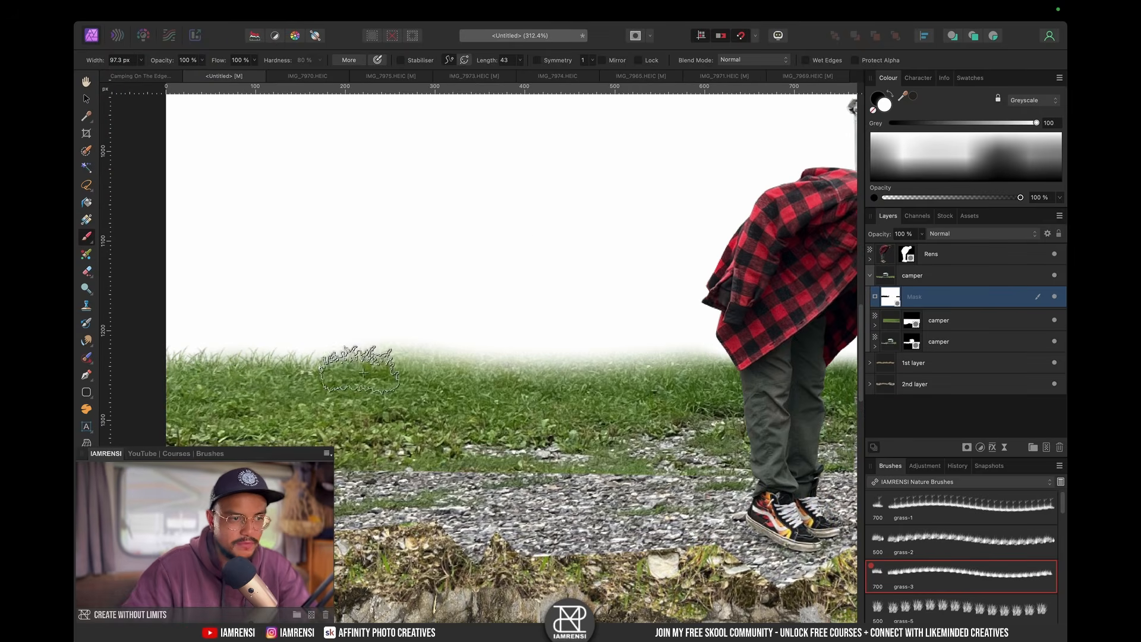
Step: Paint a smaller grass-3 brush stroke along the grass edge on the camper group's mask
key(bracketleft)
drag(179, 362, 291, 363)
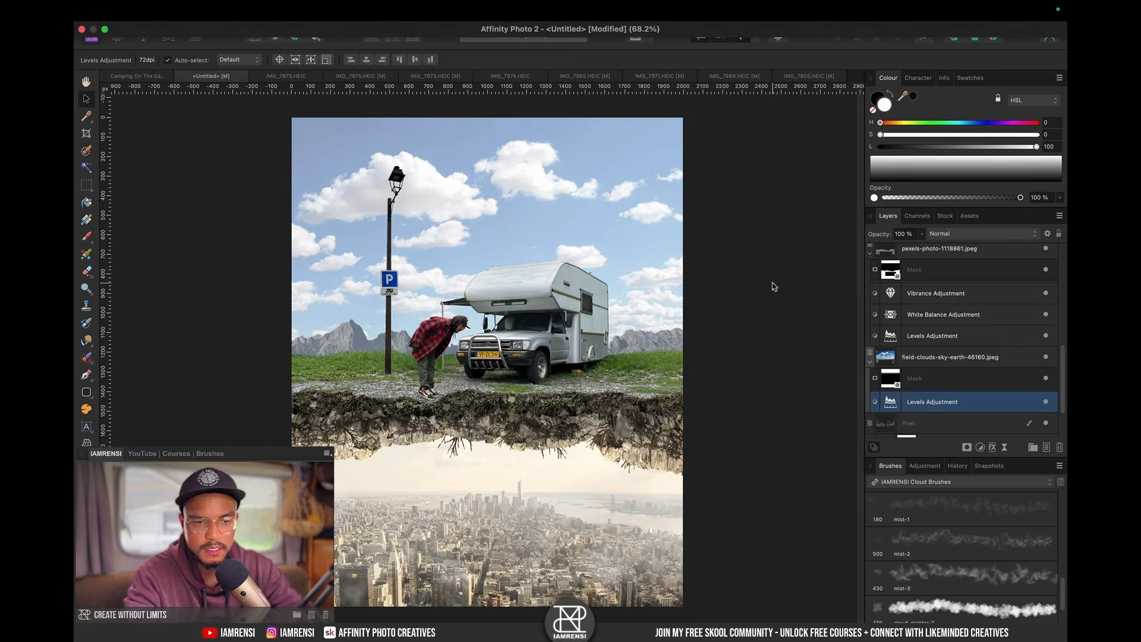
Step: Draw an upward gradient across the sky on the selected Levels Adjustment
key(g)
drag(450, 309, 456, 121)
key(space)
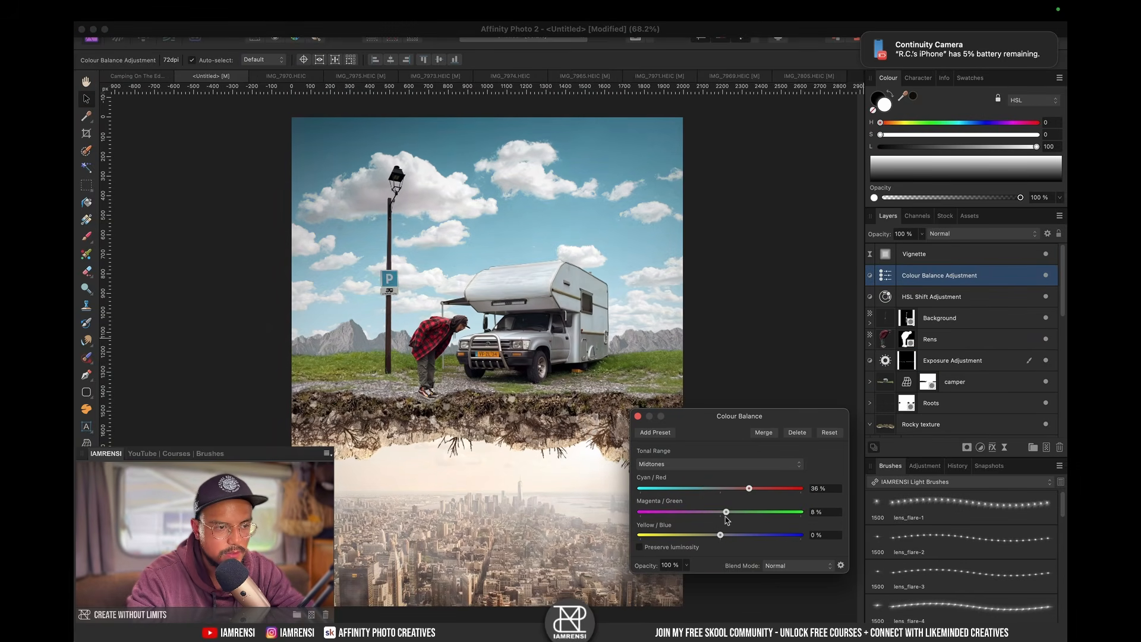
Step: Choose another tonal range in the Colour Balance adjustment and shift its colour sliders
click(720, 464)
click(716, 476)
drag(720, 489, 716, 520)
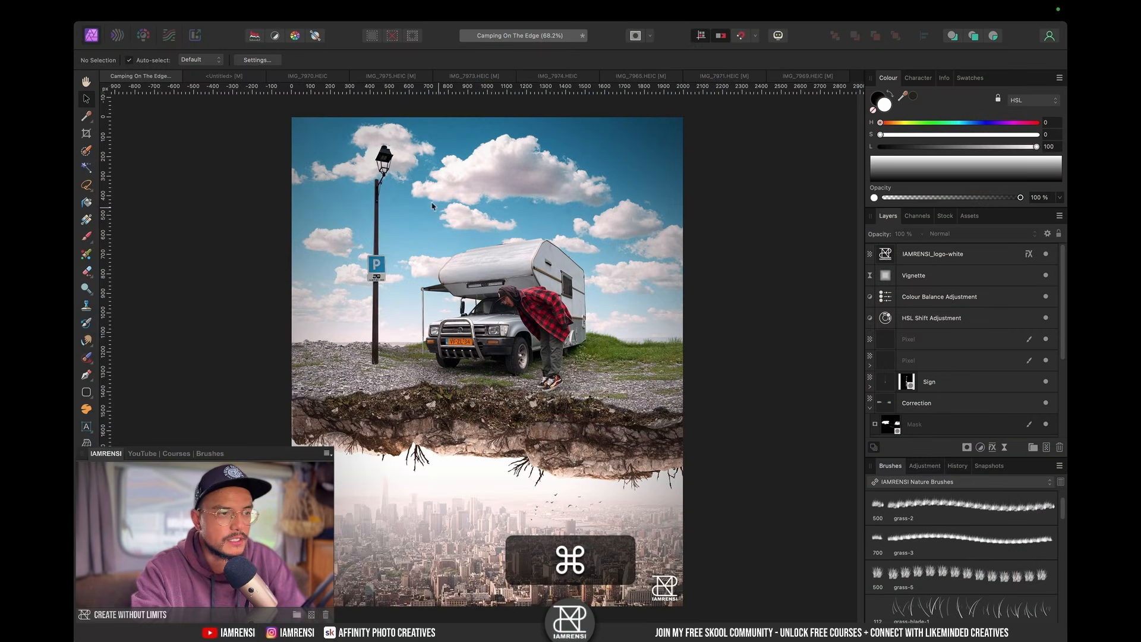
Step: Look through the open source photos, the unmasked camper shot, the finished composite and the blank untitled document
key(super+grave)
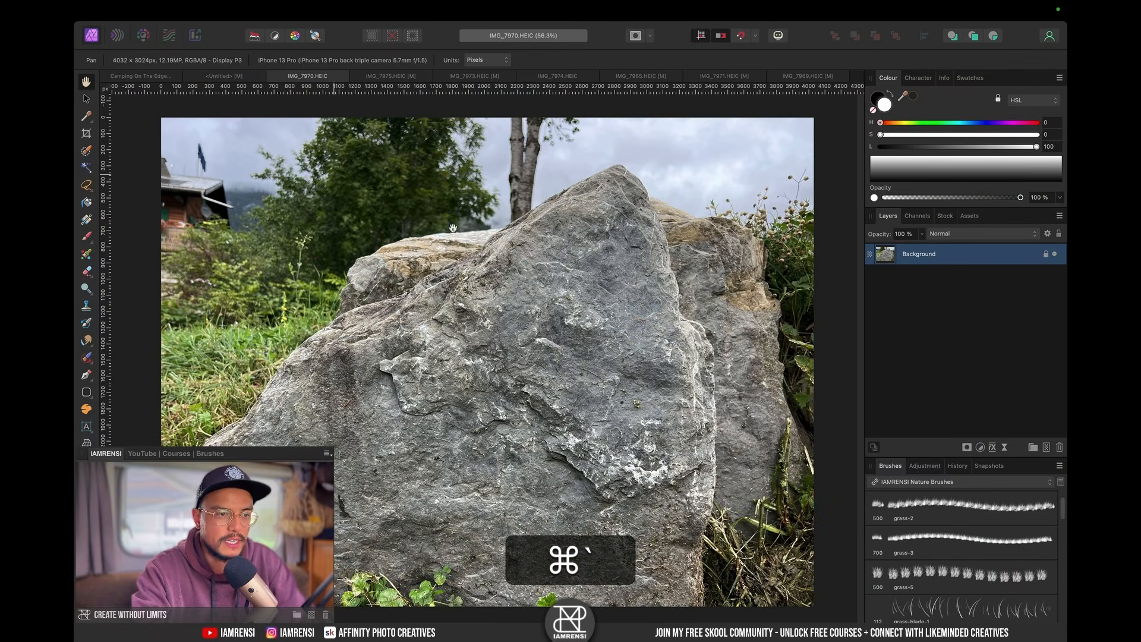
key(super+grave)
key(super+grave)
key(super+grave)
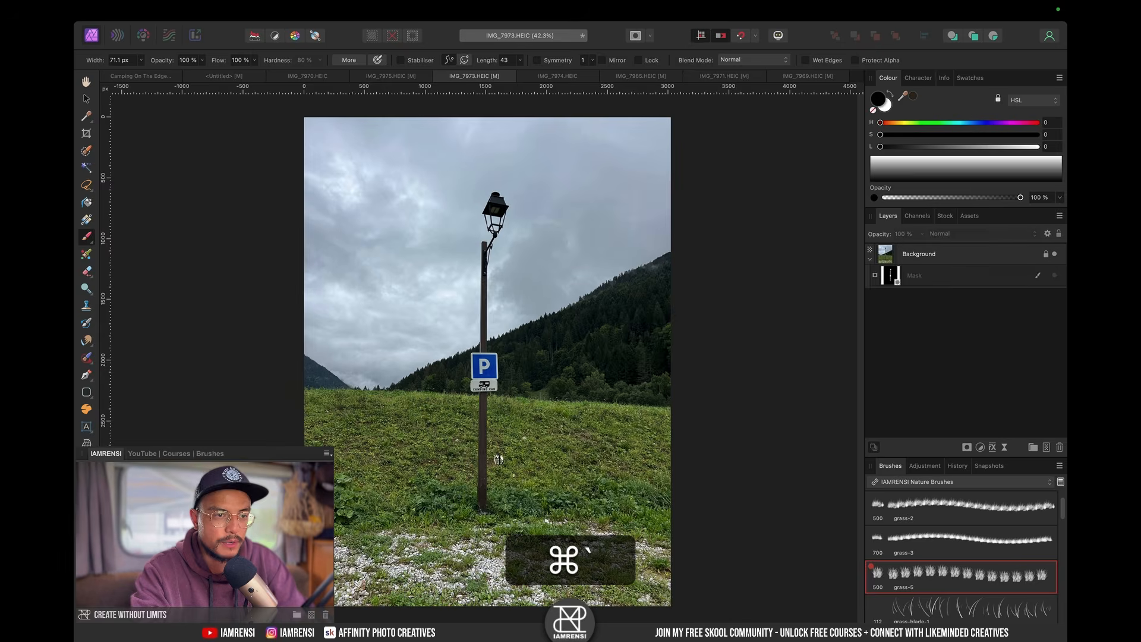
key(super+grave)
key(super+grave)
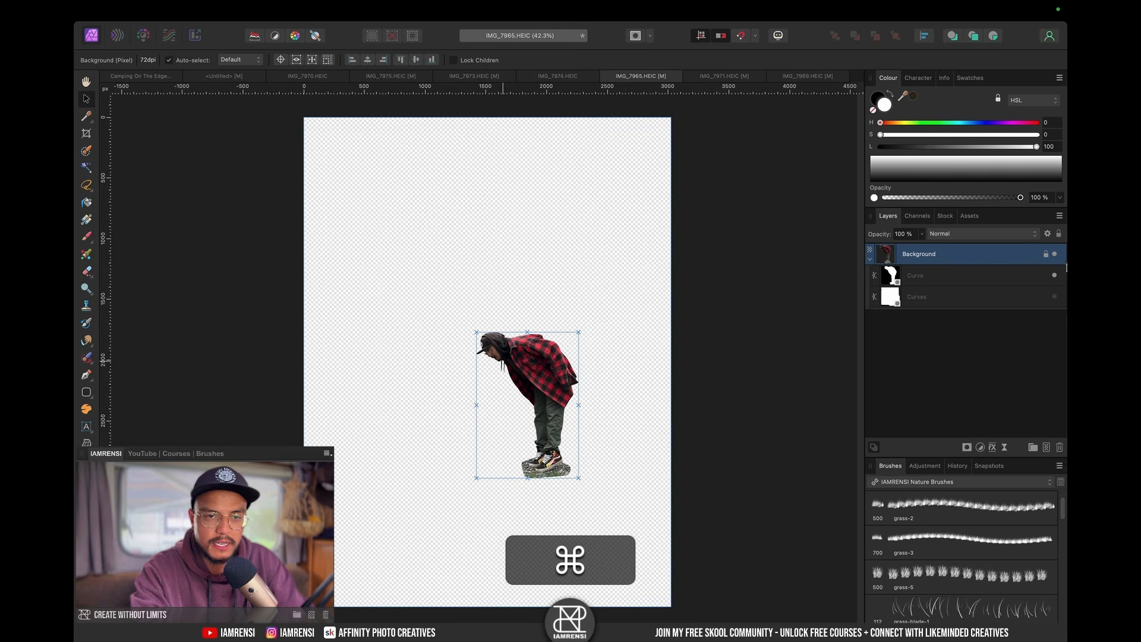
click(1053, 276)
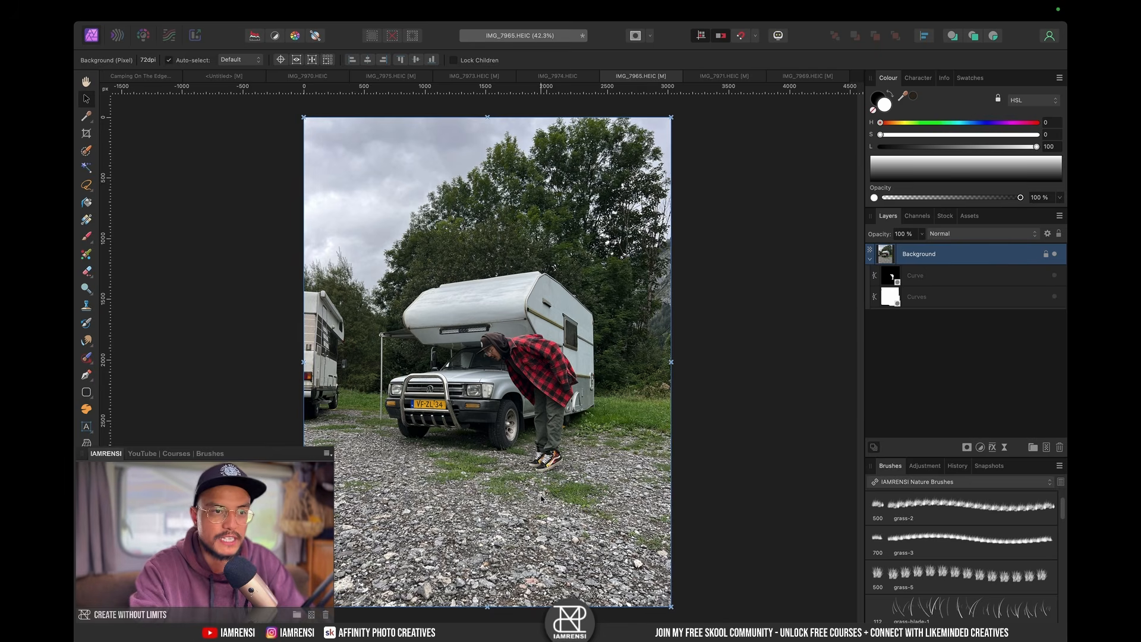
key(super+grave)
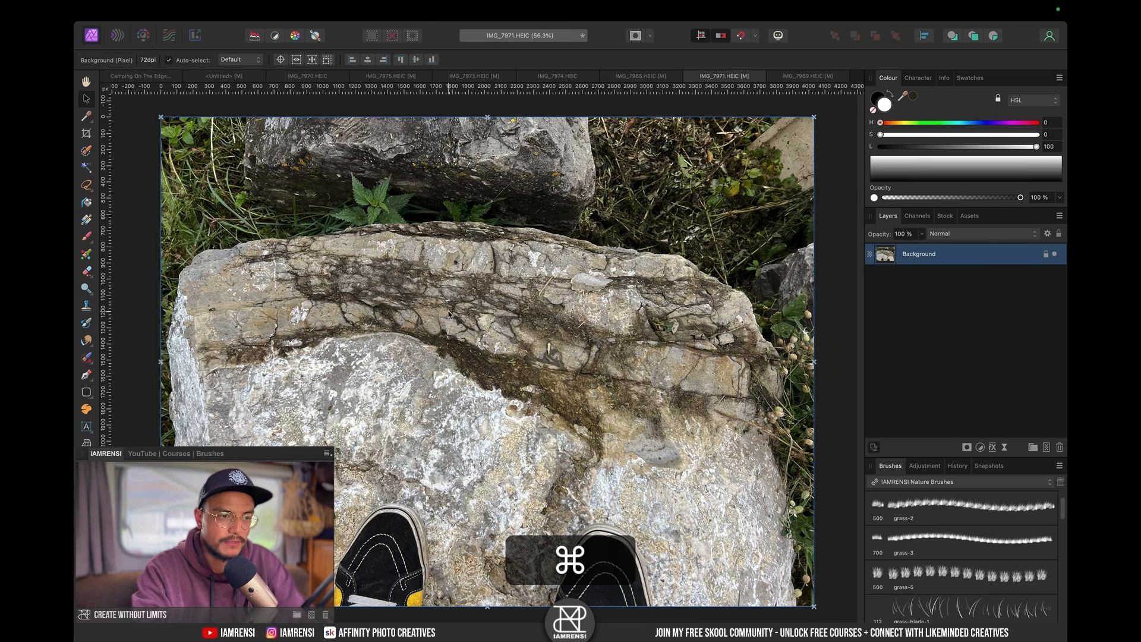
key(super+grave)
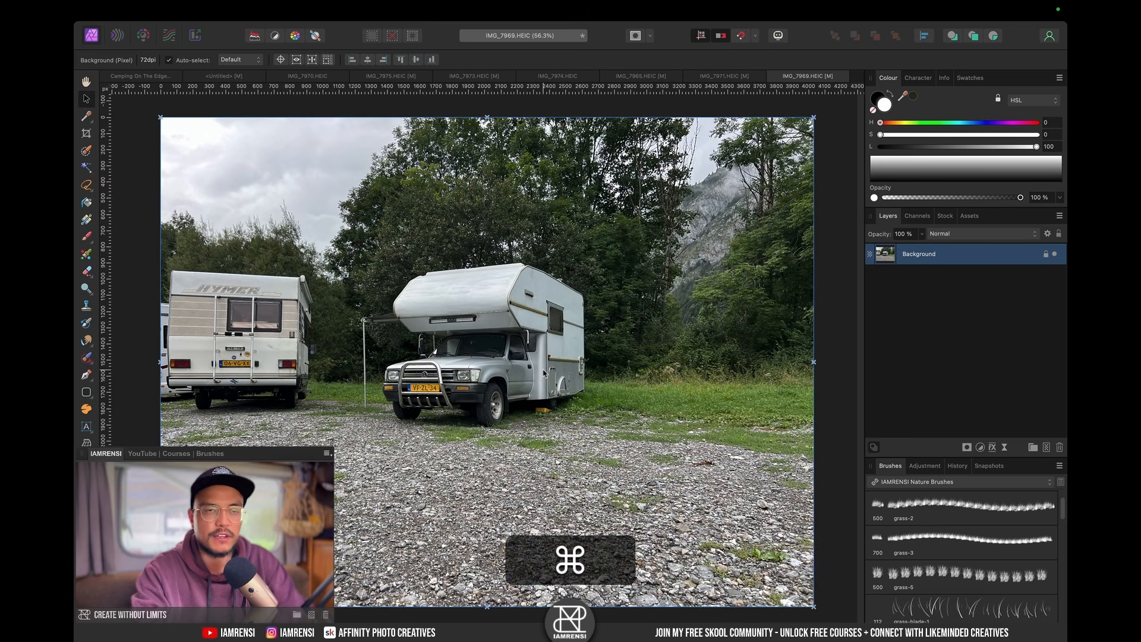
key(super)
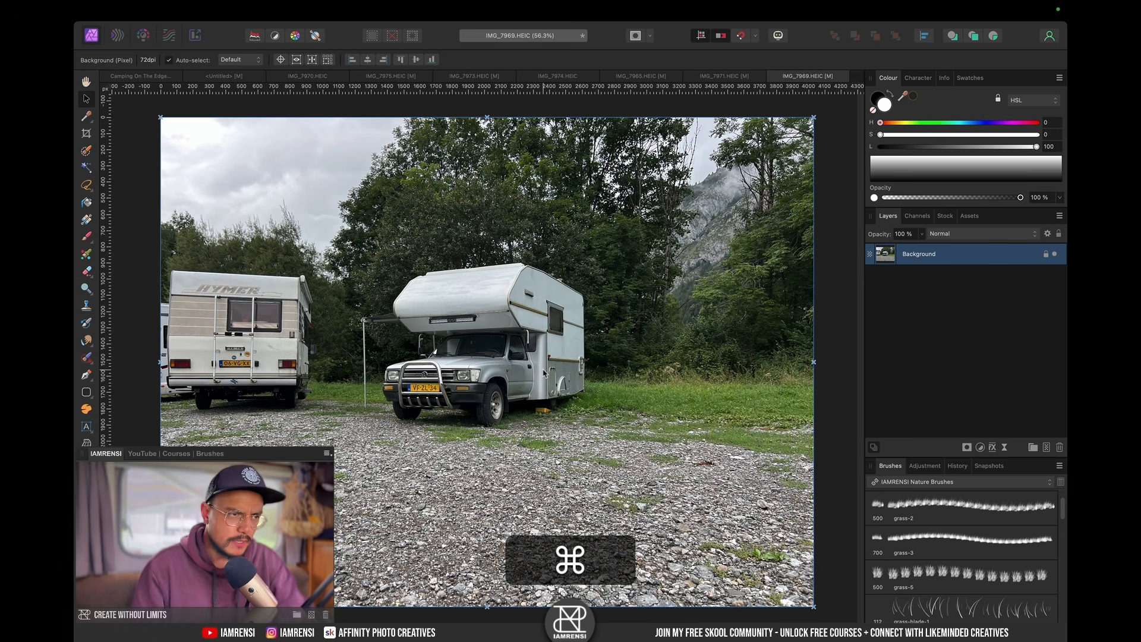
click(131, 77)
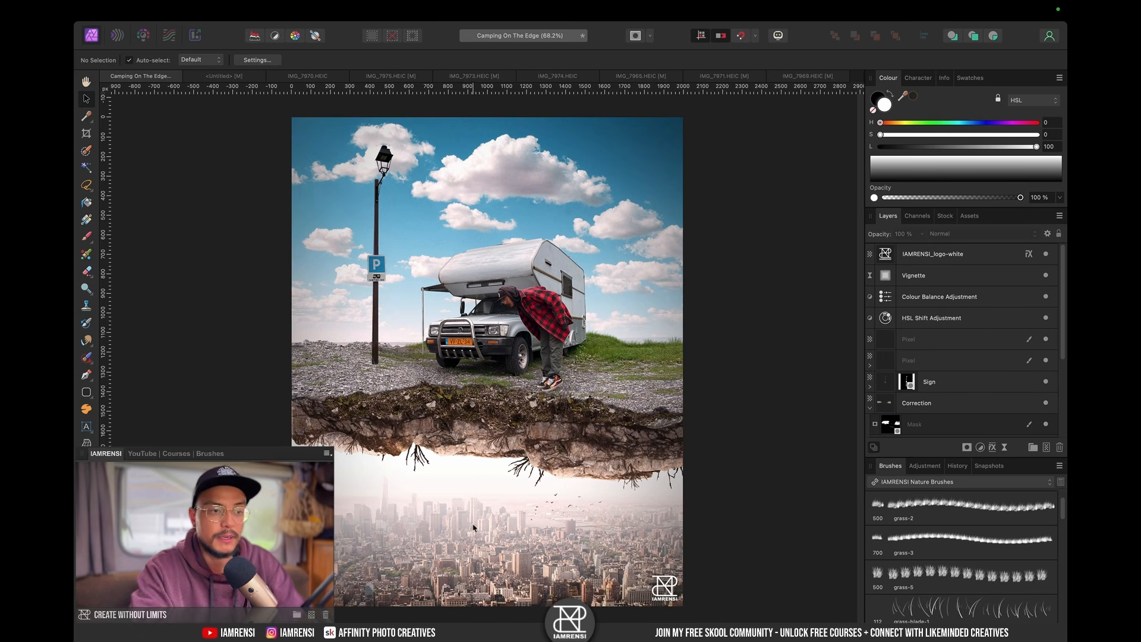
click(247, 76)
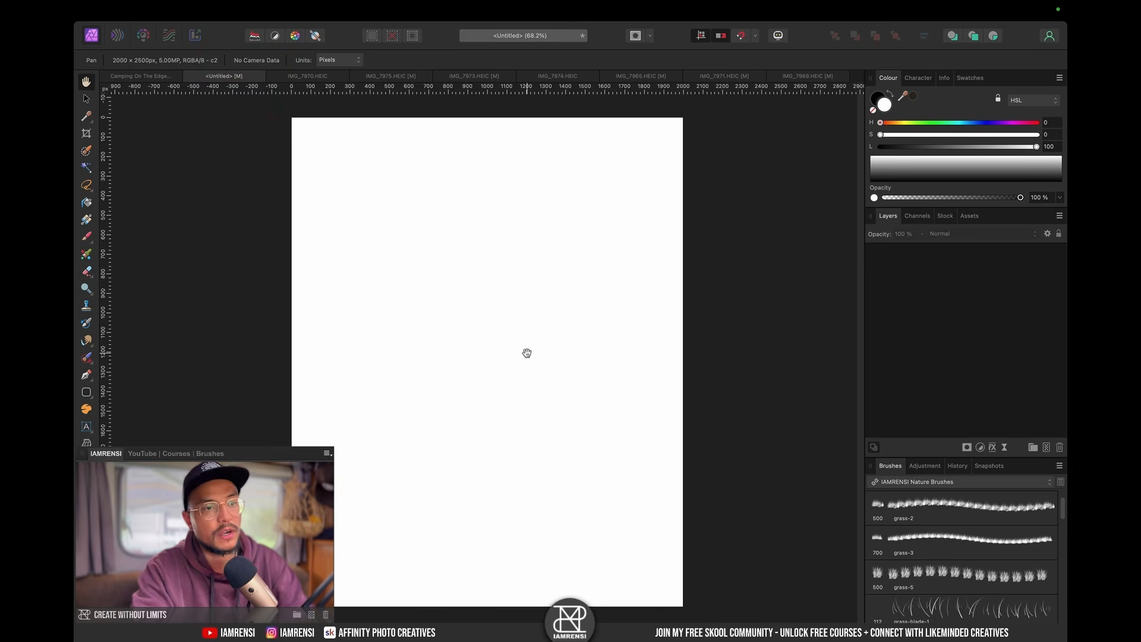
click(259, 10)
click(176, 113)
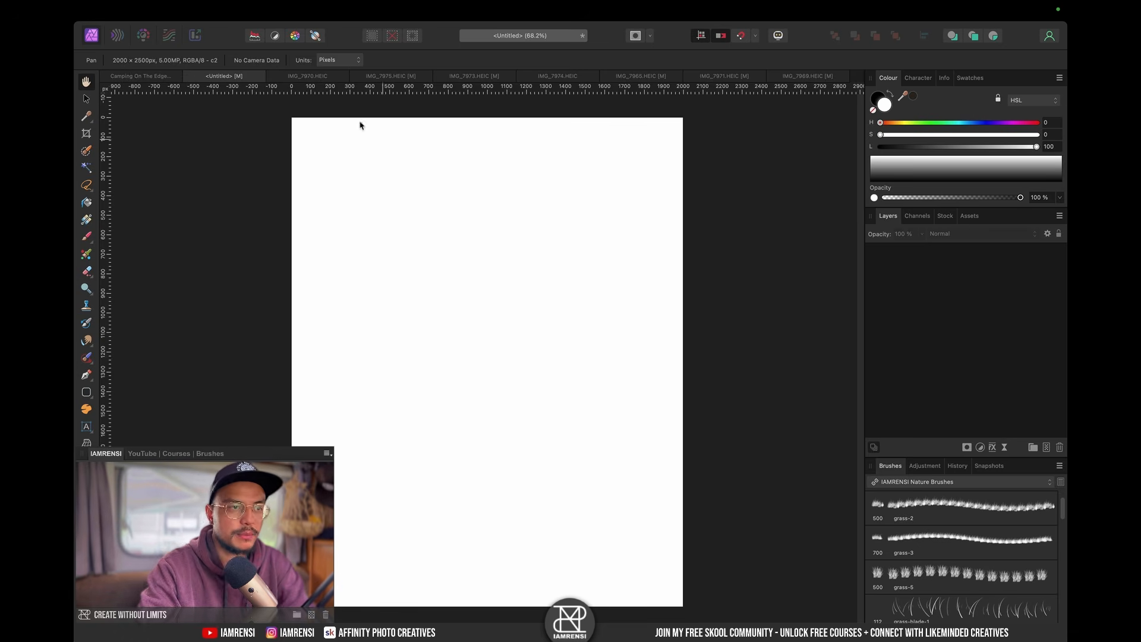
Step: Turn the upper Curve mask back on in IMG_7965.HEIC and inspect the person's cut-out edges
click(648, 80)
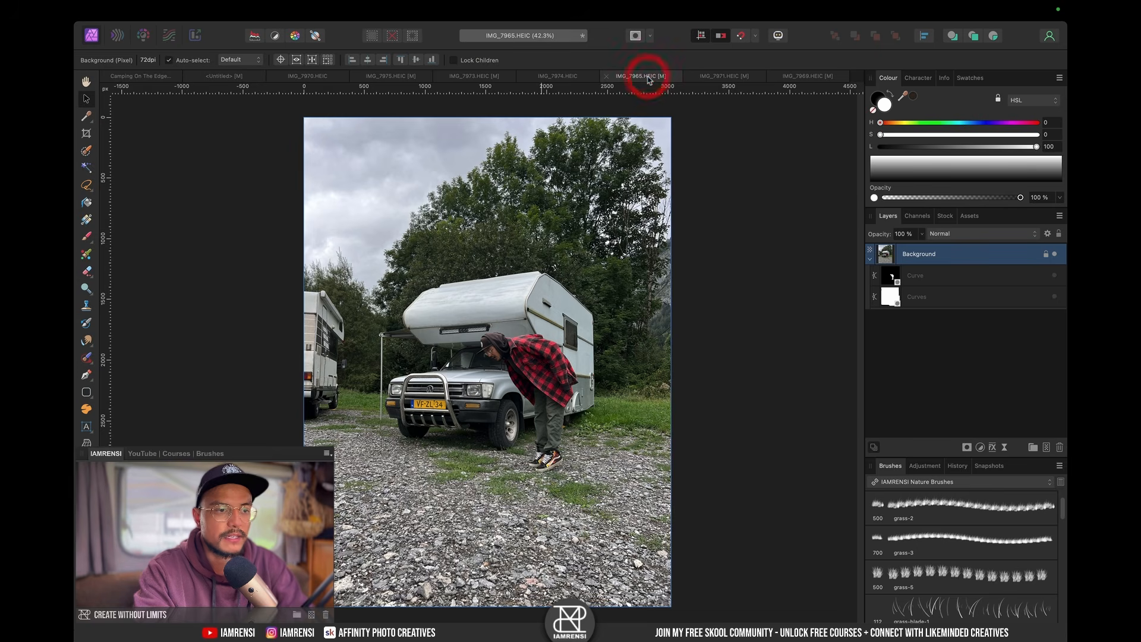
click(1012, 277)
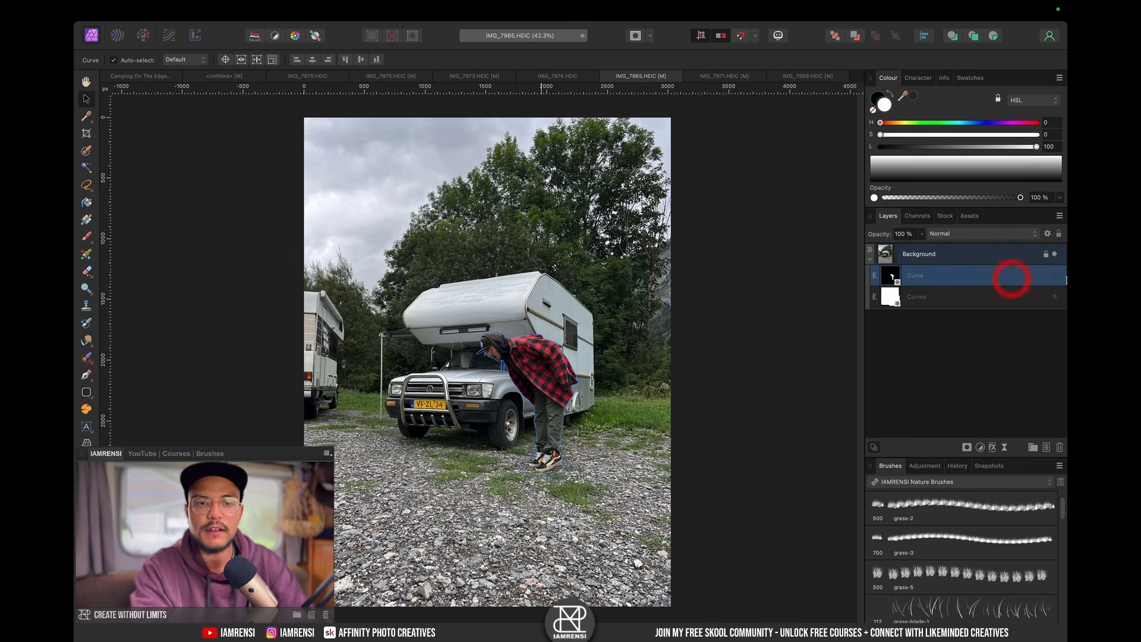
click(1058, 278)
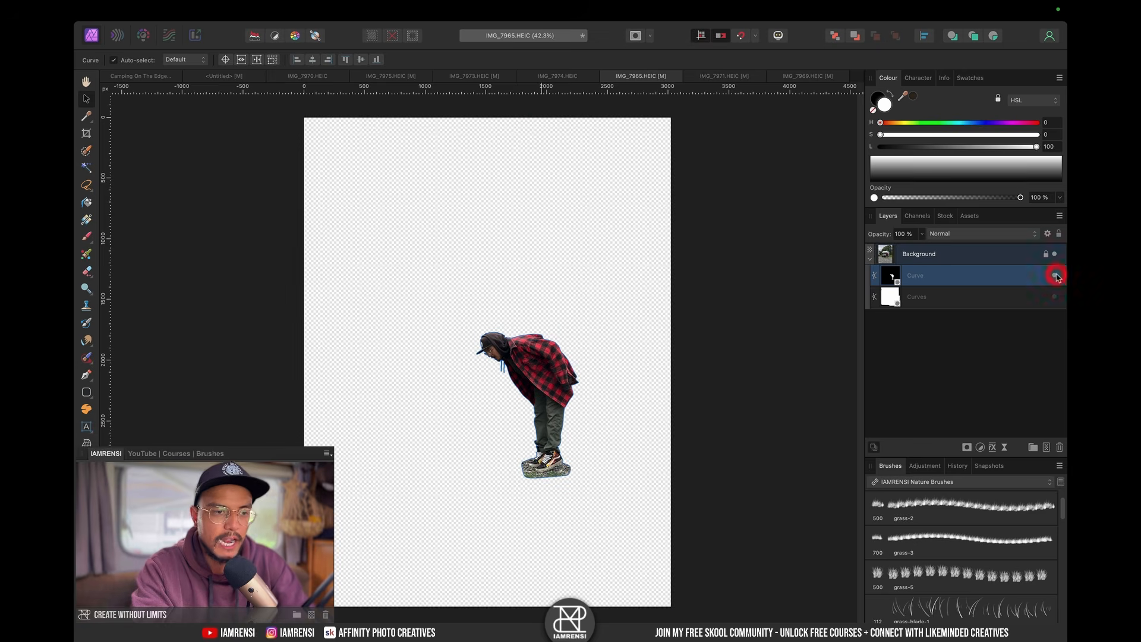
scroll(499, 390, up, 5)
scroll(497, 294, down, 5)
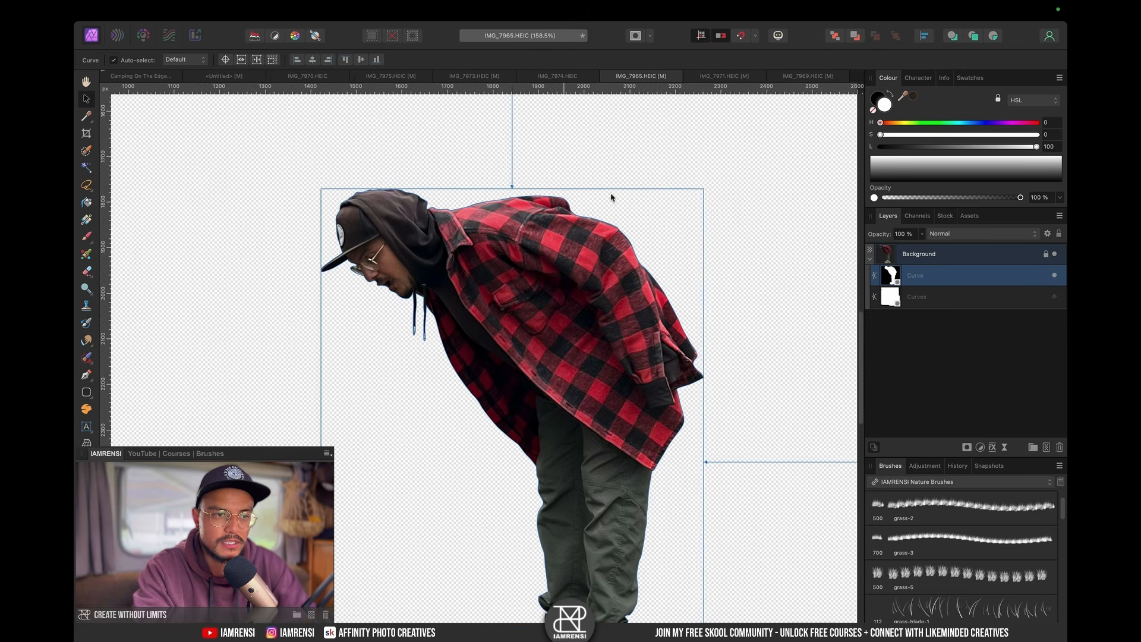
scroll(594, 320, right, 4)
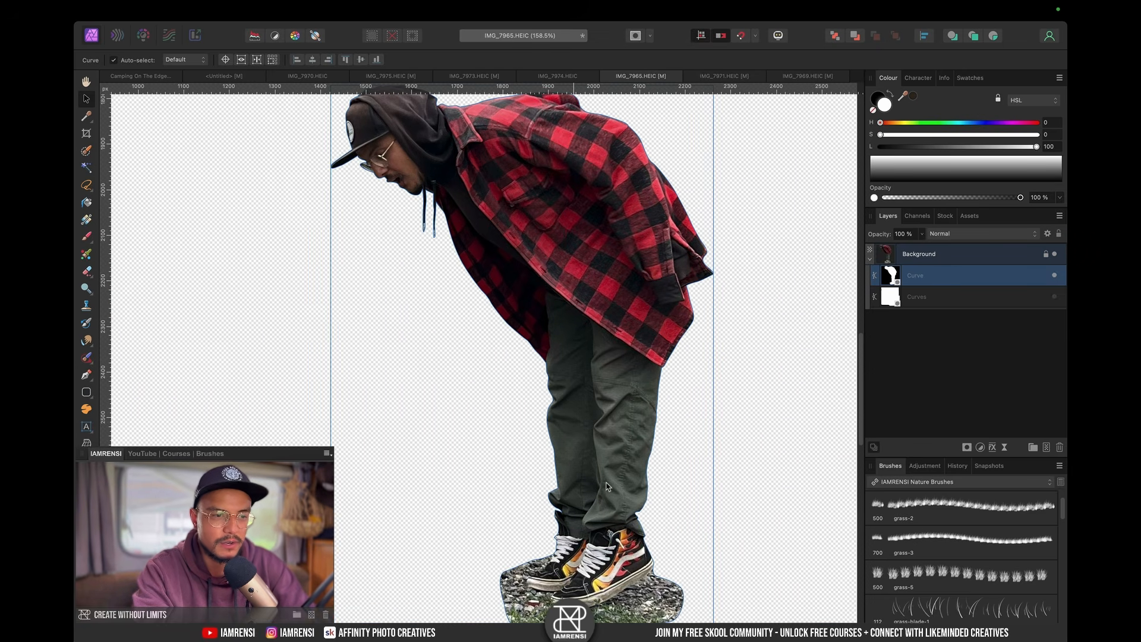
scroll(615, 416, up, 2)
scroll(612, 452, right, 1)
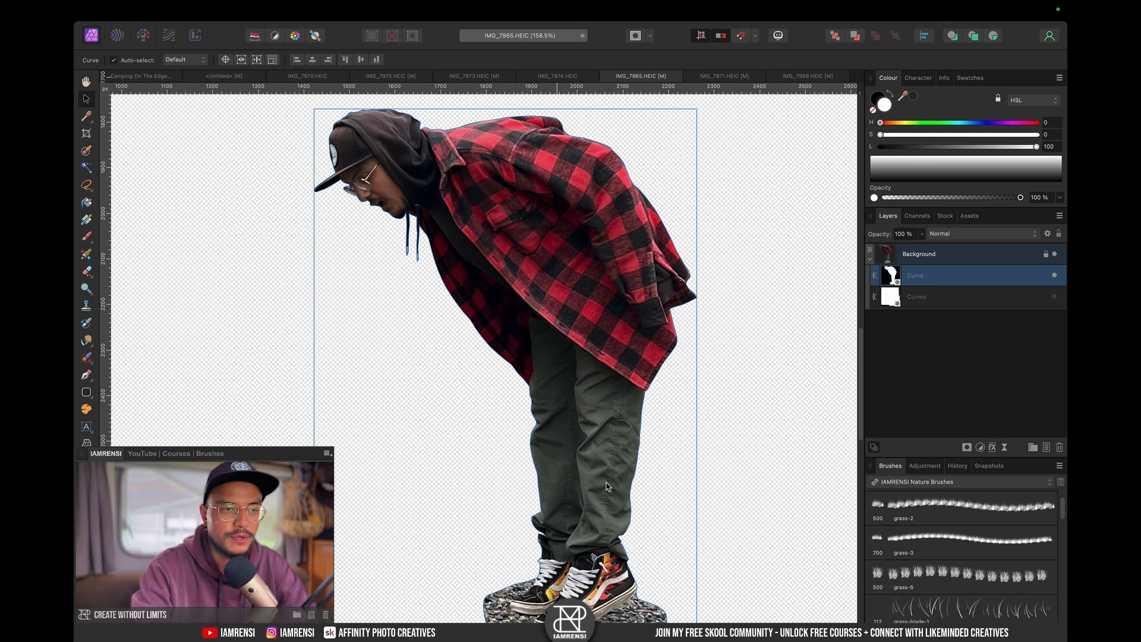
key(super)
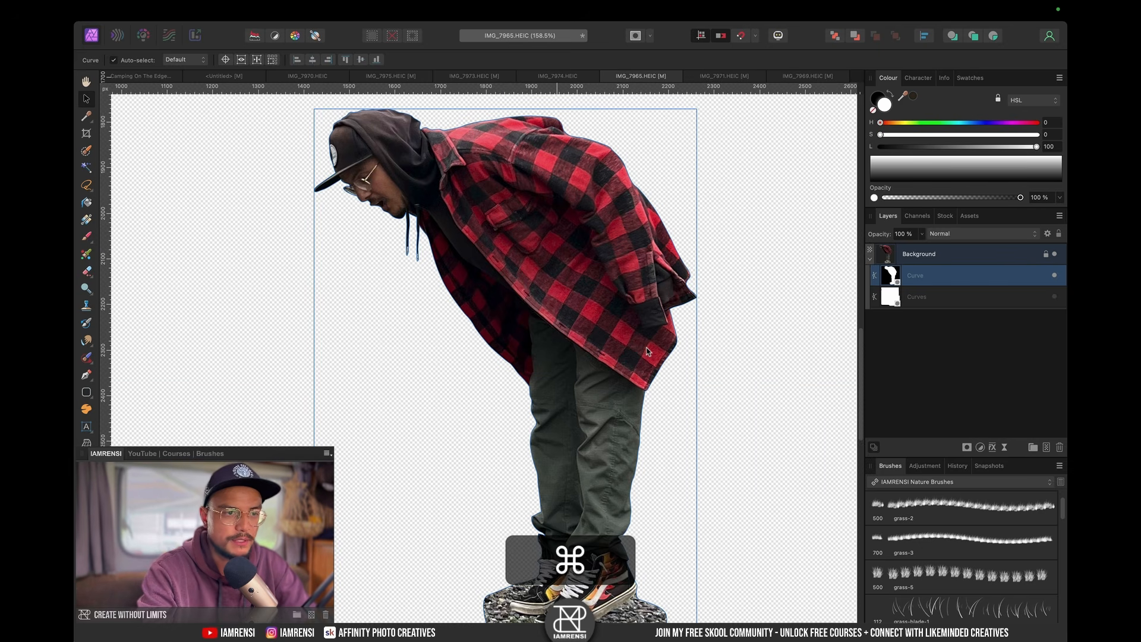
key(super+0)
Step: Rename the cut-out's Background layer with the pictured person's first name
click(943, 256)
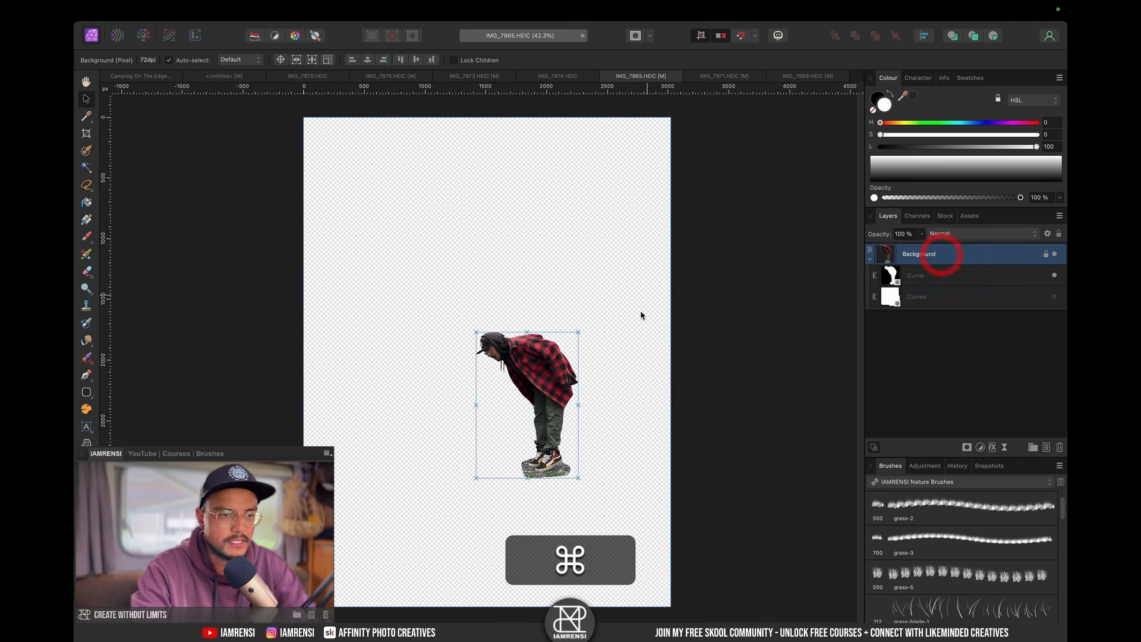
double_click(932, 260)
text(Fes)
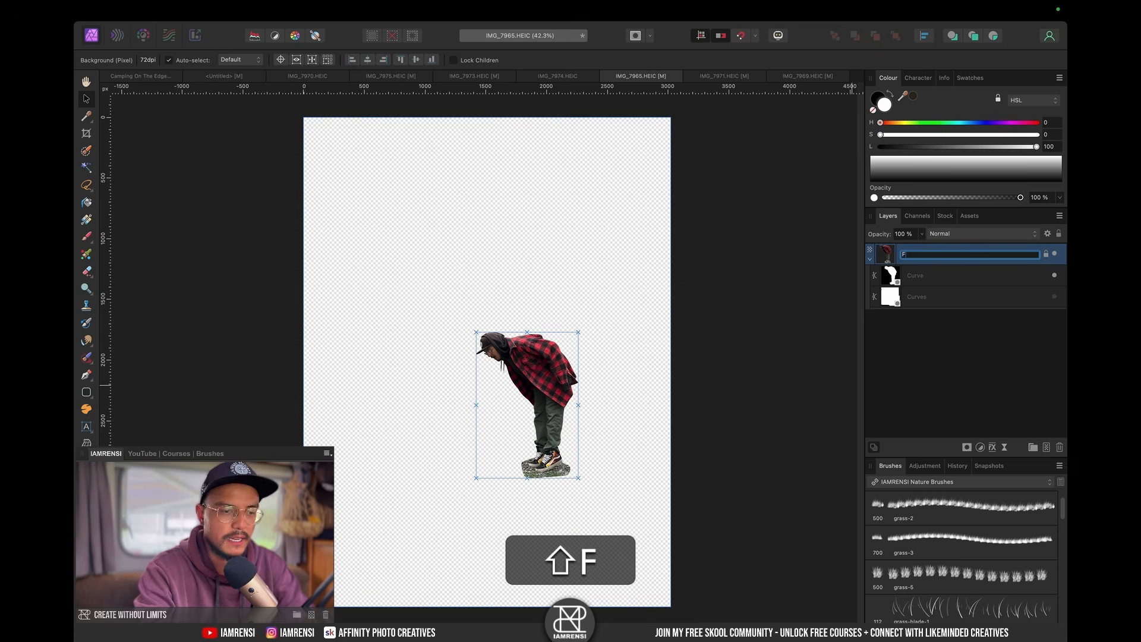
key(BackSpace)
key(BackSpace)
key(BackSpace)
text(Rens)
key(Return)
Step: Copy the person's cut-out layer and paste it into the blank untitled document
key(super+c)
click(152, 75)
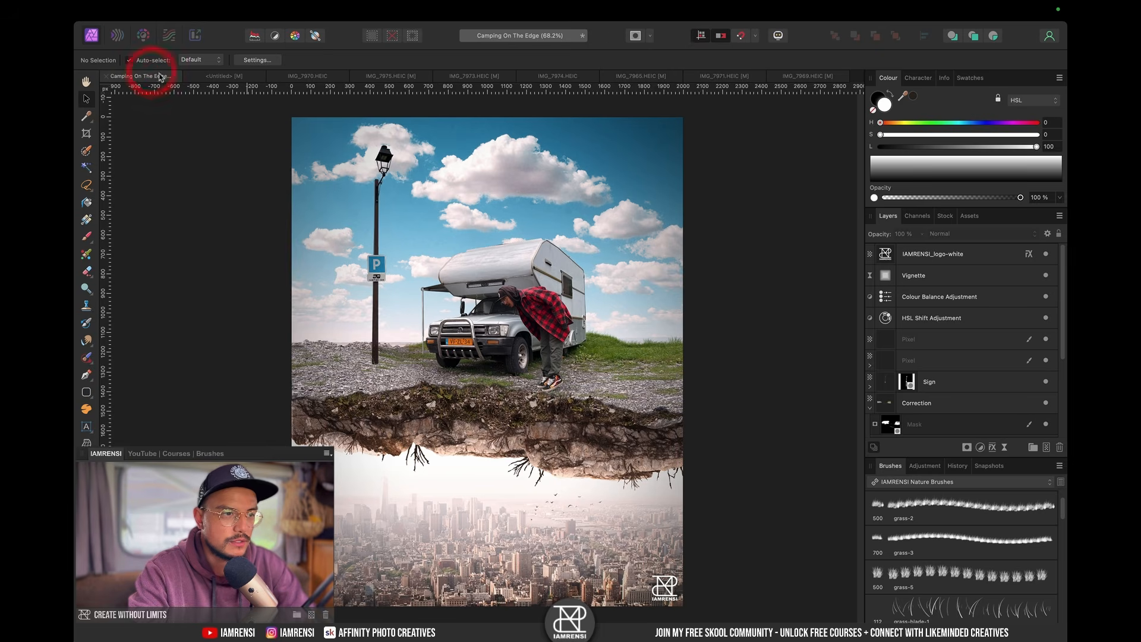
click(221, 77)
key(super+v)
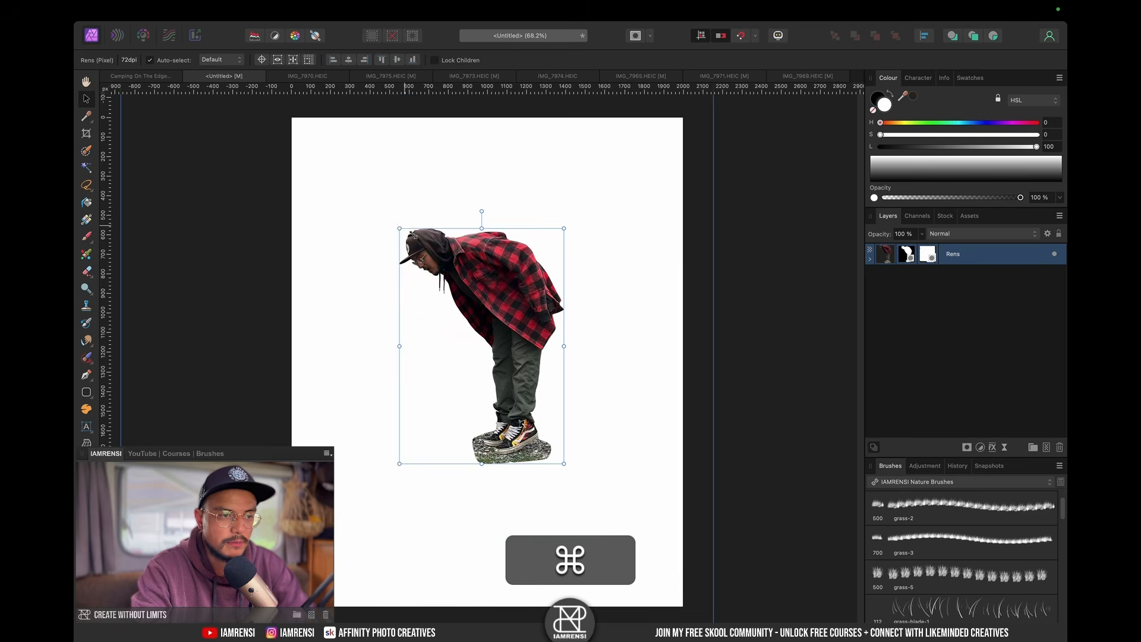
Step: Scale the pasted person down to under half size and place it near the middle of the canvas
drag(399, 230, 460, 279)
drag(473, 339, 512, 328)
right_click(511, 326)
click(502, 327)
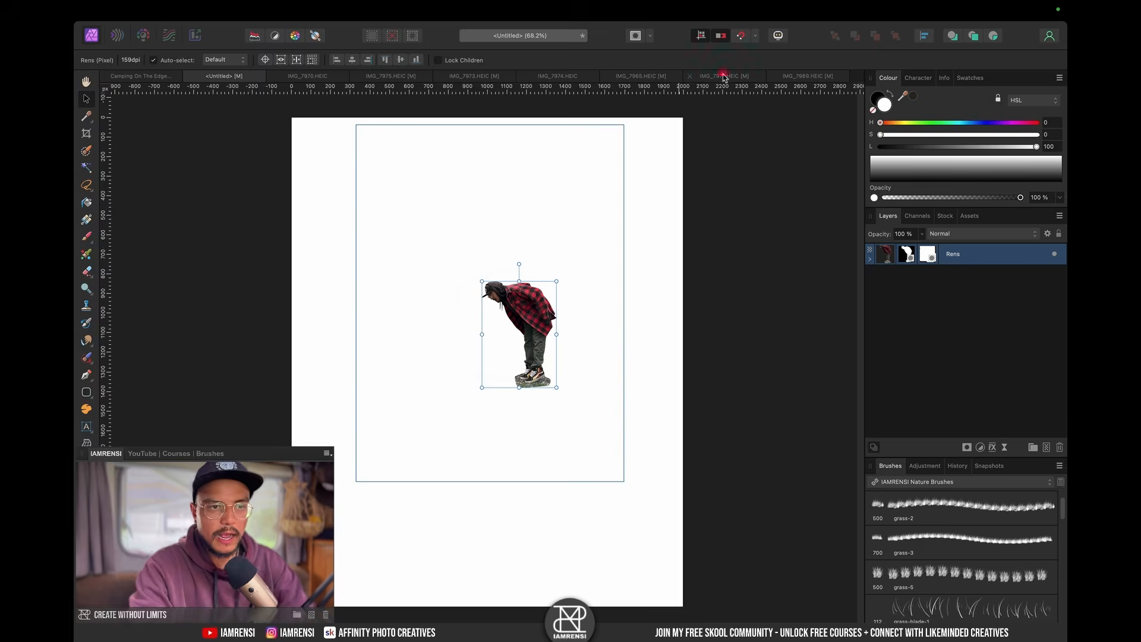
Step: In IMG_7969.HEIC, start a Pen path up the lower rear edge of the front-facing camper
click(724, 76)
click(788, 77)
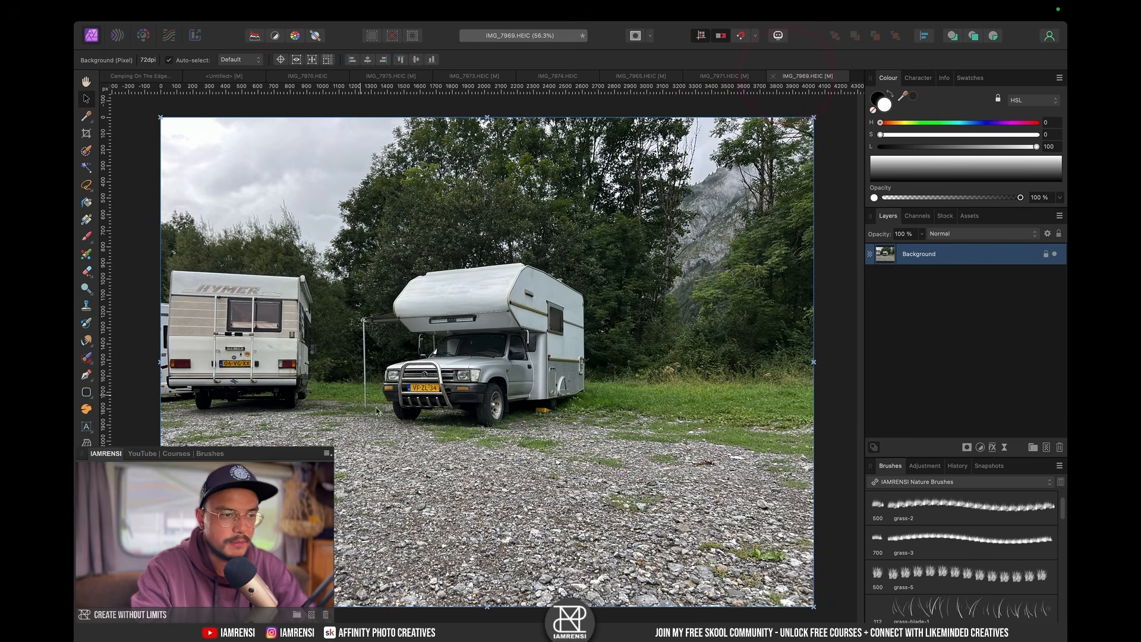
click(920, 298)
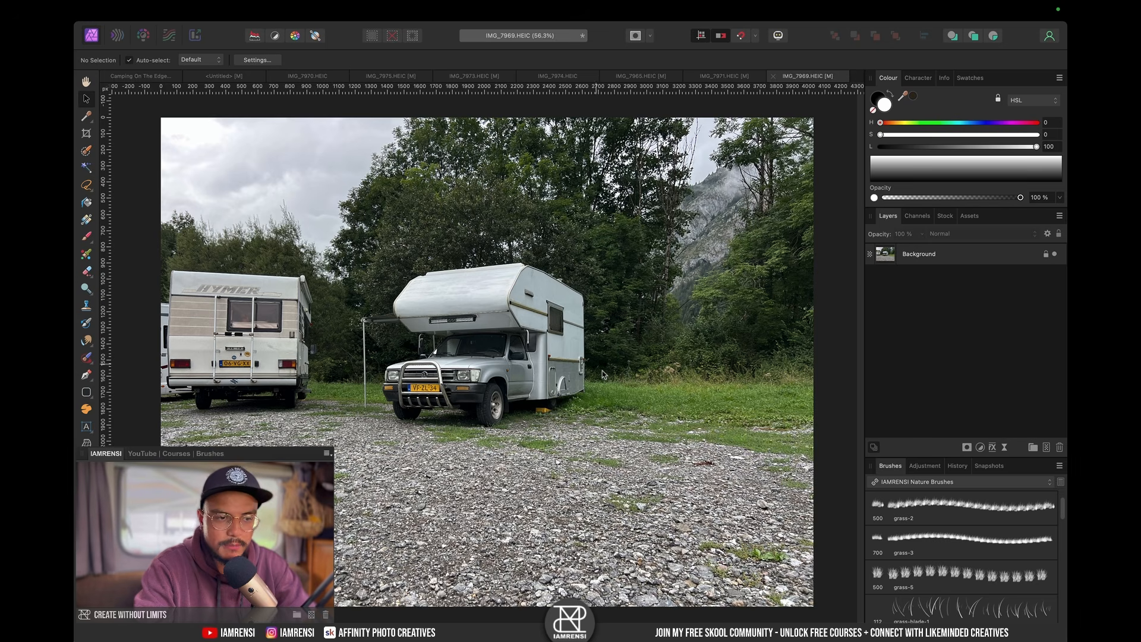
key(p)
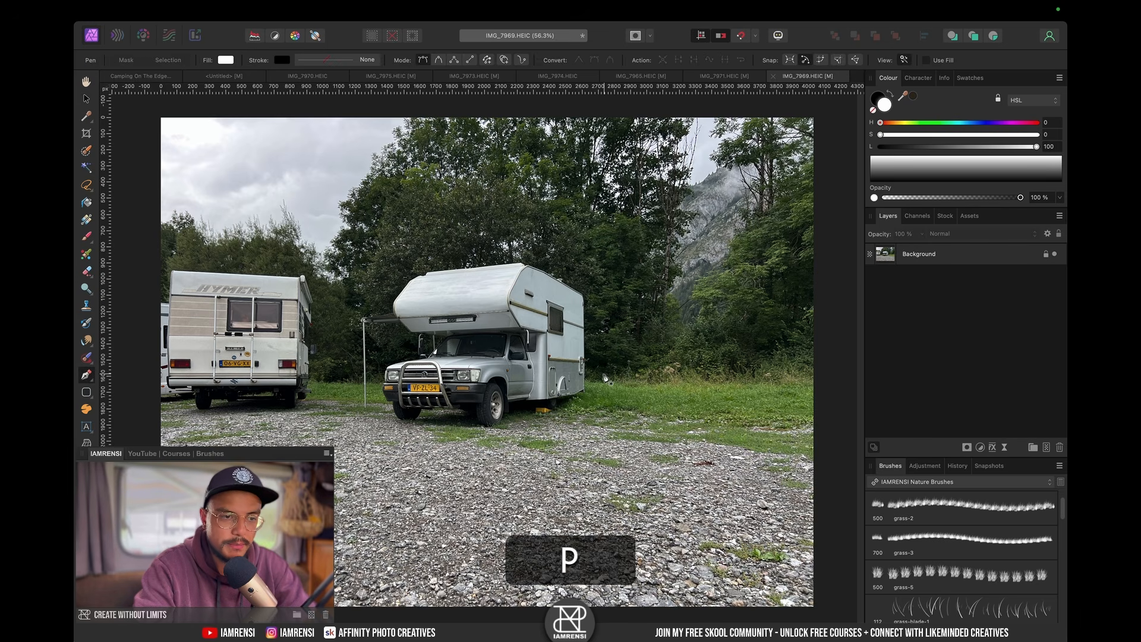
scroll(637, 343, up, 10)
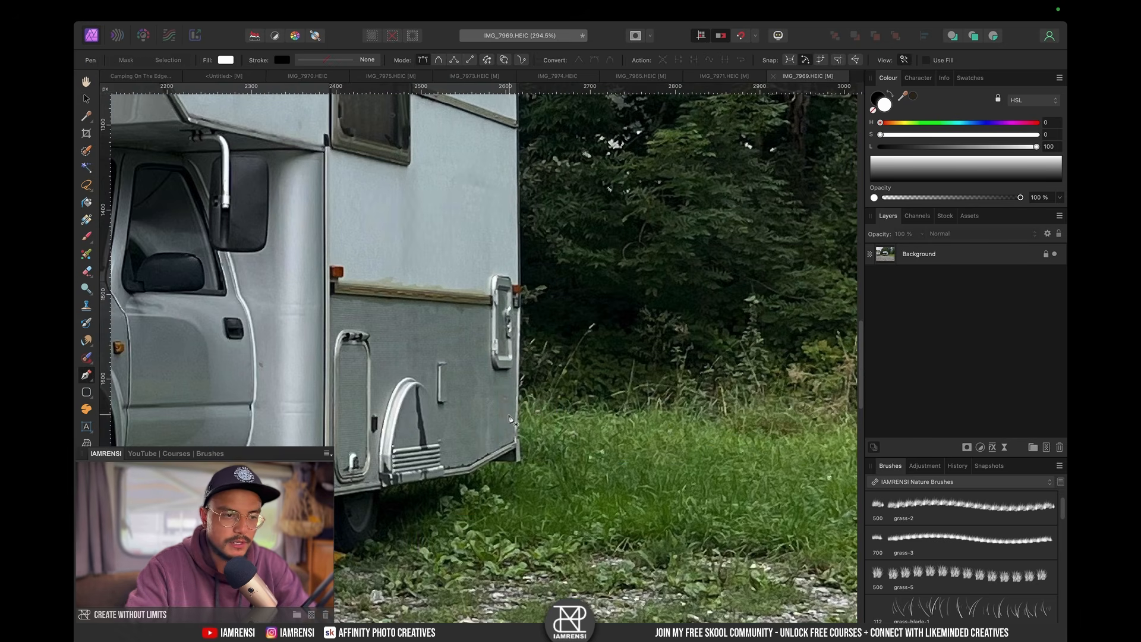
scroll(520, 422, up, 4)
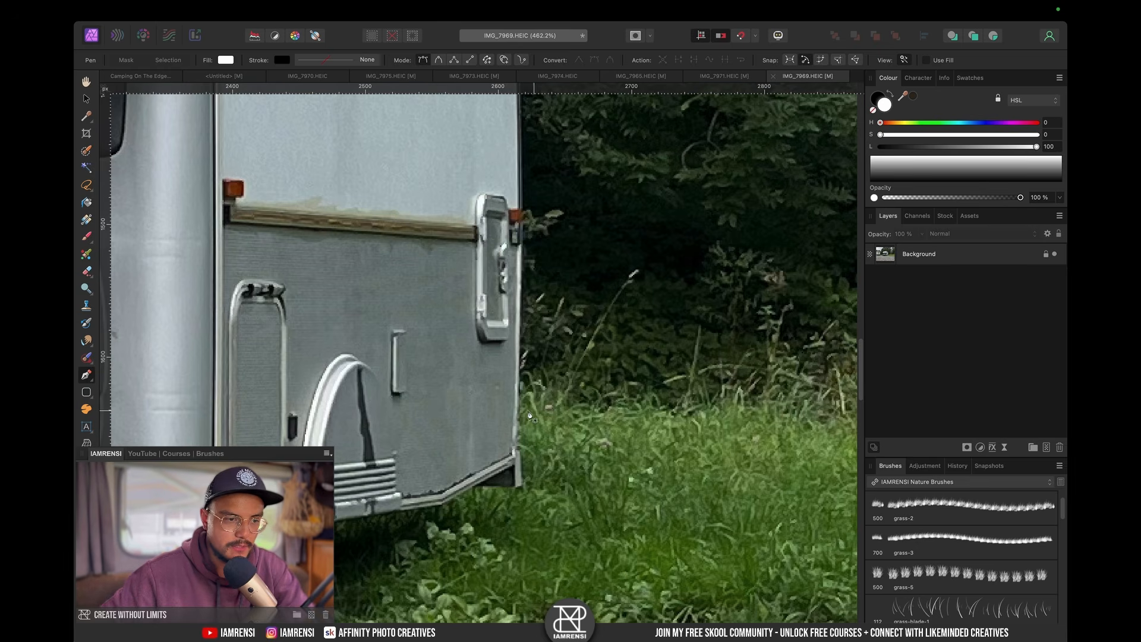
click(519, 412)
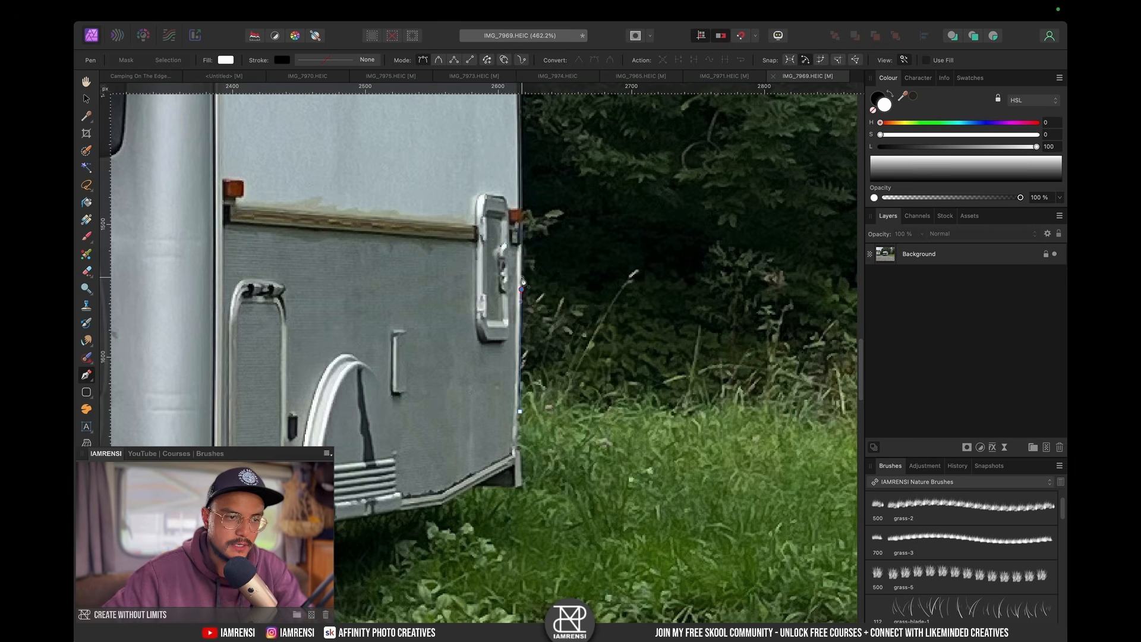
click(521, 274)
key(space)
drag(520, 235, 522, 333)
drag(525, 262, 525, 246)
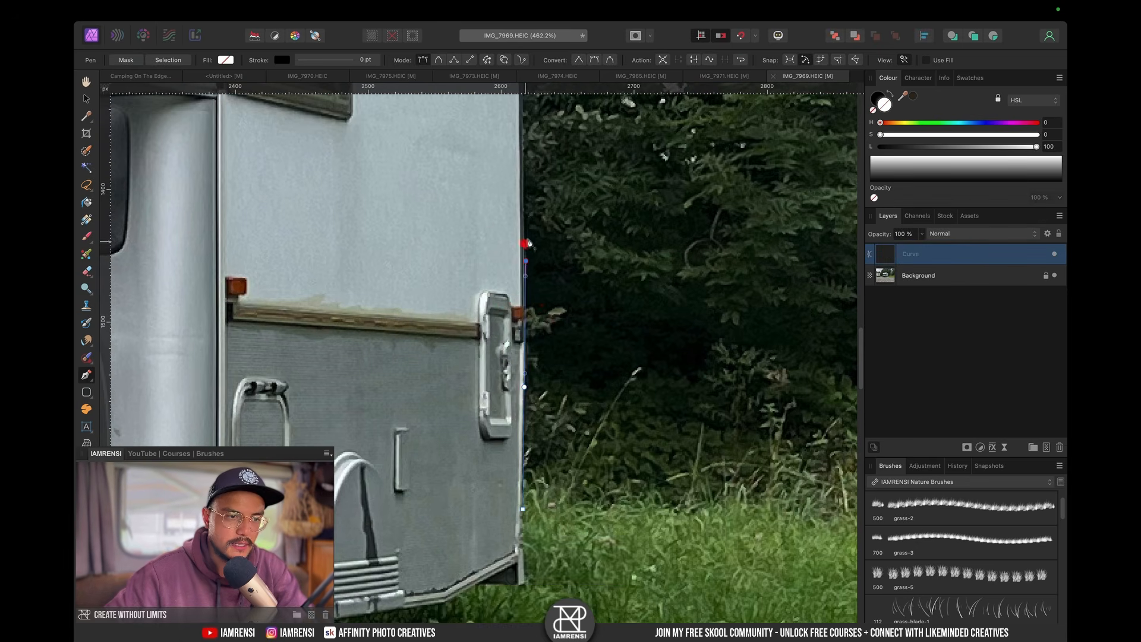
Step: Extend the Pen path up the camper's rear edge and around the rounded upper corner
key(space)
drag(525, 196, 534, 439)
drag(532, 236, 533, 221)
key(space)
drag(526, 155, 535, 379)
drag(536, 287, 534, 274)
click(511, 244)
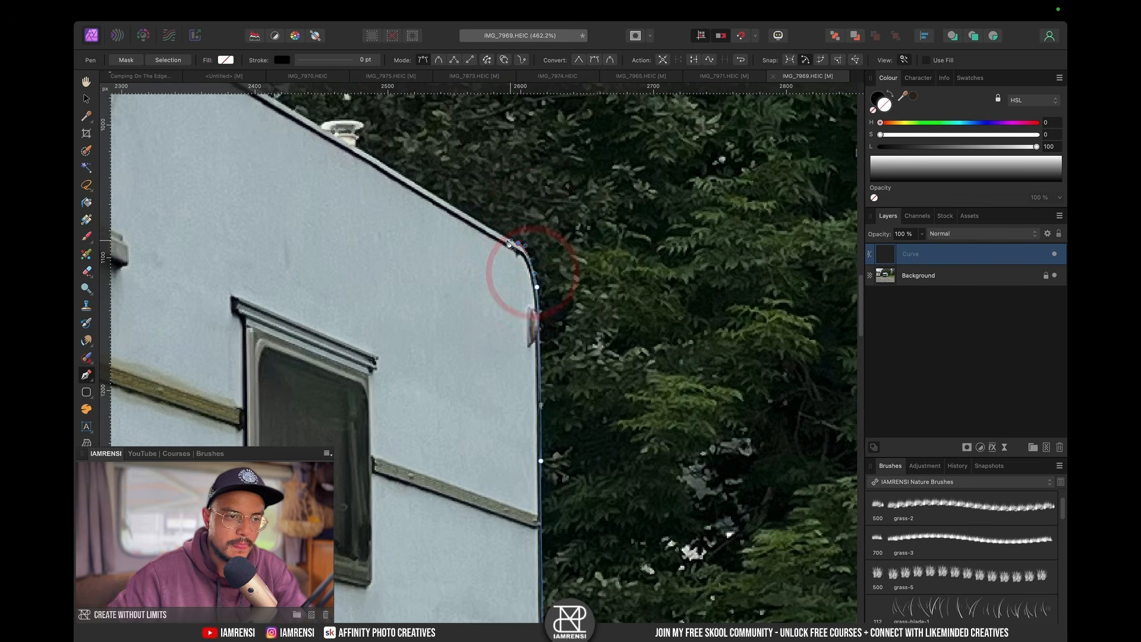
Step: Extend the Pen path along the camper's sloping rear roof edge and up around the white roof vent
key(space)
drag(402, 177, 516, 241)
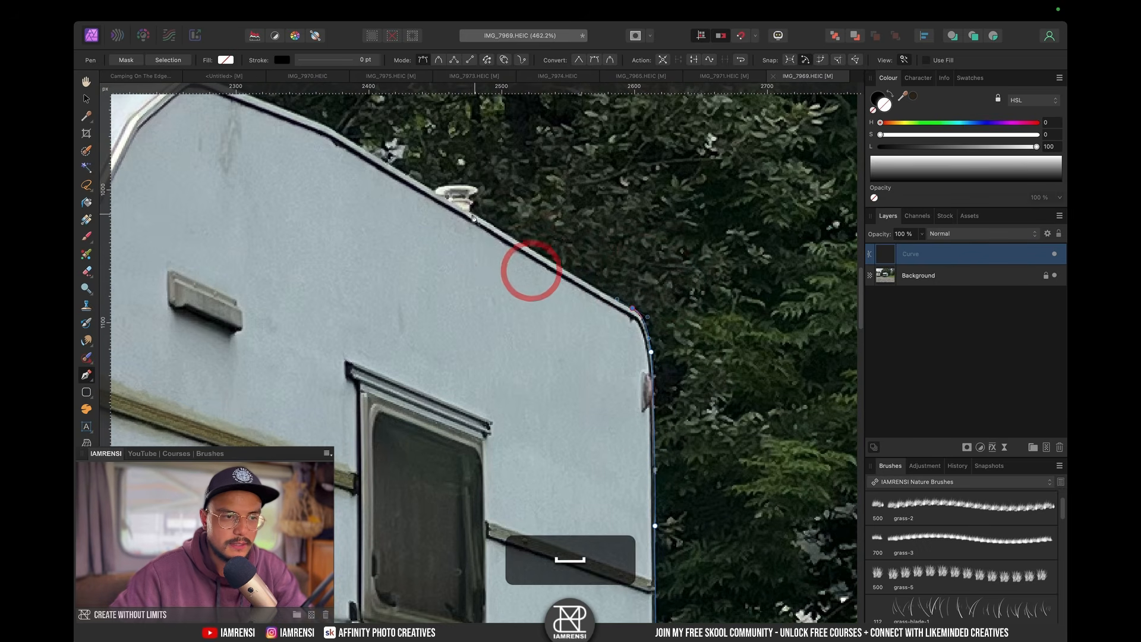
click(469, 211)
click(474, 190)
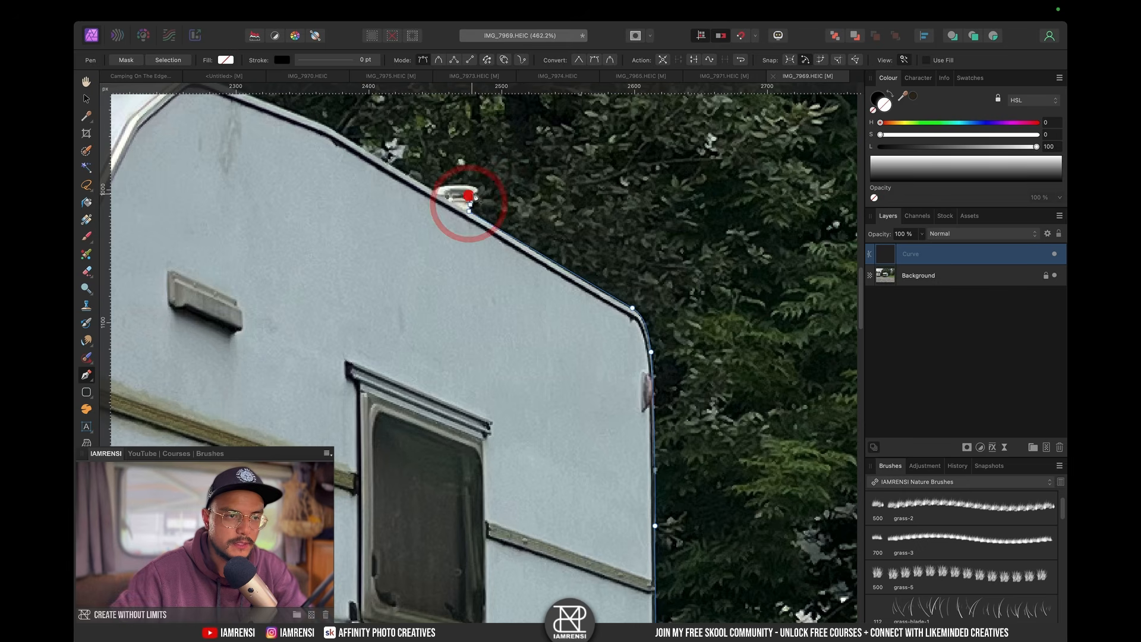
drag(477, 185, 507, 286)
Step: Continue the Pen path from the roof vent along the remaining roof edge to the corner of the upper ridge
key(space)
click(433, 223)
key(space)
drag(371, 208, 424, 238)
key(space)
key(space)
click(423, 240)
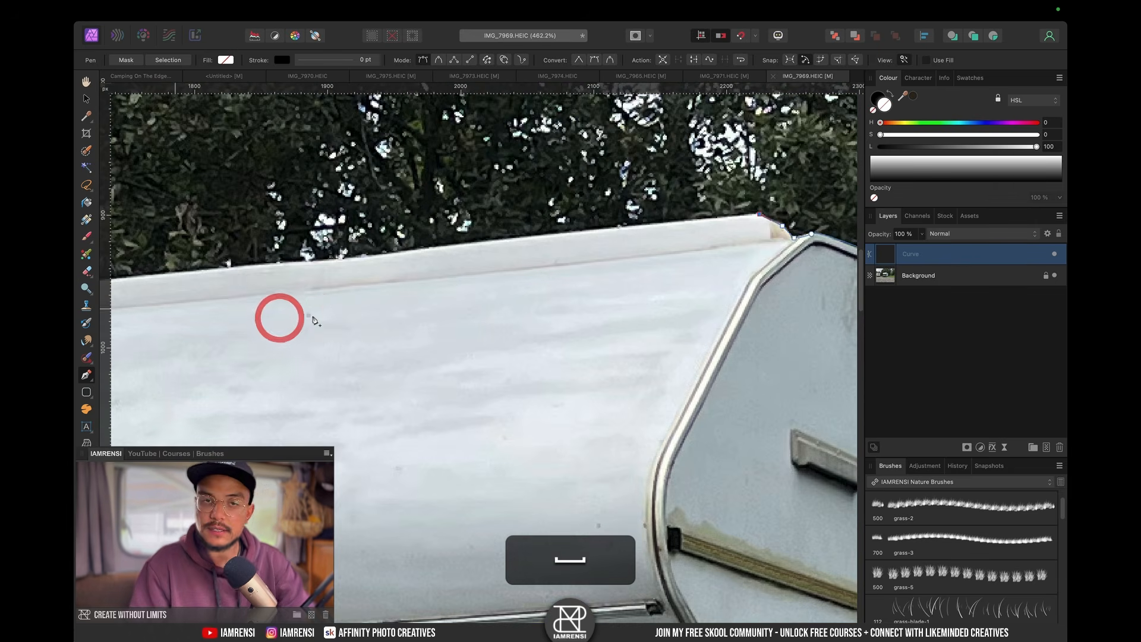
Step: Trace the raised white strip along the camper's roof to its front end and fine-tune a point on that edge
key(space)
drag(395, 309, 560, 308)
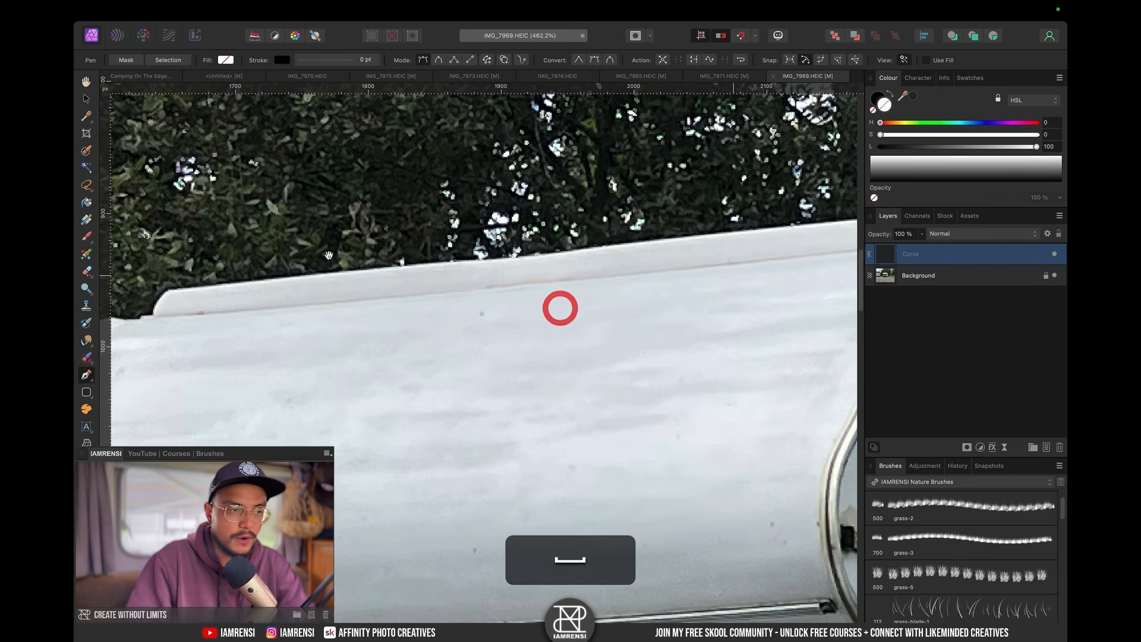
click(168, 289)
key(space)
drag(159, 321, 336, 267)
click(331, 259)
key(space)
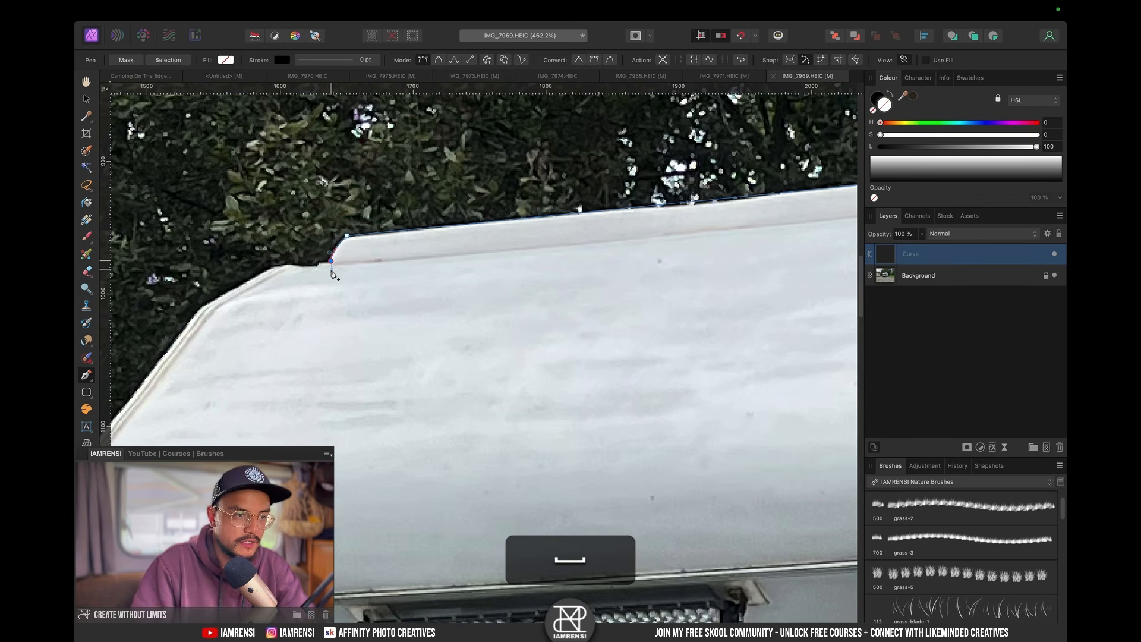
super+click(707, 202)
drag(707, 203, 707, 202)
Step: Place closely spaced path points through the small step where the raised roof strip meets the lower roof
key(space)
drag(339, 335, 535, 323)
click(516, 248)
key(super+z)
click(527, 250)
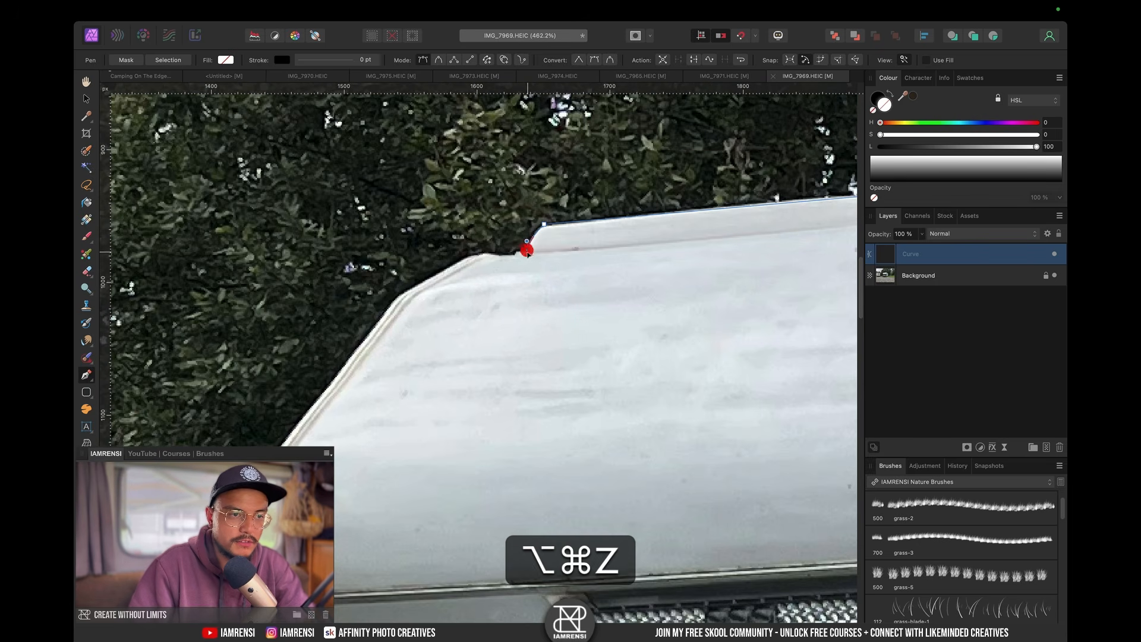
click(517, 251)
click(515, 256)
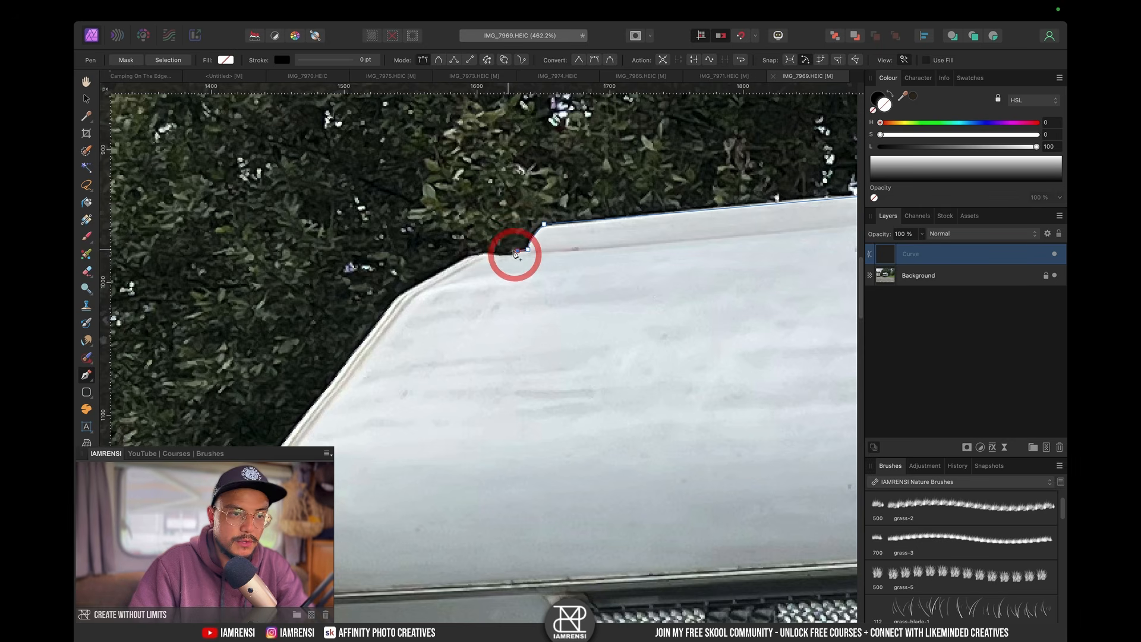
click(512, 254)
Step: Trace the over-cab section's outer edge down around its curved front to where the awning starts
key(space)
drag(480, 260, 514, 259)
key(space)
mouse_move(296, 539)
mouse_down()
mouse_move(486, 385)
mouse_move(489, 399)
mouse_move(545, 390)
mouse_up()
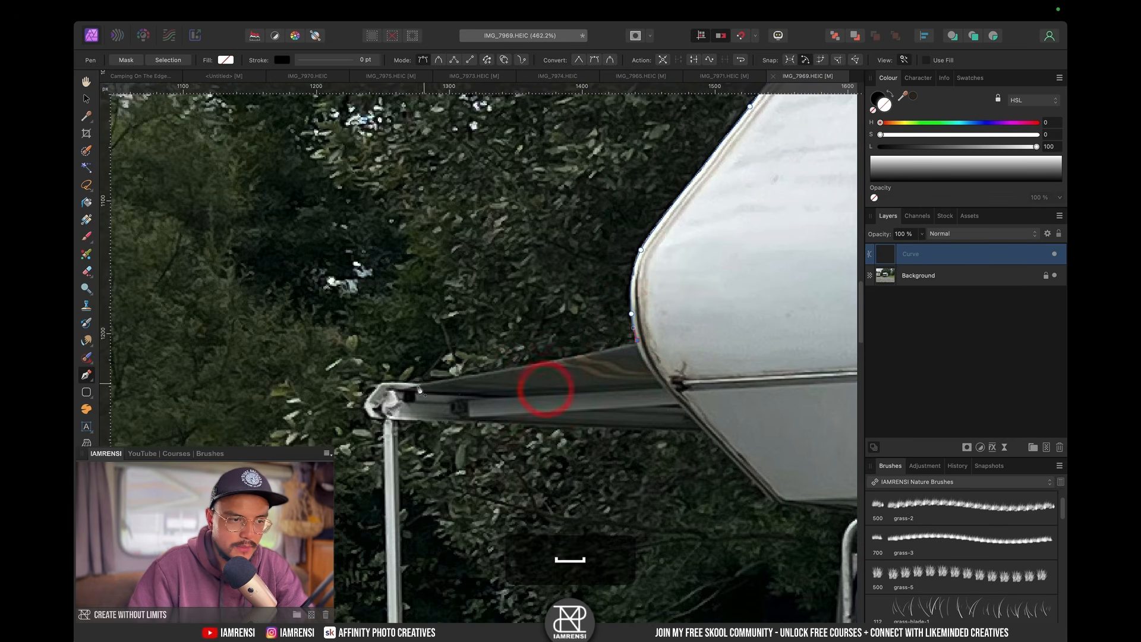
Step: Extend the Pen path along the awning's upper edge and around its end bracket to the top of the support pole
click(421, 384)
click(390, 383)
drag(386, 410, 375, 116)
key(super+z)
click(373, 128)
click(372, 142)
Step: Run the Pen path down the outer side of the awning's support pole to the joint at grass height
key(space)
drag(368, 331, 378, 135)
drag(370, 287, 398, 126)
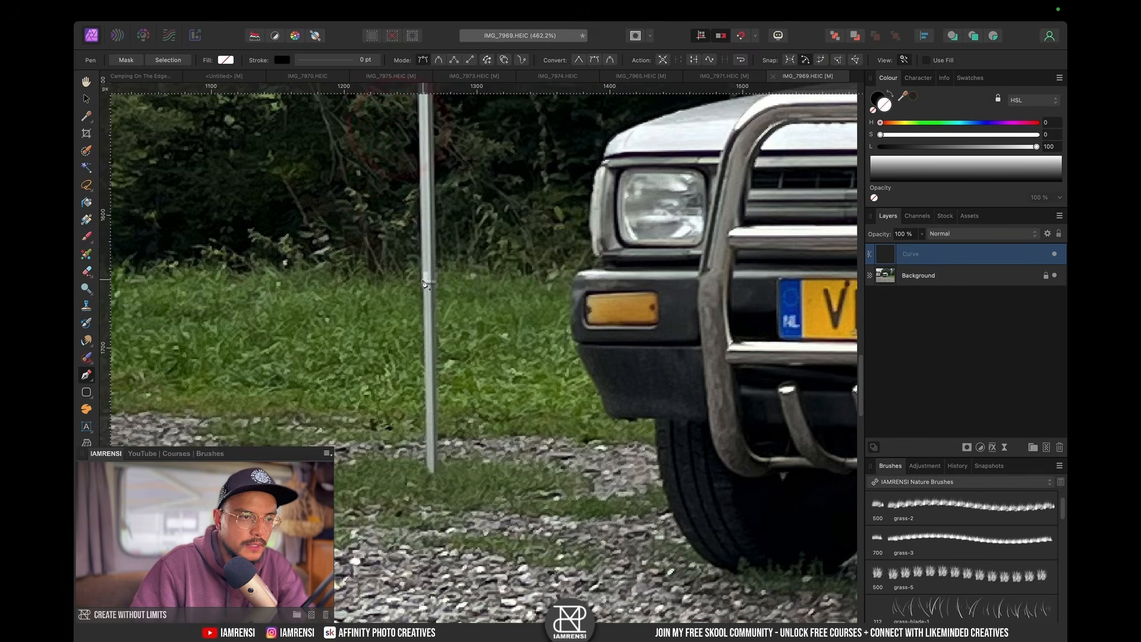
Step: Run the path straight across the grass and other camper to beyond the photo's left border, and down to gravel level
drag(414, 303, 685, 300)
drag(604, 279, 697, 278)
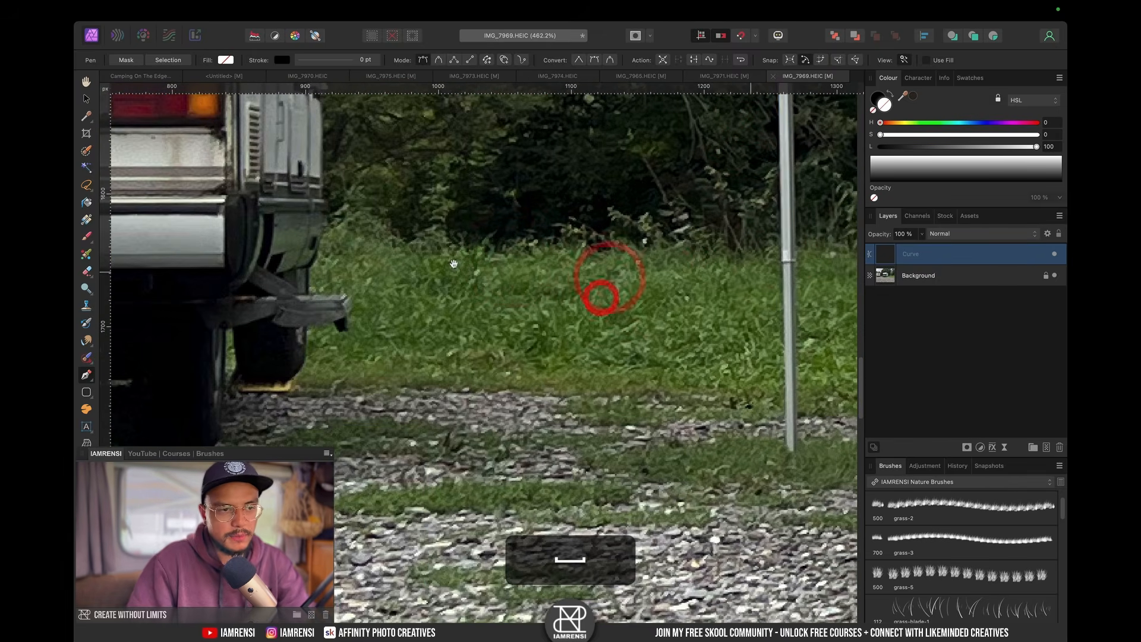
key(super+minus)
key(super+minus)
key(space)
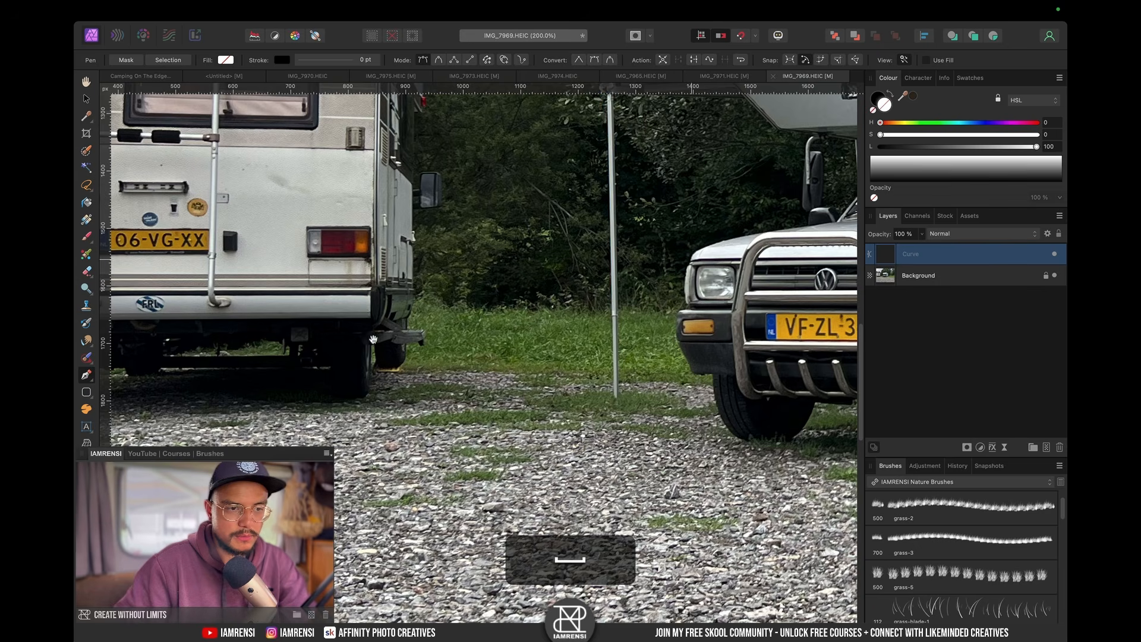
drag(468, 352, 711, 344)
drag(457, 335, 662, 334)
click(306, 296)
key(super+minus)
key(super+minus)
key(space)
drag(599, 362, 513, 281)
drag(310, 223, 312, 334)
Step: Draw an irregular, jagged path edge across the gravel from the photo's left border to in front of the camper
click(418, 331)
click(471, 324)
click(492, 348)
click(501, 331)
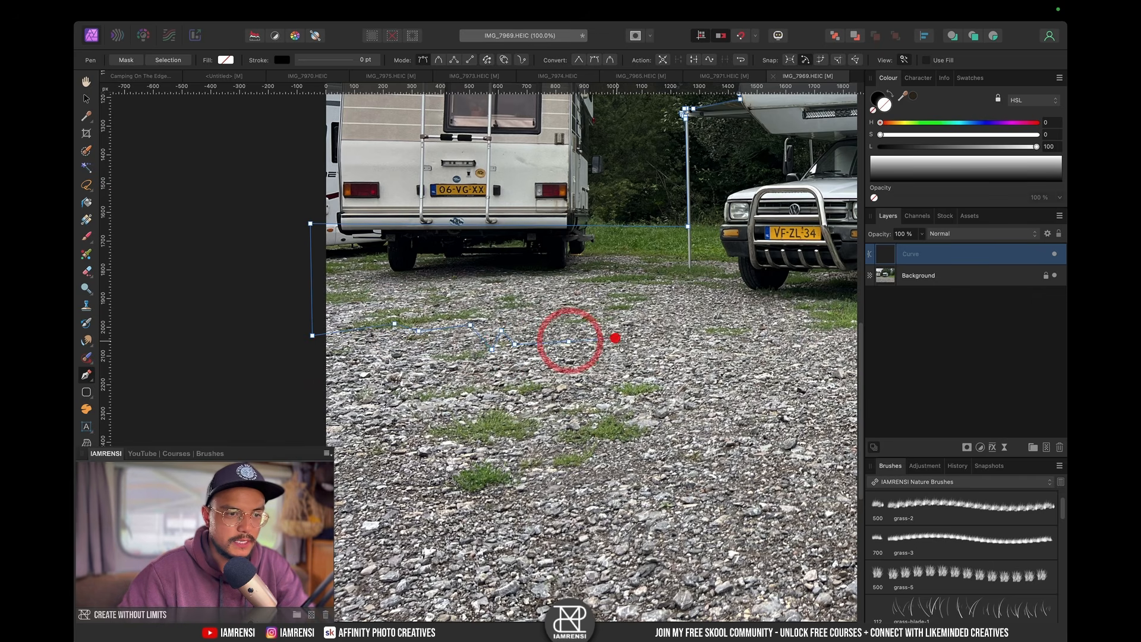
key(space)
drag(650, 362, 590, 383)
click(574, 363)
click(605, 363)
key(space)
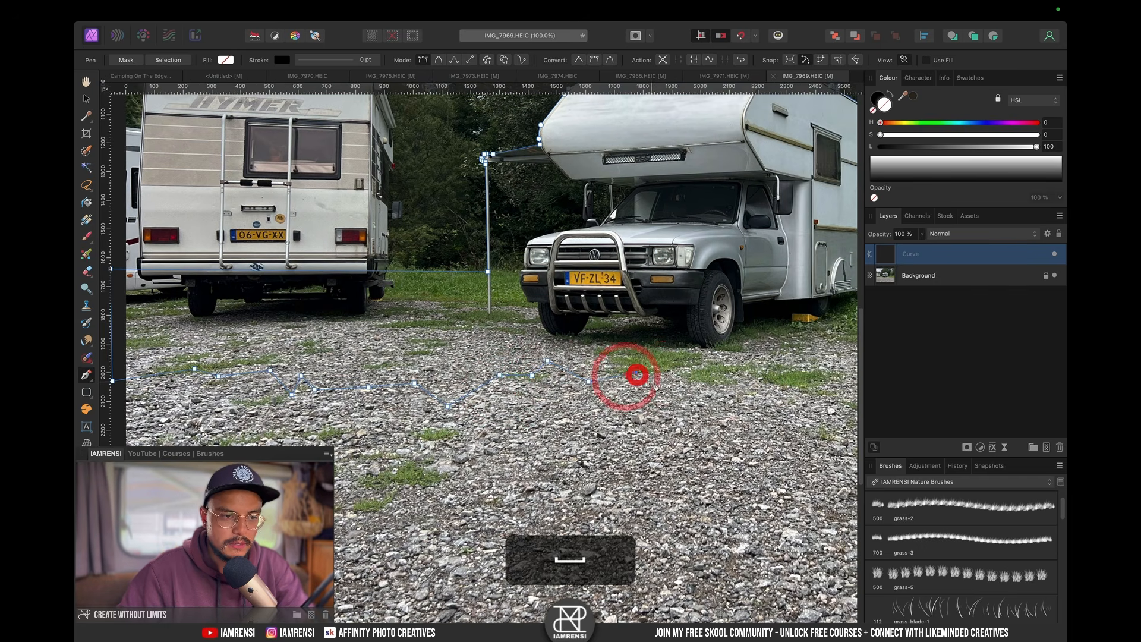
drag(667, 380, 545, 374)
click(614, 379)
key(space)
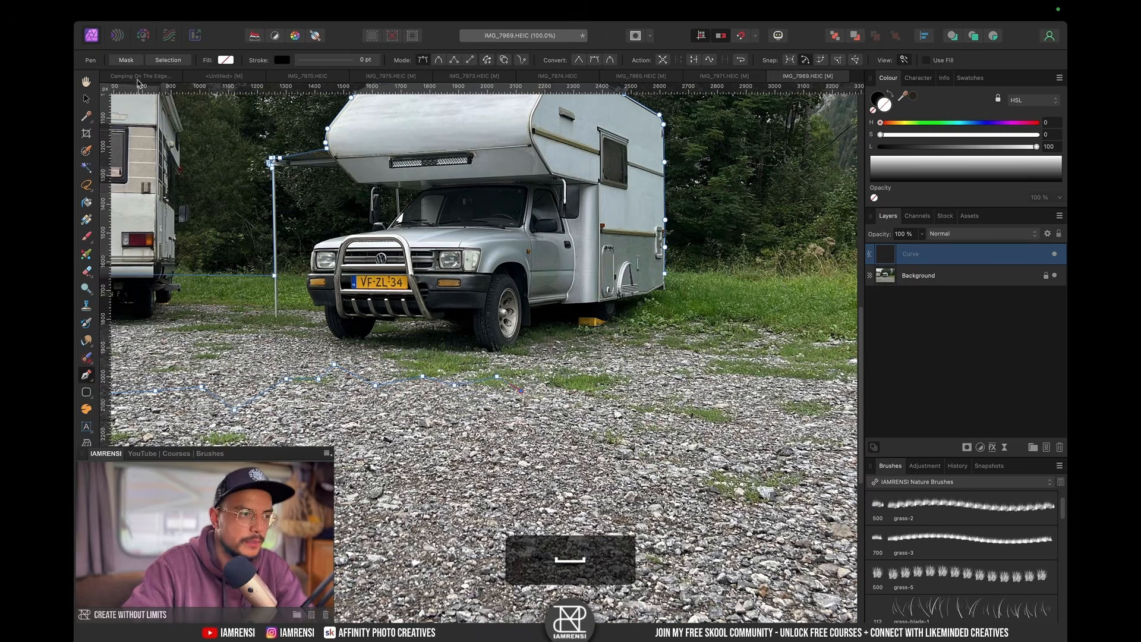
Step: Examine the cliff-edge layout in the Camping On The Edge document as a reference, and return to IMG_7969.HEIC
click(141, 76)
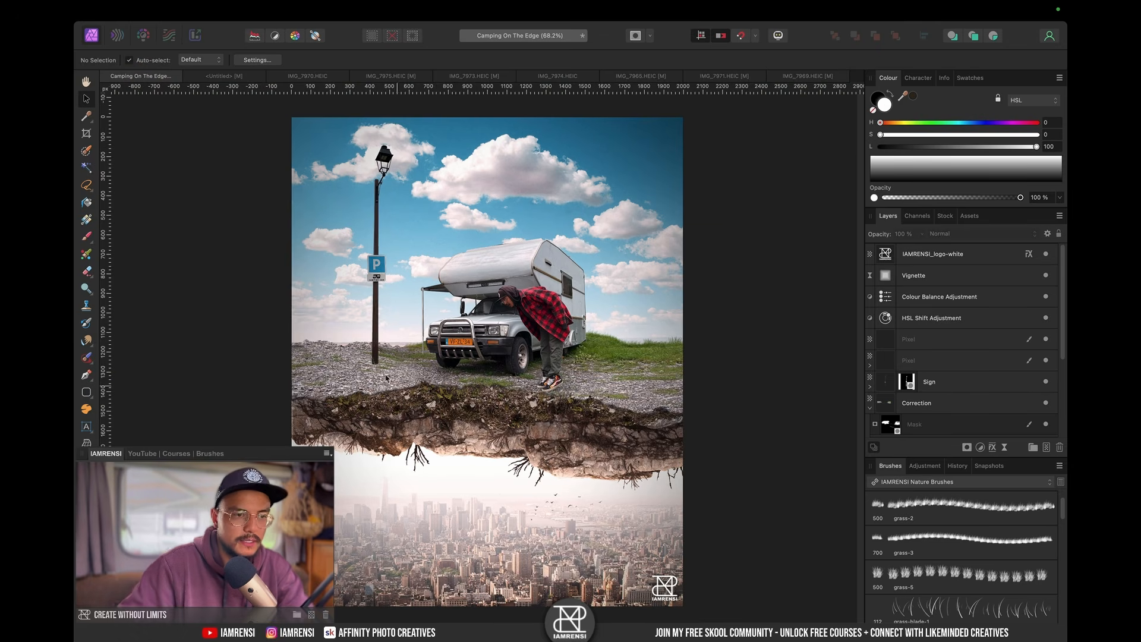
click(255, 77)
key(space)
drag(480, 390, 315, 312)
click(785, 76)
Step: Continue the jagged path edge across the gravel in front of the camper towards the grass patches
key(space)
click(441, 309)
click(500, 321)
click(555, 310)
click(624, 339)
click(676, 321)
key(space)
Step: Carry the uneven gravel edge on to near the photo's right border, undoing and replacing misplaced points
drag(696, 346, 598, 331)
click(576, 318)
click(596, 301)
click(649, 311)
key(super+z)
key(super+z)
click(635, 305)
click(729, 334)
Step: Take the path beyond the photo's right border, close it along the grass at the camper's rear, and convert it to a mask
click(773, 330)
click(779, 202)
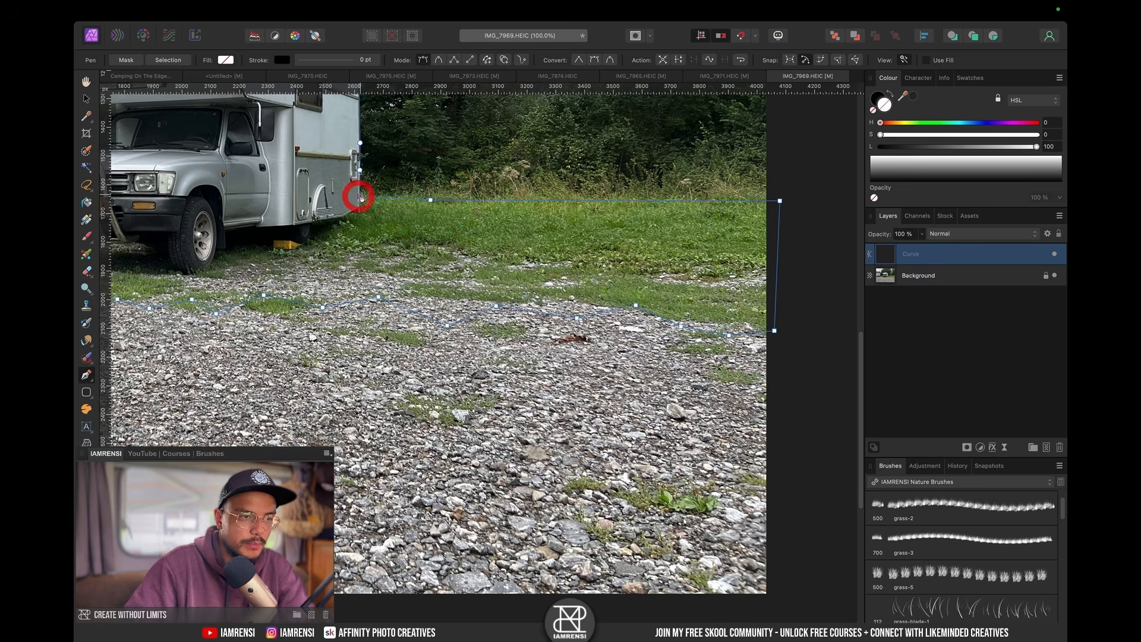
key(super+0)
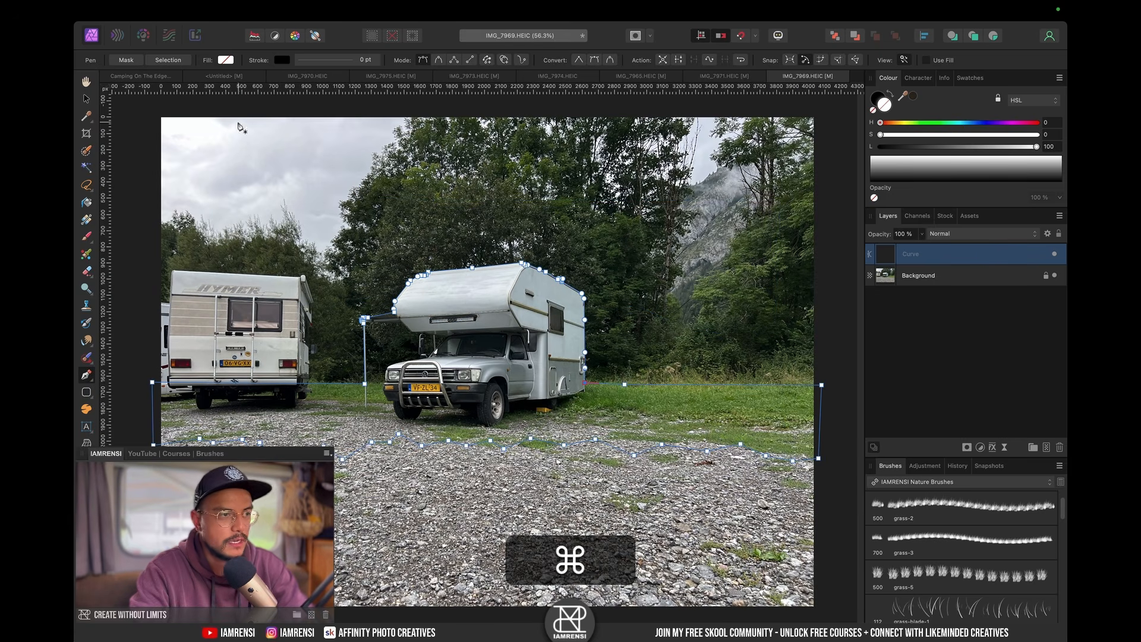
click(127, 61)
Step: Start an additional Pen curve in the mask to cut out the background along the awning pole's inner side
scroll(365, 364, up, 5)
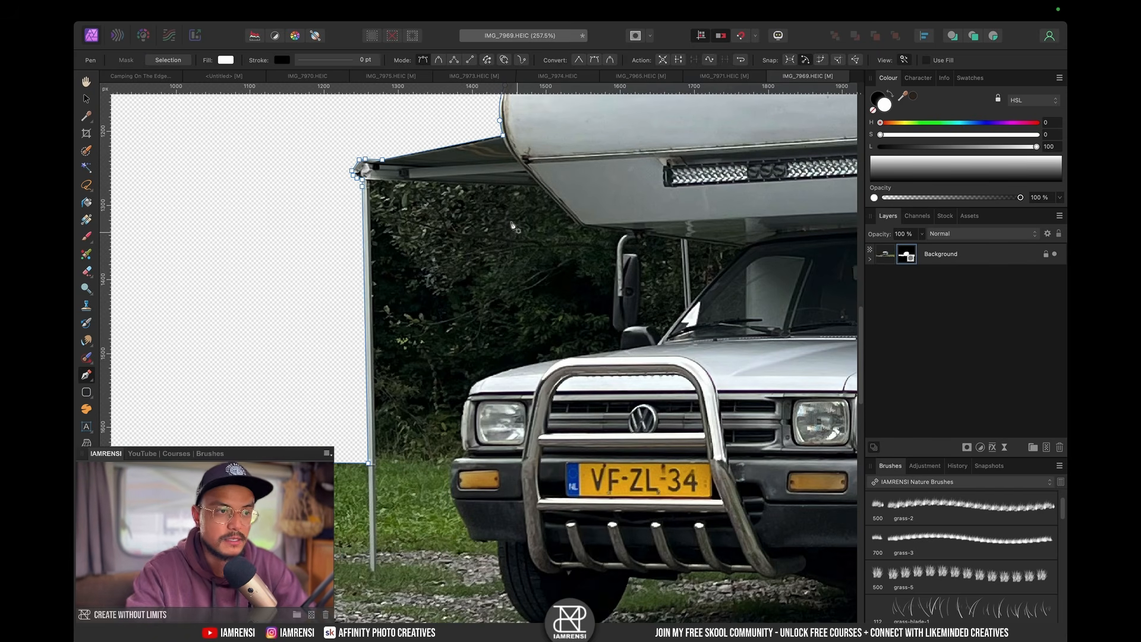
click(504, 60)
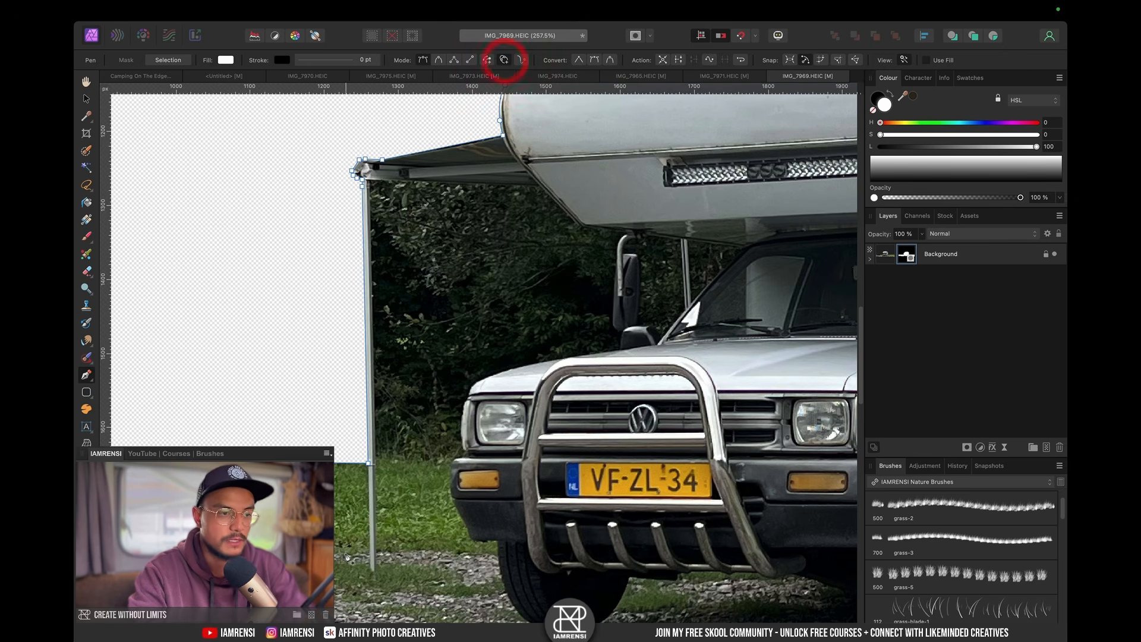
scroll(363, 487, up, 5)
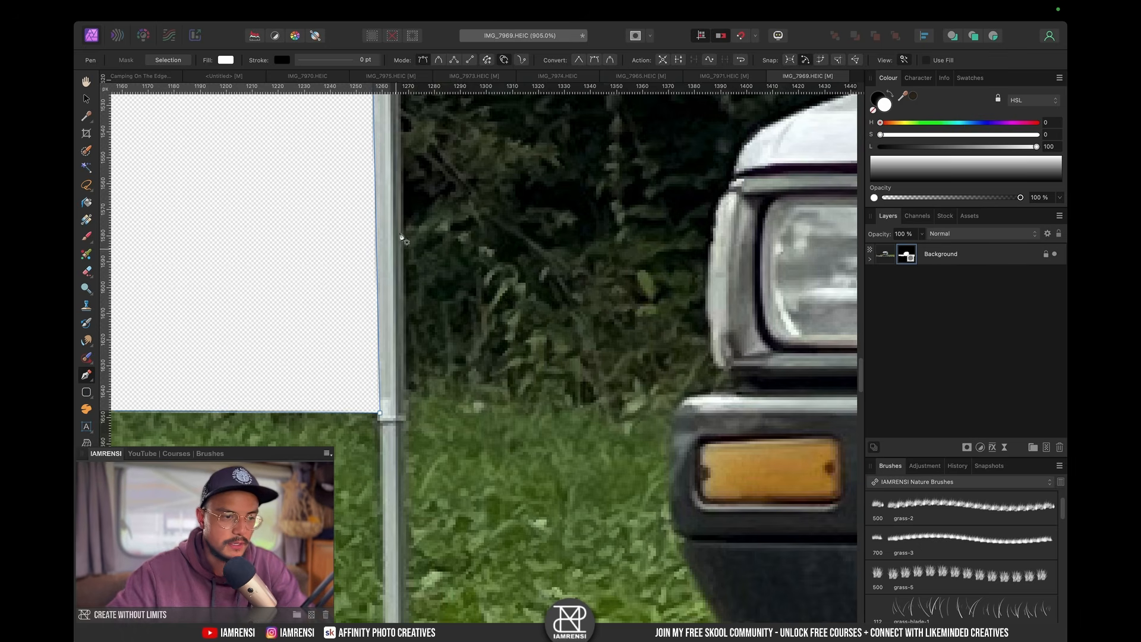
scroll(414, 300, up, 12)
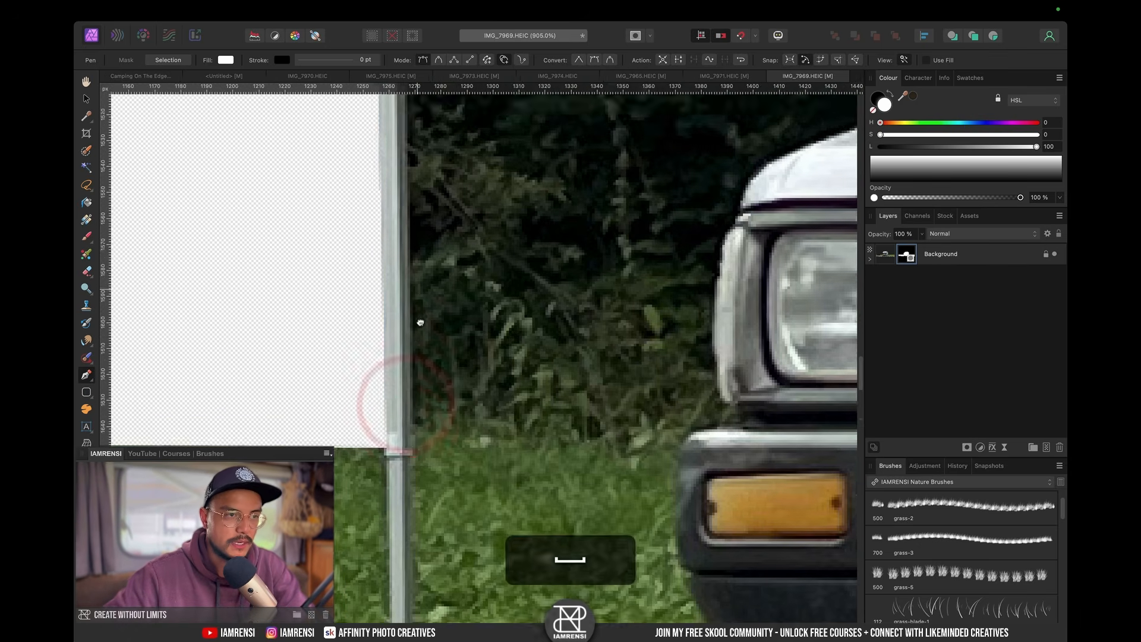
drag(412, 269, 407, 318)
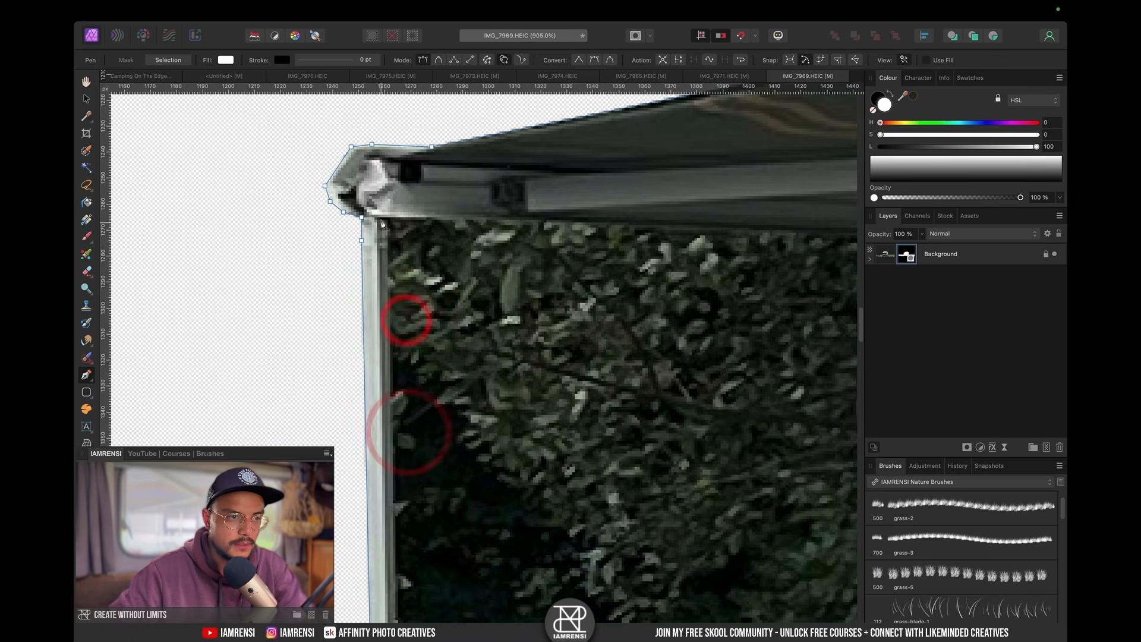
click(390, 220)
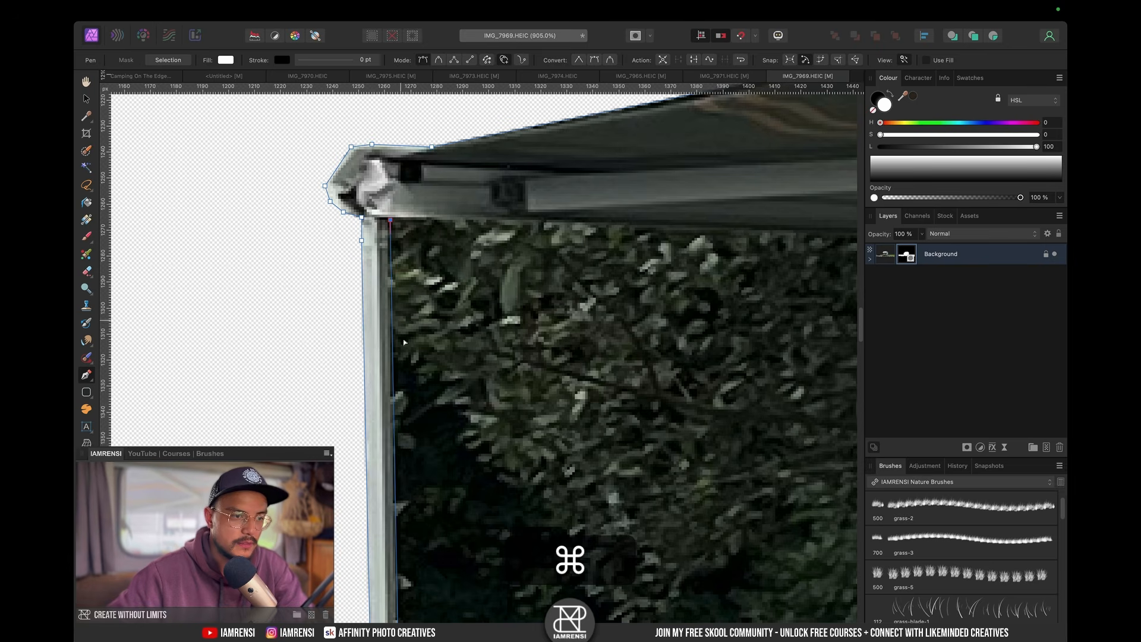
drag(396, 531, 393, 528)
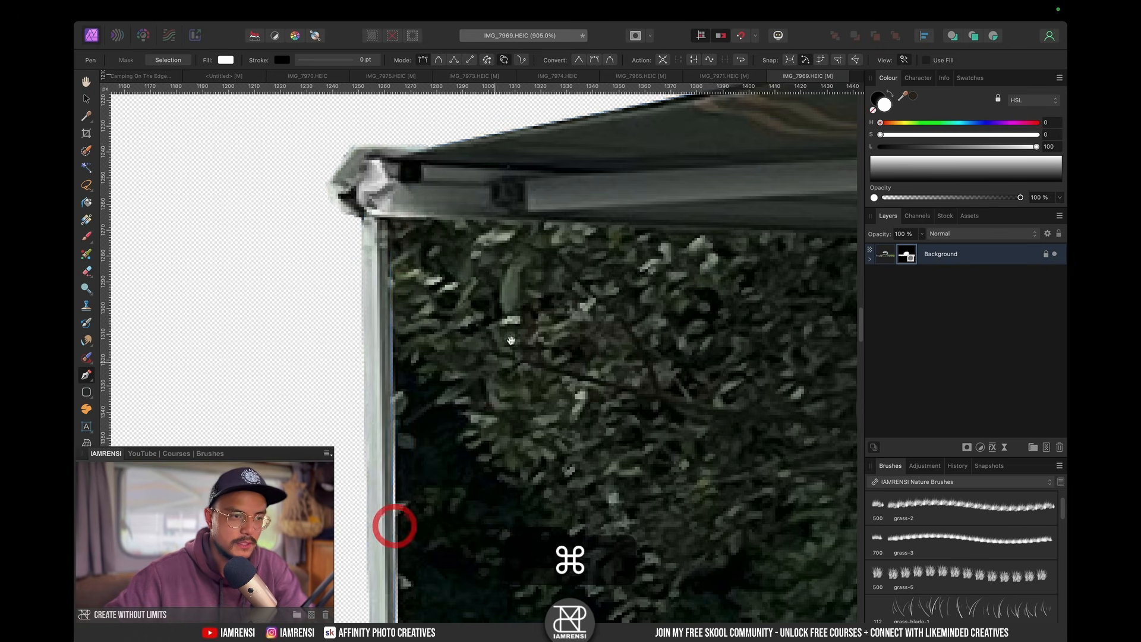
Step: Extend the cut-out curve along the awning's underside and down the over-cab's lower front edge to its corner
drag(517, 312, 377, 328)
click(498, 238)
drag(618, 285, 397, 287)
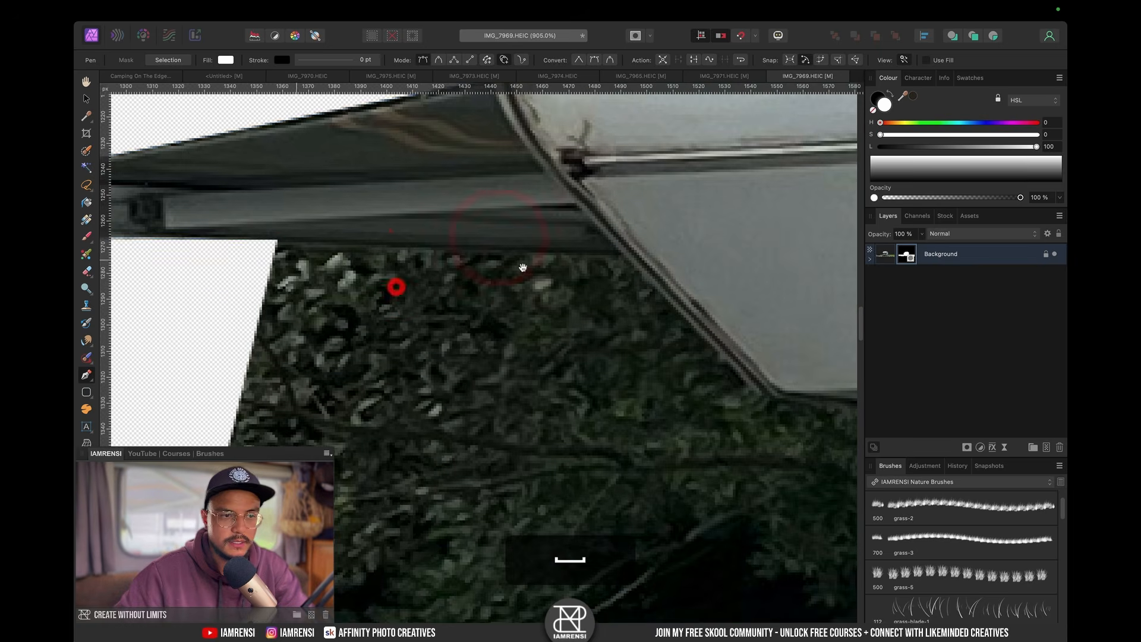
click(561, 255)
click(624, 255)
drag(675, 342, 517, 255)
click(605, 306)
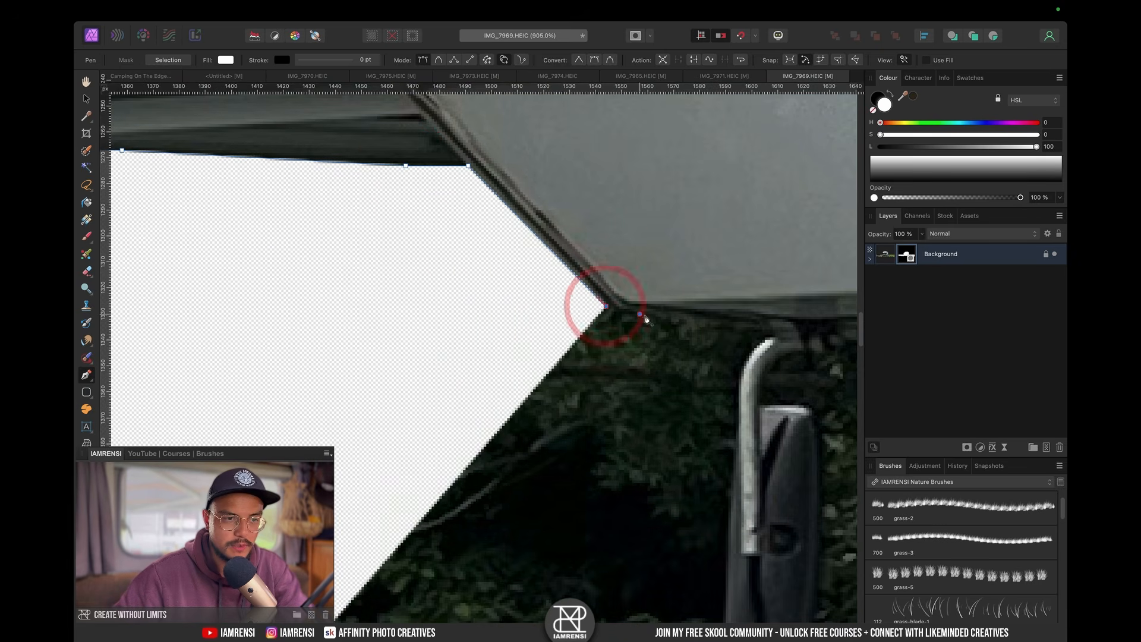
click(640, 314)
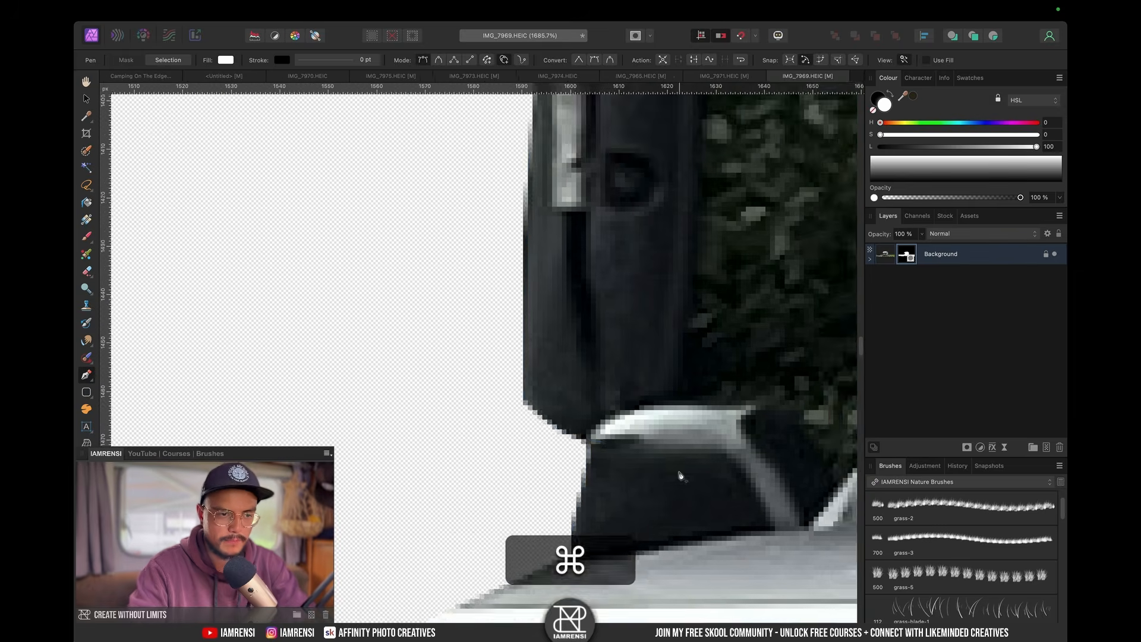
Step: Undo the last cut-out curve edit and refine the curve where the side mirror's base meets the hood
key(super+z)
alt+super+click(611, 378)
key(super+minus)
key(super+minus)
key(super+minus)
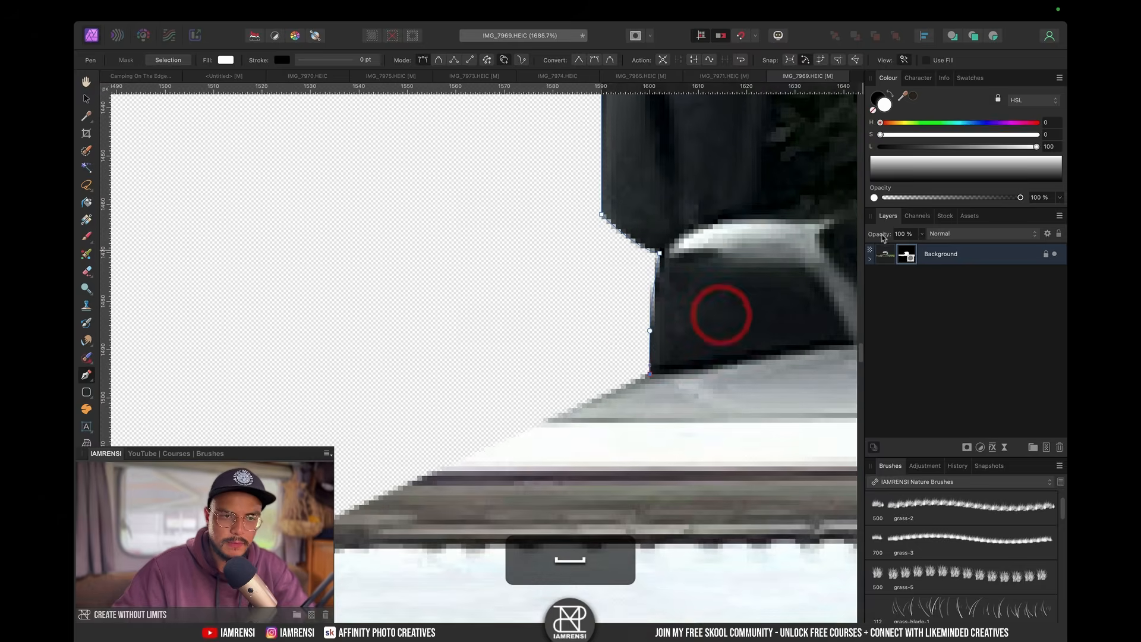
key(super+minus)
Step: Trace the cut-out curve along the front edge of the hood and down the outer side of the headlight
drag(422, 328, 580, 407)
drag(499, 476, 453, 561)
alt+super+click(448, 512)
alt+super+click(457, 485)
drag(456, 568, 450, 501)
click(445, 504)
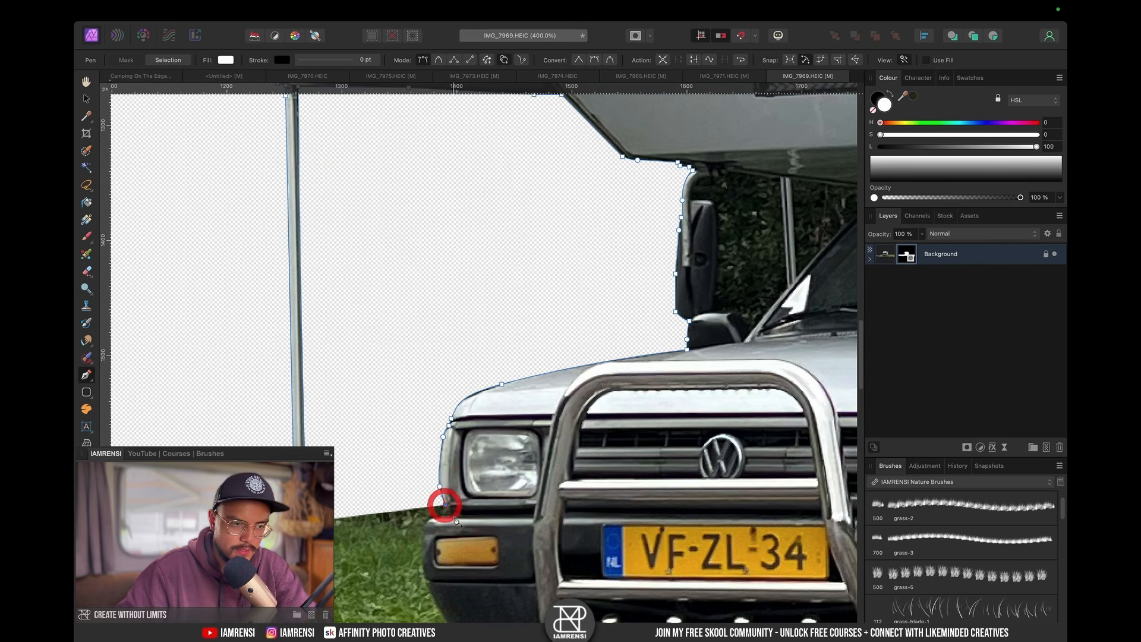
Step: Take the cut-out curve around the bumper's top corner and close it across the grass to the awning pole
click(453, 516)
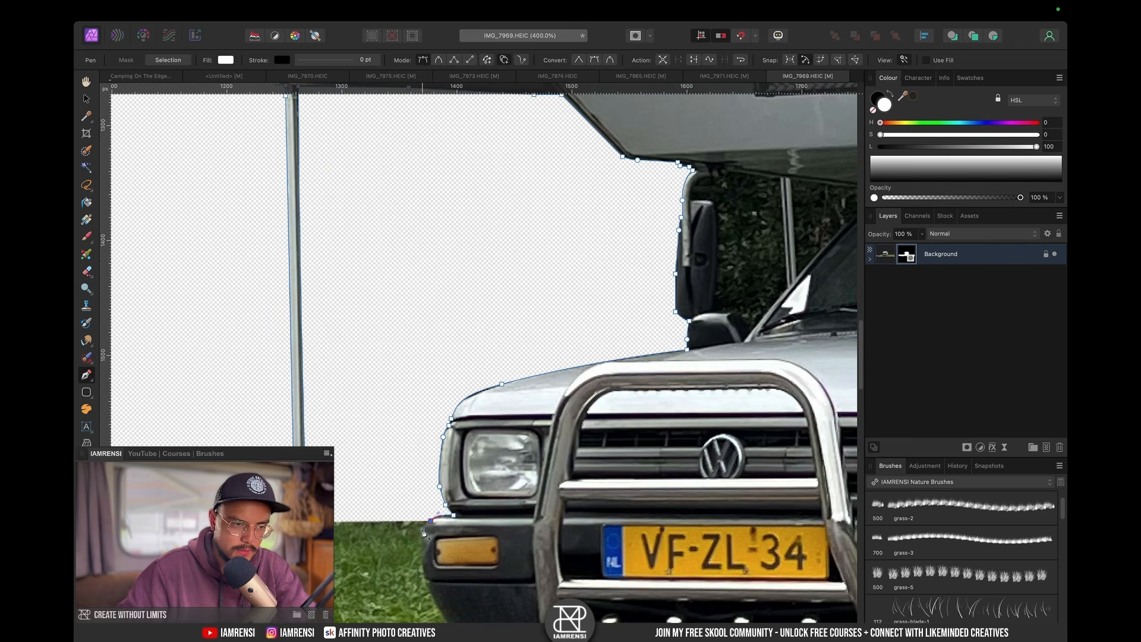
key(space)
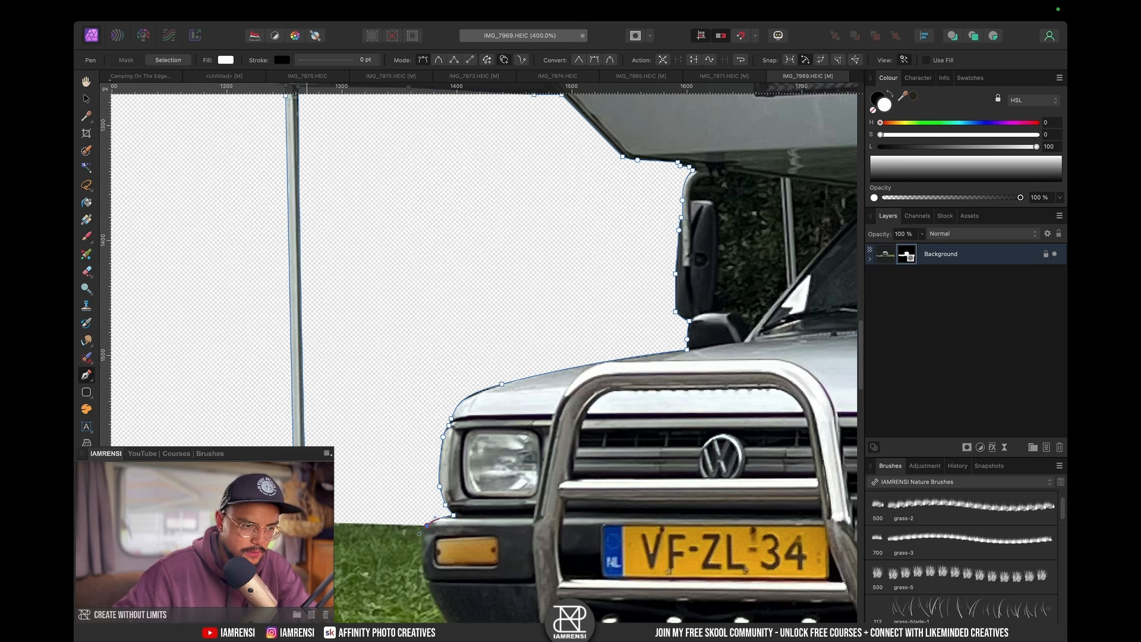
key(super)
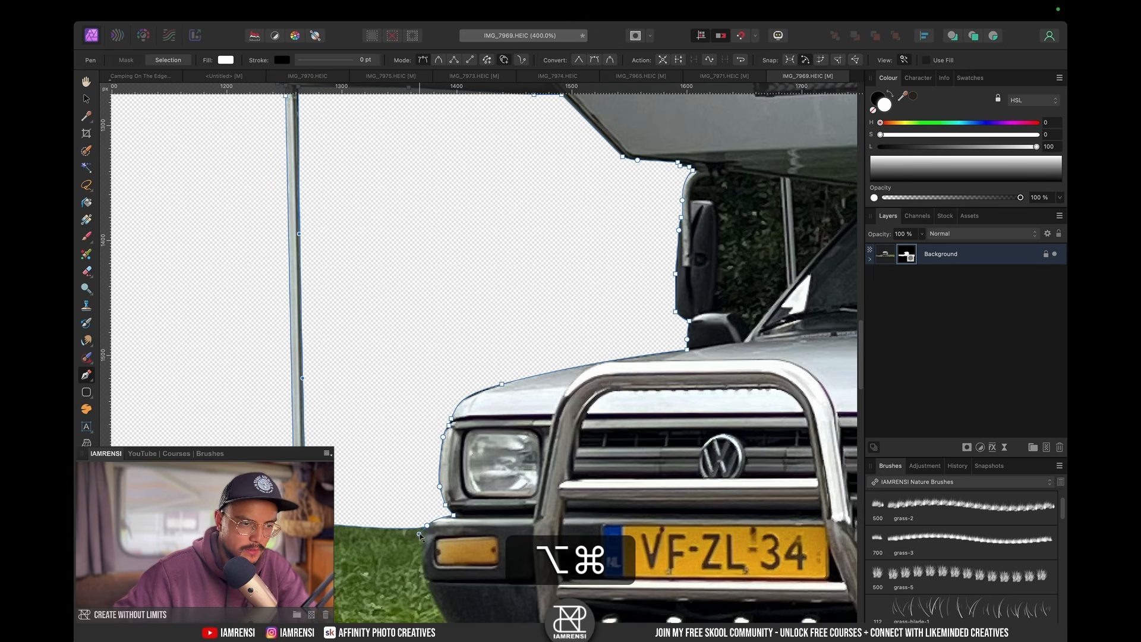
alt+super+click(416, 524)
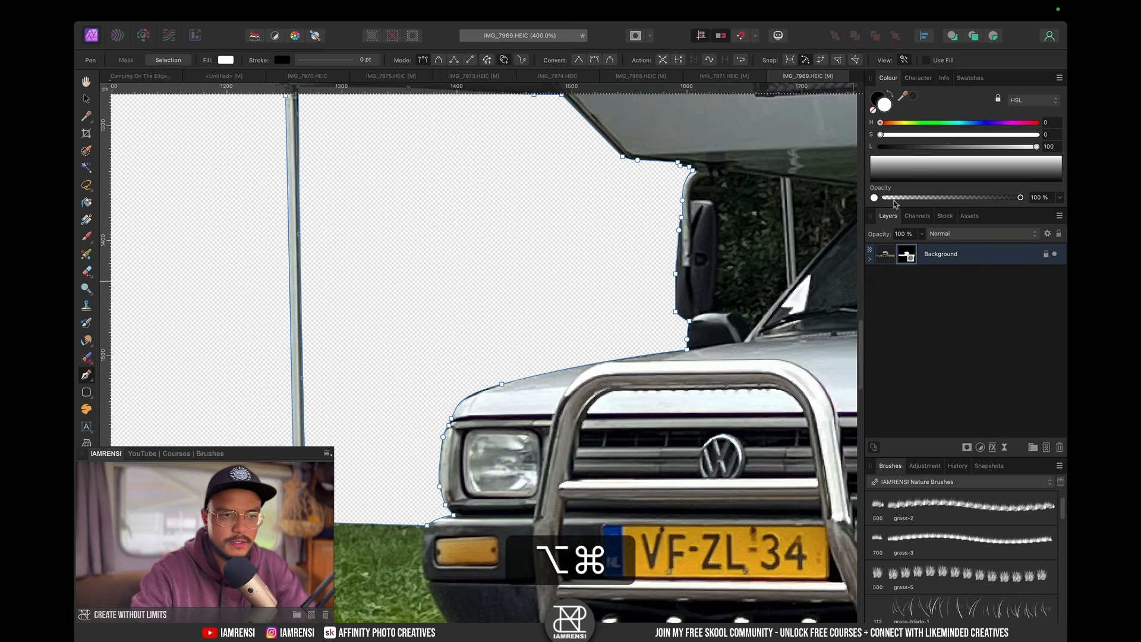
Step: Start a cut-out curve for the hedge gap beside the mirror arm, tracing under the arm's bracket and the over-cab to the rear pole
scroll(691, 269, up, 5)
scroll(690, 269, left, 3)
scroll(691, 269, up, 1)
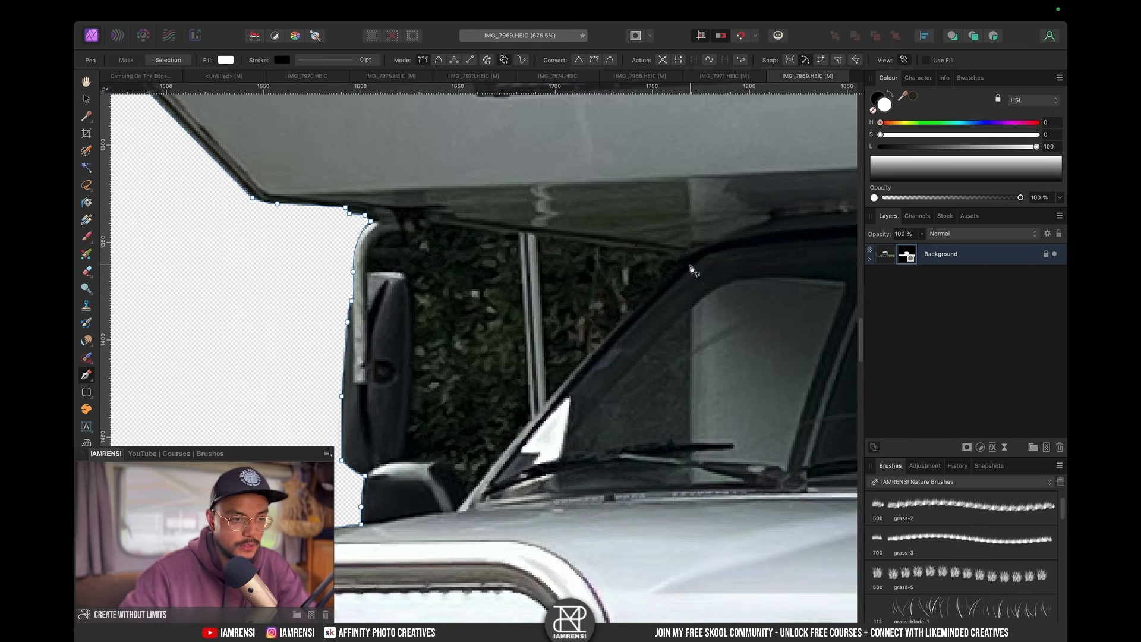
click(367, 270)
drag(384, 228, 409, 240)
key(space)
click(432, 231)
click(519, 237)
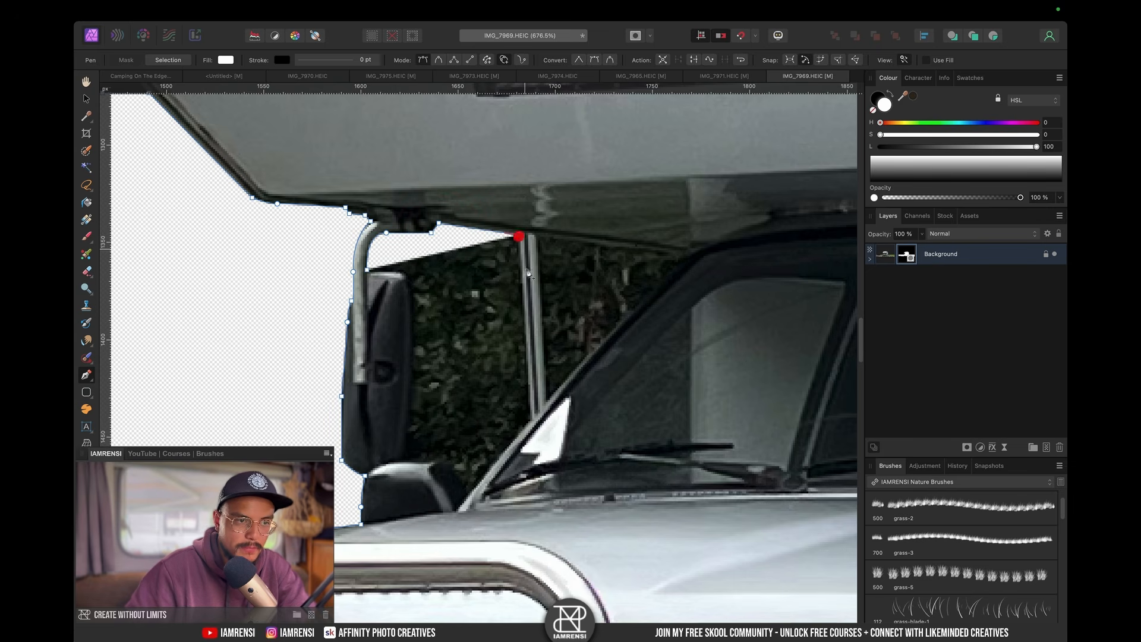
Step: Take the gap's cut-out curve down the pole and windshield pillar, around the hood mirror and side mirror, and close it at the mirror arm
click(531, 420)
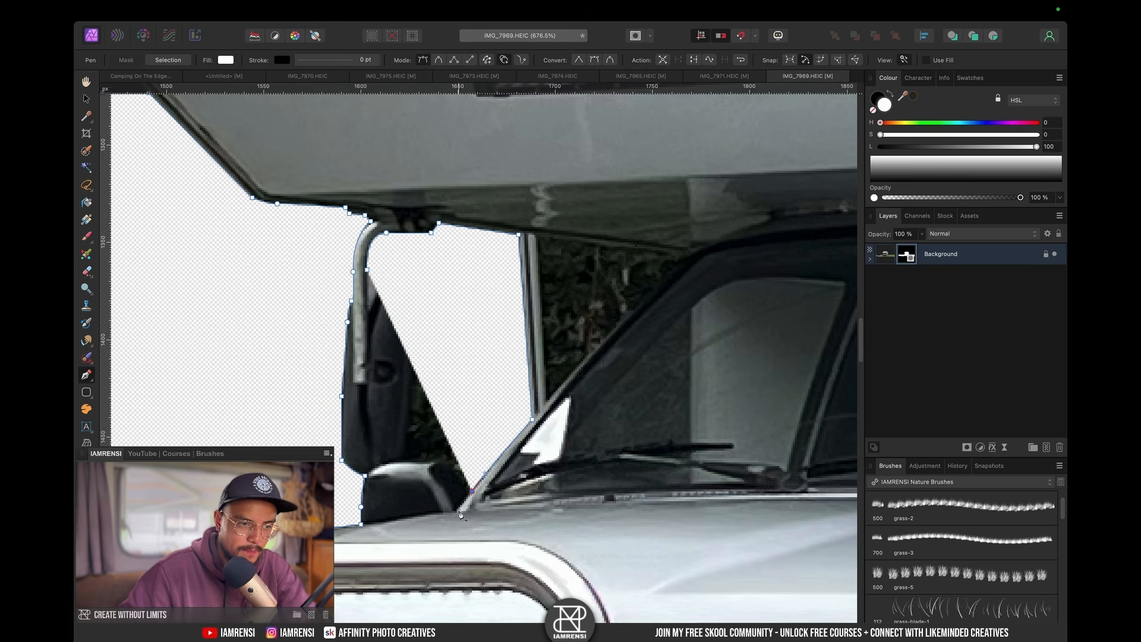
click(471, 491)
drag(429, 462, 401, 463)
click(400, 458)
drag(415, 380, 387, 272)
click(368, 269)
Step: Cut out the remaining hedge gap between the rear pole, the windshield pillar and the over-cab's underside with a closed curve
drag(509, 324, 360, 325)
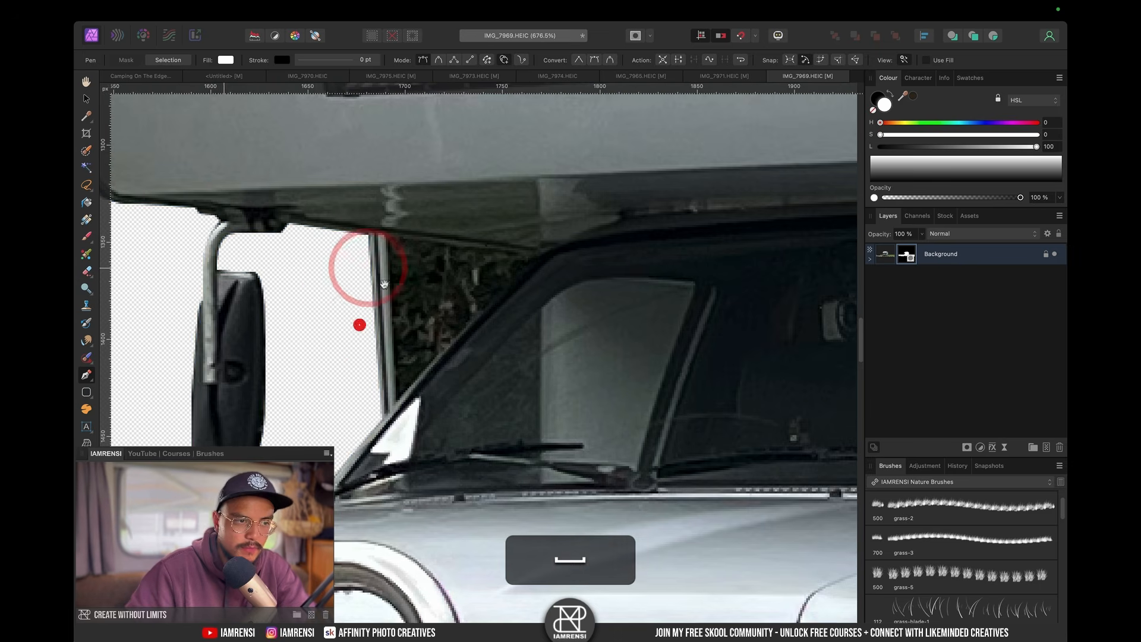
click(389, 238)
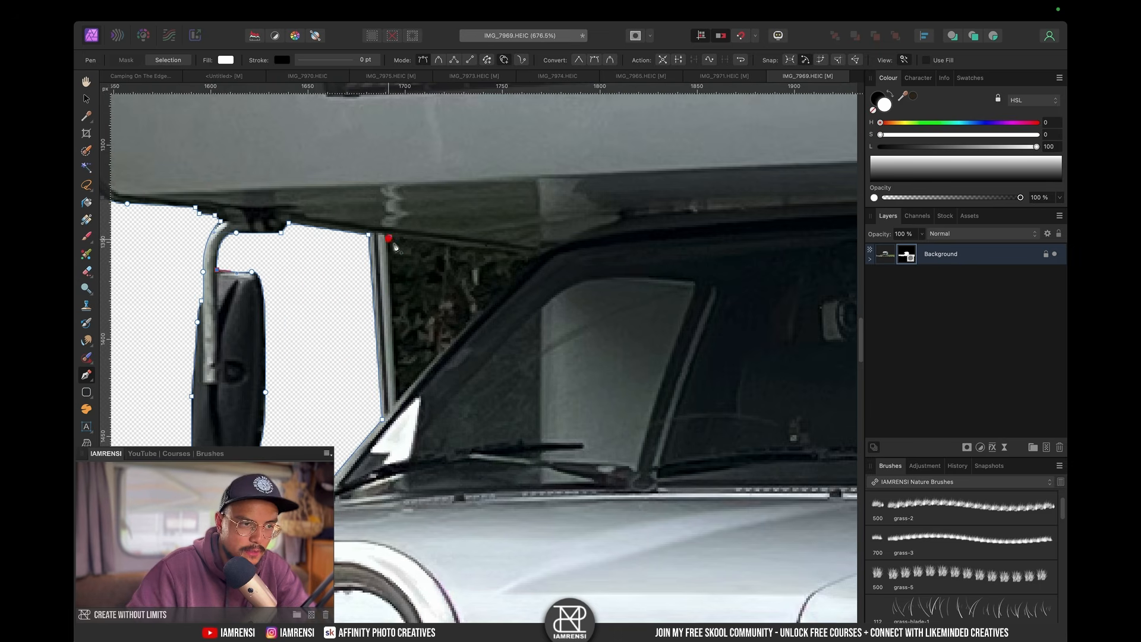
click(396, 404)
drag(536, 253, 550, 252)
key(space)
click(390, 236)
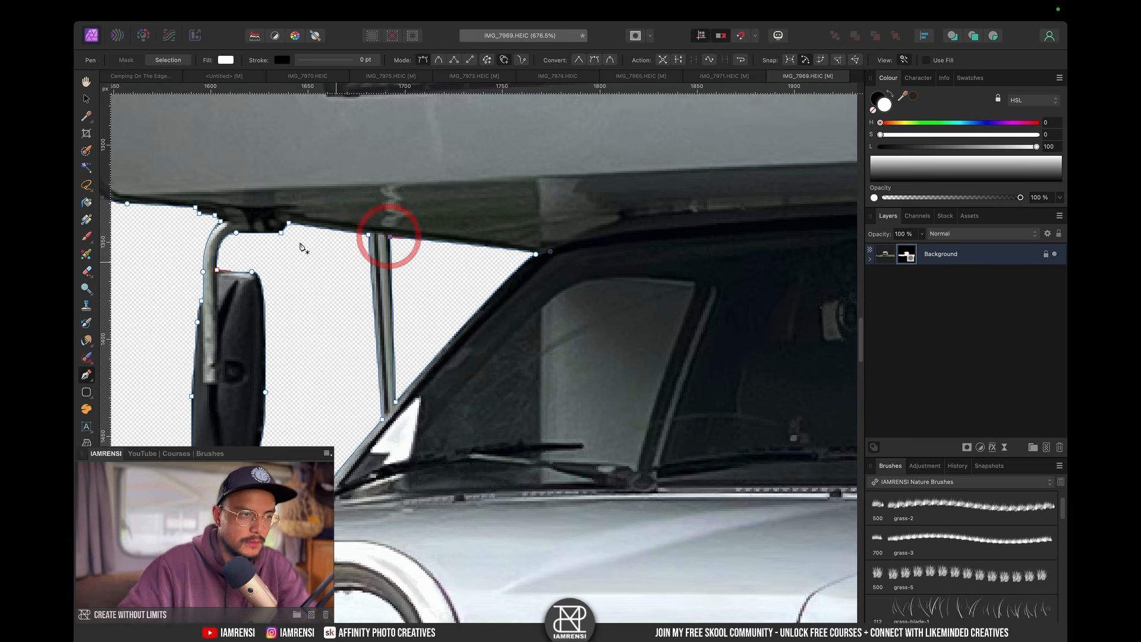
Step: Rename the masked Background layer as camper
key(super+0)
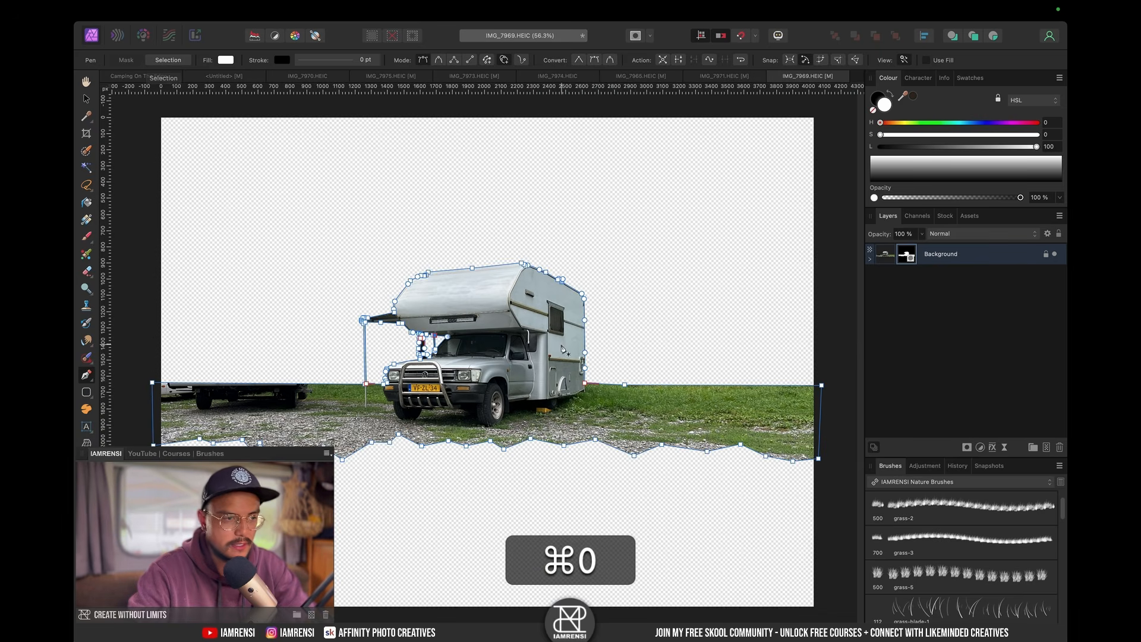
click(913, 249)
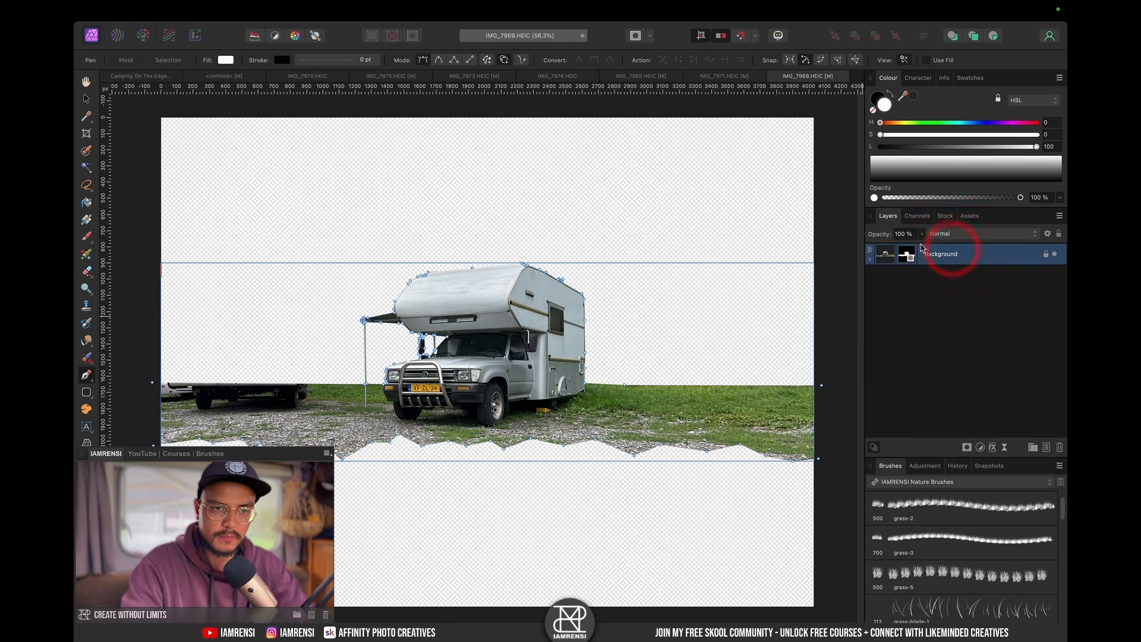
double_click(941, 255)
text(camp)
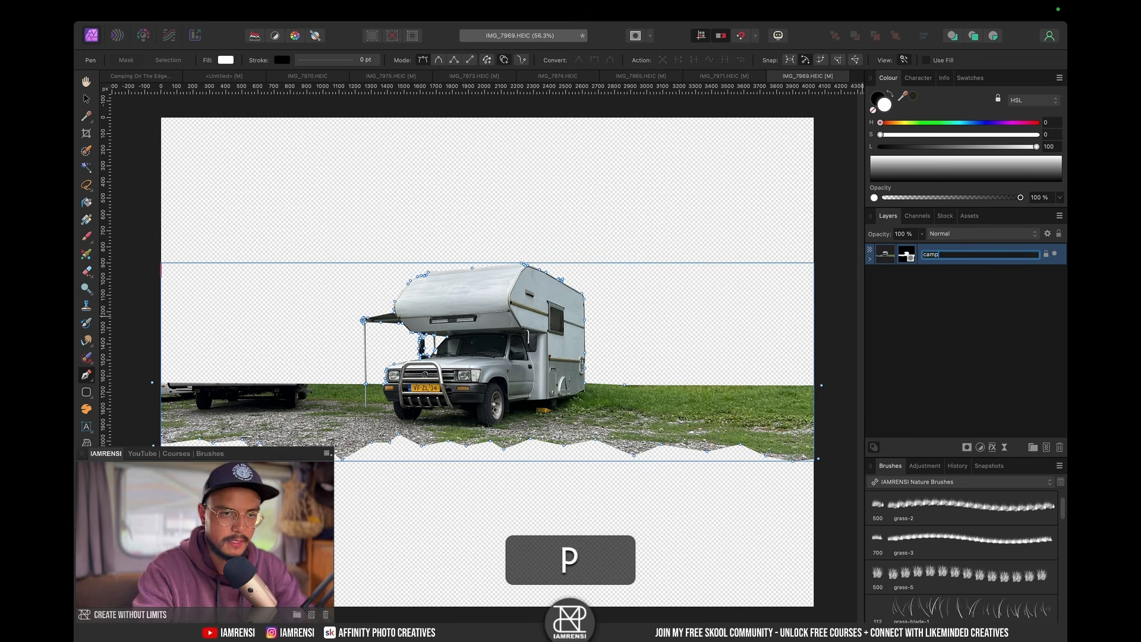
text(er)
key(super+Return)
Step: Copy the camper layer into the untitled composite document and move it over the canvas, in front of the person
key(super+c)
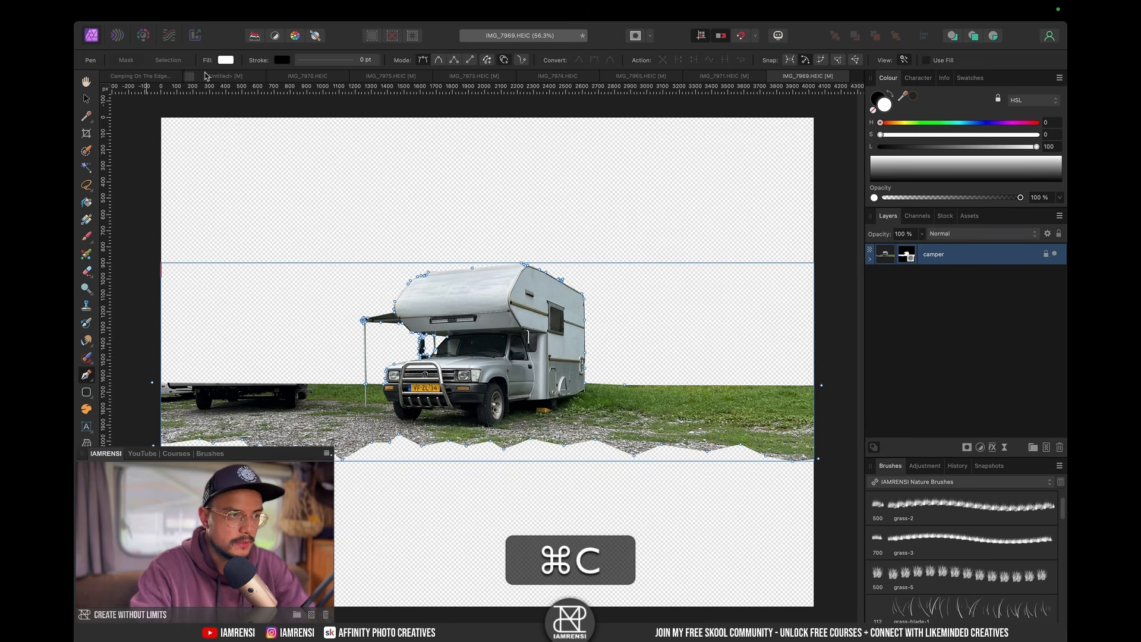
click(237, 76)
key(super+v)
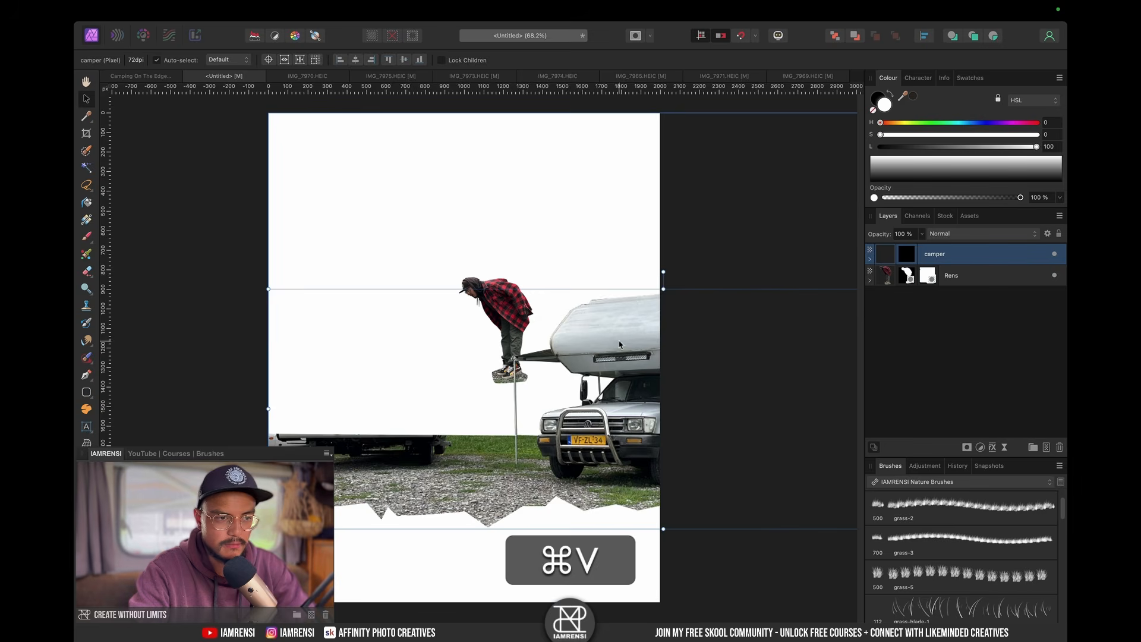
drag(618, 386, 413, 334)
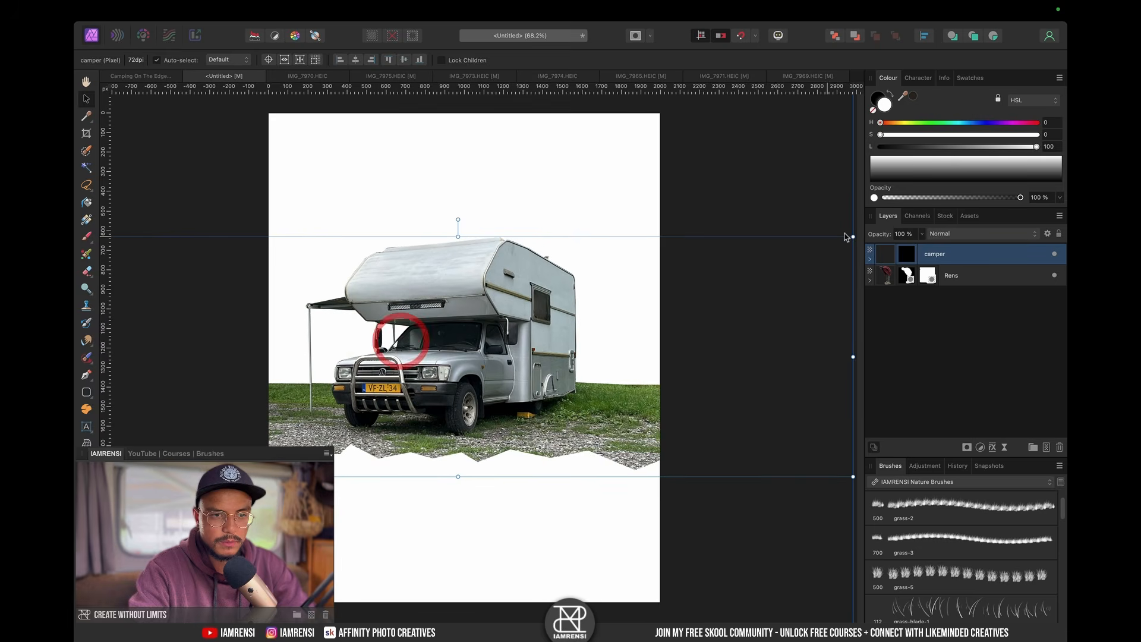
Step: Scale the camper layer down and fit its sides to the canvas edges so it spans the full canvas width
key(super+minus)
key(super+minus)
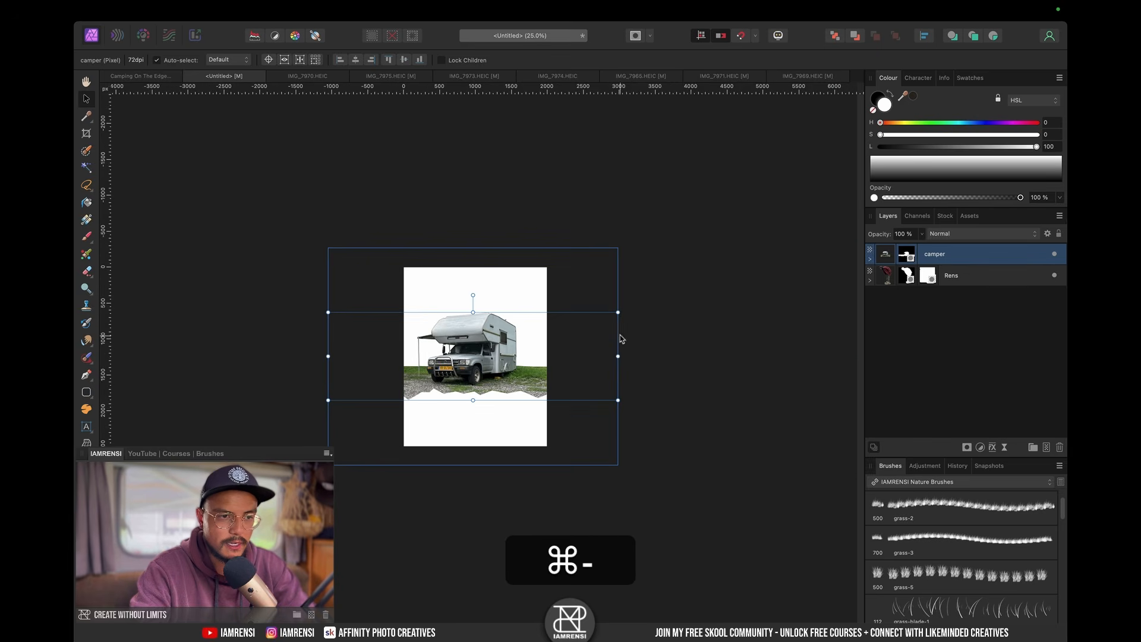
drag(618, 356, 545, 353)
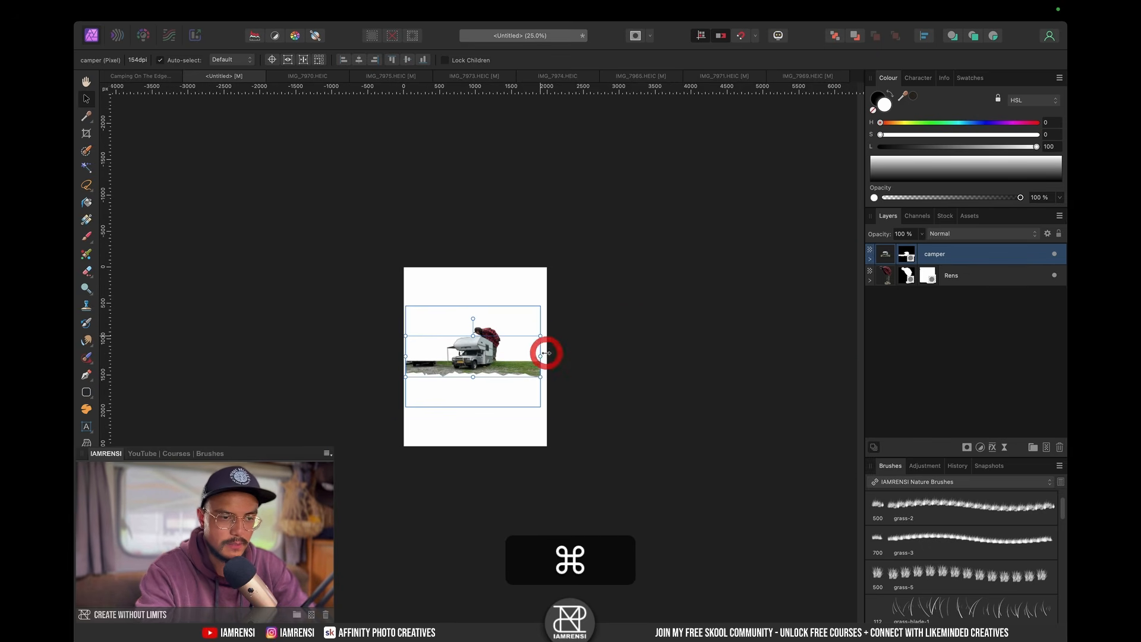
key(super+0)
drag(664, 305, 677, 295)
click(740, 37)
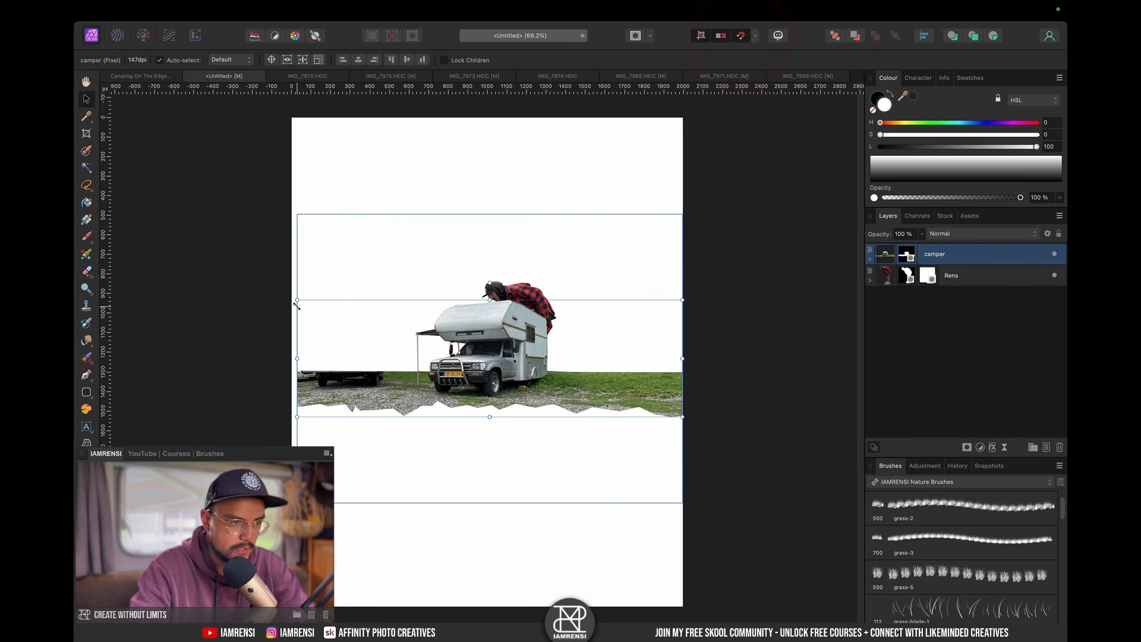
drag(293, 301, 292, 301)
mouse_move(683, 300)
mouse_down()
mouse_move(673, 307)
mouse_move(685, 297)
mouse_up()
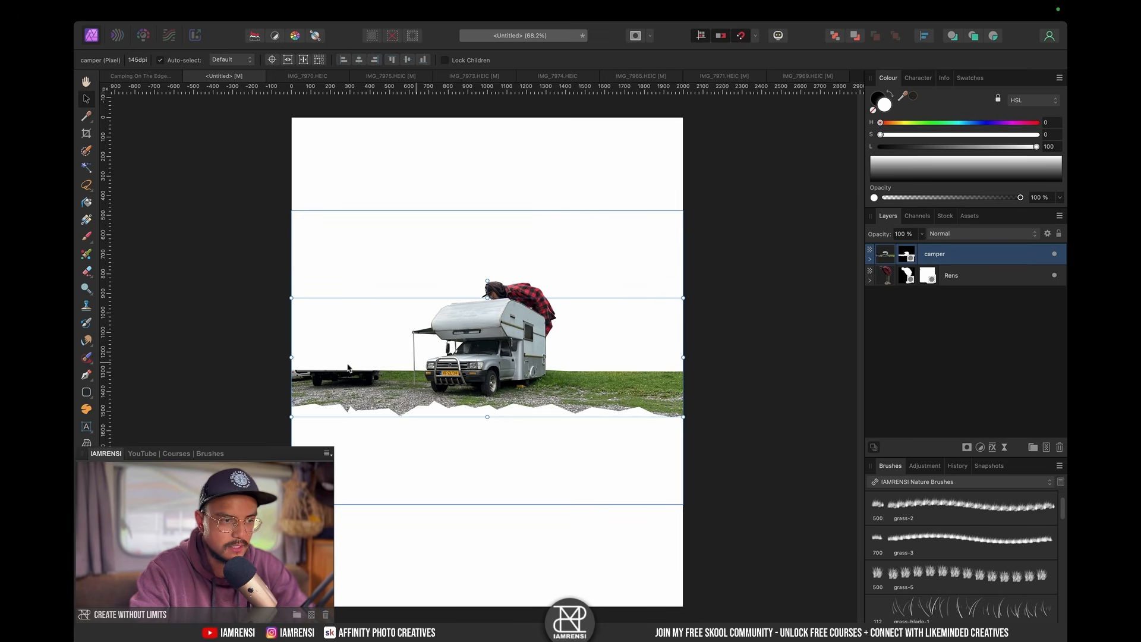
Step: Marquee-select the strip of grass behind the camper on the camper layer's photo and duplicate it to a new layer
scroll(592, 353, up, 5)
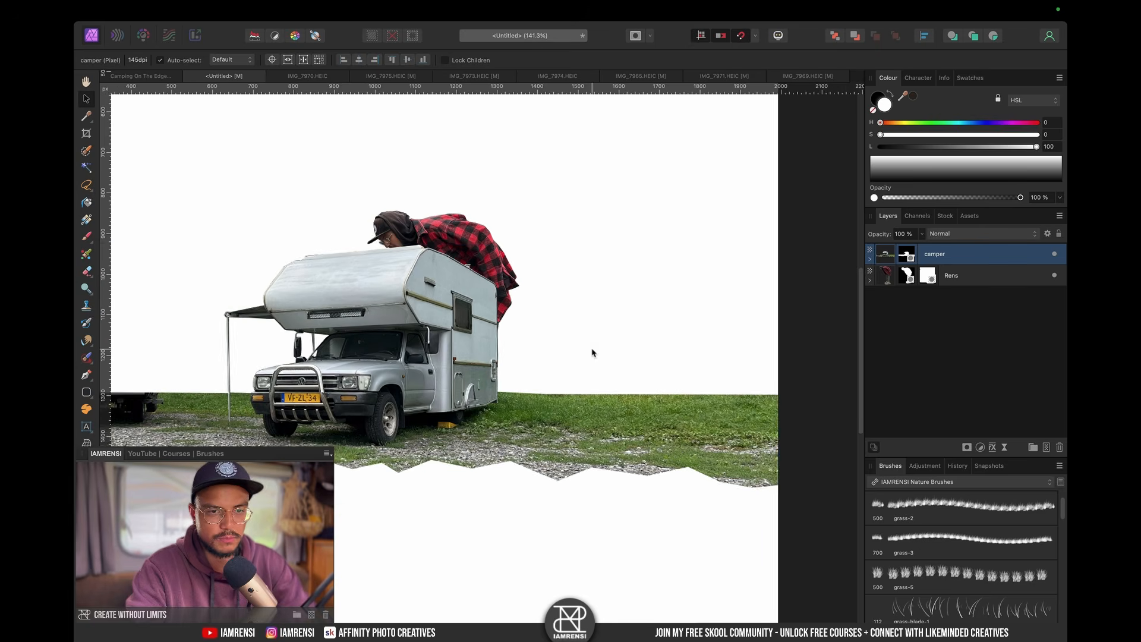
click(869, 260)
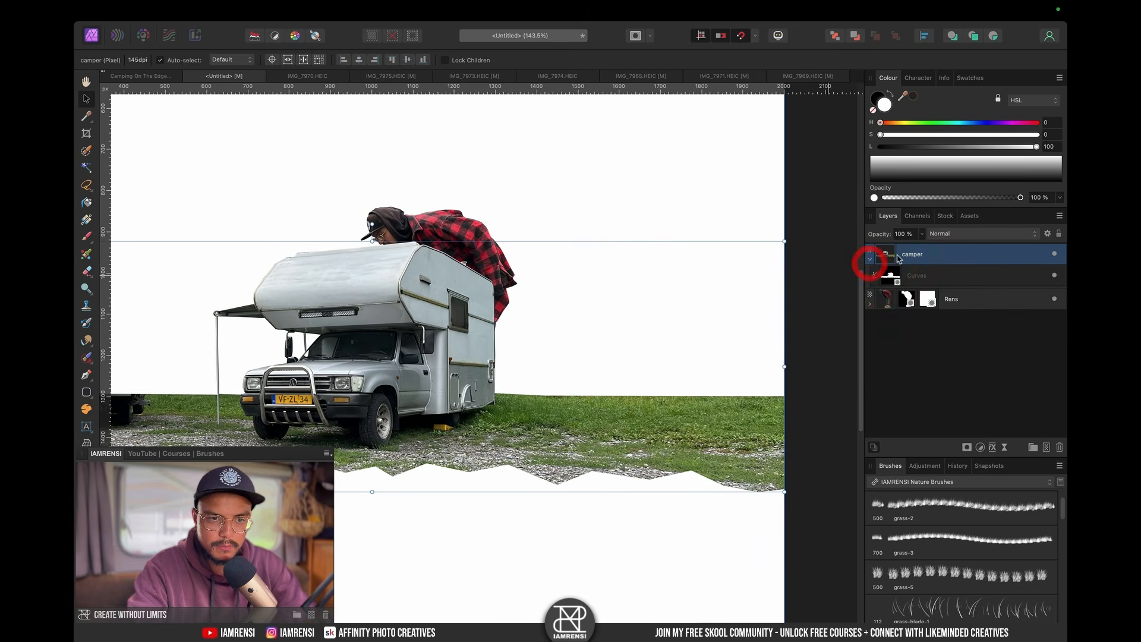
key(m)
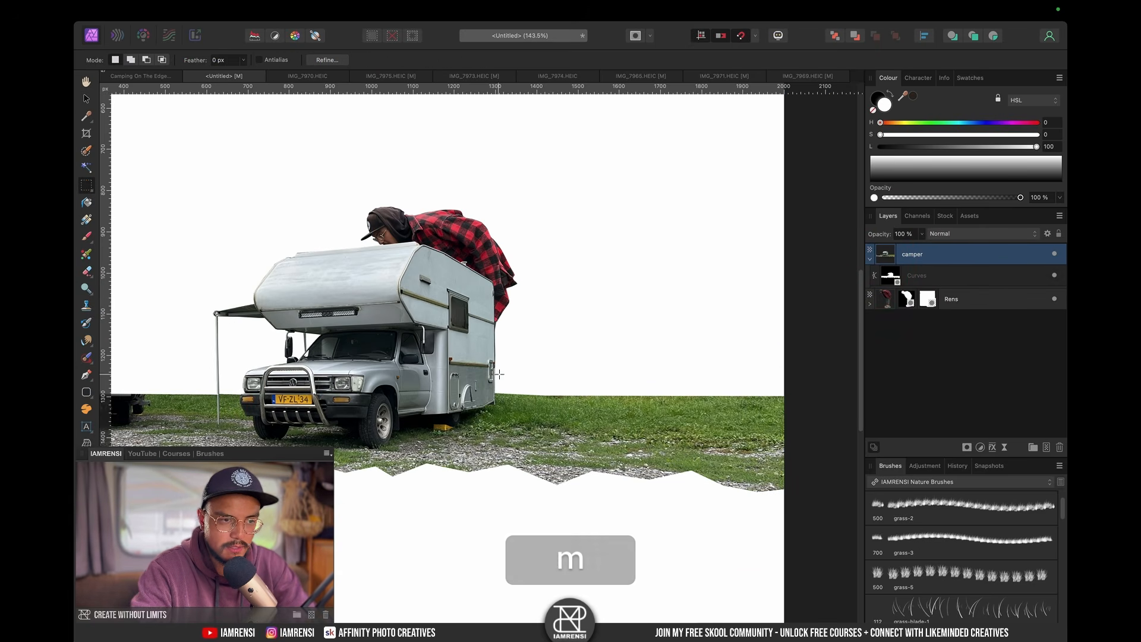
drag(784, 437, 800, 449)
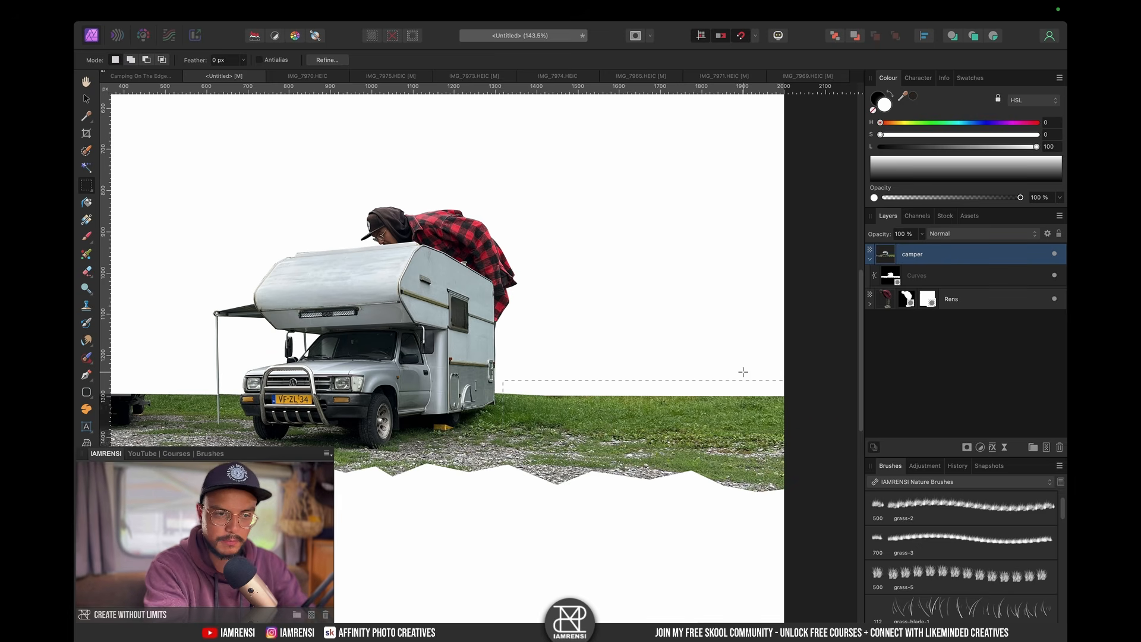
key(super+j)
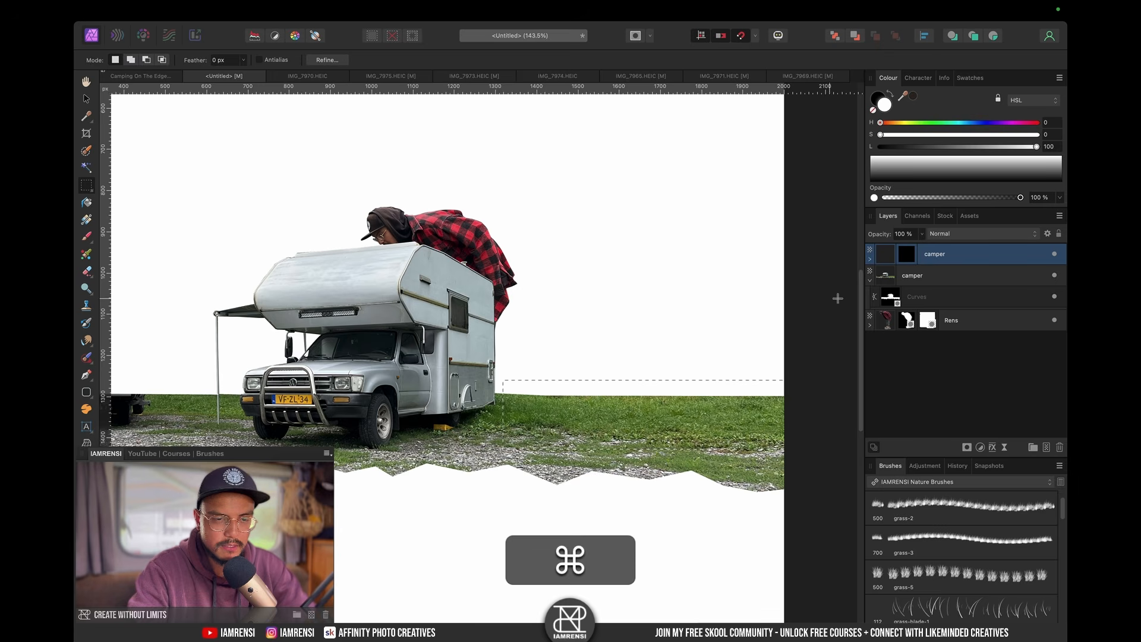
right_click(957, 253)
key(Escape)
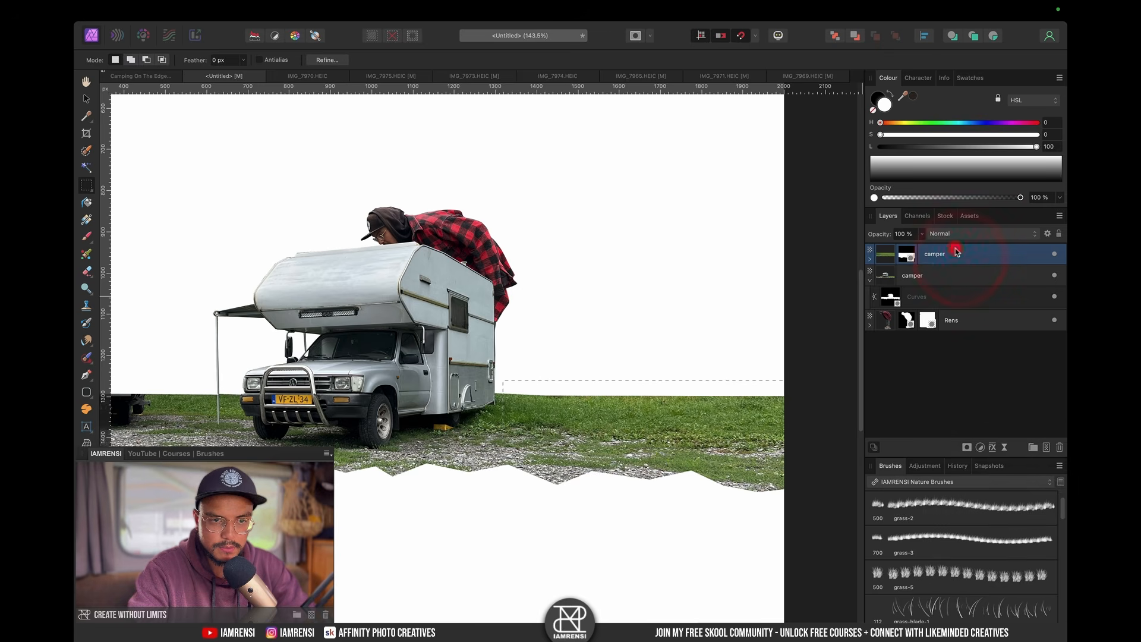
Step: Expand the duplicated grass layer to reach its photo, clear the selection and flip the grass strip horizontally
click(868, 260)
click(930, 281)
click(929, 258)
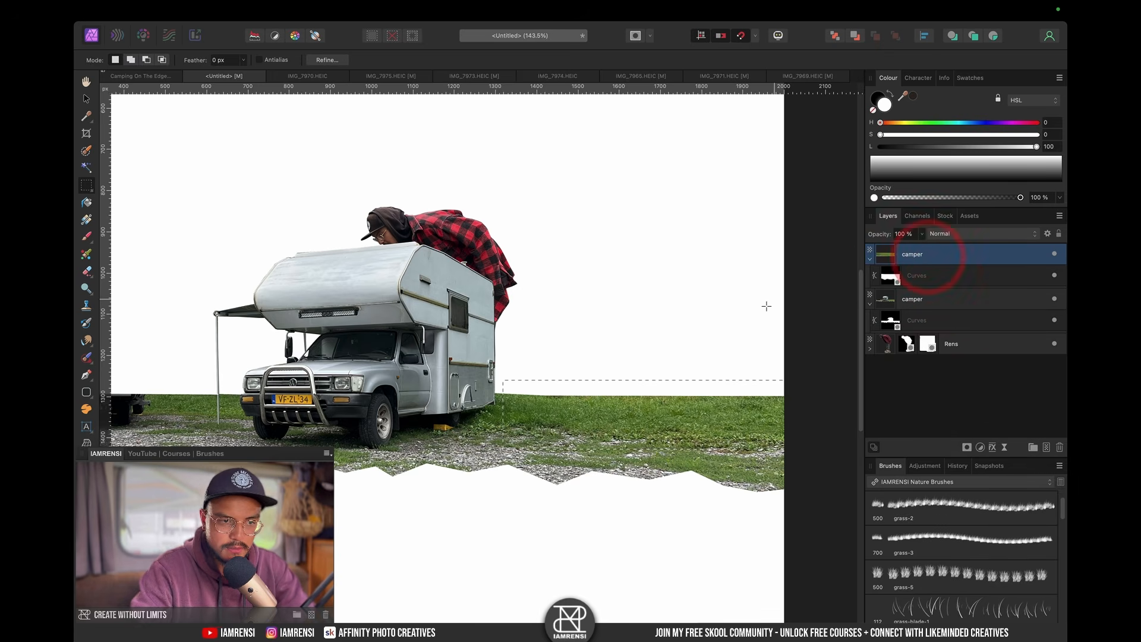
key(v)
key(super+d)
right_click(665, 410)
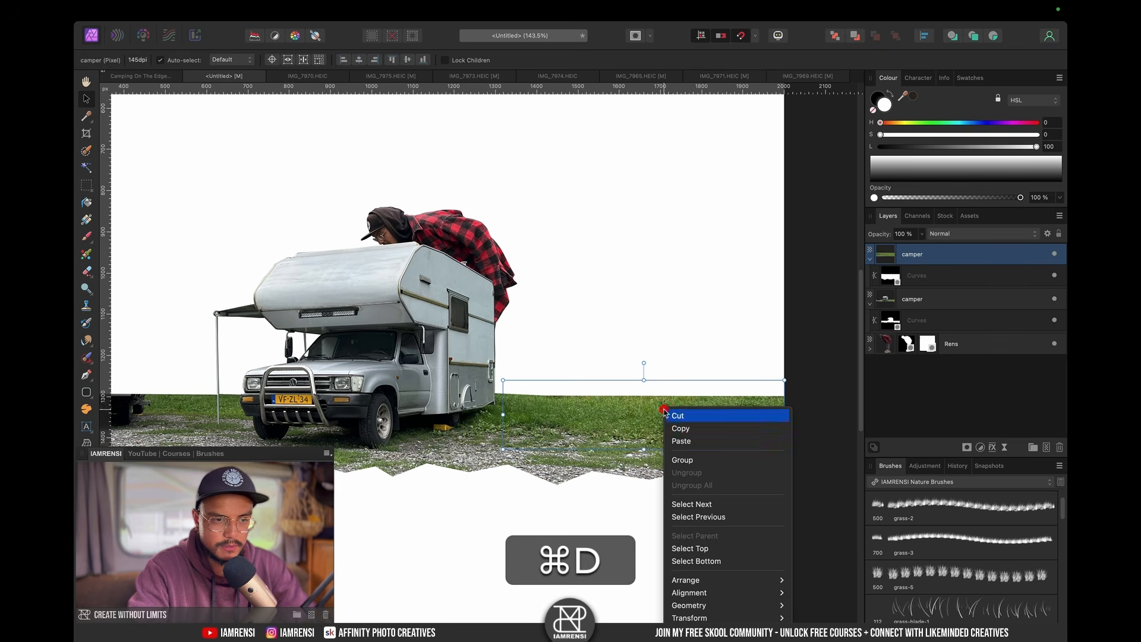
mouse_move(745, 567)
click(823, 599)
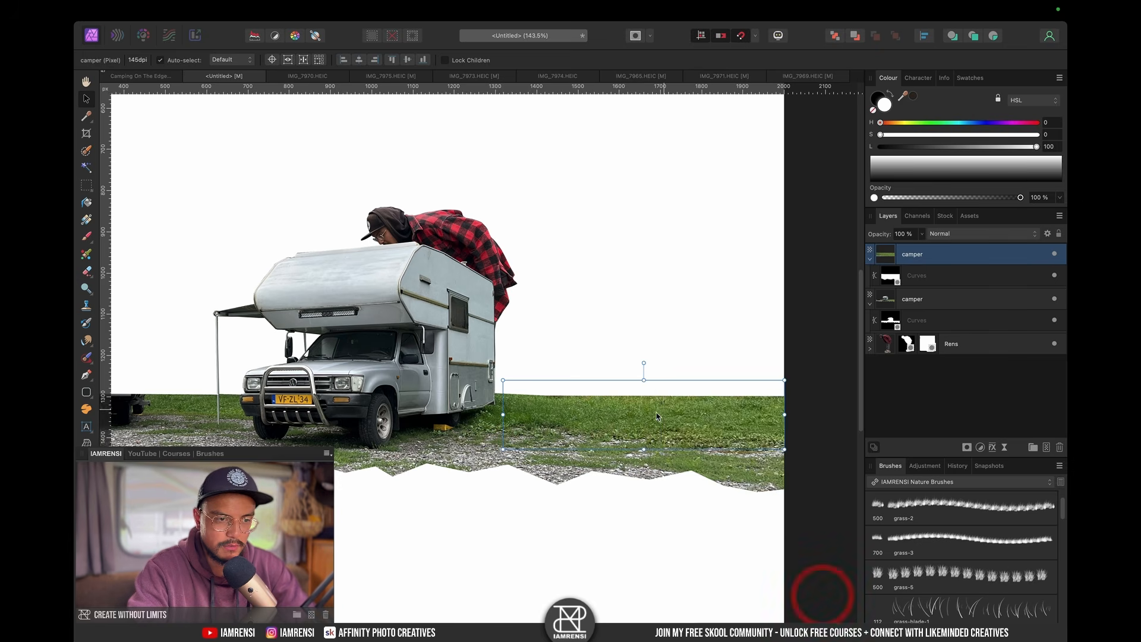
Step: Move the grass strip over the parked trailer in front of the camper and shear it slightly to match the horizon
drag(674, 422, 234, 410)
scroll(238, 408, left, 5)
scroll(238, 408, left, 3)
drag(449, 384, 329, 384)
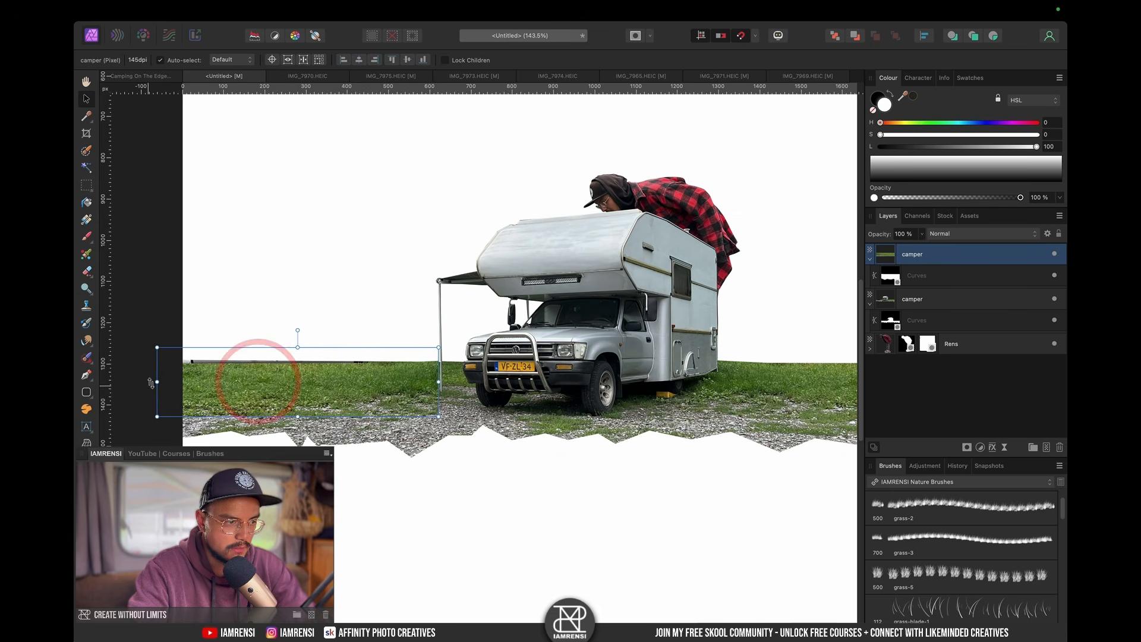
drag(149, 379, 148, 375)
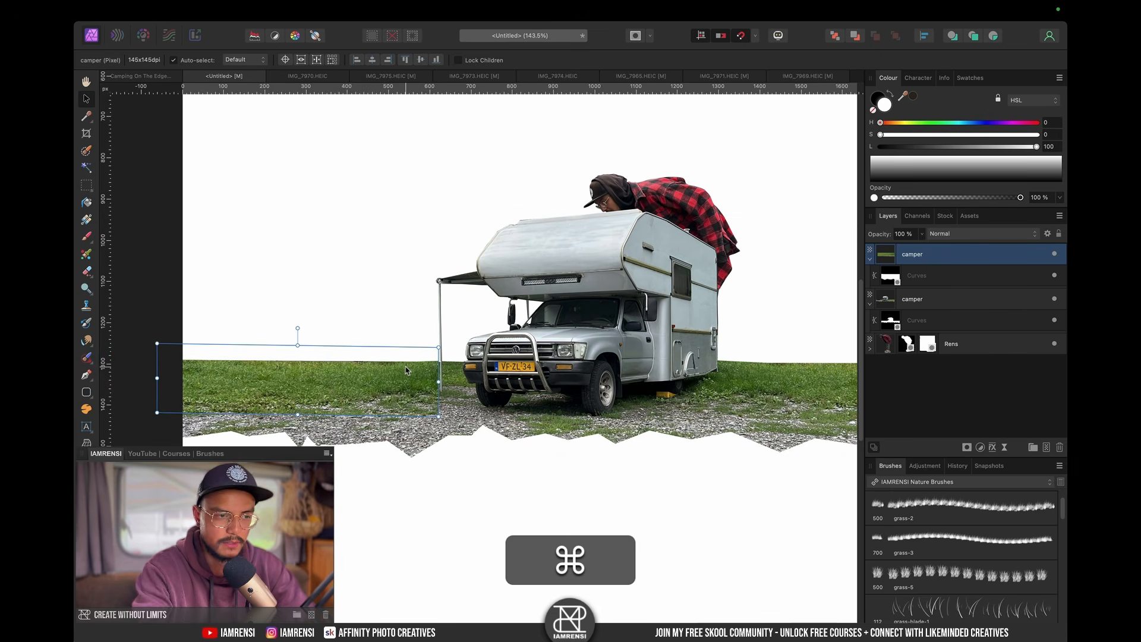
key(super+0)
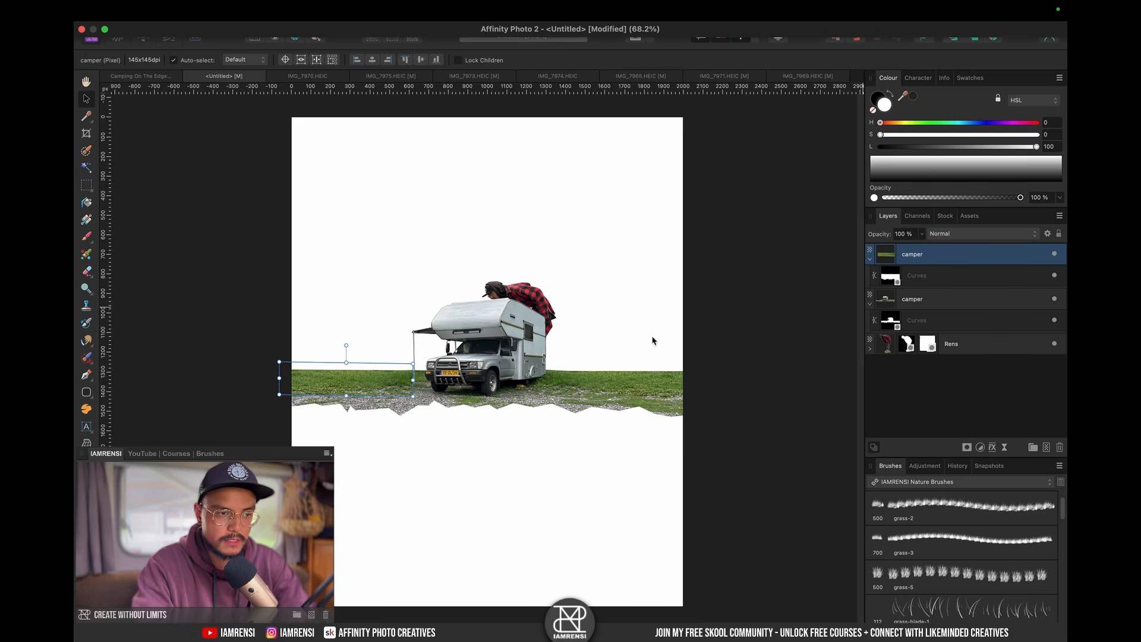
scroll(323, 404, up, 3)
key(v)
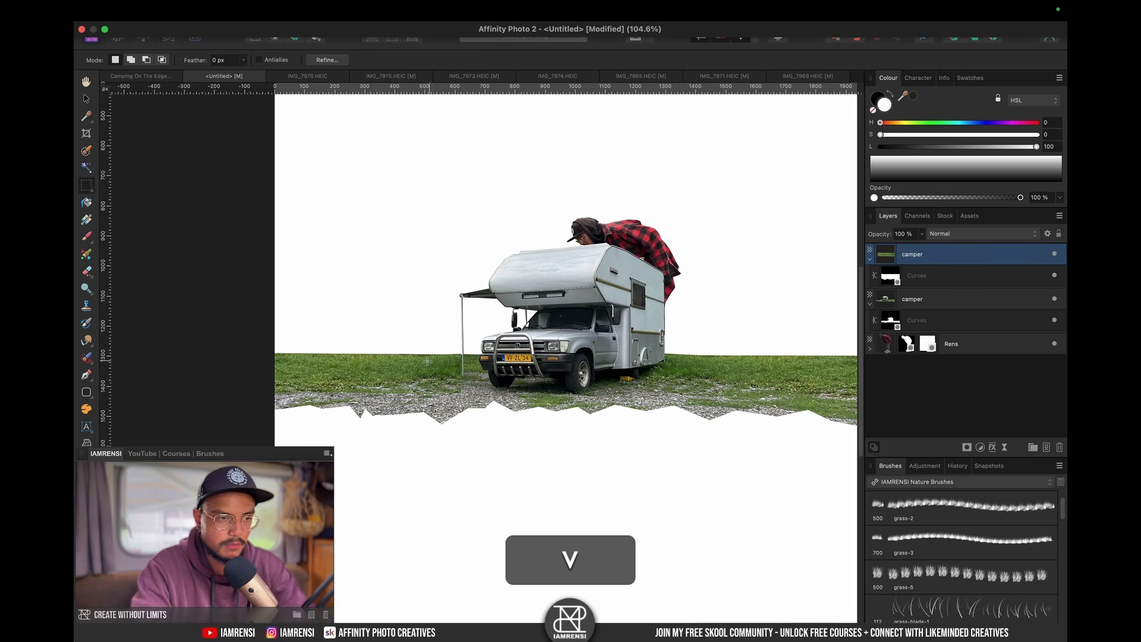
key(v)
mouse_move(411, 373)
mouse_down()
mouse_move(422, 387)
mouse_move(405, 373)
mouse_up()
key(super+z)
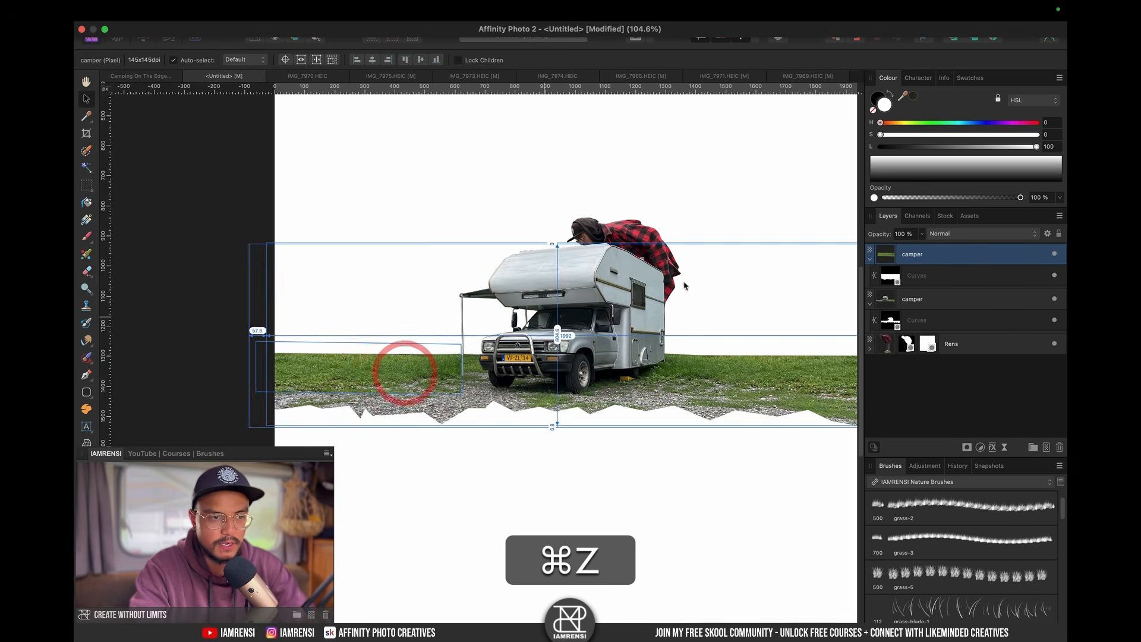
Step: Group the grass strip layer with the camper layer and check the group by toggling its visibility
click(928, 299)
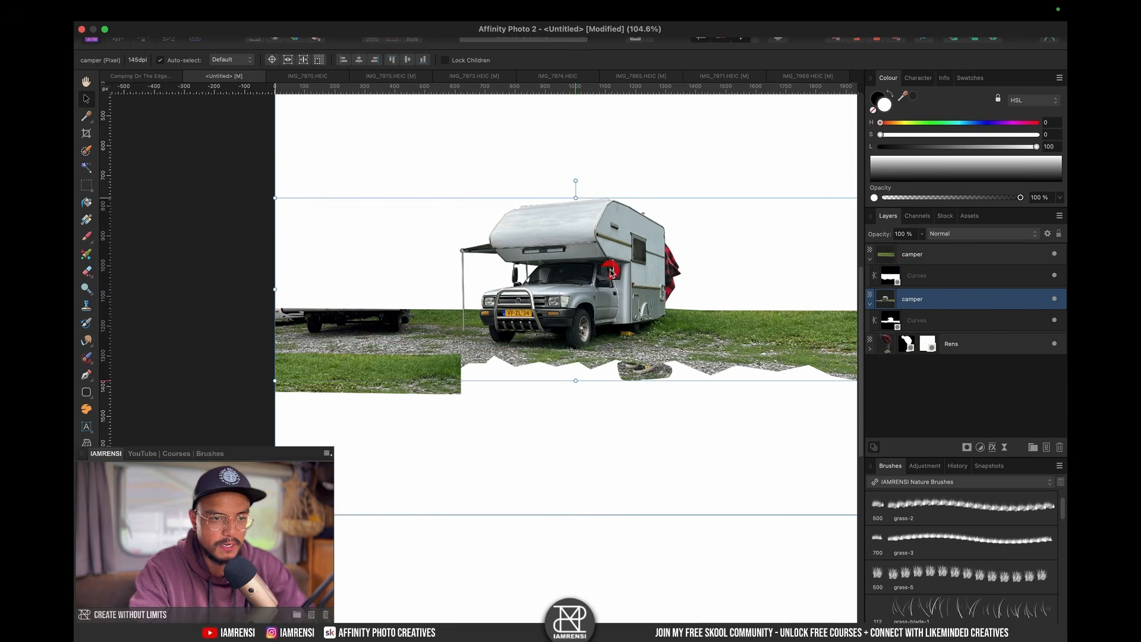
click(607, 272)
scroll(638, 309, right, 1)
super+click(942, 252)
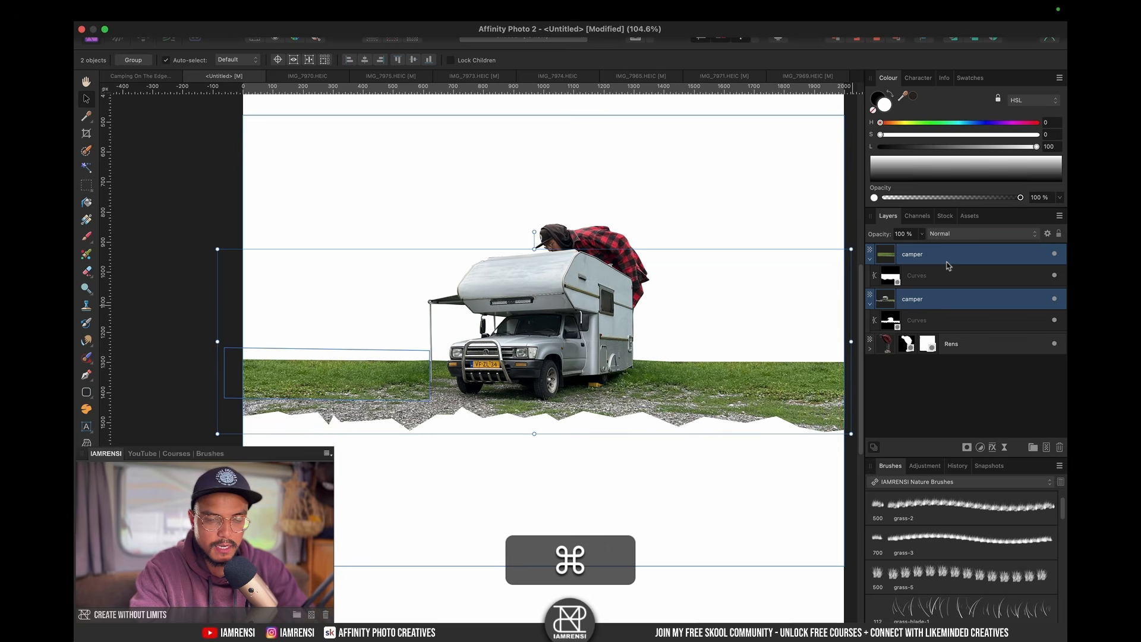
key(super+g)
click(1054, 255)
click(1054, 254)
mouse_move(614, 359)
mouse_down()
mouse_move(616, 319)
mouse_move(624, 338)
mouse_up()
key(super+z)
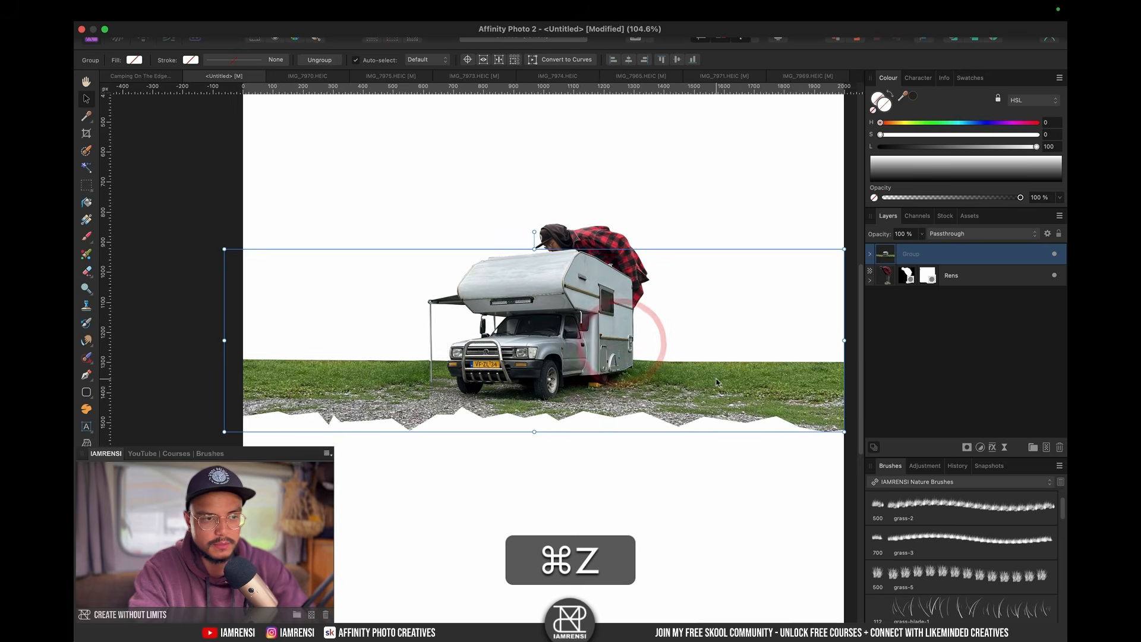
Step: Place the person's layer above the camper group and move the person onto the ground in front of the camper
scroll(623, 338, right, 1)
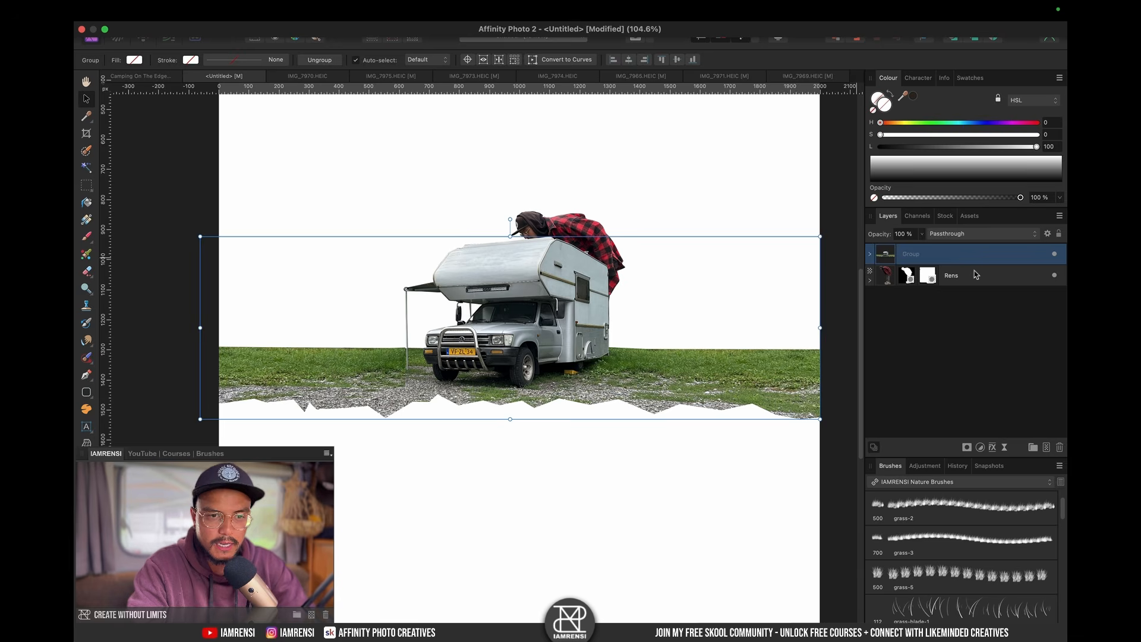
click(975, 274)
drag(889, 278, 906, 253)
drag(602, 310, 397, 337)
Step: Flip the person horizontally, scale them down and stand them on the gravel facing the camper's front bumper
right_click(397, 337)
mouse_move(462, 553)
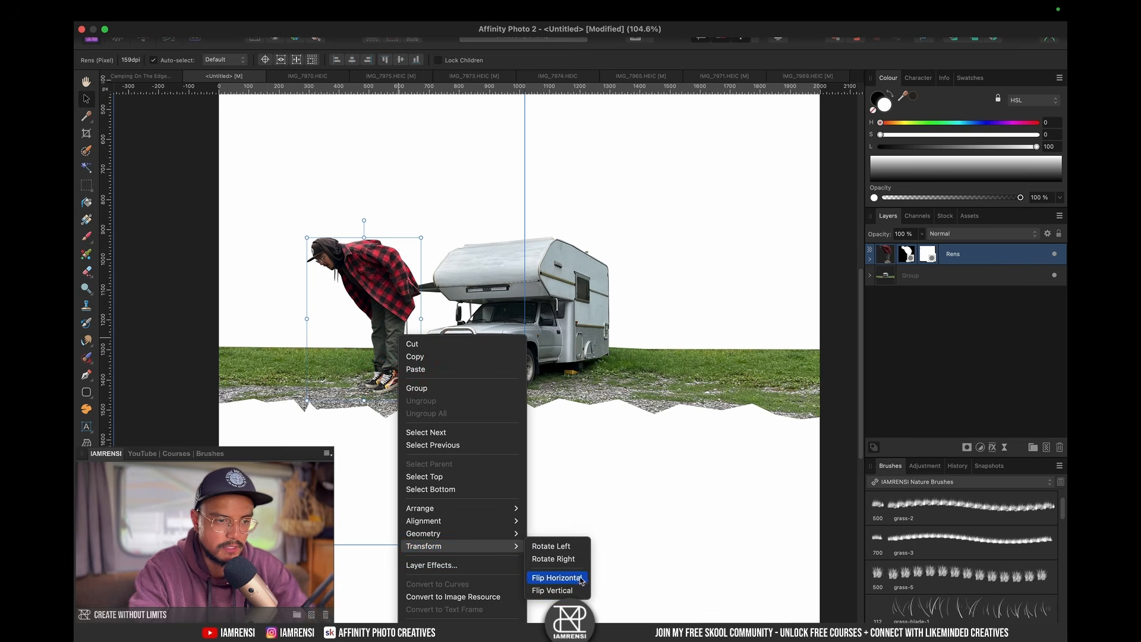
click(575, 578)
drag(422, 236, 368, 293)
drag(324, 346, 387, 351)
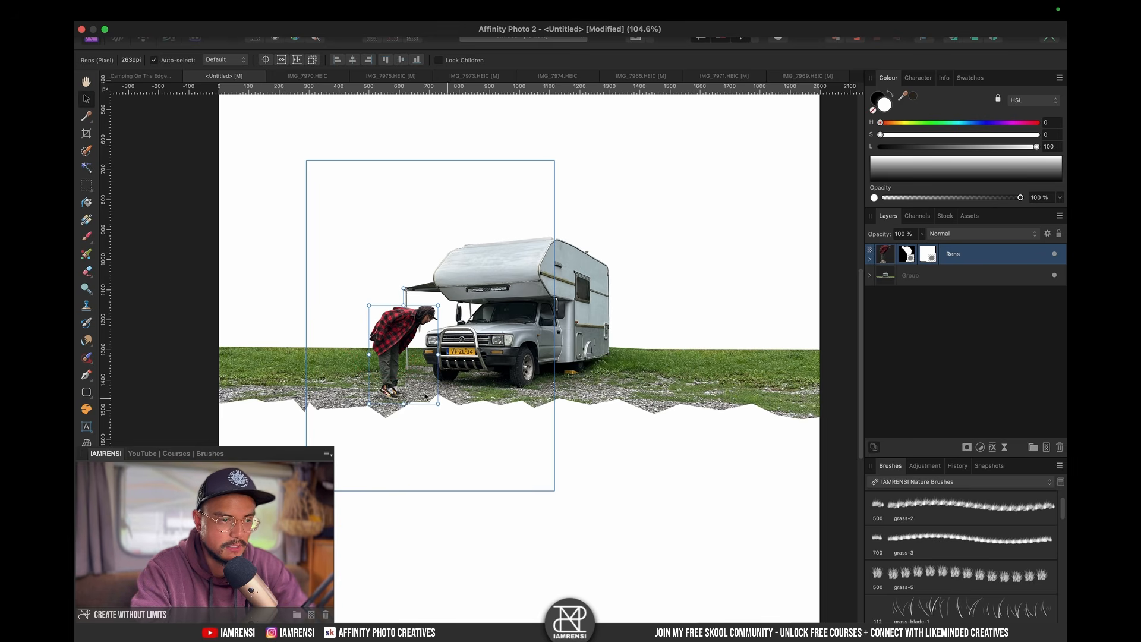
drag(384, 345, 379, 349)
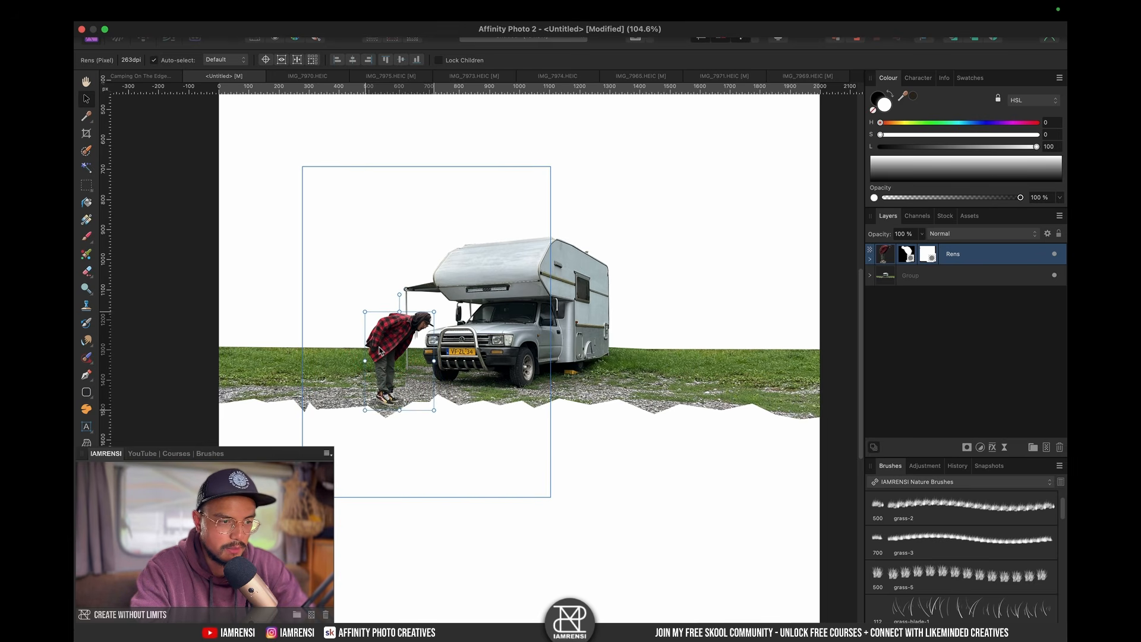
scroll(384, 390, up, 10)
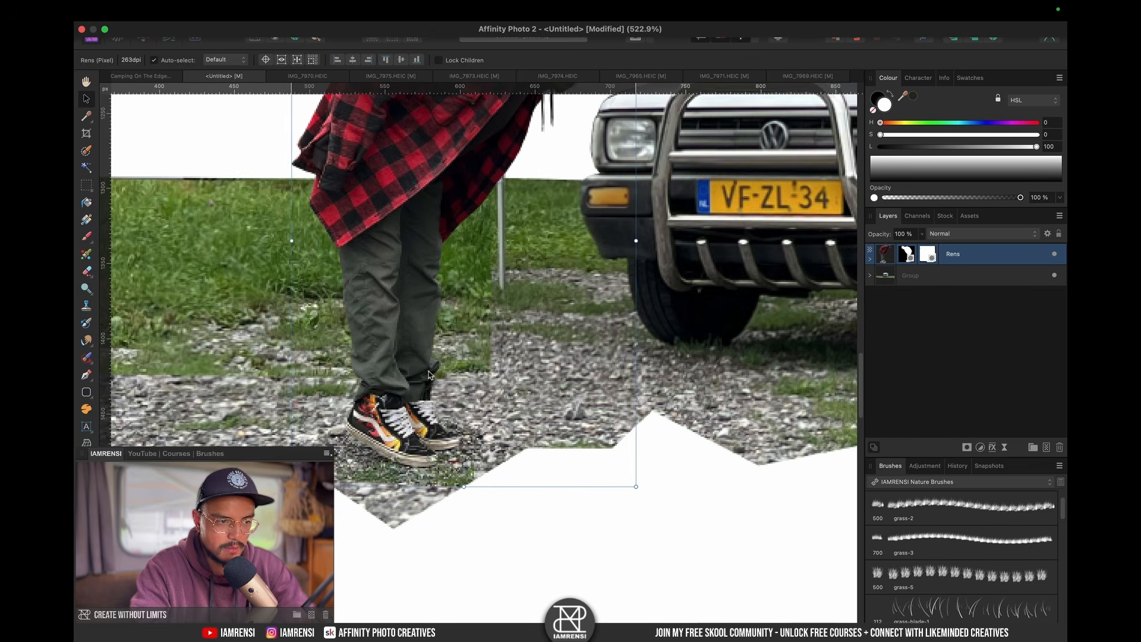
drag(426, 374, 450, 387)
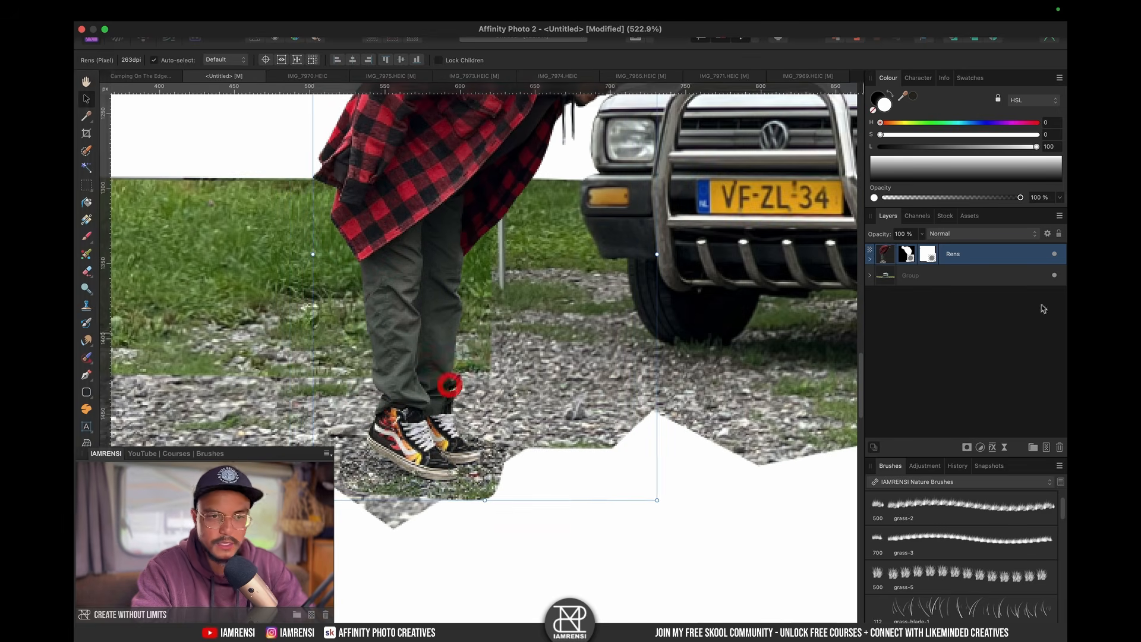
Step: Delete the hidden Curves mask from the person's layer and add a new pixel mask nested in that layer
click(927, 254)
click(871, 259)
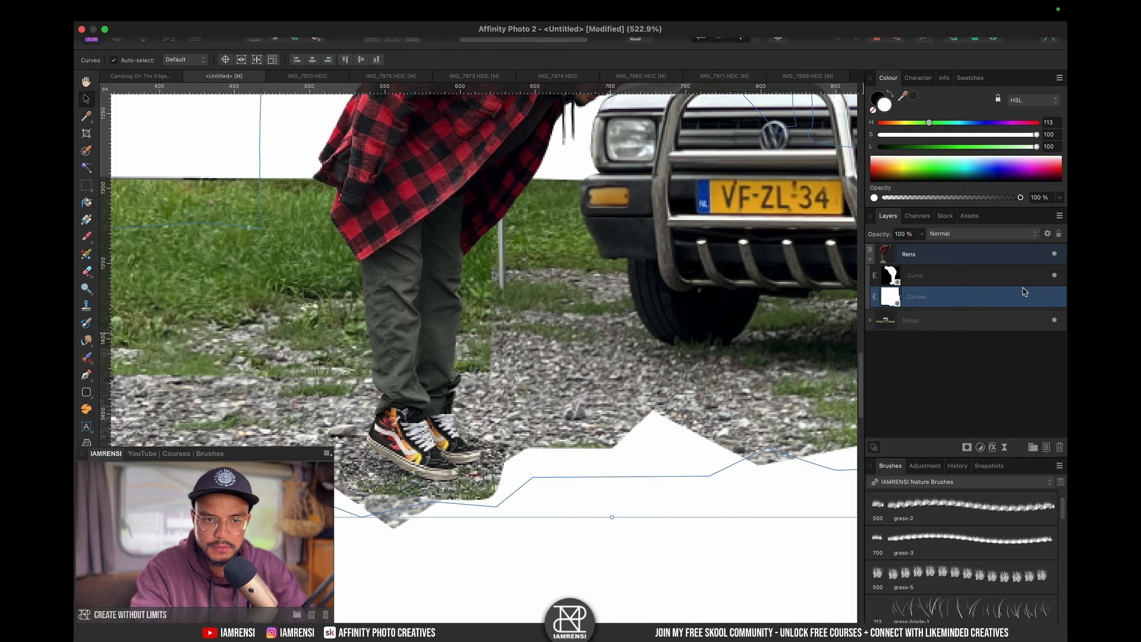
key(BackSpace)
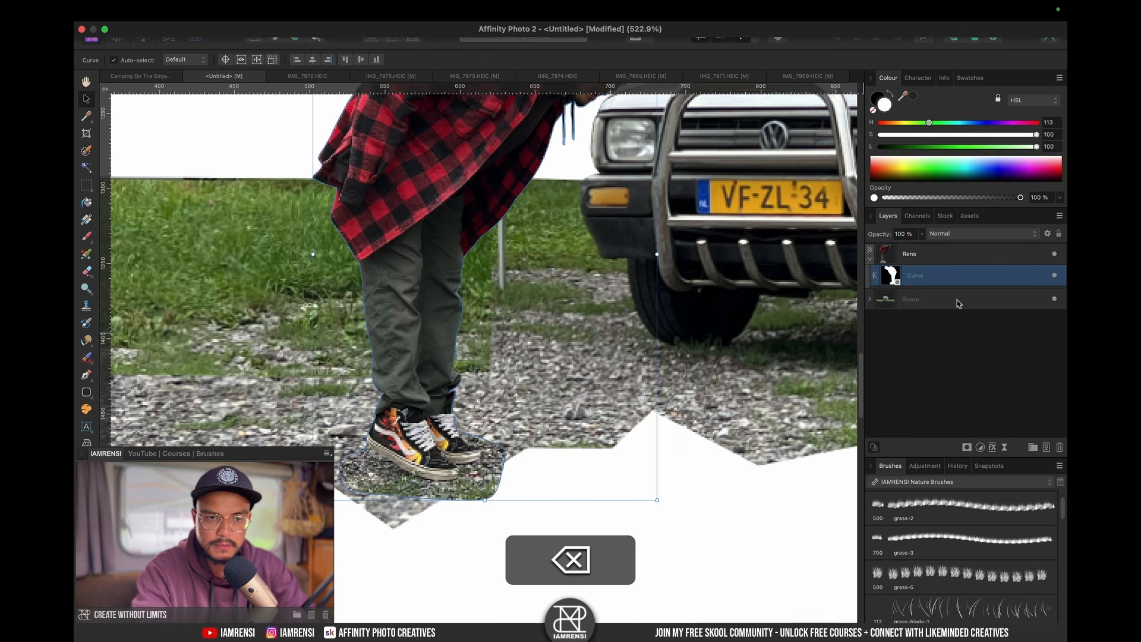
click(967, 447)
drag(914, 270, 918, 287)
Step: Paint black on the mask with a reduced Round Light Brush from the Basic set to hide leftover ground around the shoes
key(b)
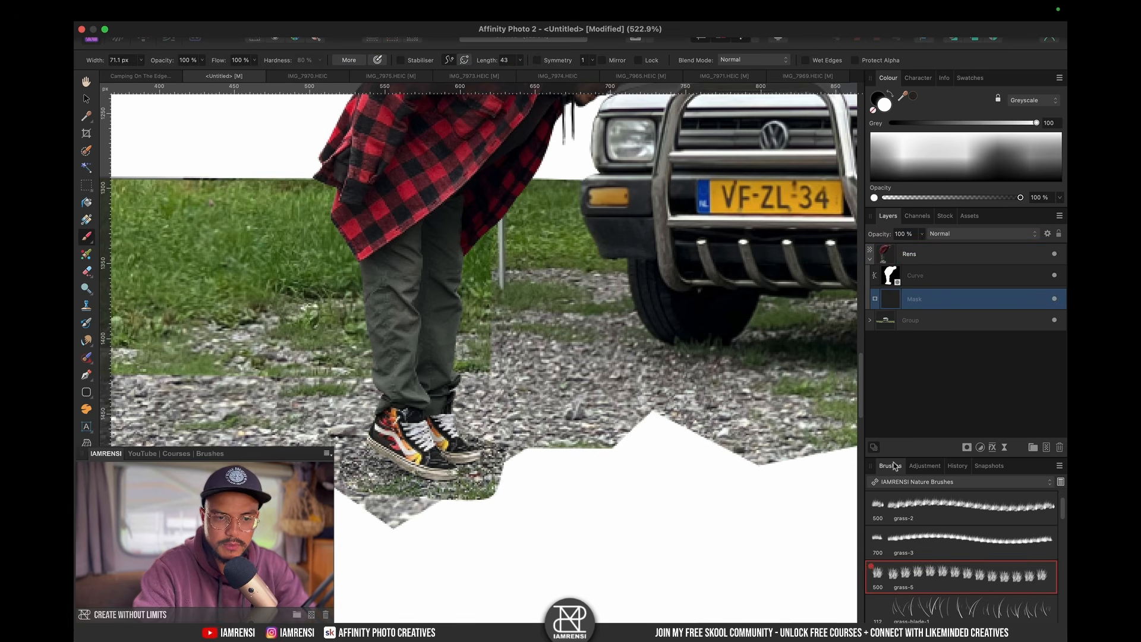
click(903, 482)
click(901, 322)
click(909, 508)
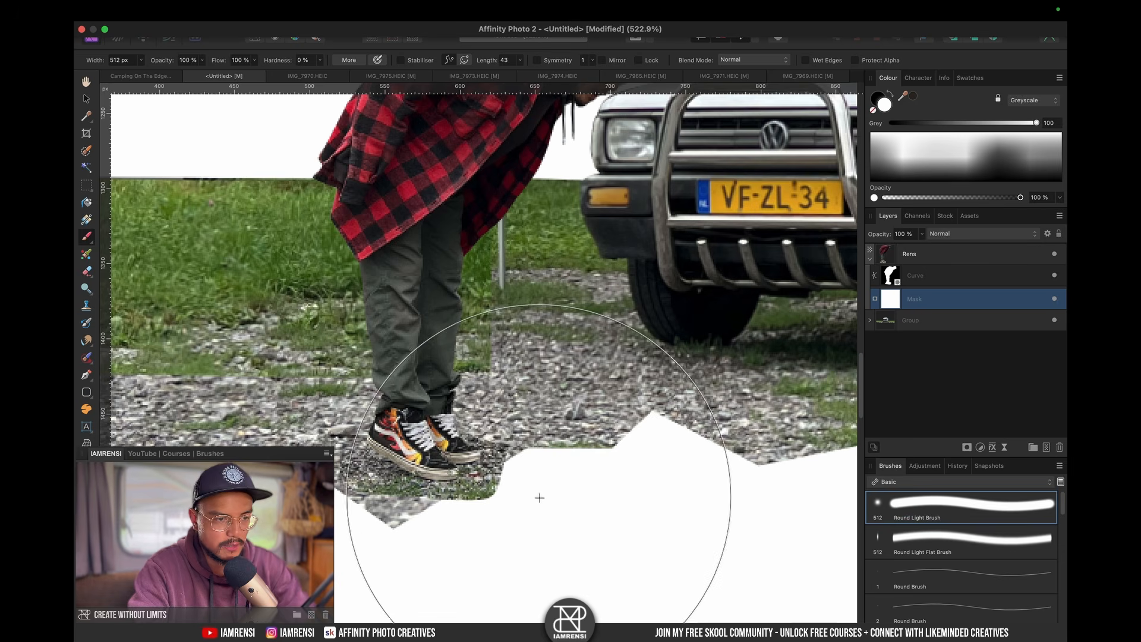
key(x)
key(bracketleft)
key(bracketleft)
key(bracketleft)
key(bracketleft)
key(bracketleft)
key(bracketleft)
key(bracketleft)
key(bracketleft)
key(bracketleft)
drag(529, 499, 470, 497)
key(bracketleft)
key(bracketleft)
key(bracketleft)
key(bracketleft)
key(bracketleft)
key(bracketleft)
key(bracketleft)
key(bracketleft)
key(bracketleft)
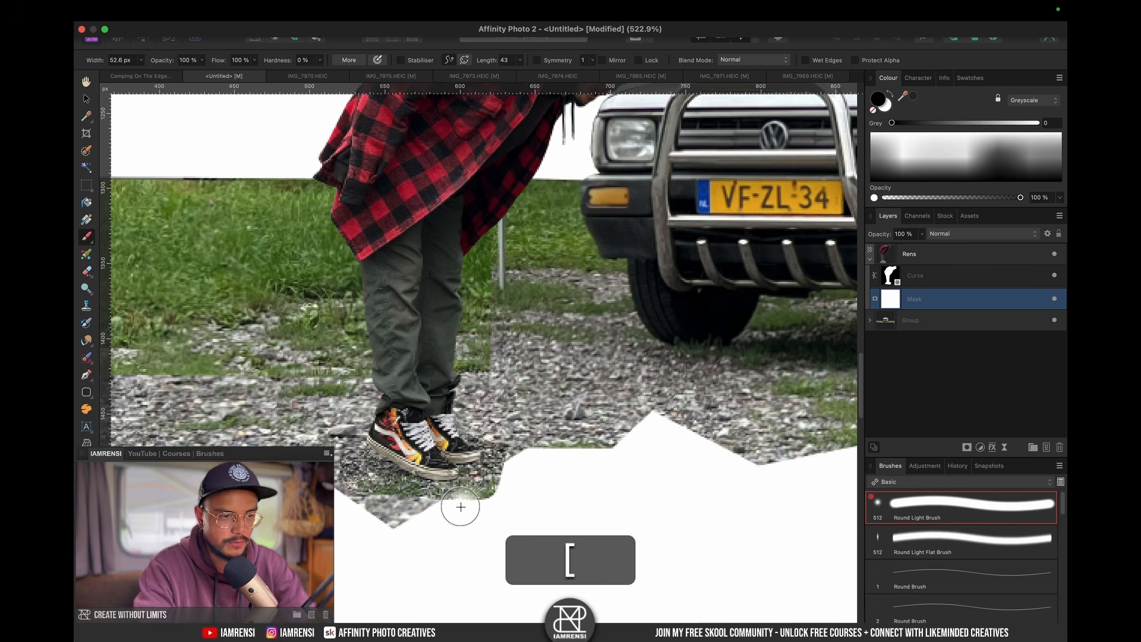
drag(456, 500, 449, 508)
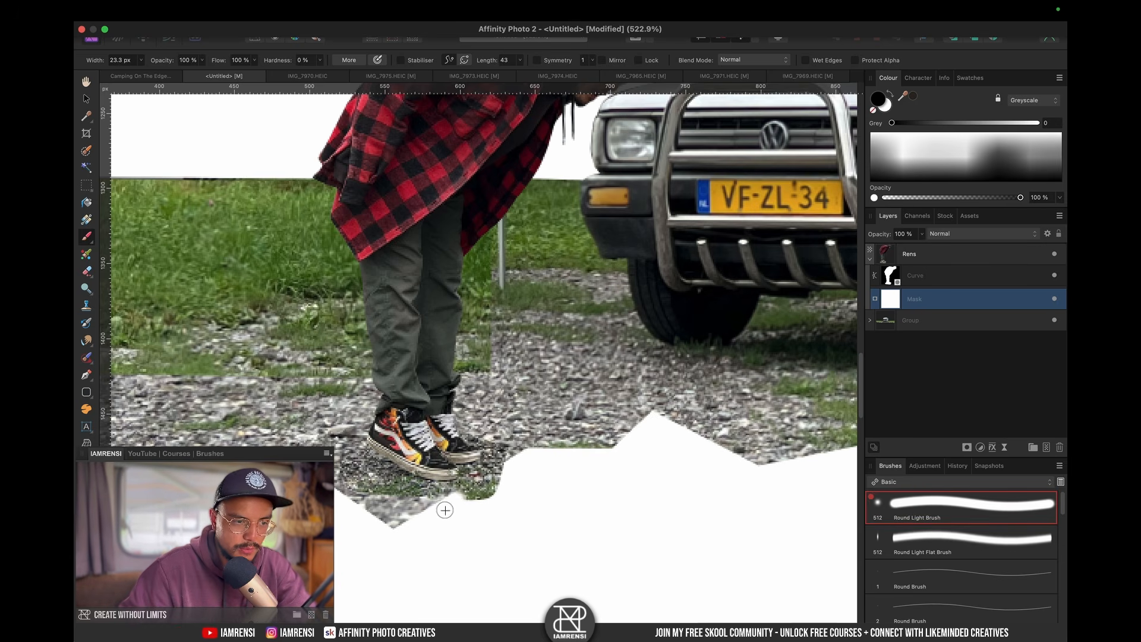
key(])
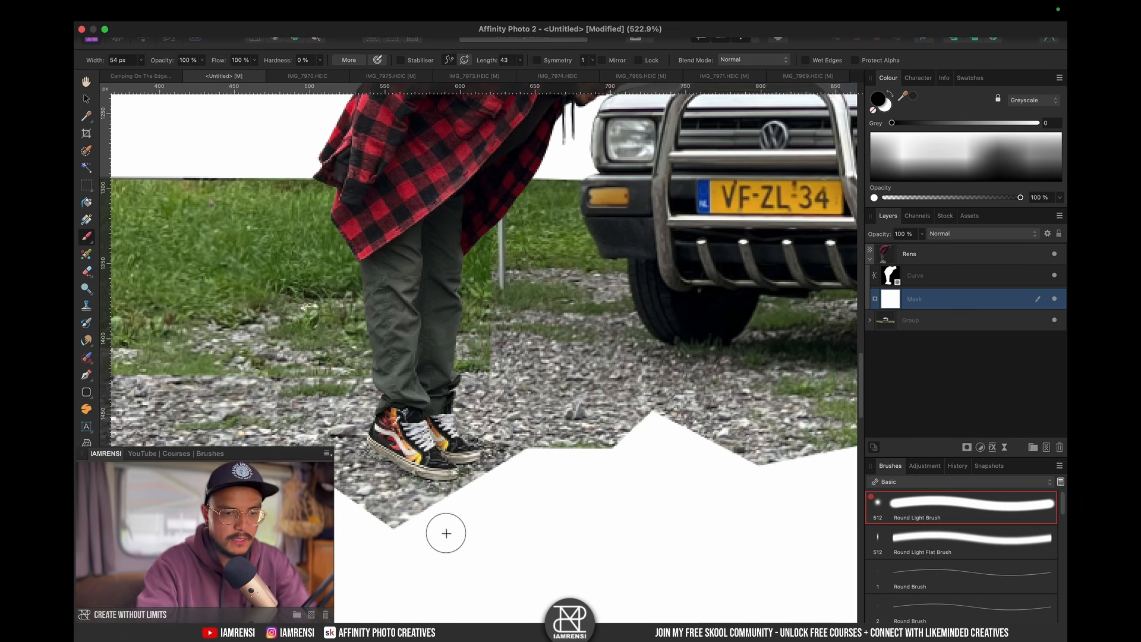
Step: Select the person and scale them up slightly in front of the camper
key(super+0)
key(v)
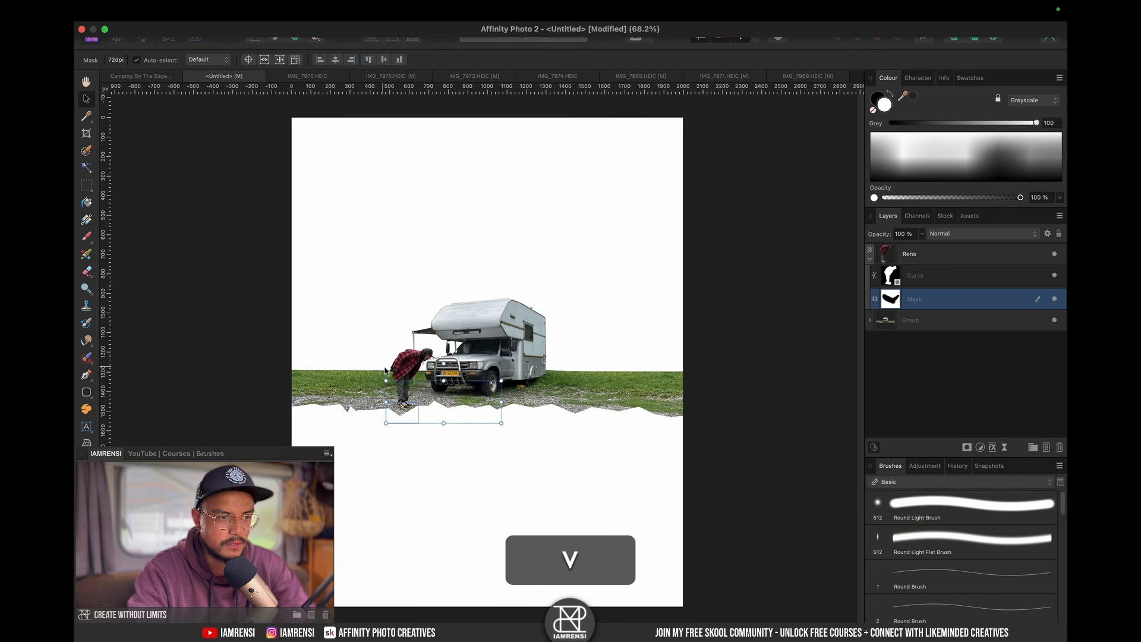
click(406, 370)
drag(407, 370, 436, 342)
scroll(410, 370, up, 10)
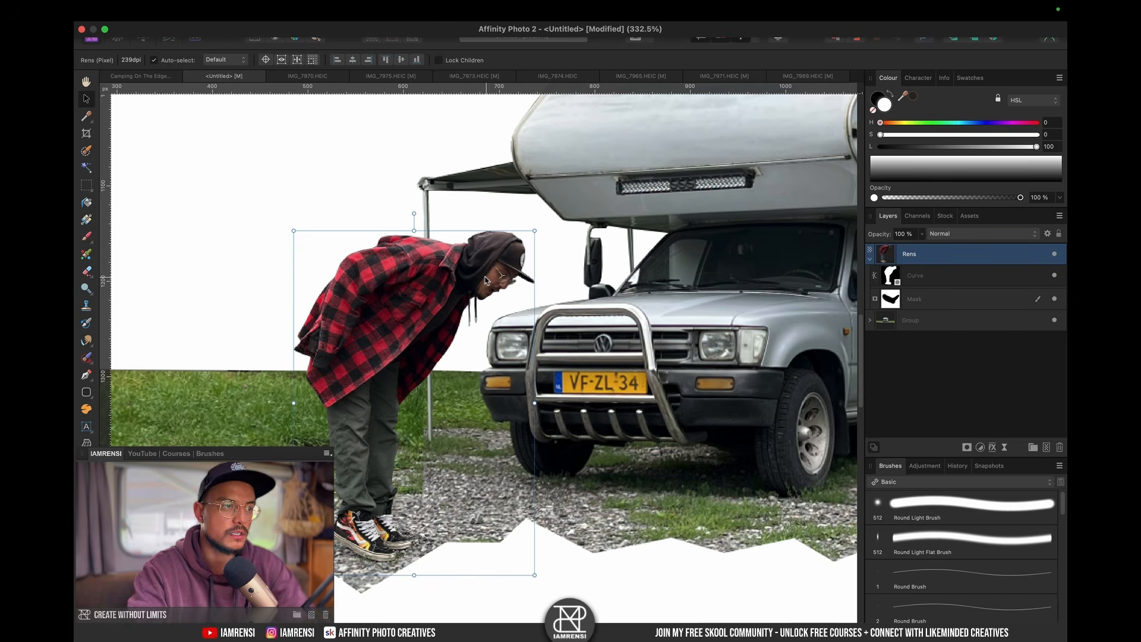
Step: Compare the composition with the finished Camping On The Edge document and return to the untitled composite
click(156, 77)
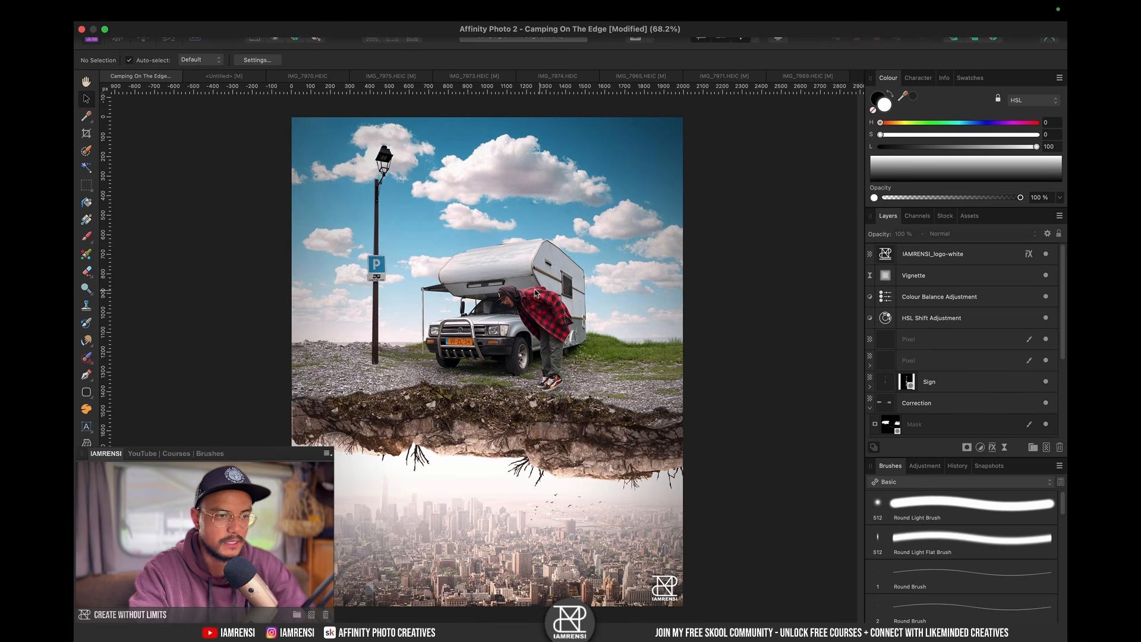
scroll(541, 295, up, 5)
key(super+0)
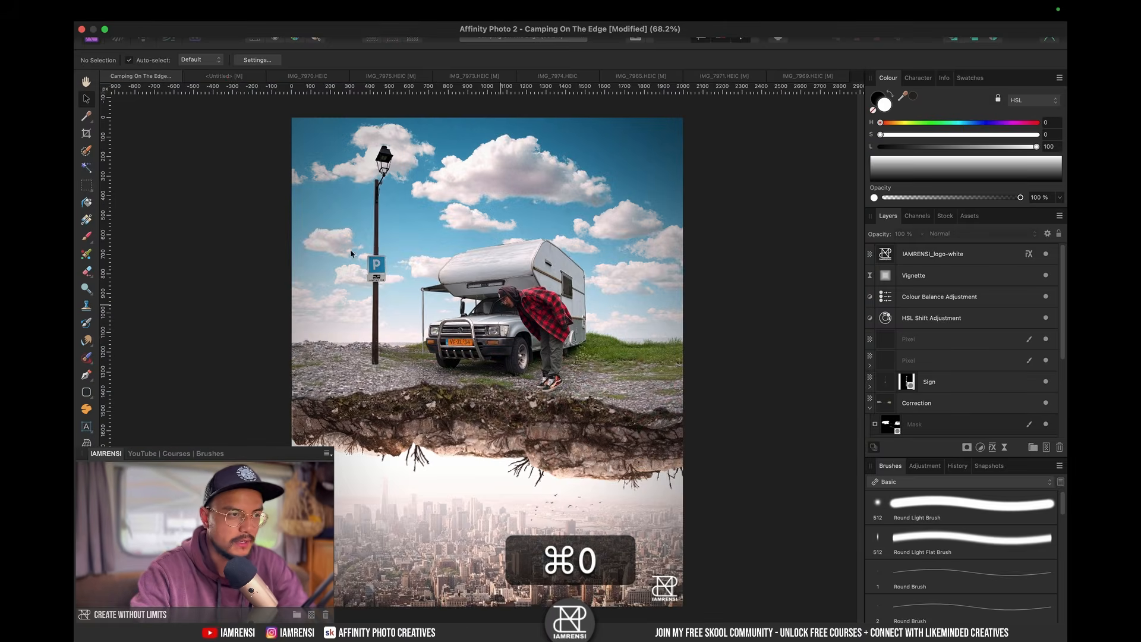
click(231, 77)
key(super)
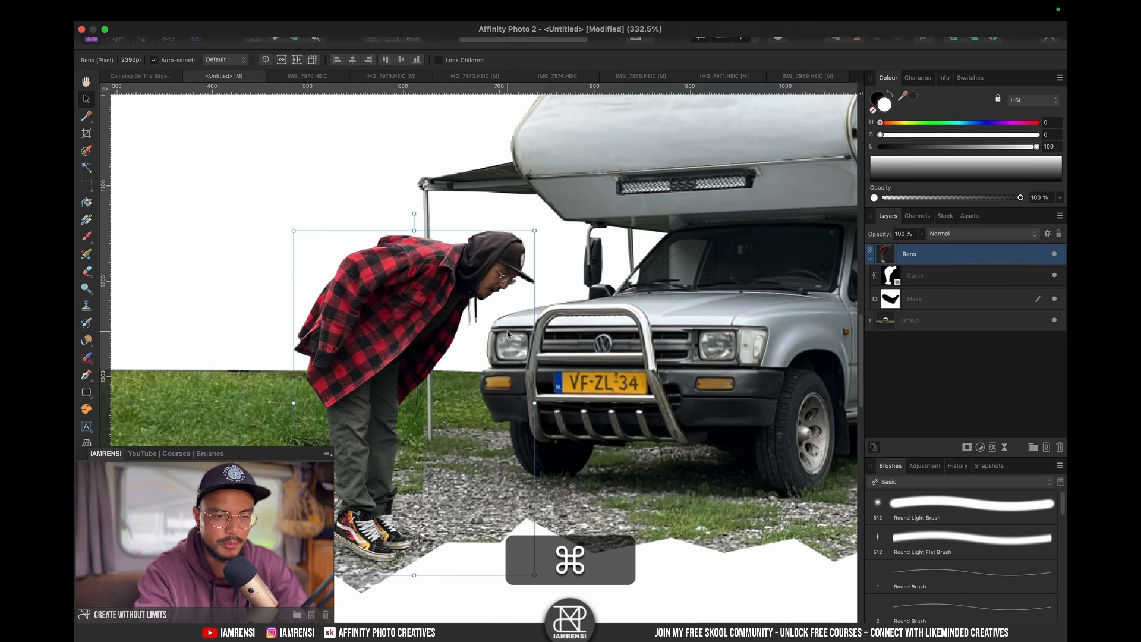
key(super+0)
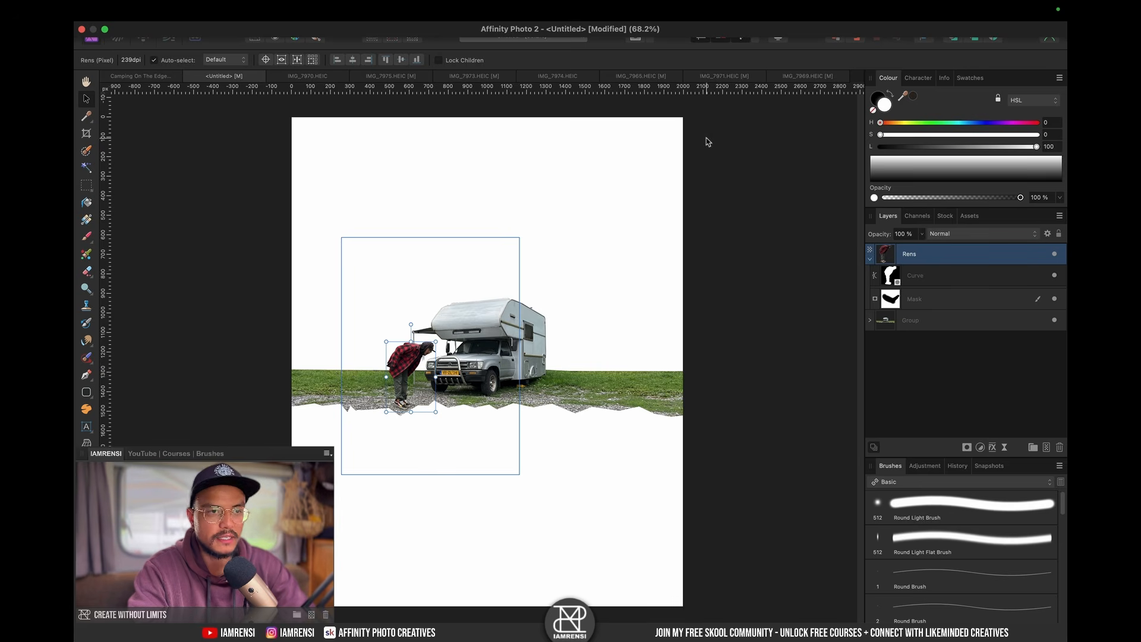
Step: Open the IMG_7975.HEIC document and delete its existing cut-out layer above the background photo
click(653, 77)
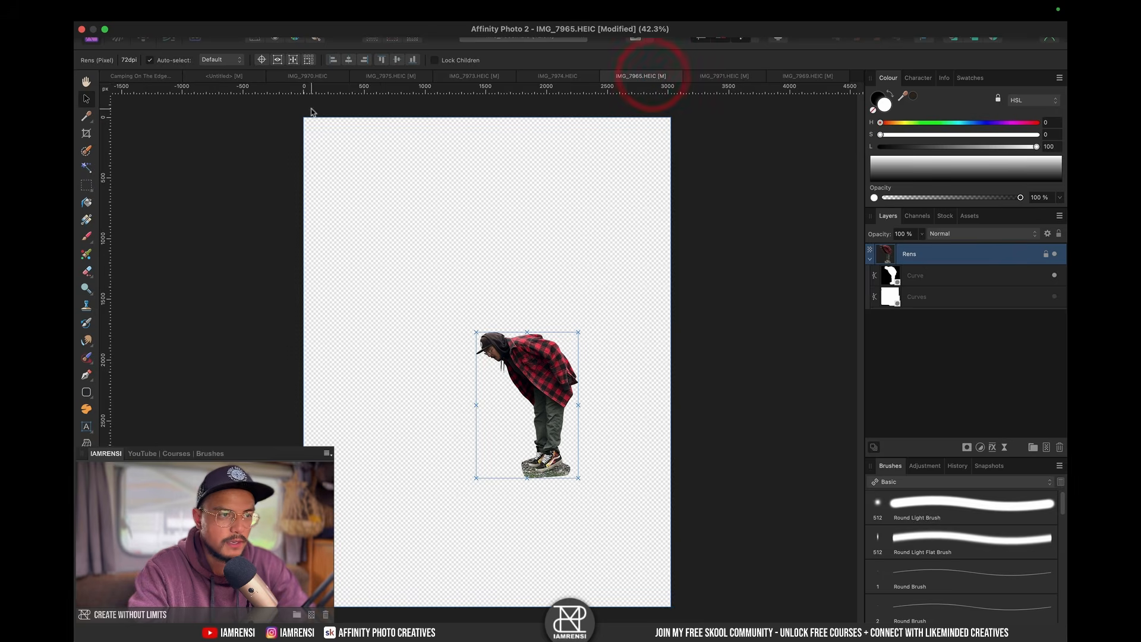
click(316, 77)
click(393, 74)
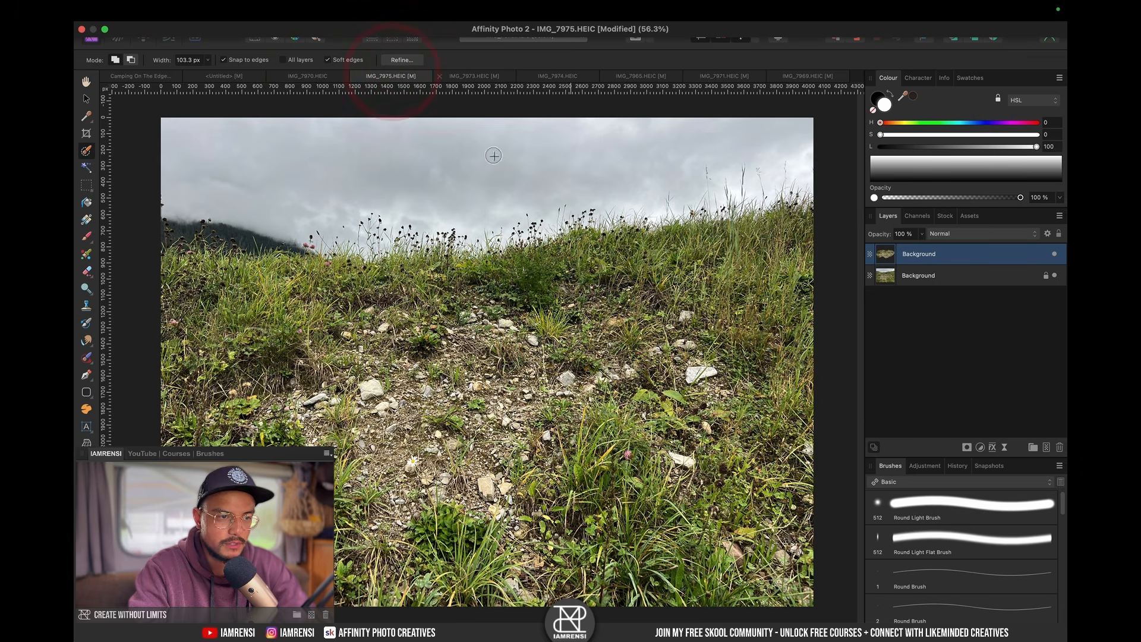
key(BackSpace)
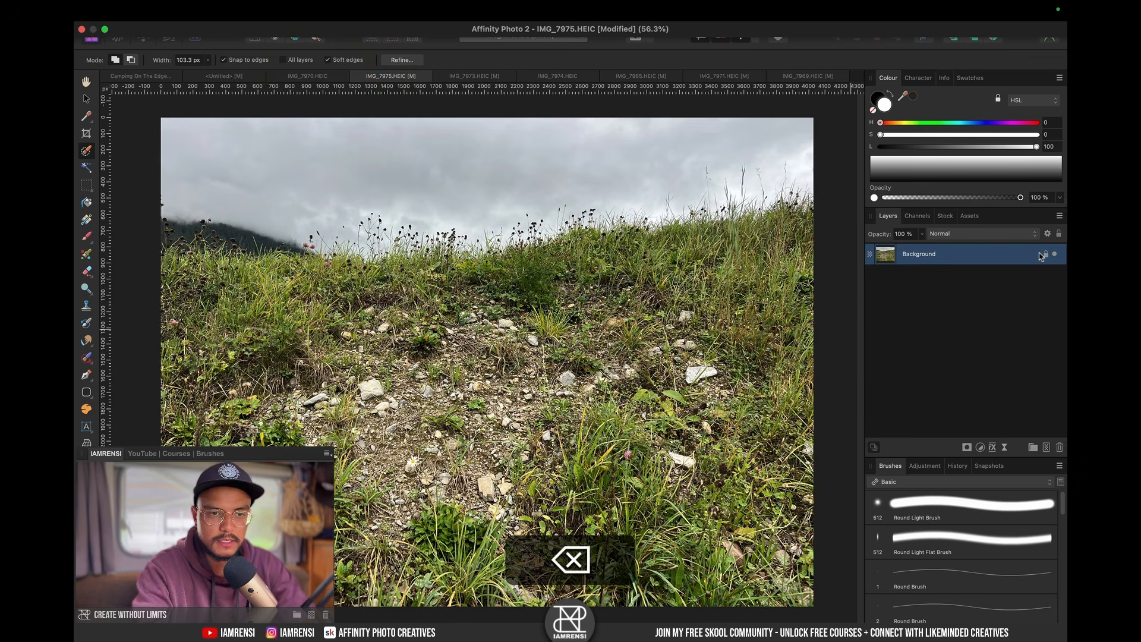
Step: Select the rocky soil area with a 239 px Selection Brush, duplicate it to a new layer and clear the selection
key(bracketright)
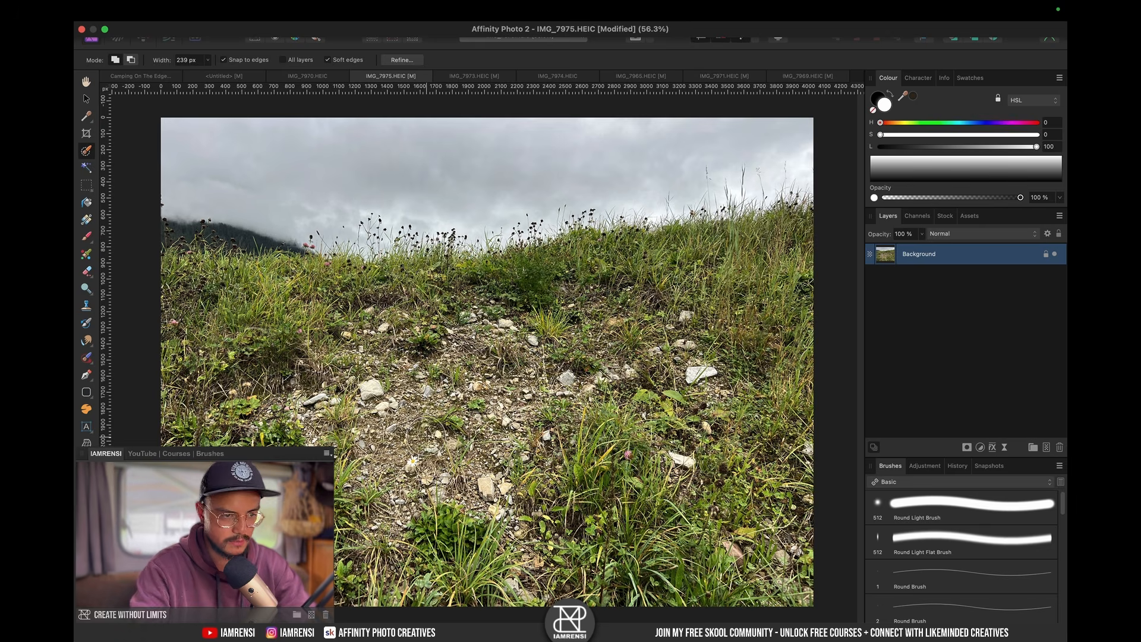
key(super+j)
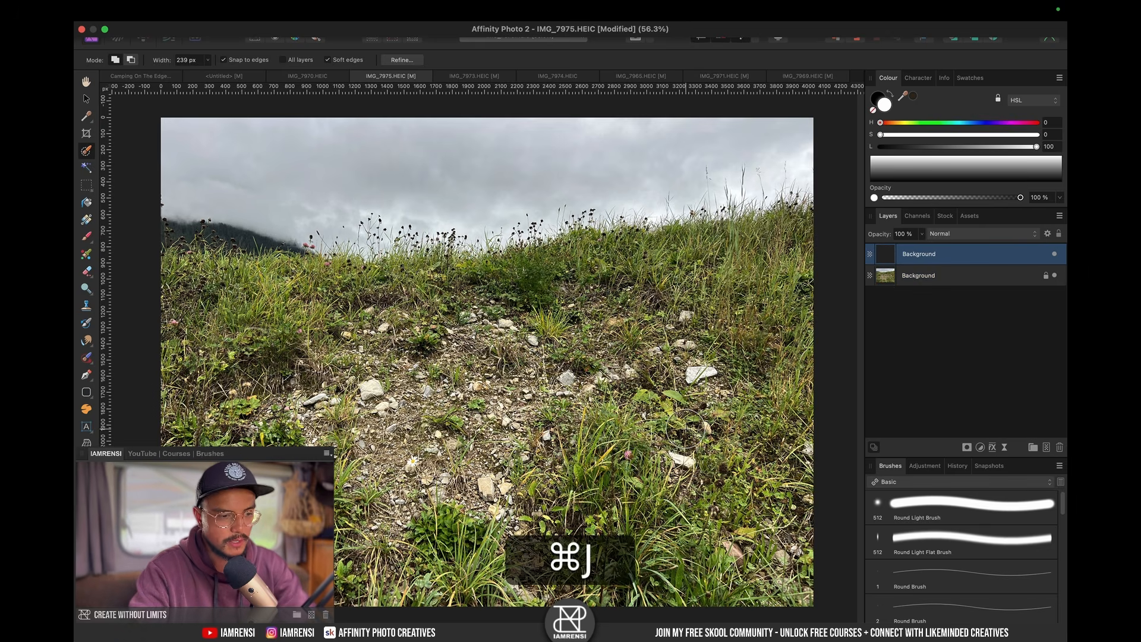
key(super+d)
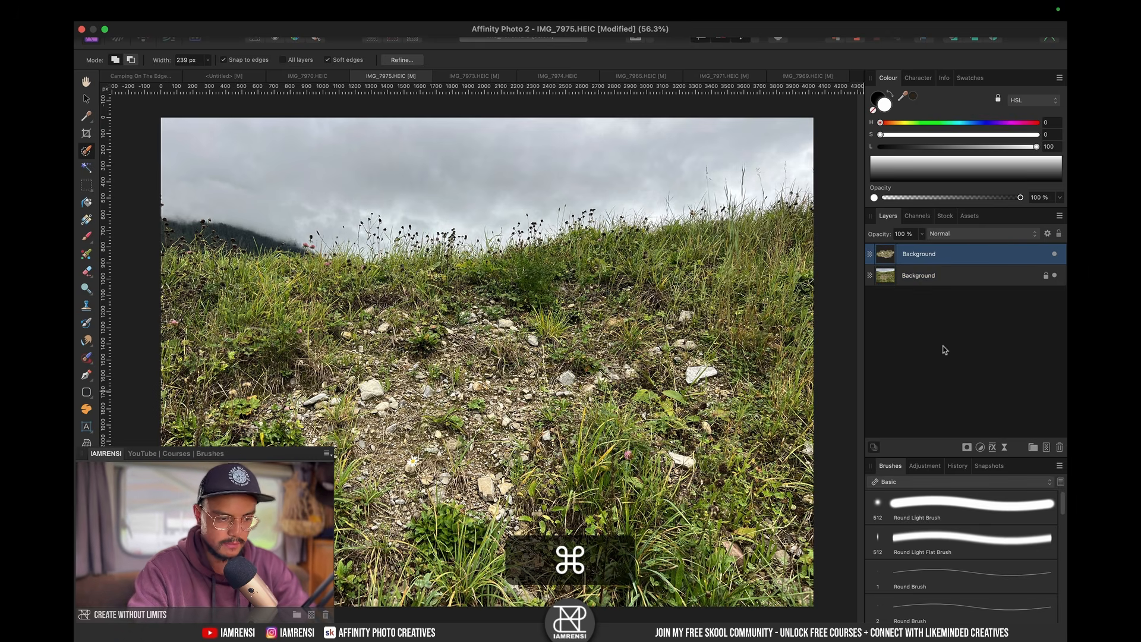
Step: Paste the soil cut-out into the untitled composite and place its layer below the camper group
click(141, 76)
click(254, 76)
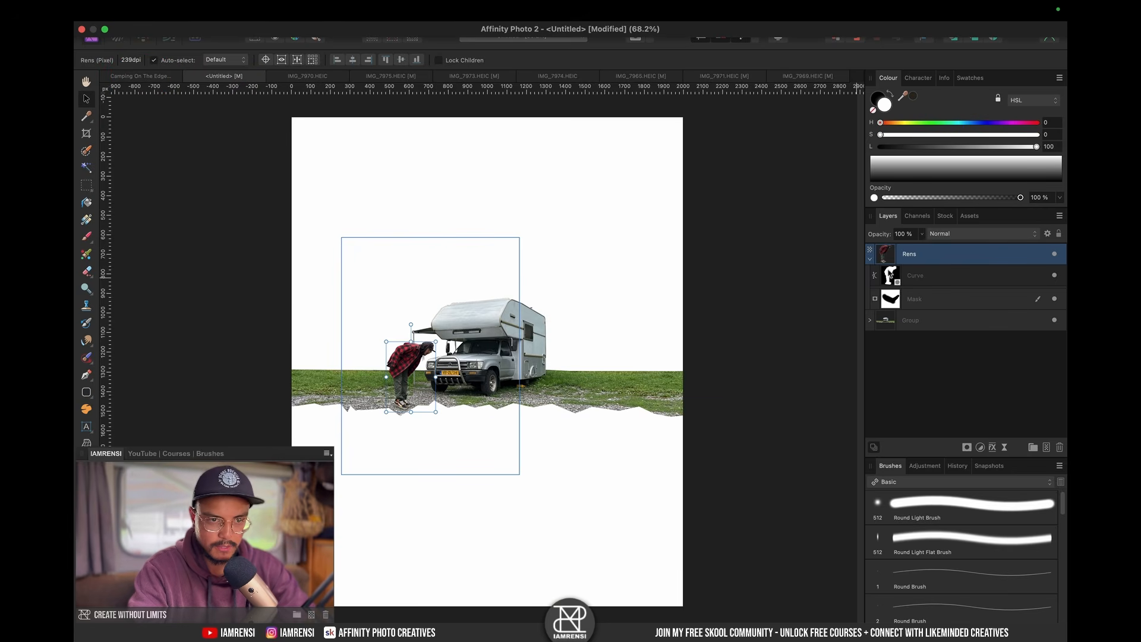
click(871, 260)
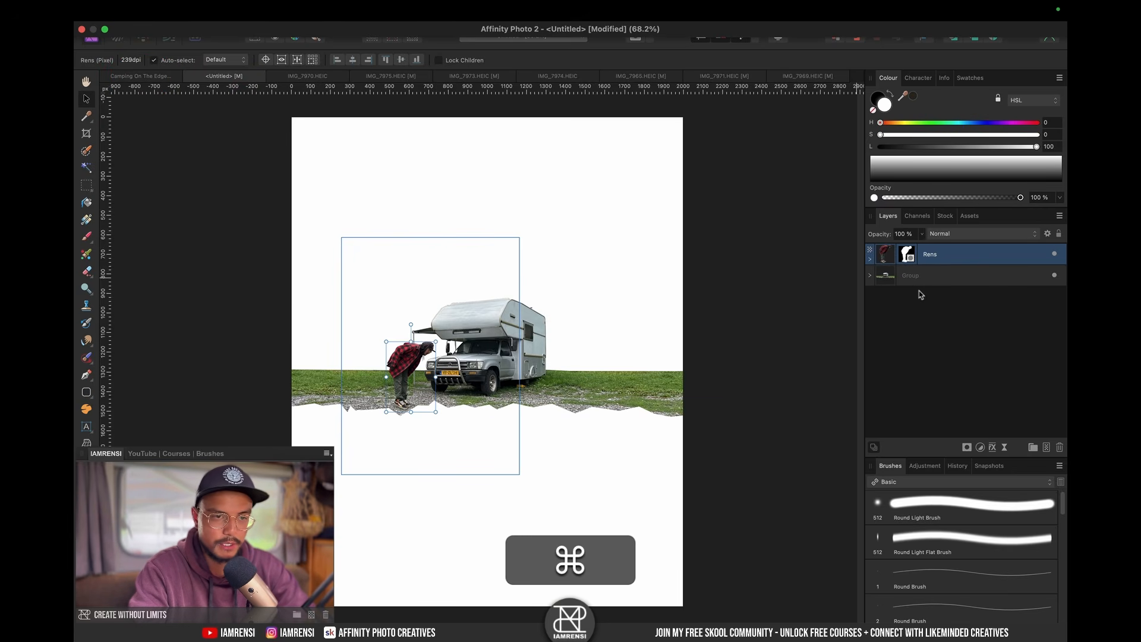
key(cmd+v)
drag(895, 253, 894, 314)
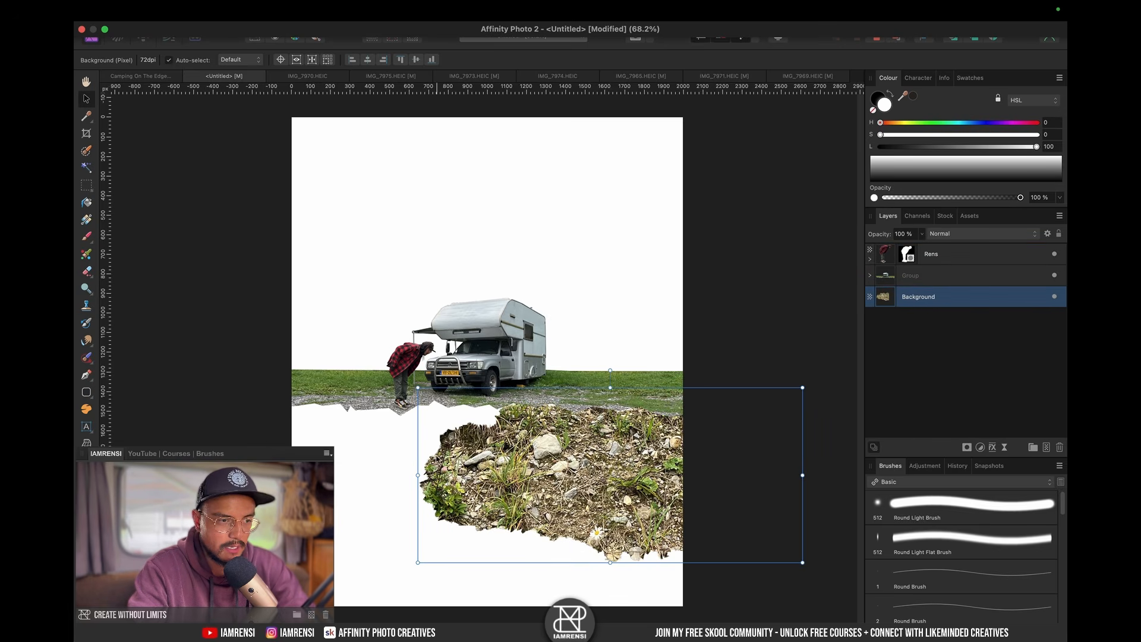
Step: Scale the soil patch down and fit it beneath the right-hand end of the ground's jagged edge
drag(415, 385, 617, 542)
drag(679, 550, 595, 454)
drag(563, 396, 673, 398)
scroll(624, 422, up, 5)
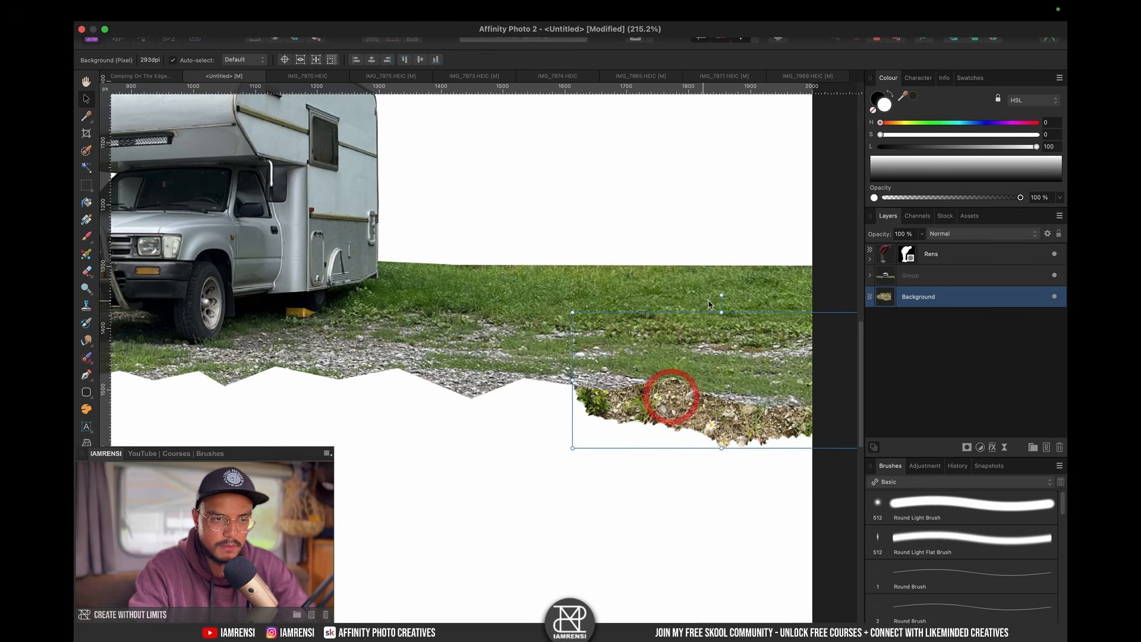
drag(717, 295, 717, 449)
key(super+z)
mouse_move(726, 370)
mouse_down()
mouse_move(719, 400)
mouse_move(746, 364)
mouse_up()
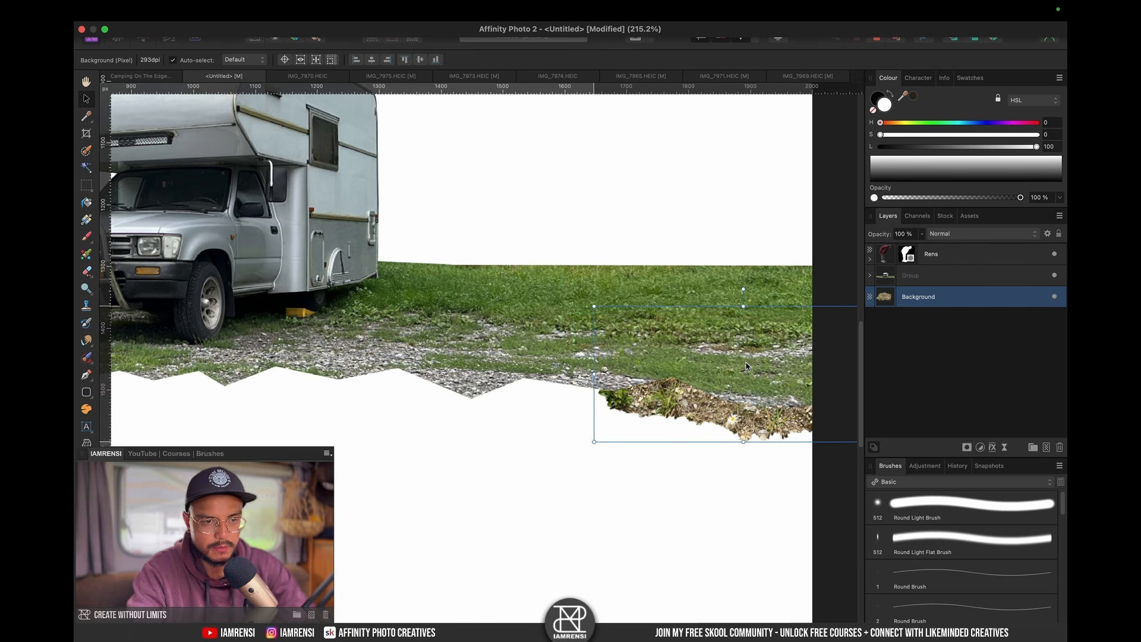
Step: Duplicate the soil patch, move the copy to the left of the original and rotate it slightly along the ground edge
click(746, 364)
key(super+j)
drag(641, 393, 506, 388)
drag(510, 310, 491, 312)
drag(514, 379, 515, 340)
Step: Duplicate the soil patch again, rotate the copy nearly level, flip it vertically and fit it below the camper's front wheel
key(super+j)
scroll(476, 297, left, 5)
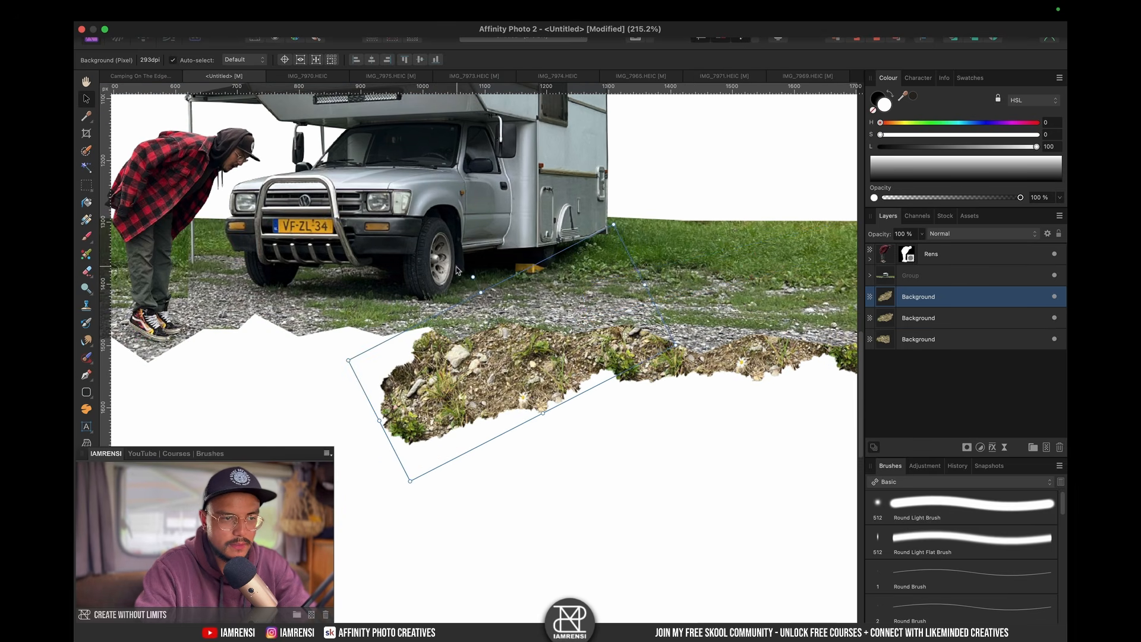
click(466, 273)
click(476, 361)
drag(476, 274, 510, 267)
right_click(501, 324)
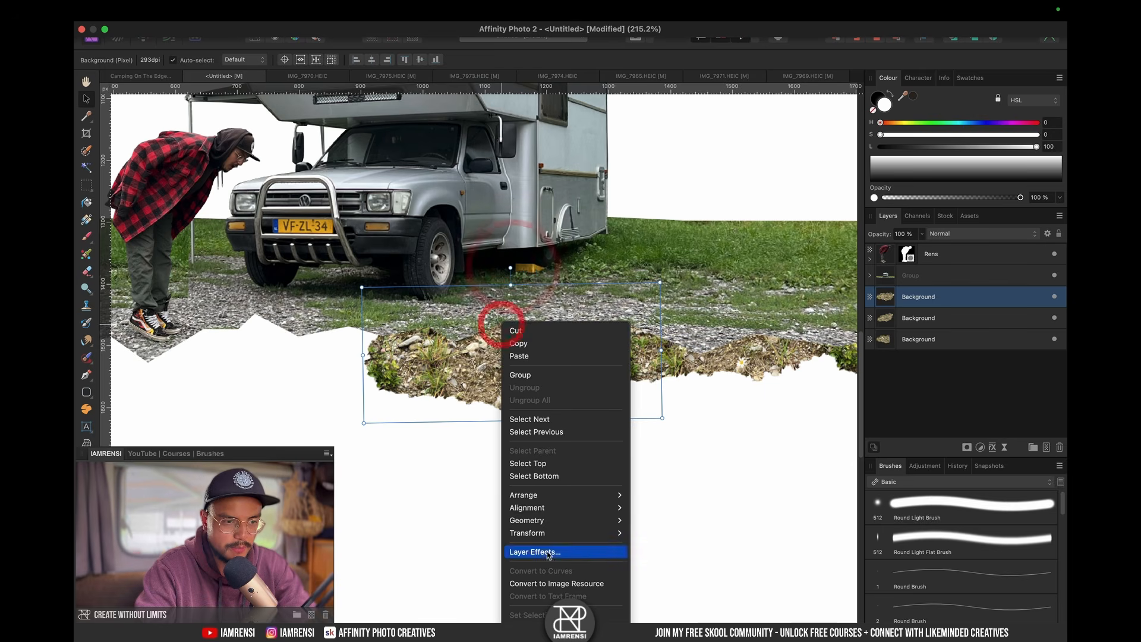
mouse_move(535, 533)
click(654, 573)
drag(518, 330, 505, 330)
Step: Duplicate the flipped soil patch, rotate the copy and place it under the ground edge between the person and the camper
key(super+j)
drag(450, 400, 651, 369)
drag(668, 317, 491, 326)
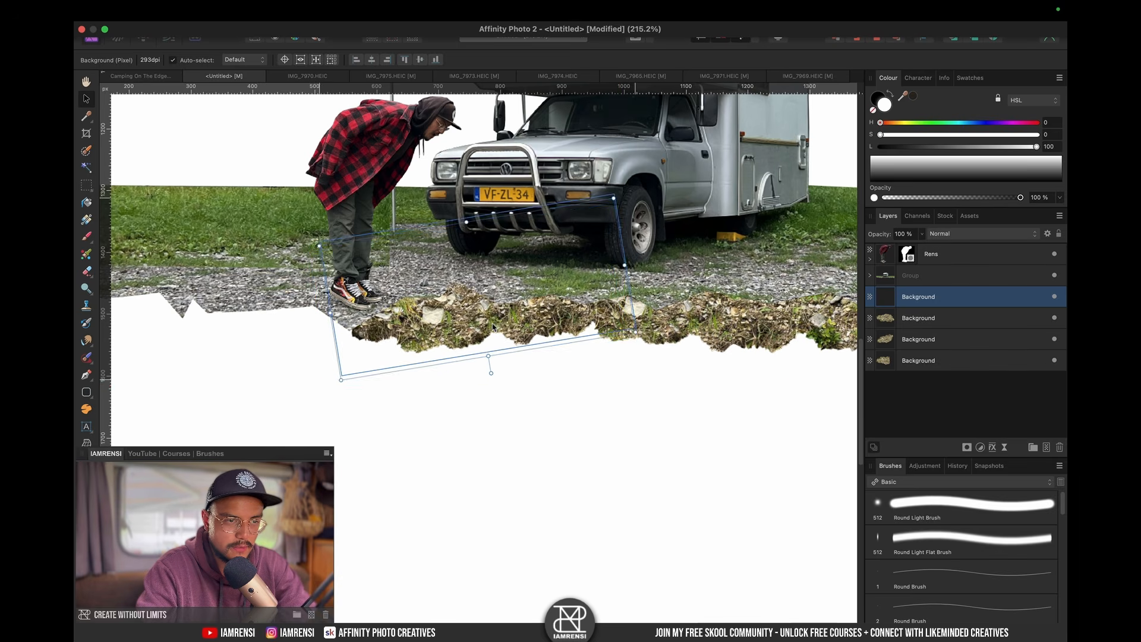
Step: Duplicate another soil patch, flip it horizontally, rotate it and fit it under the ground edge at the person's feet
key(super+j)
scroll(492, 330, left, 5)
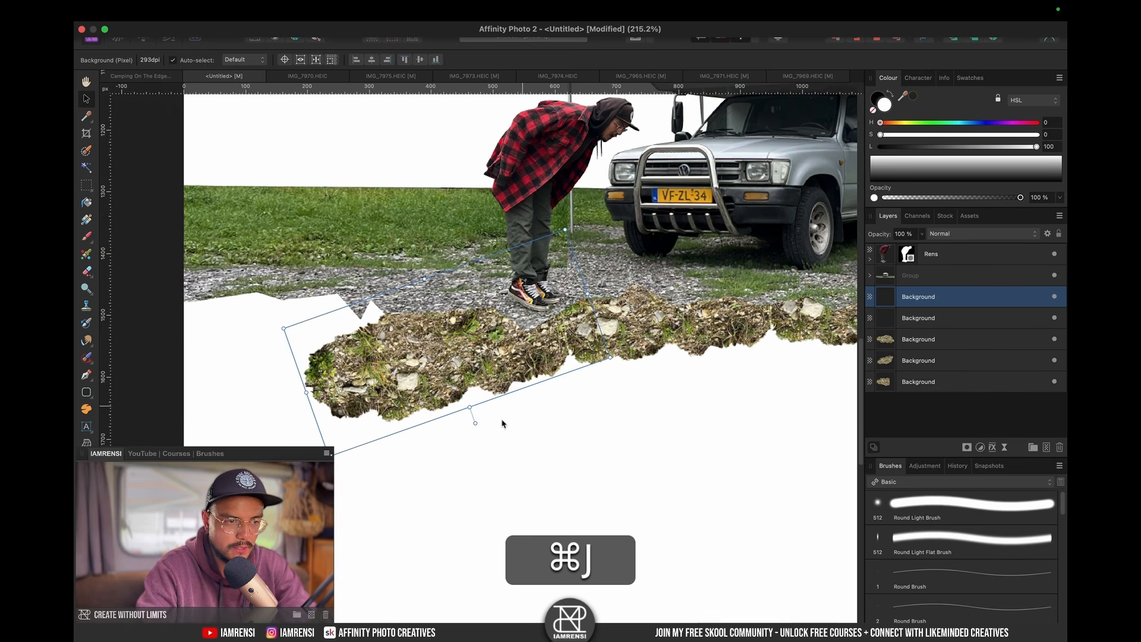
drag(473, 424, 436, 420)
right_click(436, 420)
mouse_move(571, 581)
click(616, 611)
drag(477, 340, 402, 325)
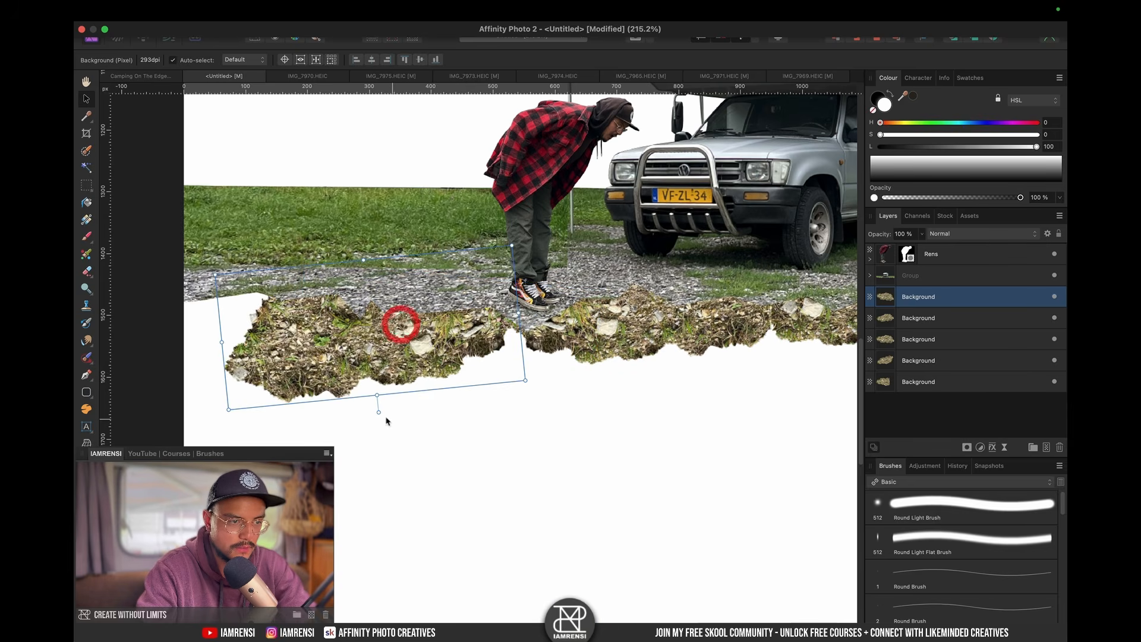
drag(378, 411, 352, 407)
drag(385, 354, 428, 320)
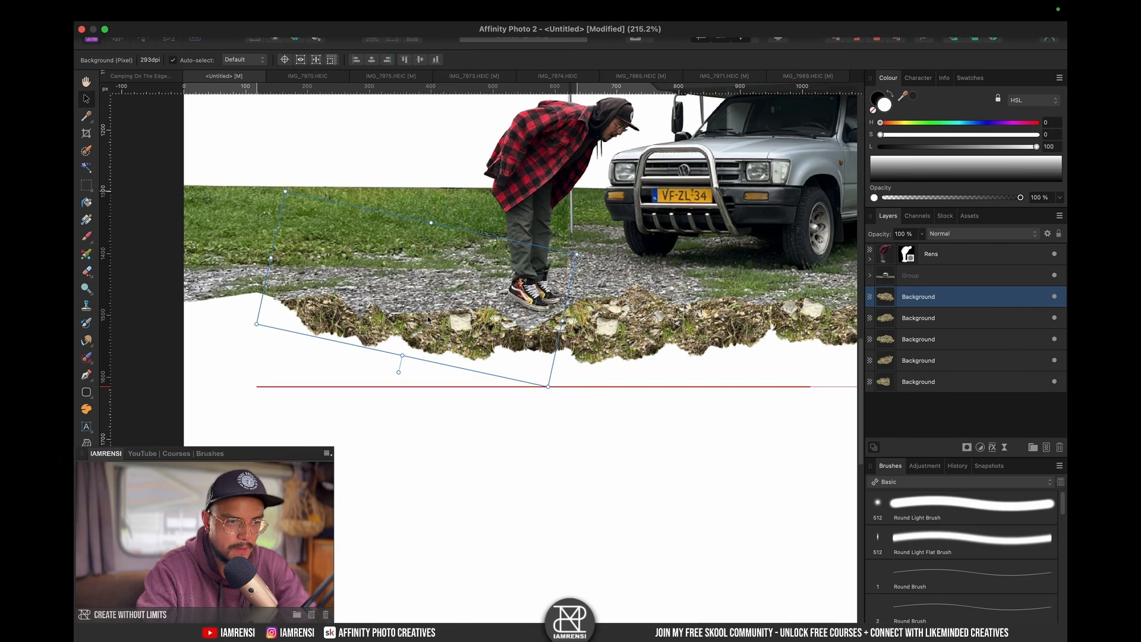
Step: Duplicate the soil patch, tilt the copy the opposite way and fit it under the ground edge at the canvas's left end
key(super+j)
drag(587, 345, 166, 336)
scroll(166, 336, left, 5)
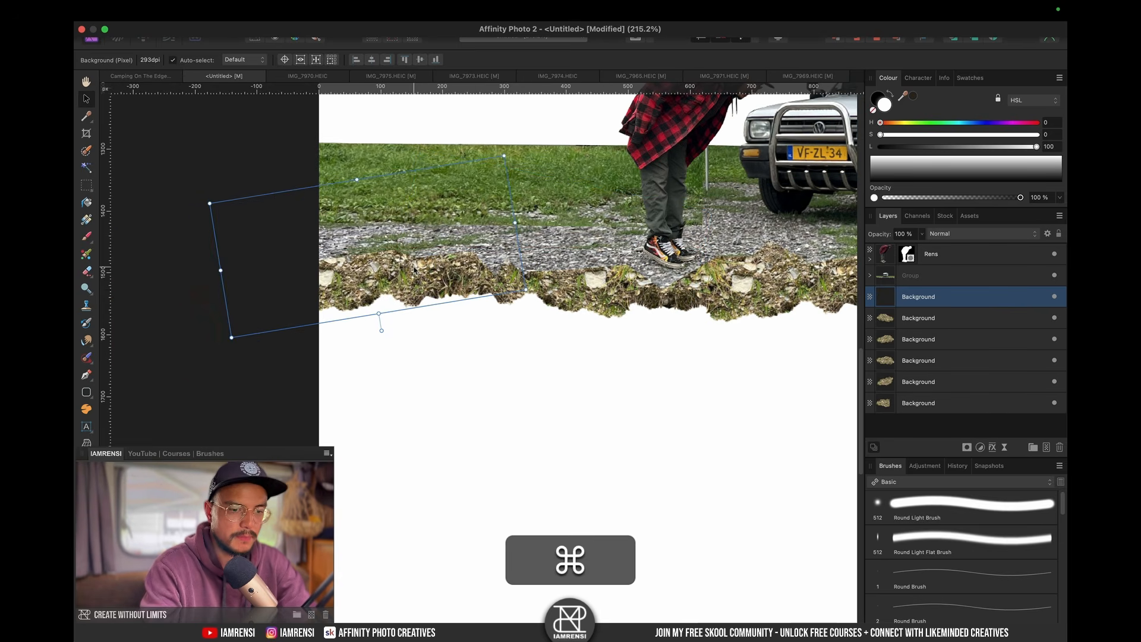
key(super+0)
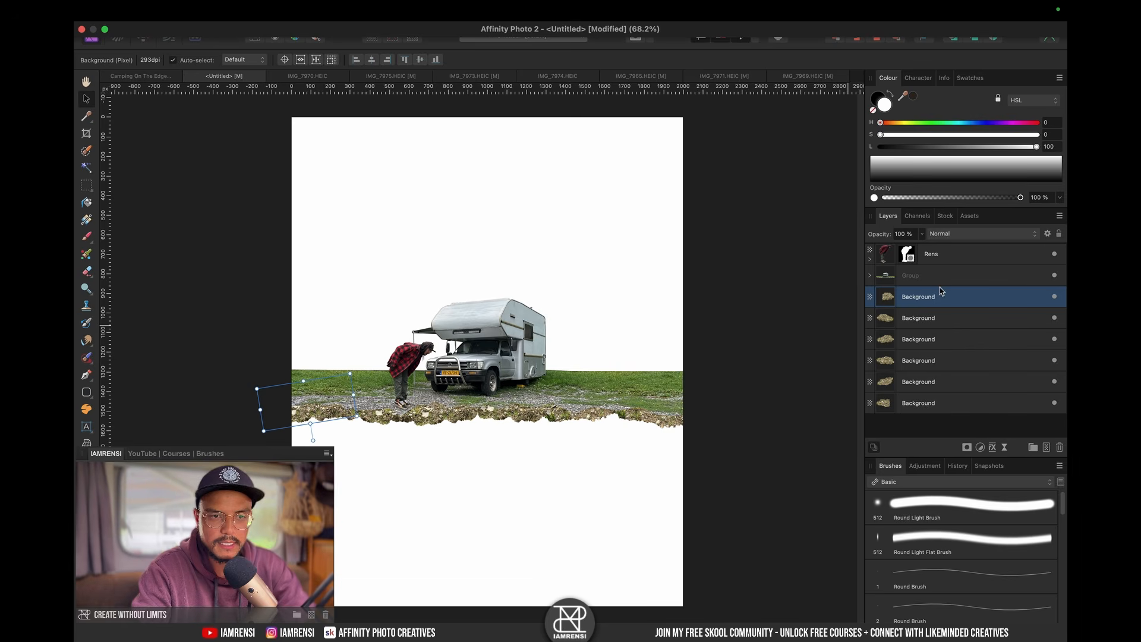
Step: Group the six soil patch layers and name the group "1st layer"
shift+click(918, 403)
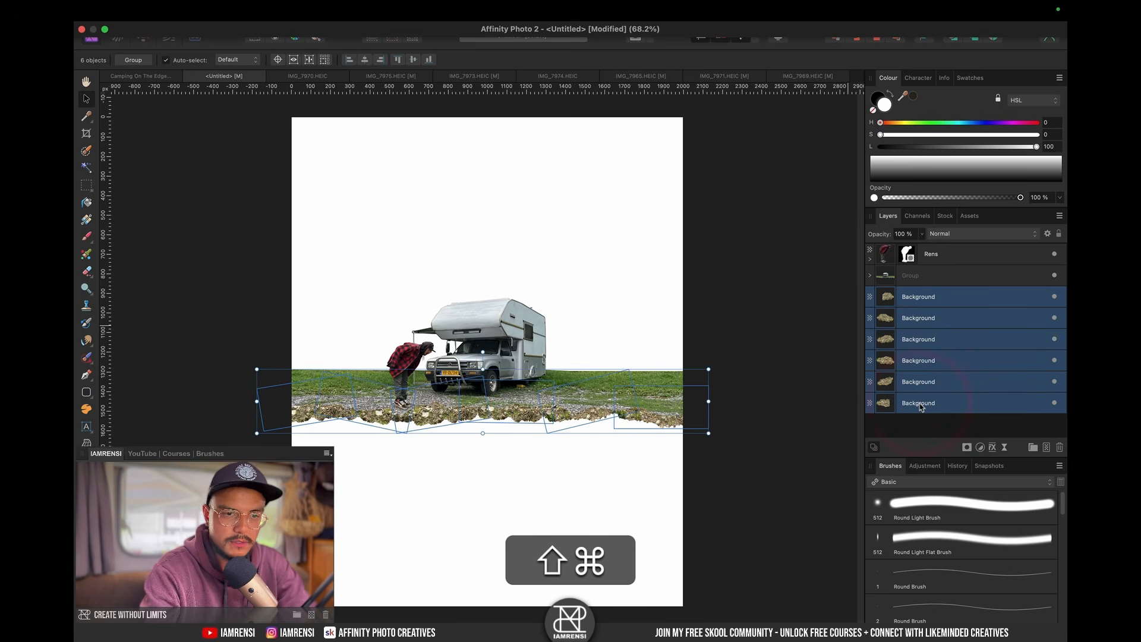
key(super+g)
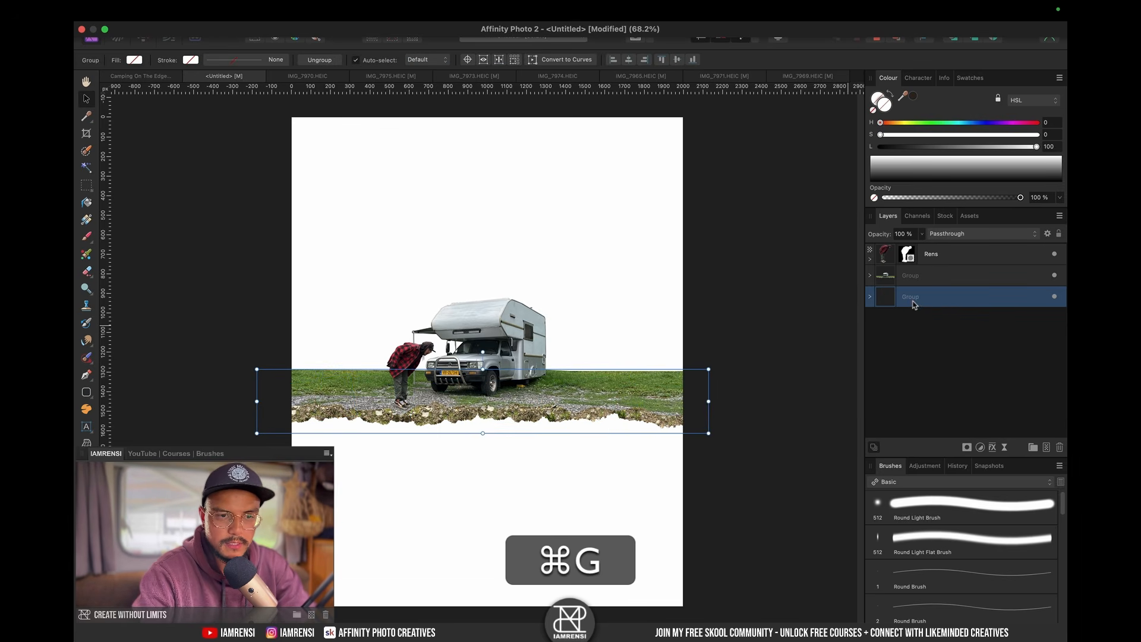
double_click(913, 300)
text(g)
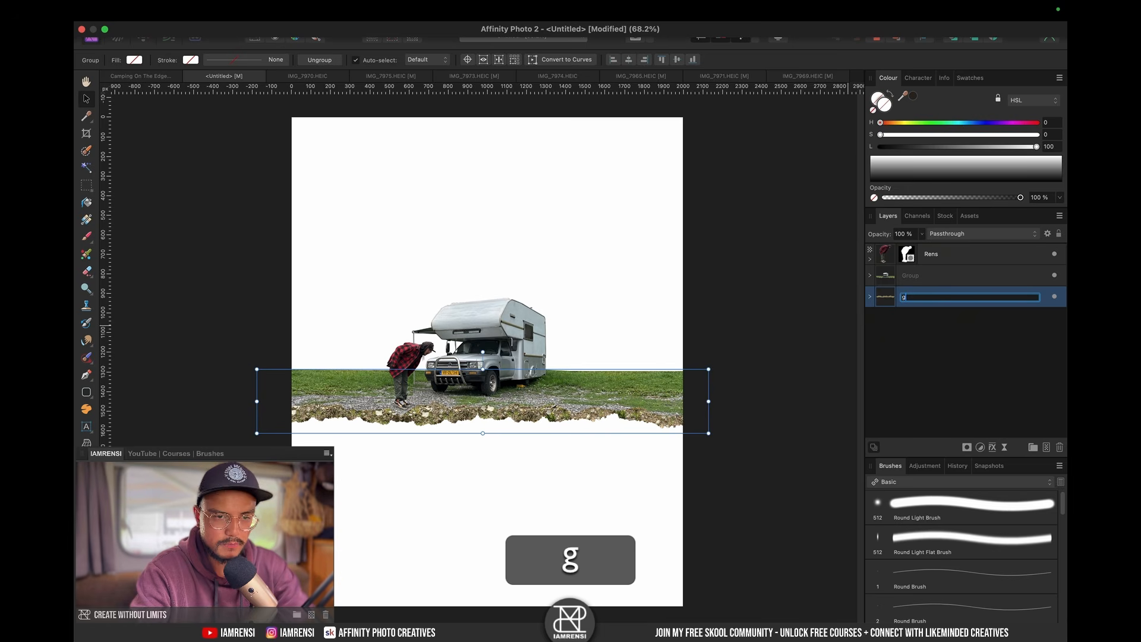
text(st layer)
key(Return)
Step: In IMG_7971.HEIC, brush-select the cracked upper band of the large rock and check the selection with the quick mask
click(635, 75)
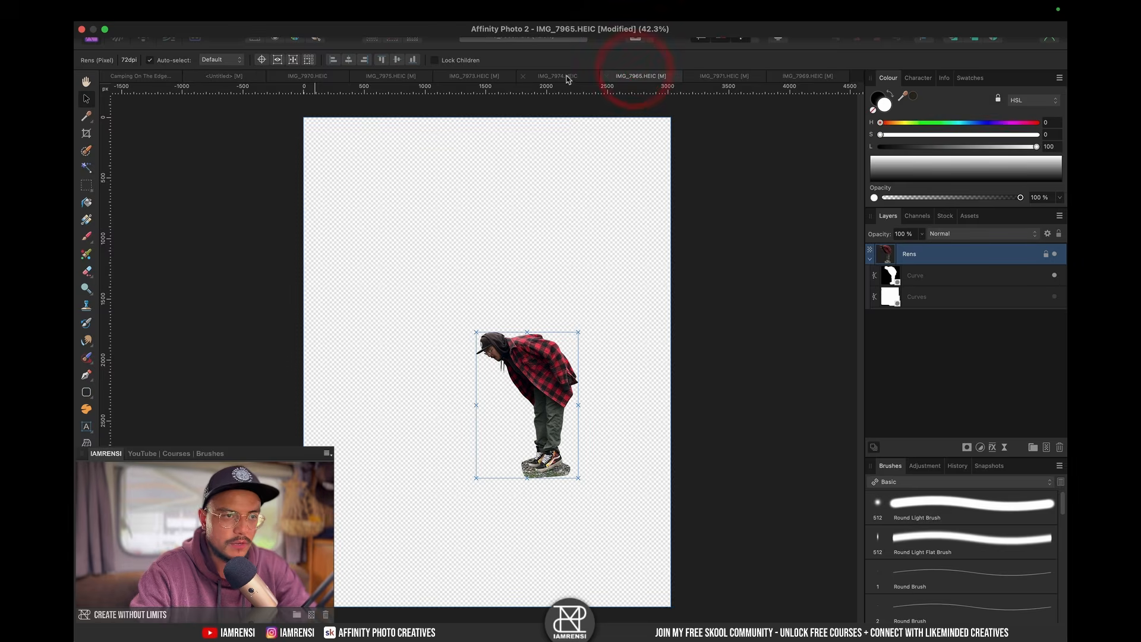
click(561, 76)
click(718, 76)
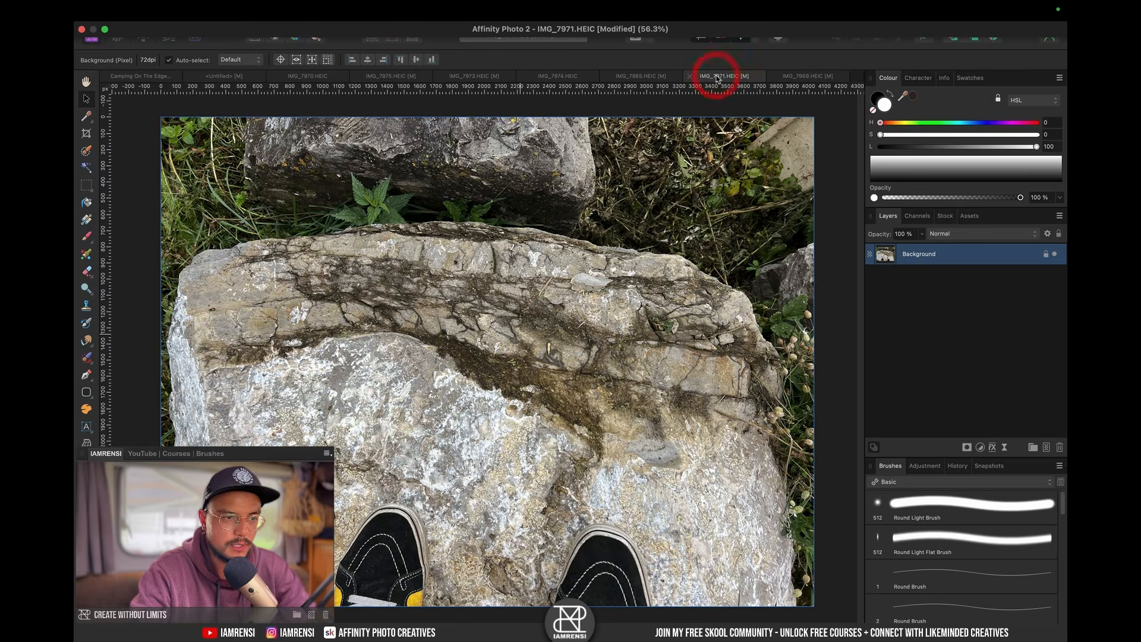
key(w)
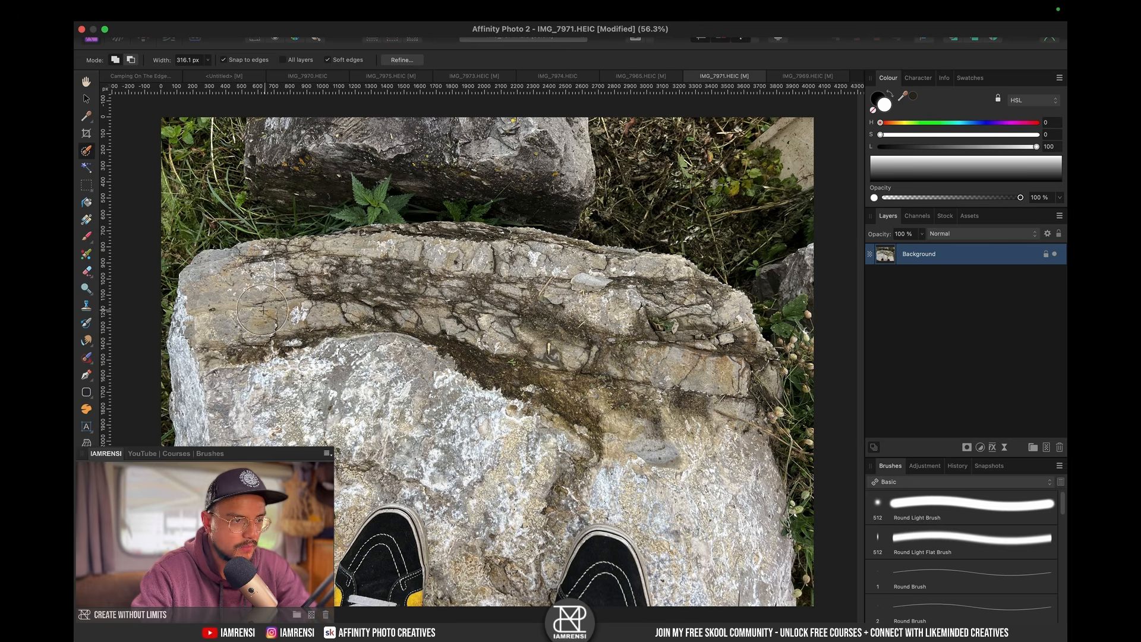
key(a)
key(q)
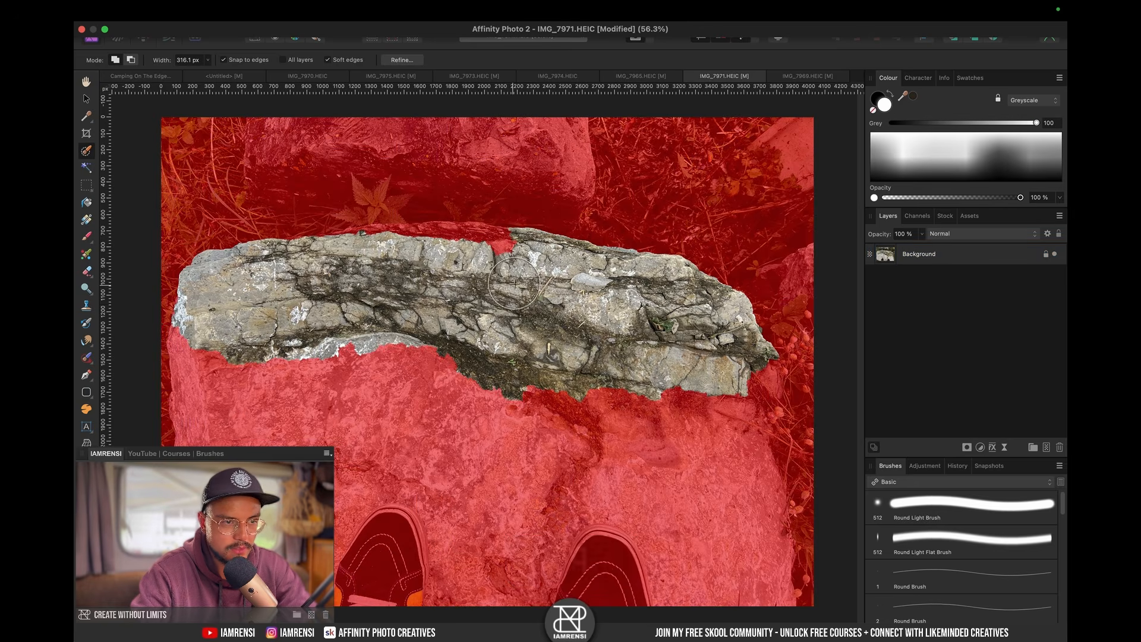
key(alt)
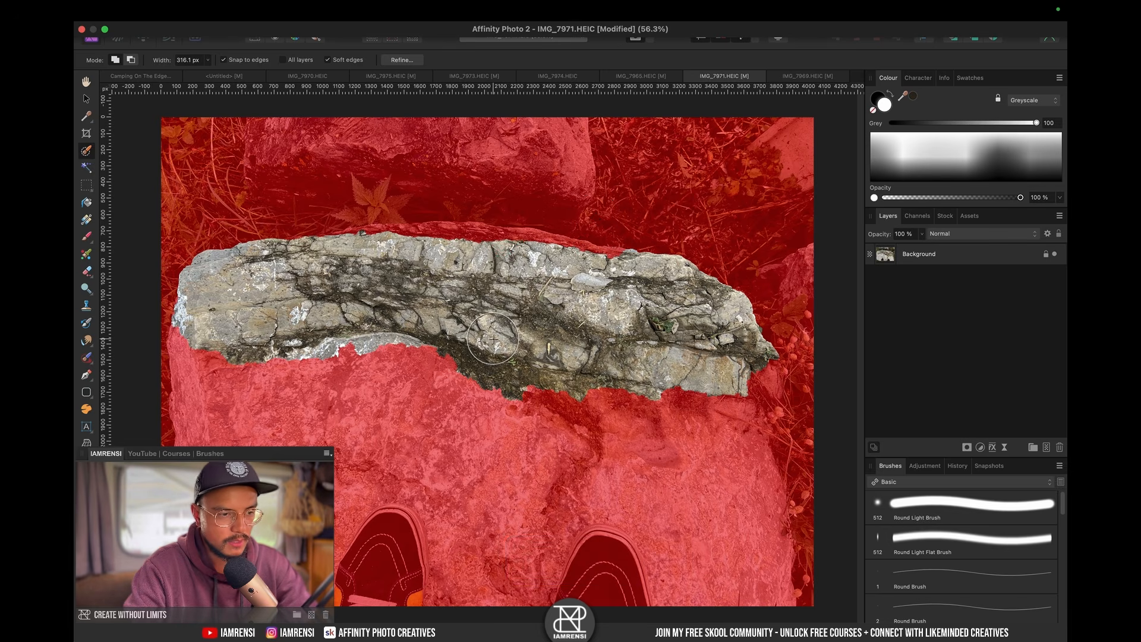
key(q)
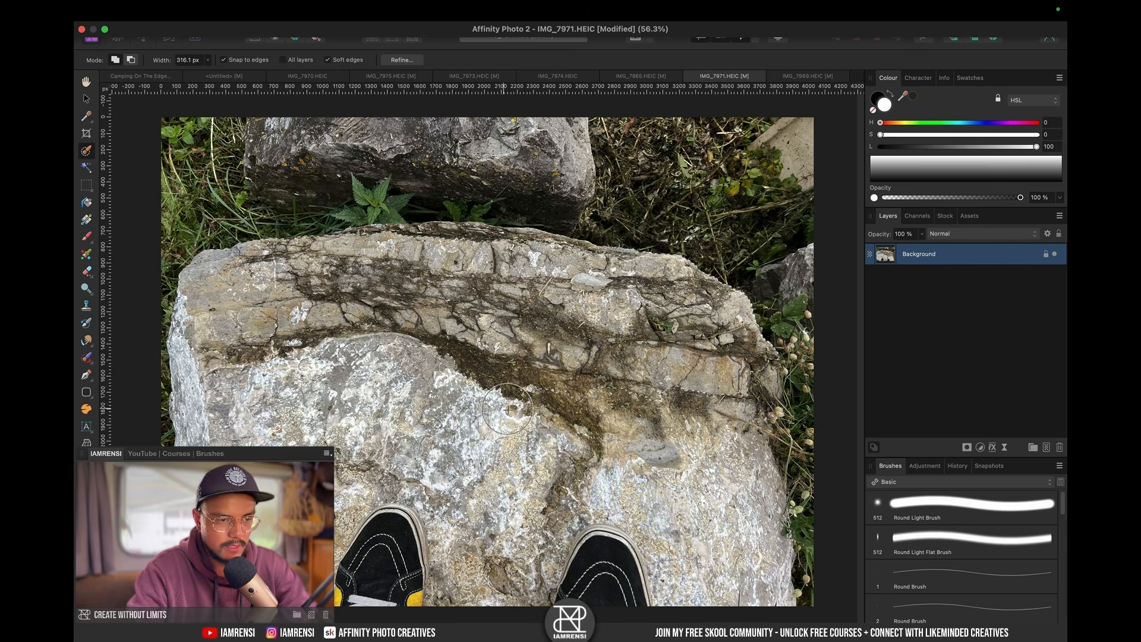
Step: Put the selected rock band on its own layer, clear the selection and paste the band into the untitled camper composite
key(super+j)
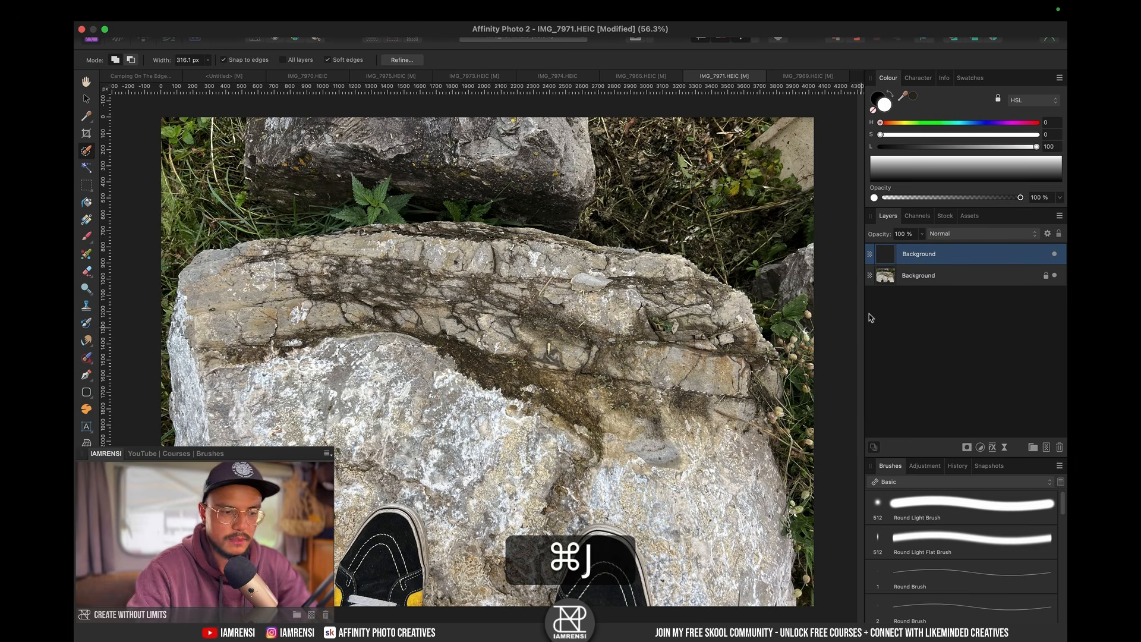
key(super+d)
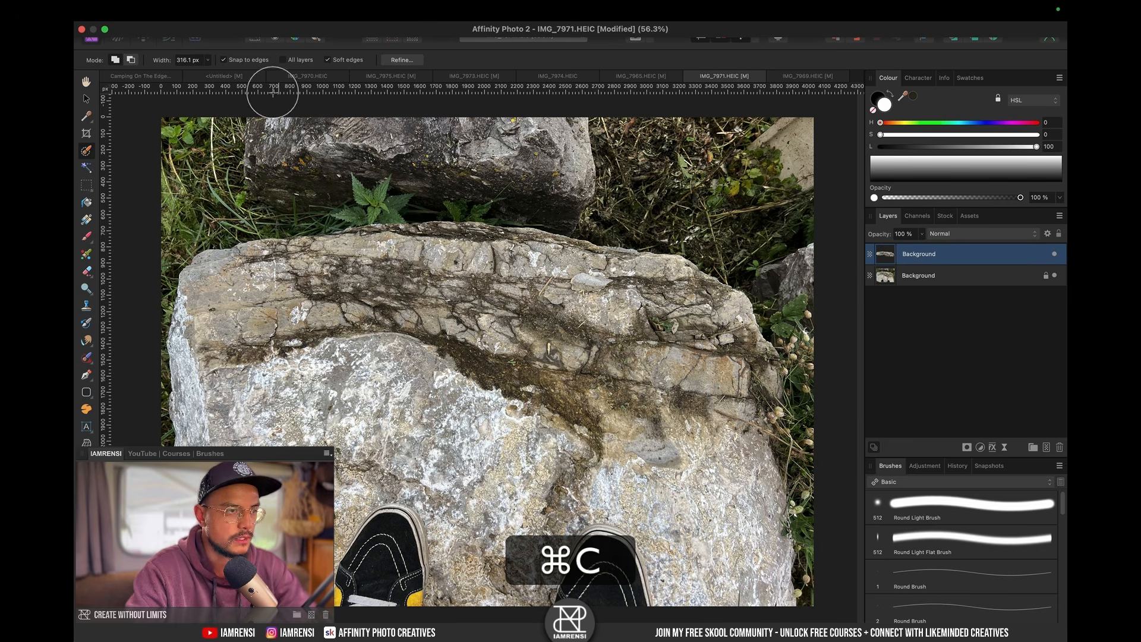
click(235, 77)
key(super+v)
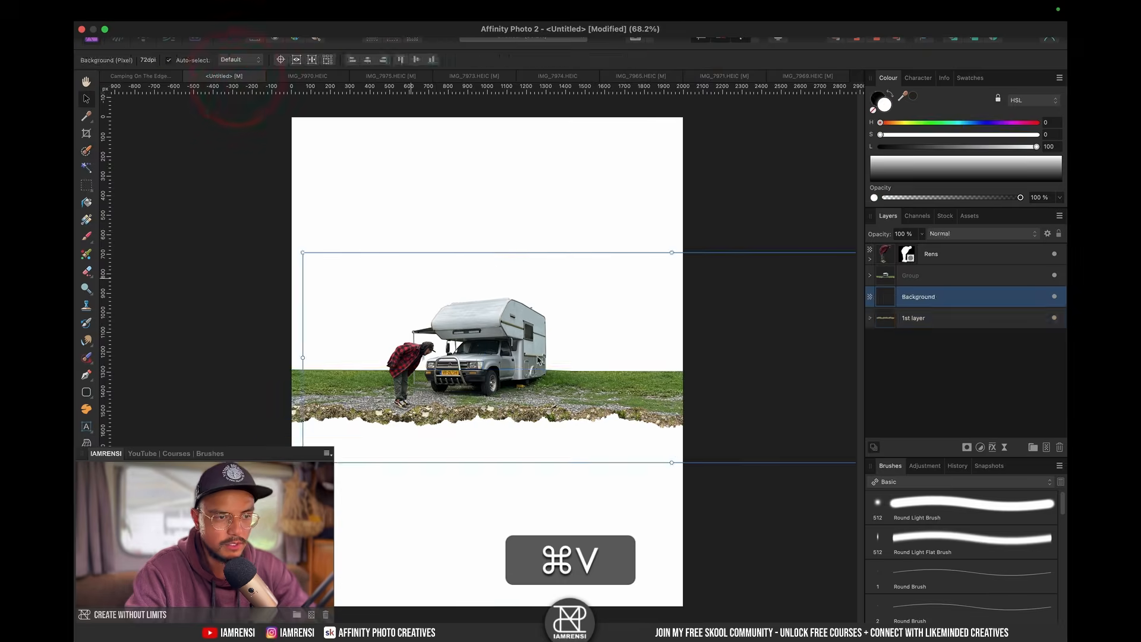
Step: Scale the pasted rock band down to a small strip and place it below the soil edge to the right of the camper
key(v)
drag(596, 289, 542, 341)
key(super+z)
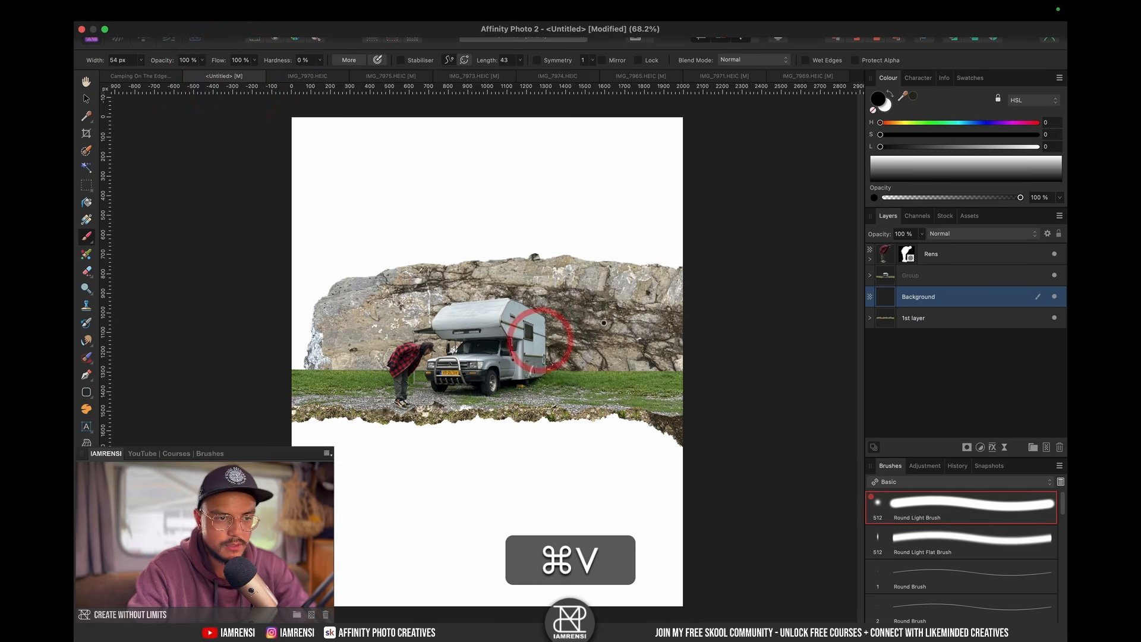
key(super+v)
drag(614, 317, 506, 399)
scroll(573, 368, right, 1)
scroll(574, 368, down, 1)
drag(168, 317, 440, 480)
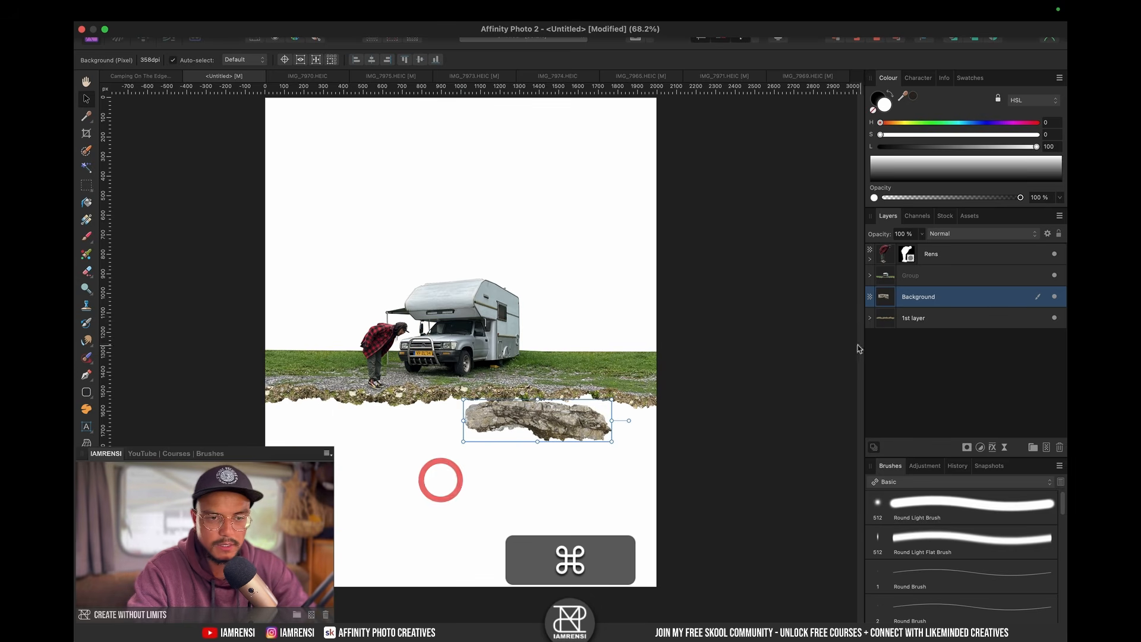
Step: Place the rock strip's layer beneath the 1st layer group, turn the strip upside down and fit it under the soil's right end
drag(919, 297, 889, 353)
mouse_move(585, 416)
mouse_down()
mouse_move(613, 407)
mouse_move(582, 408)
mouse_up()
scroll(613, 406, up, 5)
drag(767, 410, 344, 389)
drag(507, 423, 262, 409)
Step: Duplicate the rock strip, narrow and slightly tilt the copy, and fit it under the soil left of the first strip
key(super)
key(super+j)
scroll(411, 394, left, 5)
drag(411, 394, 377, 410)
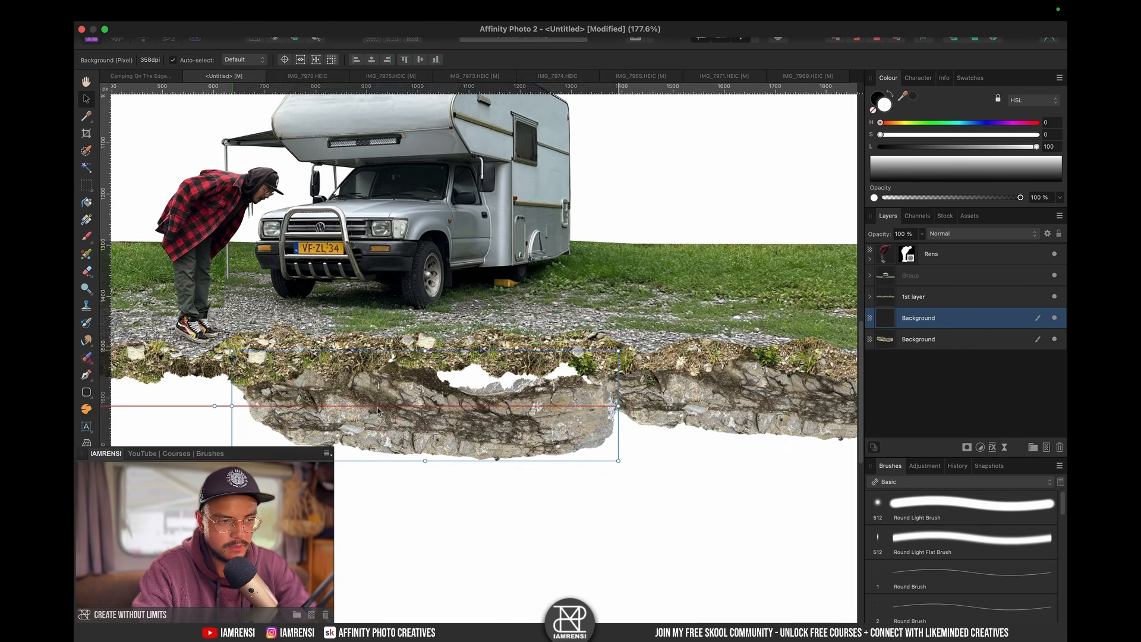
drag(214, 407, 349, 424)
drag(474, 382, 513, 378)
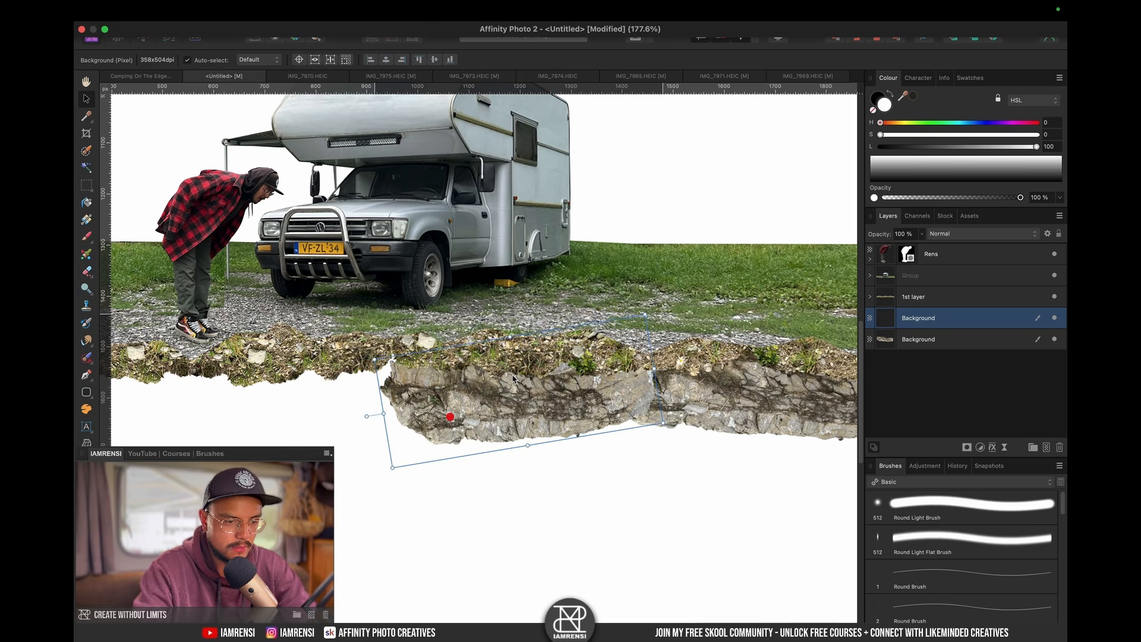
Step: Duplicate the rock strip again, flip the copy, resize it and fit it under the soil below the camper's front
key(super+j)
drag(264, 415, 198, 435)
right_click(295, 411)
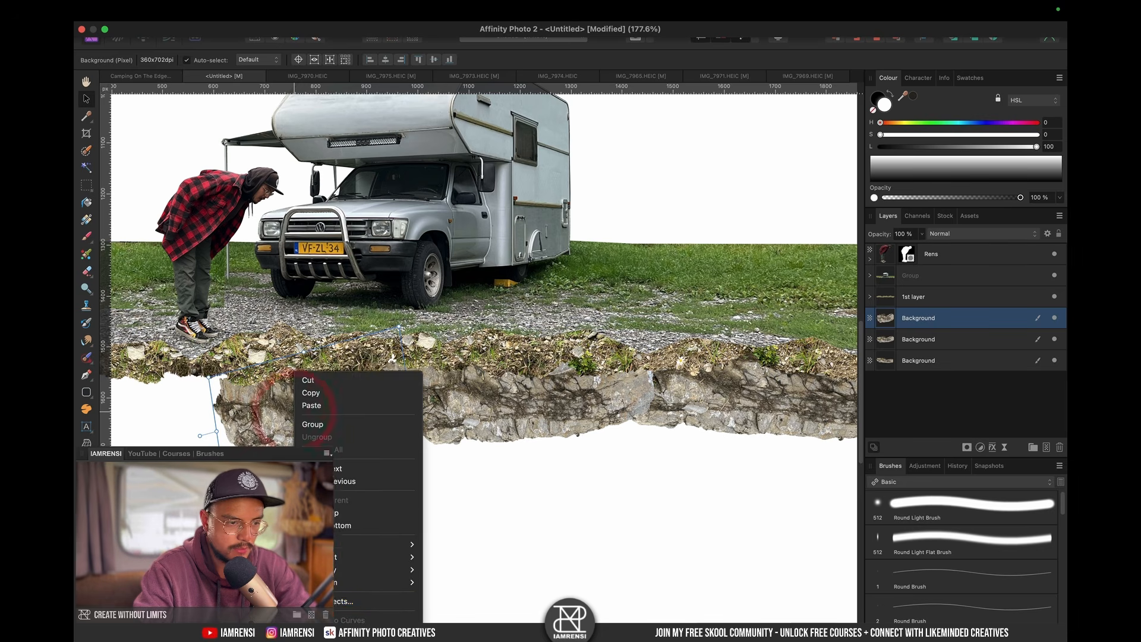
click(458, 591)
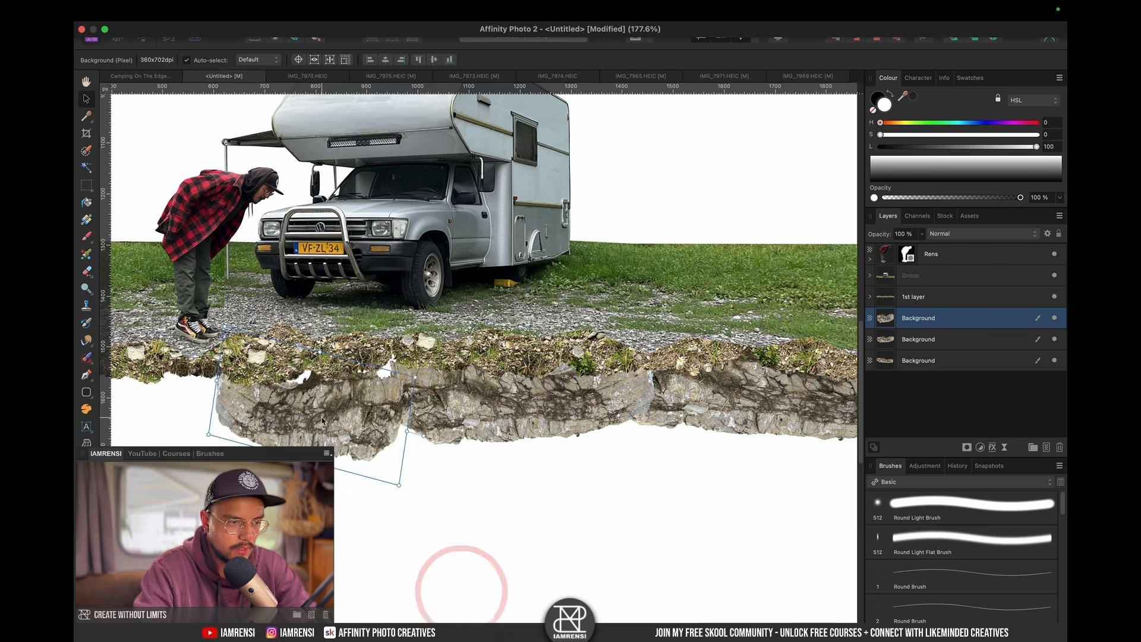
drag(328, 397, 349, 405)
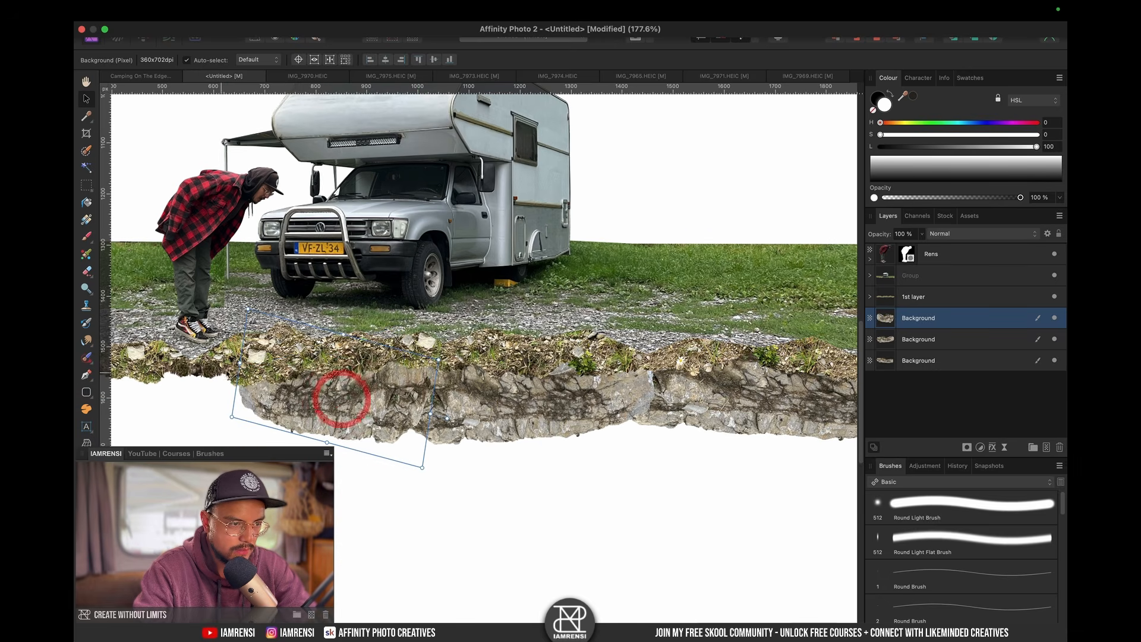
drag(240, 364, 225, 364)
drag(291, 379, 279, 365)
click(277, 364)
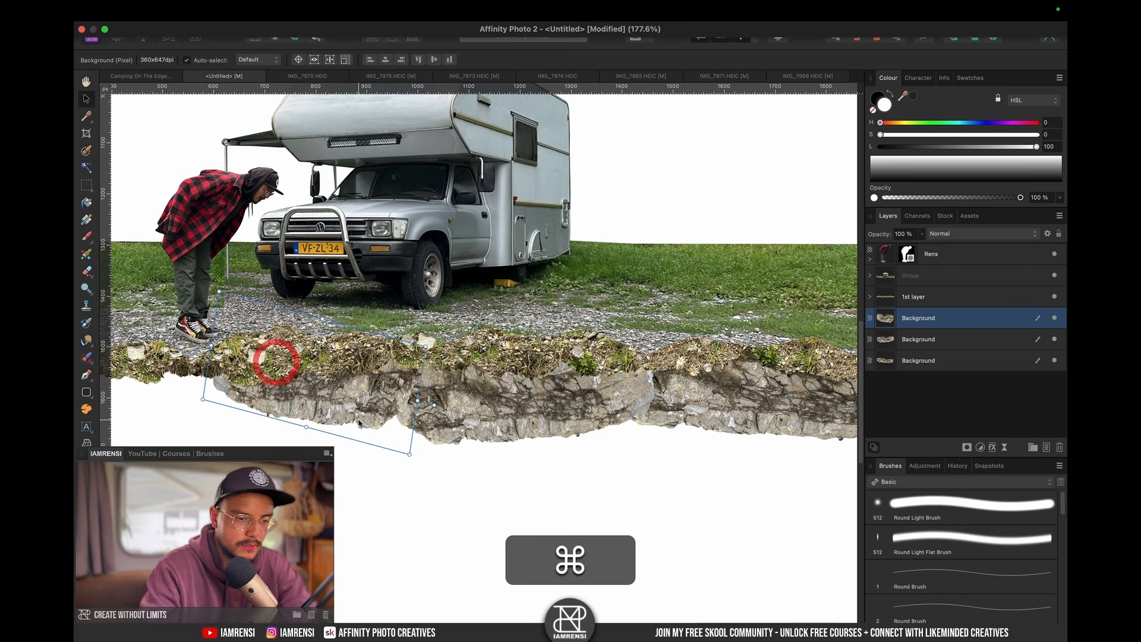
Step: Duplicate the flipped rock strip, widen and tilt the copy, and fit it under the soil below the person's feet
key(super+j)
scroll(276, 364, left, 5)
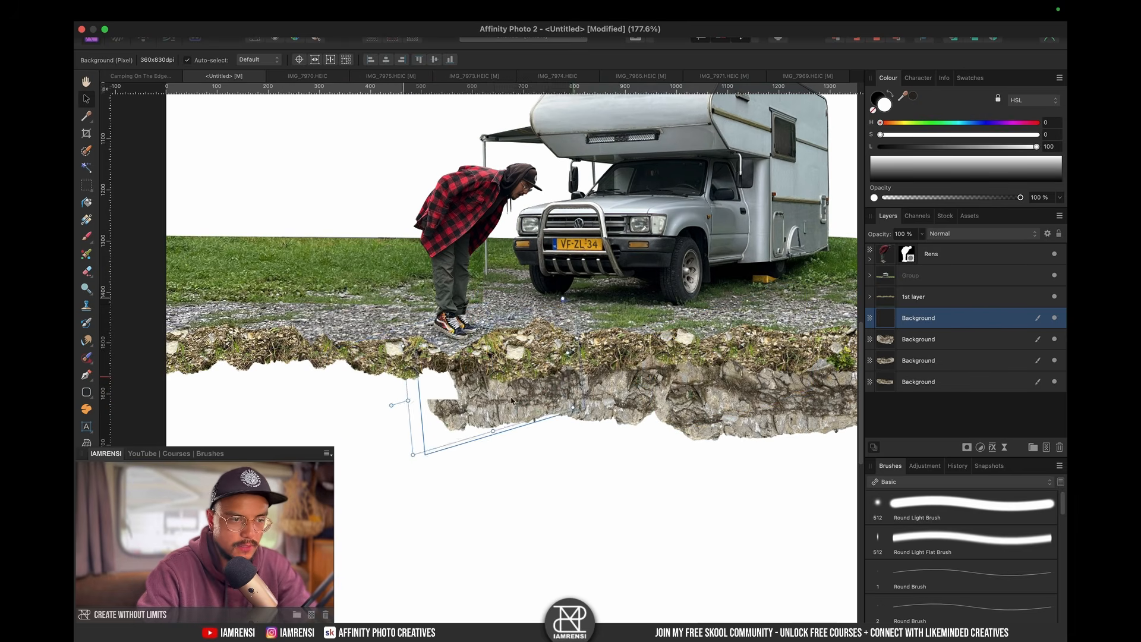
drag(511, 402, 446, 401)
drag(332, 403, 389, 373)
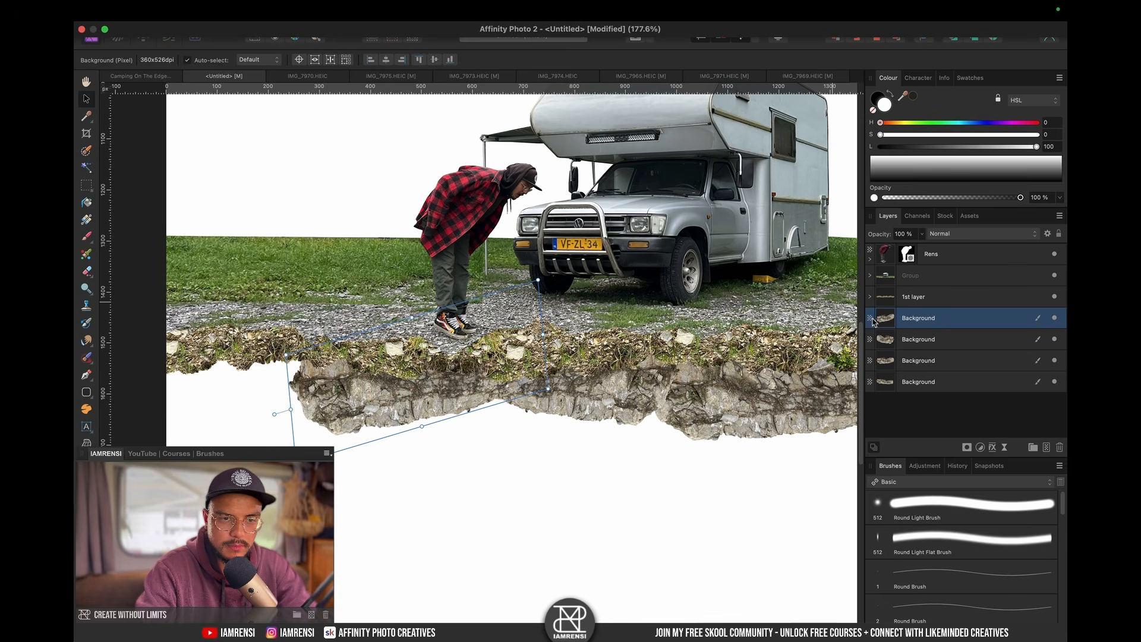
Step: Duplicate the second rock layer, tilt the copy, stretch it taller and fit it under the soil at the canvas's left edge
click(873, 345)
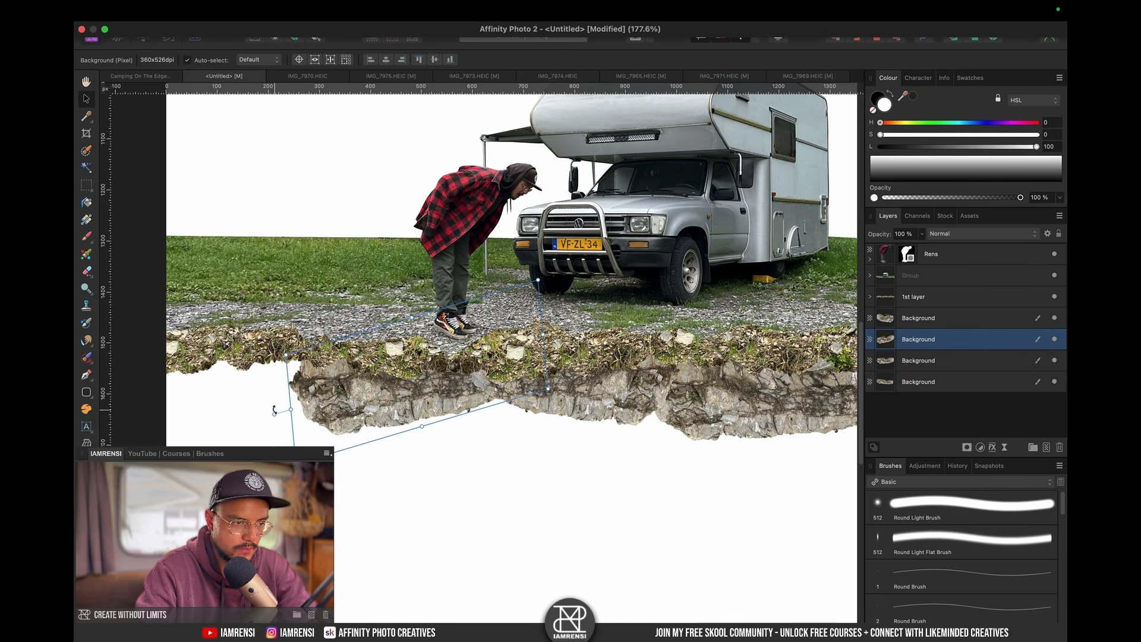
mouse_move(387, 392)
mouse_down()
mouse_move(419, 398)
mouse_move(404, 390)
mouse_up()
key(super+j)
scroll(446, 387, left, 6)
drag(699, 397, 415, 418)
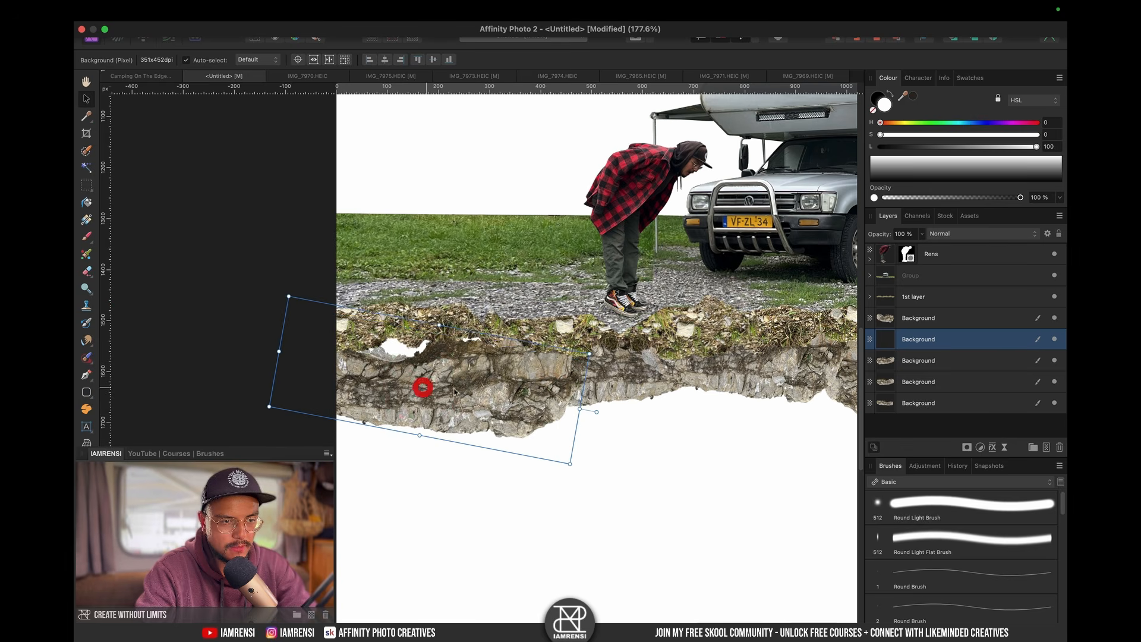
drag(597, 412, 596, 405)
drag(466, 403, 431, 406)
mouse_move(402, 328)
mouse_down()
mouse_move(415, 279)
mouse_move(397, 340)
mouse_up()
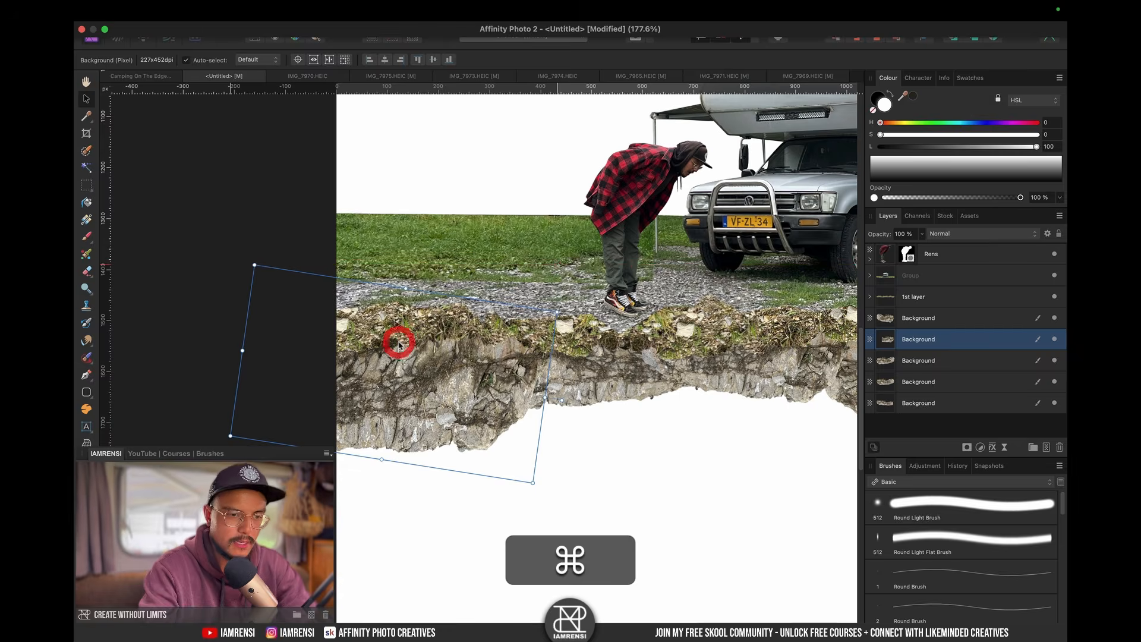
Step: Transform the rightmost rock strip so its underside slopes lower toward the canvas's right edge
key(super+0)
click(638, 437)
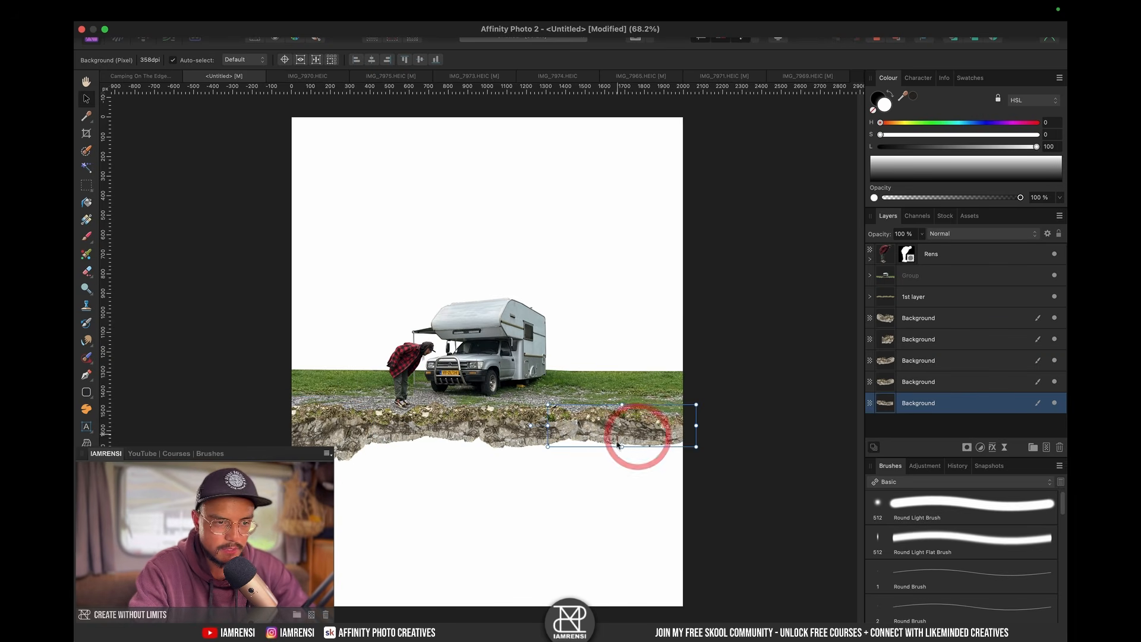
drag(622, 459, 649, 434)
key(super+0)
click(922, 426)
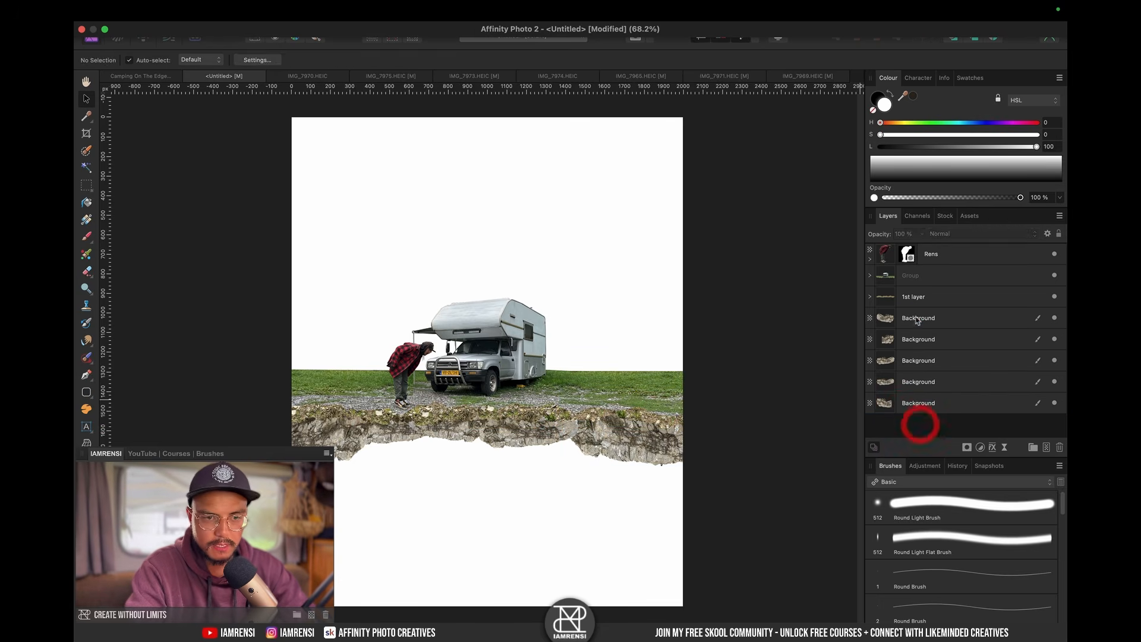
Step: Group the five rock strip layers and name the group "2nd layer"
click(919, 317)
shift+click(919, 402)
key(super+g)
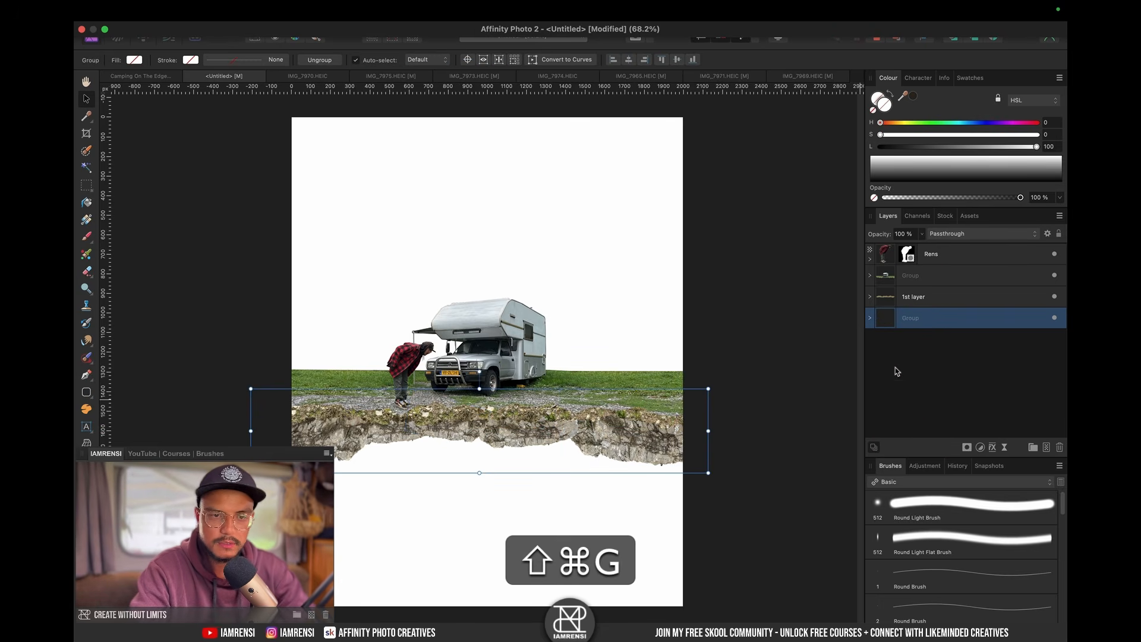
double_click(910, 317)
text(2srt)
key(BackSpace)
key(BackSpace)
key(BackSpace)
text(t l)
key(BackSpace)
key(BackSpace)
key(BackSpace)
key(BackSpace)
text(nd layer)
key(Return)
Step: Compare the composite with the 1st layer and 2nd layer groups hidden and shown
click(1056, 296)
click(1056, 296)
click(1056, 296)
click(1056, 296)
click(1056, 319)
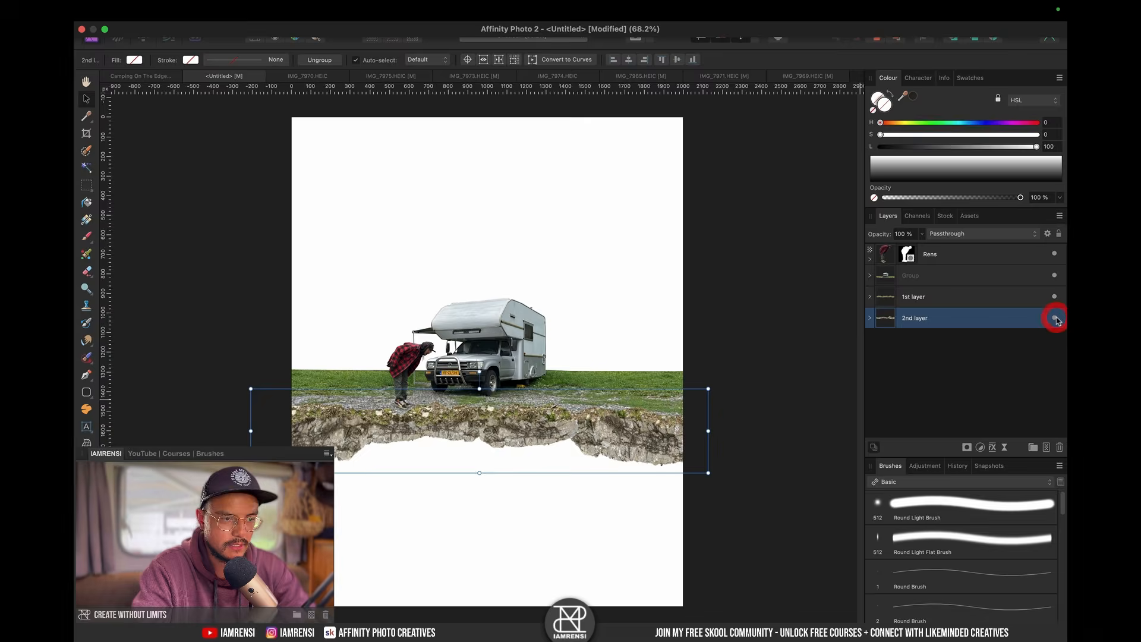
click(1056, 319)
click(1056, 319)
click(1056, 320)
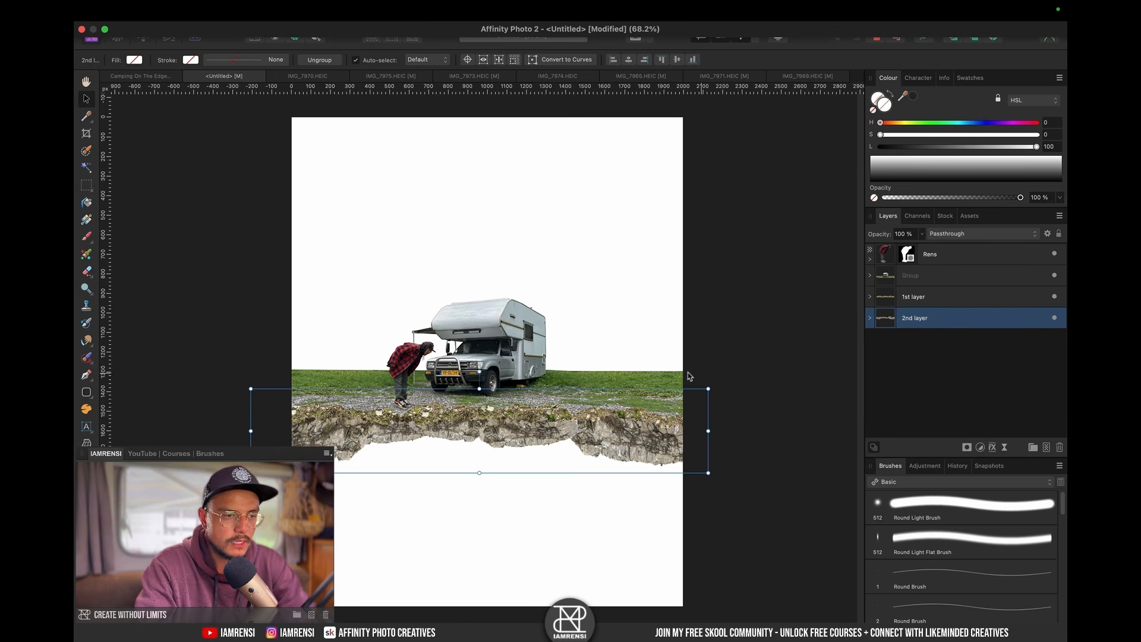
Step: Enlarge the person and camper group together, move them up and right, and reposition them along with the soil and rock groups
click(945, 275)
shift+super+click(945, 255)
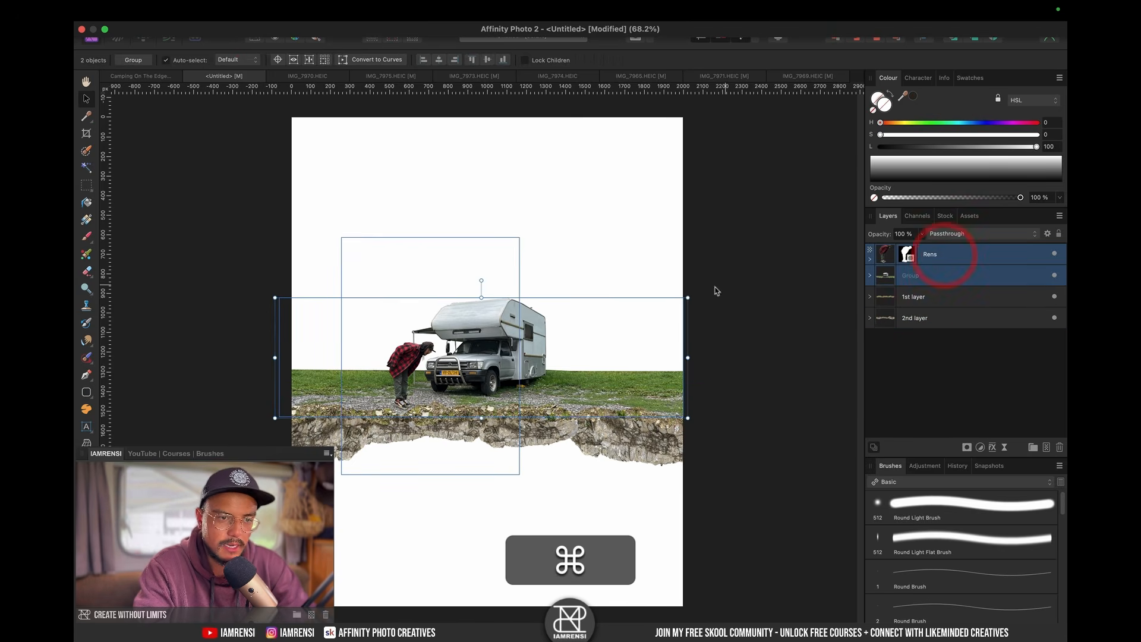
drag(688, 297, 737, 274)
drag(557, 386, 579, 353)
shift+click(945, 316)
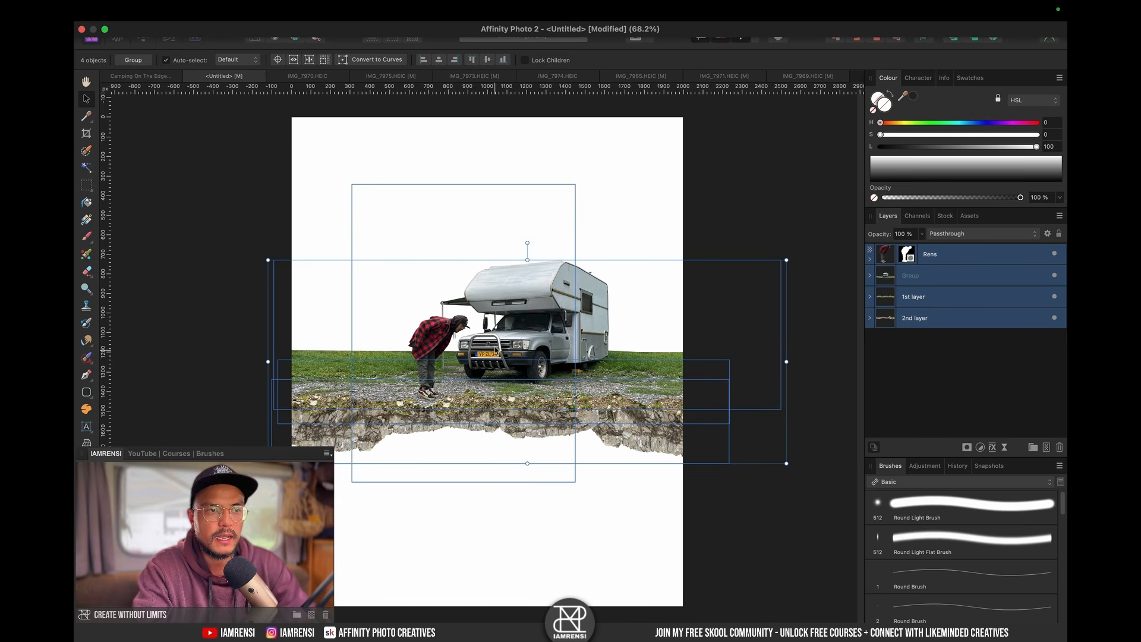
click(892, 387)
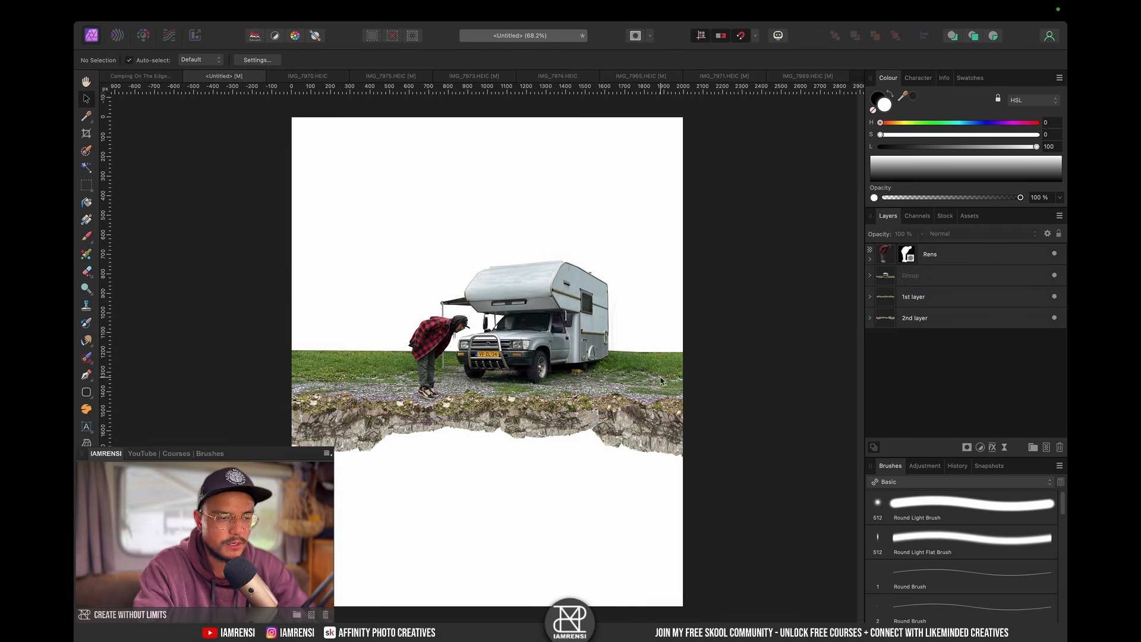
key(c)
click(255, 60)
click(258, 52)
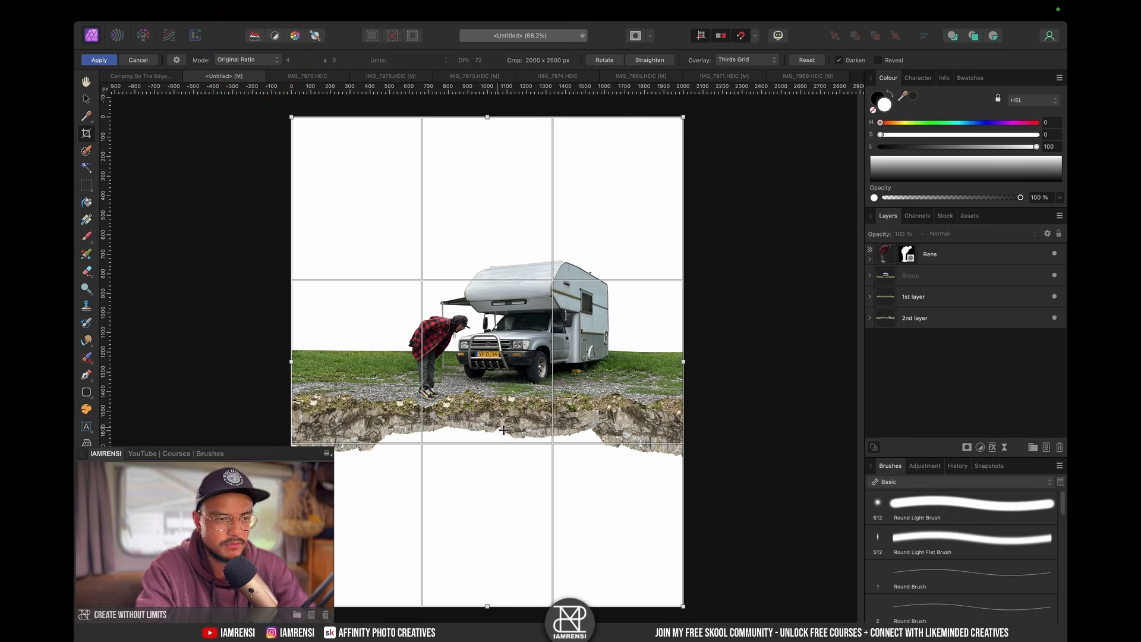
key(v)
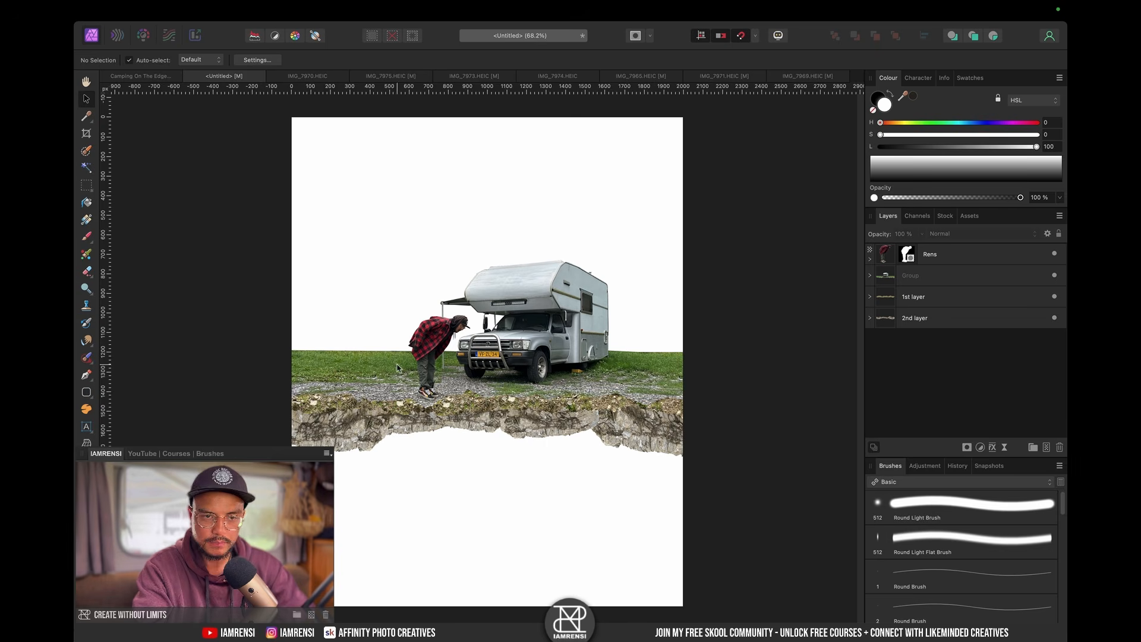
Step: Rename the group holding the camper and ground as "camper" and add a mask to it
scroll(421, 335, up, 5)
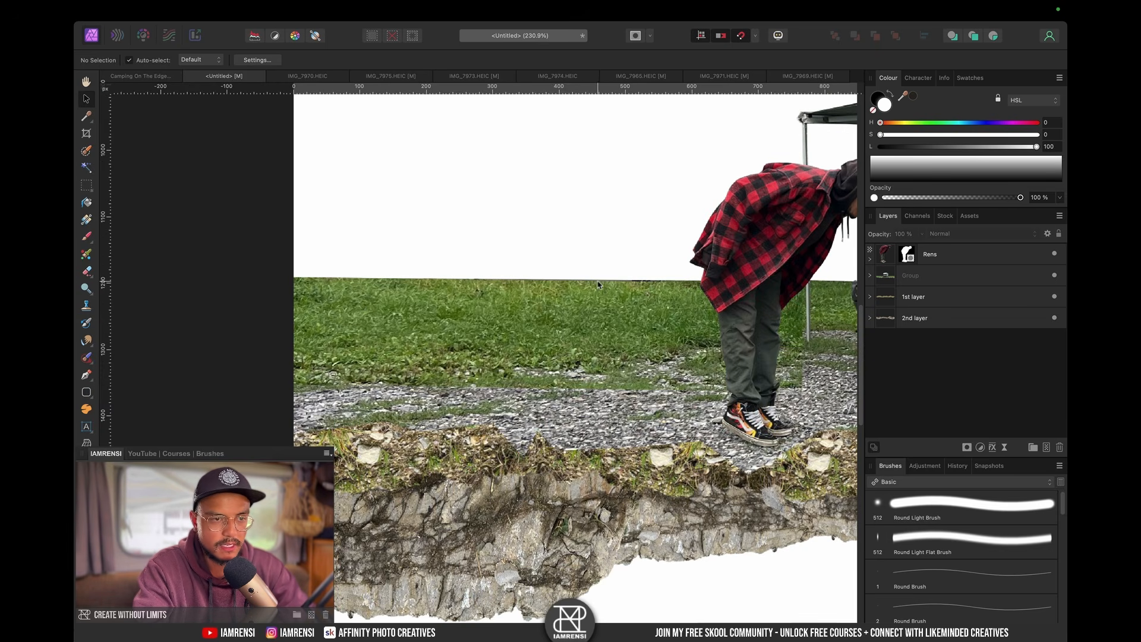
scroll(598, 284, right, 3)
scroll(550, 296, right, 2)
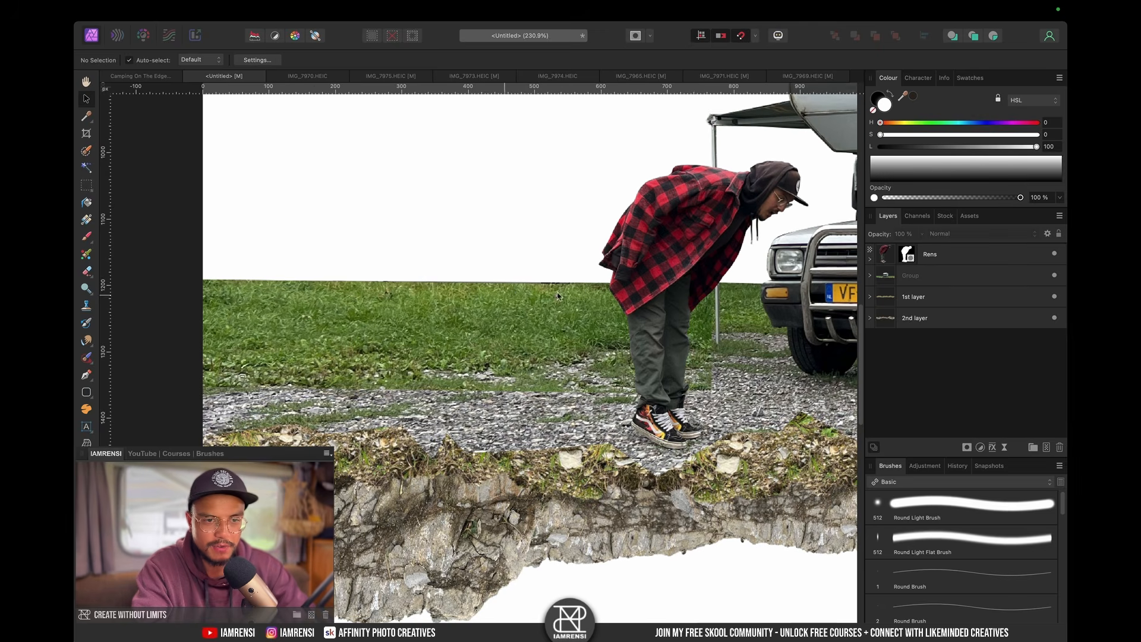
click(938, 277)
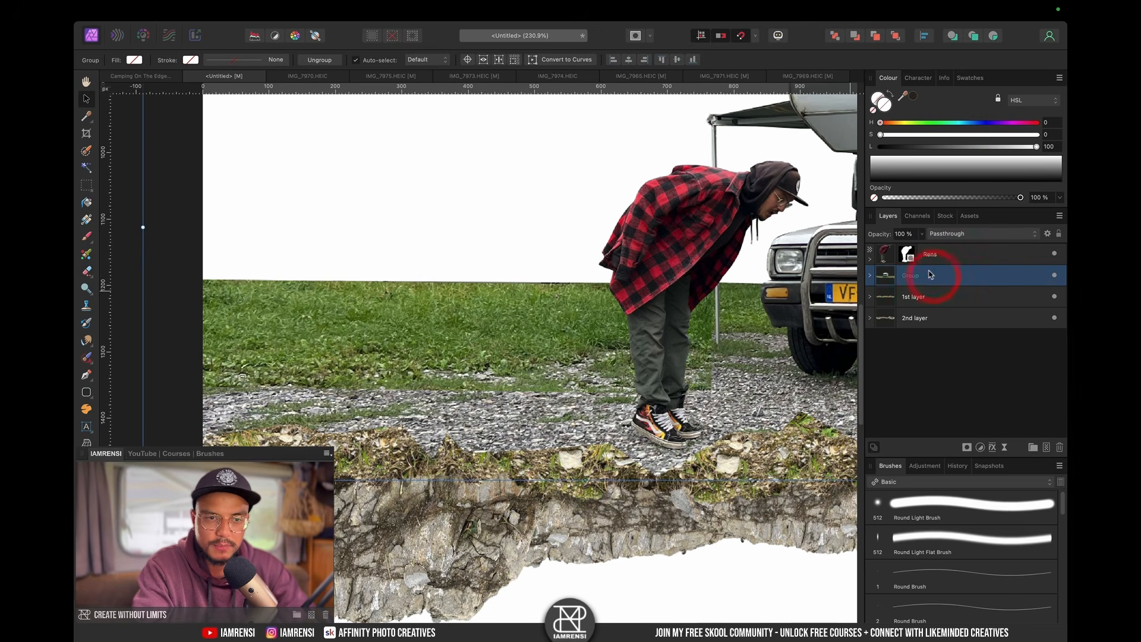
double_click(916, 276)
text(camper)
key(Return)
click(967, 447)
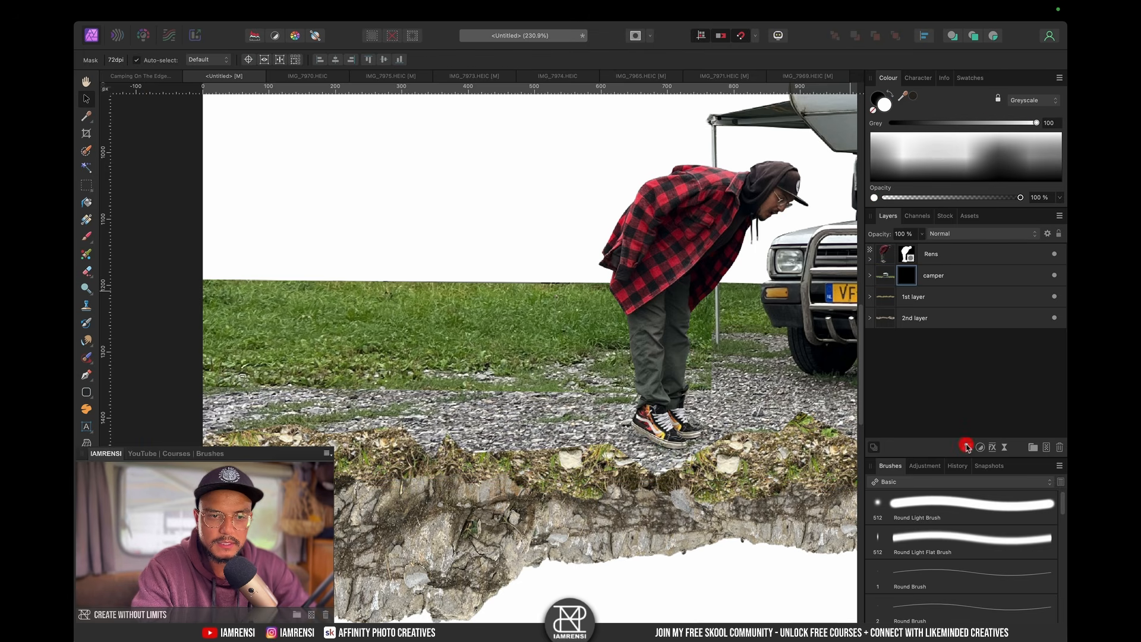
click(870, 275)
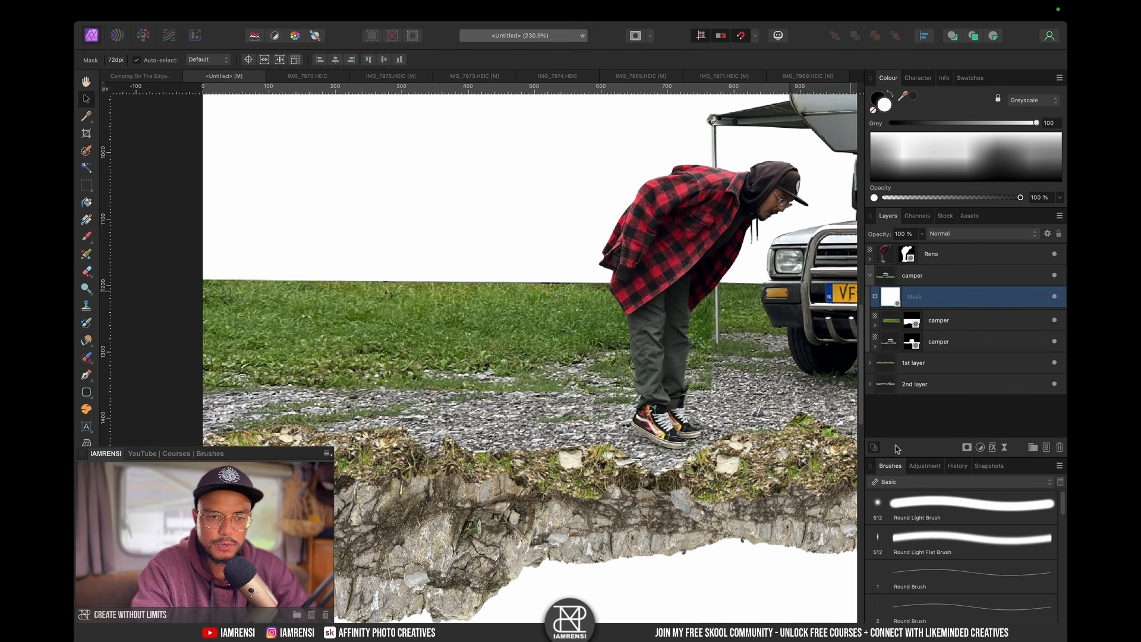
Step: Paint black on the camper group's mask with a 207.4 px Round Light Brush to soften the grass edge left of the person
click(920, 499)
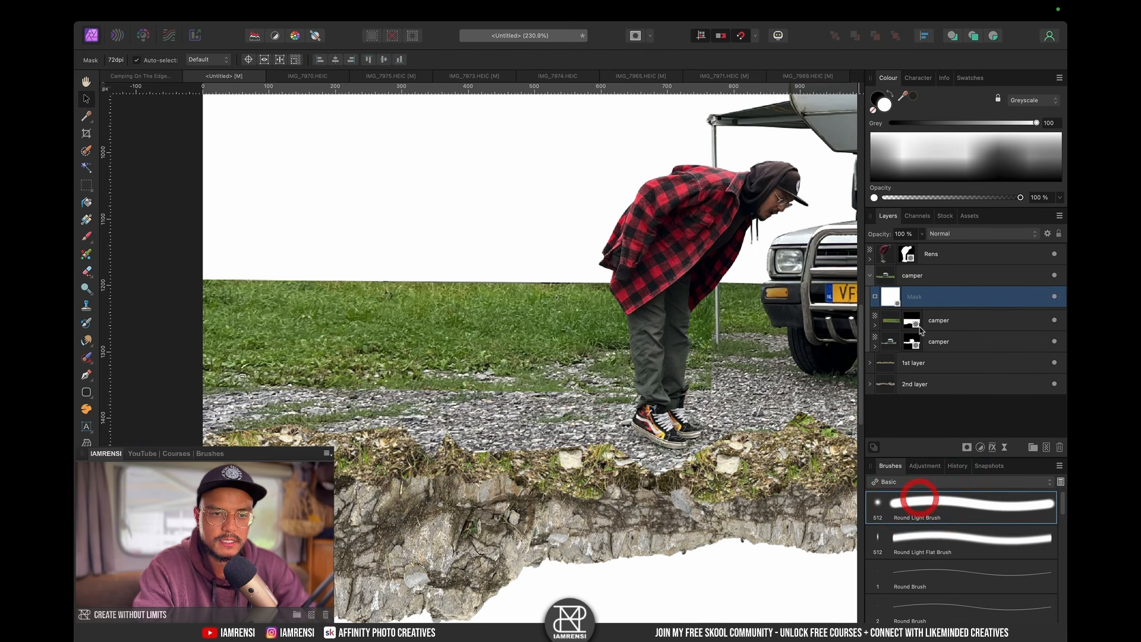
scroll(627, 394, up, 3)
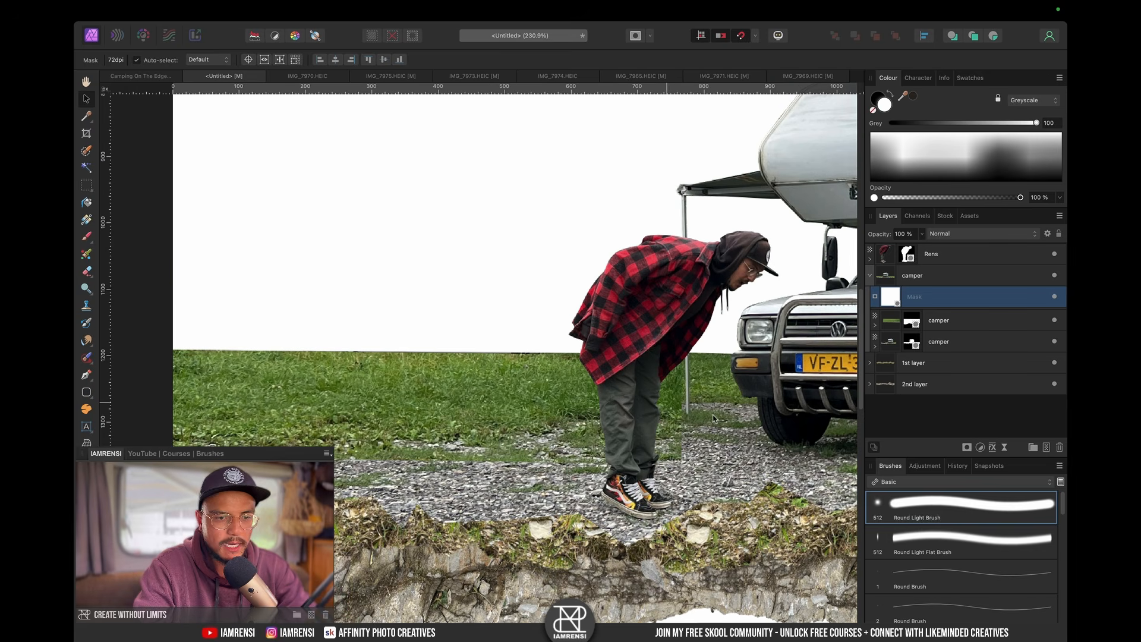
key(b)
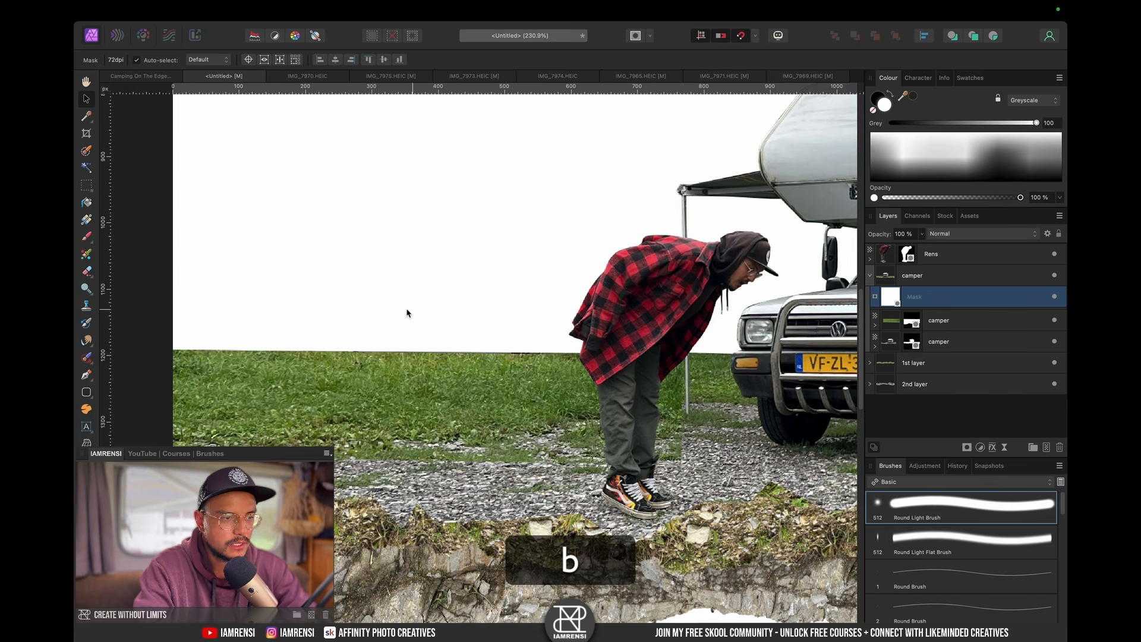
key(bracketleft)
key(bracketleft)
key(bracketleft)
key(bracketleft)
key(bracketright)
key(bracketright)
key(space)
mouse_move(308, 300)
mouse_down()
mouse_move(255, 347)
mouse_move(266, 359)
mouse_up()
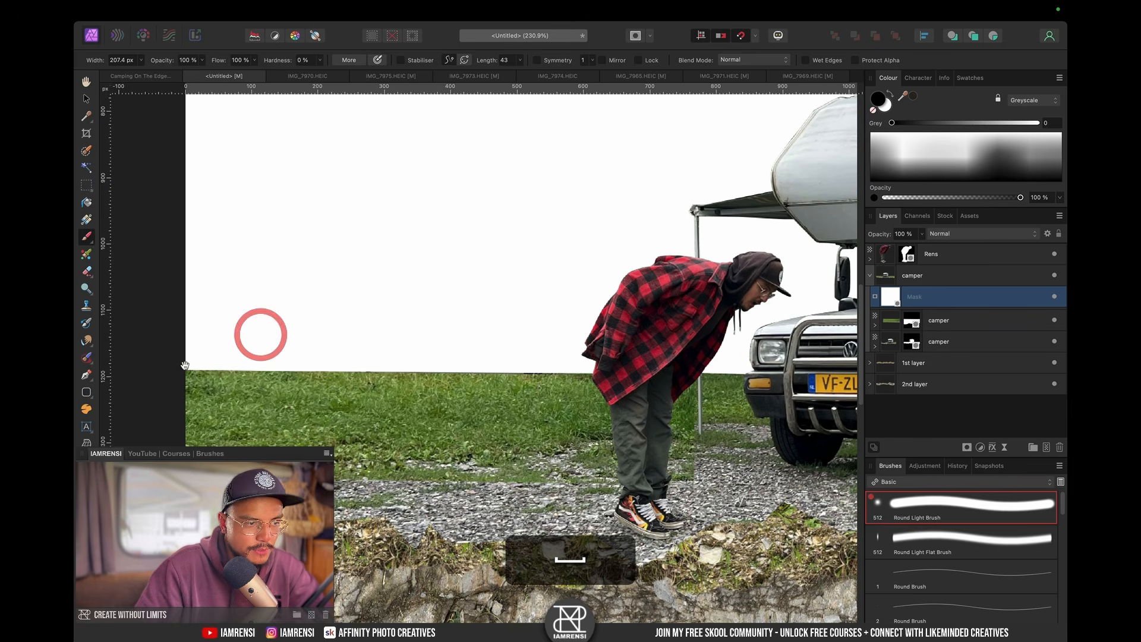
mouse_move(175, 365)
mouse_down()
mouse_move(230, 349)
mouse_move(501, 356)
mouse_move(591, 345)
mouse_up()
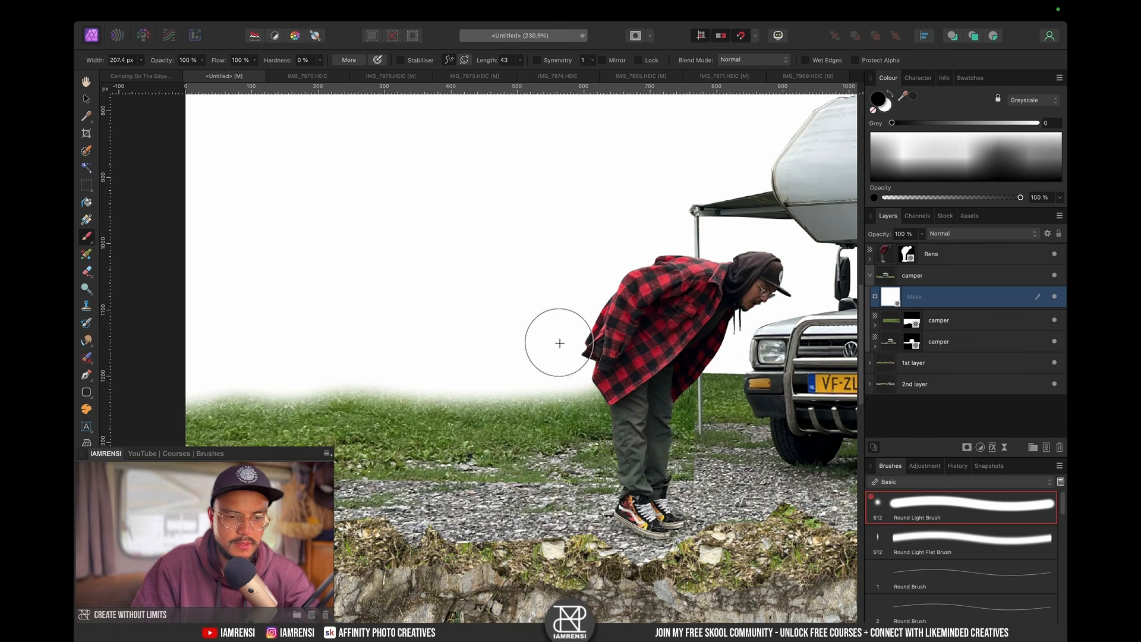
Step: Reduce the brush width to 92 px and outline the awning pole and the camper's front bumper with a polygonal freehand selection
key(bracketleft)
key(bracketleft)
key(bracketleft)
key(bracketleft)
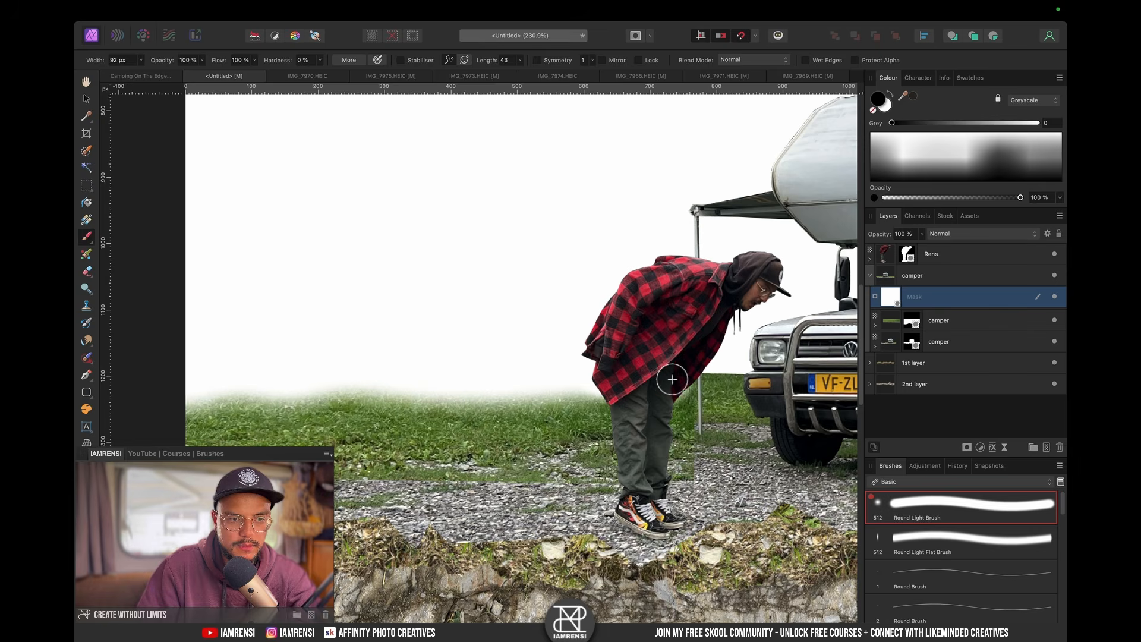
key(super+equal)
key(super+space)
drag(667, 379, 258, 346)
key(space)
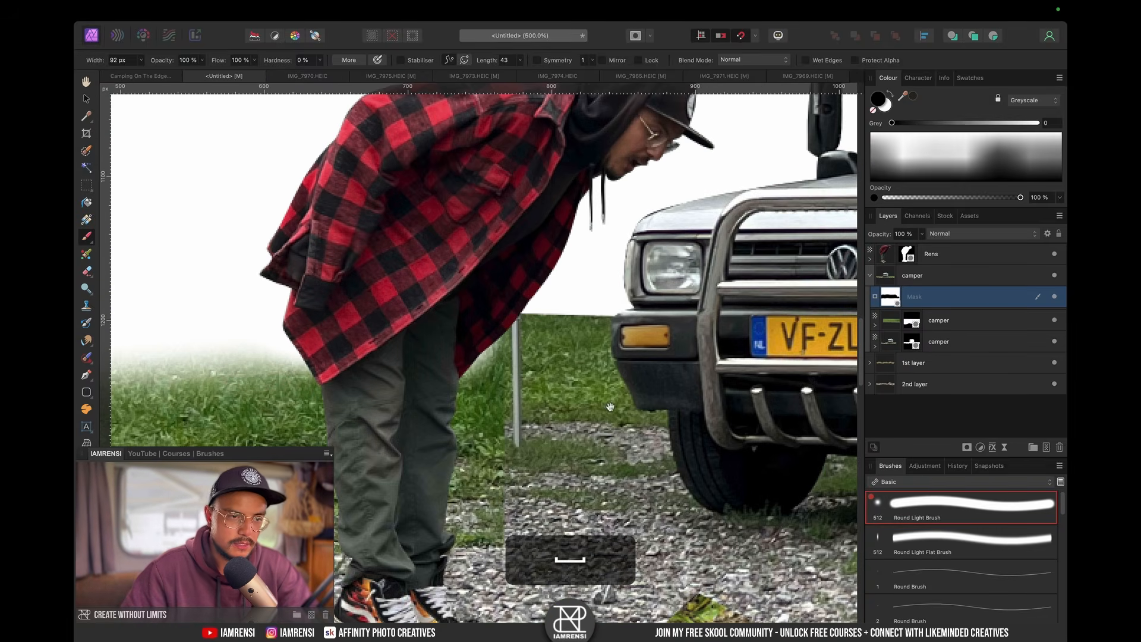
key(space)
key(l)
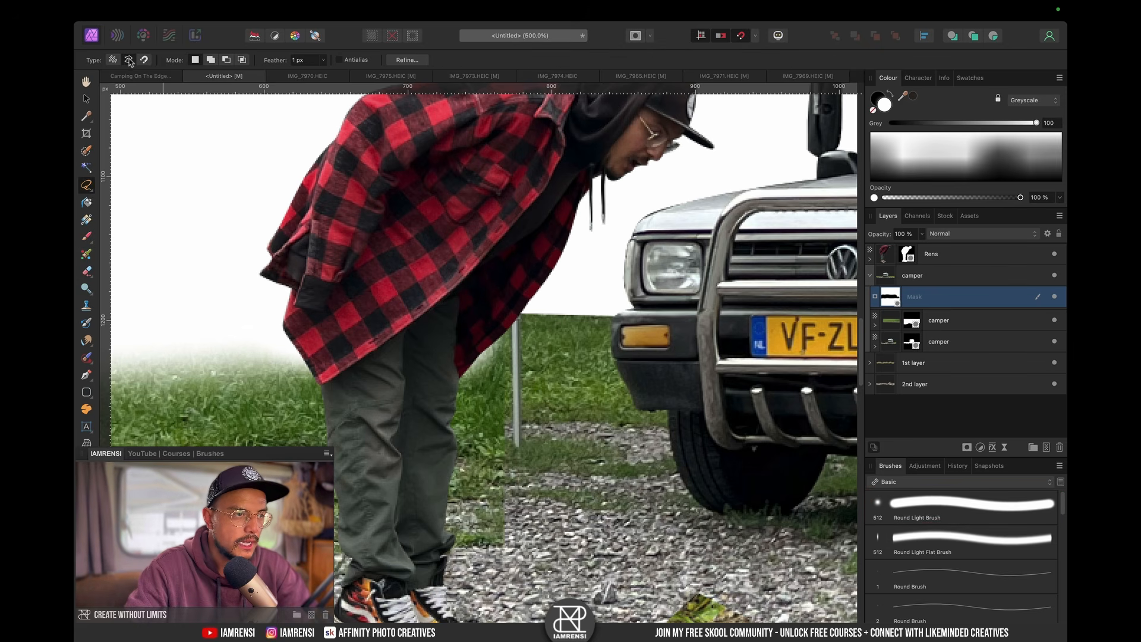
key(space)
drag(492, 334, 487, 322)
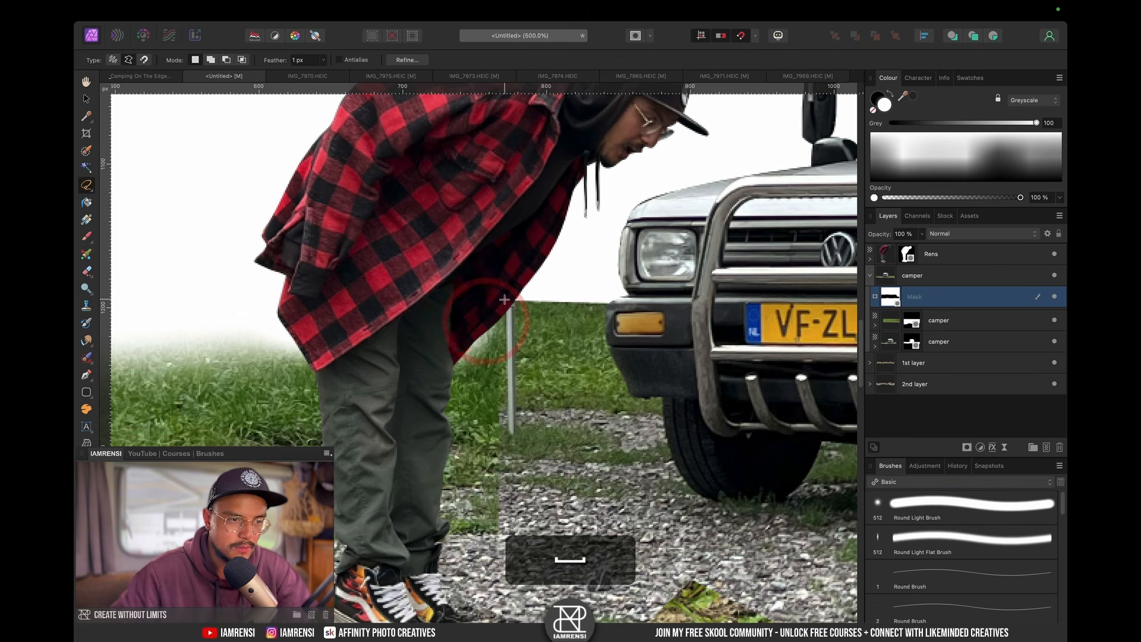
click(505, 301)
click(512, 434)
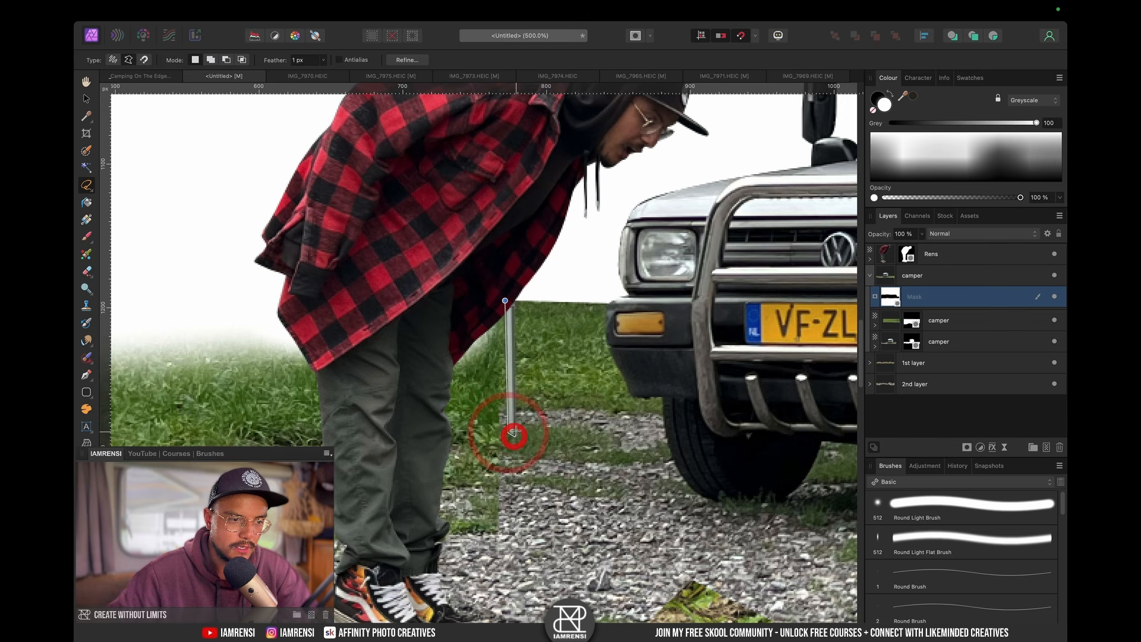
click(514, 299)
click(578, 291)
click(612, 300)
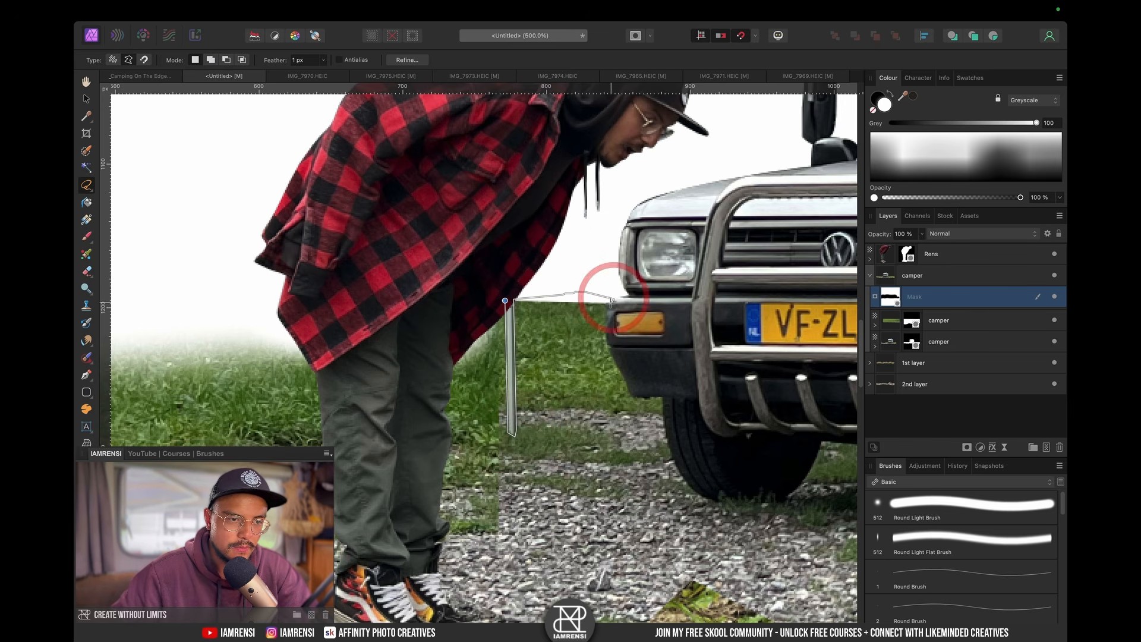
click(606, 340)
click(609, 348)
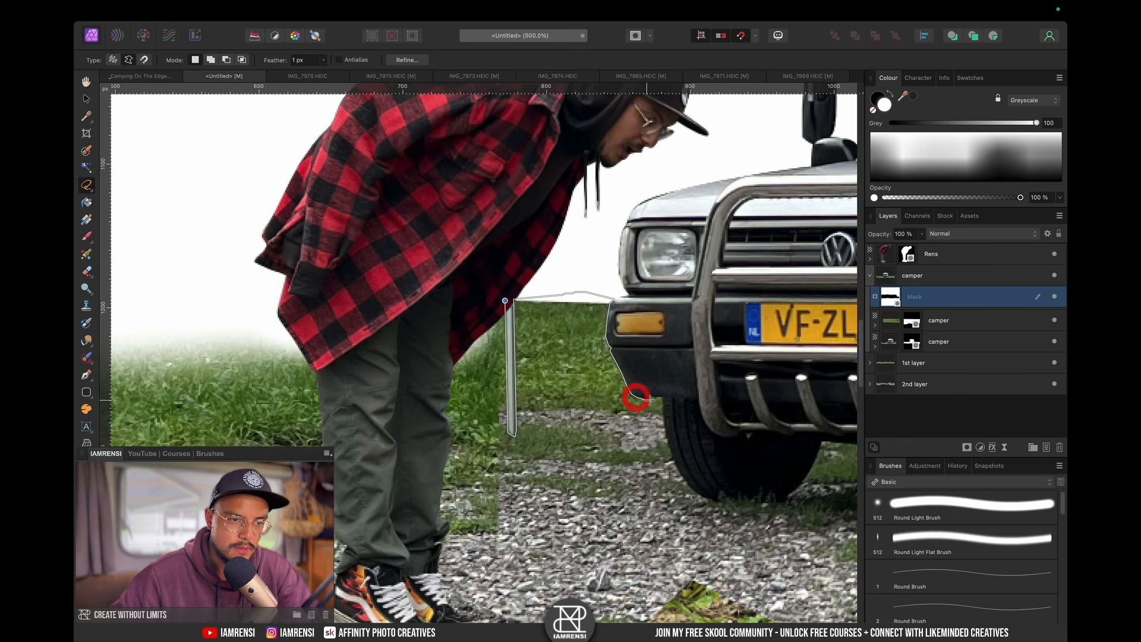
click(703, 228)
click(602, 208)
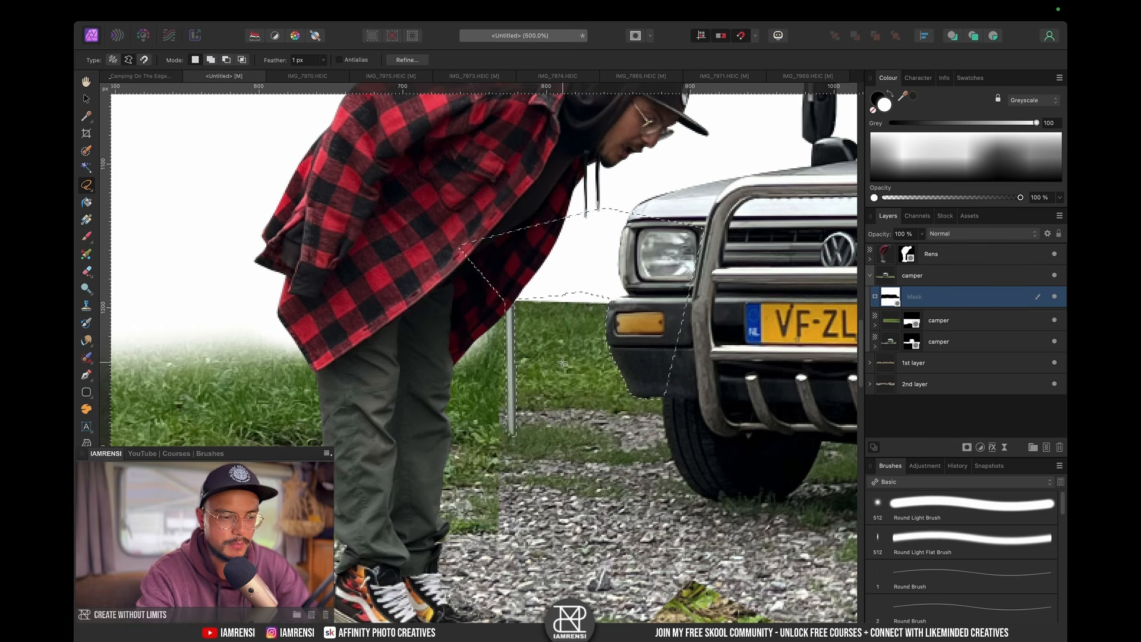
Step: Mask out the hard grass edge between the person and the camper with a 161 px black brush outside the selection, and deselect
key(super+shift+i)
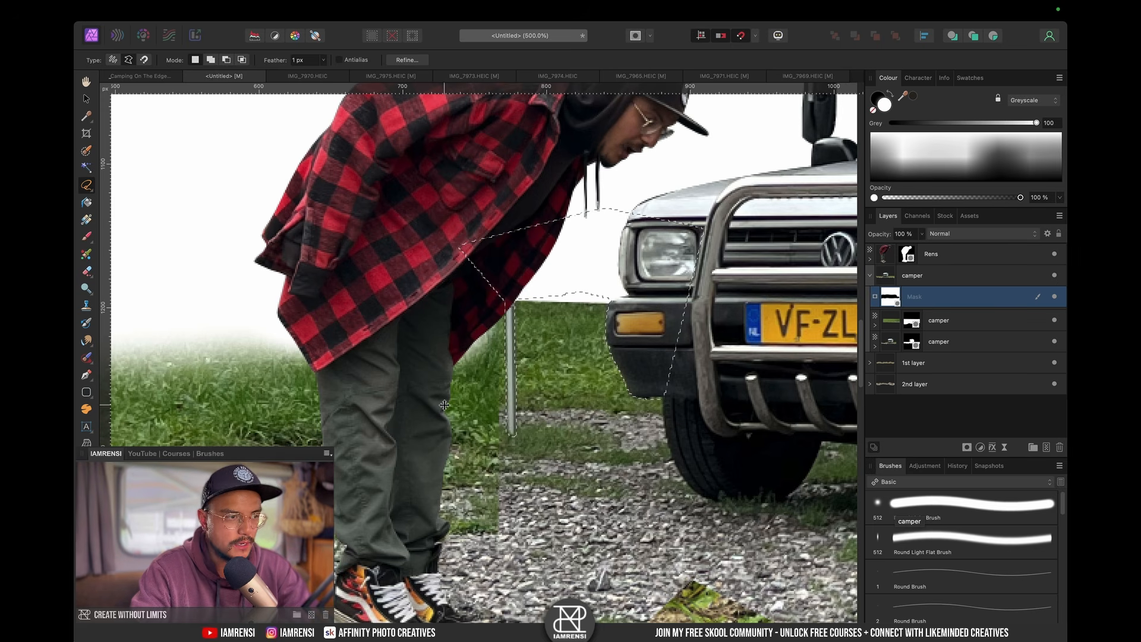
key(b)
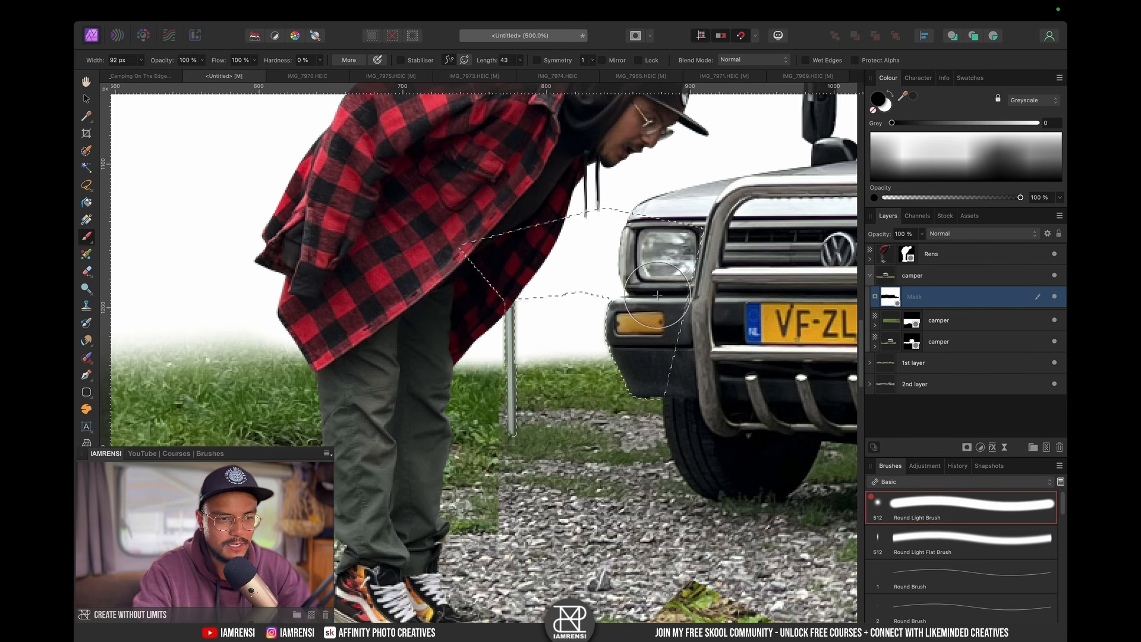
key(super+z)
key(bracketright)
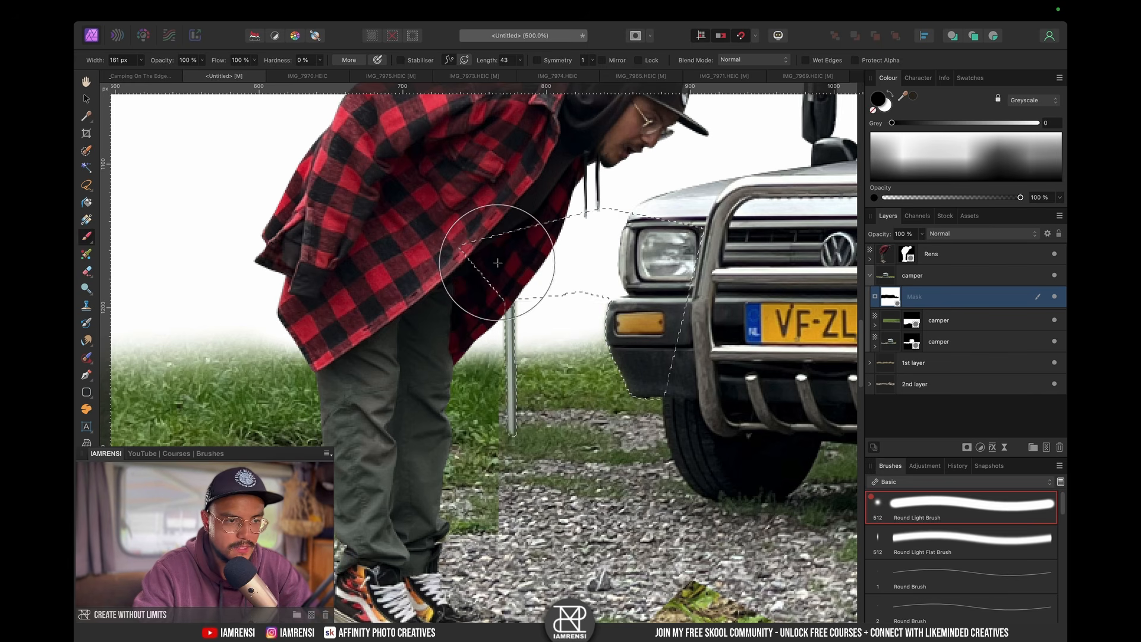
key(super+d)
Step: Outline the lower rear corner of the camper body with a polygonal freehand selection
scroll(653, 309, right, 15)
scroll(677, 307, right, 8)
key(l)
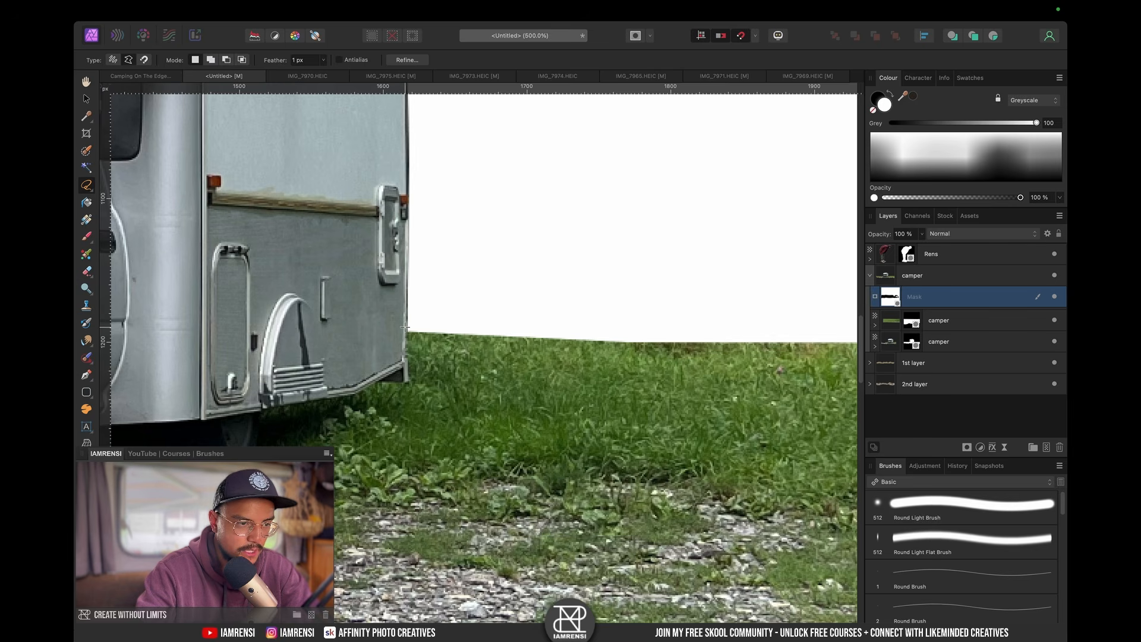
click(406, 325)
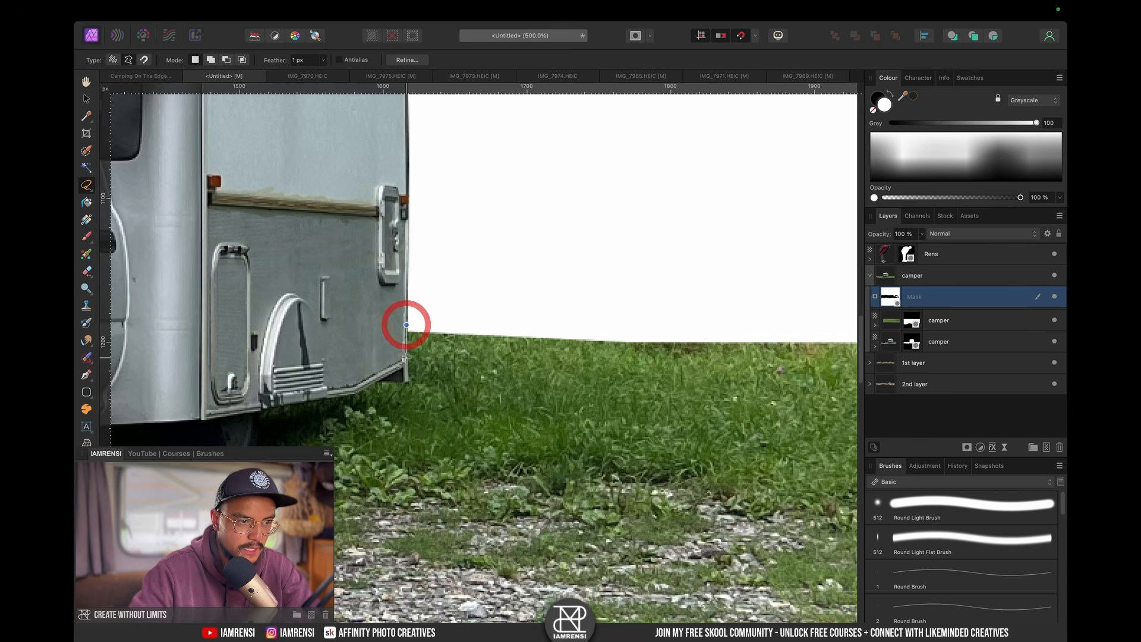
key(space)
drag(428, 303, 427, 301)
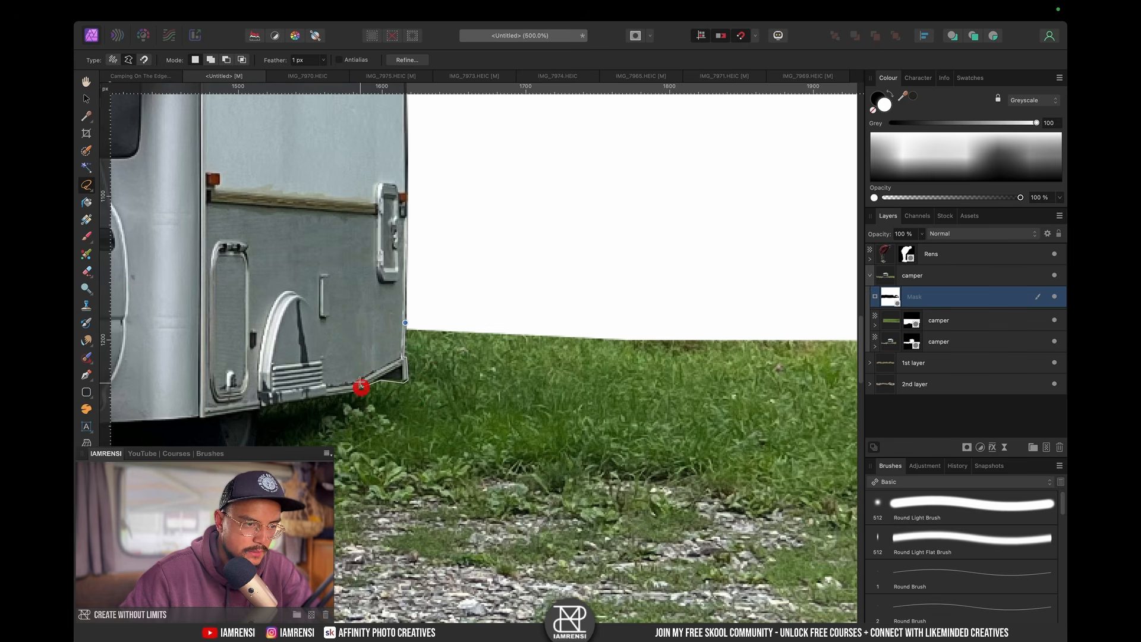
click(362, 256)
double_click(412, 251)
key(space)
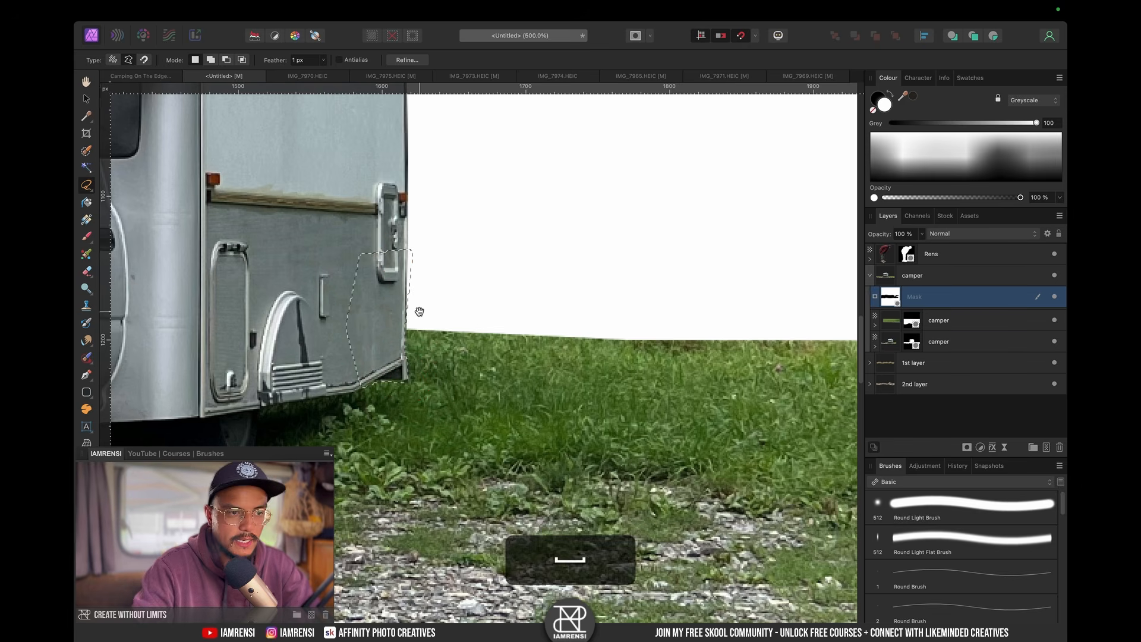
Step: Invert the selection and soften the grass edge from the camper's rear to the canvas's right edge with a 98.8 px black brush
key(super+shift+i)
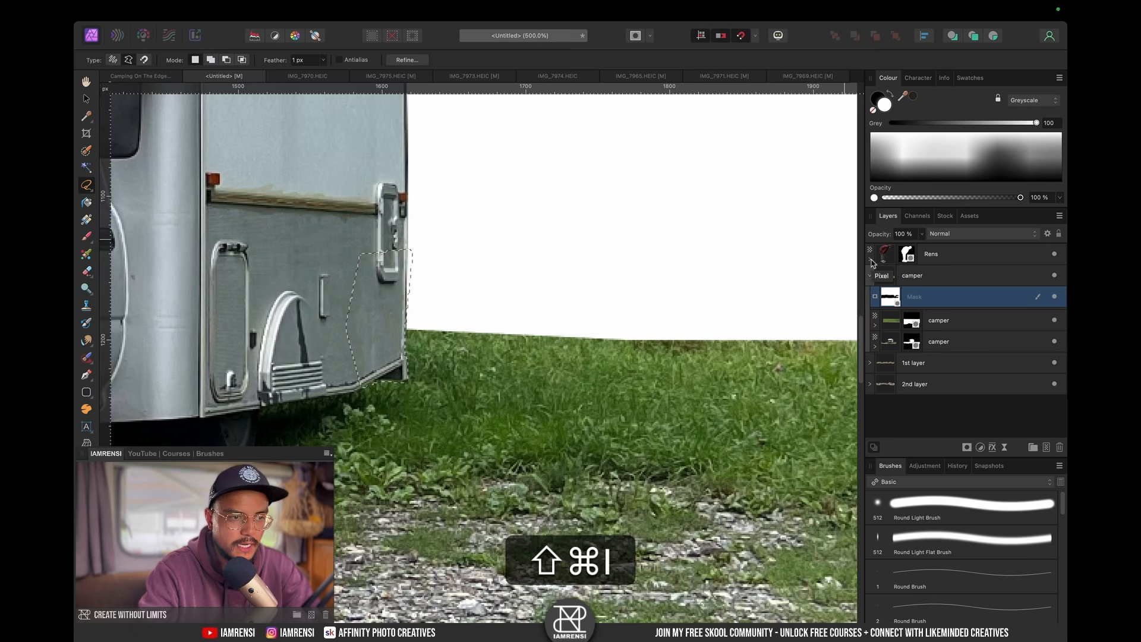
scroll(582, 335, up, 1)
key(b)
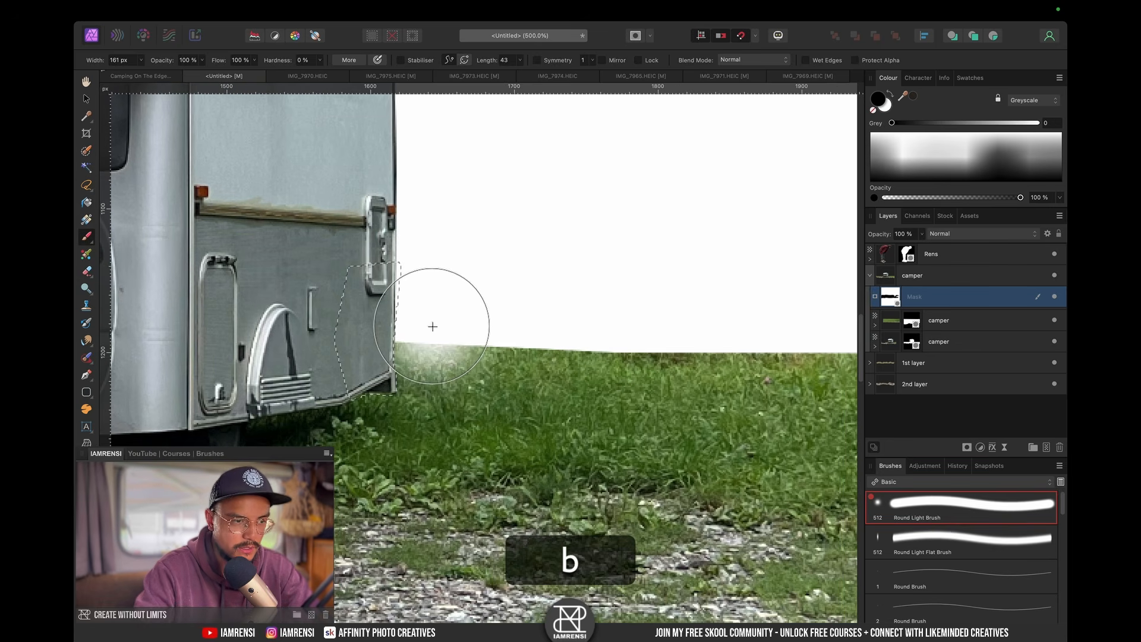
key(bracketleft)
key(bracketleft)
key(bracketleft)
mouse_move(433, 322)
mouse_down()
mouse_move(426, 331)
mouse_move(518, 327)
mouse_move(408, 333)
mouse_move(779, 339)
mouse_up()
key(space)
drag(621, 303, 357, 272)
mouse_move(455, 305)
mouse_down()
mouse_move(660, 307)
mouse_move(542, 291)
mouse_up()
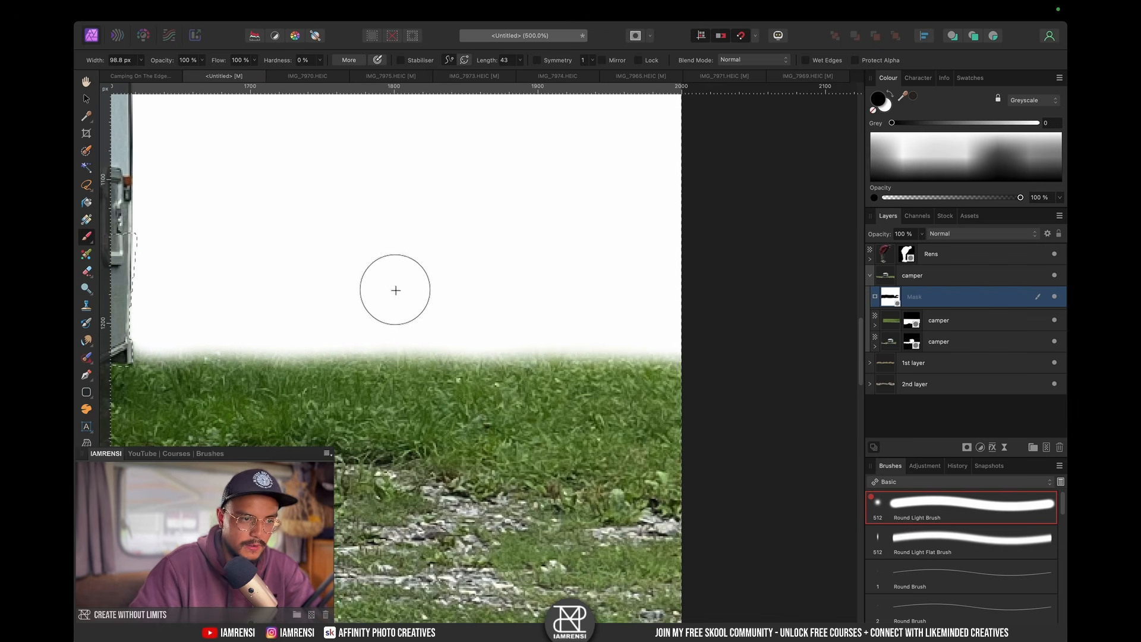
key(super+0)
key(super+d)
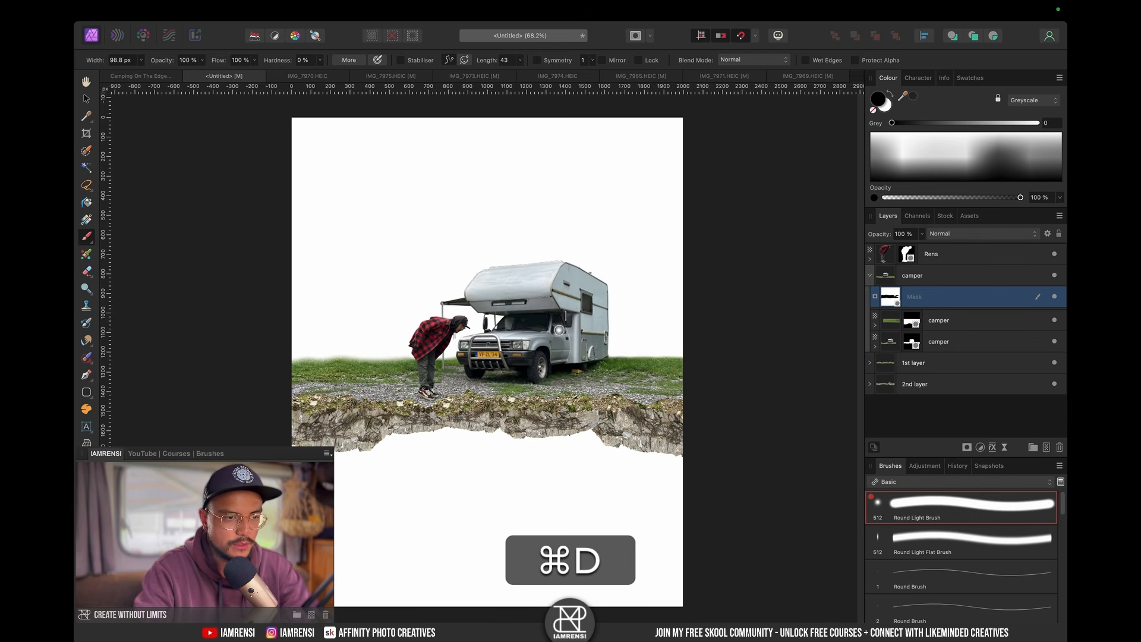
Step: Choose the grass-3 brush from the IAMRENSI Nature Brushes and reduce its width to 190.7 px
scroll(371, 365, up, 3)
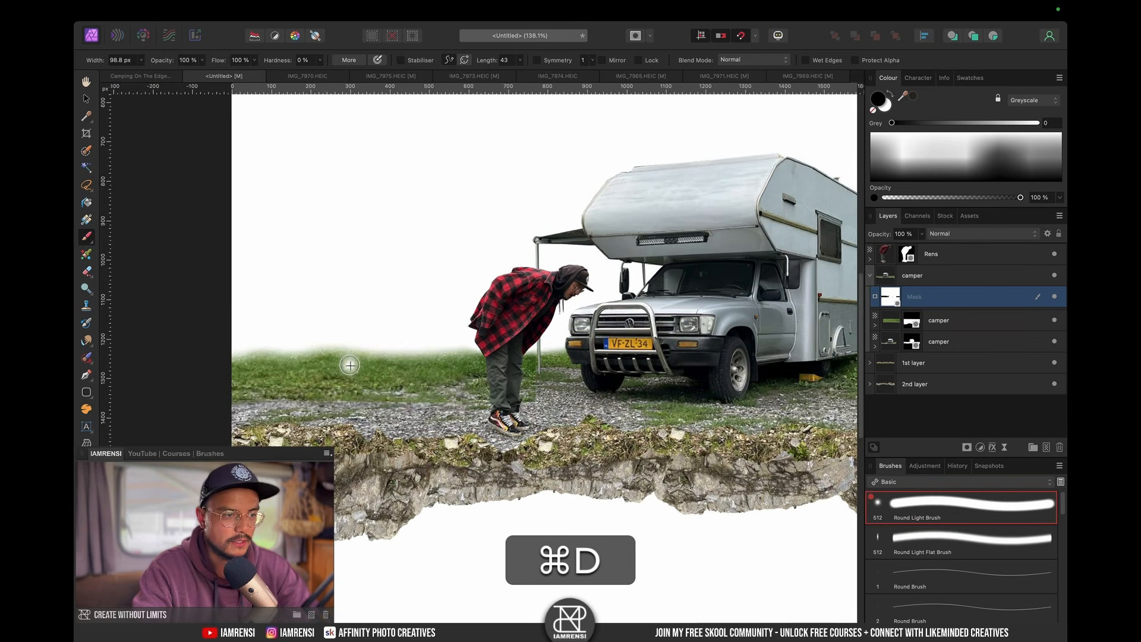
click(899, 480)
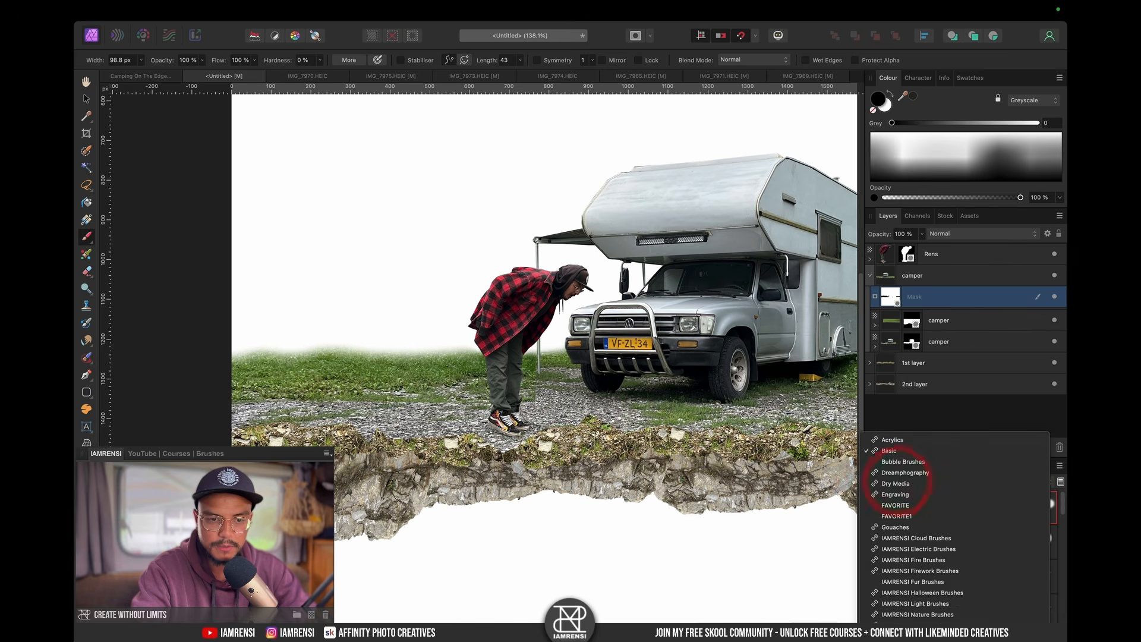
click(937, 562)
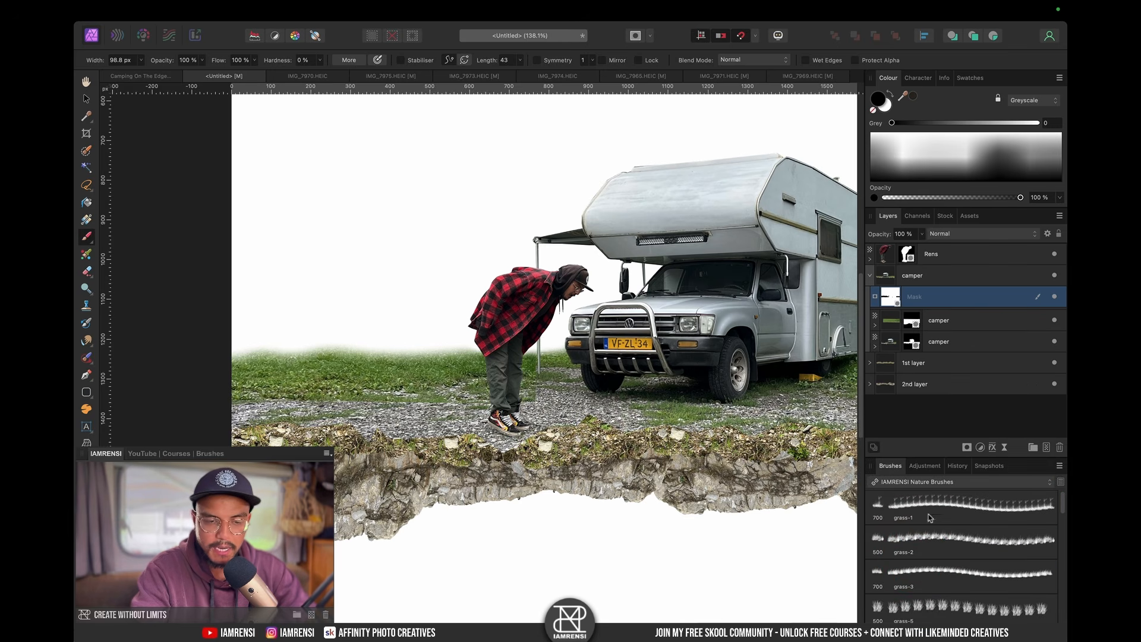
click(920, 573)
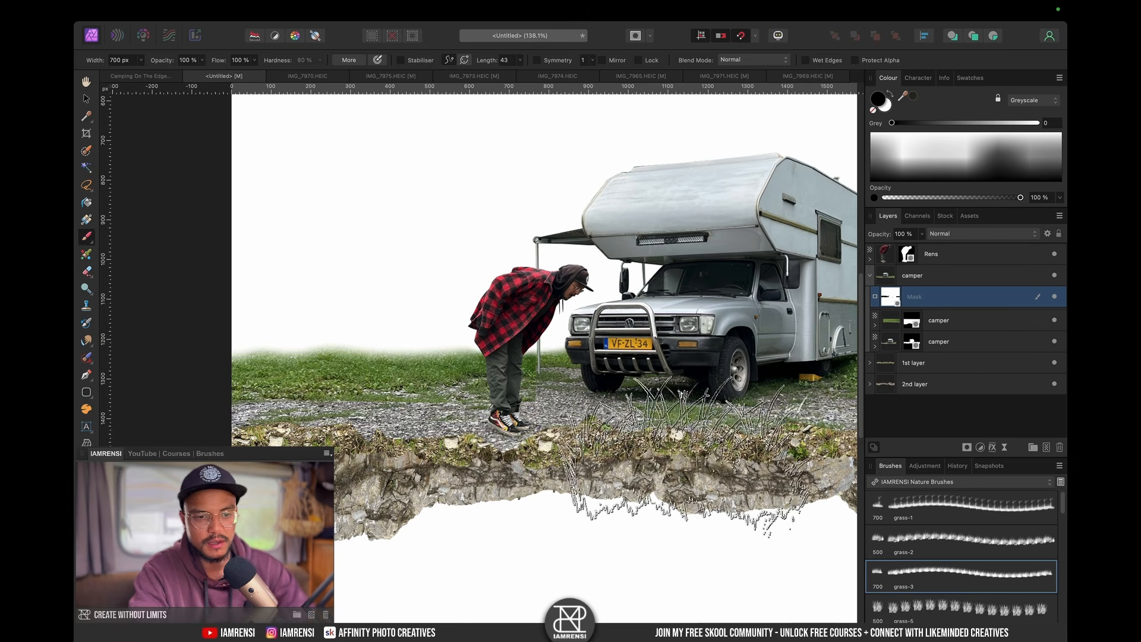
key(bracketleft)
key(bracketleft)
key(bracketleft)
key(bracketleft)
key(bracketleft)
key(bracketleft)
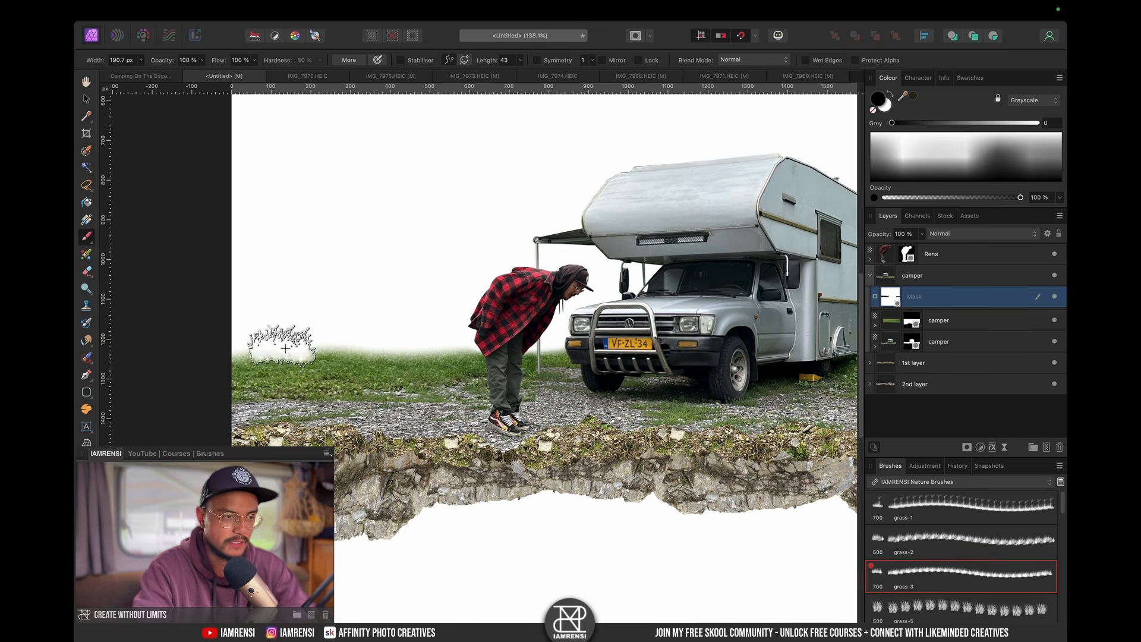
Step: Switch to white and restore grass blades along the soft edge left of the person with the grass-3 brush at 97.3 px
key(x)
scroll(268, 355, up, 5)
key(bracketleft)
key(bracketleft)
key(bracketleft)
key(bracketleft)
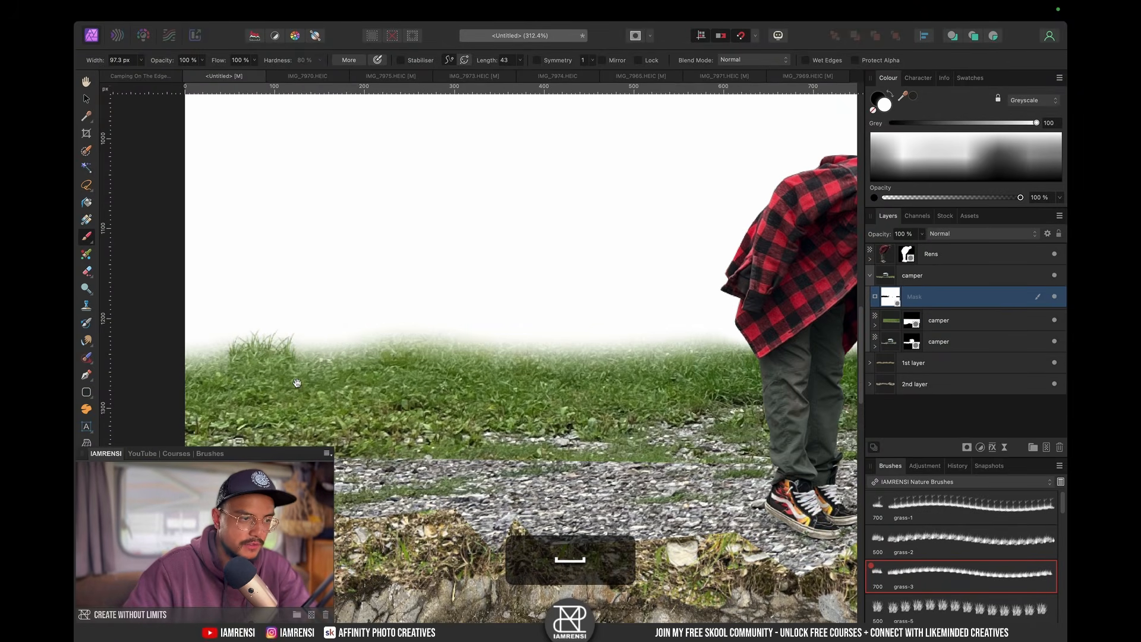
drag(304, 391, 285, 402)
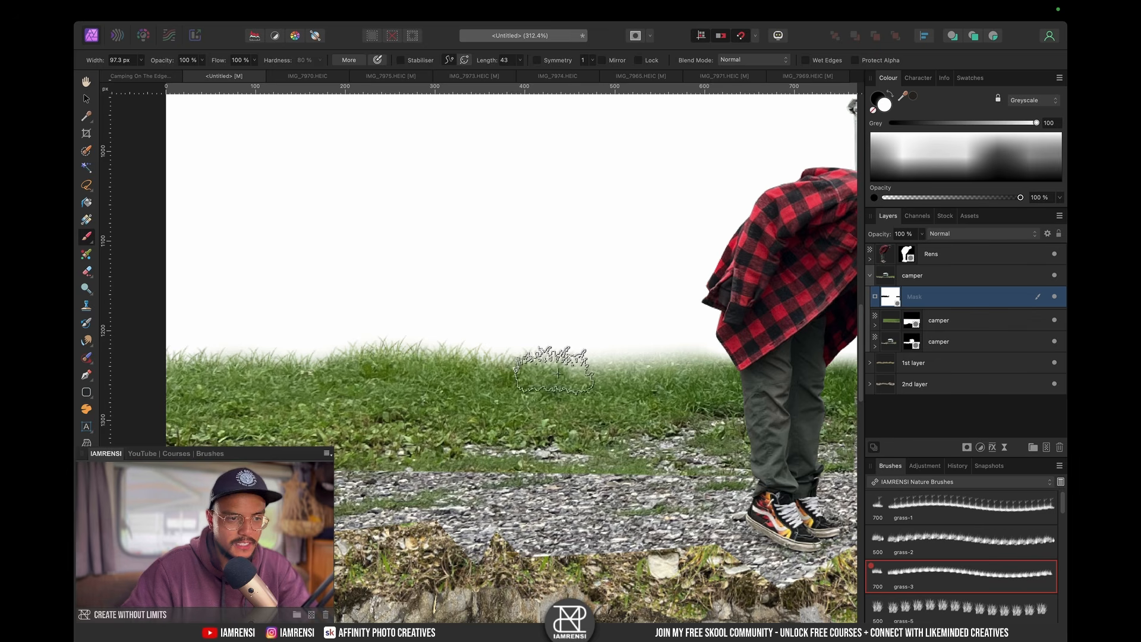
Step: Add finer blades to the grass edge left of the person with the grass-2 brush at 71.1 px
click(922, 545)
key(bracketleft)
key(bracketleft)
key(bracketleft)
key(bracketleft)
key(bracketleft)
key(bracketleft)
key(bracketleft)
key(bracketleft)
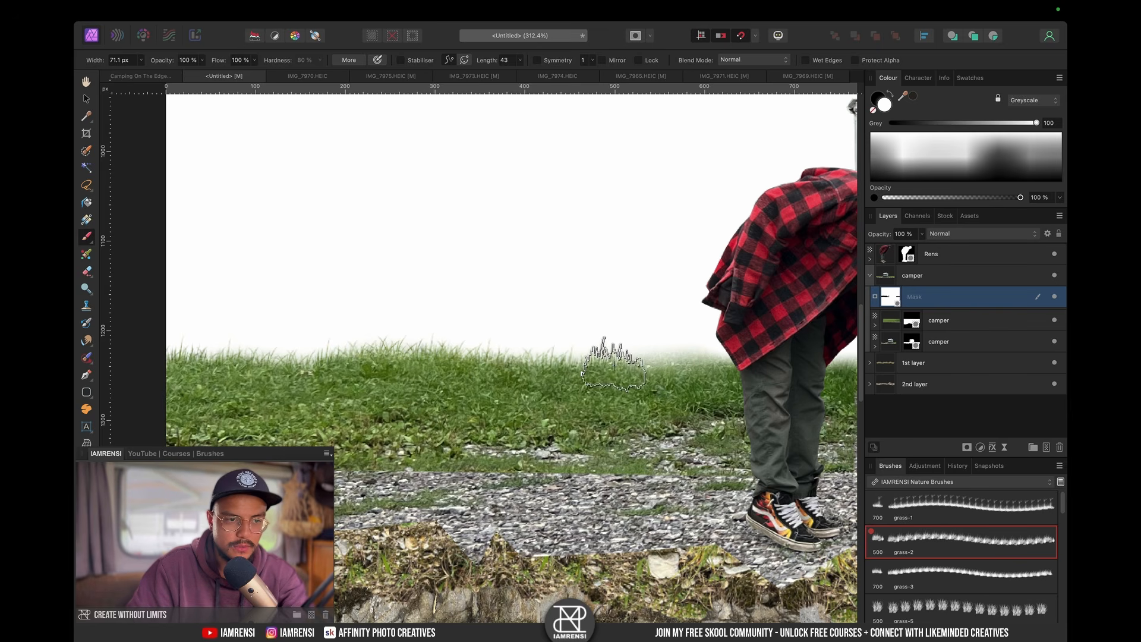
Step: Paint varied blades into the grass edge left of the person with the grass-5 brush reduced to 83.7 px
scroll(921, 571, down, 2)
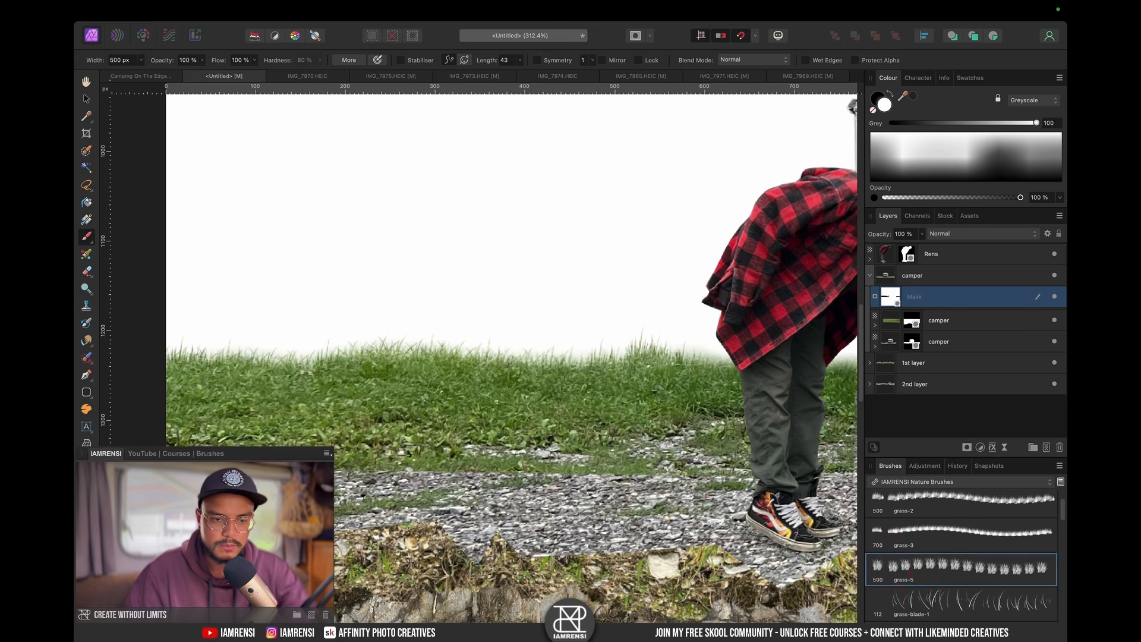
key(bracketleft)
key(bracketleft)
key(bracketleft)
key(bracketleft)
key(bracketleft)
key(bracketleft)
key(bracketleft)
key(bracketleft)
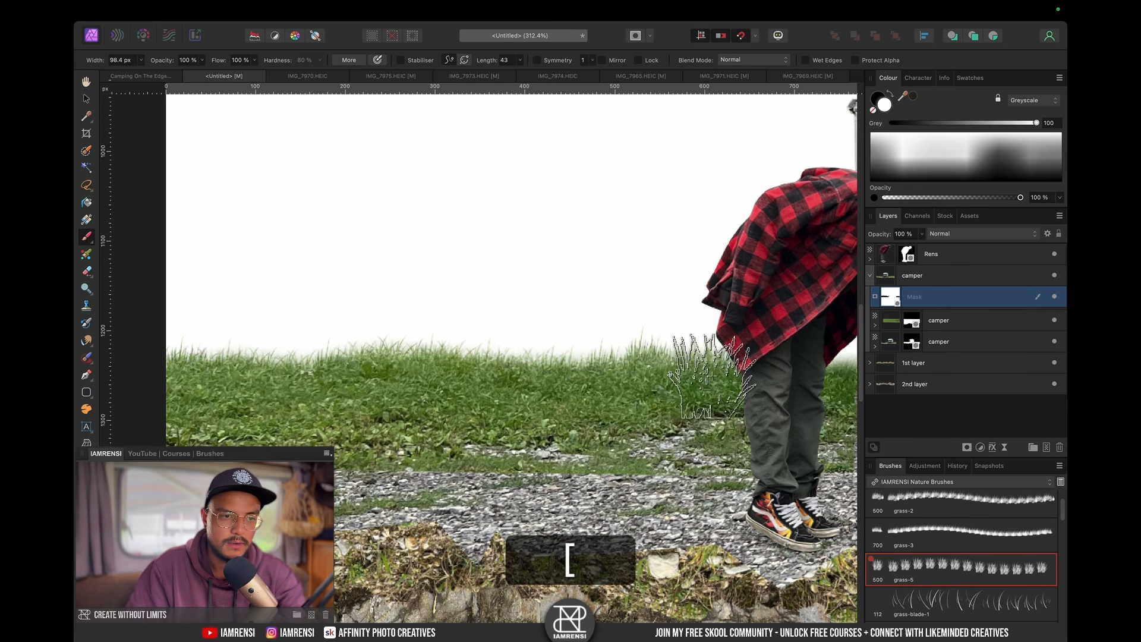
key(bracketleft)
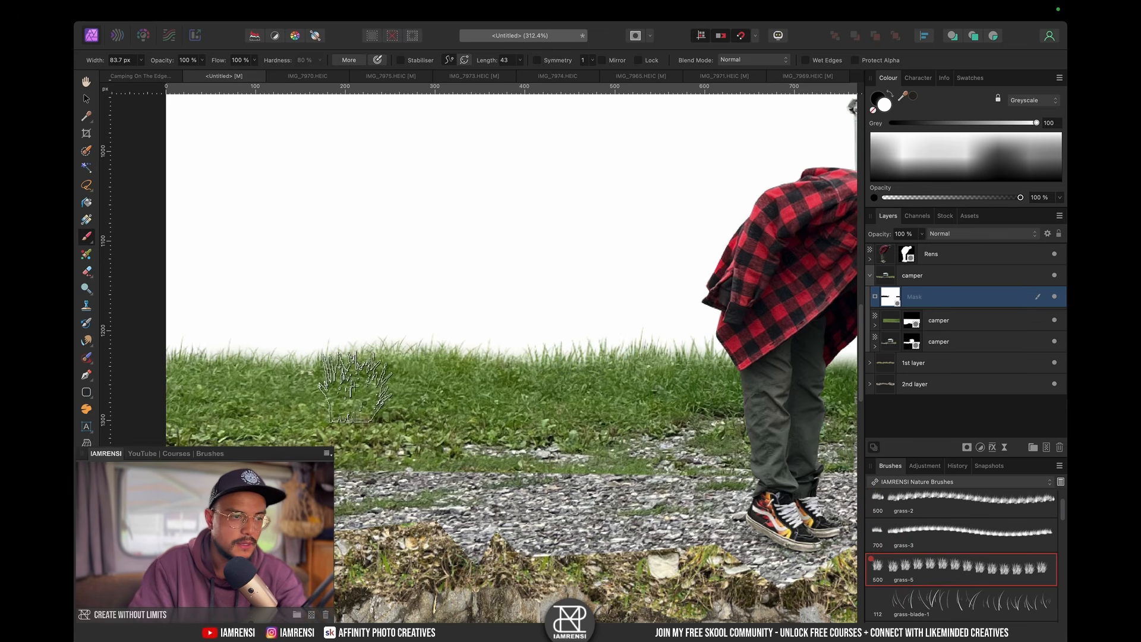
key(space)
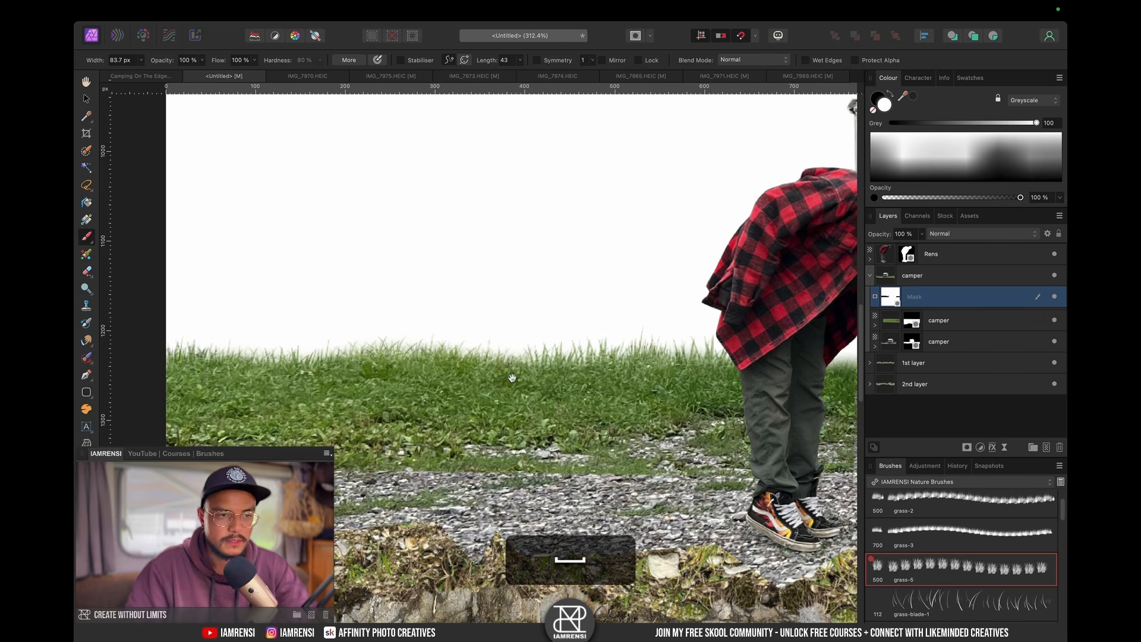
Step: Reduce the brush to 43.7 px and paint grass blades between the person and the camper's front bumper
drag(820, 375, 533, 410)
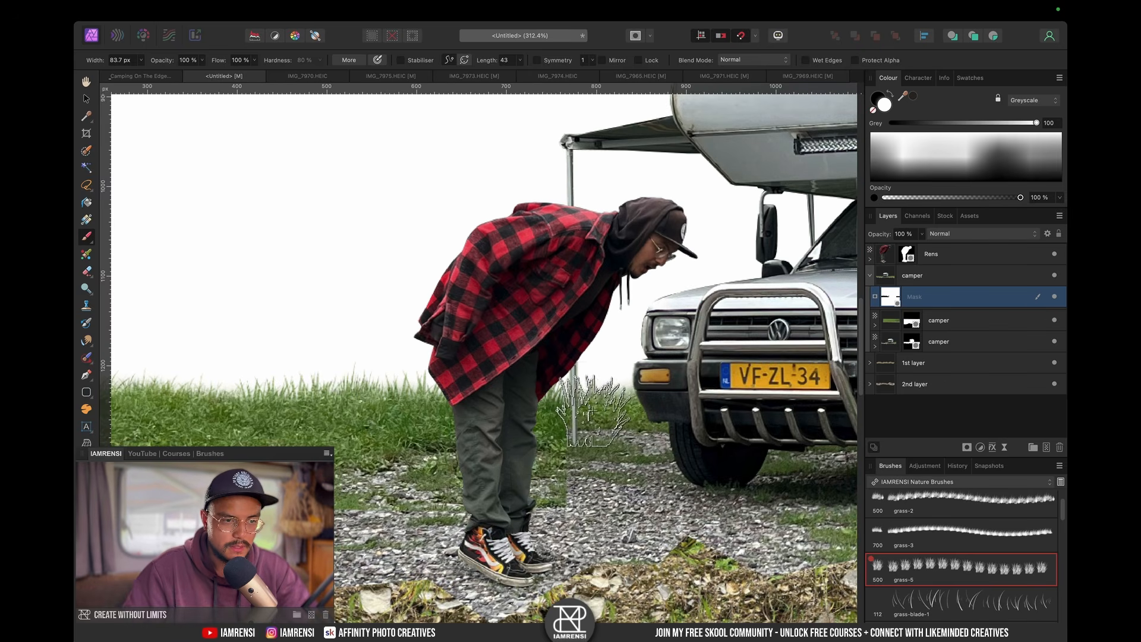
key(bracketleft)
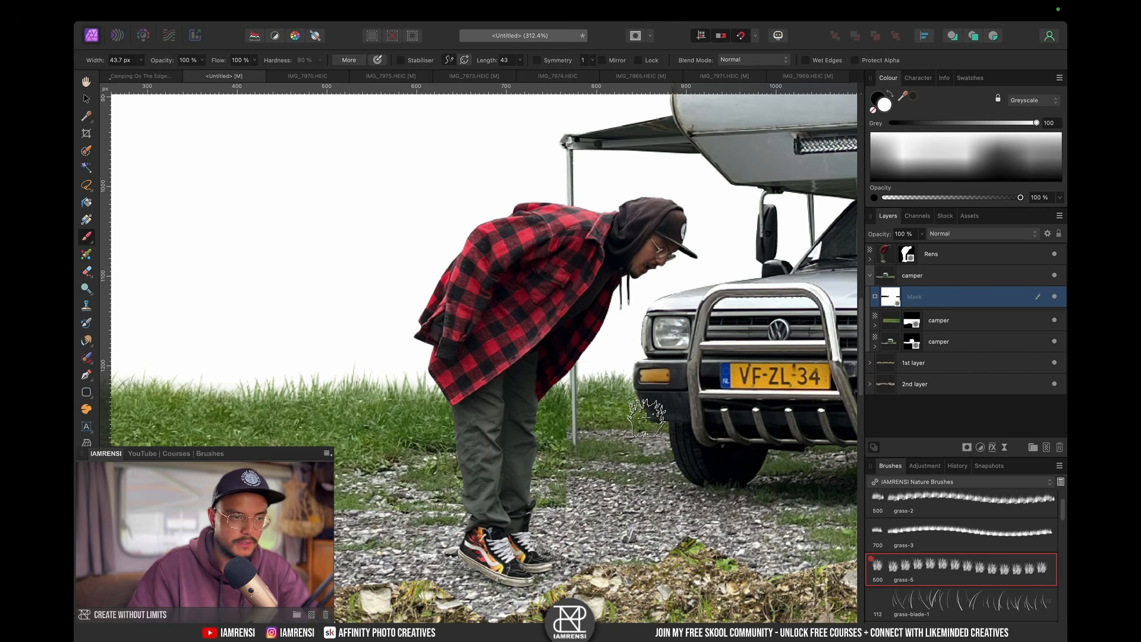
key(space)
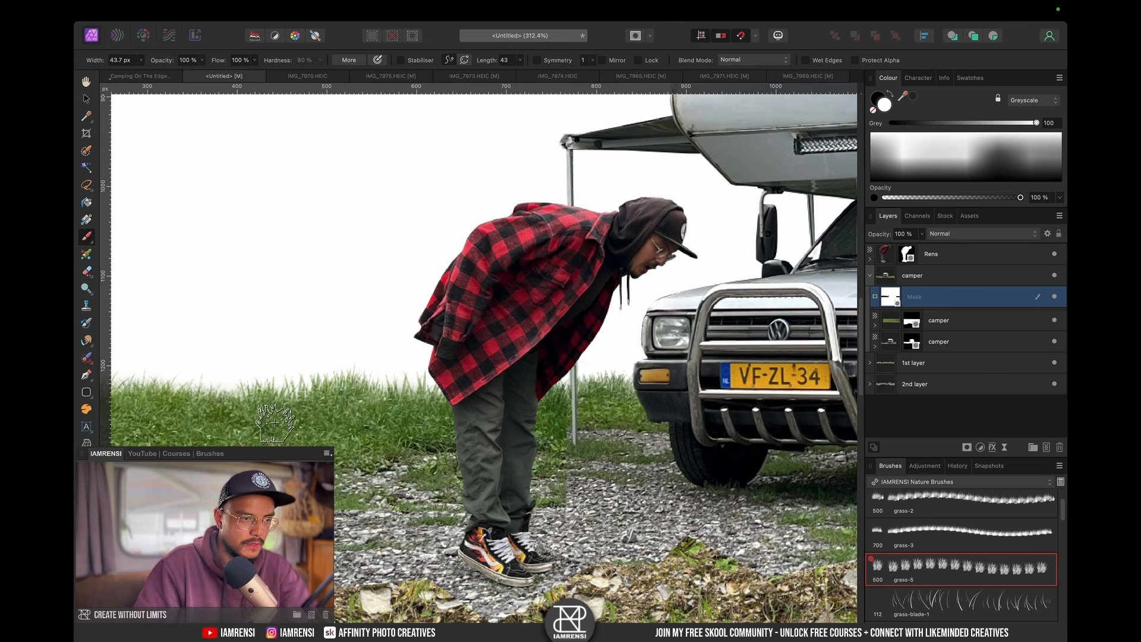
Step: Paint grass-5 blades from the camper's rear to the canvas's right edge and undo the last stroke
key(space)
drag(564, 446, 233, 477)
drag(797, 473, 176, 423)
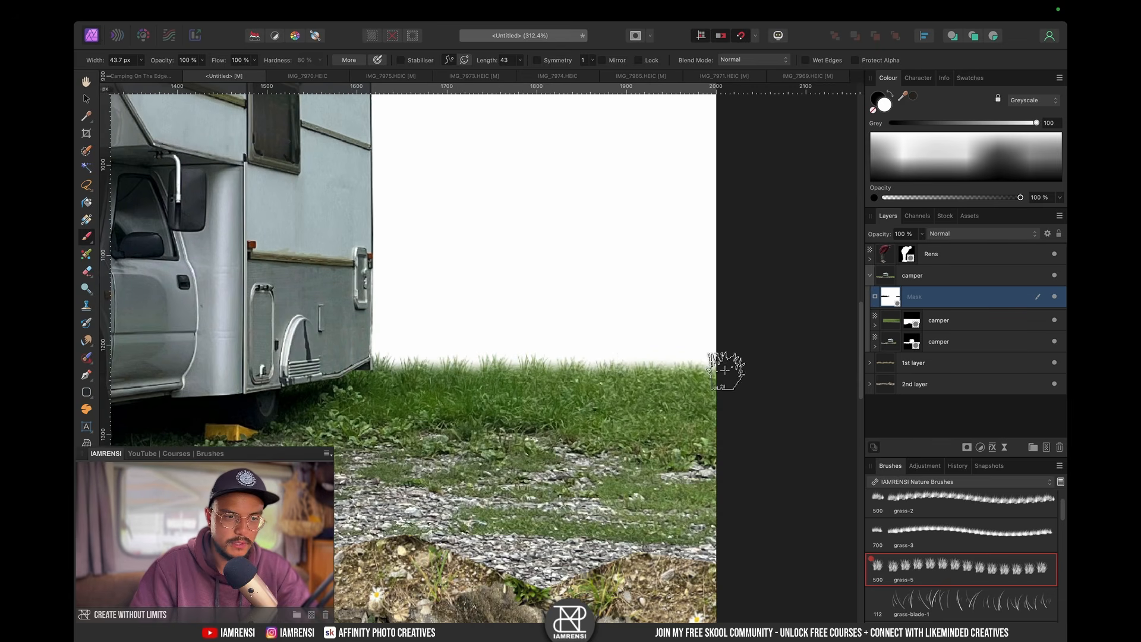
key(super+z)
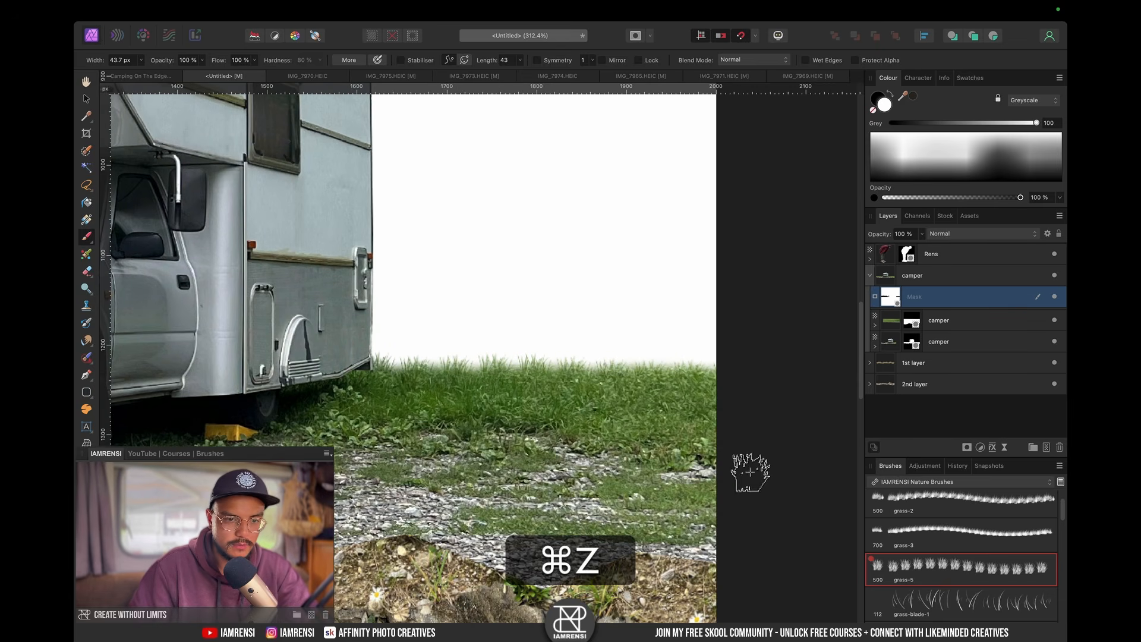
Step: Add grass blades along the edge behind the camper with the grass-3 brush reduced to 88.9 px
click(924, 541)
key(bracketleft)
key(bracketleft)
key(bracketleft)
key(bracketleft)
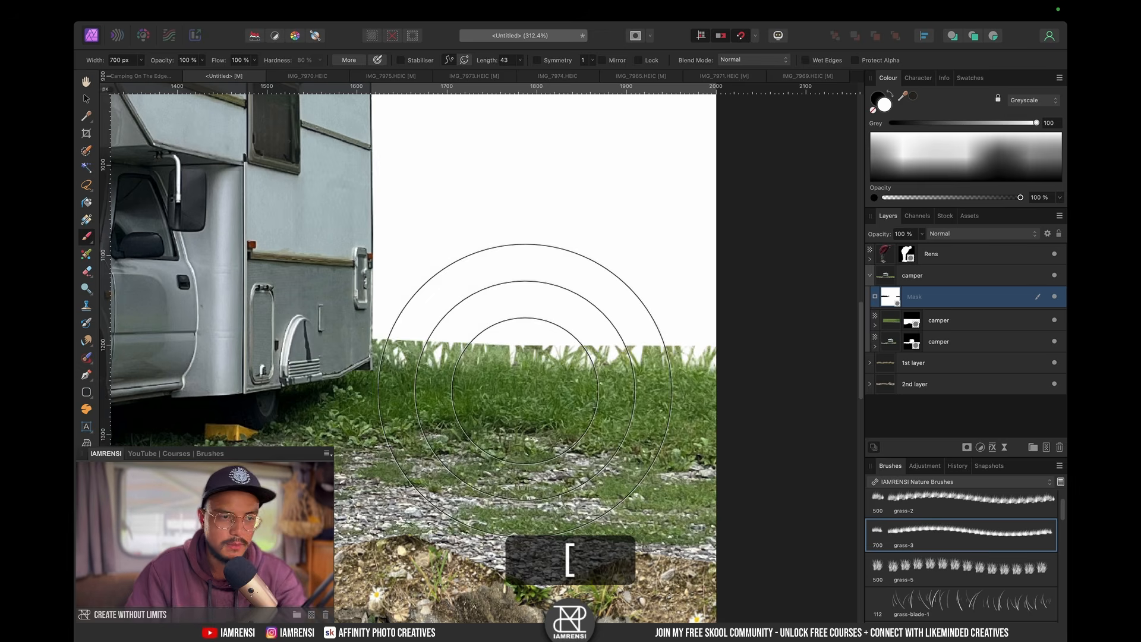
key(bracketleft)
key(bracketleft)
key(bracketleft)
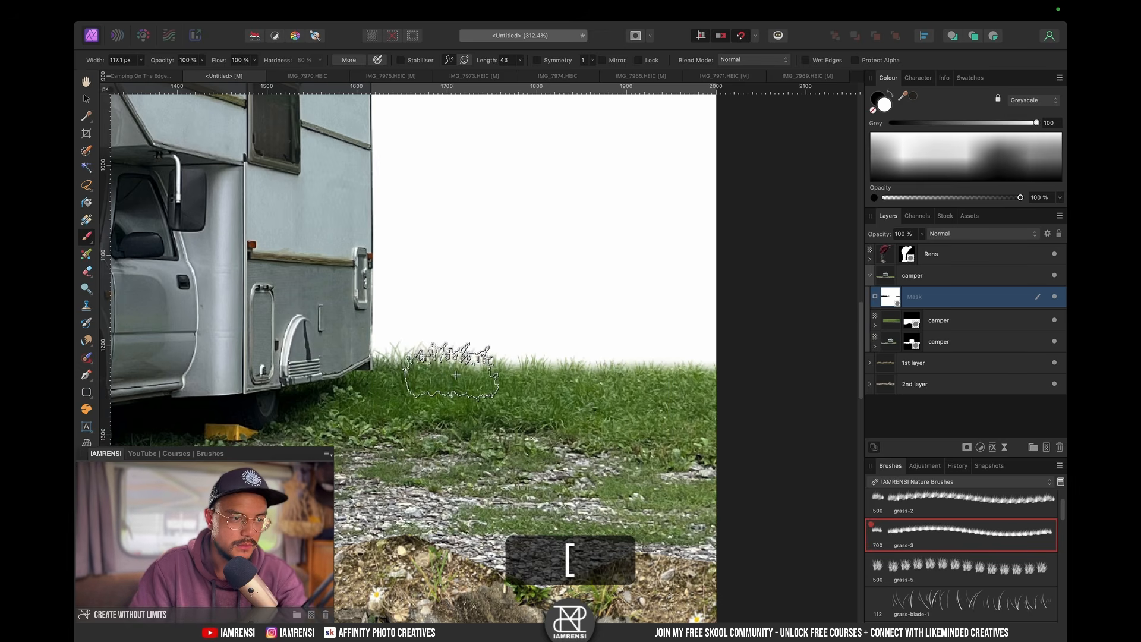
key(bracketright)
key(bracketleft)
key(bracketleft)
key(bracketleft)
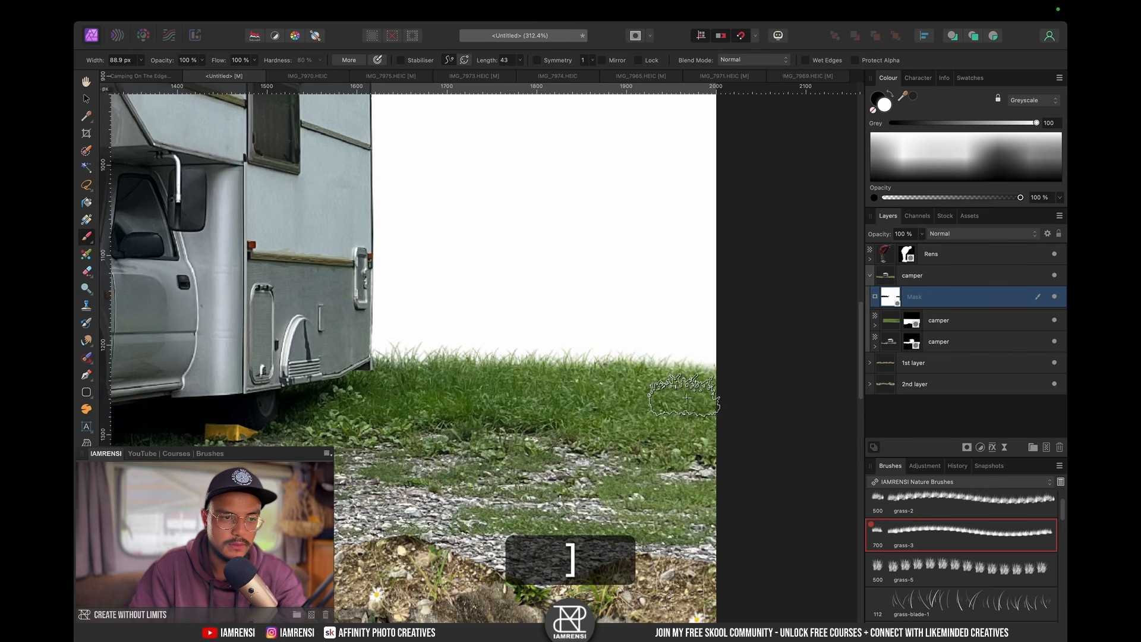
Step: Undo the last stroke and restore blades near the canvas's right edge with the grass-3 brush at 112.3 px
key(super+z)
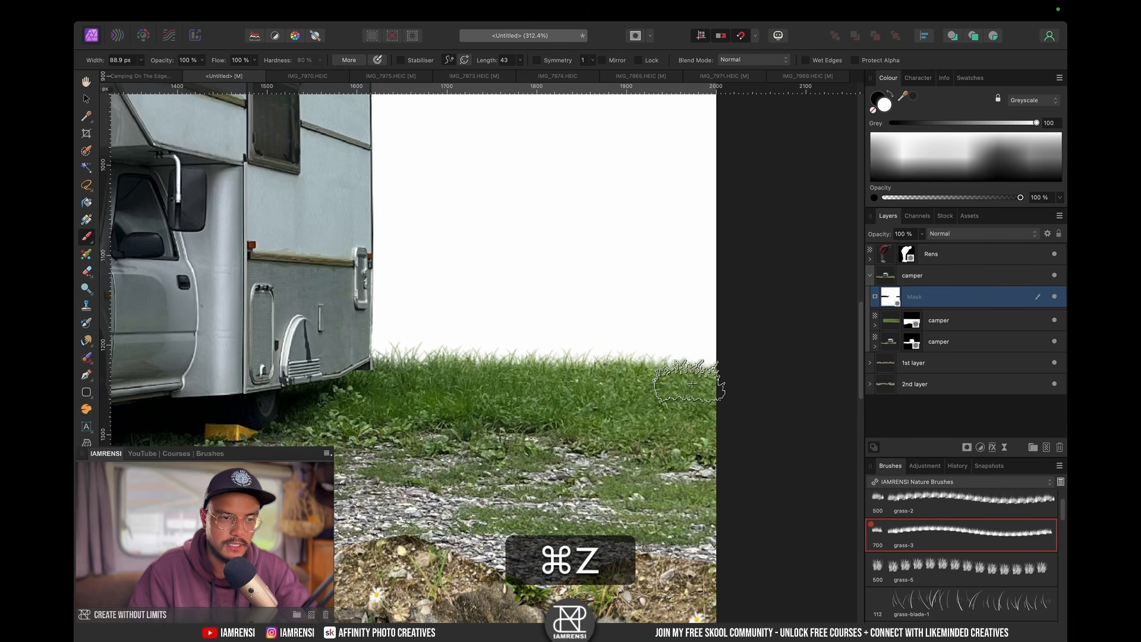
key(bracketright)
key(bracketright)
key(bracketright)
key(bracketright)
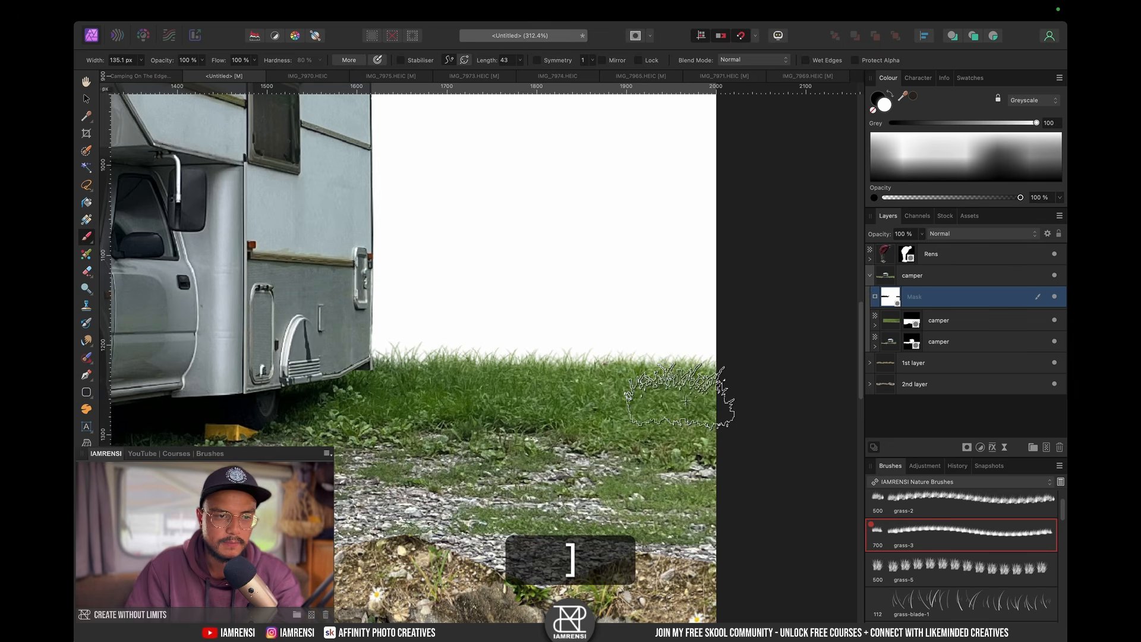
key(bracketleft)
key(bracketleft)
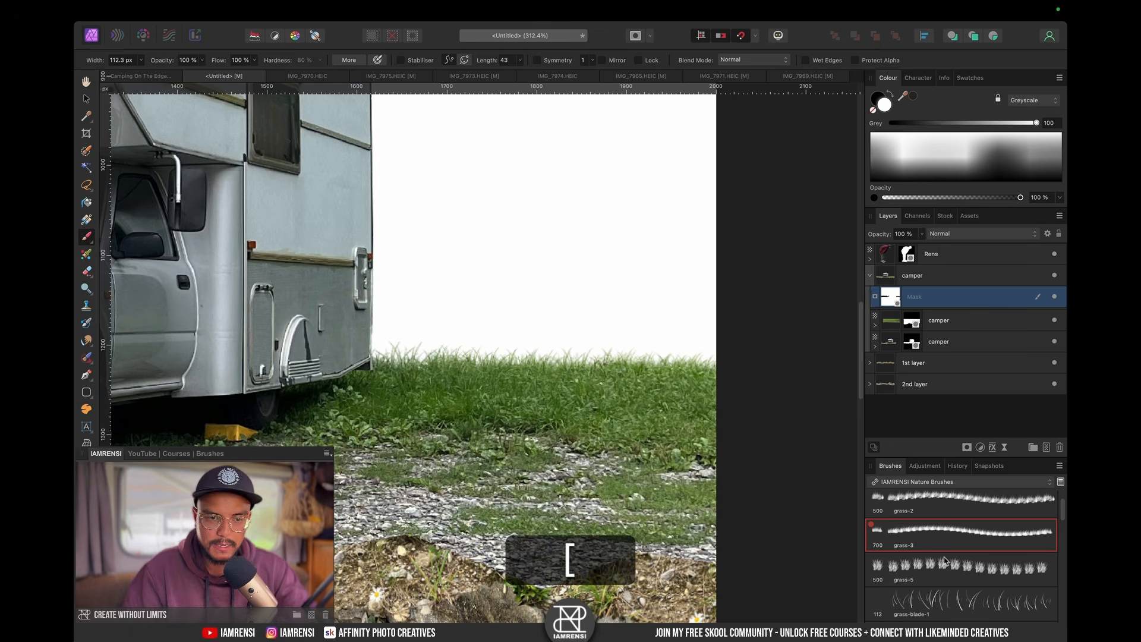
Step: Refine the grass edge near the canvas's right side with the grass-2 brush reduced to 60.5 px
click(943, 515)
key(bracketleft)
key(bracketleft)
key(bracketleft)
key(bracketleft)
key(bracketleft)
key(bracketleft)
key(bracketleft)
key(bracketleft)
key(bracketleft)
key(bracketleft)
key(bracketleft)
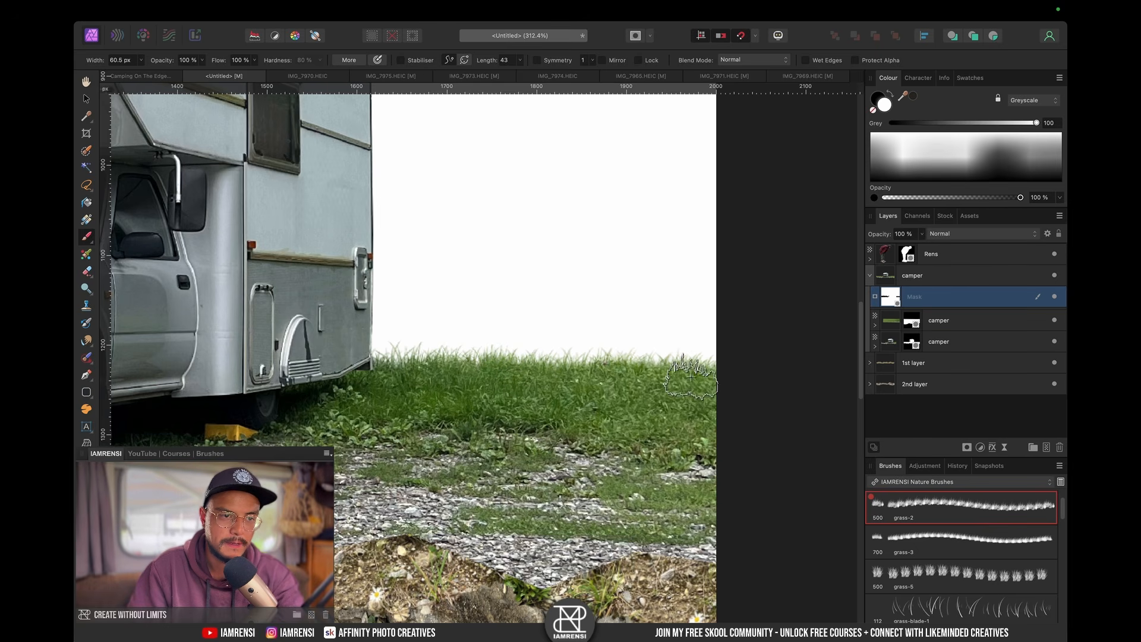
key(super+0)
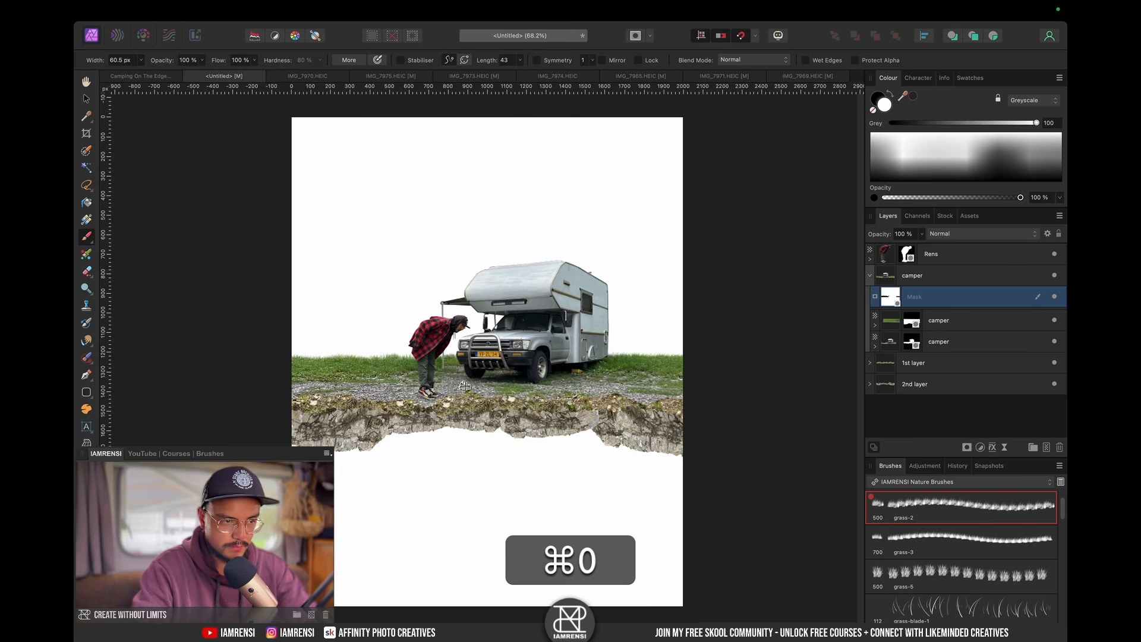
scroll(357, 388, up, 5)
scroll(404, 356, down, 5)
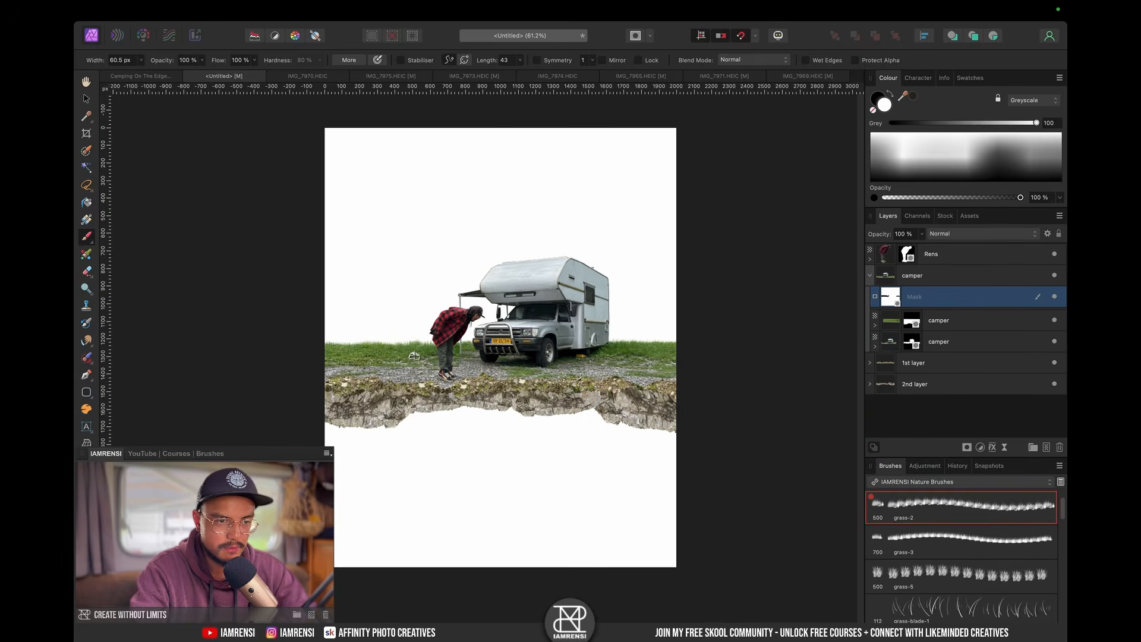
key(super+0)
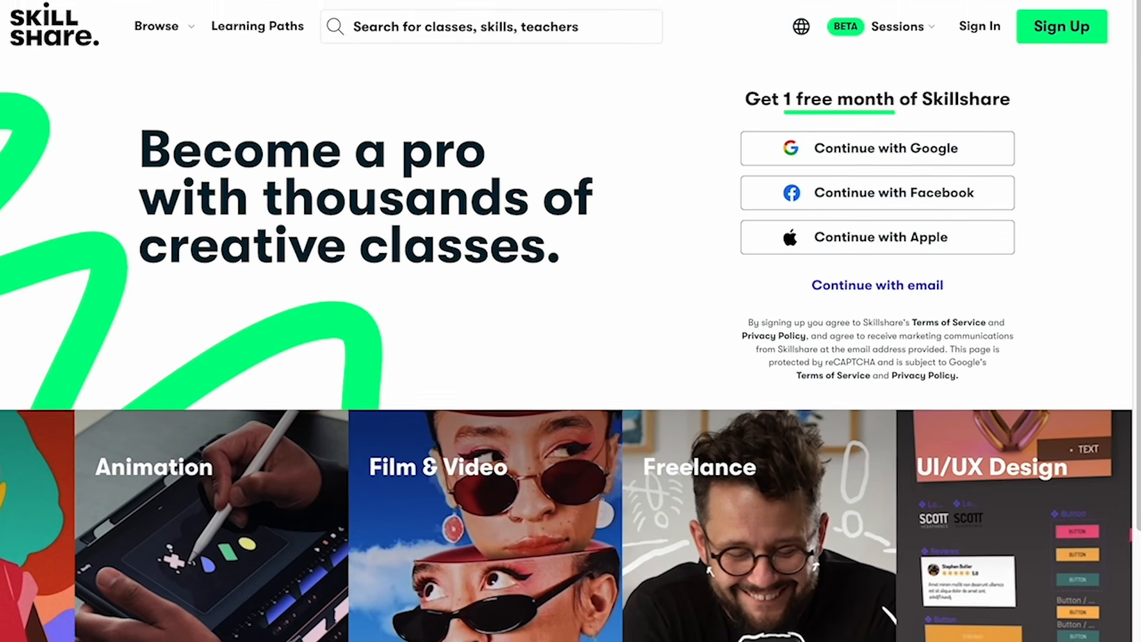
Step: Switch to the Skillshare website and browse its homepage and the Photography Career & Industry classes
scroll(571, 321, down, 11)
scroll(571, 321, down, 12)
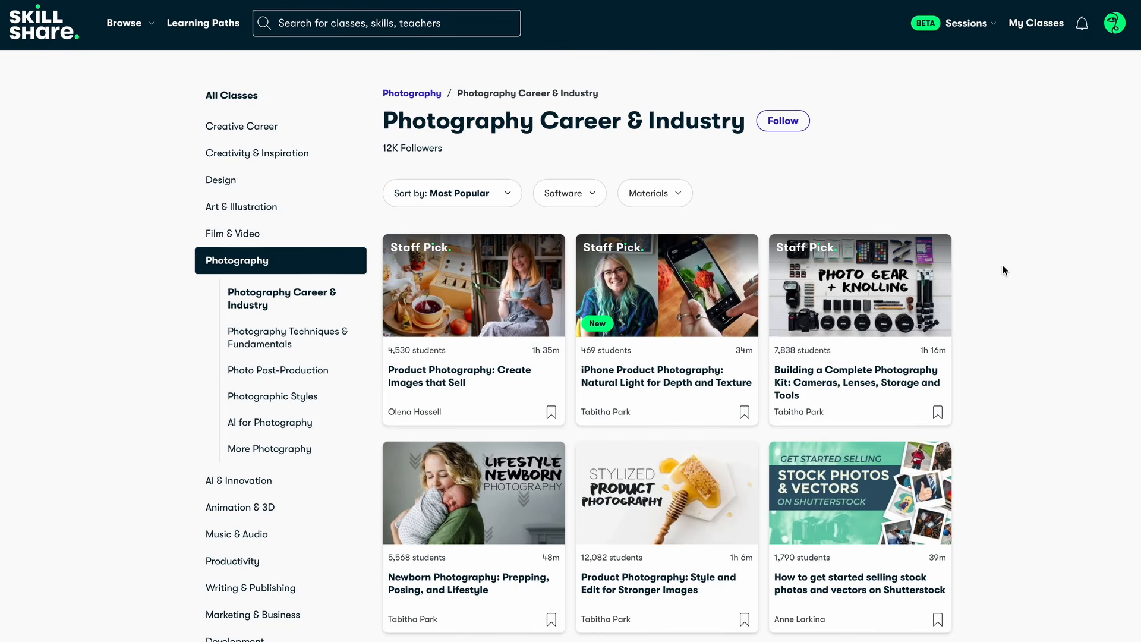
scroll(1002, 265, down, 3)
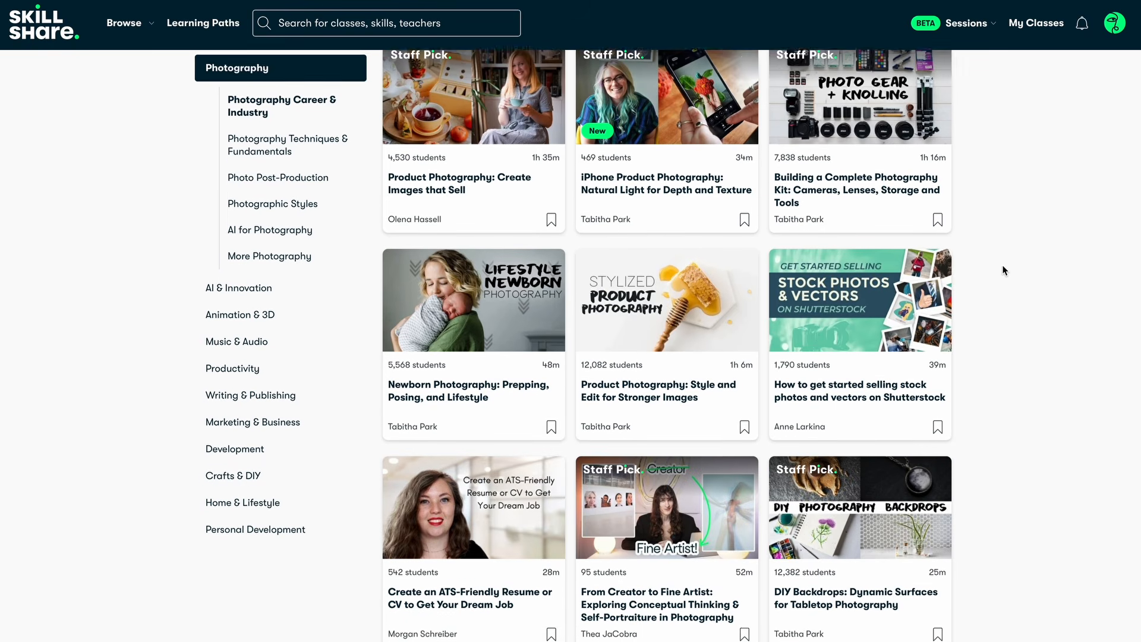
scroll(1002, 266, down, 3)
scroll(1002, 266, down, 2)
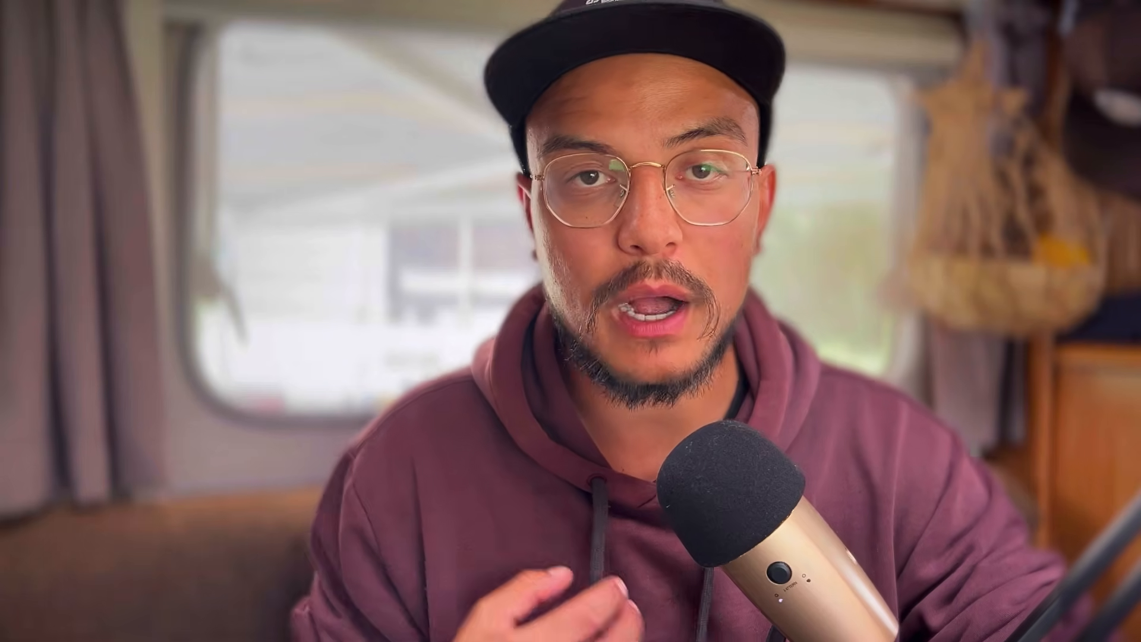
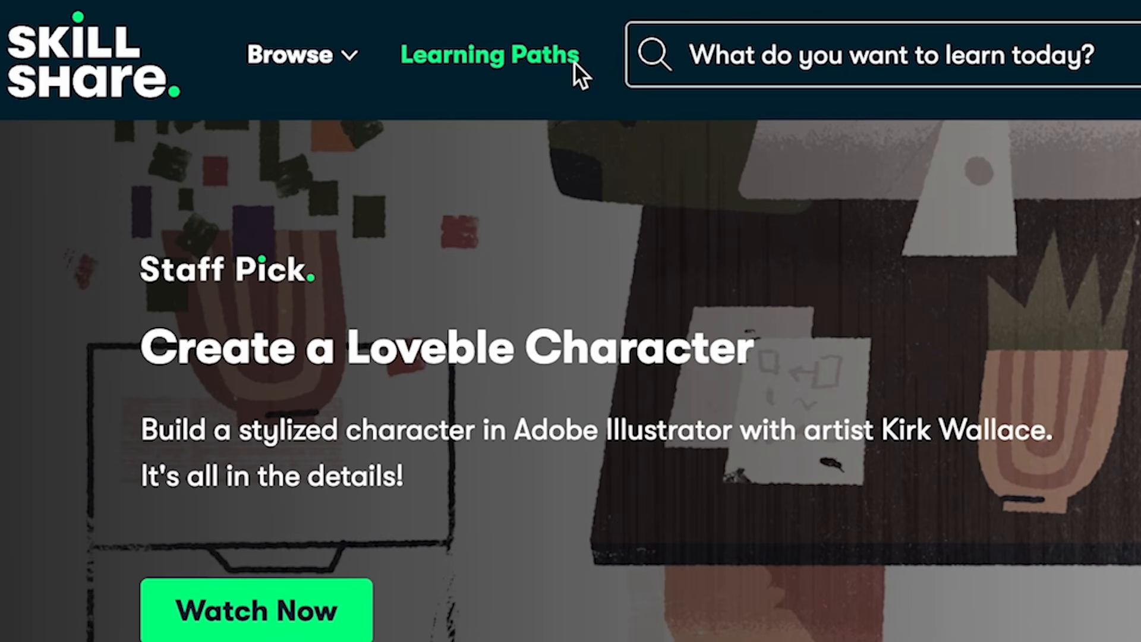
Step: Open Skillshare's Learning Paths page and browse the curated class collections
click(573, 62)
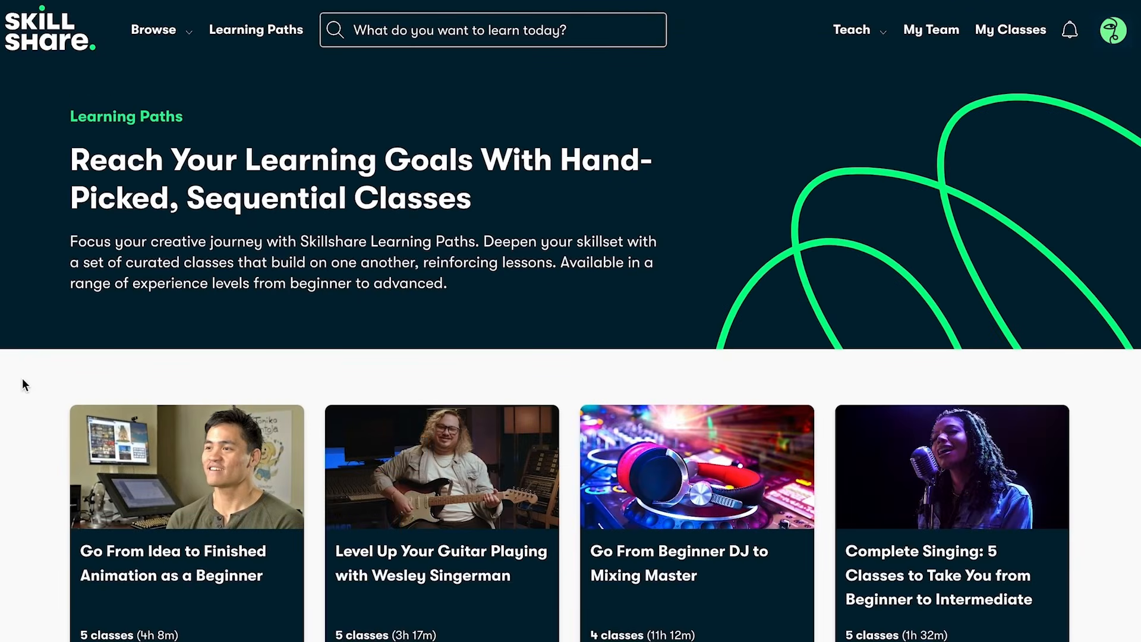
scroll(22, 381, down, 5)
scroll(23, 377, down, 1)
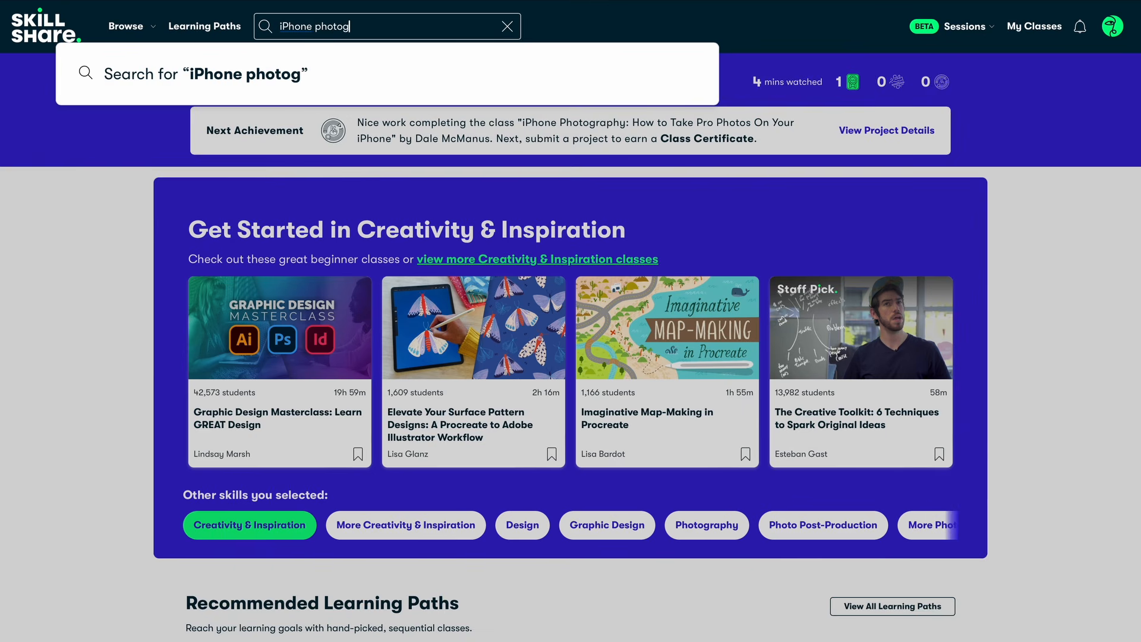
Step: Search Skillshare for "iPhone photography" and browse the matching classes
key(Return)
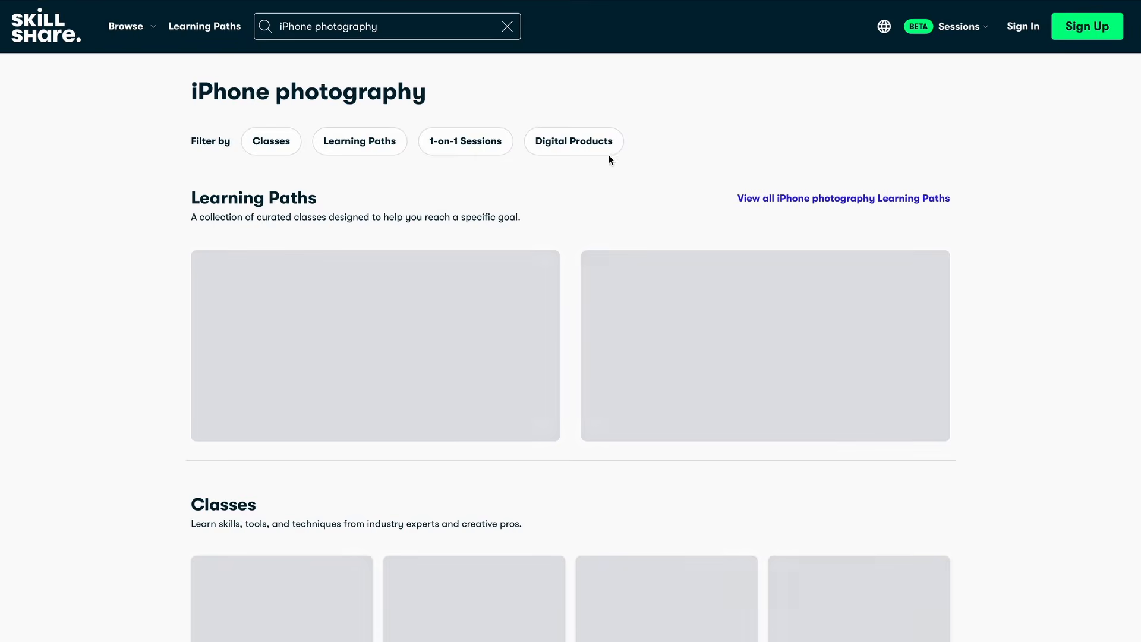
scroll(584, 224, down, 4)
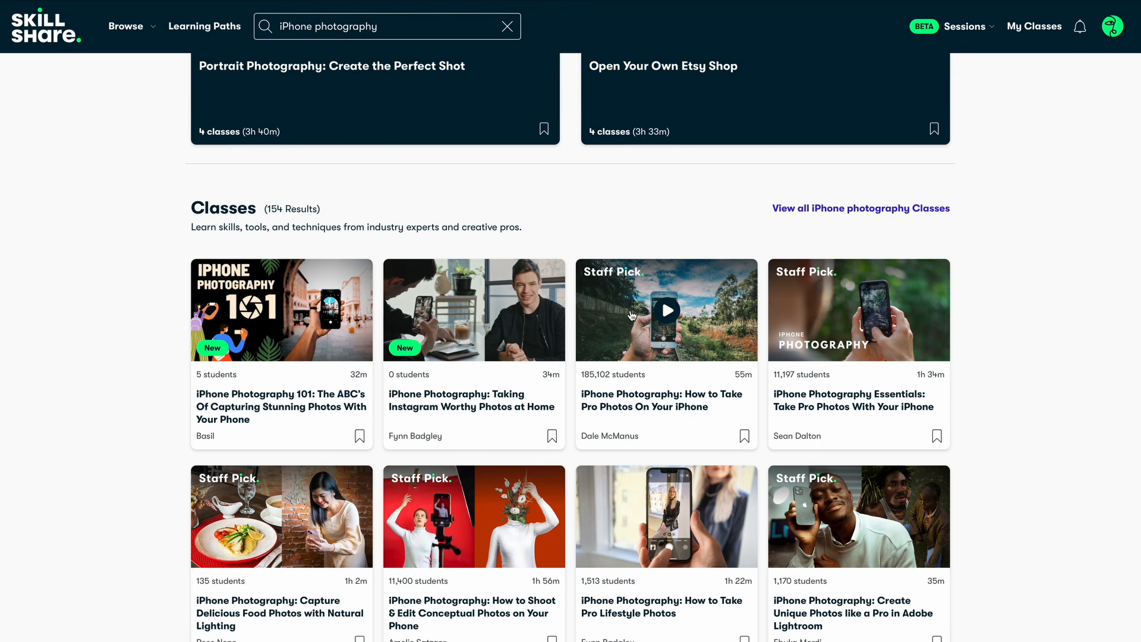
Step: Browse the lessons of the class "iPhone Photography: How to Take Pro Photos On Your iPhone" and the homepage's recommended classes
click(632, 315)
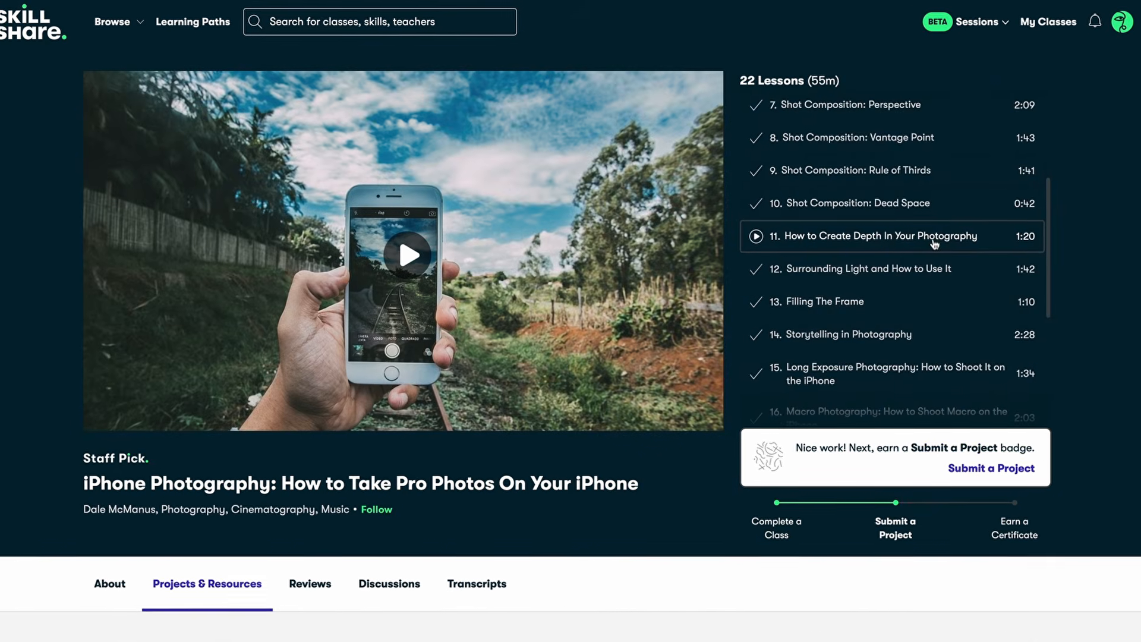
scroll(933, 249, down, 1)
scroll(935, 244, down, 2)
click(935, 246)
scroll(910, 251, down, 1)
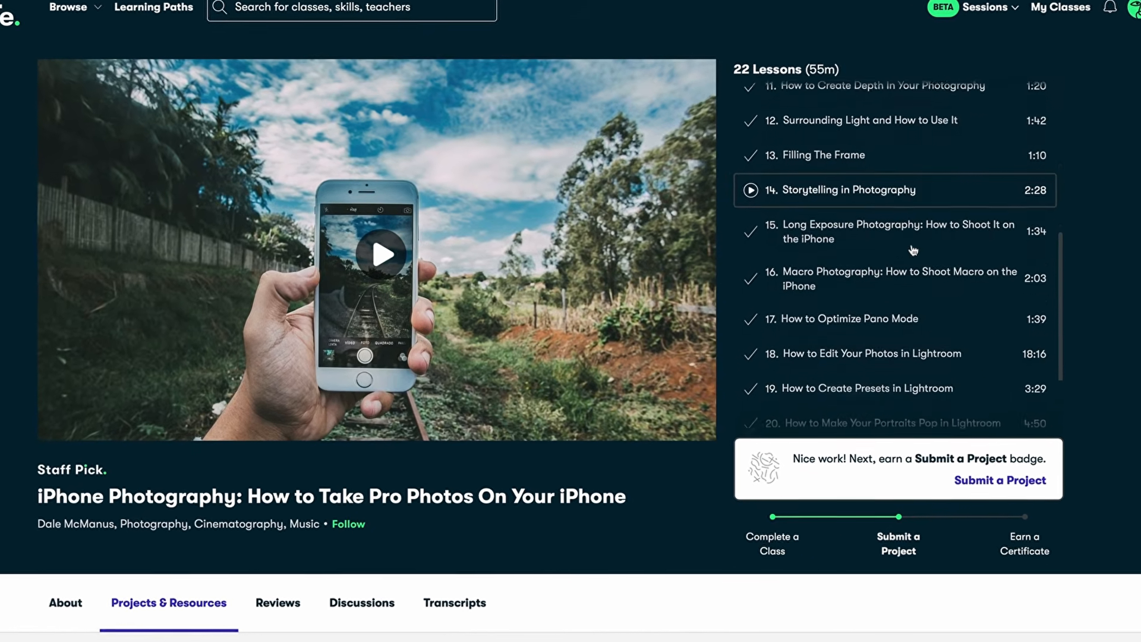
click(913, 387)
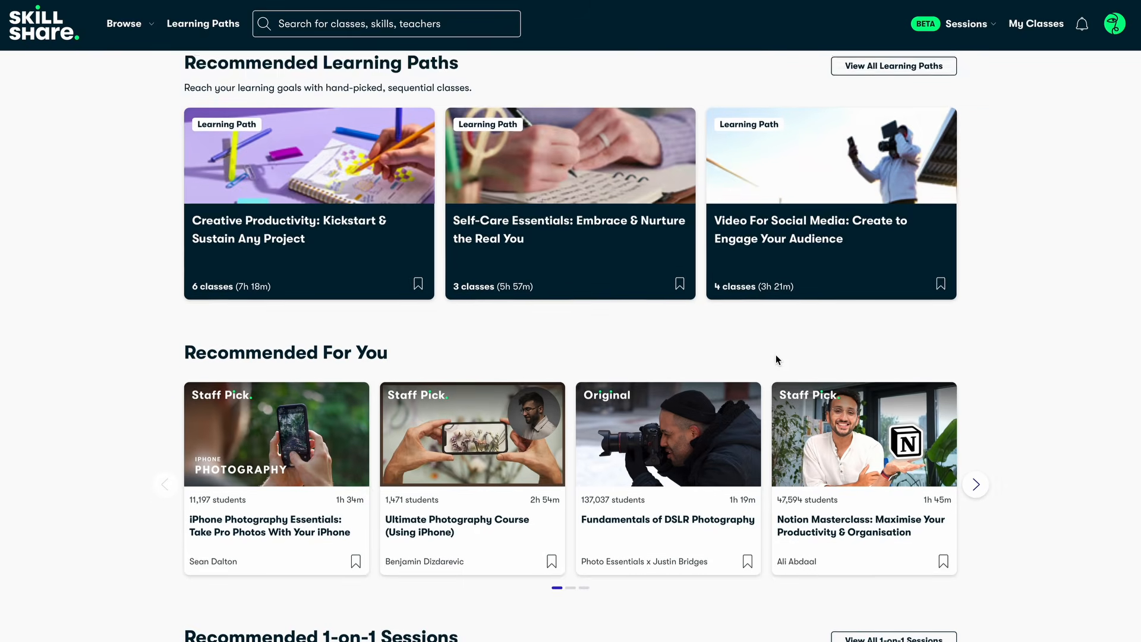
scroll(776, 356, down, 3)
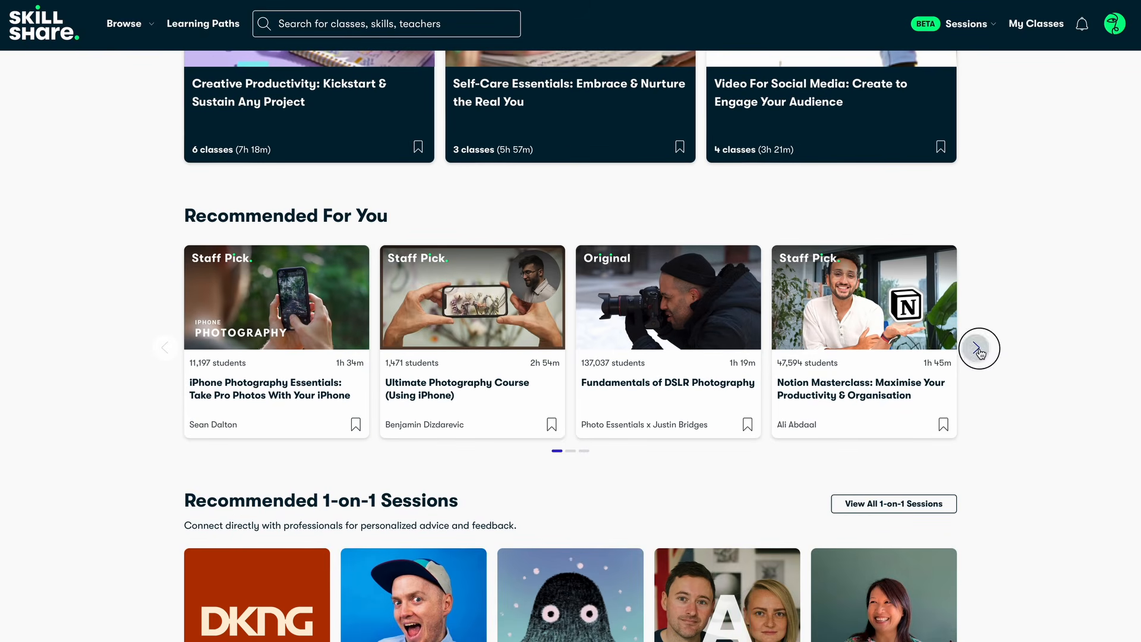
click(979, 351)
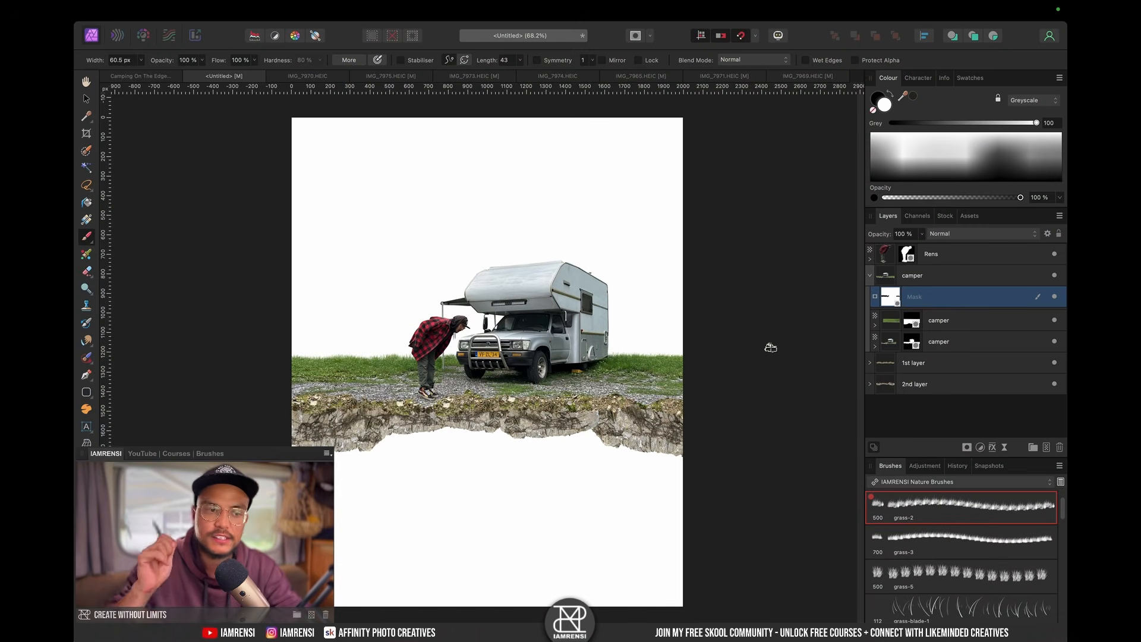
Step: Switch back to Affinity Photo and place the hazy skyline photo from the Pexels "aerial city" stock results on the canvas
key(v)
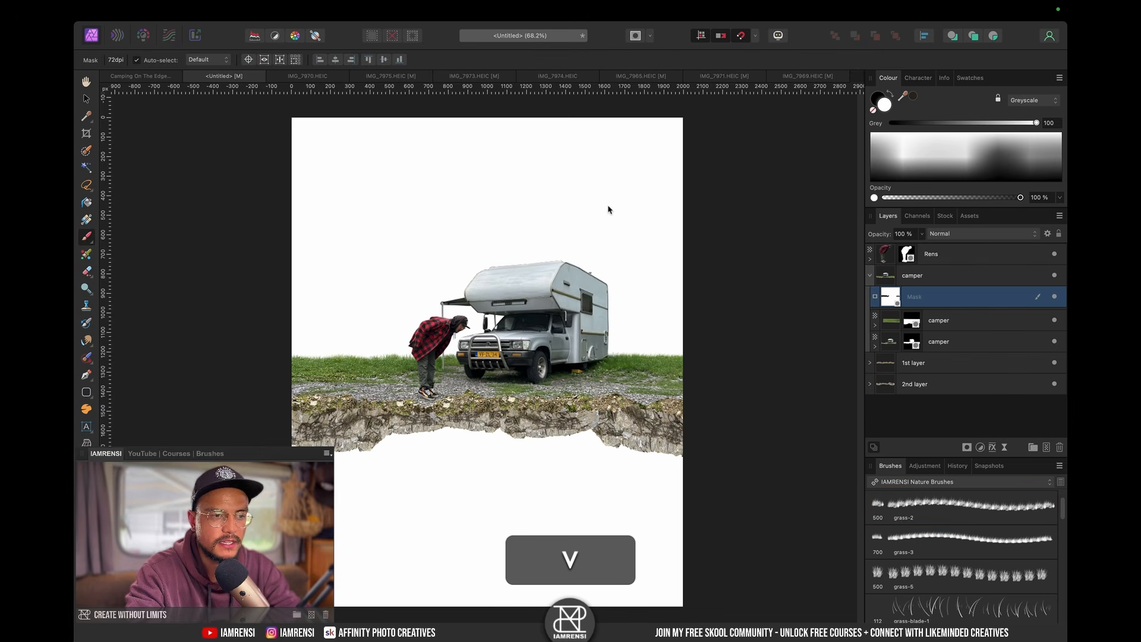
click(554, 228)
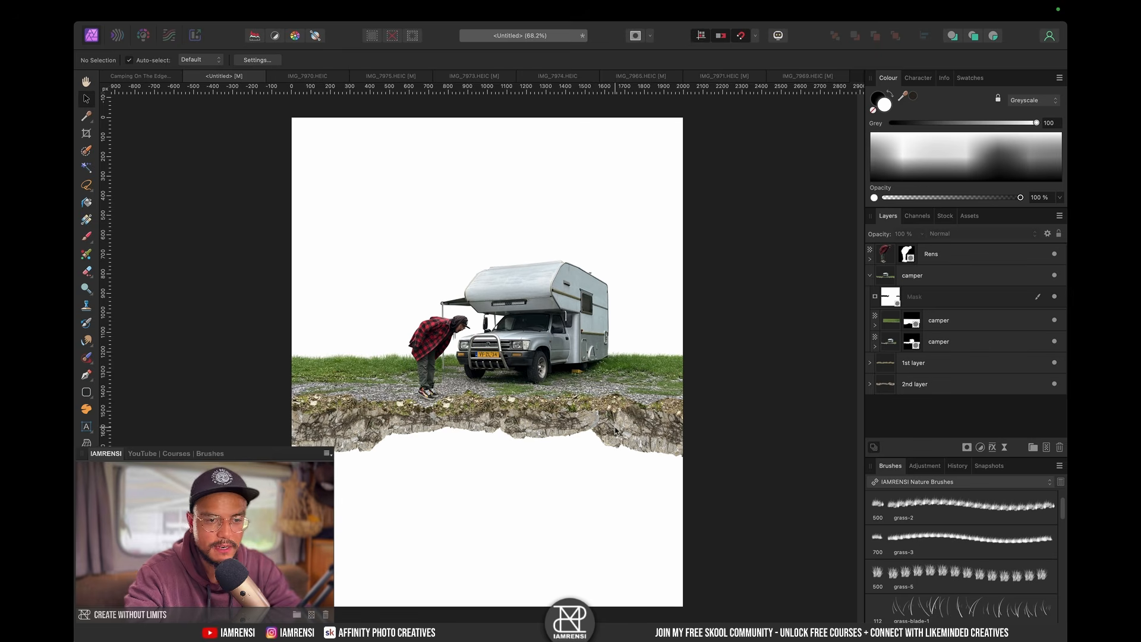
click(943, 216)
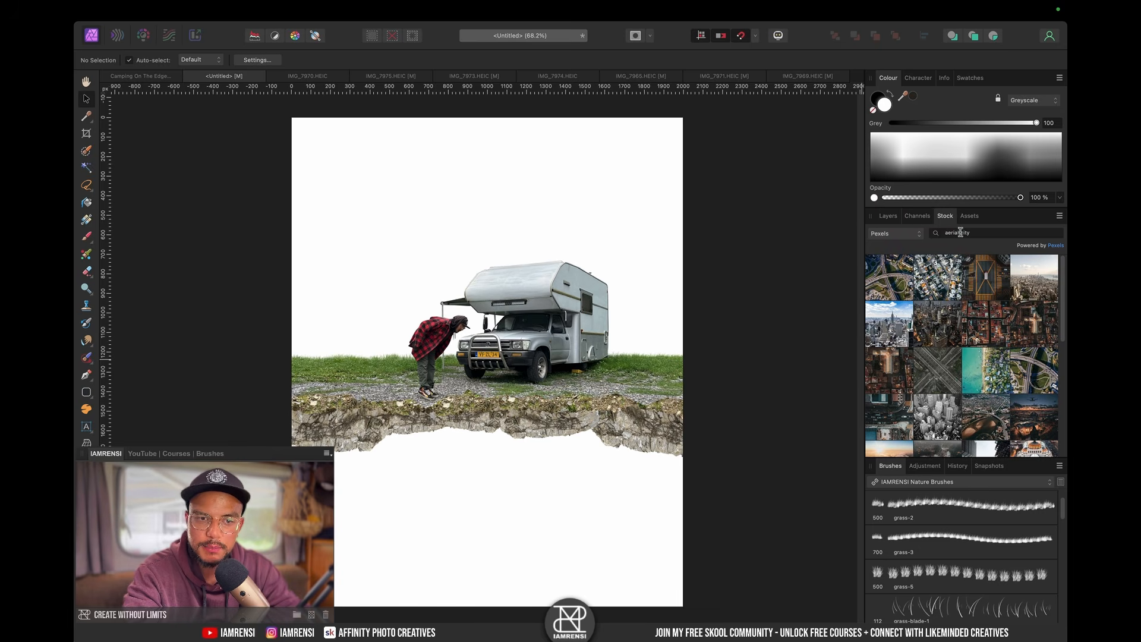
click(1046, 276)
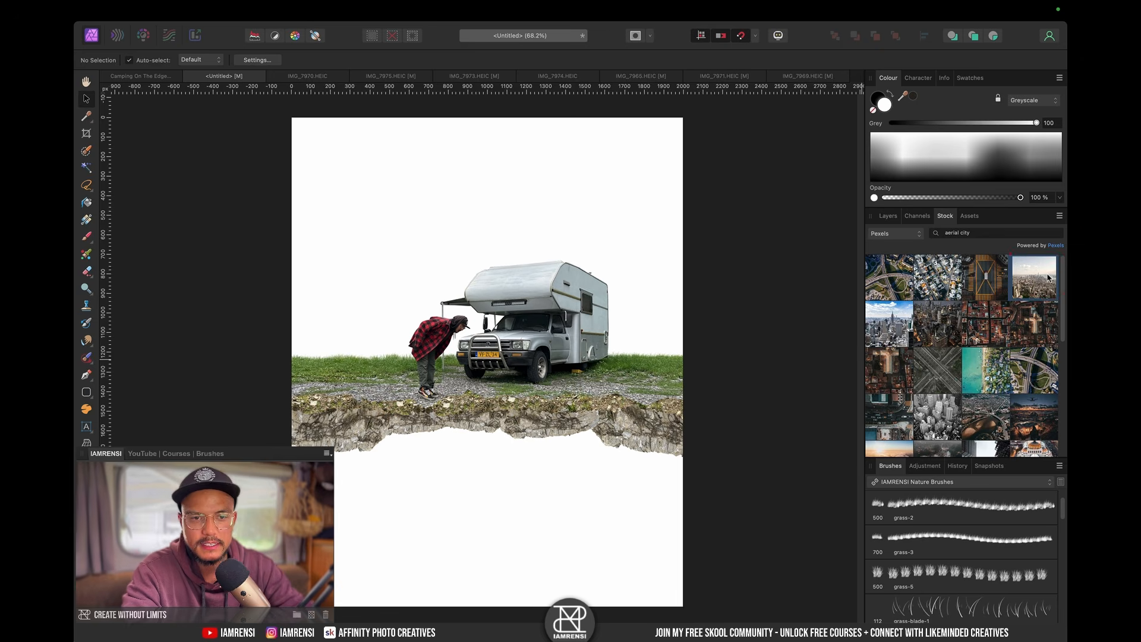
drag(1041, 277, 443, 364)
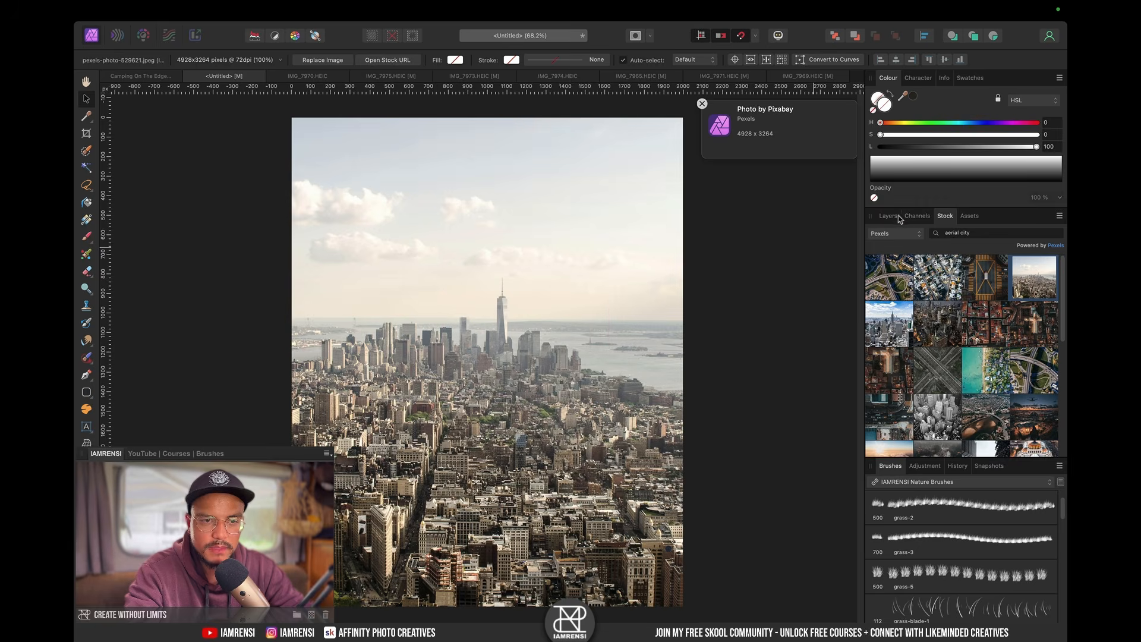
Step: Scale the city photo down to about 46% so it covers the canvas's lower half
click(890, 215)
click(885, 254)
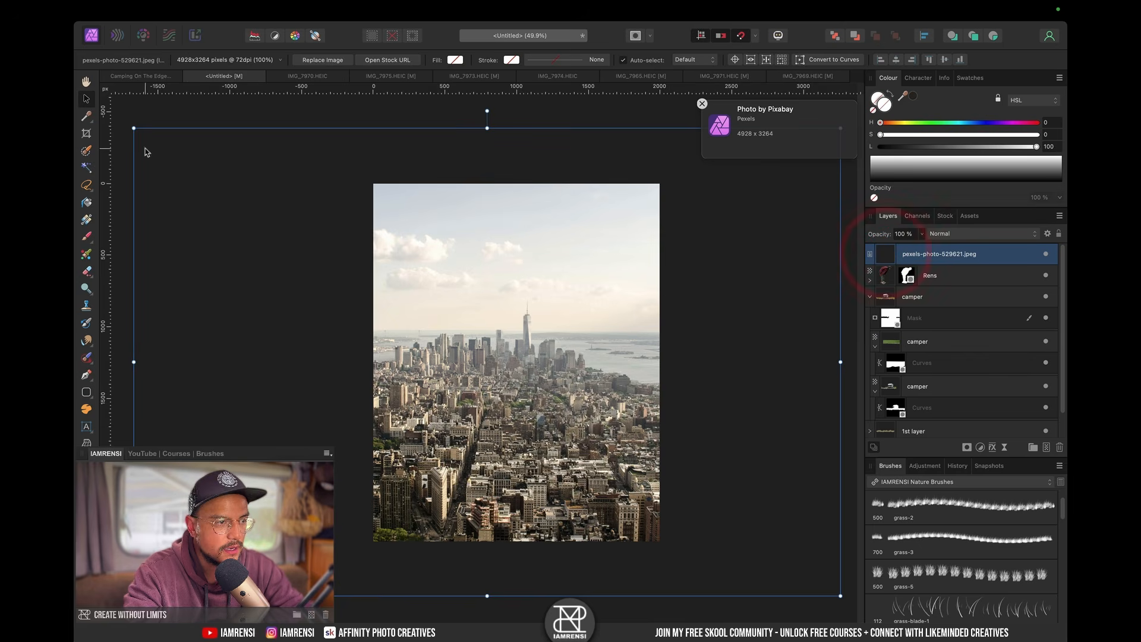
drag(136, 126, 321, 311)
right_click(469, 428)
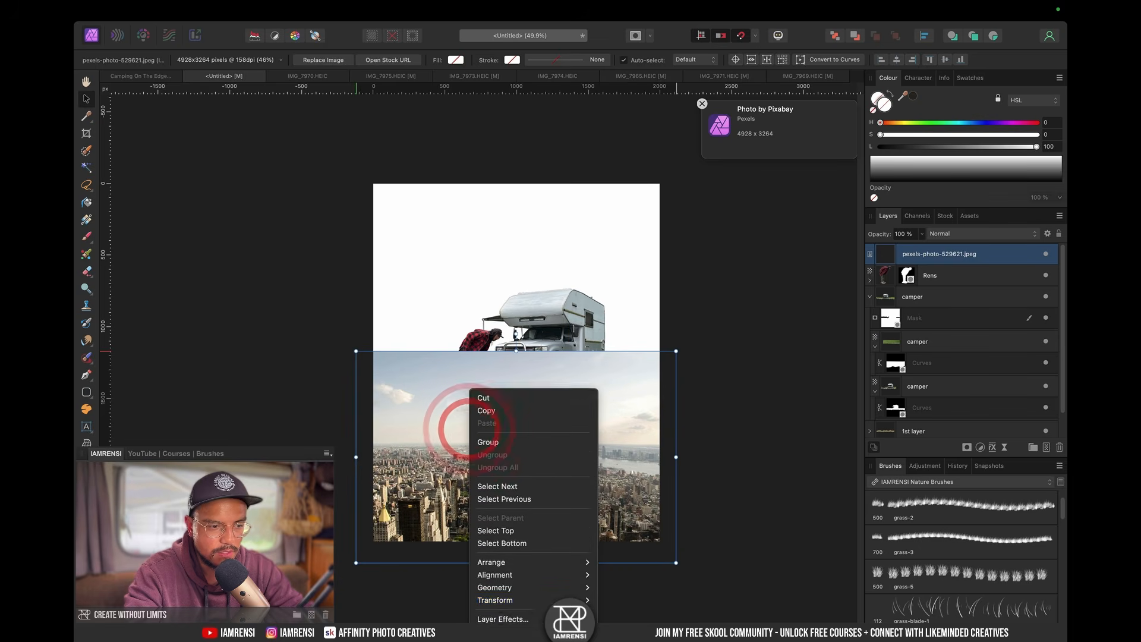
mouse_move(574, 577)
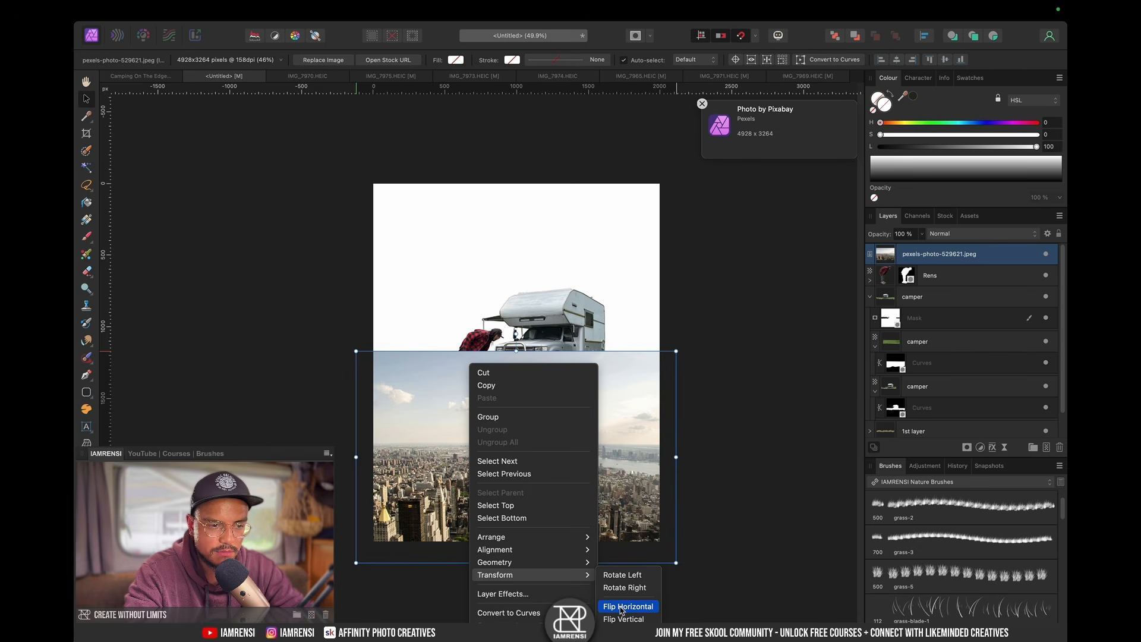
click(631, 510)
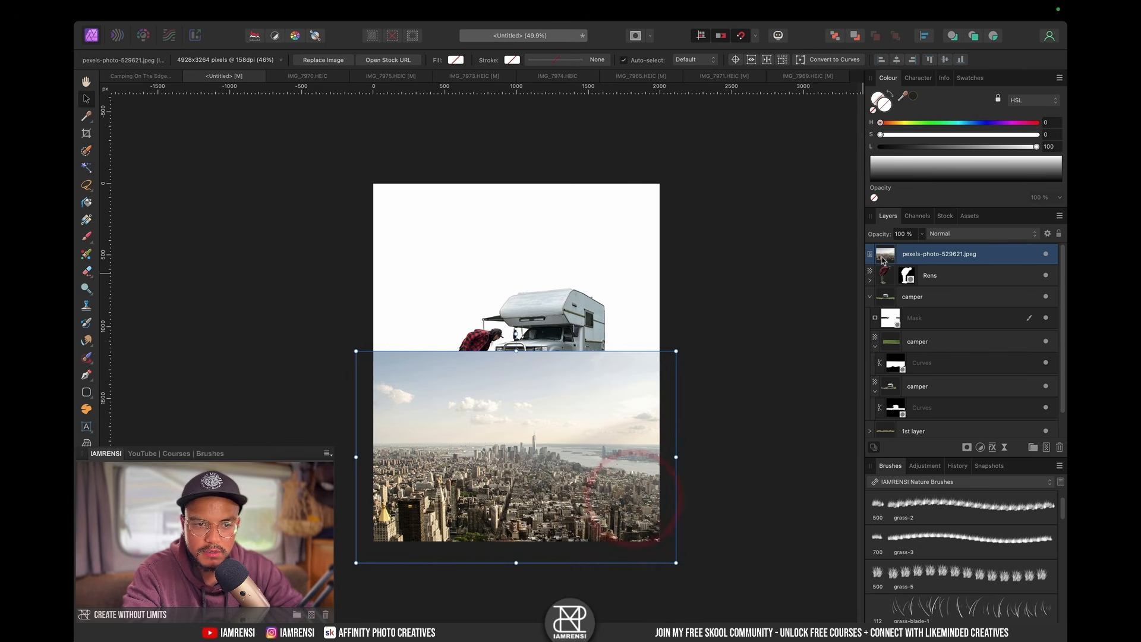
Step: Collapse the layer groups, move the city photo below all other layers, and fit it beneath the cliff at about 44% scale
click(870, 280)
click(870, 280)
click(870, 298)
drag(887, 266, 897, 356)
mouse_move(554, 470)
mouse_down()
mouse_move(564, 486)
mouse_move(566, 473)
mouse_up()
drag(687, 362, 677, 372)
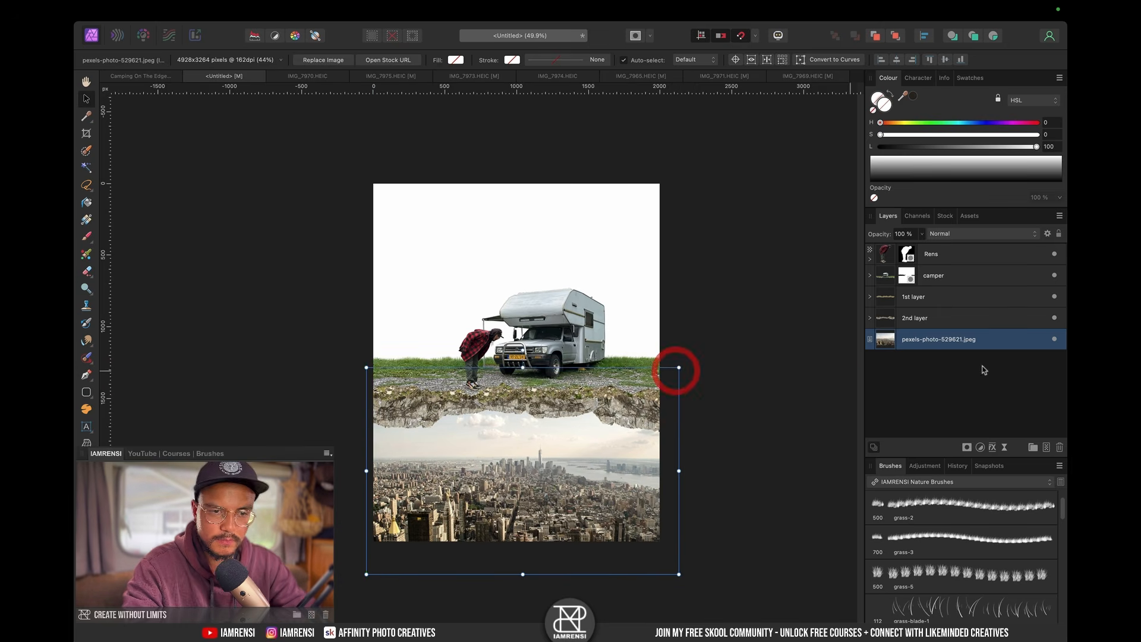
Step: Place a cloudy blue sky photo with a brown field from the Pexels "blue sky" results, directly above the city layer
click(981, 365)
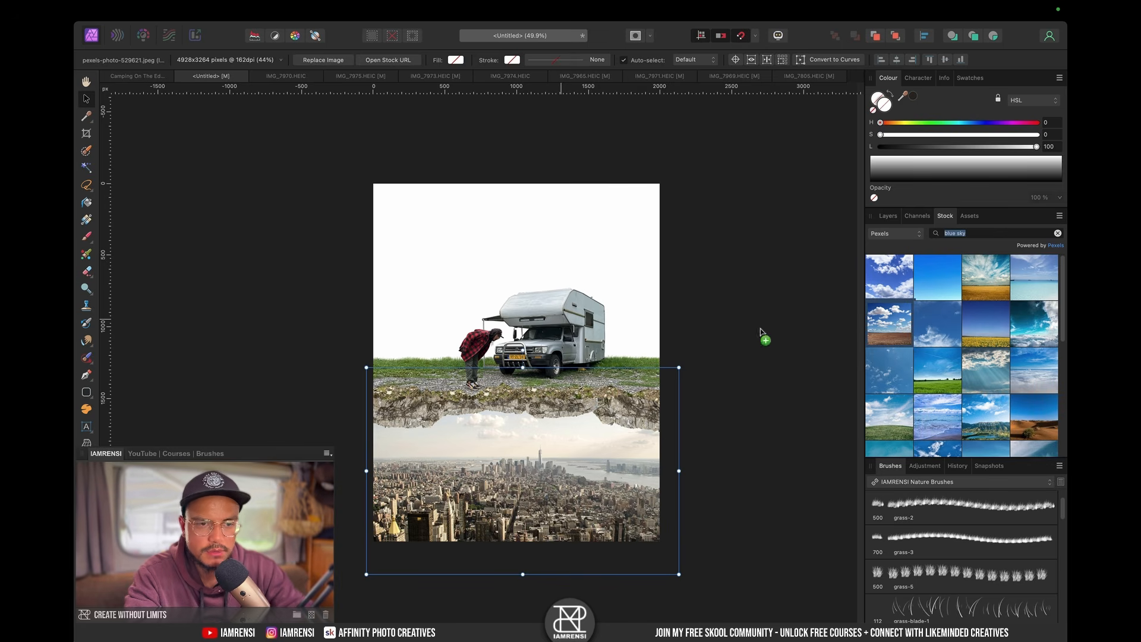
drag(761, 333, 483, 331)
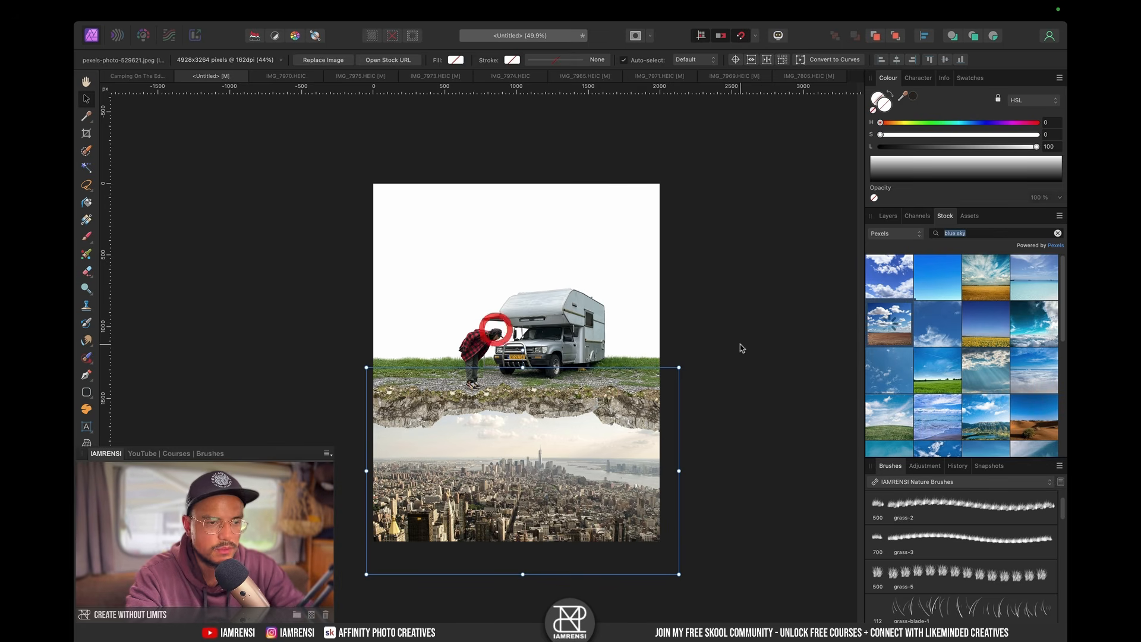
click(888, 216)
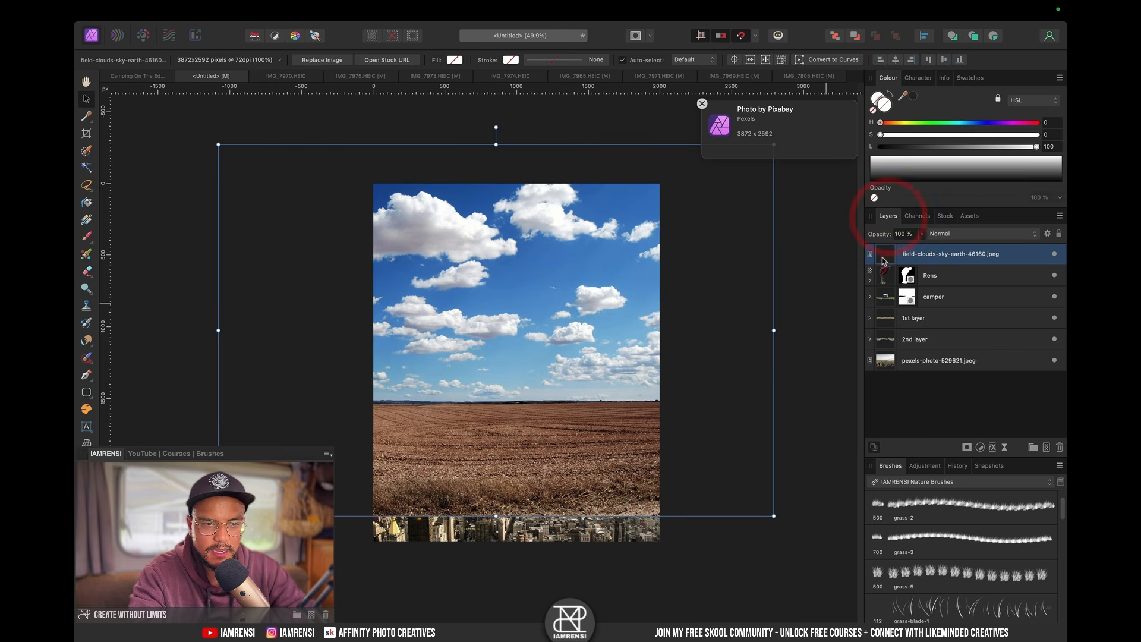
drag(883, 261, 915, 349)
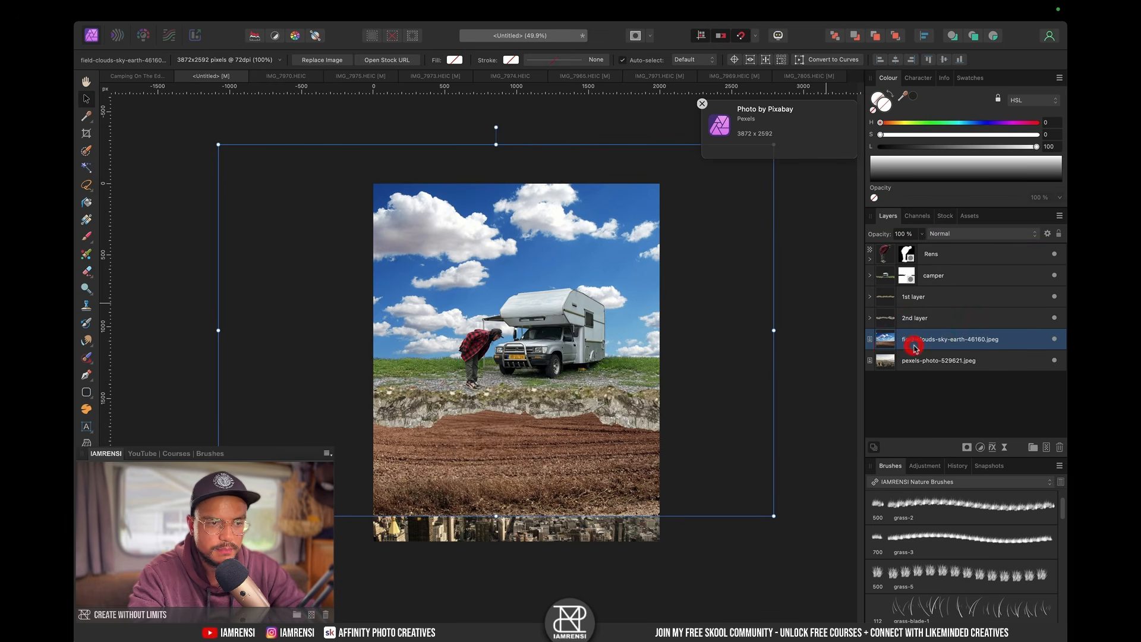
Step: Scale the sky photo to about 73% and position it to fill the canvas behind the camper
drag(443, 363, 476, 333)
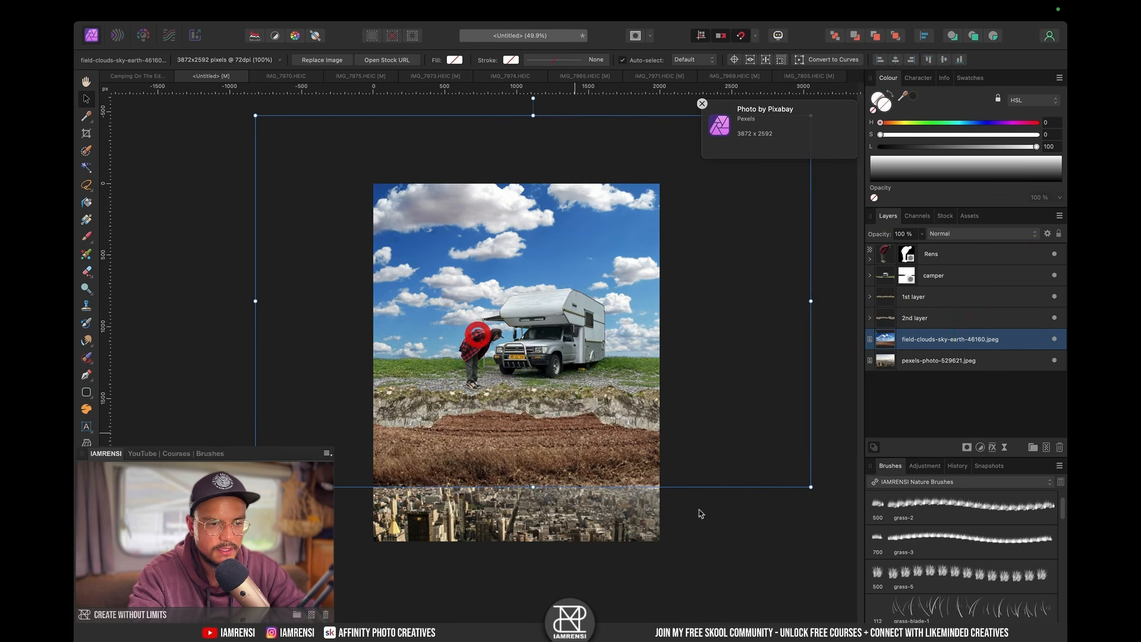
drag(797, 495, 719, 467)
mouse_move(596, 354)
mouse_down()
mouse_move(539, 352)
mouse_move(555, 350)
mouse_up()
drag(533, 305, 533, 305)
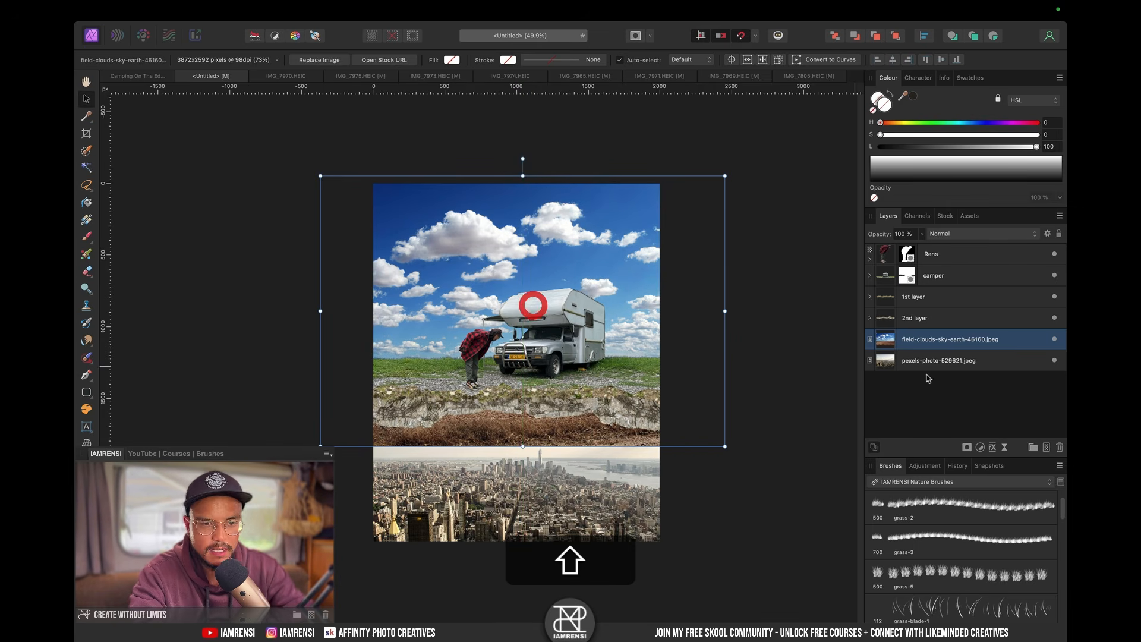
Step: Mask the sky photo with a short vertical gradient at the camper's ground level, hiding its brown field to reveal the city
click(966, 447)
key(g)
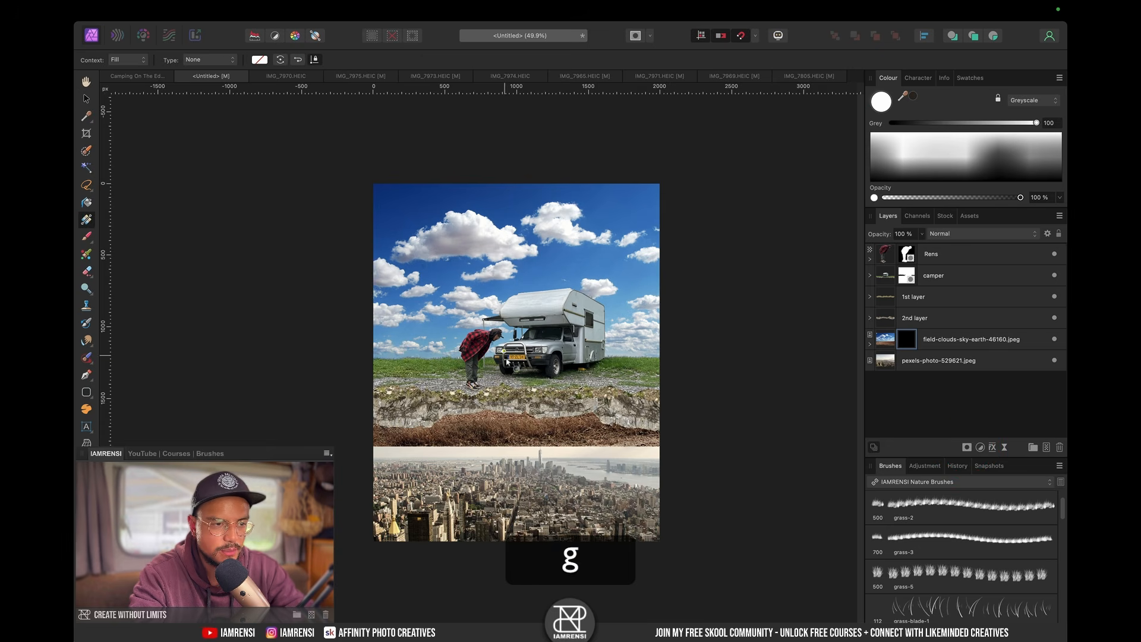
drag(510, 362, 510, 386)
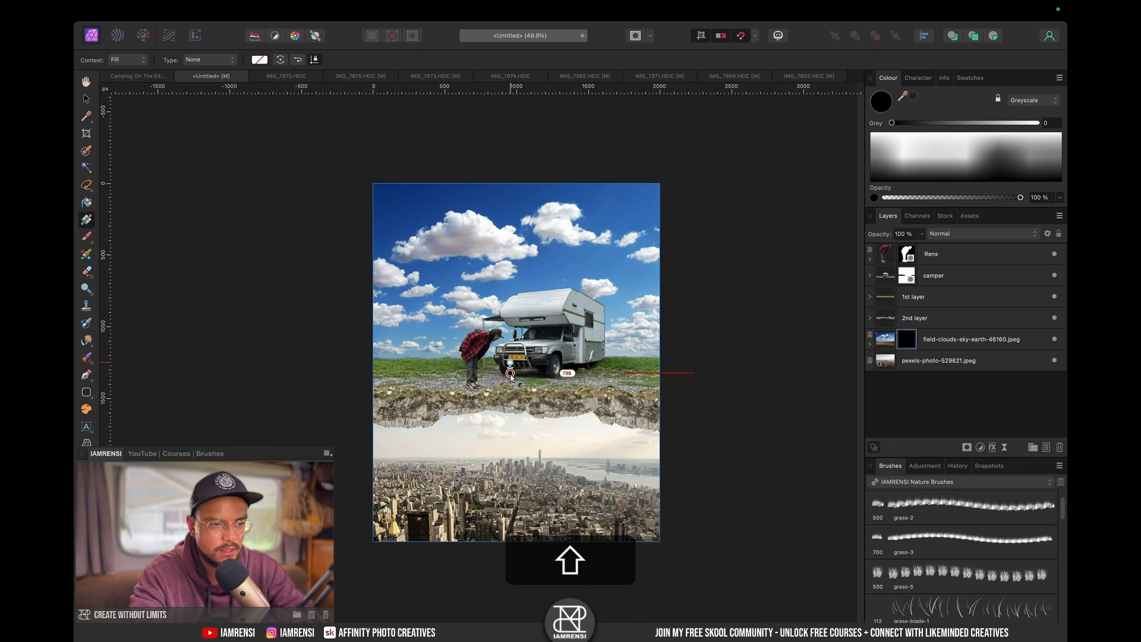
key(v)
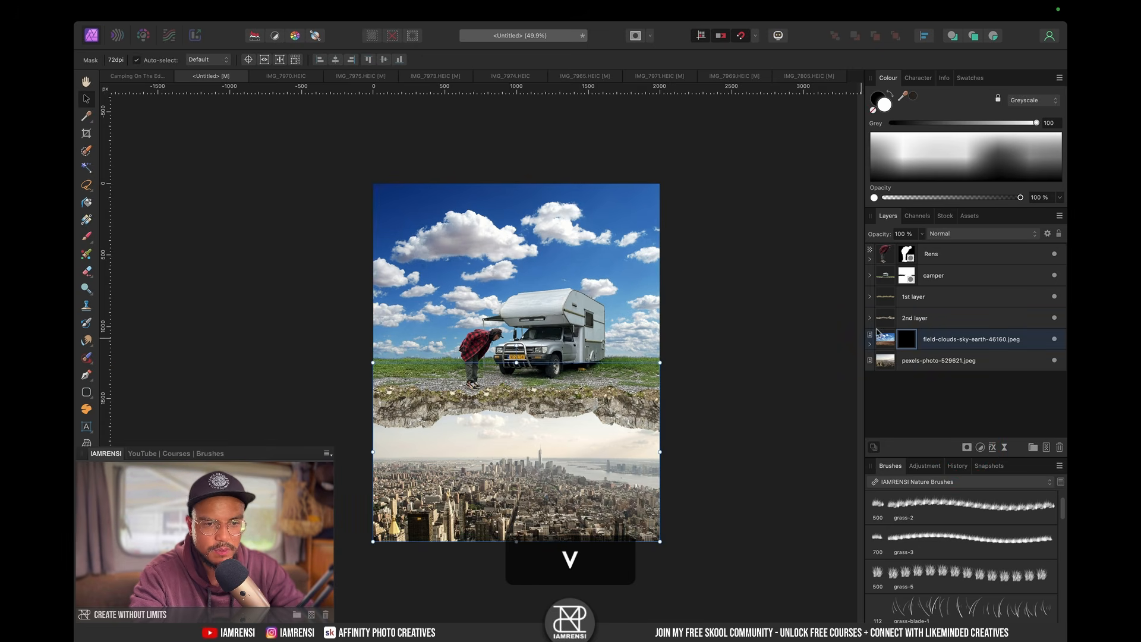
click(1054, 340)
click(1055, 339)
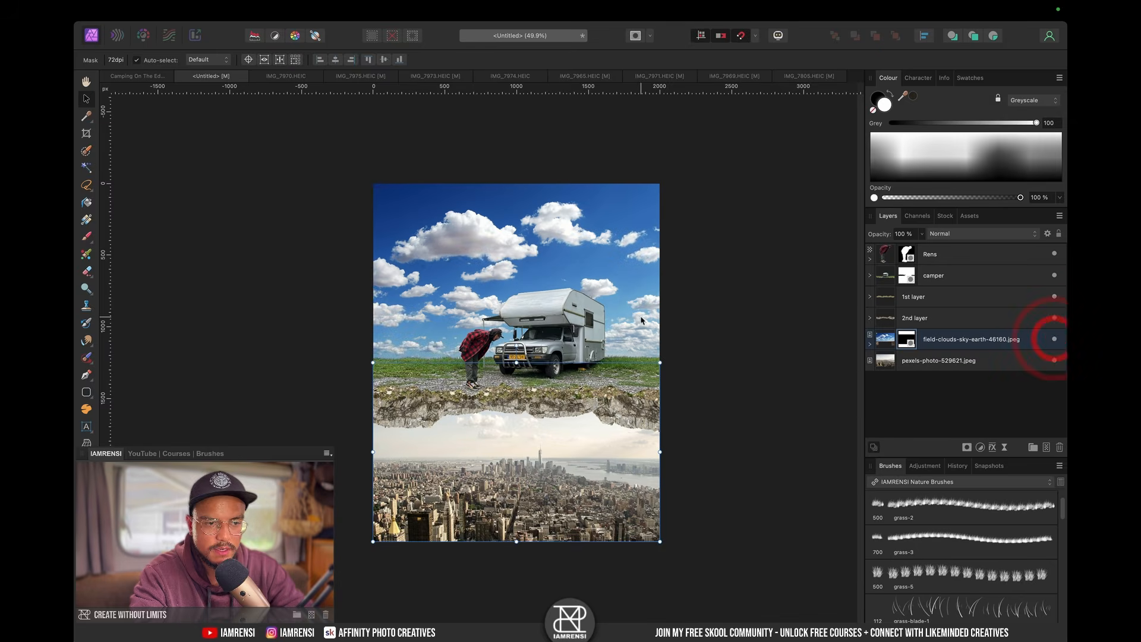
Step: Try shifting the masked sky photo slightly to the right, undo the move, and clear the selection
click(654, 273)
mouse_move(598, 242)
mouse_down()
mouse_move(618, 149)
mouse_move(618, 241)
mouse_up()
key(super+shift+z)
key(super+z)
click(982, 387)
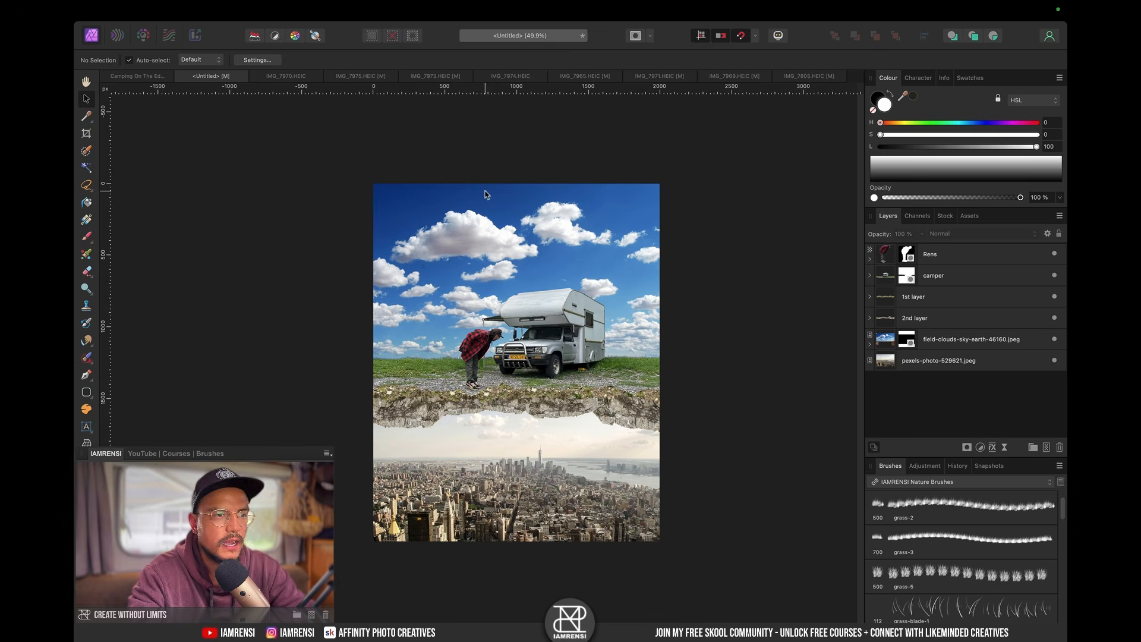
Step: Copy the masked lamp post layer from IMG_7973.HEIC and paste it into the untitled camper composite
click(360, 76)
click(427, 76)
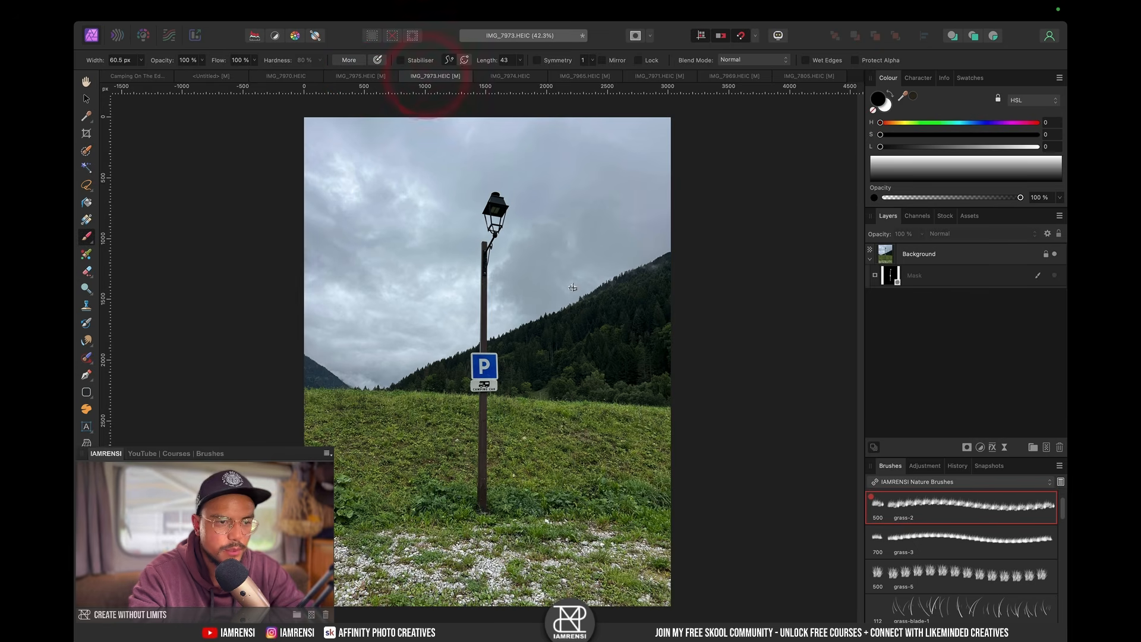
click(1057, 276)
click(1056, 276)
click(1056, 276)
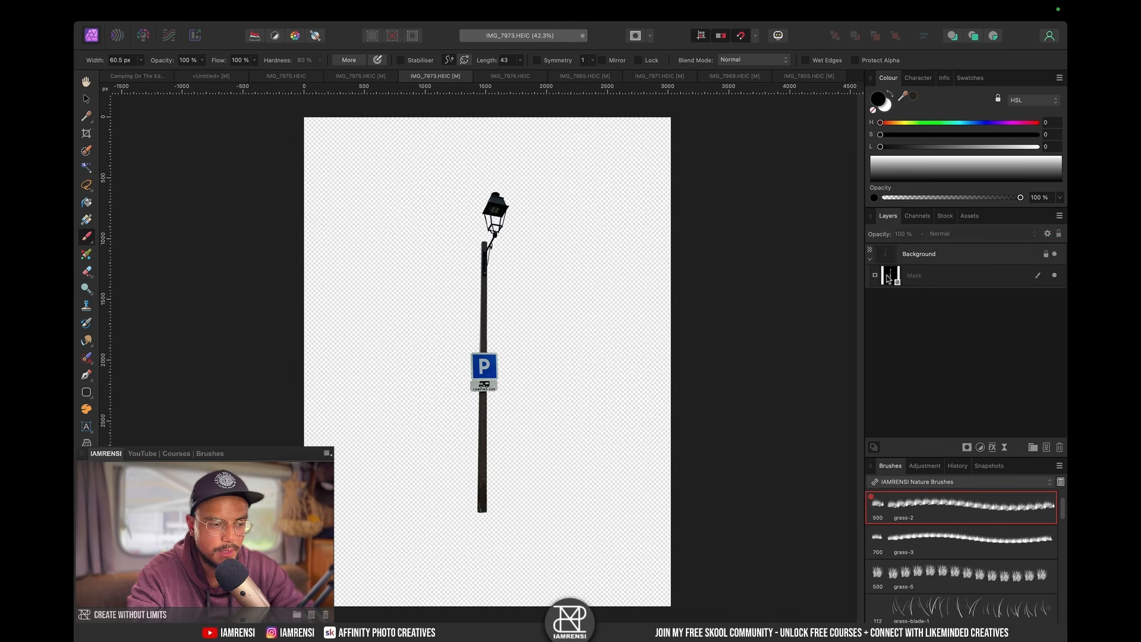
key(alt)
click(927, 256)
key(super+c)
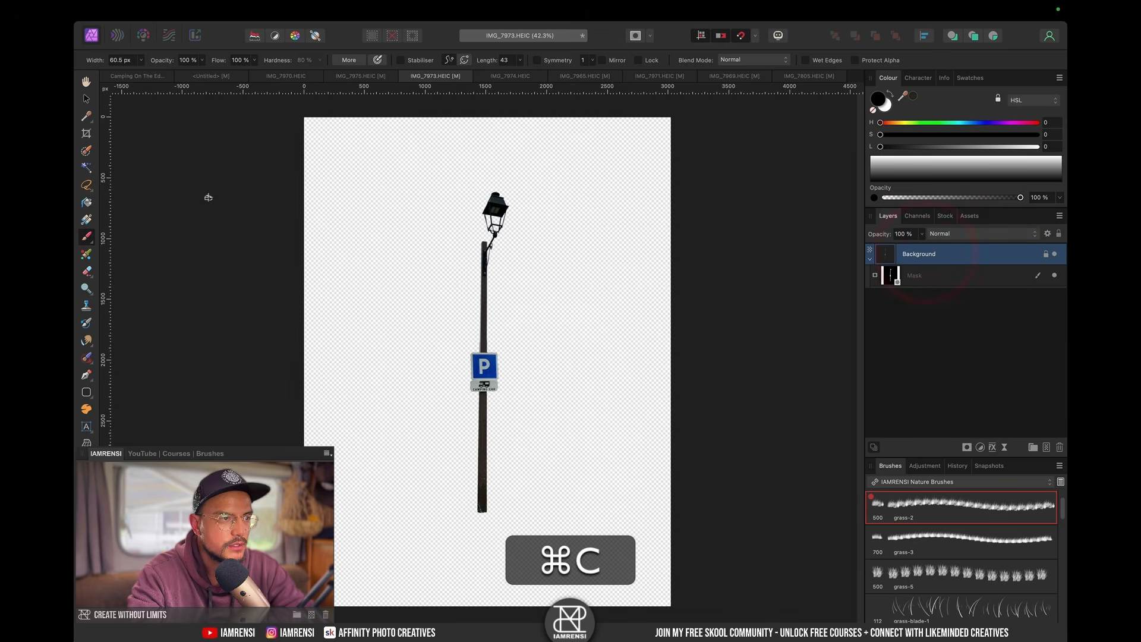
click(211, 75)
key(super+v)
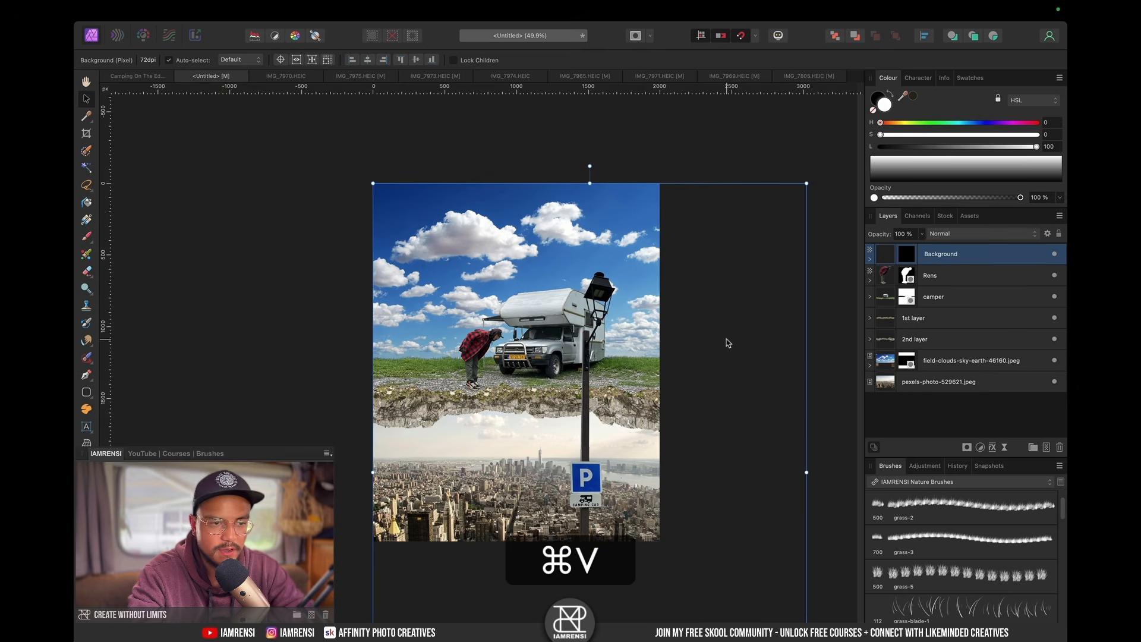
Step: Scale down the pasted lamp post and stand it on the grass to the left of the bending man
drag(806, 183, 672, 363)
drag(616, 443, 485, 288)
drag(519, 205, 533, 186)
click(484, 256)
click(534, 186)
drag(598, 250, 587, 256)
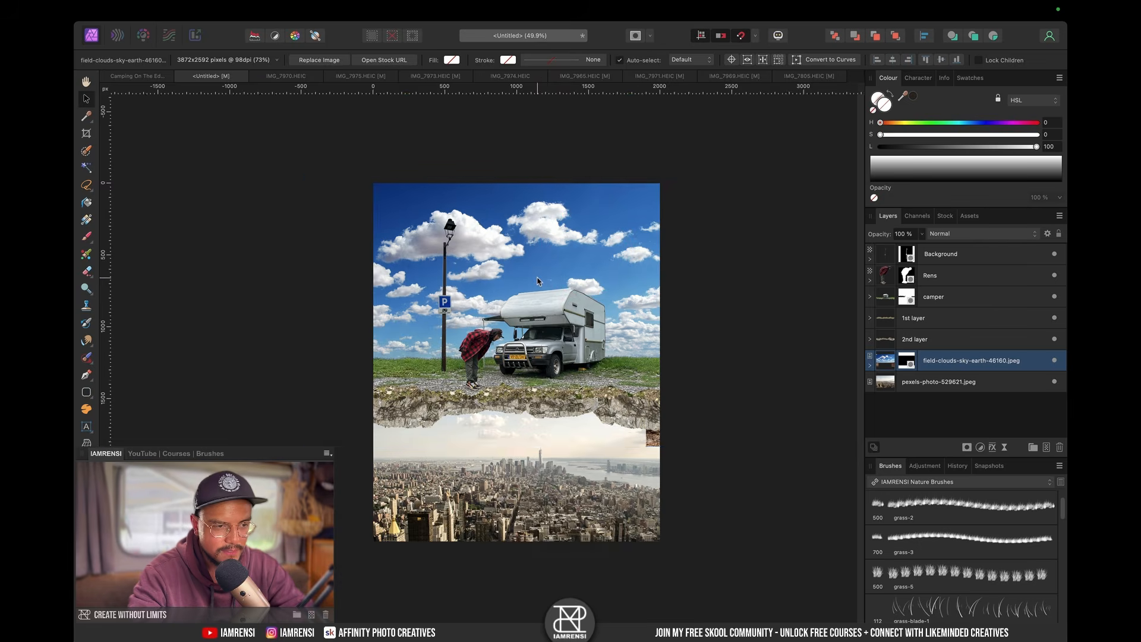
Step: Marquee-select the stray patch below the cliff's right end, clear it on the field-clouds-sky layer's mask, and deselect
scroll(538, 281, up, 5)
scroll(537, 281, left, 2)
scroll(537, 281, down, 2)
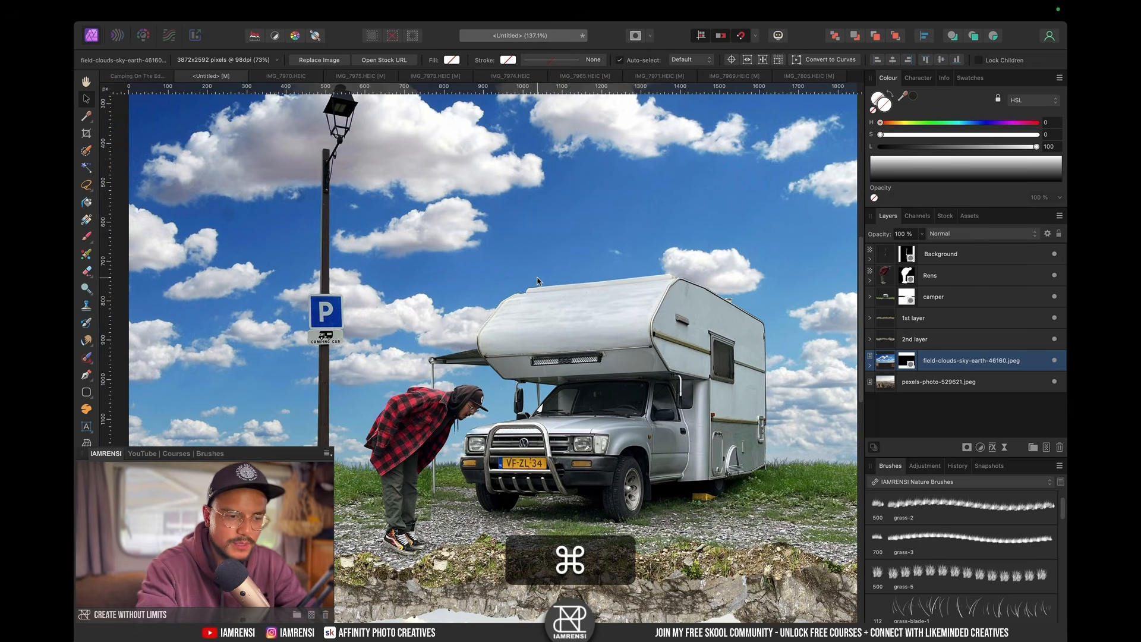
key(super+0)
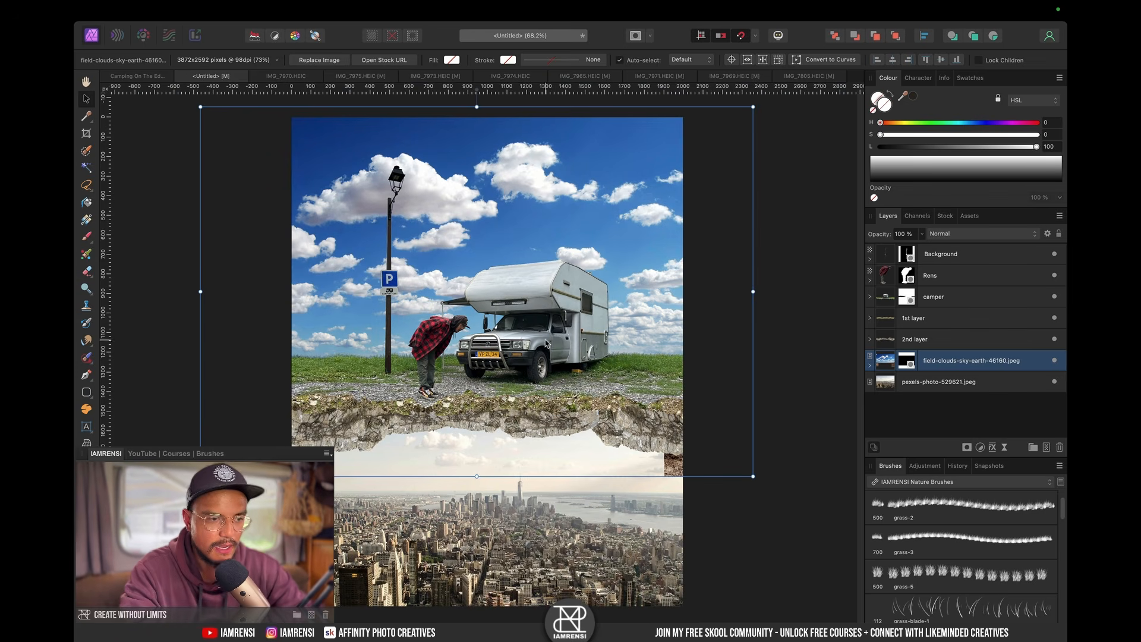
scroll(546, 343, down, 2)
scroll(547, 344, left, 1)
key(m)
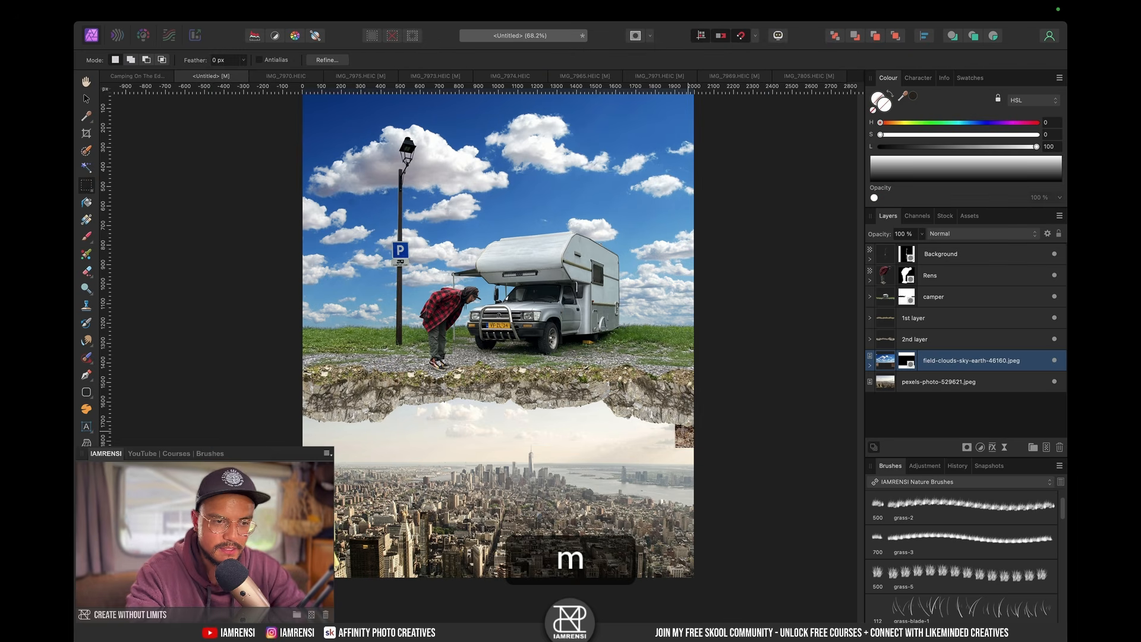
drag(652, 425, 756, 478)
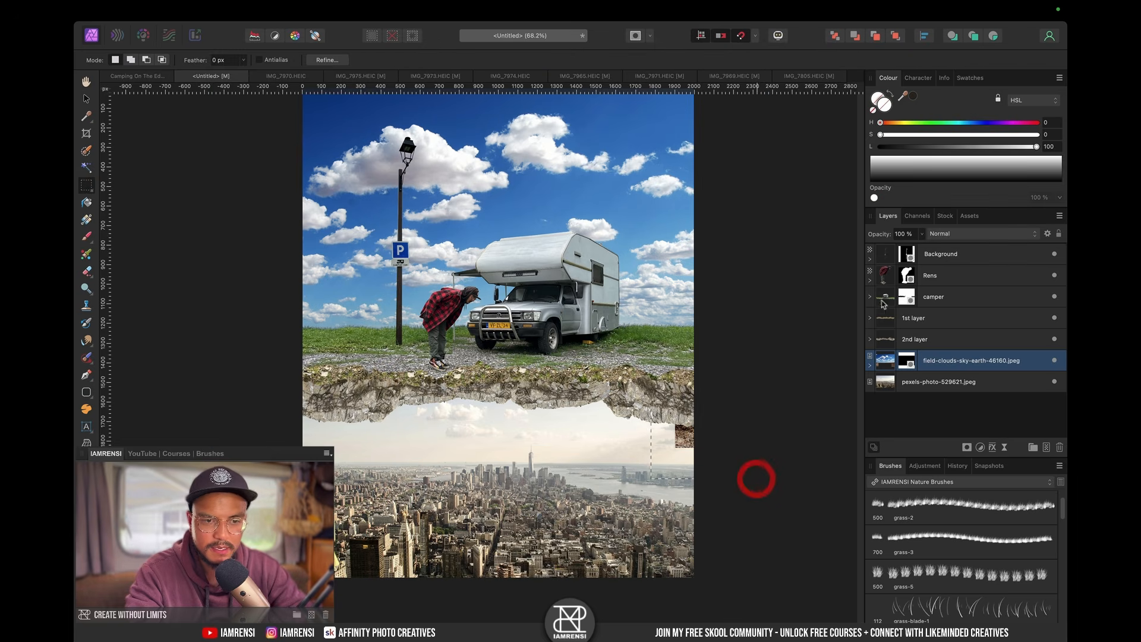
click(906, 360)
key(BackSpace)
key(super+d)
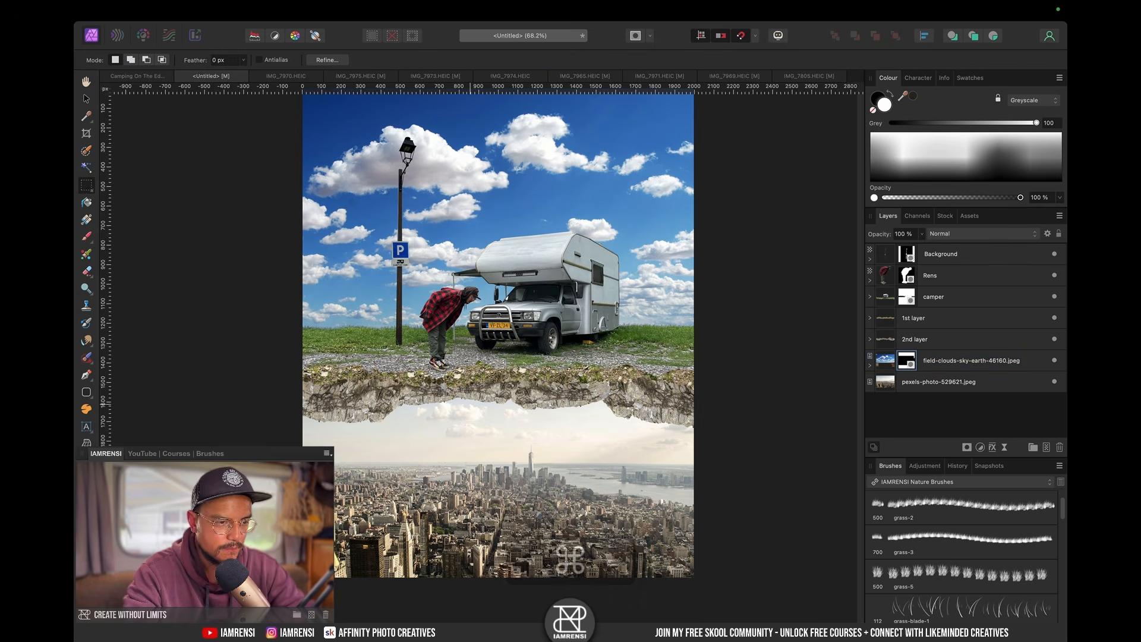
Step: Select the 1st layer and 2nd layer groups together and stretch them downward to make the cliff taller
click(933, 345)
key(v)
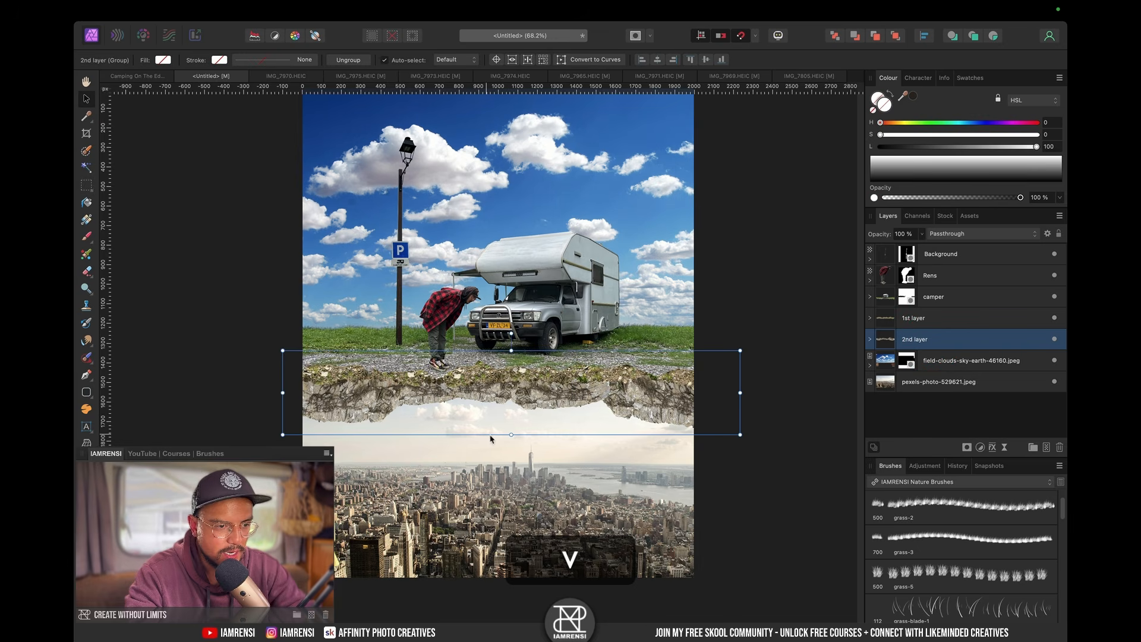
drag(511, 438, 511, 455)
key(super+z)
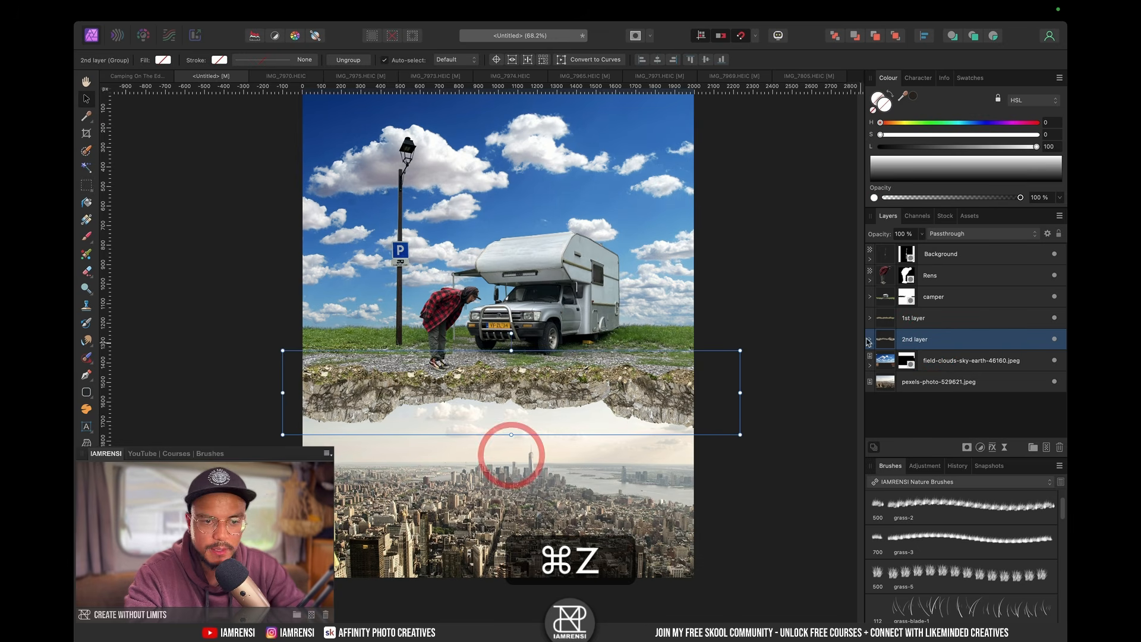
super+click(914, 318)
drag(511, 434, 513, 459)
click(522, 423)
drag(521, 419, 520, 412)
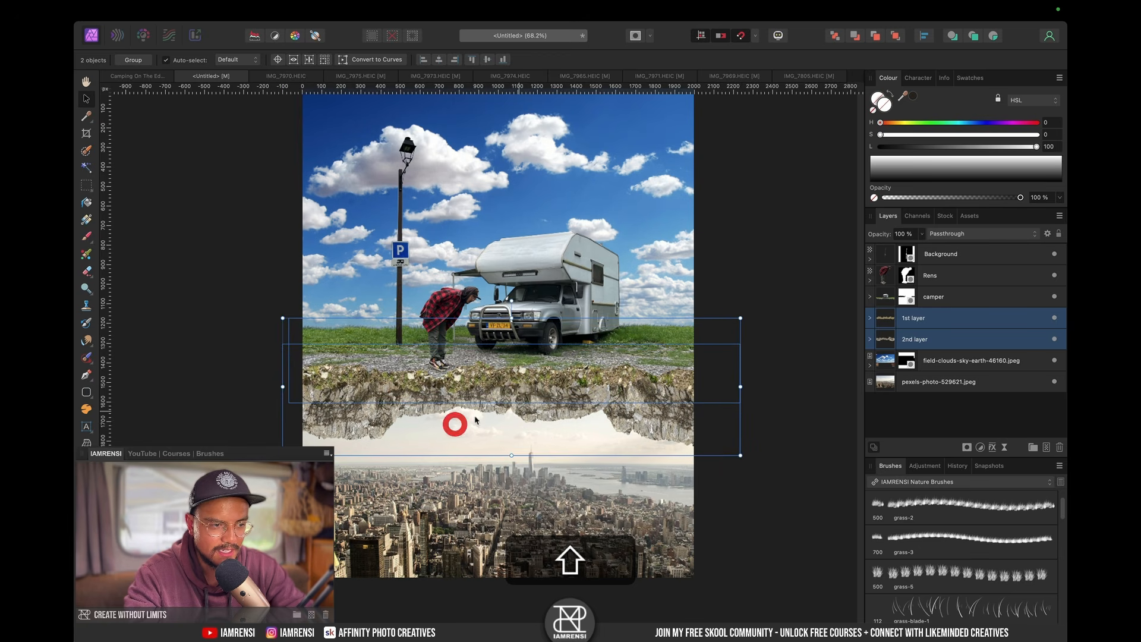
Step: Reposition the leftmost rock piece in the 2nd layer group slightly and widen it beyond the canvas's left edge
double_click(379, 423)
drag(341, 444, 338, 438)
drag(288, 384, 272, 384)
key(super+0)
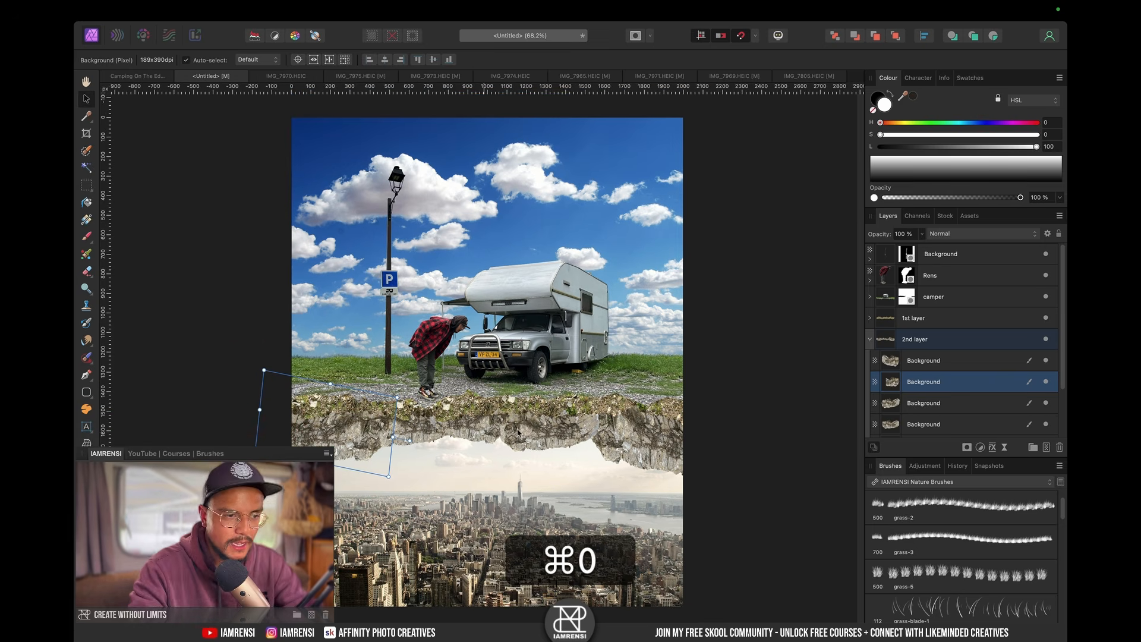
Step: Add an Exposure adjustment of -2.422 and nest it inside the 1st layer group to darken the soil
scroll(411, 391, up, 5)
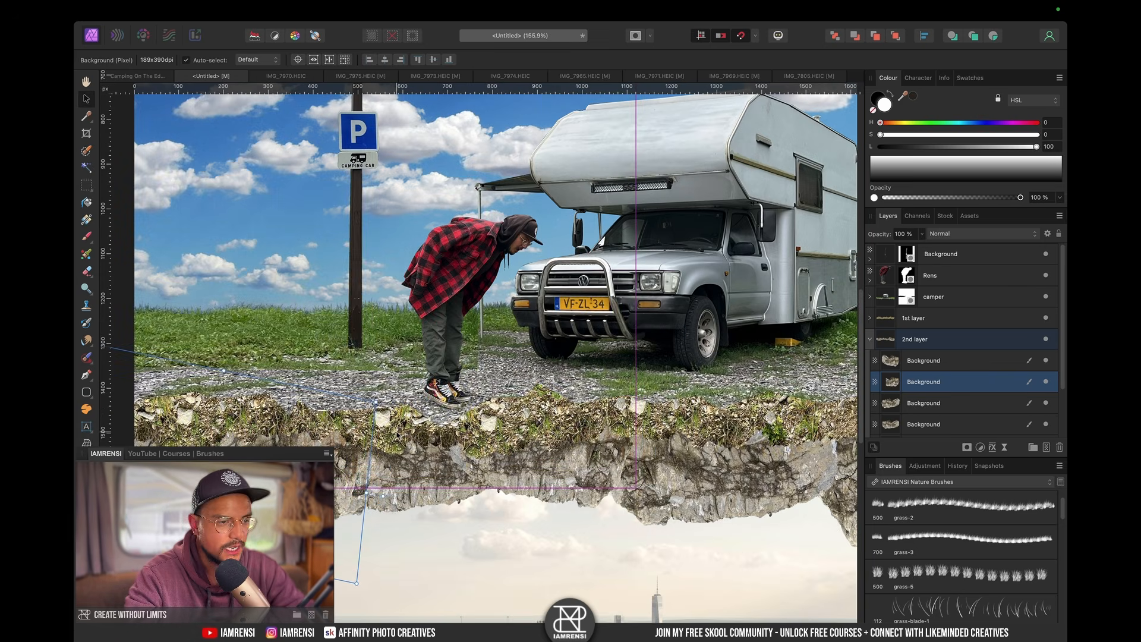
click(642, 406)
click(869, 339)
click(1055, 318)
click(1055, 318)
click(1054, 317)
click(1054, 318)
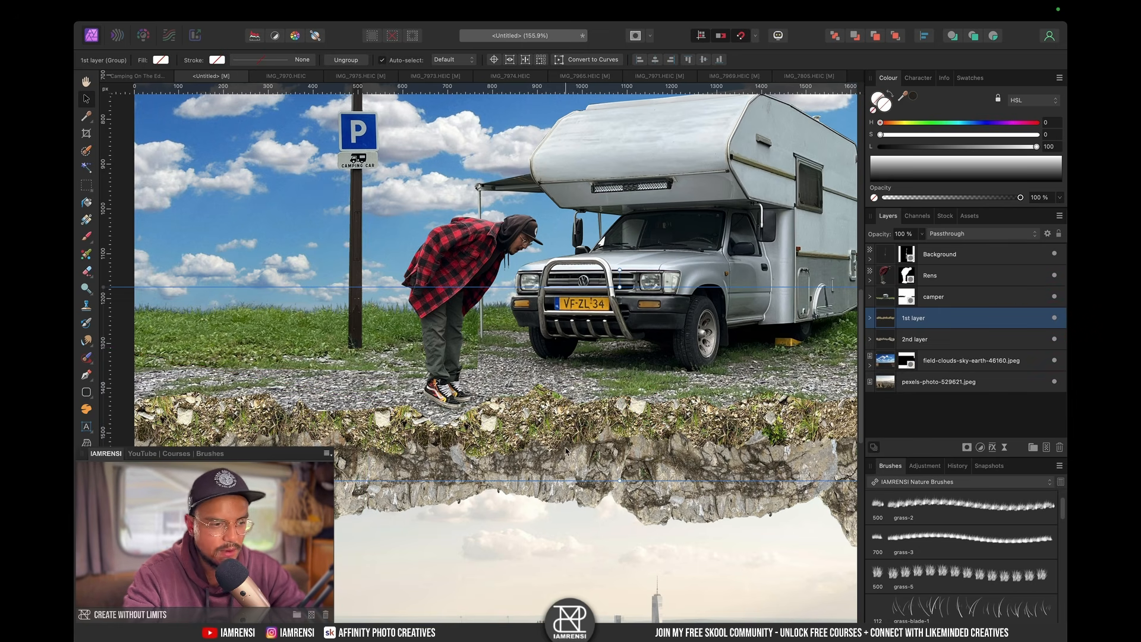
click(980, 448)
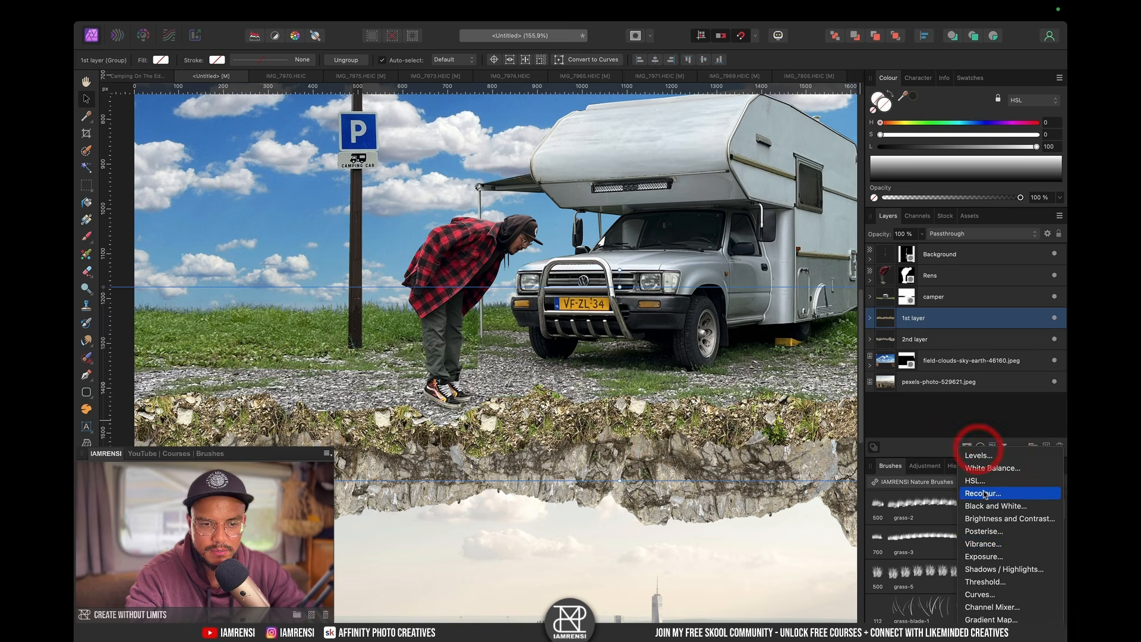
click(977, 558)
drag(708, 541, 693, 541)
drag(884, 321, 926, 341)
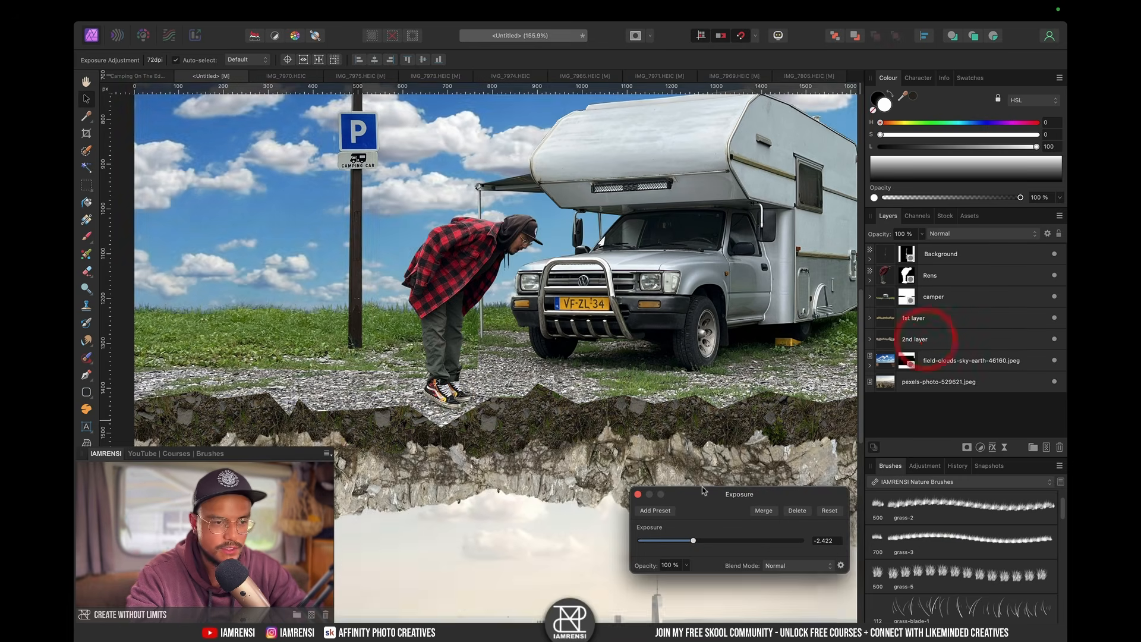
click(637, 495)
Step: Inspect the camper group's mask and curves layers, then add a new white mask to the group beneath its existing mask
scroll(576, 437, left, 5)
scroll(577, 437, down, 3)
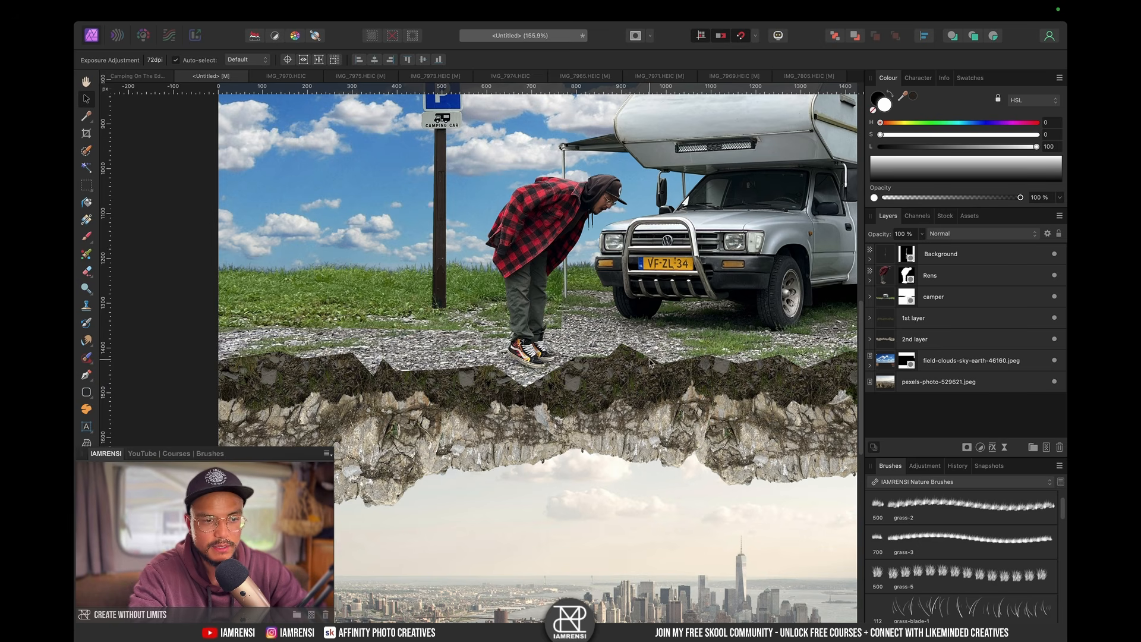
scroll(649, 361, right, 5)
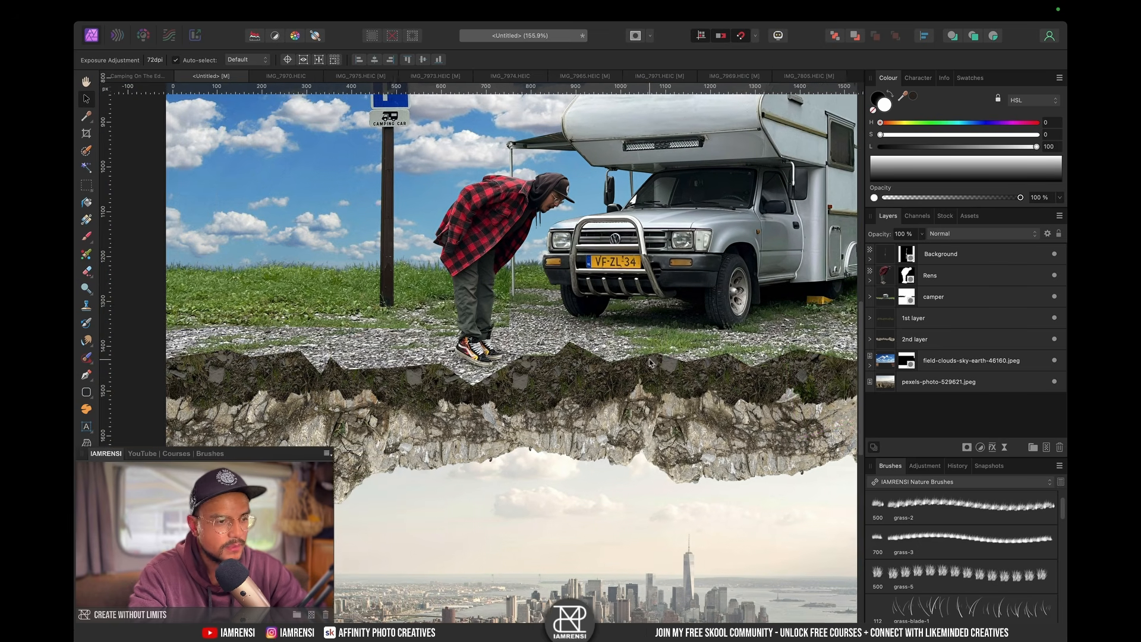
scroll(650, 362, left, 2)
click(871, 297)
click(1045, 319)
click(1044, 319)
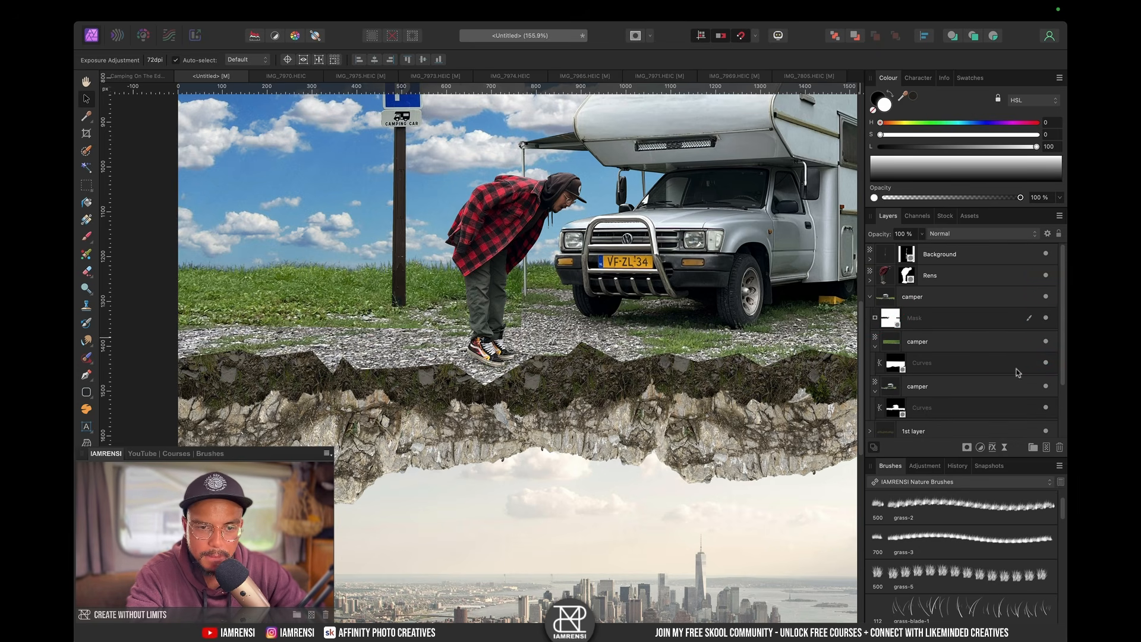
click(970, 415)
click(1047, 407)
click(1048, 408)
click(966, 392)
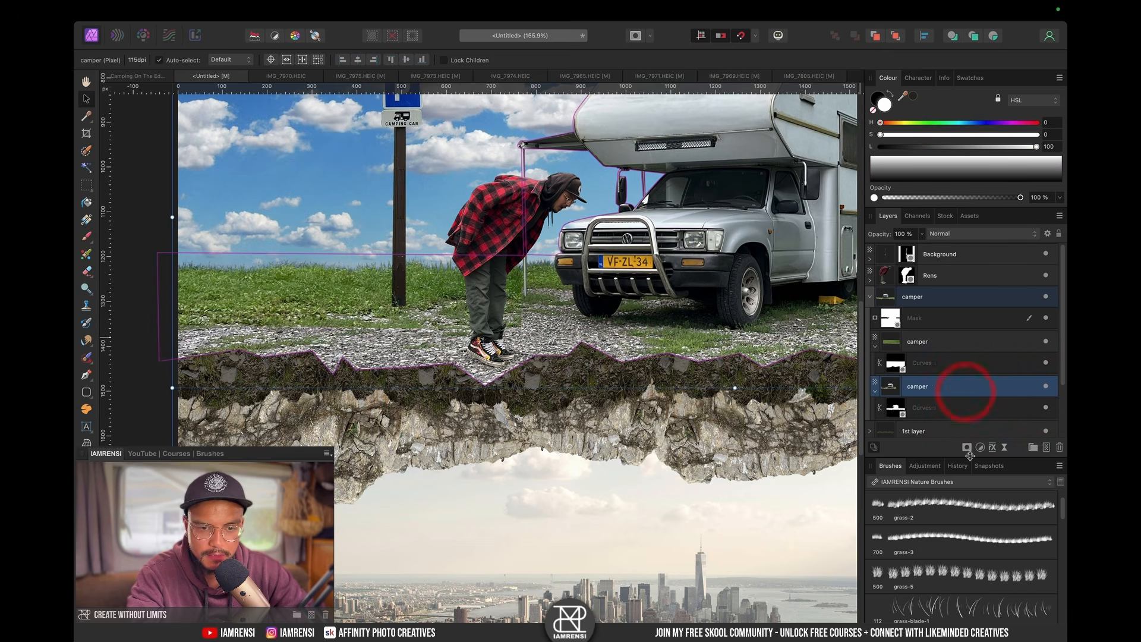
click(967, 449)
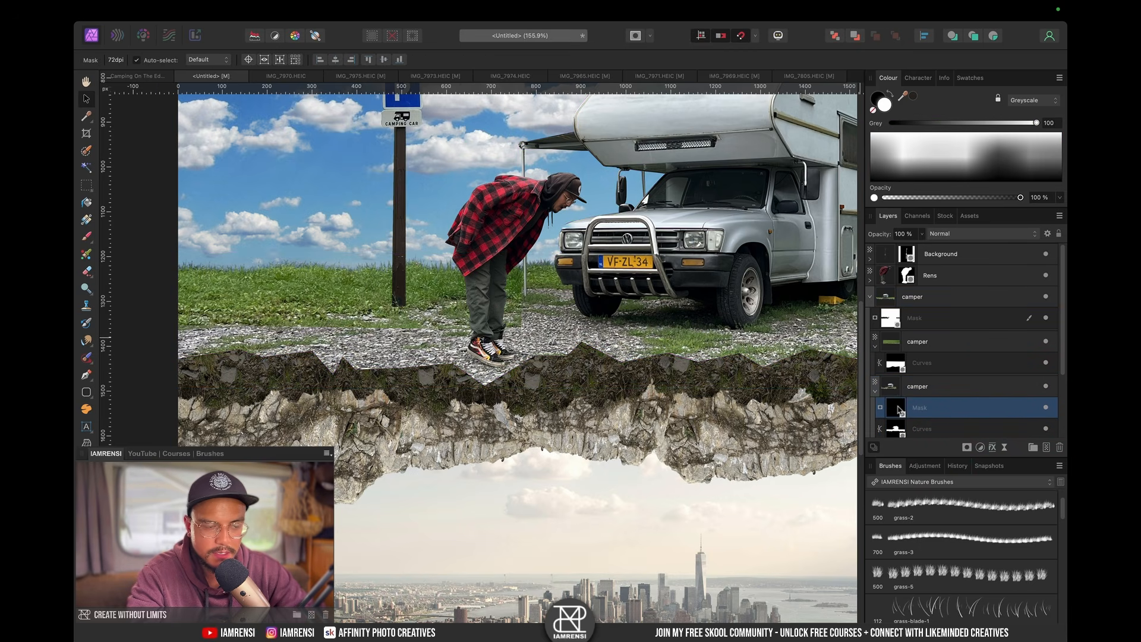
drag(899, 411, 962, 297)
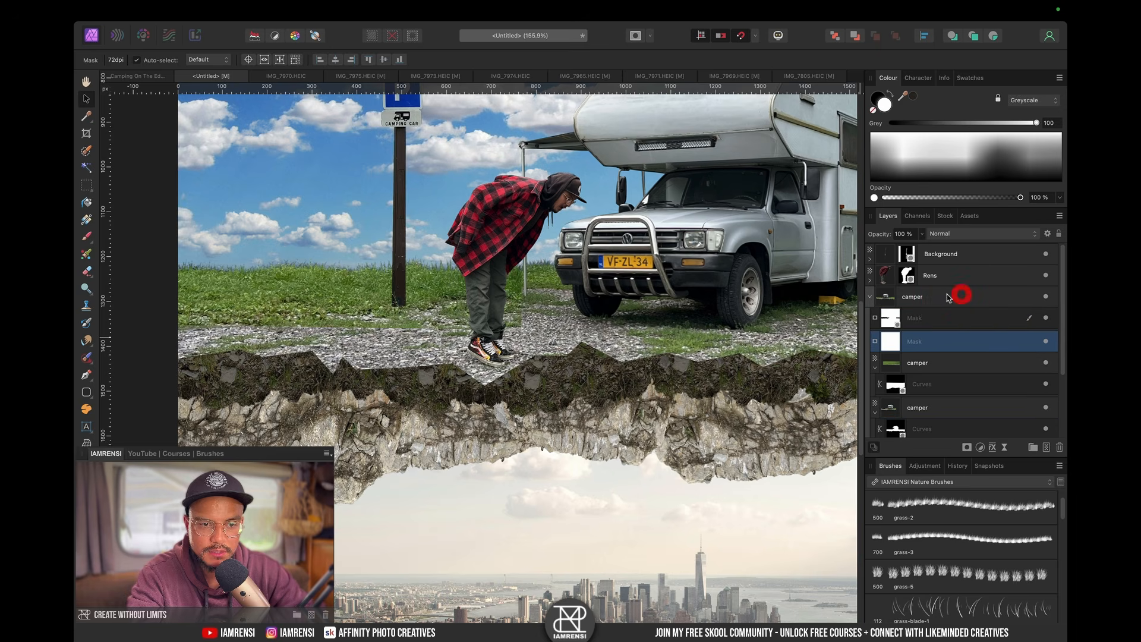
Step: Set up the ragged brush below grass-blade-1 from IAMRENSI Nature Brushes with black paint and a 51.4 px width
click(938, 482)
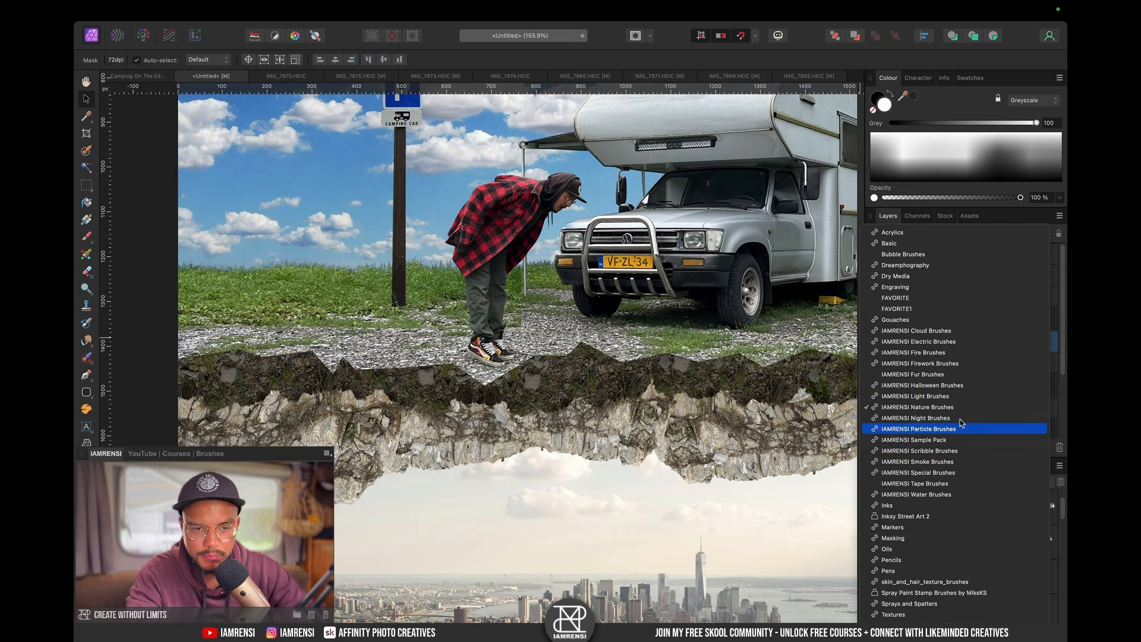
click(943, 409)
scroll(936, 538, down, 3)
scroll(936, 538, up, 5)
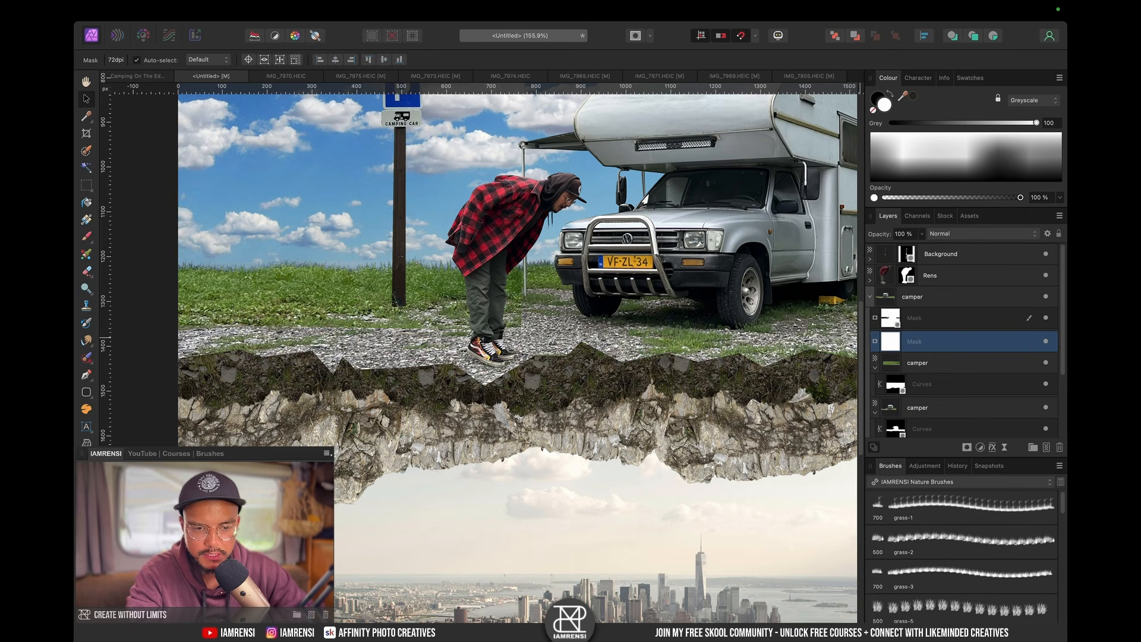
scroll(932, 585, down, 1)
scroll(908, 614, down, 1)
click(903, 611)
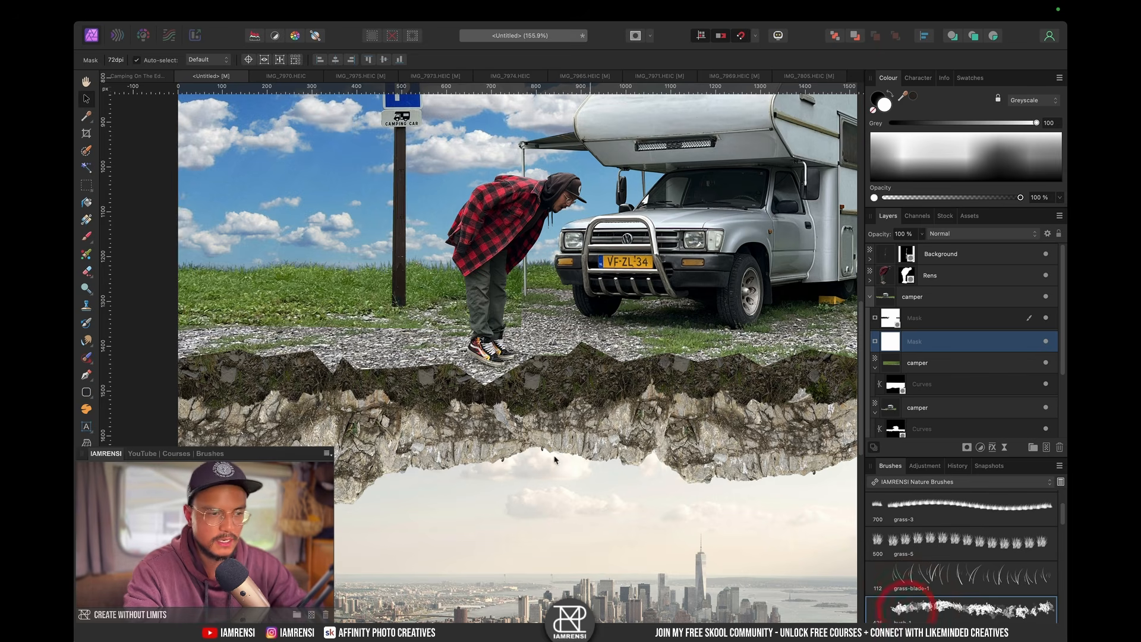
scroll(236, 411, up, 3)
key(b)
key(bracketleft)
key(x)
key(bracketleft)
key(bracketleft)
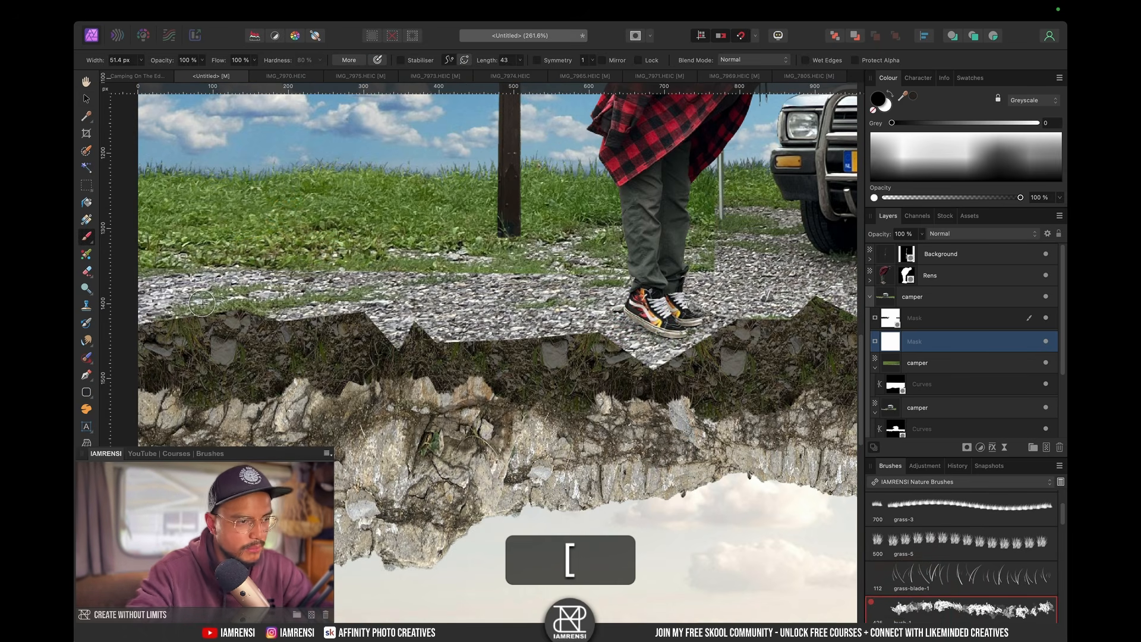
Step: Paint black on the camper group's new mask along the gravel's lower edge to replace the jagged cut with an irregular edge
key(space)
drag(293, 367, 387, 374)
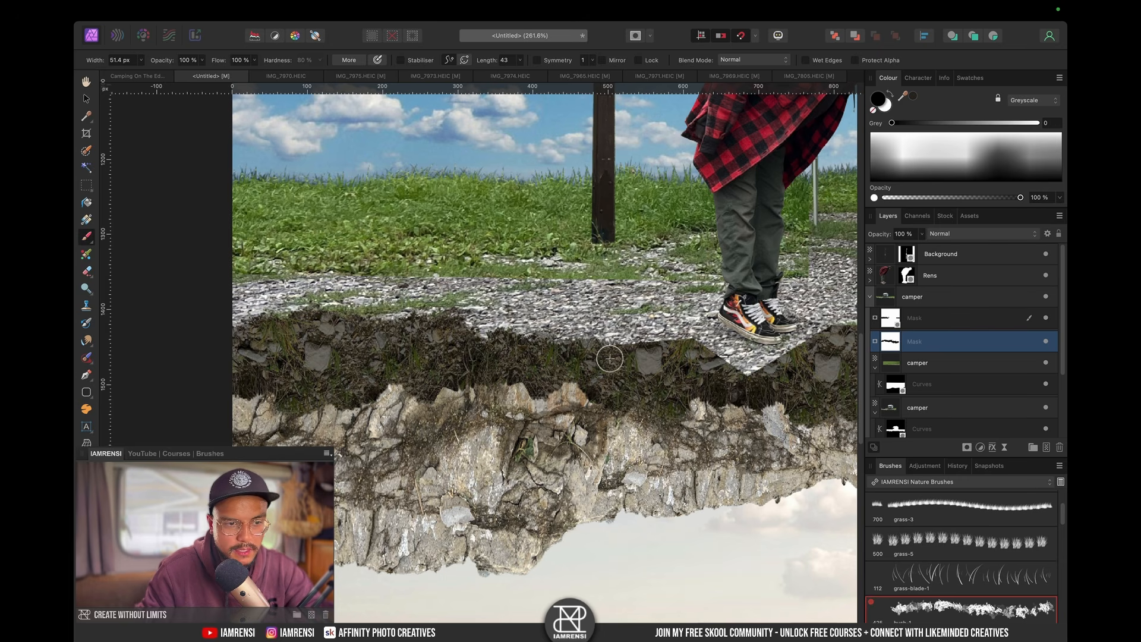
drag(698, 351, 750, 365)
mouse_move(799, 374)
mouse_down()
mouse_move(640, 382)
mouse_move(700, 337)
mouse_move(618, 340)
mouse_up()
mouse_move(618, 340)
mouse_down()
mouse_move(643, 328)
mouse_move(711, 341)
mouse_up()
mouse_move(756, 344)
mouse_down()
mouse_move(618, 352)
mouse_move(671, 352)
mouse_up()
mouse_move(763, 363)
mouse_down()
mouse_move(619, 370)
mouse_move(662, 359)
mouse_up()
drag(767, 357, 600, 364)
mouse_move(689, 374)
mouse_down()
mouse_move(582, 372)
mouse_move(740, 392)
mouse_move(584, 376)
mouse_up()
drag(586, 380, 711, 355)
drag(710, 355, 551, 380)
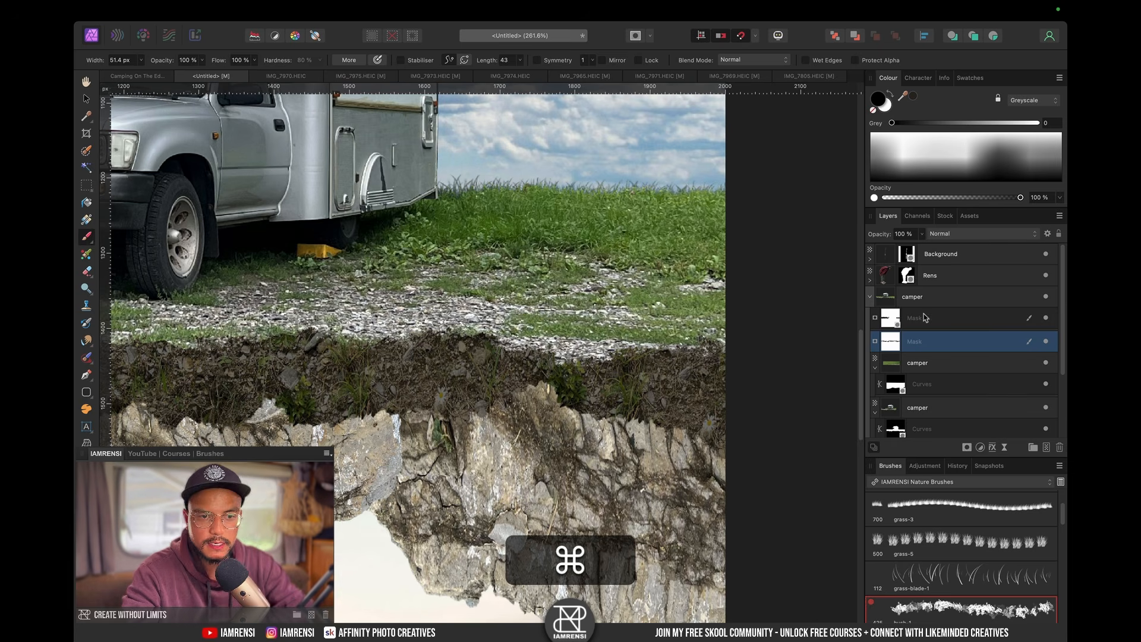
Step: Invert the Exposure Adjustment's mask in the 1st layer group and enlarge the brush to 68 px
click(869, 296)
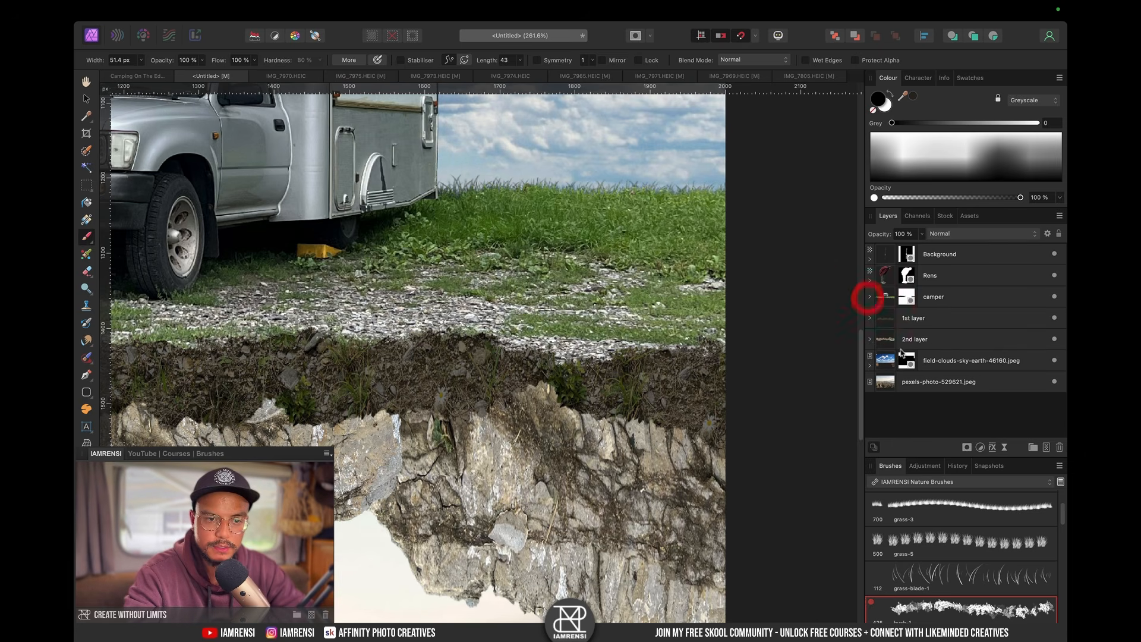
click(870, 319)
click(925, 348)
scroll(586, 375, left, 5)
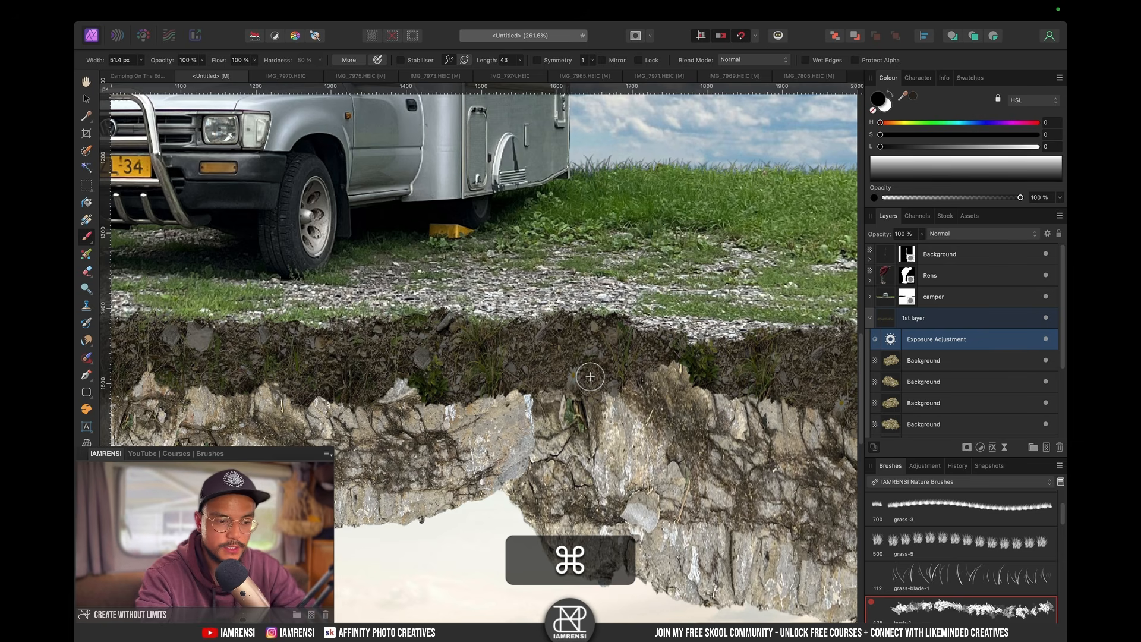
key(super+i)
key(bracketright)
key(bracketright)
scroll(772, 356, right, 2)
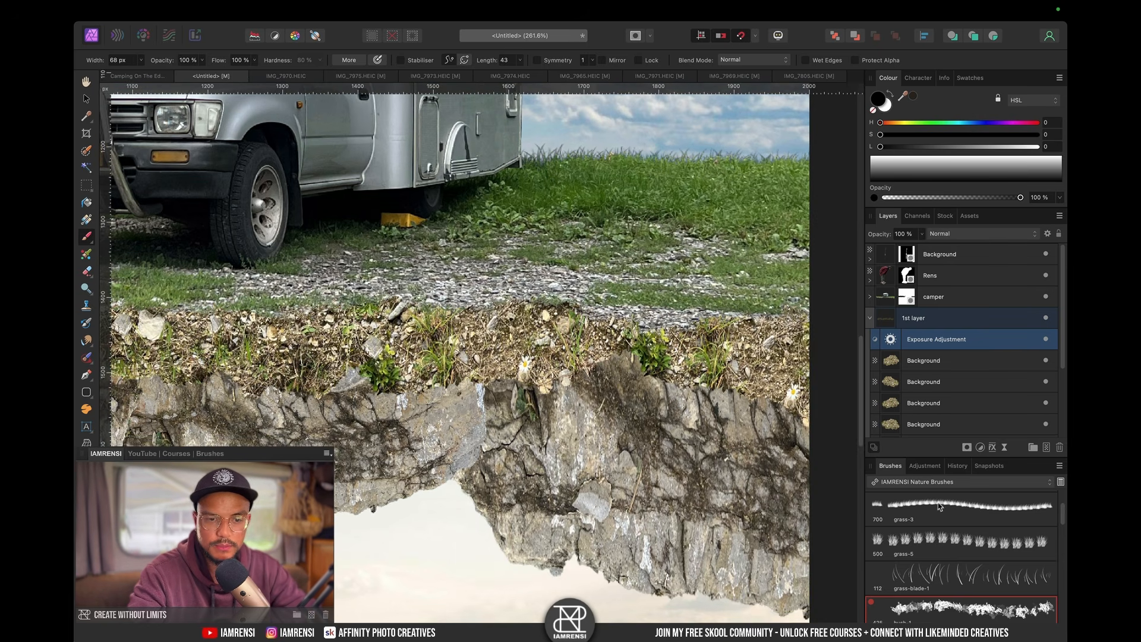
click(945, 482)
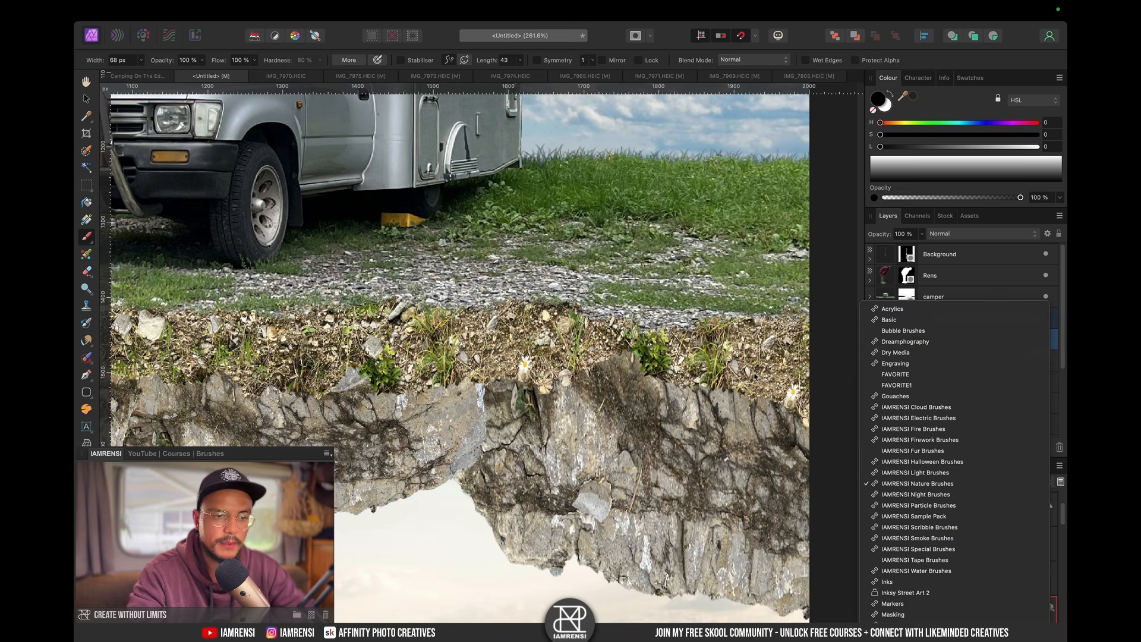
click(874, 265)
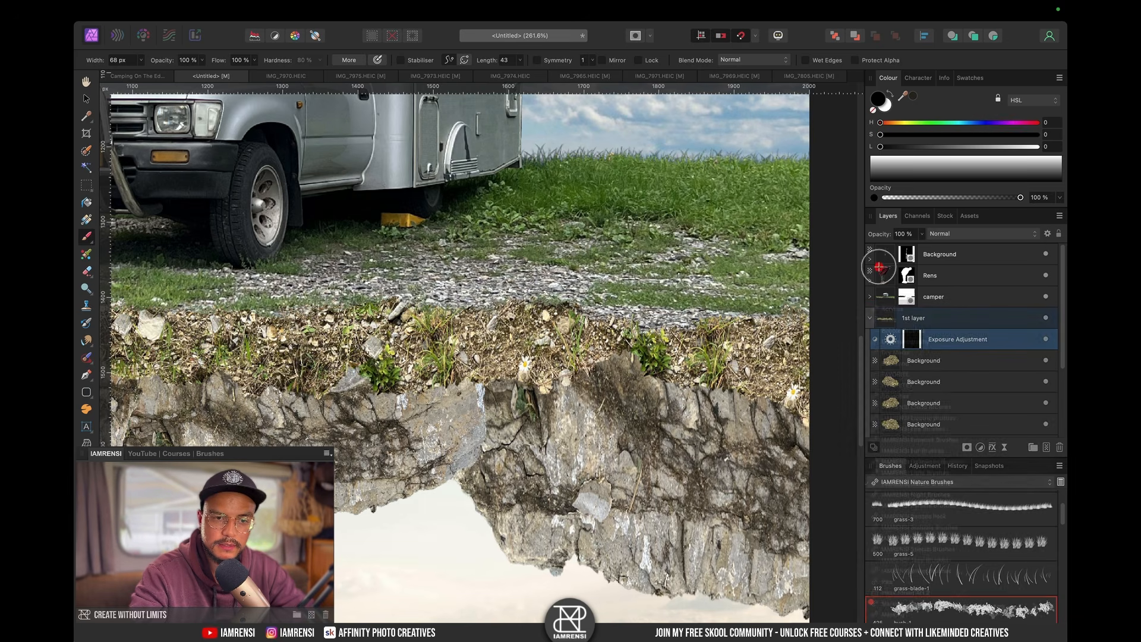
Step: Undo the mask inversion on the 1st layer group's Exposure Adjustment and set its exposure to -1.066
key(super+z)
double_click(891, 339)
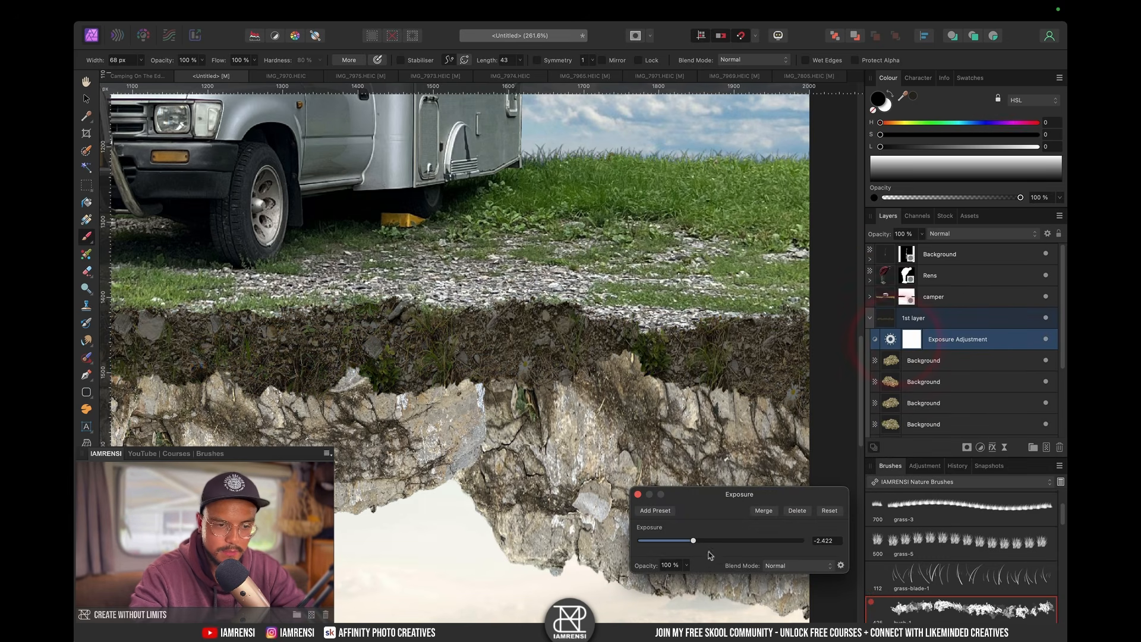
drag(694, 543, 710, 543)
click(607, 525)
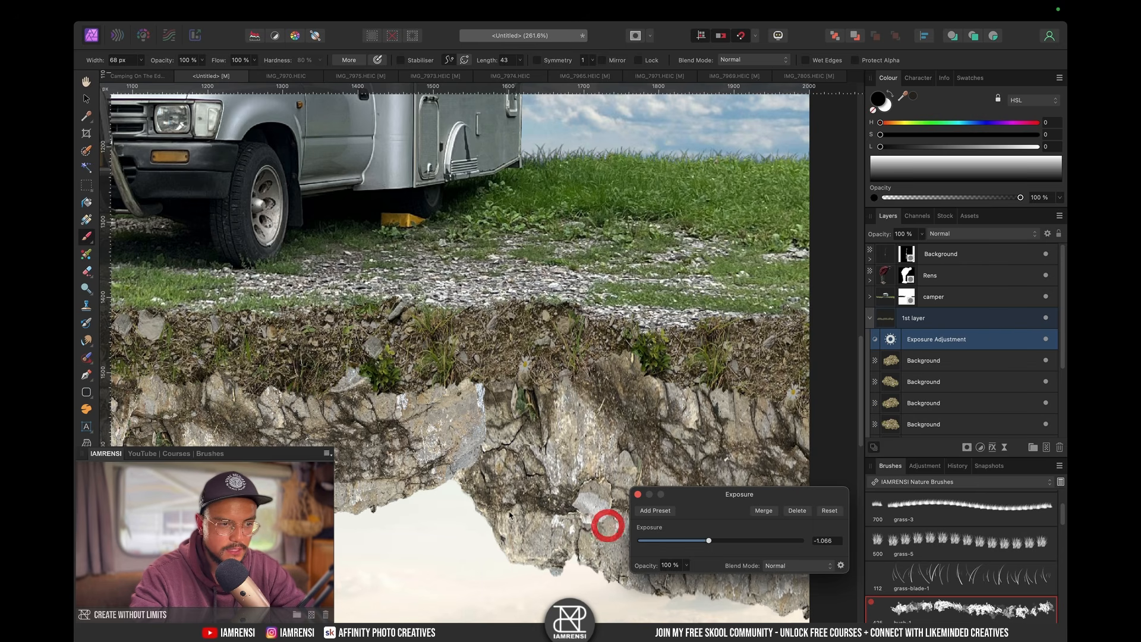
scroll(510, 515, left, 12)
scroll(510, 515, left, 6)
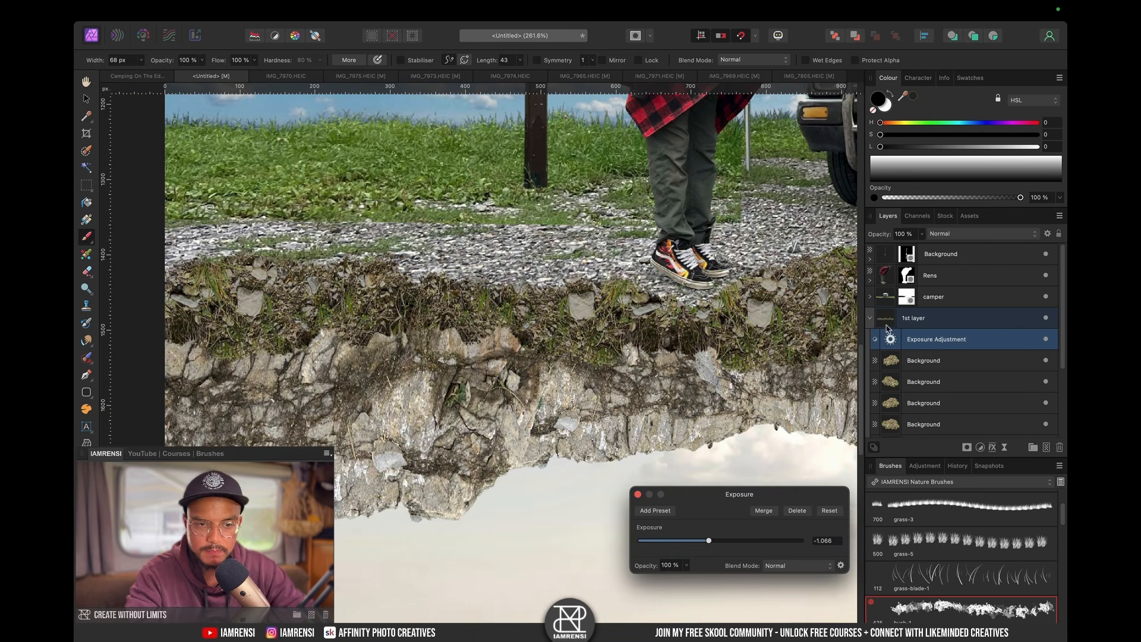
Step: Group the 1st layer and 2nd layer groups together into one parent group
click(869, 318)
click(937, 342)
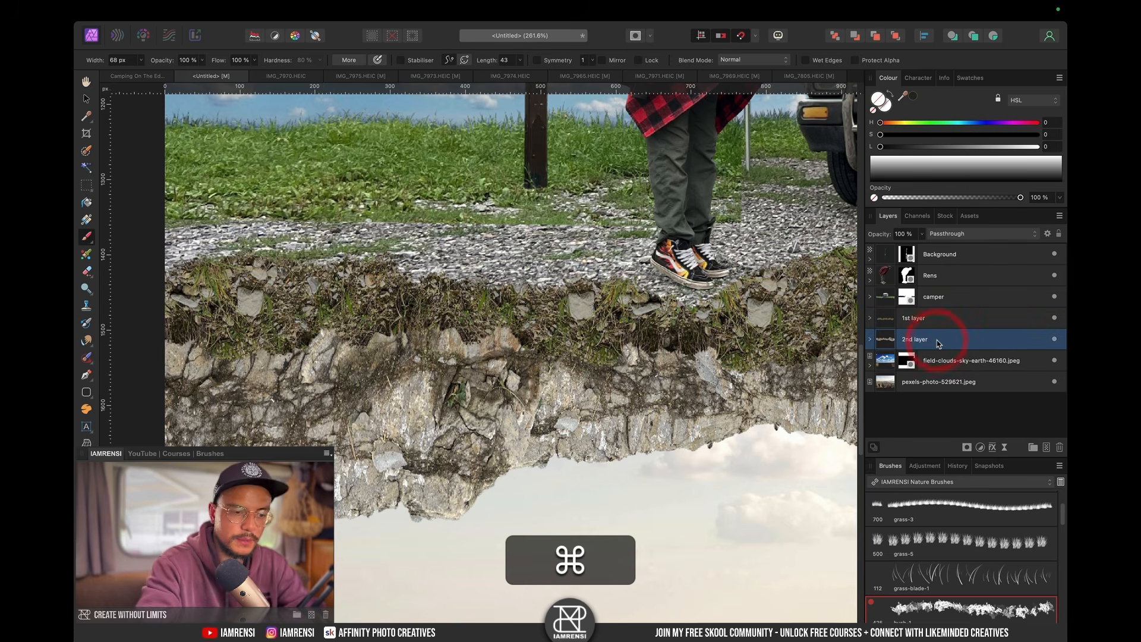
key(super+g)
key(super+z)
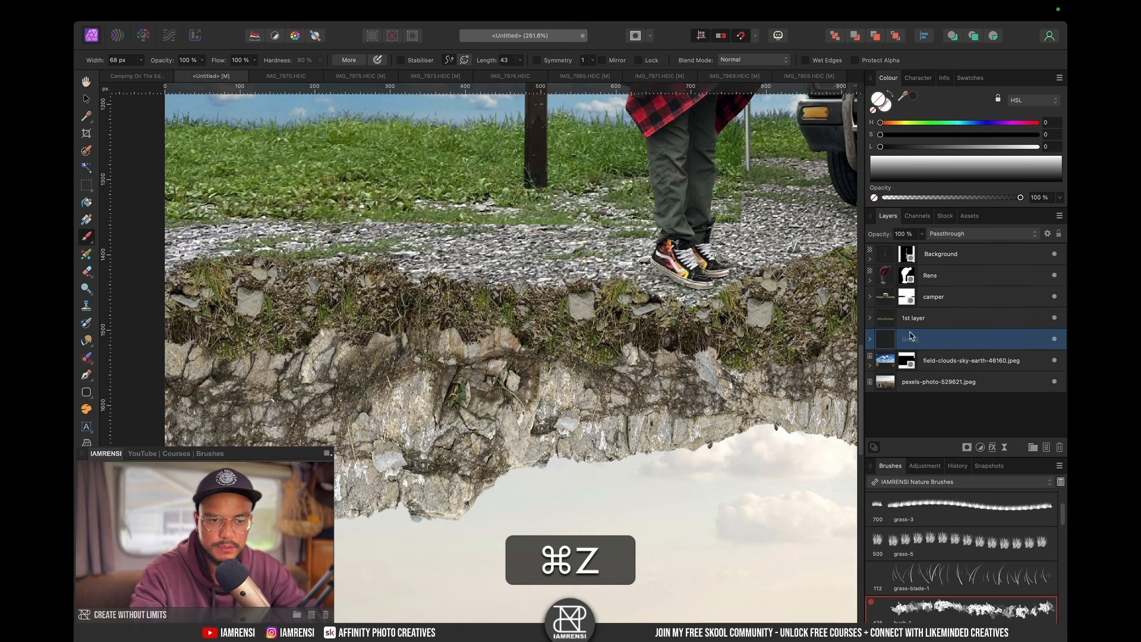
shift+click(918, 327)
key(super+g)
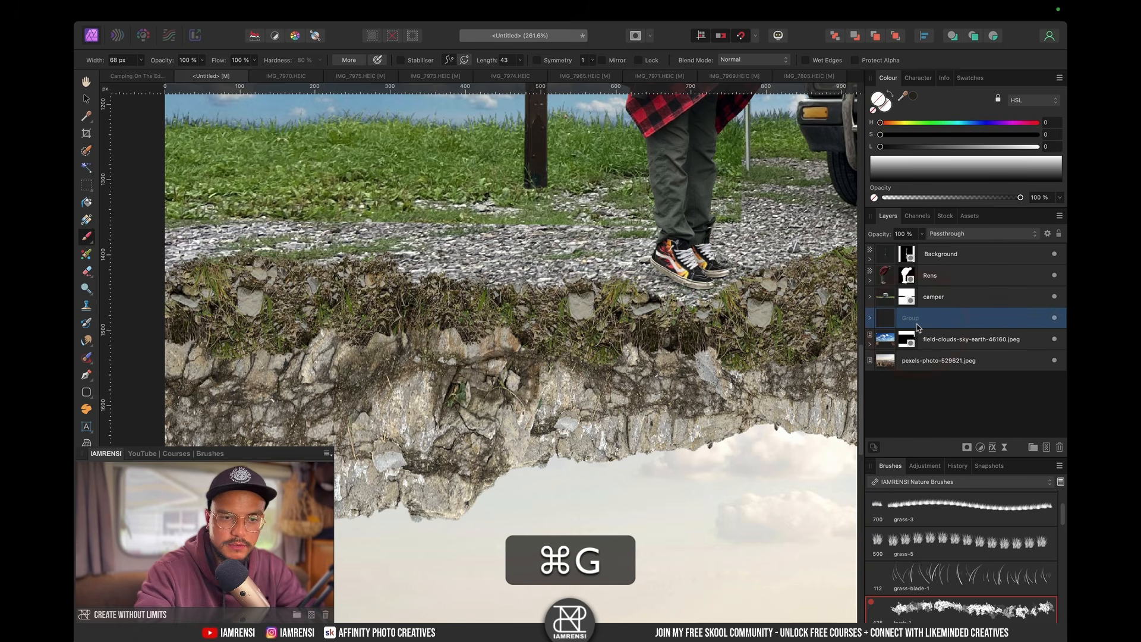
Step: Add an Exposure adjustment of -2.001 inside the new parent group, above the 1st layer and 2nd layer groups
click(872, 318)
click(980, 448)
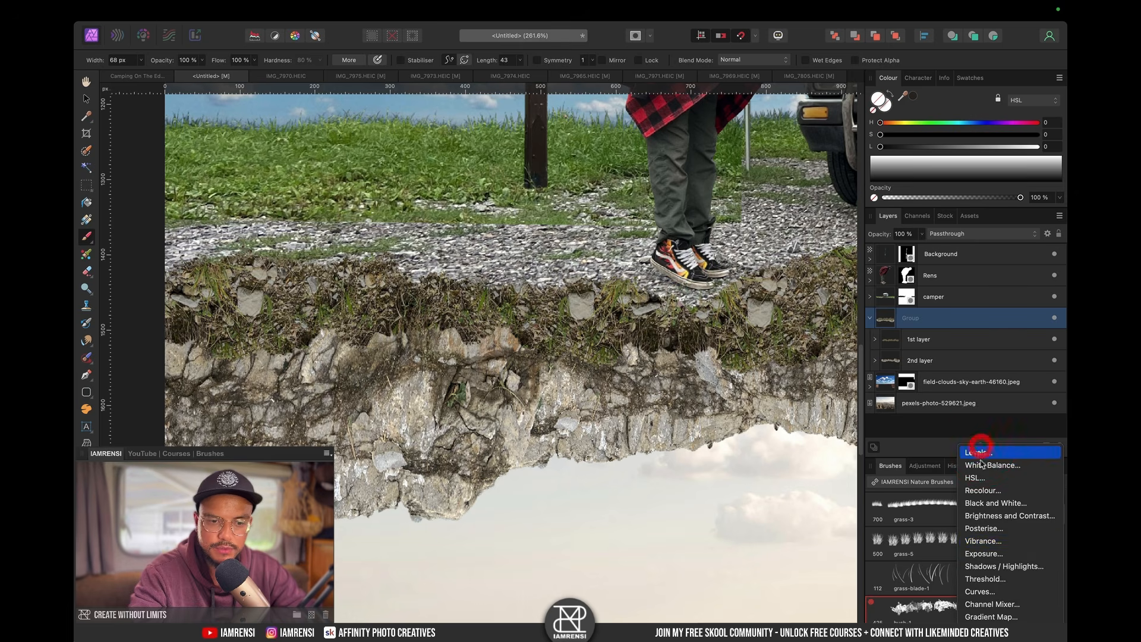
click(983, 553)
drag(720, 541, 699, 542)
drag(886, 319, 920, 339)
key(super+0)
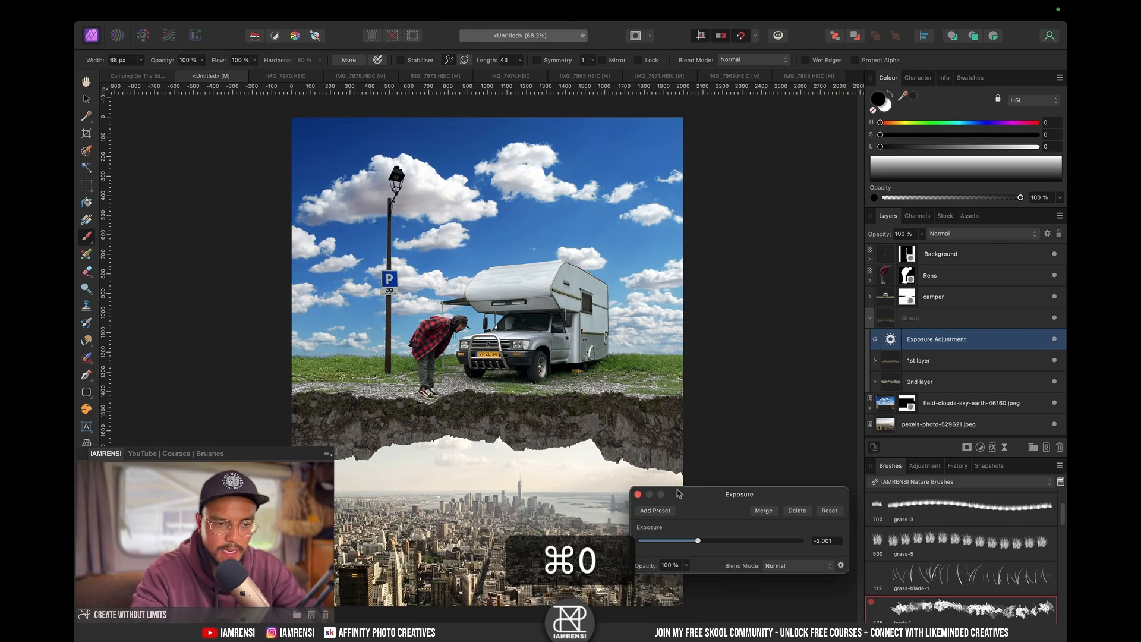
click(638, 494)
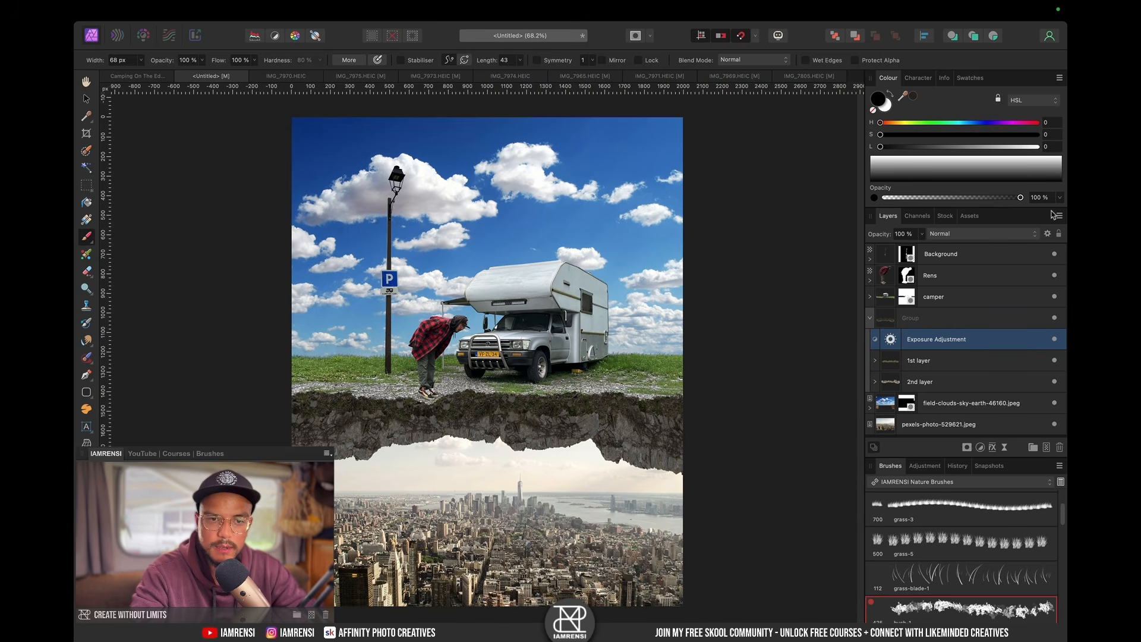
Step: In the Exposure Adjustment's blend options, drop the underlying composition range from 100% at 19% input to 25% output at full input
click(1048, 234)
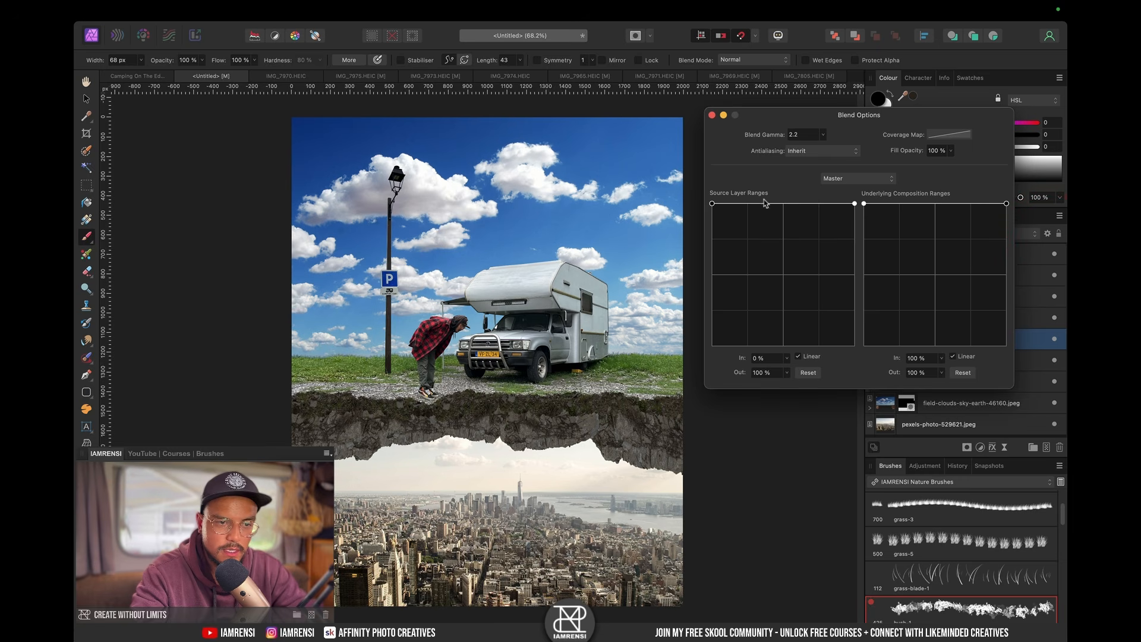
click(893, 204)
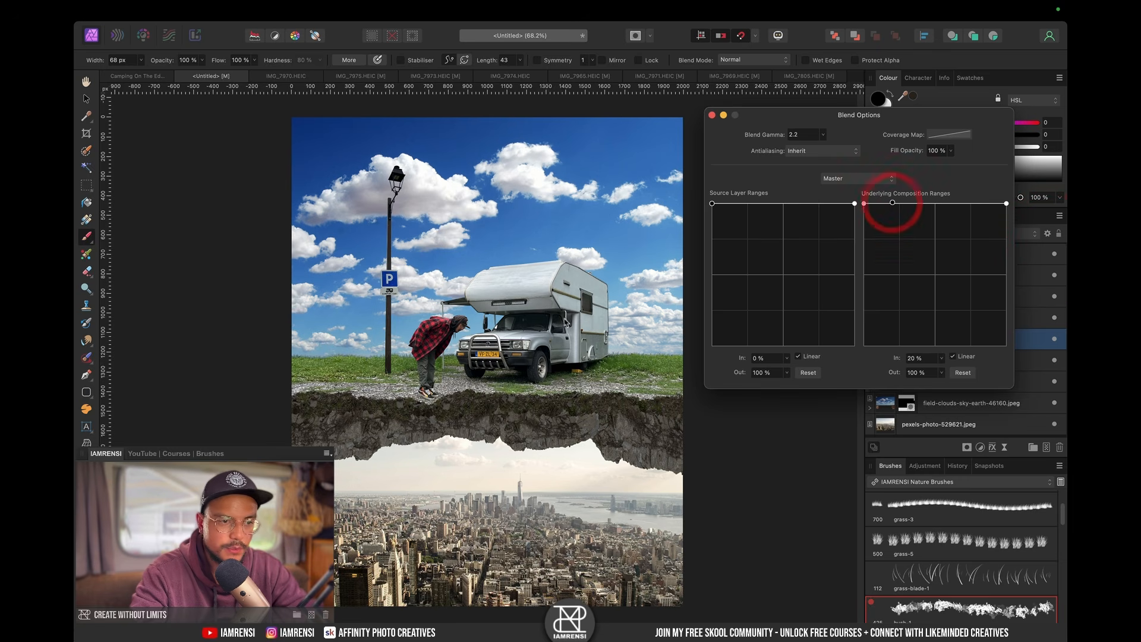
scroll(544, 423, up, 3)
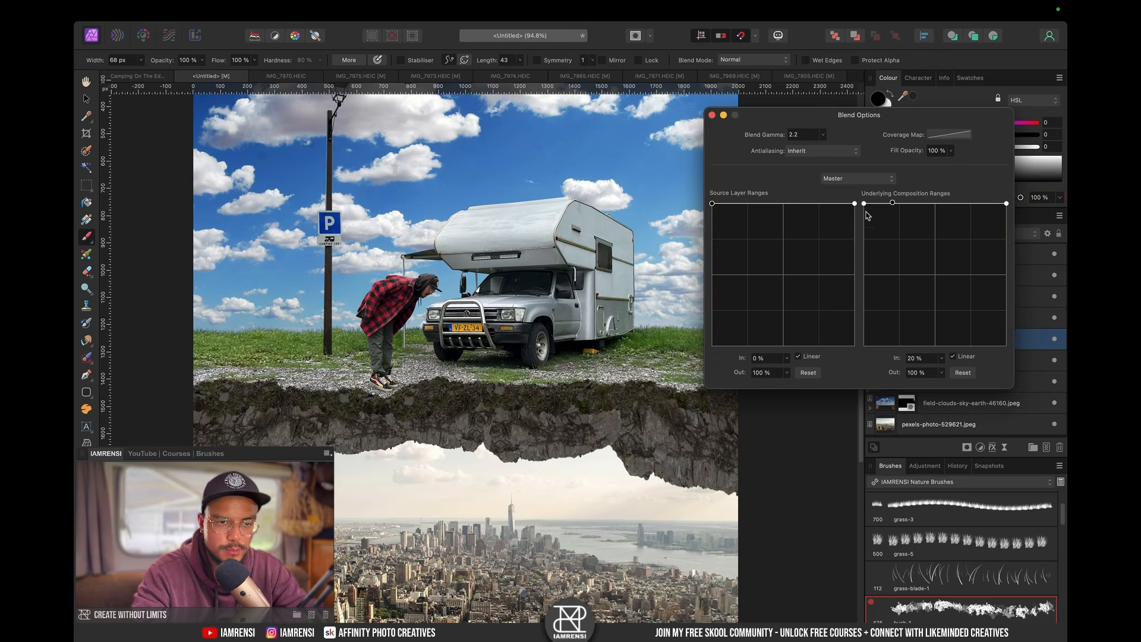
drag(852, 293, 896, 371)
drag(893, 204, 1015, 314)
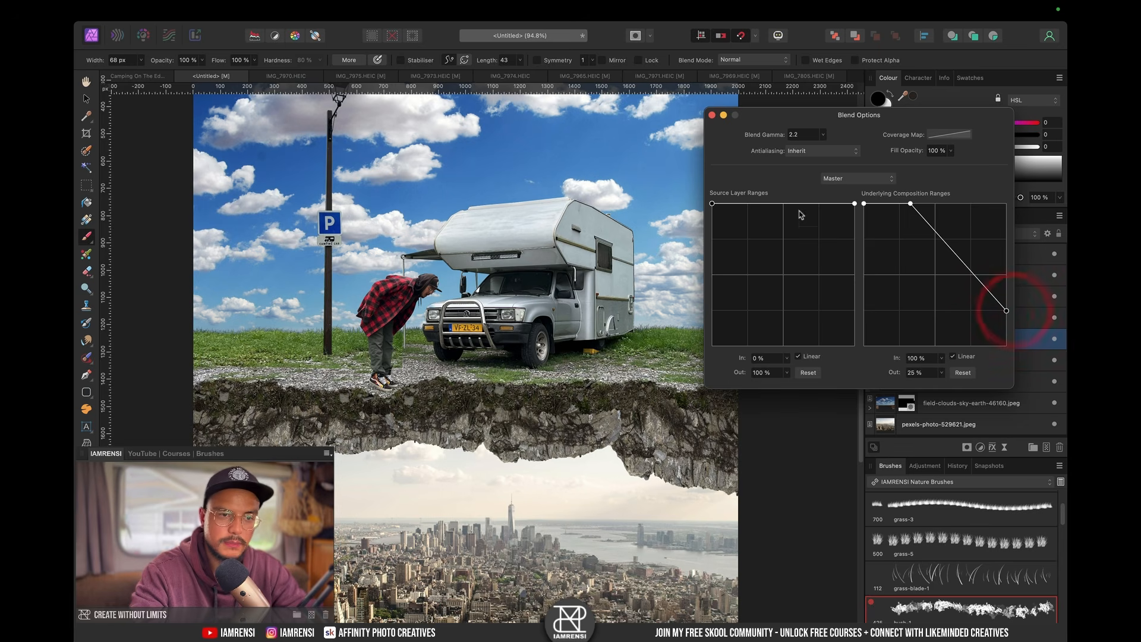
drag(909, 205, 891, 202)
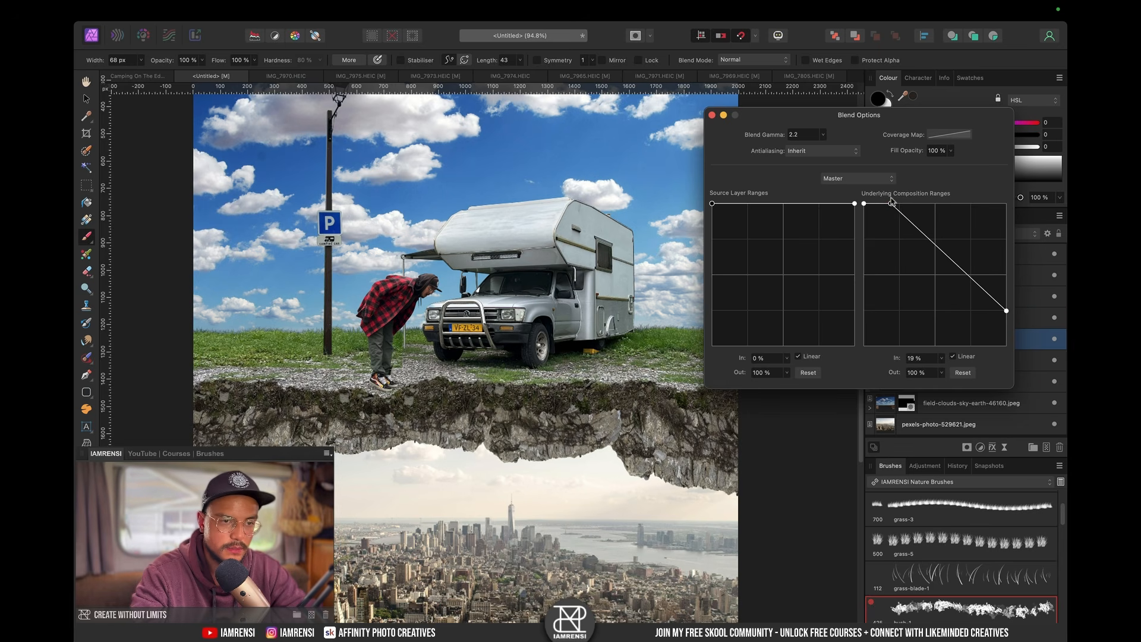
click(711, 115)
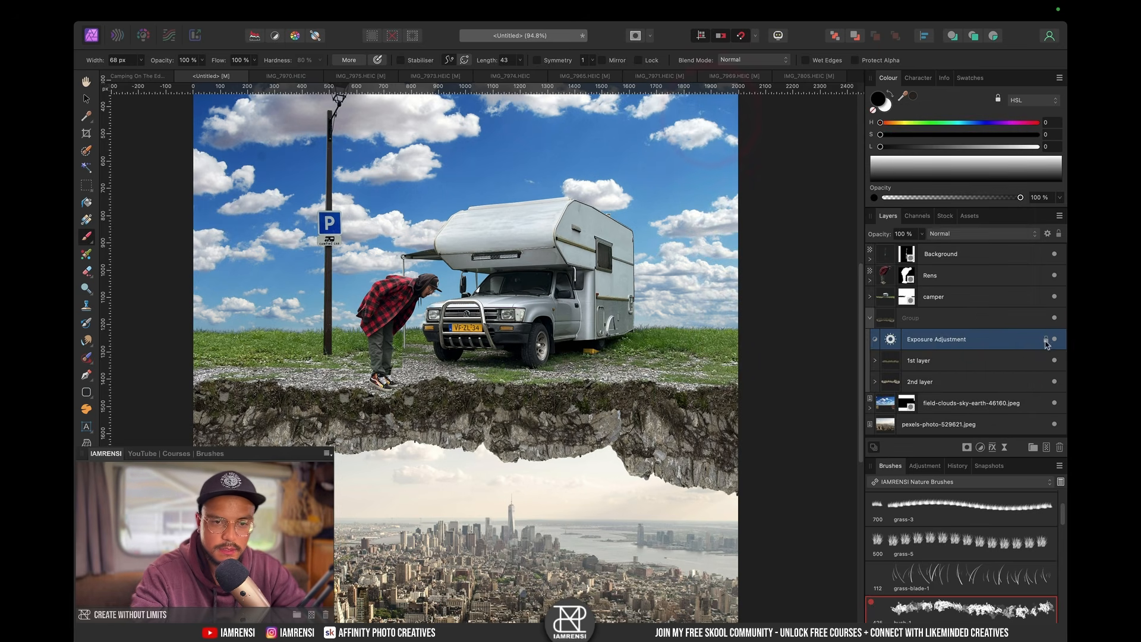
Step: Toggle the Exposure Adjustment off and on, then examine how the darkening affects the soil and rock along the cliff
click(1055, 338)
click(1055, 339)
scroll(459, 417, up, 5)
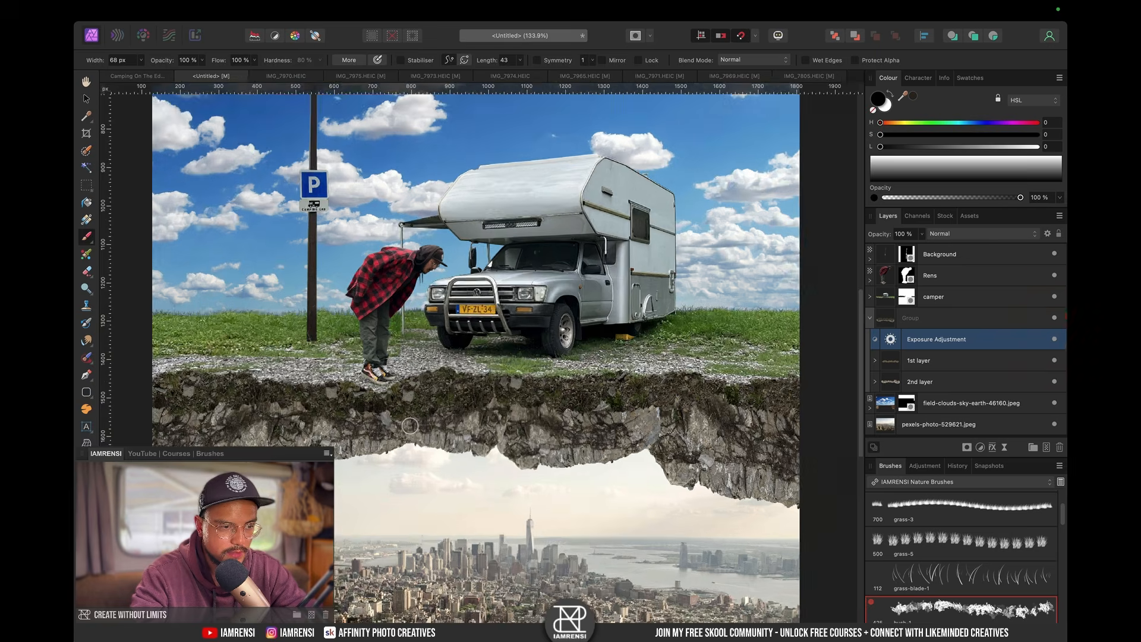
scroll(460, 418, left, 6)
scroll(459, 417, down, 2)
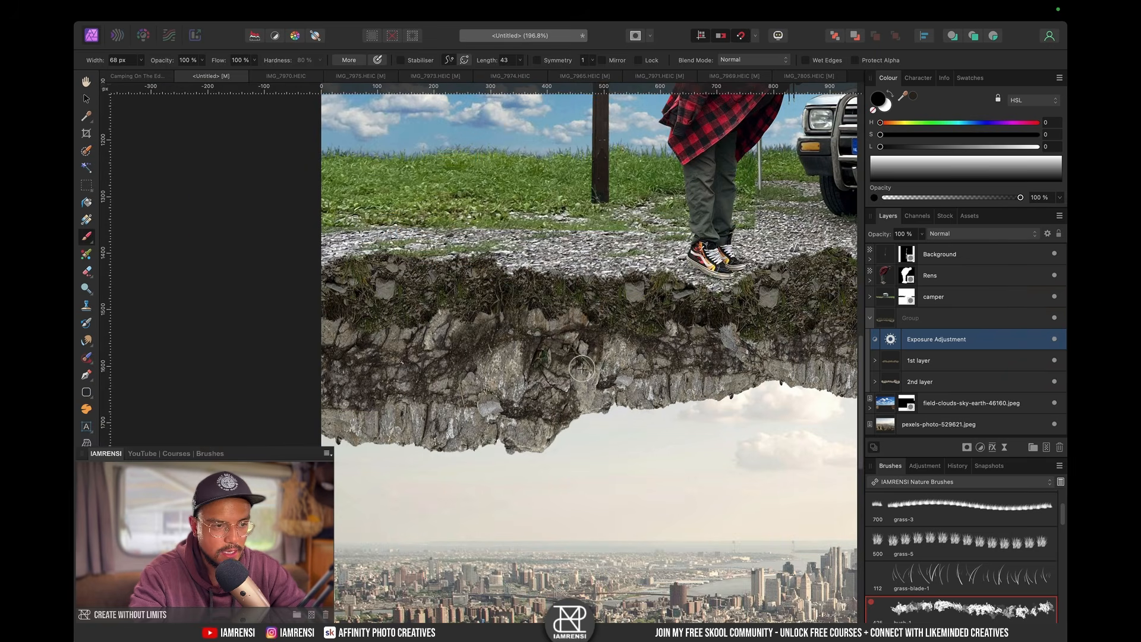
scroll(537, 376, right, 3)
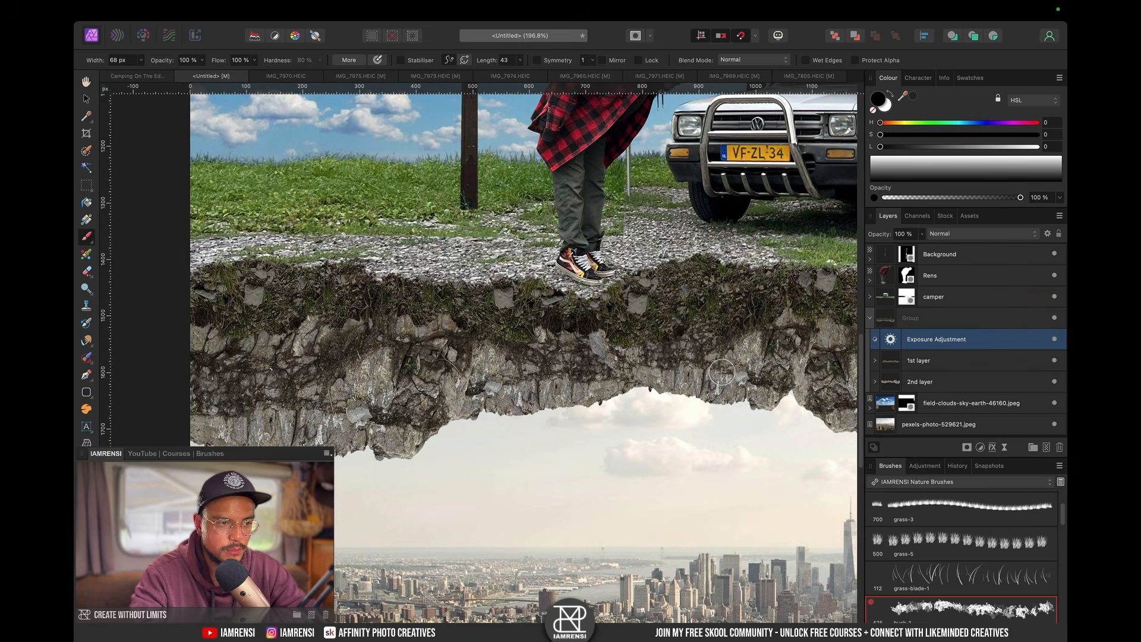
drag(183, 278, 240, 273)
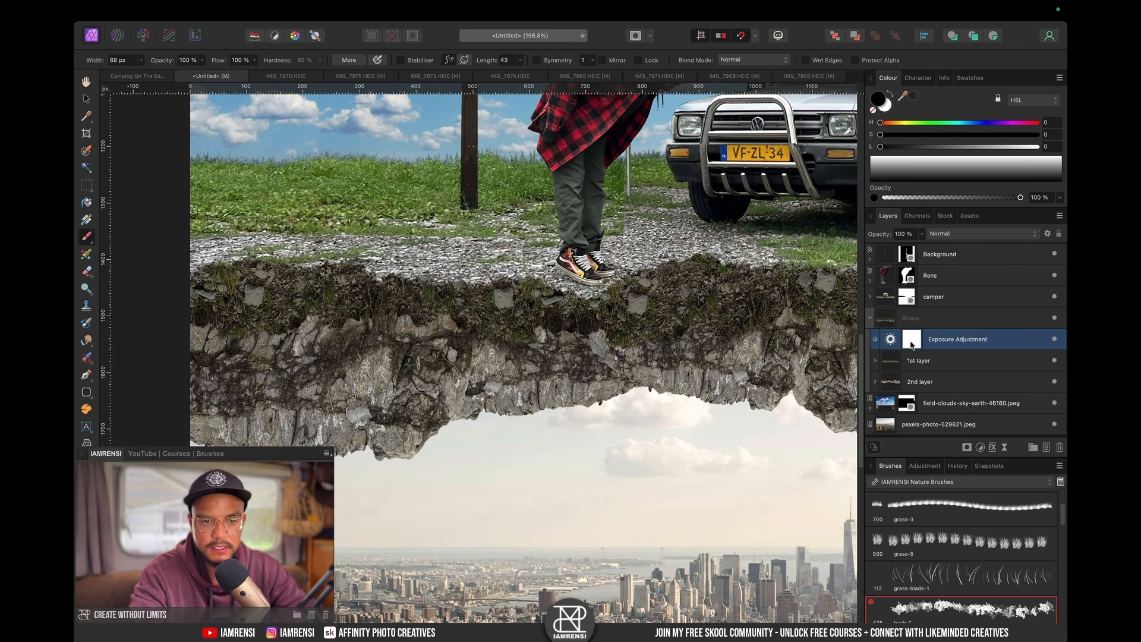
Step: Add a second Exposure adjustment with a negative value above the first one in the cliff group and invert its mask
click(980, 447)
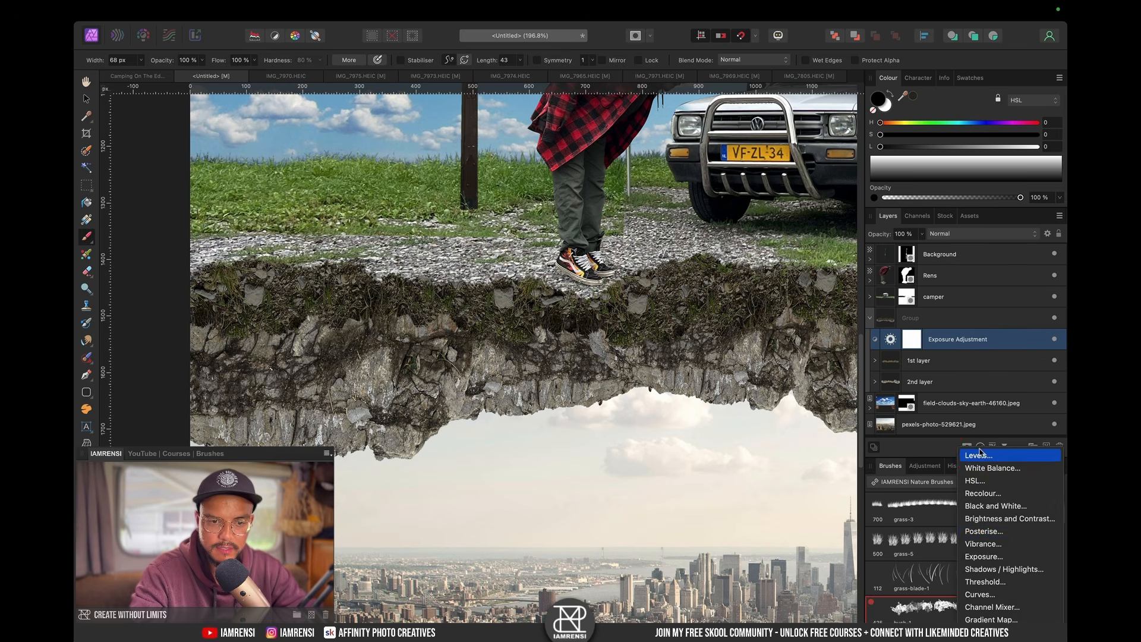
click(984, 558)
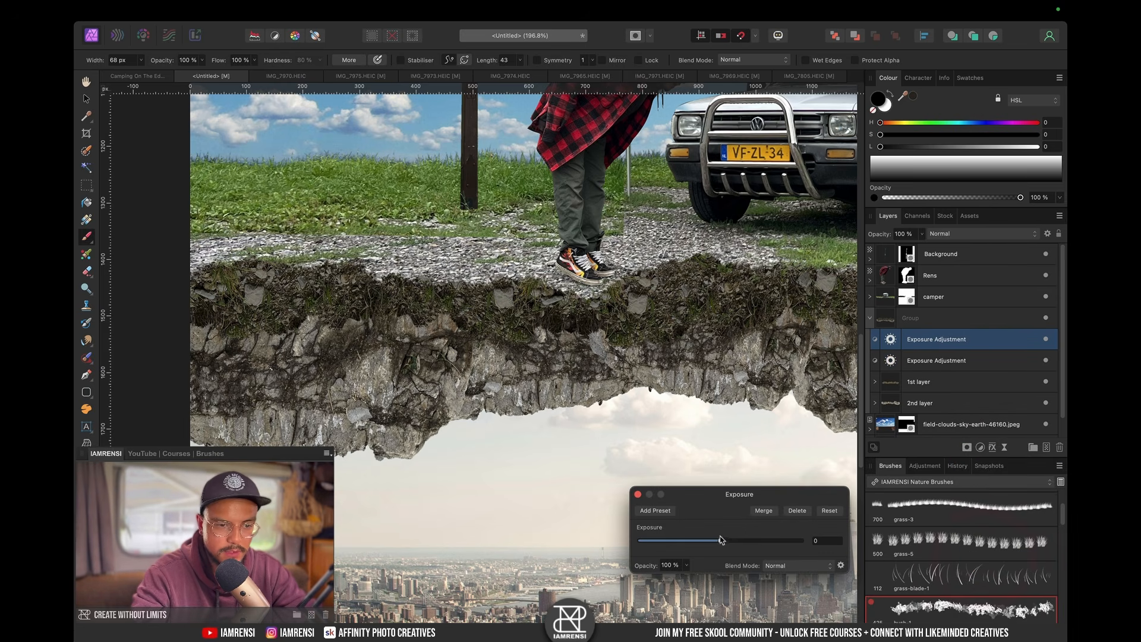
drag(719, 540, 713, 541)
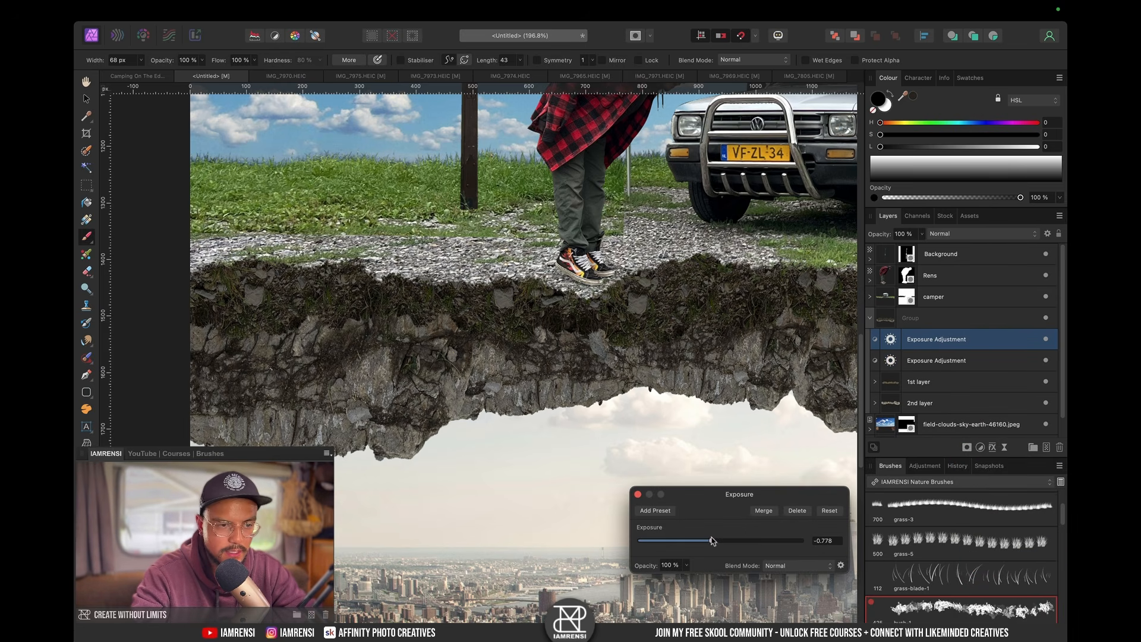
click(638, 495)
key(super+i)
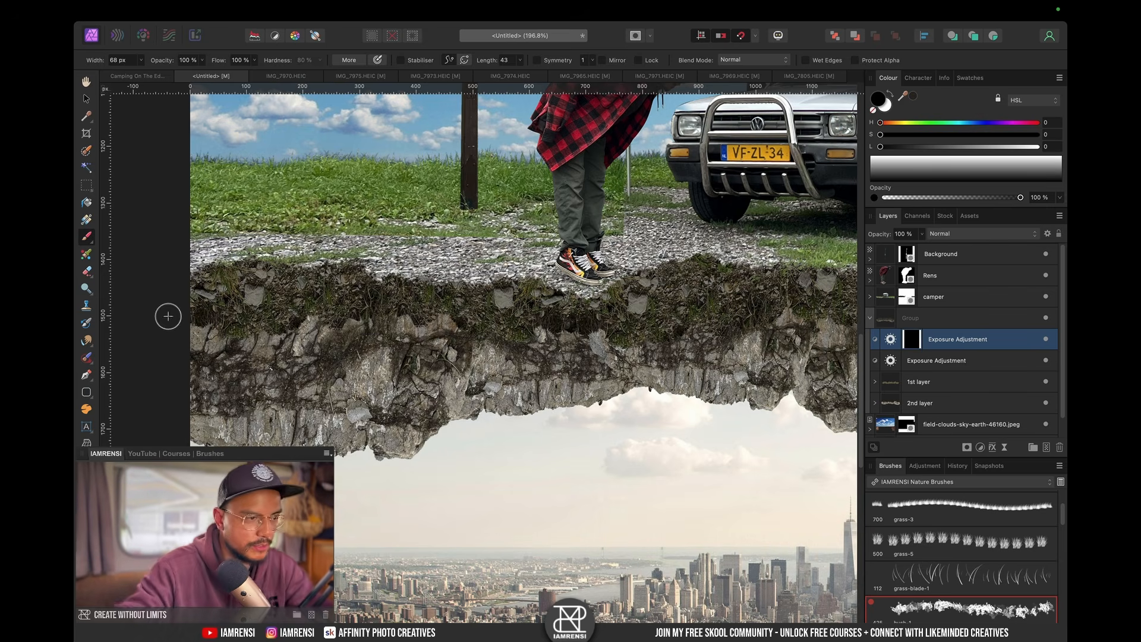
Step: Paint white on the upper Exposure Adjustment's mask along the soil and rock seam, enlarging the brush to 157.2 px to darken the cliff
key(x)
drag(190, 292, 307, 284)
key(bracketright)
key(bracketright)
key(bracketright)
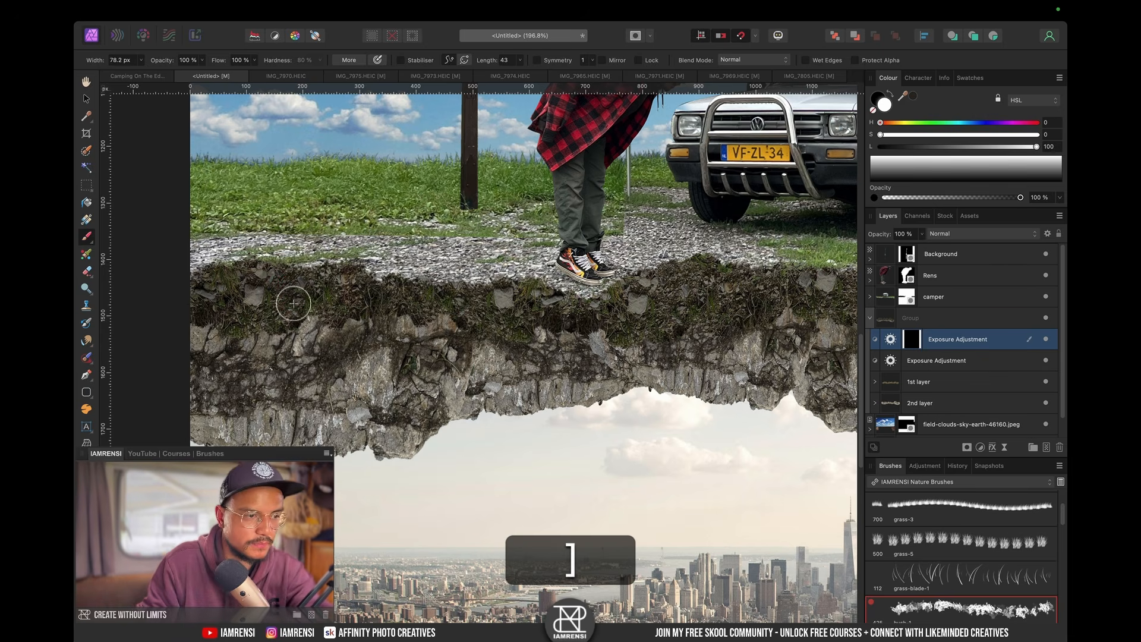
mouse_move(221, 336)
mouse_down()
mouse_move(357, 300)
mouse_move(407, 334)
mouse_move(373, 325)
mouse_move(432, 320)
mouse_move(482, 353)
mouse_move(597, 330)
mouse_move(466, 374)
mouse_move(568, 317)
mouse_move(444, 328)
mouse_up()
key(space)
key(space)
drag(469, 408, 296, 460)
drag(485, 469, 410, 471)
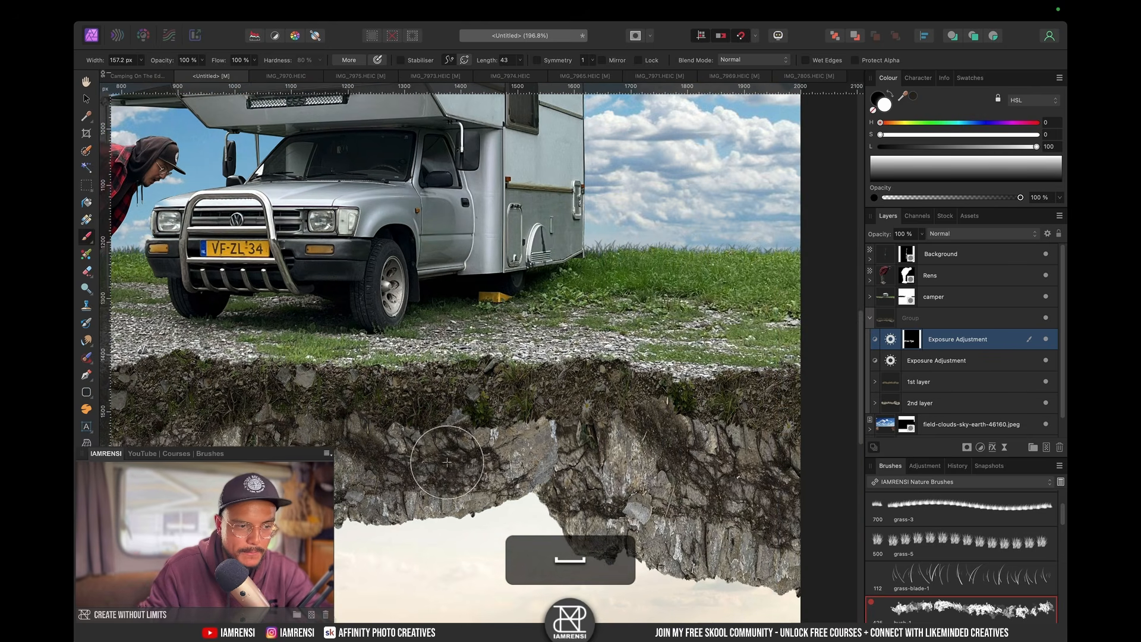
drag(494, 458, 389, 456)
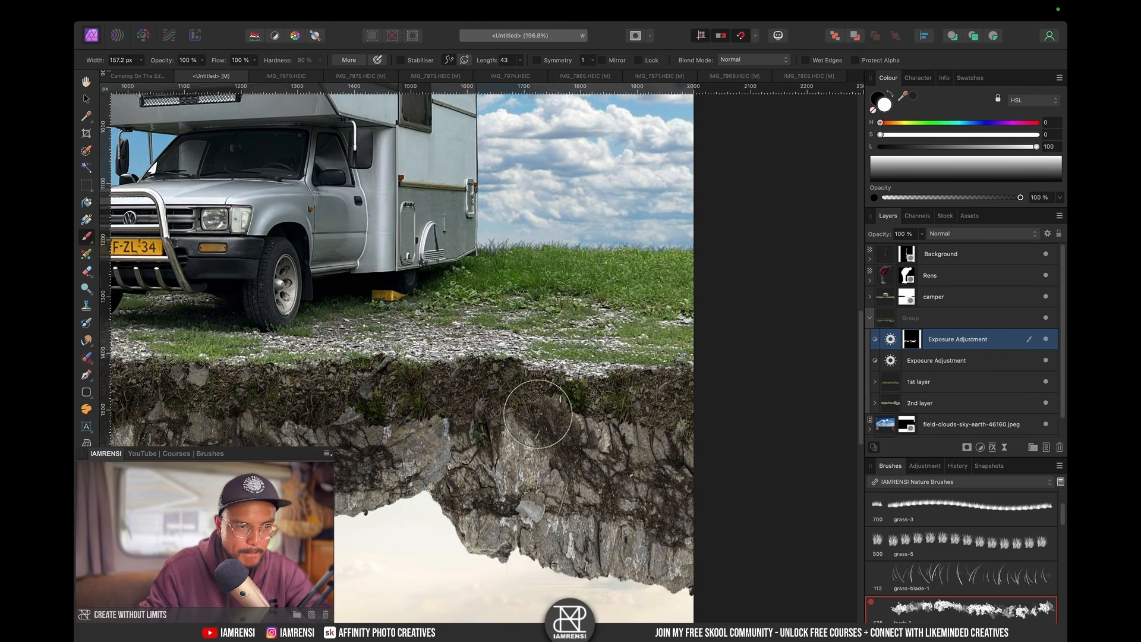
drag(534, 402, 478, 360)
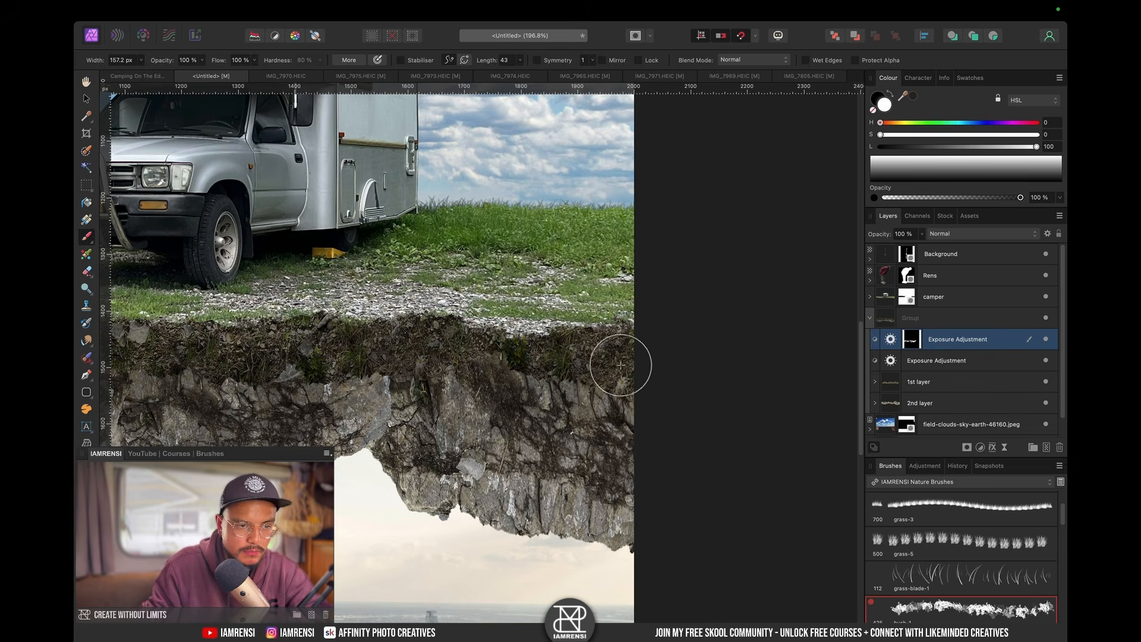
Step: View the whole composite and toggle the masked Exposure Adjustment to compare the cliff before and after
key(super+0)
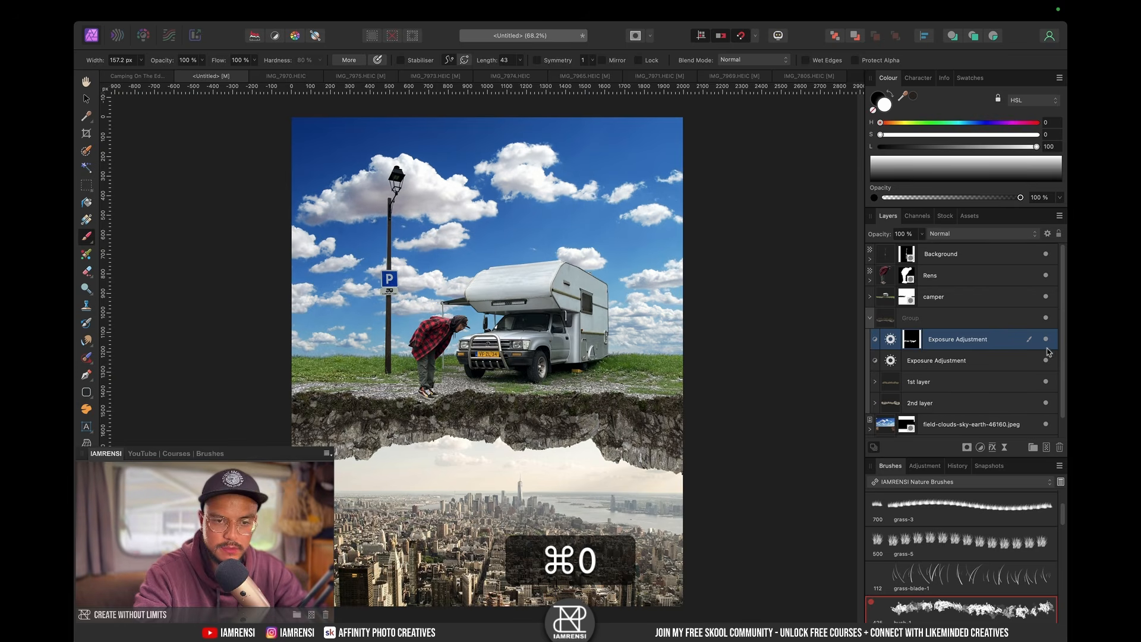
click(1047, 340)
click(1047, 340)
click(1047, 339)
click(1047, 340)
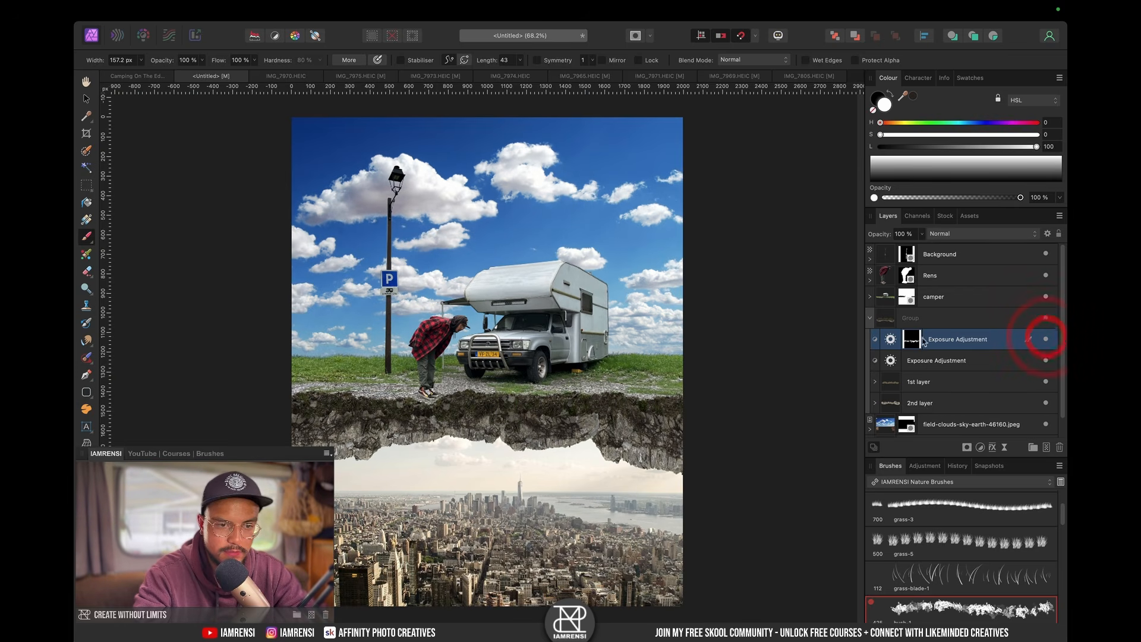
Step: Set the masked Exposure Adjustment's exposure to -1.995
click(890, 337)
drag(699, 543, 697, 544)
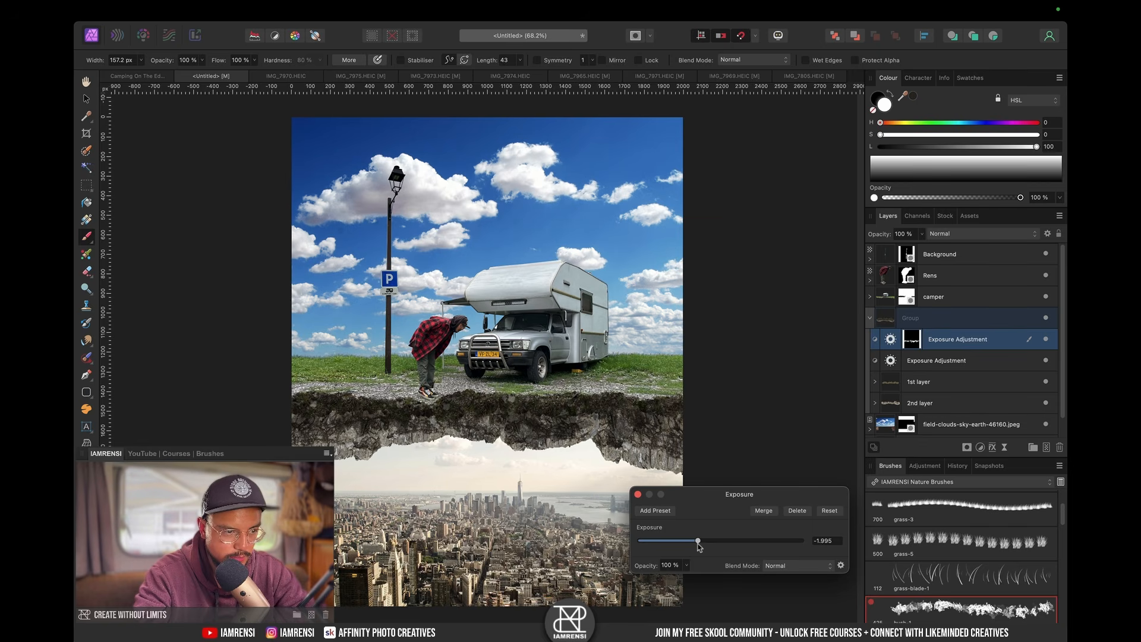
click(638, 495)
Step: Examine the cliff's upper edge up close and compare it with the finished image in the Camping On The Edge document
scroll(438, 451, up, 6)
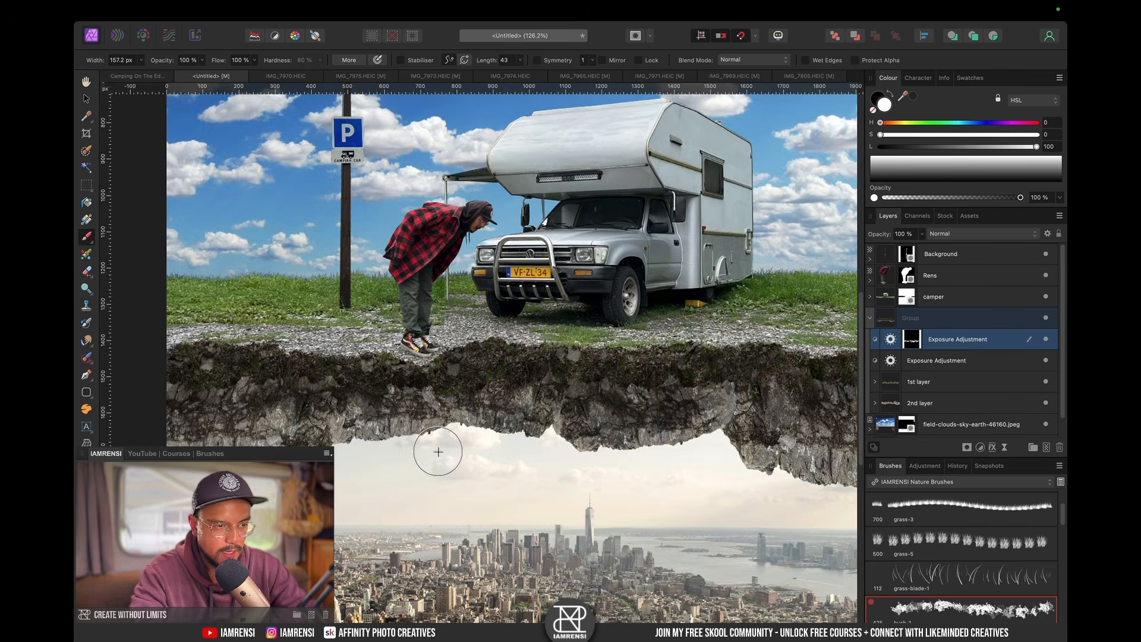
scroll(476, 430, left, 5)
scroll(434, 301, right, 2)
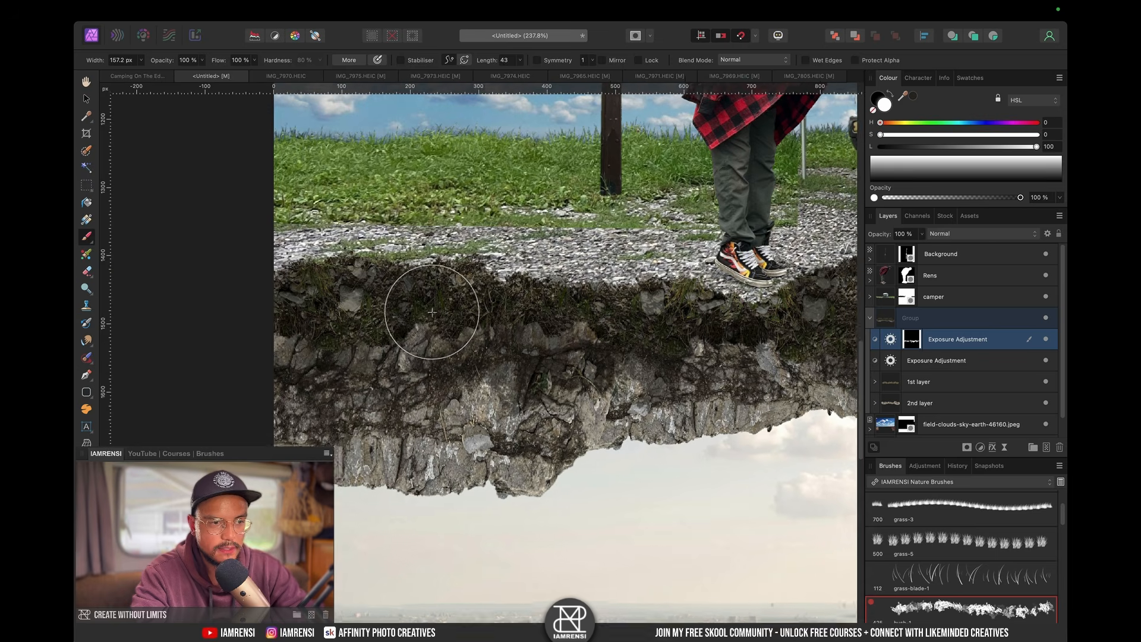
click(137, 77)
scroll(362, 367, up, 4)
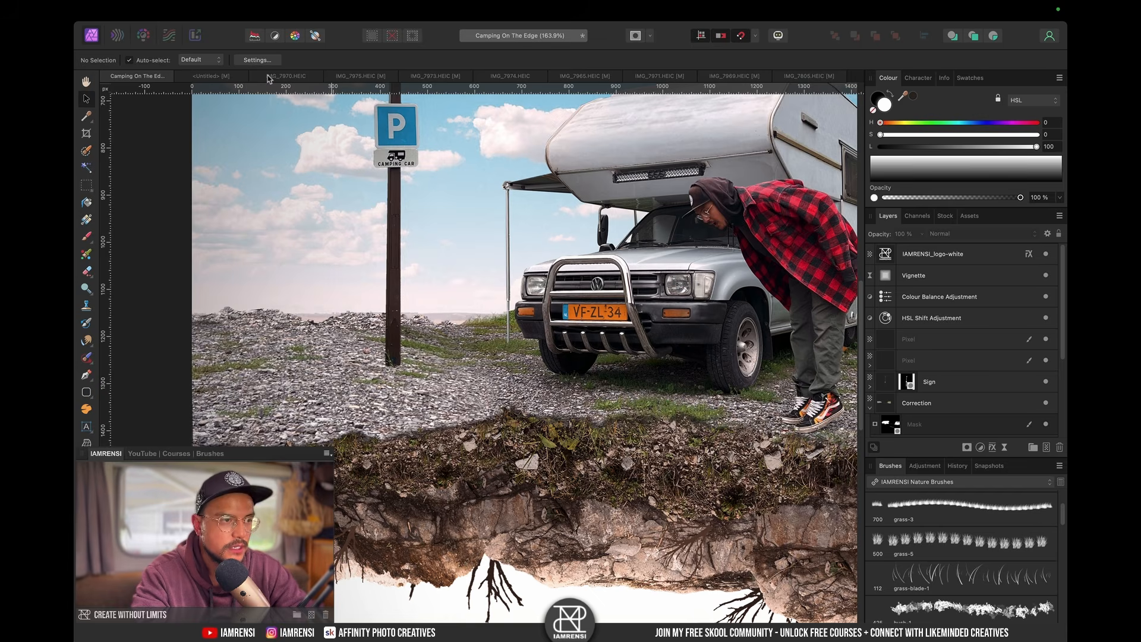
click(221, 78)
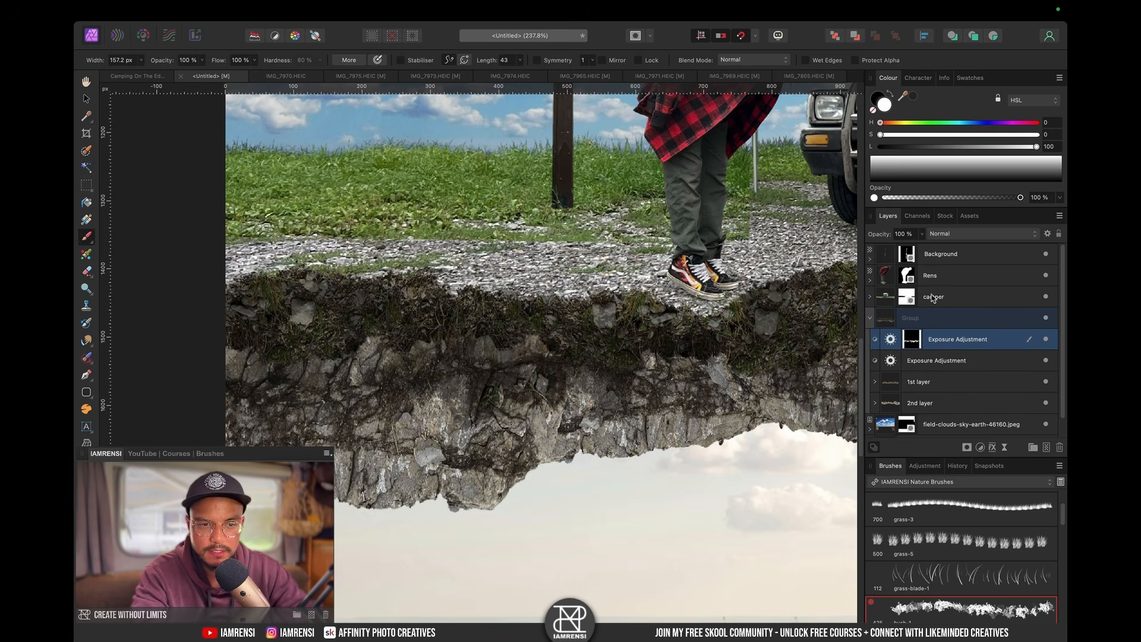
Step: Add an Exposure Adjustment above the camper group, lower its exposure, and invert it to a black mask
click(869, 318)
click(869, 297)
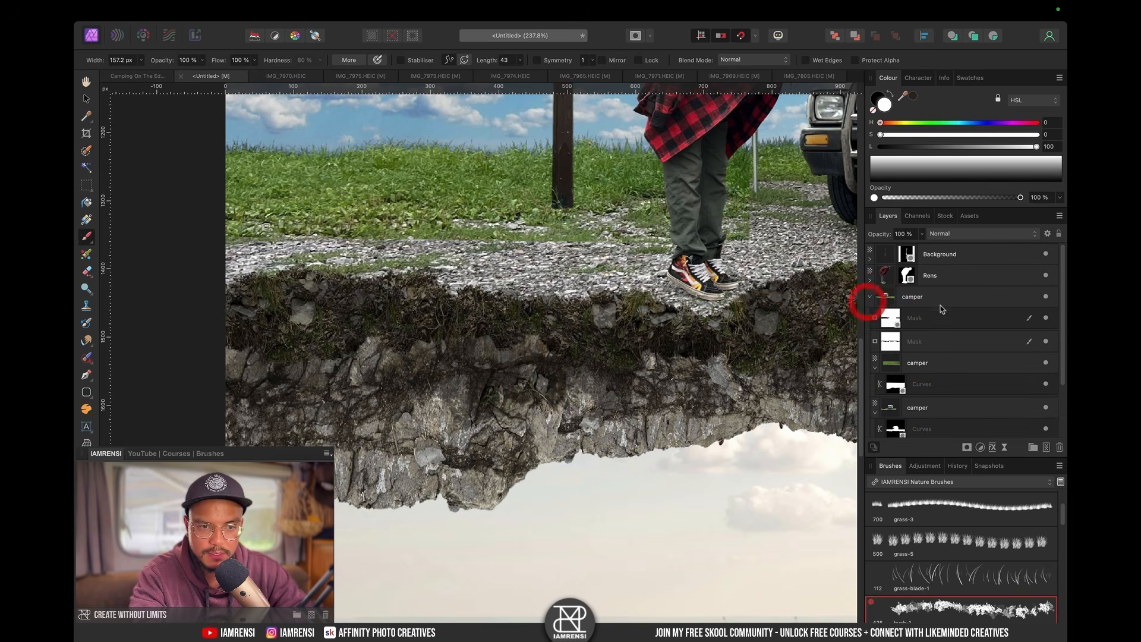
click(944, 303)
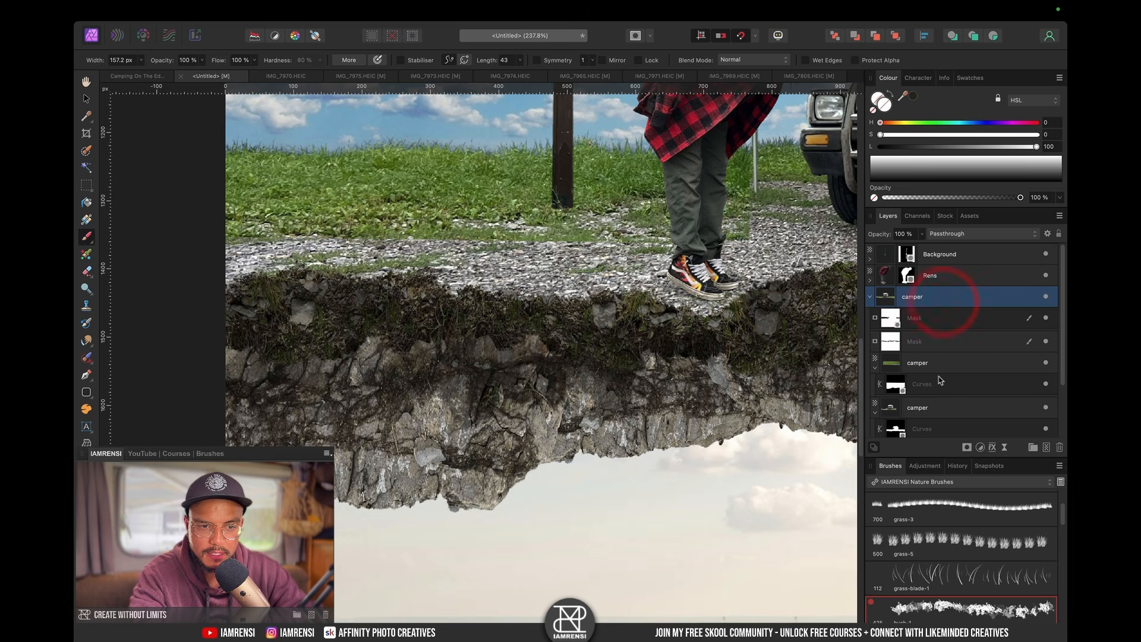
click(980, 447)
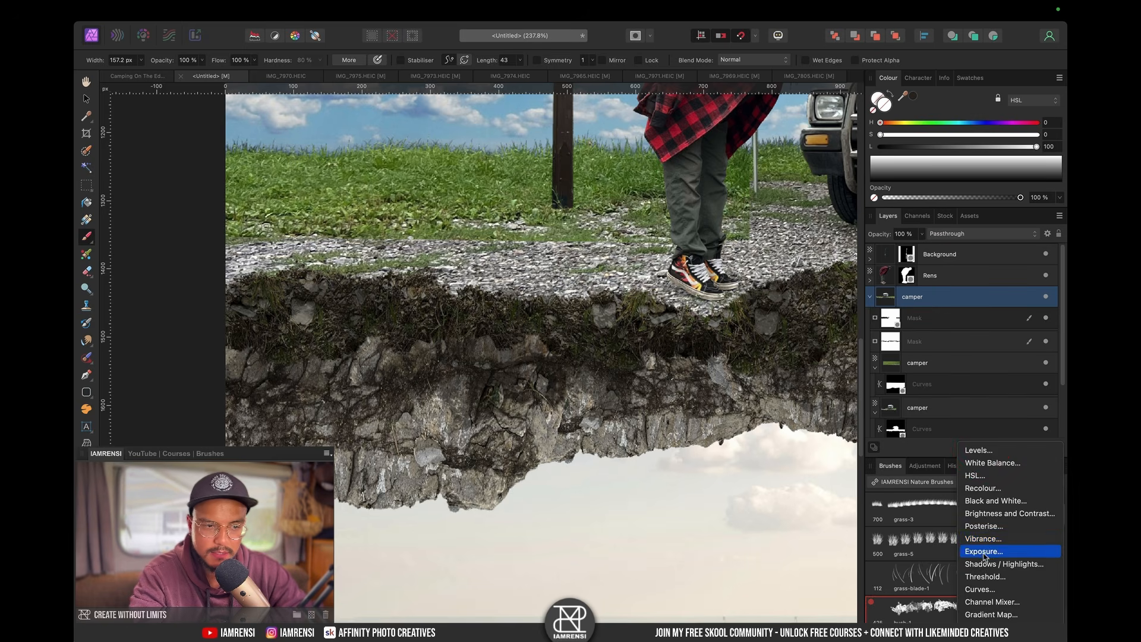
click(983, 551)
drag(721, 542, 701, 543)
click(639, 494)
key(super+i)
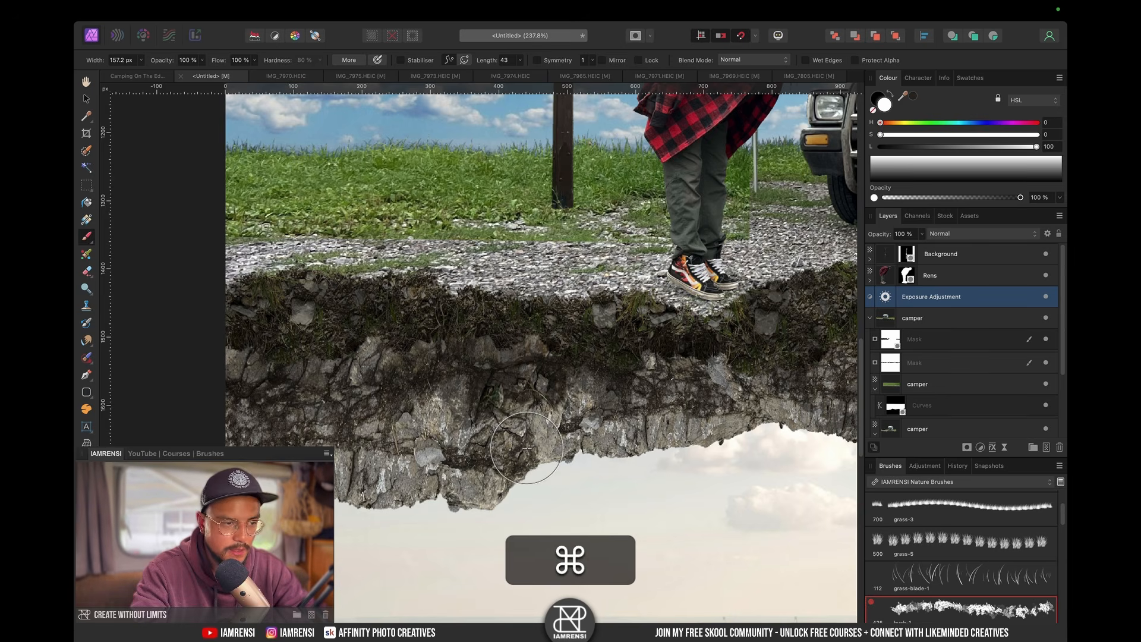
Step: Reduce the brush to 26.3 px and paint white on the new adjustment's mask along the gravel-soil seam around the man's feet
key(bracketleft)
key(bracketleft)
key(bracketleft)
key(bracketleft)
key(space)
drag(298, 380, 266, 348)
drag(222, 261, 231, 324)
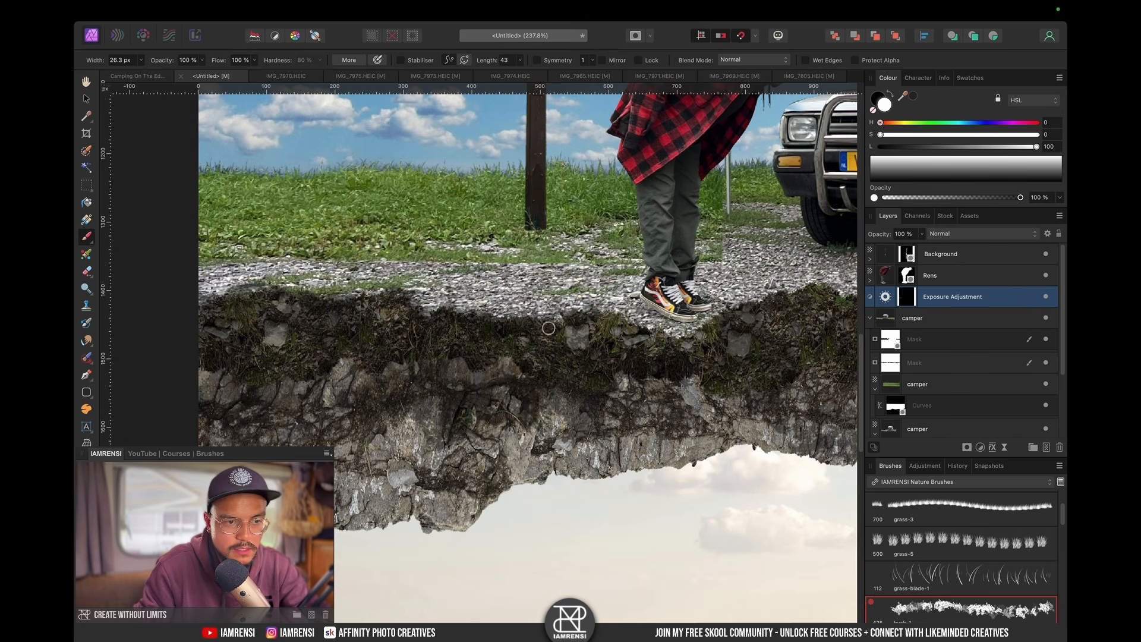
key(space)
drag(591, 326, 476, 341)
drag(594, 349, 570, 344)
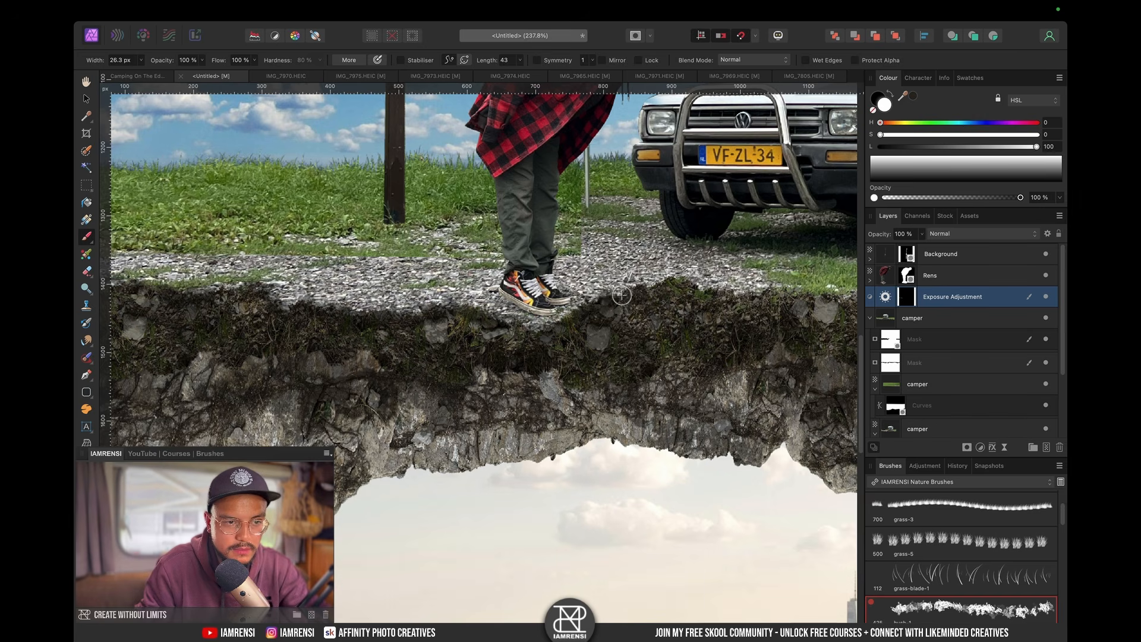
Step: Continue painting white on the adjustment's mask along the gravel-soil edge beneath the camper to the right end of the cliff
key(space)
drag(673, 292, 542, 308)
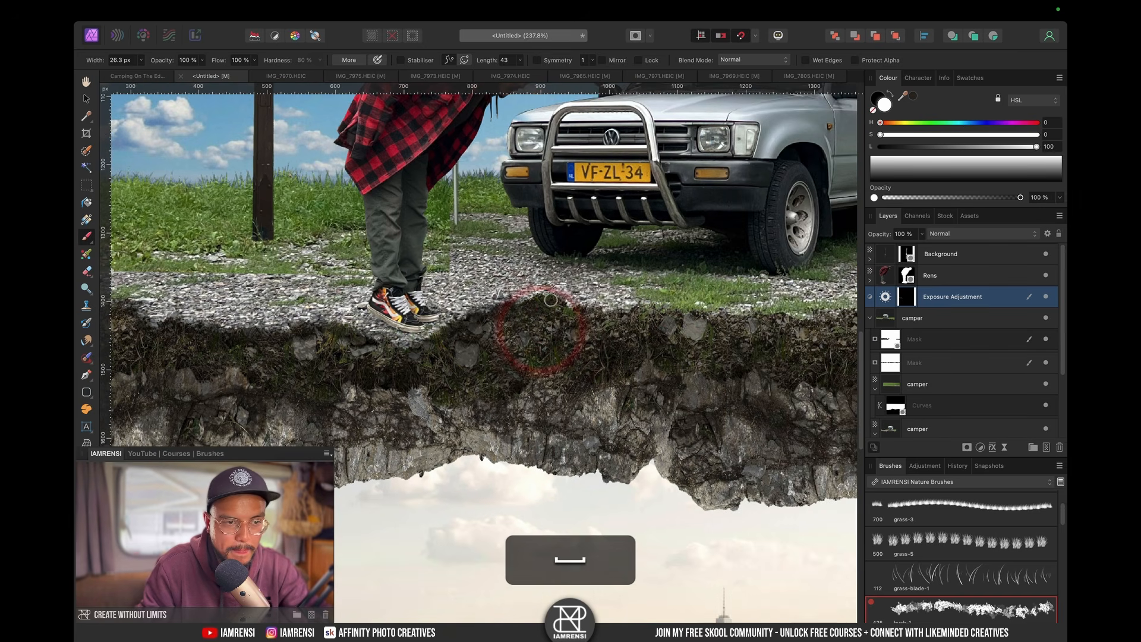
key(space)
drag(635, 324, 479, 348)
key(space)
drag(618, 324, 517, 347)
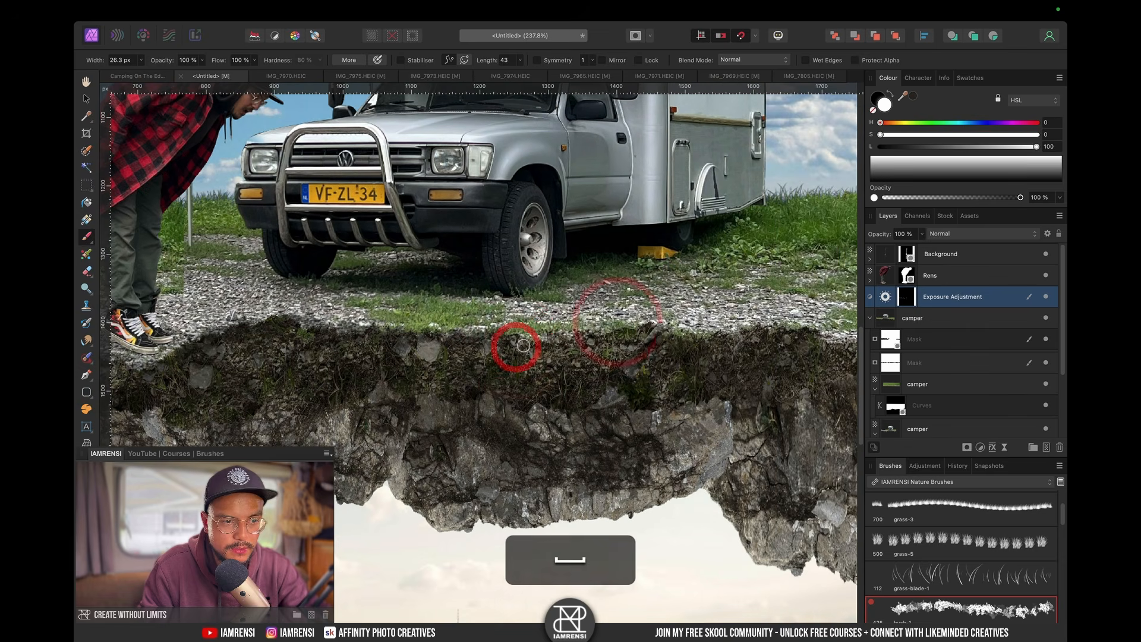
key(space)
mouse_move(619, 345)
mouse_down()
mouse_move(540, 390)
mouse_move(535, 355)
mouse_move(525, 359)
mouse_up()
key(space)
drag(650, 386, 584, 391)
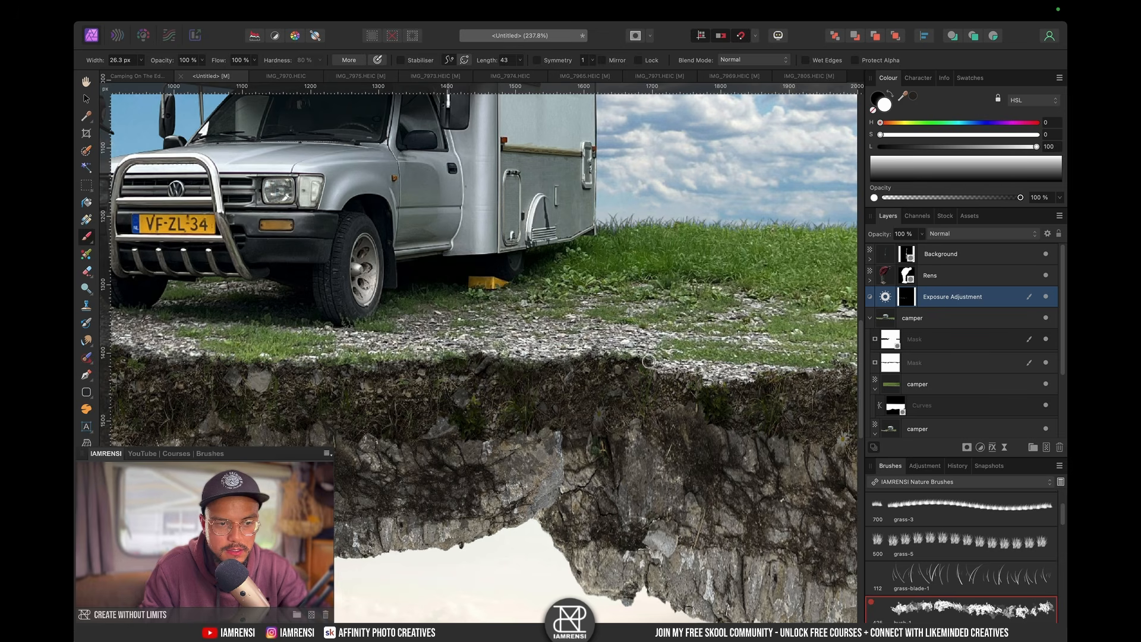
key(space)
drag(661, 383, 576, 362)
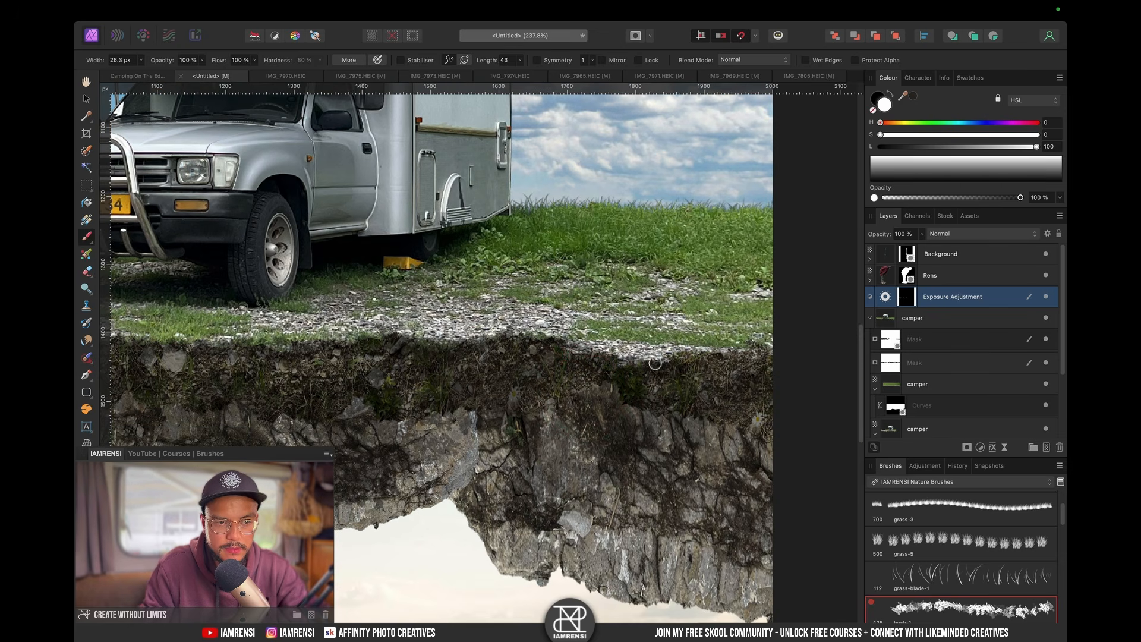
mouse_move(692, 353)
mouse_down()
mouse_move(747, 352)
mouse_move(687, 364)
mouse_up()
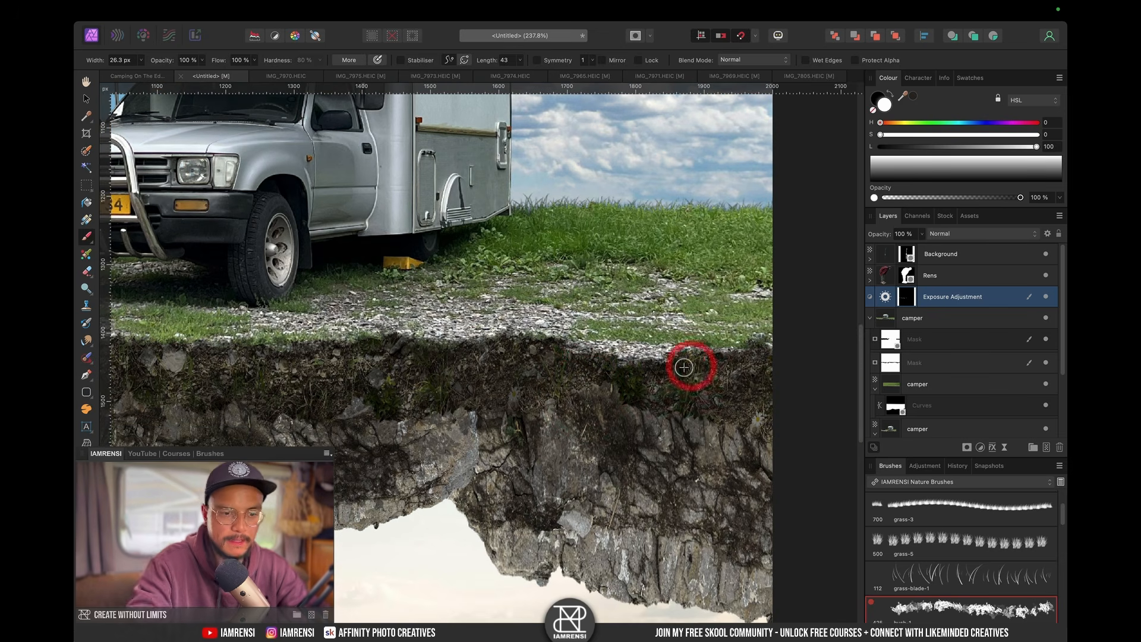
Step: Toggle the Exposure Adjustment above the camper group to compare the whole composite, and set its exposure to -0.777
key(super+minus)
key(super+0)
click(1046, 296)
click(1046, 296)
click(1046, 295)
click(1046, 296)
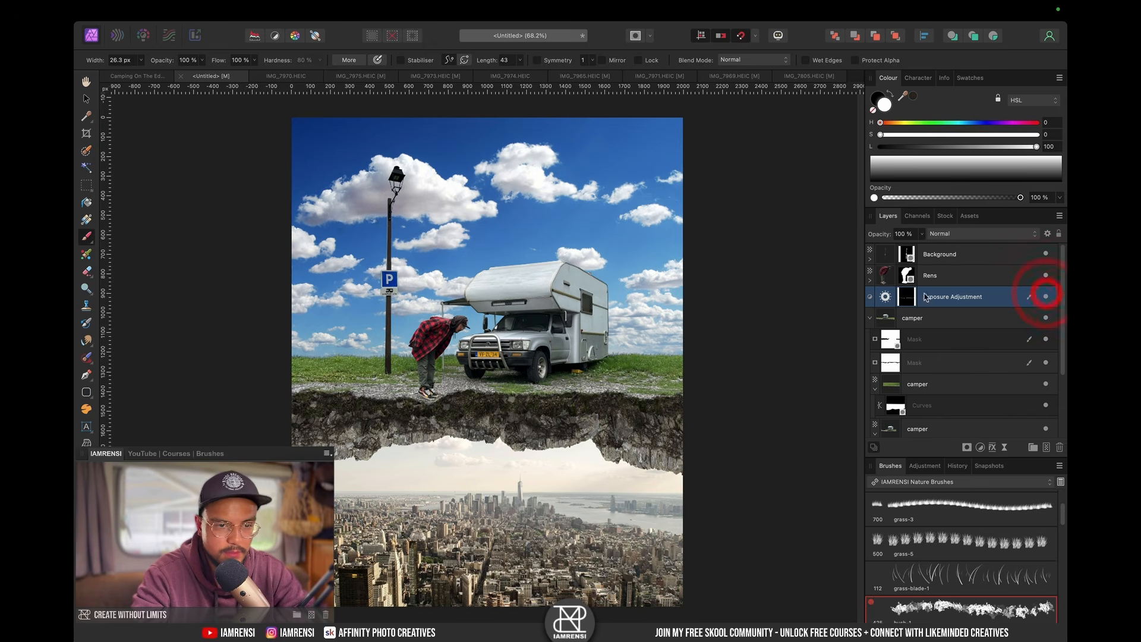
double_click(886, 298)
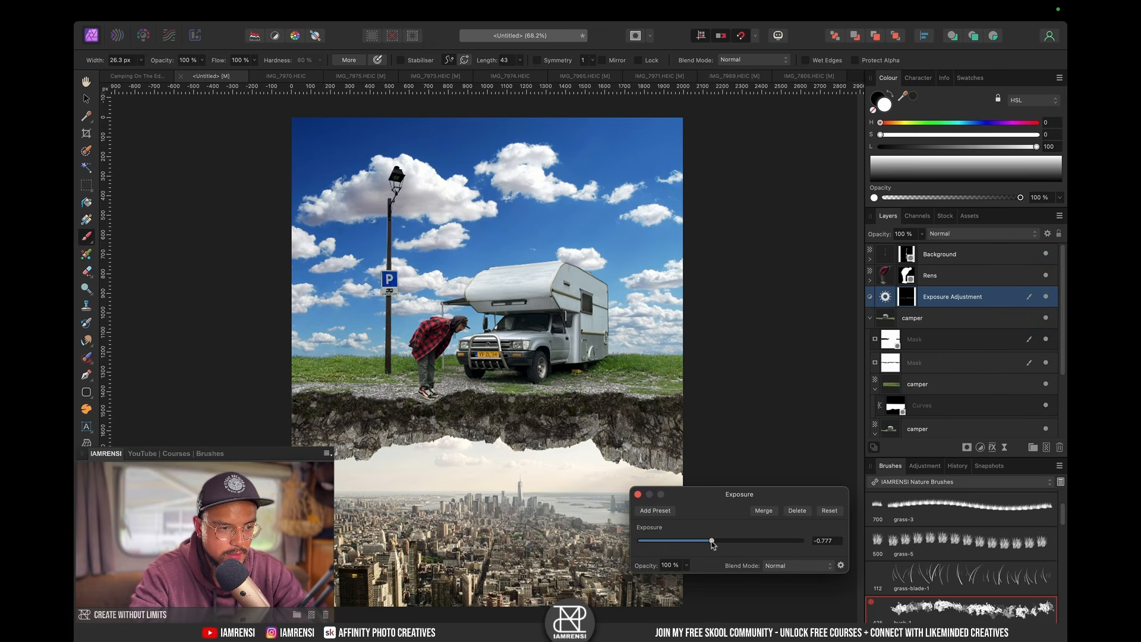
click(636, 495)
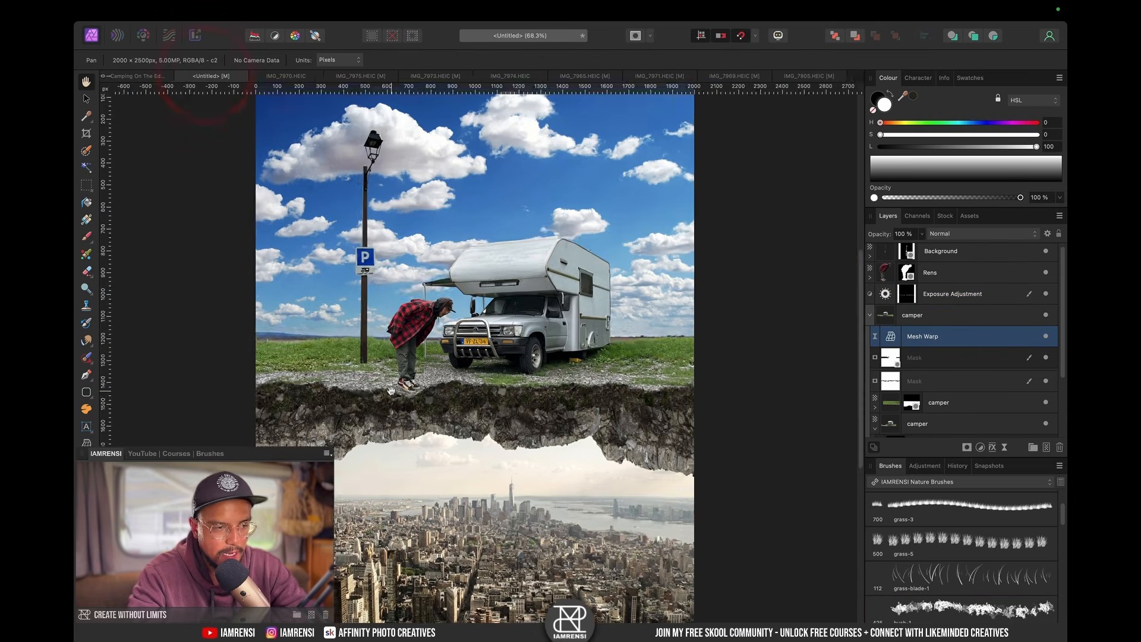
Step: Toggle the unmasked Exposure Adjustment inside the cliff group to compare the soil and rock with and without it
scroll(598, 402, up, 3)
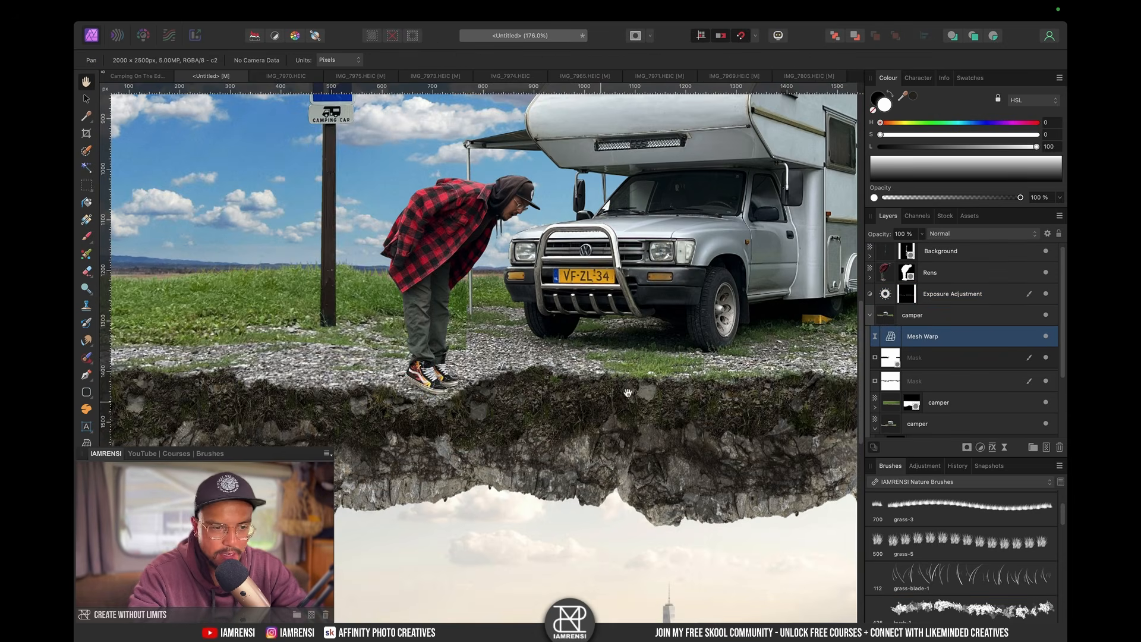
click(870, 316)
click(871, 341)
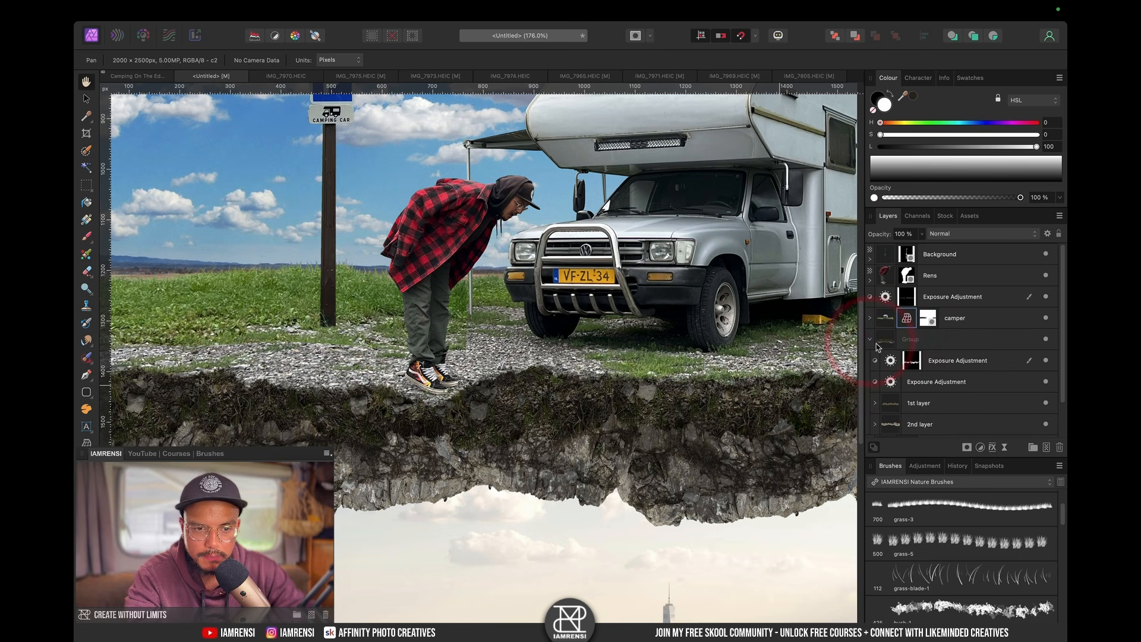
click(925, 385)
click(1047, 382)
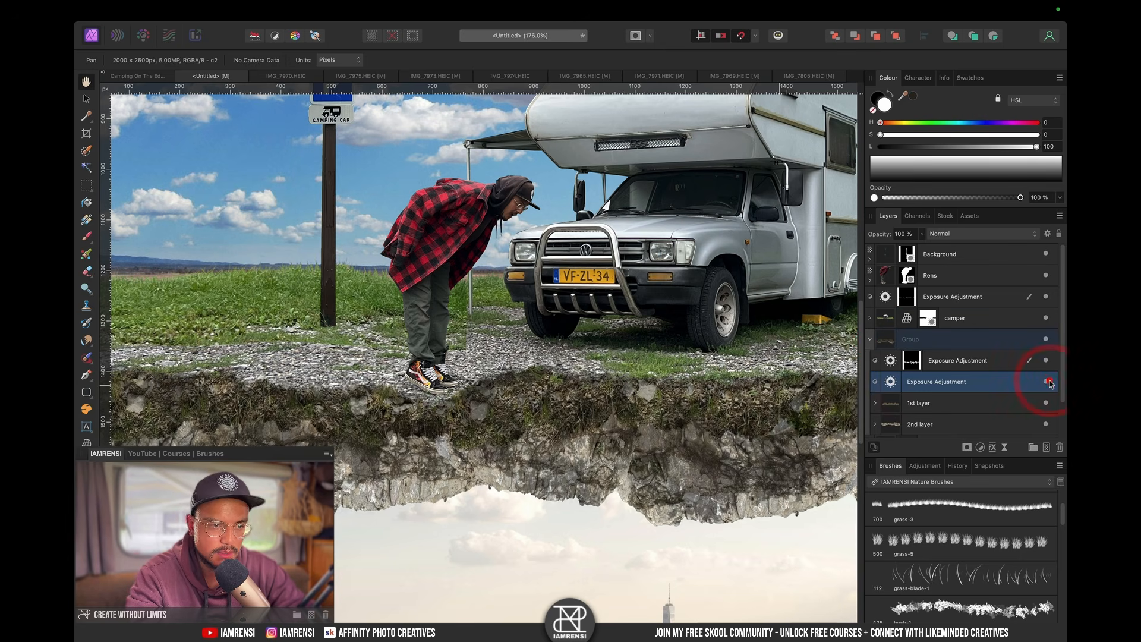
click(1046, 382)
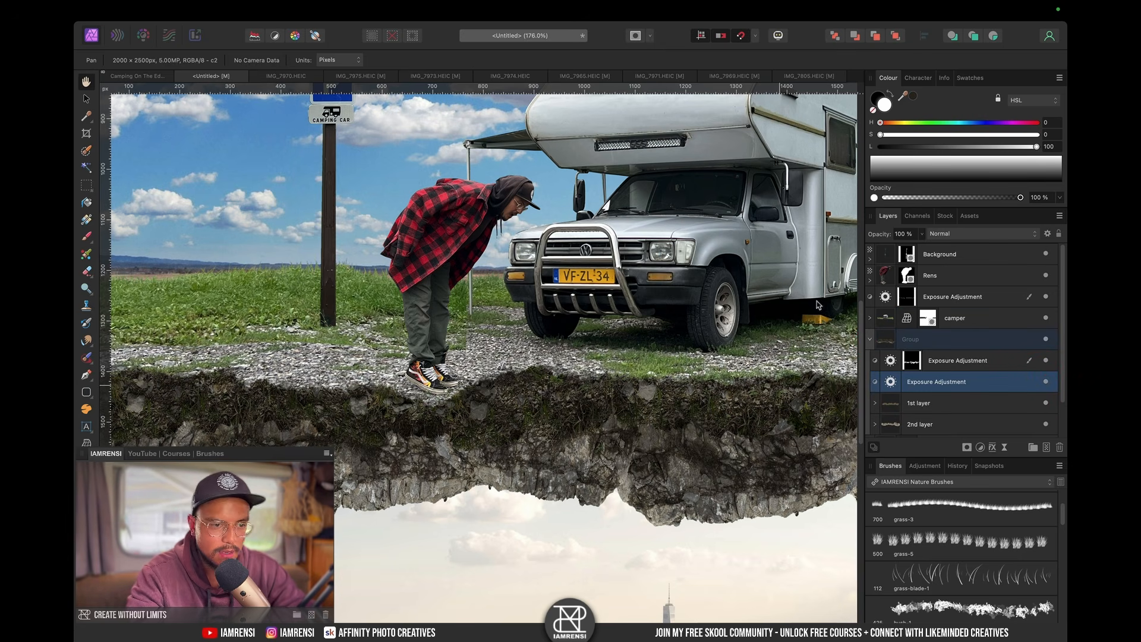
Step: Move the unmasked Exposure Adjustment from the cliff group into the 1st layer group, above its existing Exposure Adjustment
scroll(449, 431, left, 3)
scroll(448, 431, down, 2)
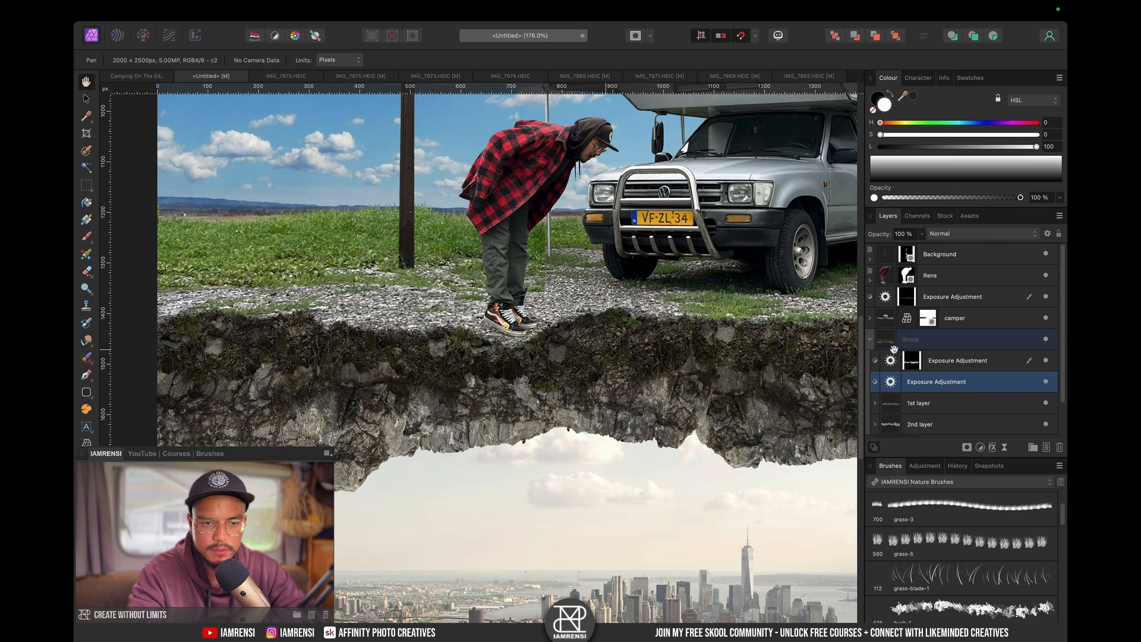
scroll(856, 396, down, 2)
click(875, 403)
drag(892, 382, 921, 404)
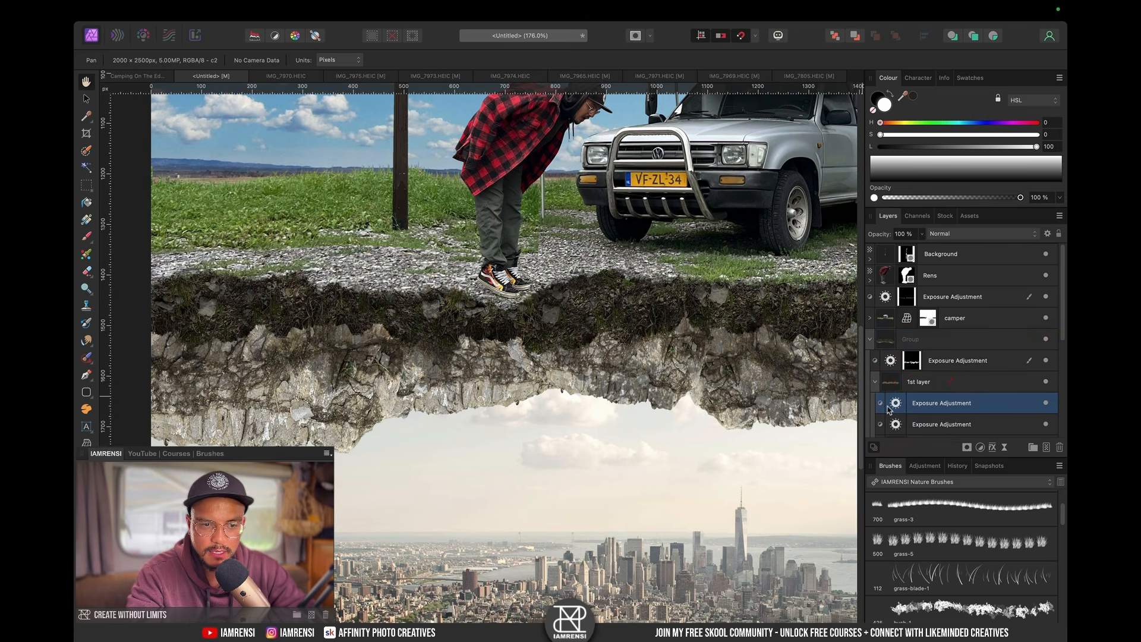
Step: Set the moved Exposure Adjustment's underlying composition range to fall from 100% output at 16% input to 0% output at 45%
double_click(896, 405)
click(1047, 233)
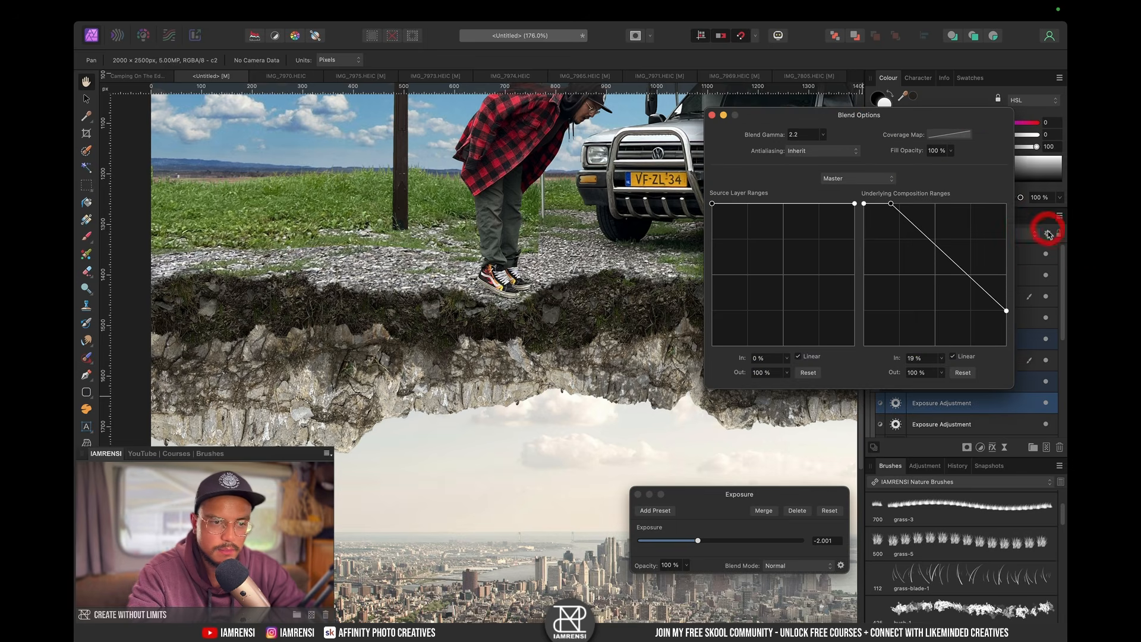
scroll(684, 273, right, 5)
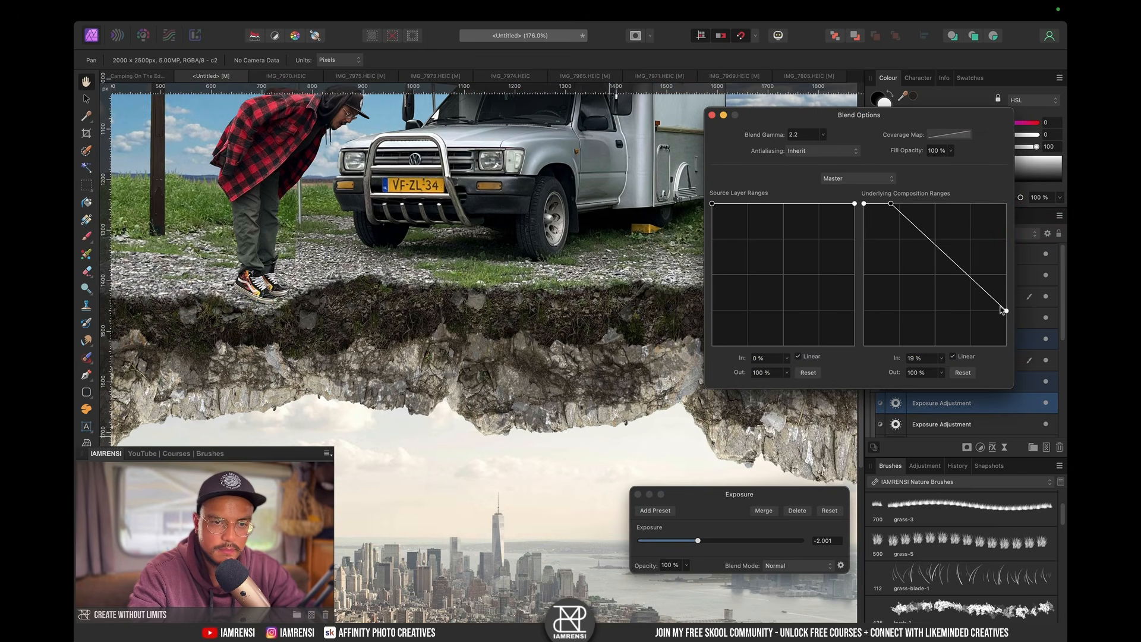
drag(1008, 317, 930, 377)
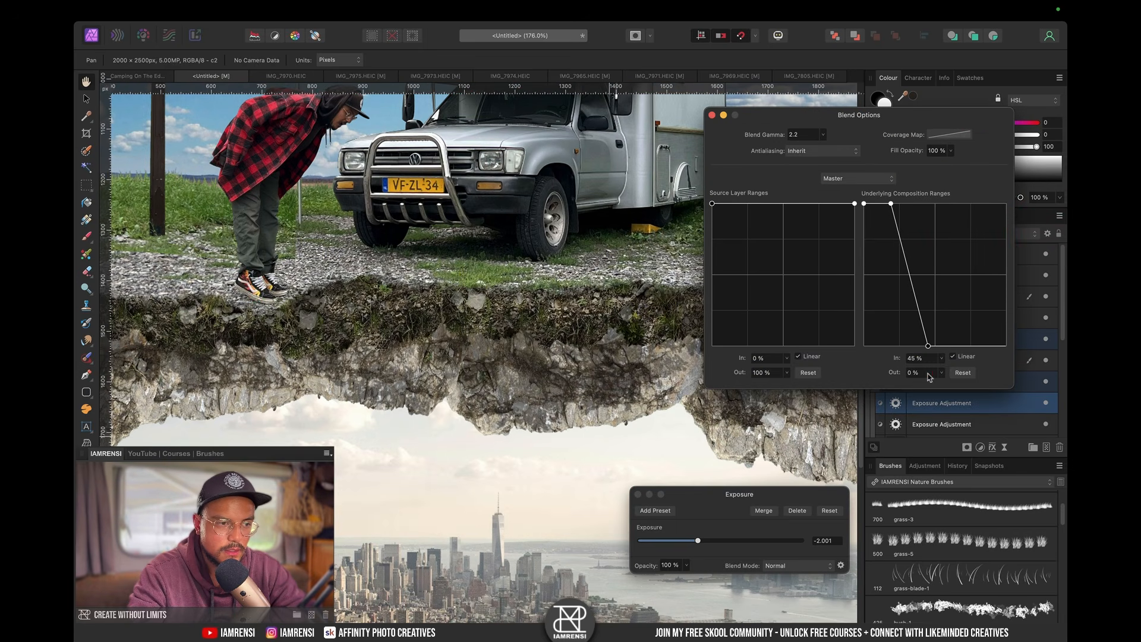
mouse_move(887, 207)
mouse_down()
mouse_move(852, 207)
mouse_move(928, 204)
mouse_move(886, 204)
mouse_up()
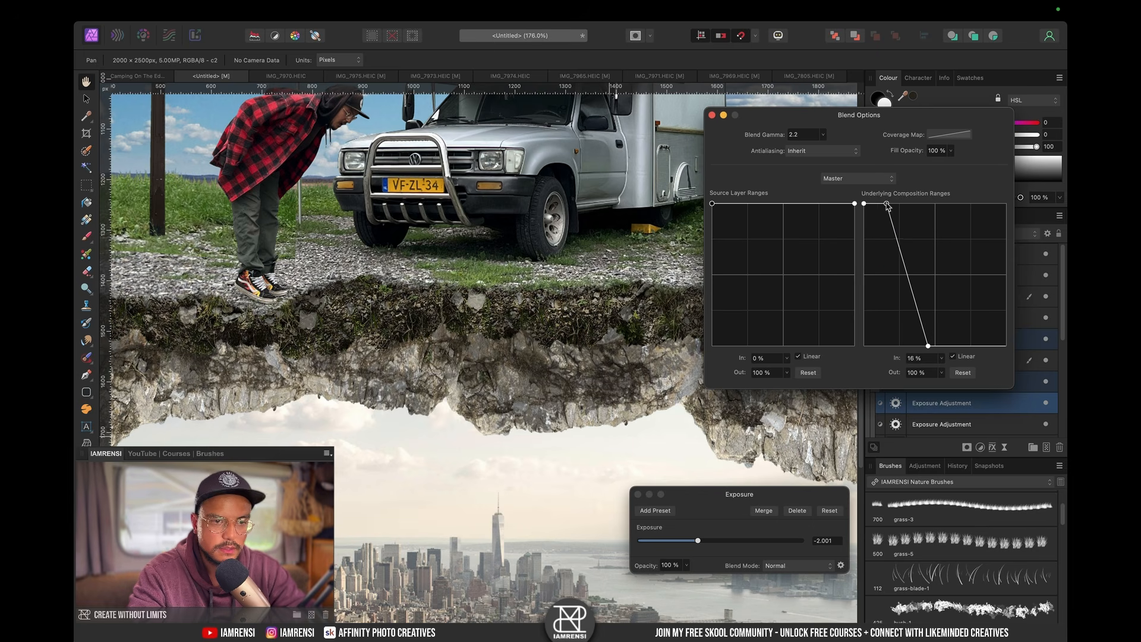
Step: Lower the same adjustment's exposure to -7.907 and tighten its underlying composition range to reach 0% output at 39% input
drag(698, 540, 667, 540)
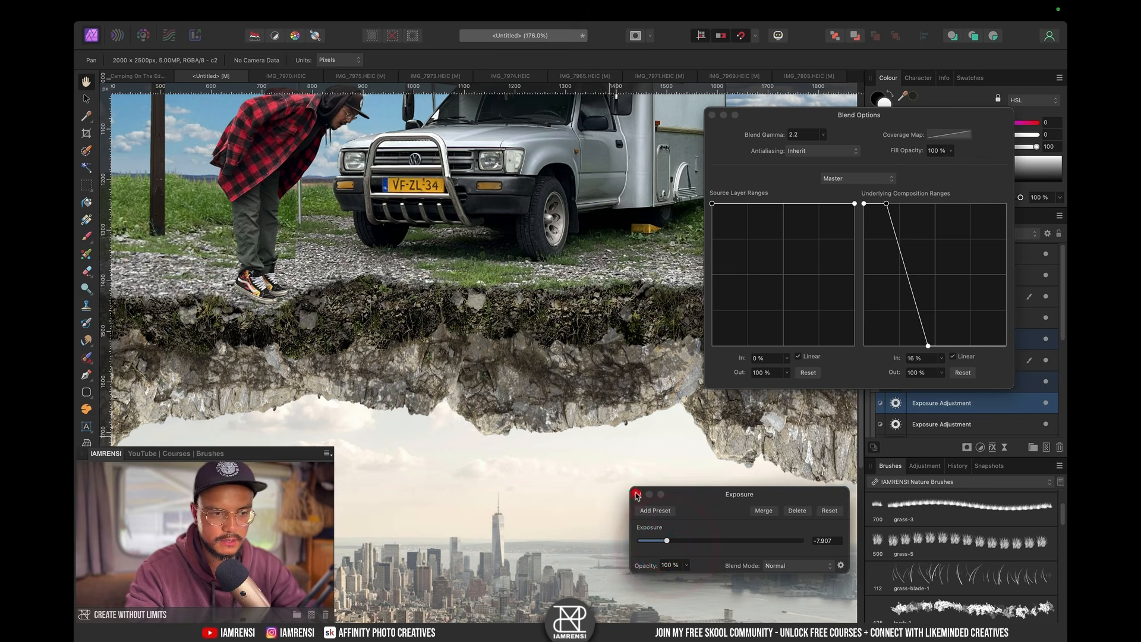
click(637, 494)
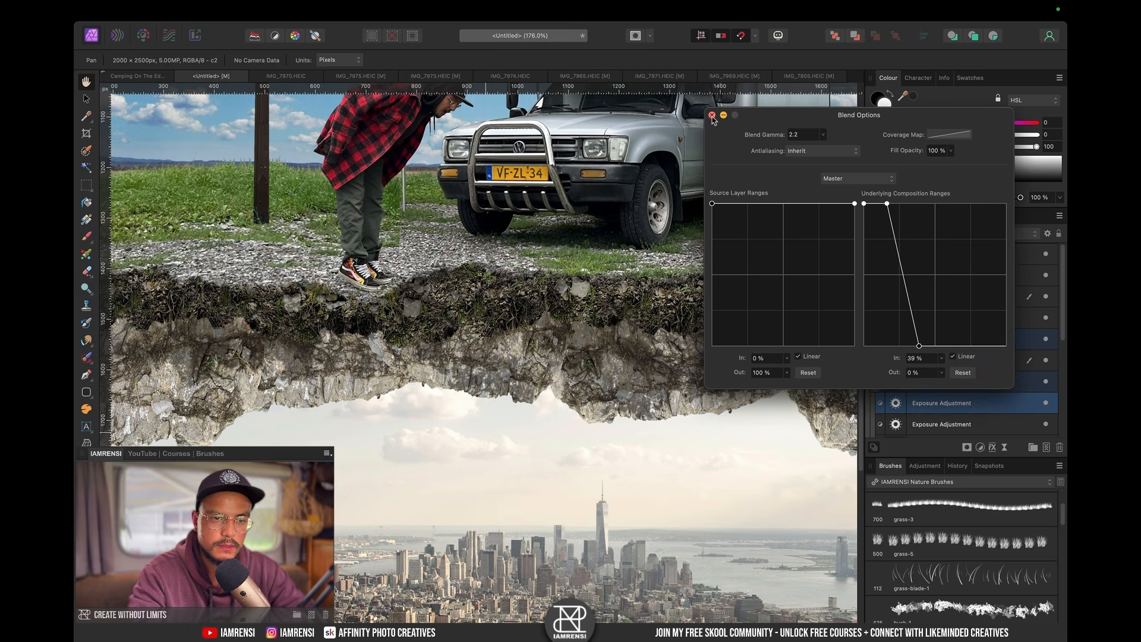
click(712, 116)
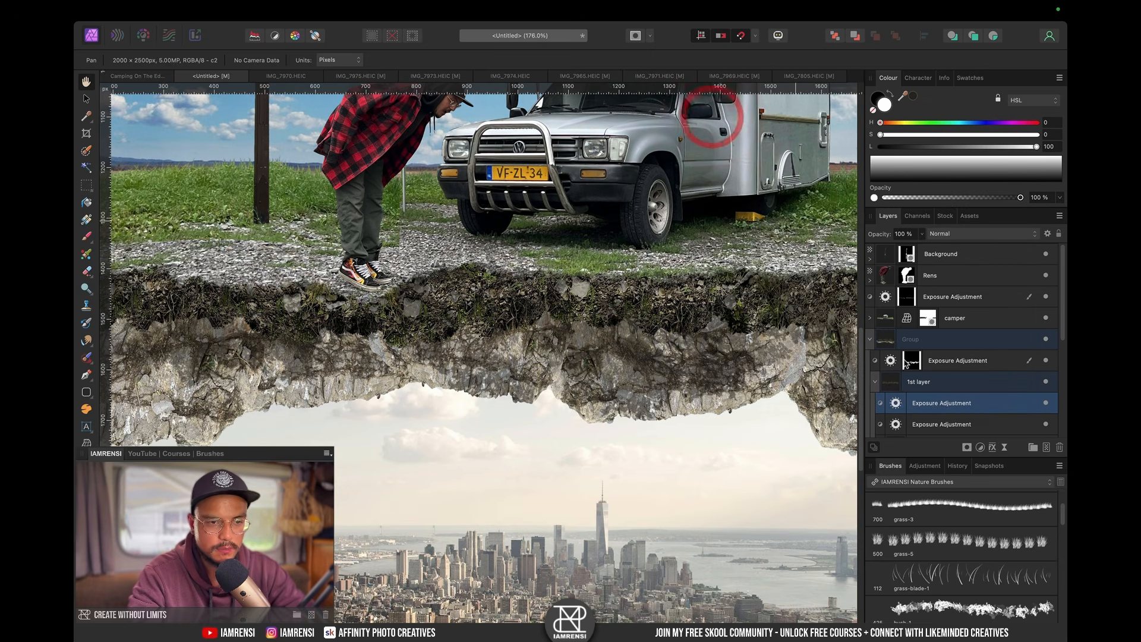
Step: Check the exposure setting of the lower Exposure Adjustment inside the 1st layer group, then collapse the group
click(896, 403)
scroll(899, 381, down, 1)
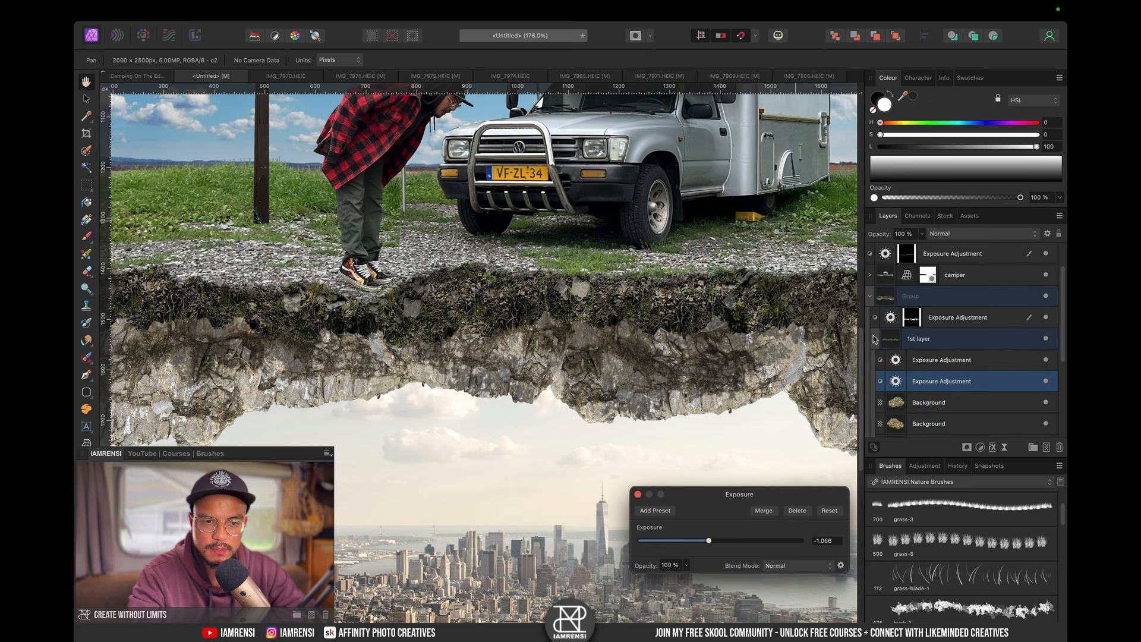
click(875, 339)
Step: Add an Exposure Adjustment above the 2nd layer group with its exposure set to -1.918
click(936, 392)
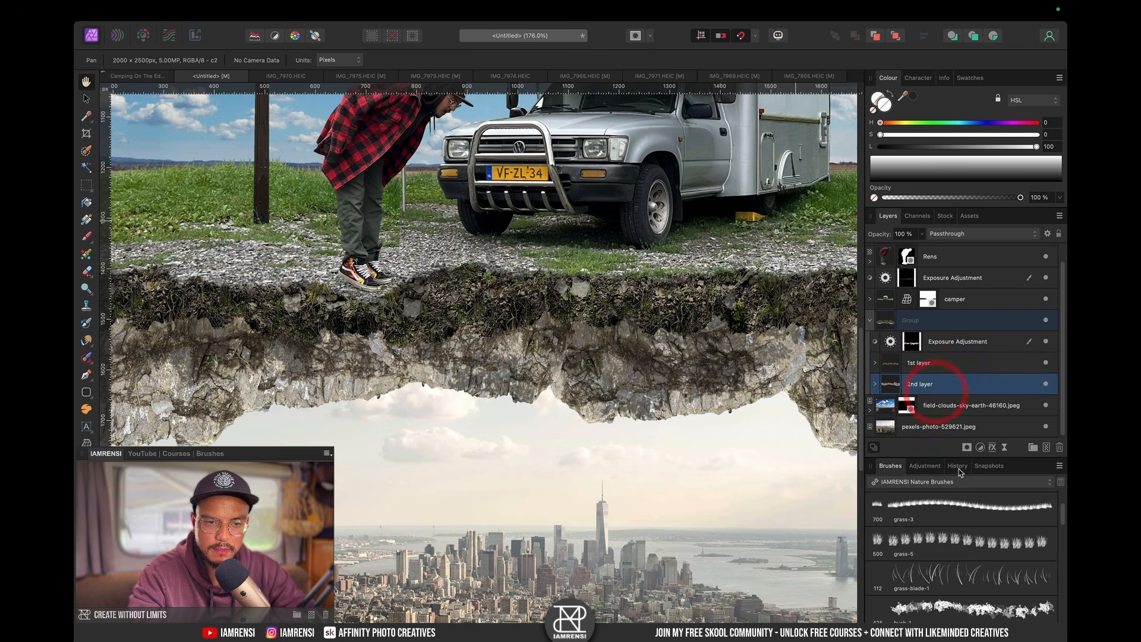
click(980, 448)
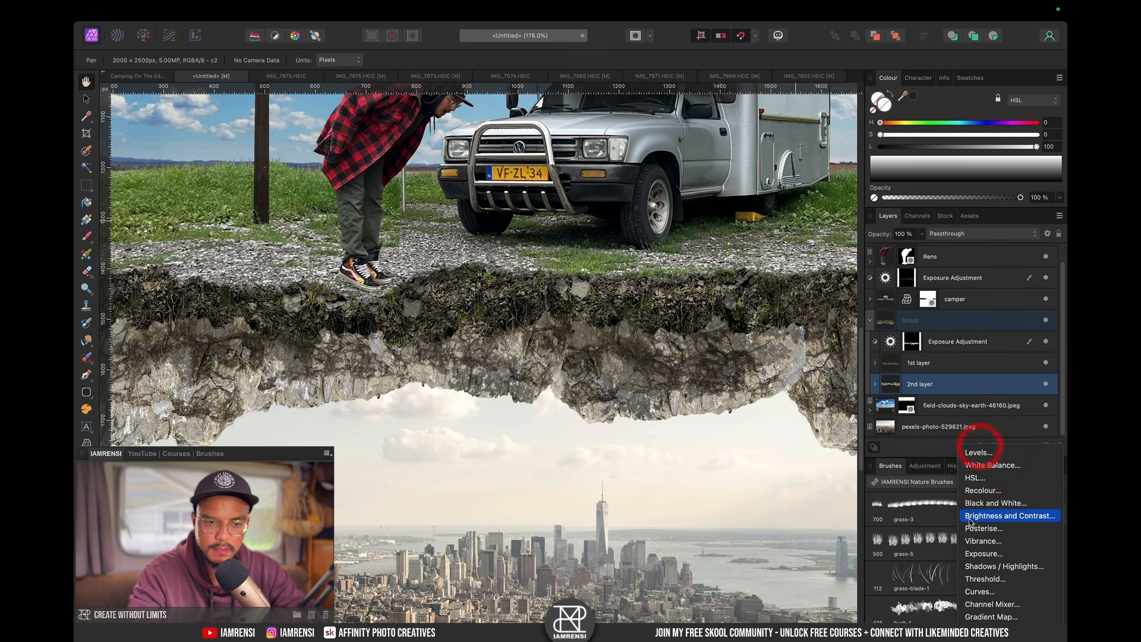
click(978, 553)
mouse_move(720, 540)
mouse_down()
mouse_move(690, 542)
mouse_move(701, 545)
mouse_up()
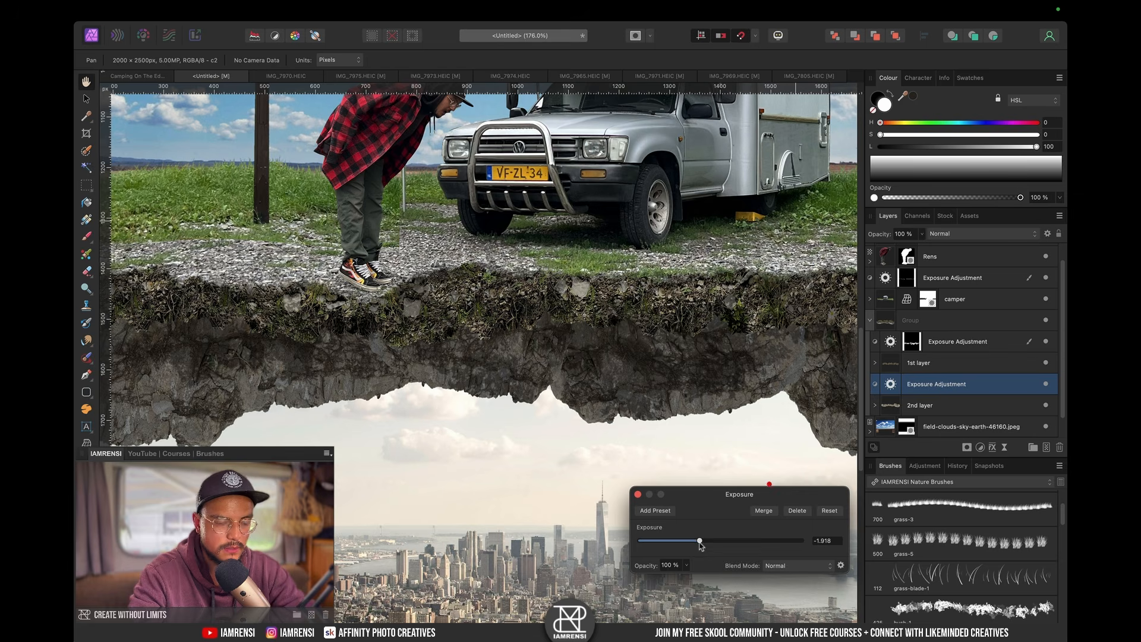
click(638, 495)
Step: Shape the new adjustment's underlying composition range to keep full effect in the shadows and drop to zero about two thirds across
click(1047, 234)
drag(1006, 204, 958, 346)
mouse_move(909, 203)
mouse_down()
mouse_move(878, 204)
mouse_move(889, 203)
mouse_up()
drag(864, 204, 865, 345)
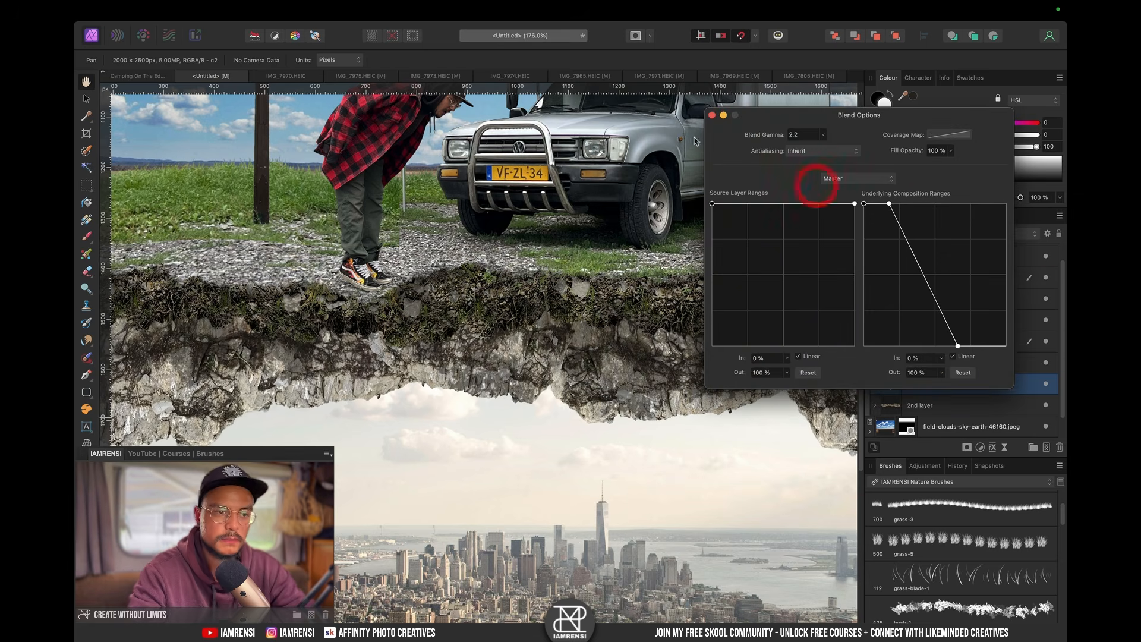
click(711, 115)
Step: View the whole composite and toggle the Exposure Adjustment above the 2nd layer to compare the rock before and after
key(super+0)
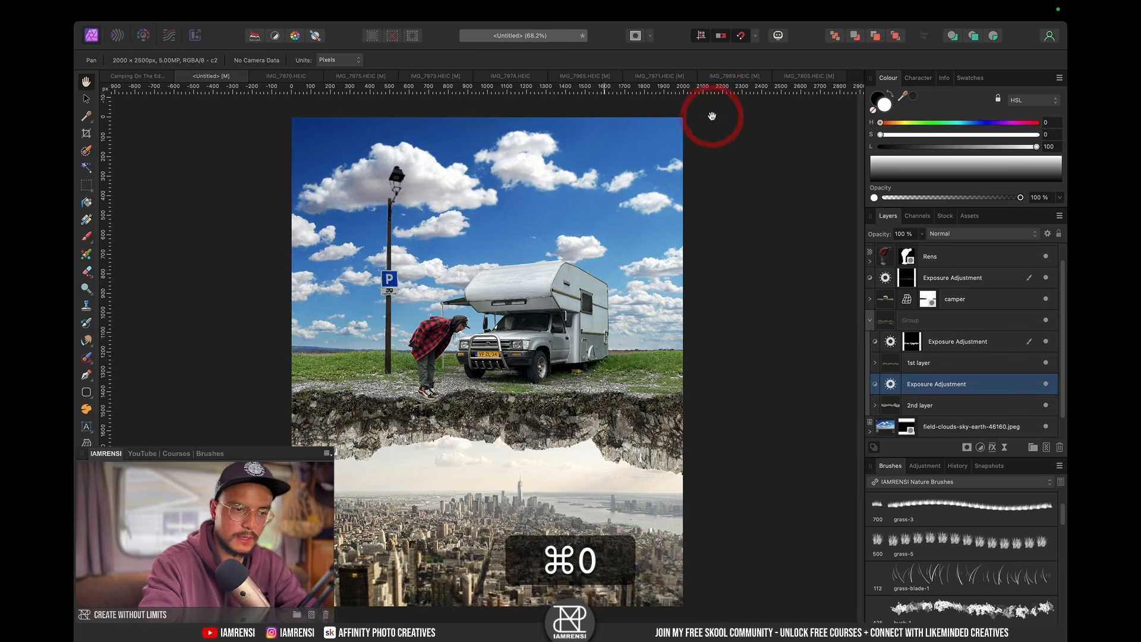
click(1045, 384)
click(1046, 384)
click(1046, 384)
click(1045, 384)
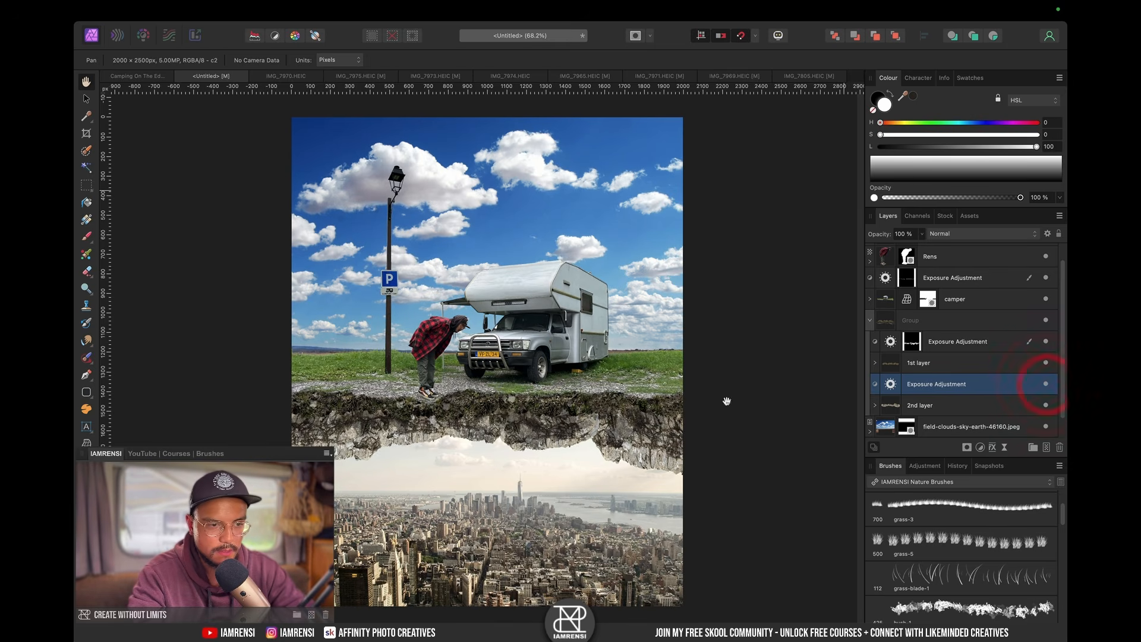
scroll(537, 422, up, 5)
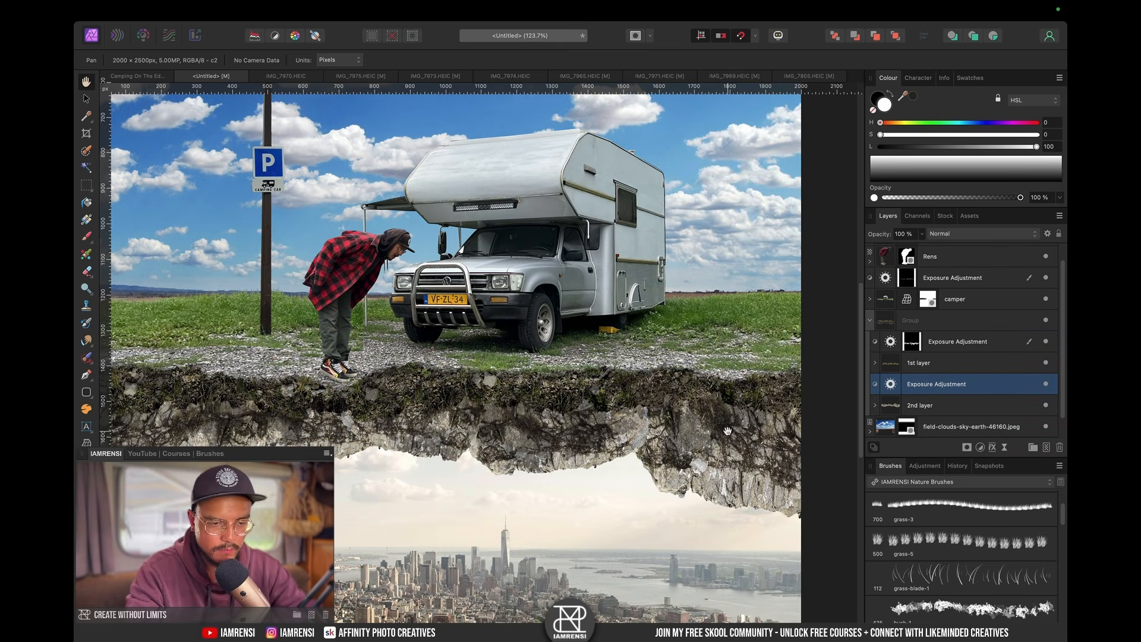
Step: Review the cliff rock, collapse its layer group, and compare the composite with the finished Camping On The Edge document
scroll(618, 434, left, 2)
scroll(617, 435, down, 1)
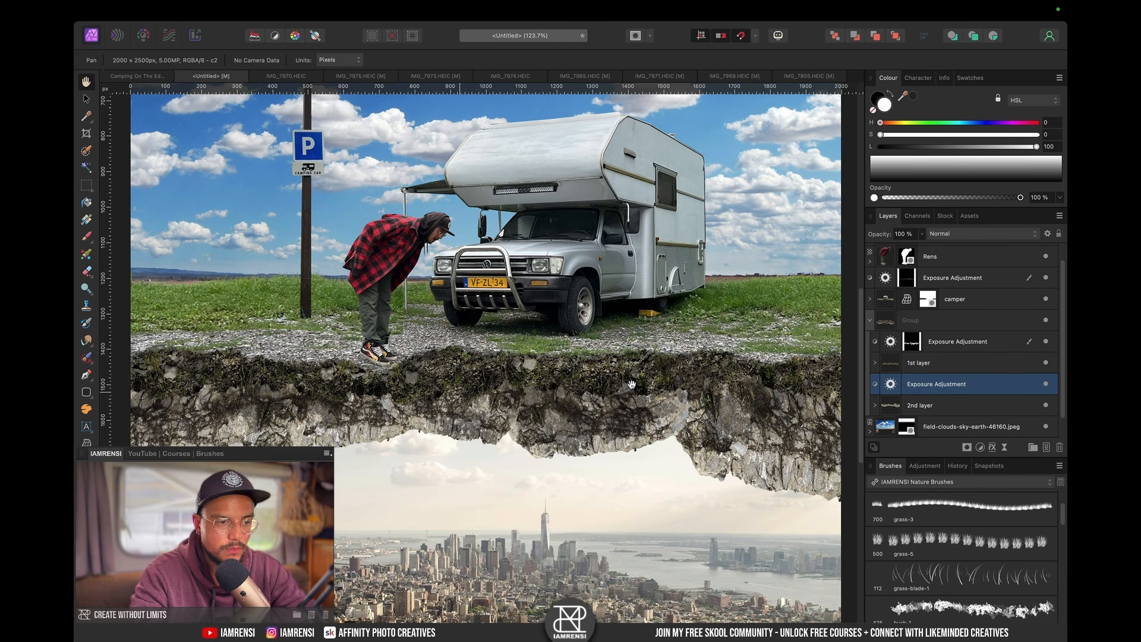
click(871, 324)
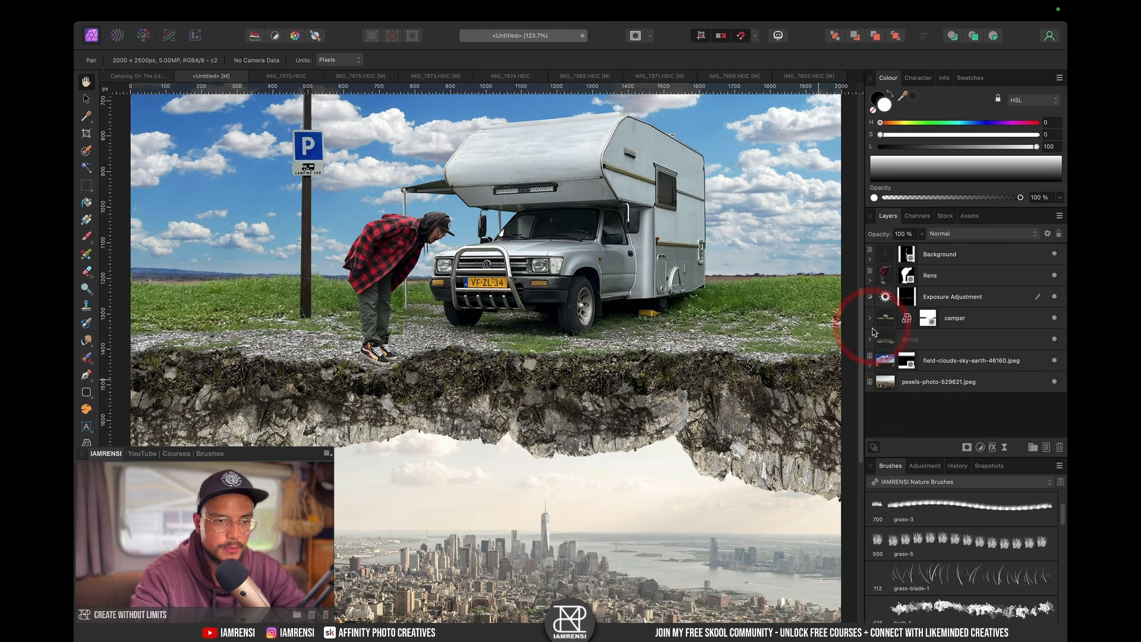
click(145, 75)
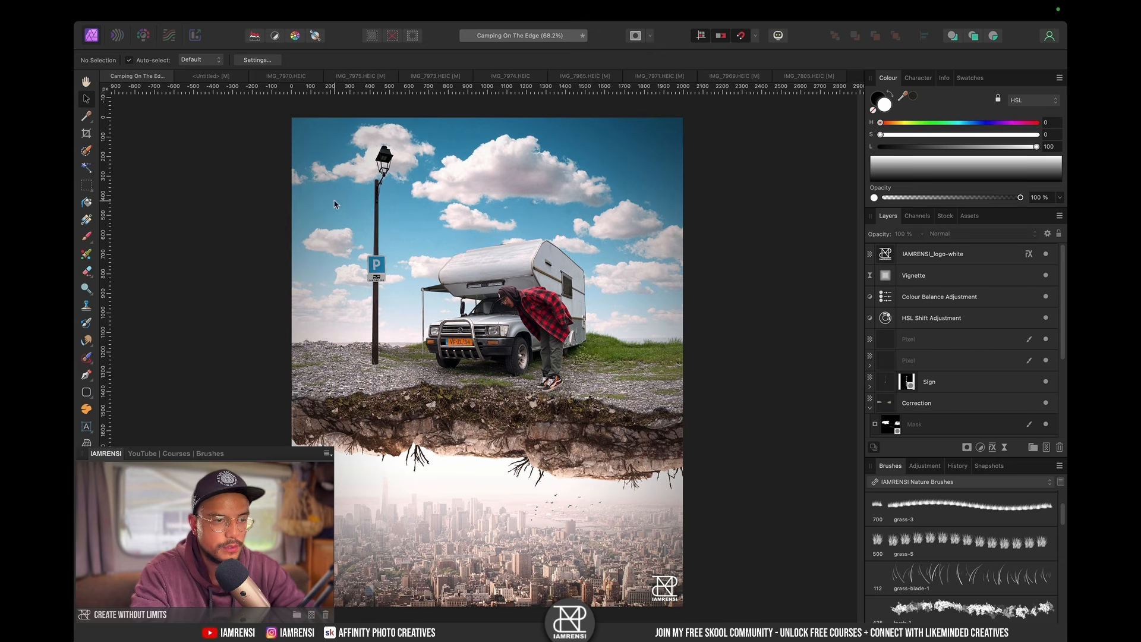
click(205, 77)
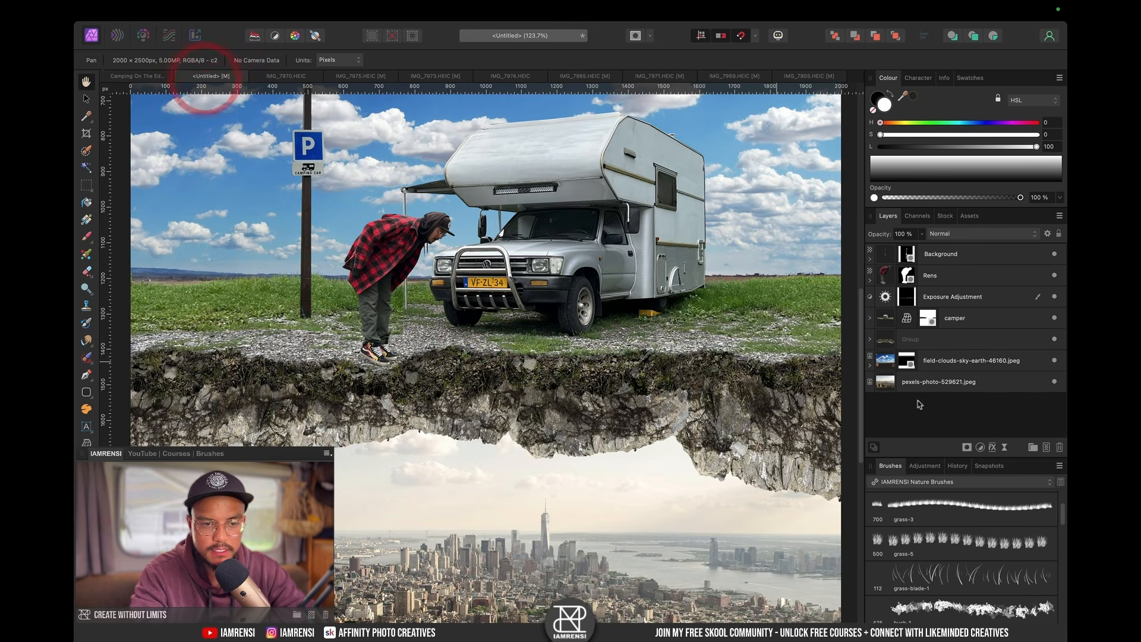
Step: Choose the tree-1 brush from the IAMRENSI Nature Brushes for the Paint Brush tool
scroll(918, 510, down, 10)
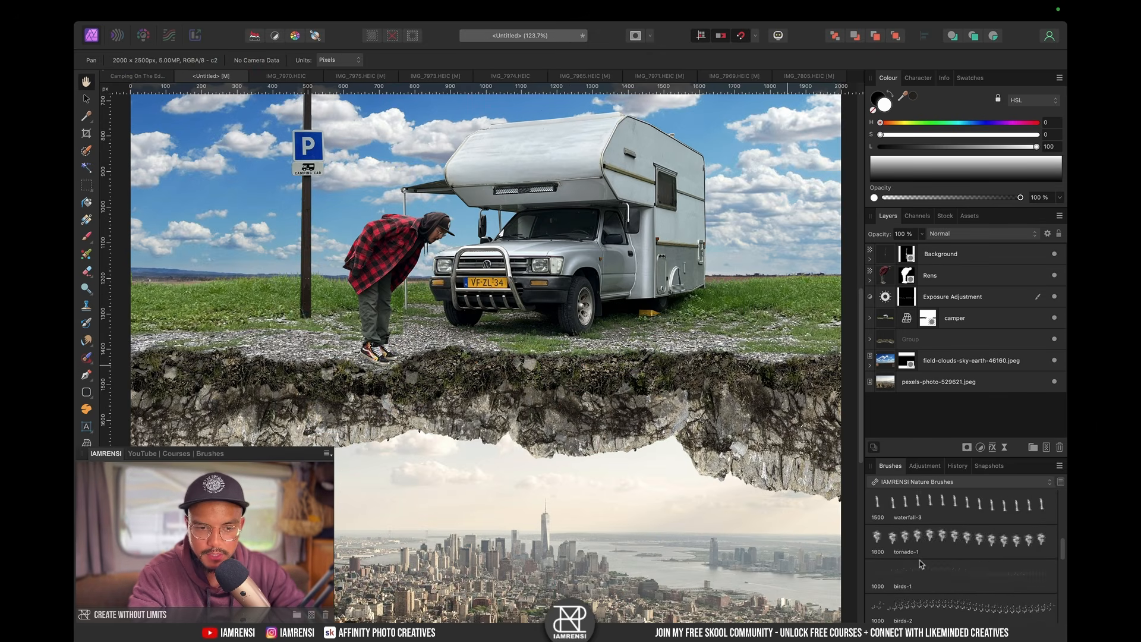
scroll(920, 564, down, 1)
click(941, 530)
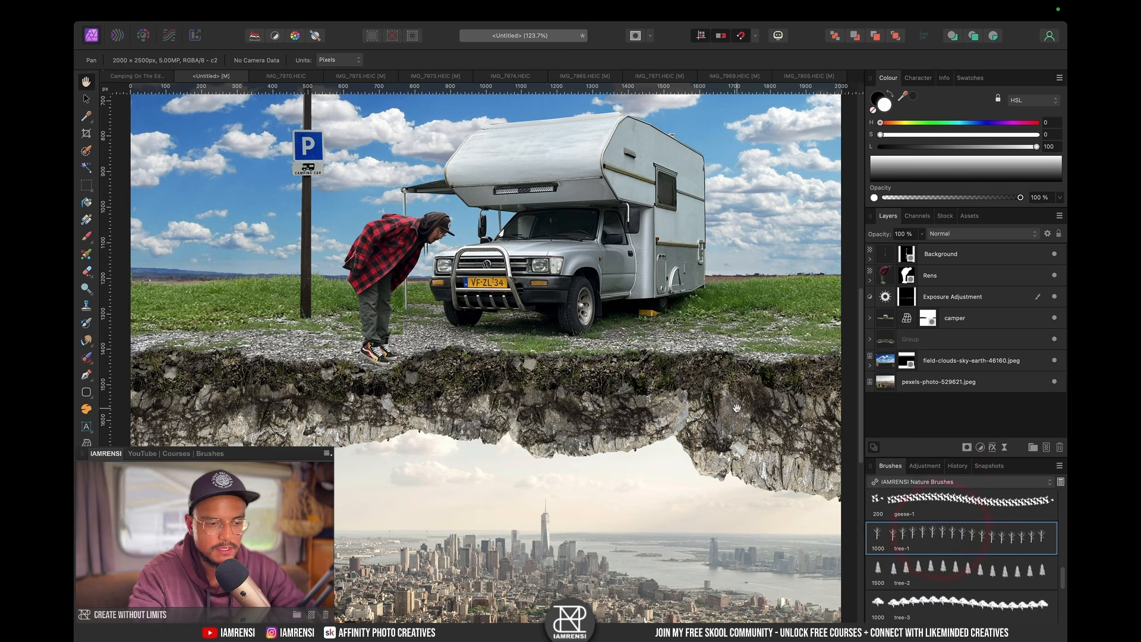
key(b)
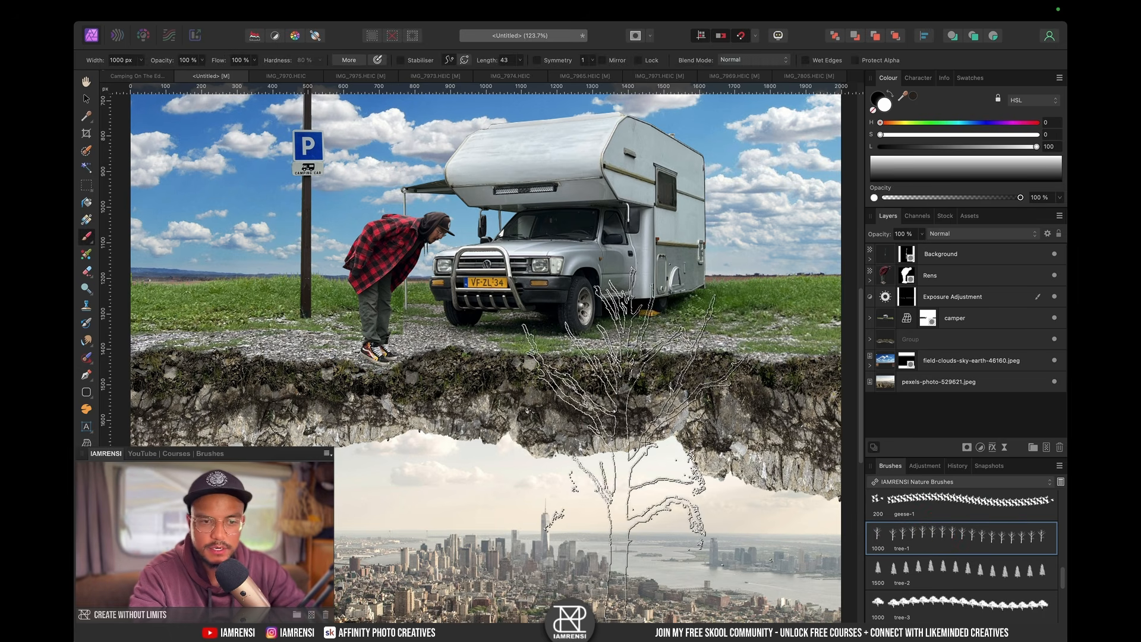
Step: Rename the unnamed rock layer group below the camper layer as "Rocky texture"
click(961, 362)
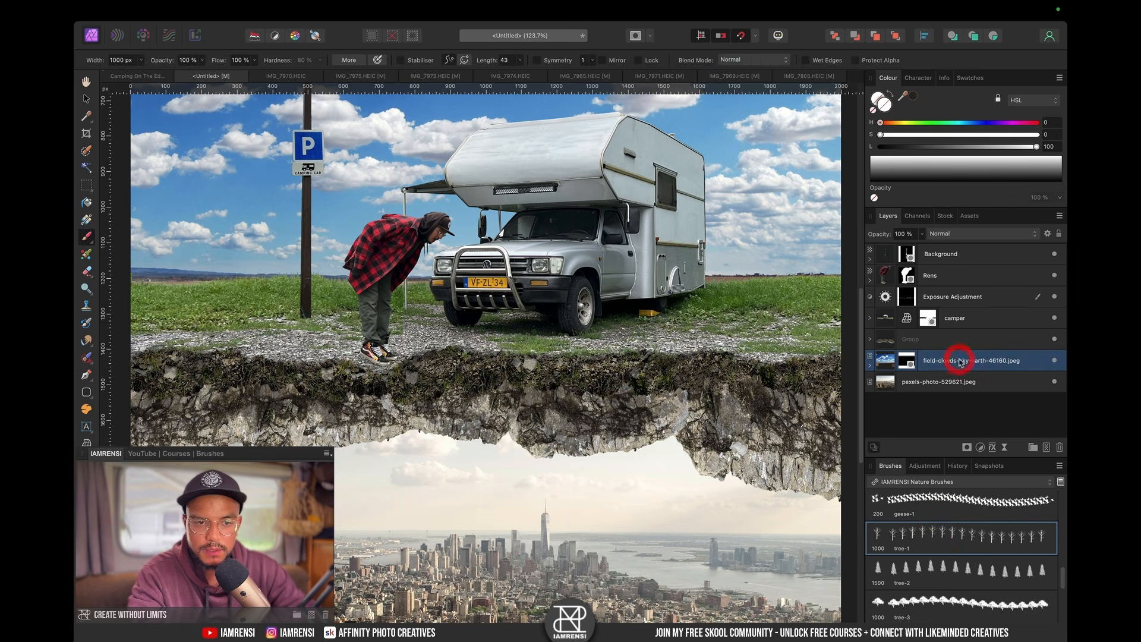
click(914, 340)
double_click(908, 342)
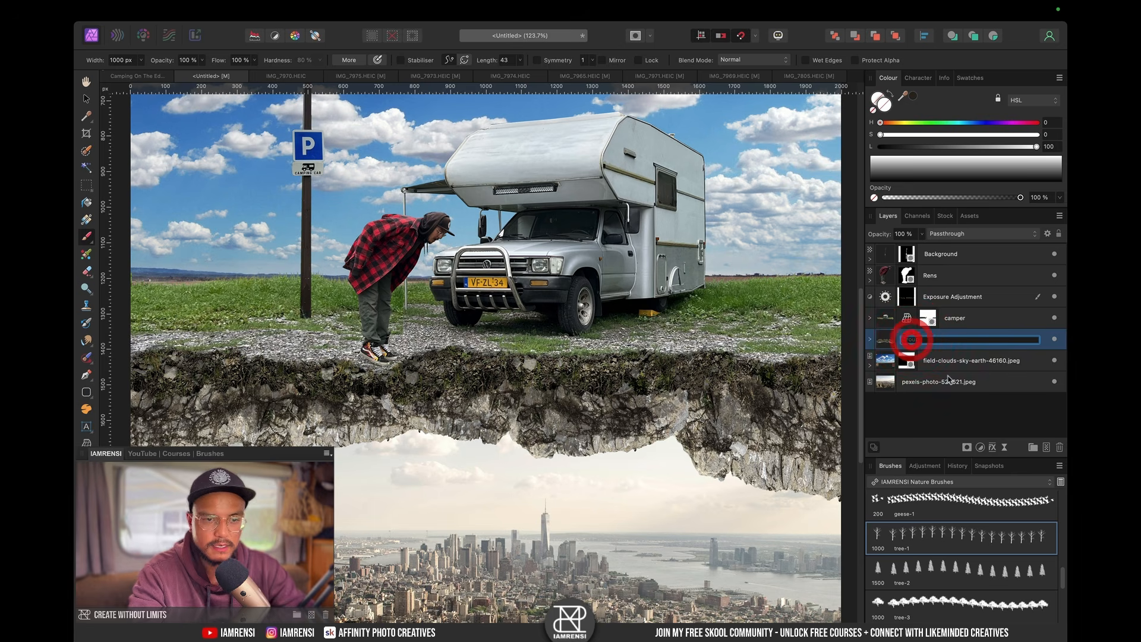
text(Rock)
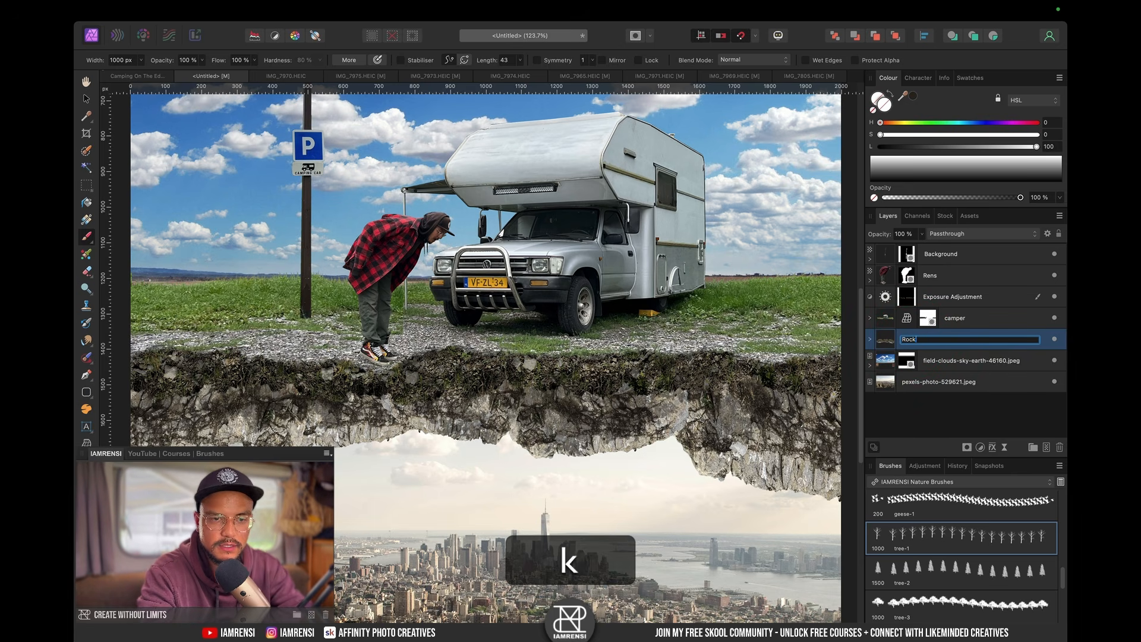
text(y texture)
key(Return)
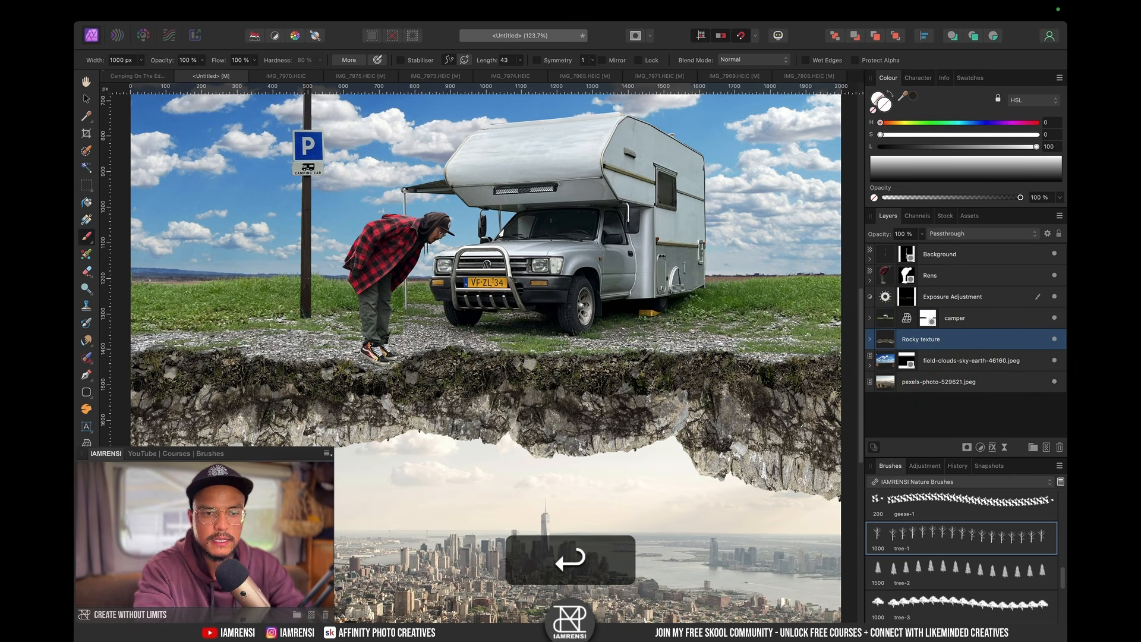
Step: Add a pixel layer above the sky photo and stamp one tree below the cliff at 377.1 px in brown sampled from the soil
click(1000, 360)
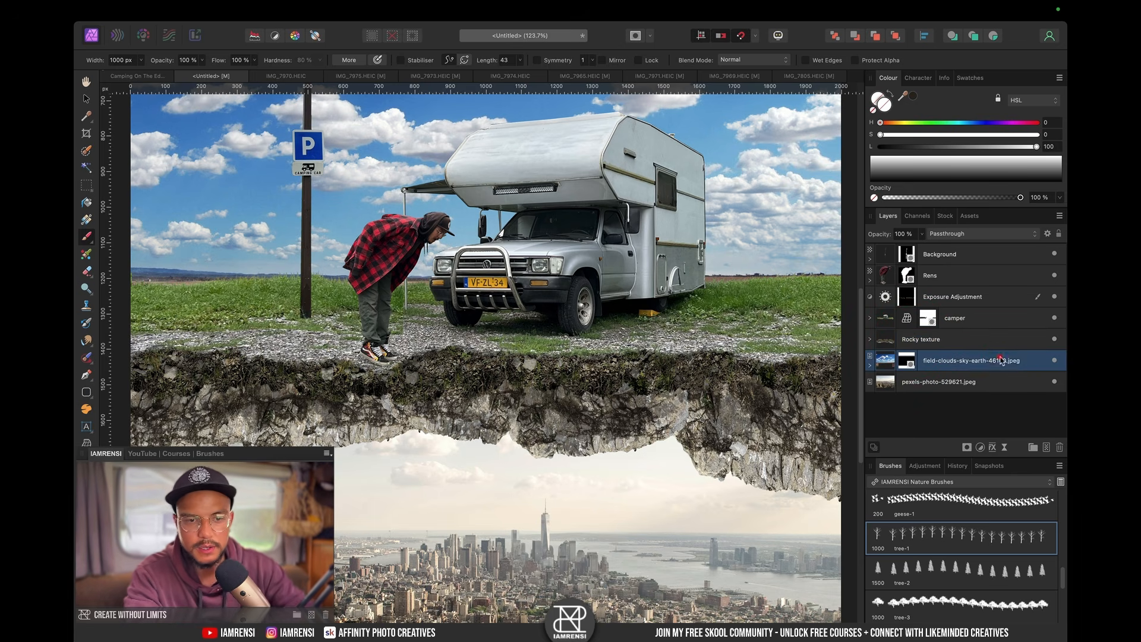
click(1046, 447)
key([)
key([)
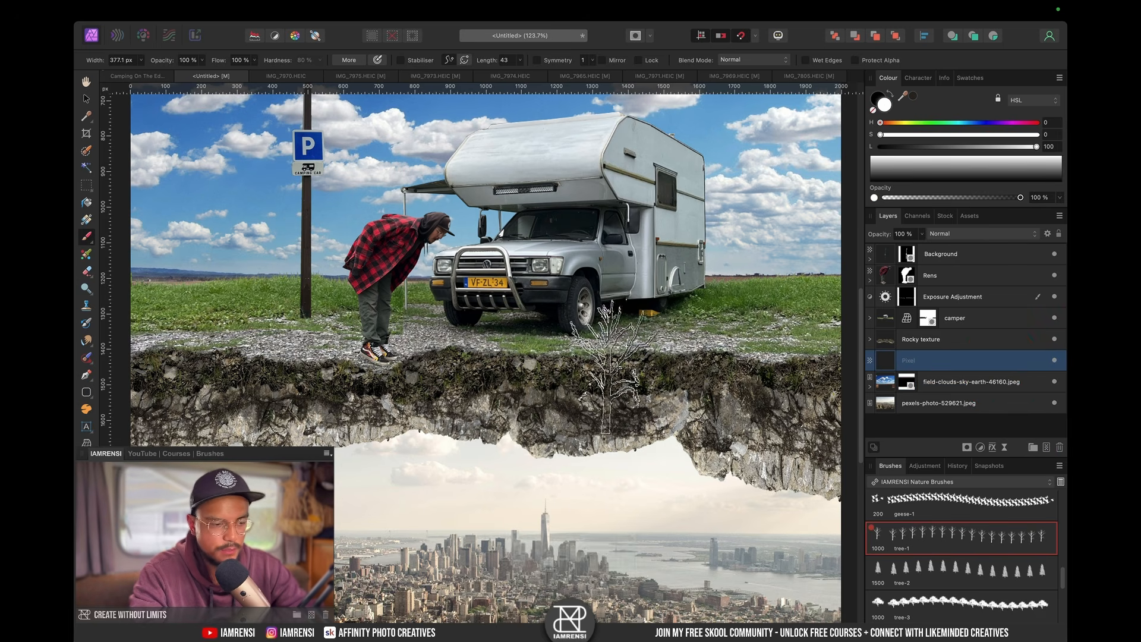
alt+click(496, 382)
click(593, 398)
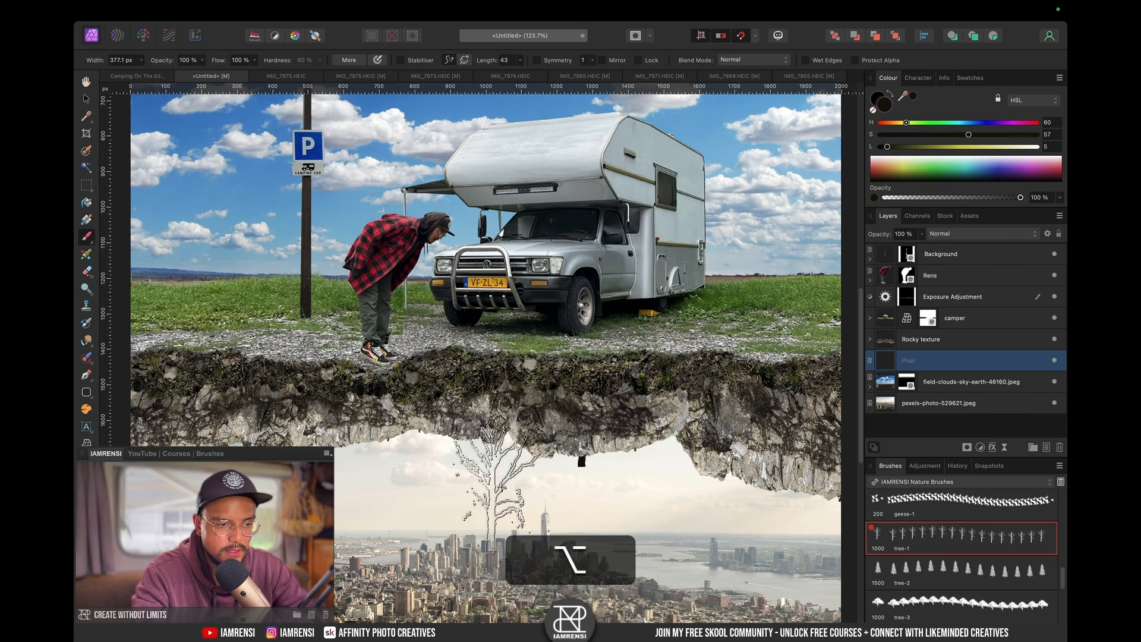
alt+click(491, 383)
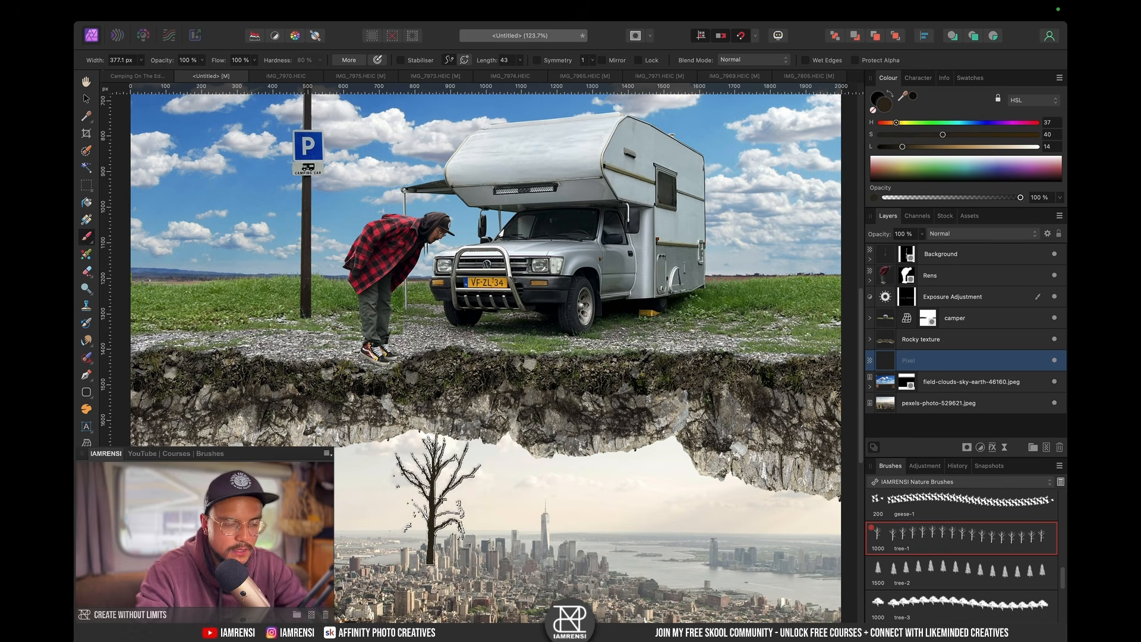
click(430, 491)
Step: Rotate the stamped tree upside down and move it up behind the rock so its branches hang out as roots
key(v)
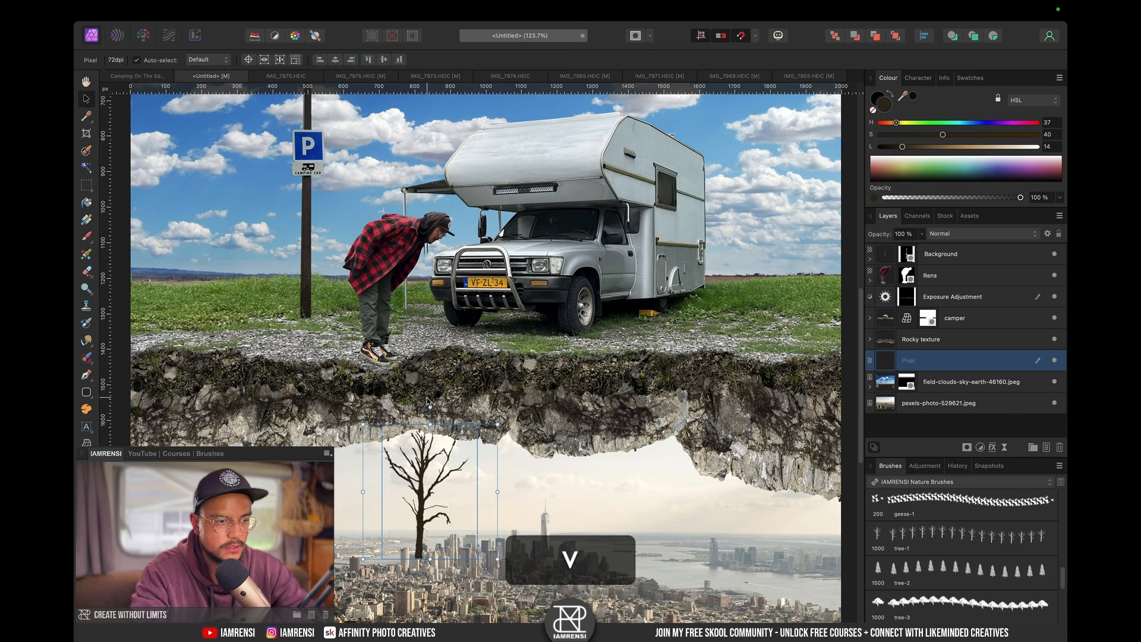
drag(429, 410, 412, 550)
drag(425, 479, 430, 409)
Step: Duplicate the hanging root further along the cliff's lower edge, tilt the copy slightly, and flip it horizontally
drag(496, 423, 704, 427)
key(super+j)
drag(631, 497, 666, 496)
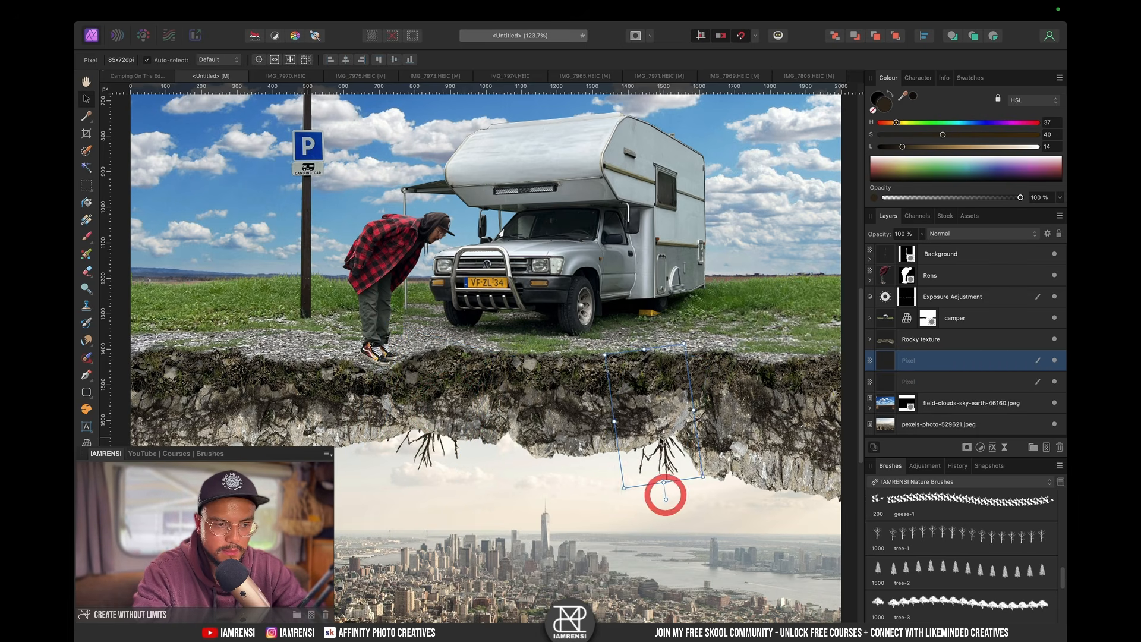
right_click(666, 496)
mouse_move(737, 587)
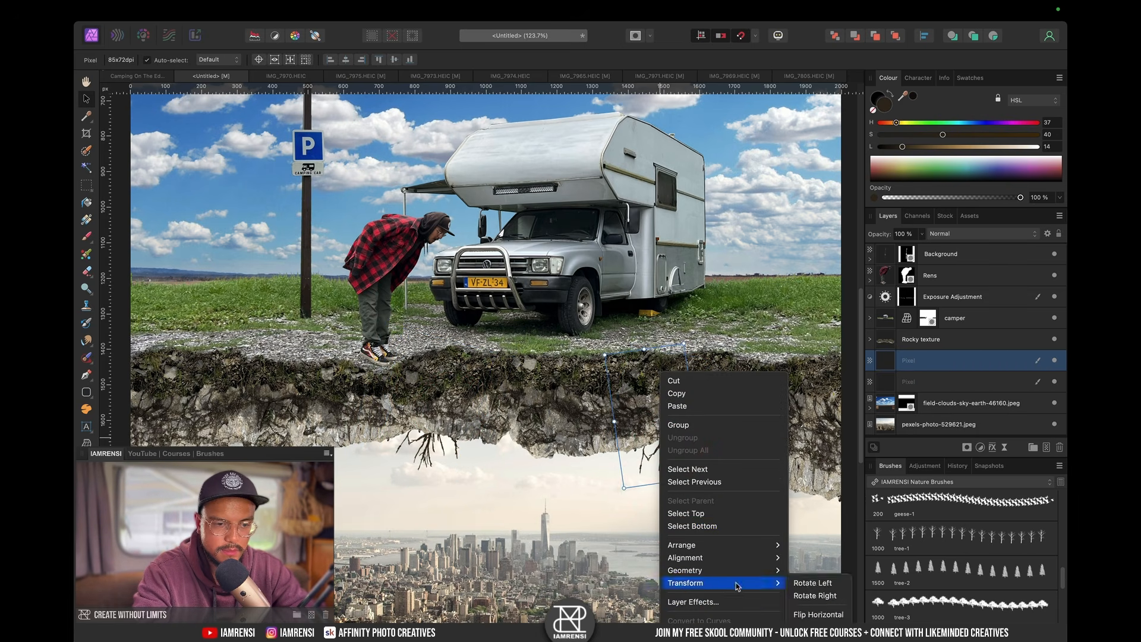
click(813, 615)
click(644, 505)
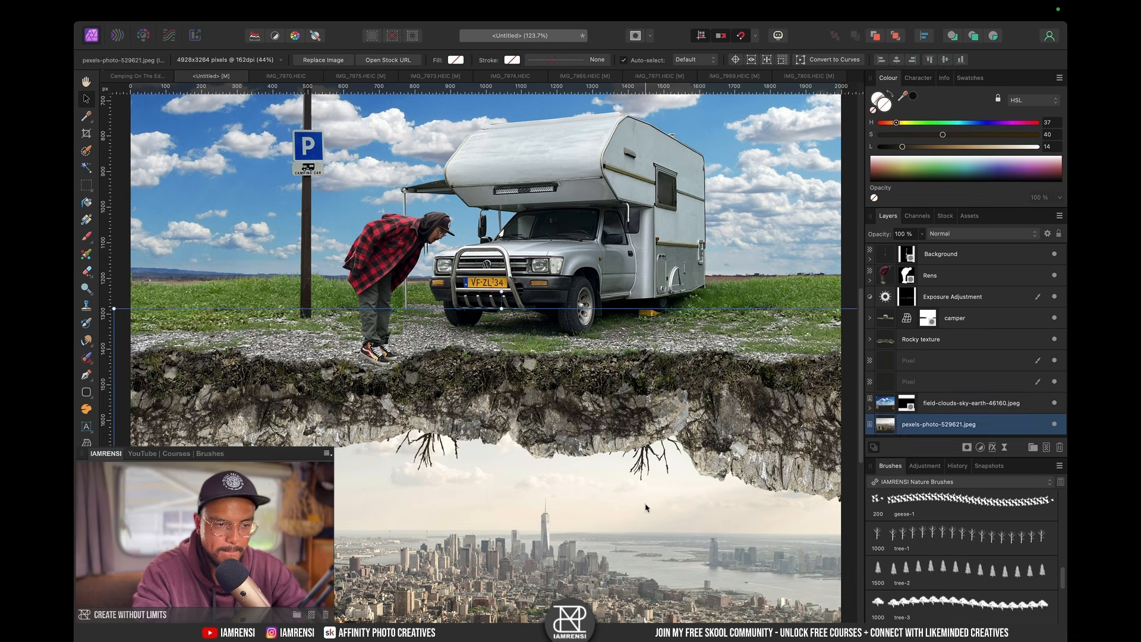
Step: Add more rotated copies of the hanging root under the right end of the cliff
click(644, 470)
click(645, 466)
drag(642, 499, 704, 498)
drag(660, 415, 747, 400)
key(super+j)
scroll(603, 412, left, 1)
scroll(603, 411, down, 1)
scroll(196, 426, right, 1)
Step: Group all the root pixel layers and name the group "roots"
click(886, 364)
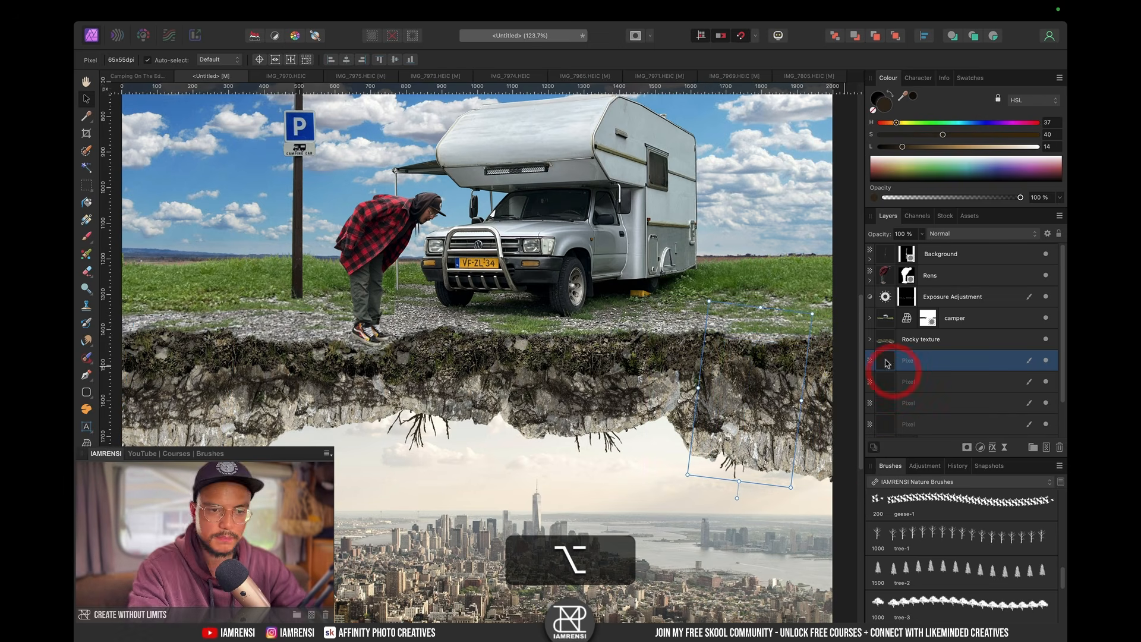
scroll(927, 369, down, 2)
shift+click(934, 385)
key(shift+super+g)
key(super+g)
double_click(922, 361)
text(roots)
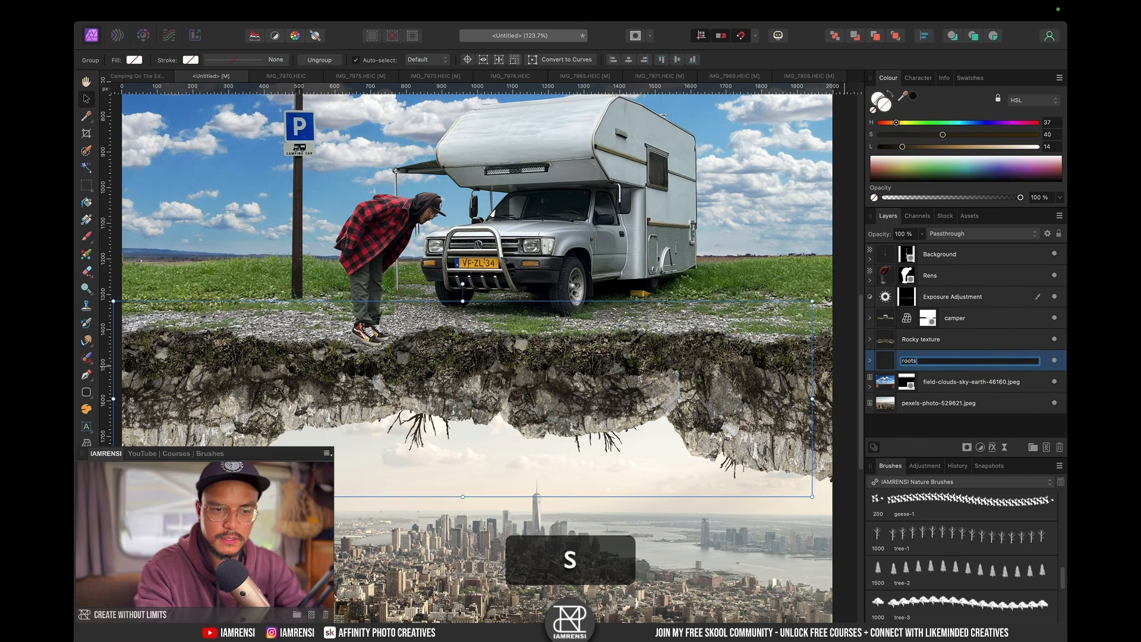
key(Return)
Step: Add a pixel layer above the Rocky texture group and stamp a dark brown tree on it with a much smaller brush
click(941, 342)
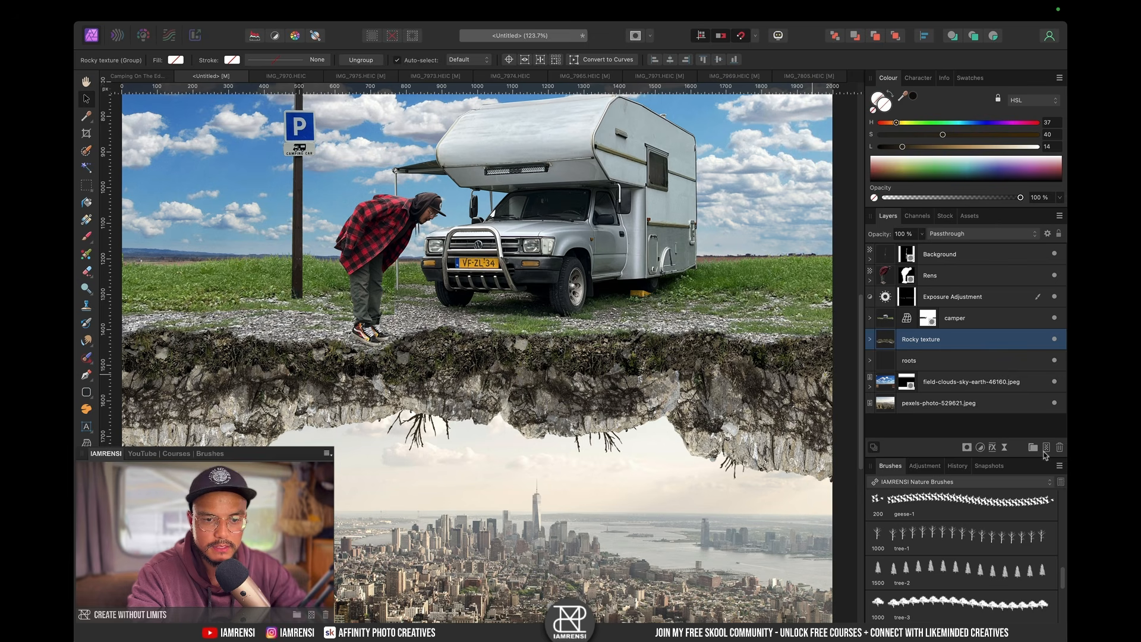
click(1047, 448)
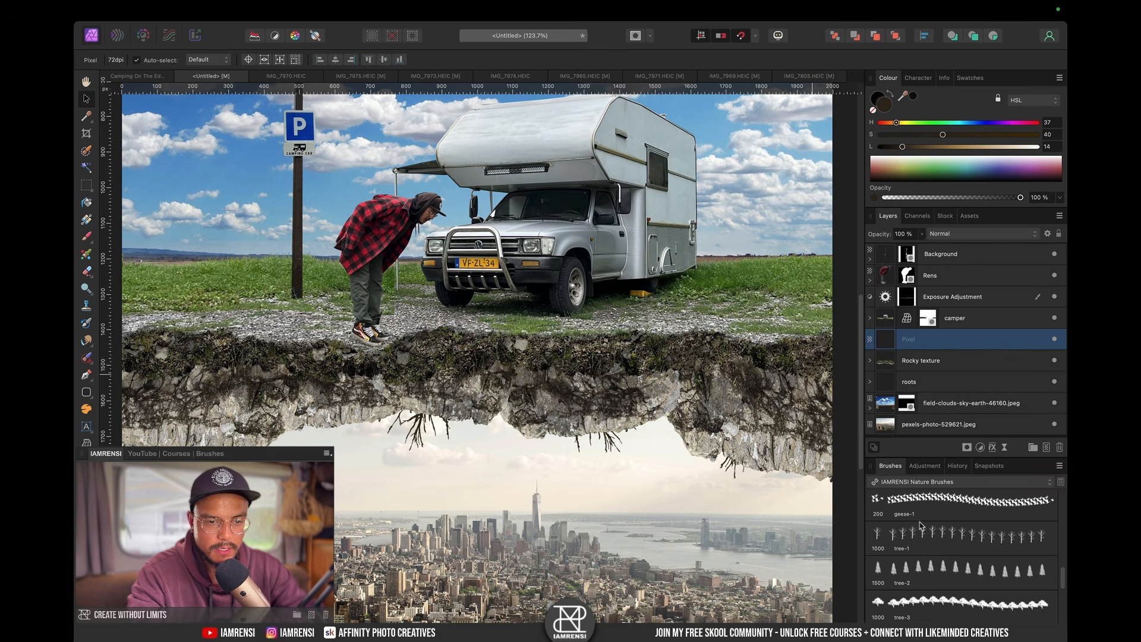
key(b)
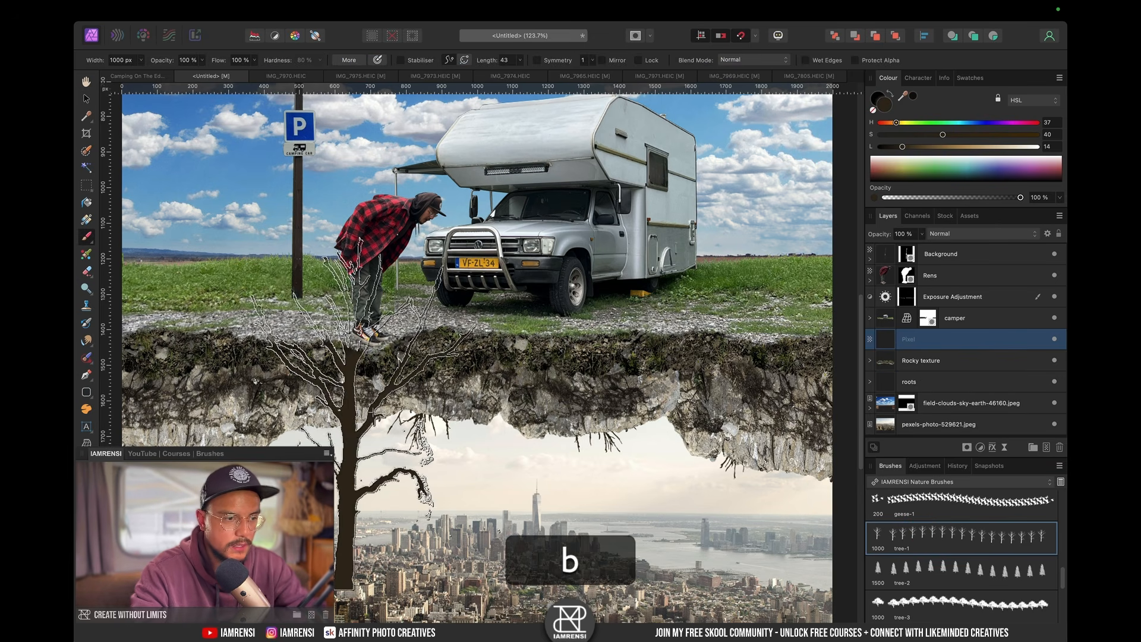
key(bracketleft)
key(bracketleft)
key(bracketleft)
key(bracketleft)
key(bracketleft)
key(bracketleft)
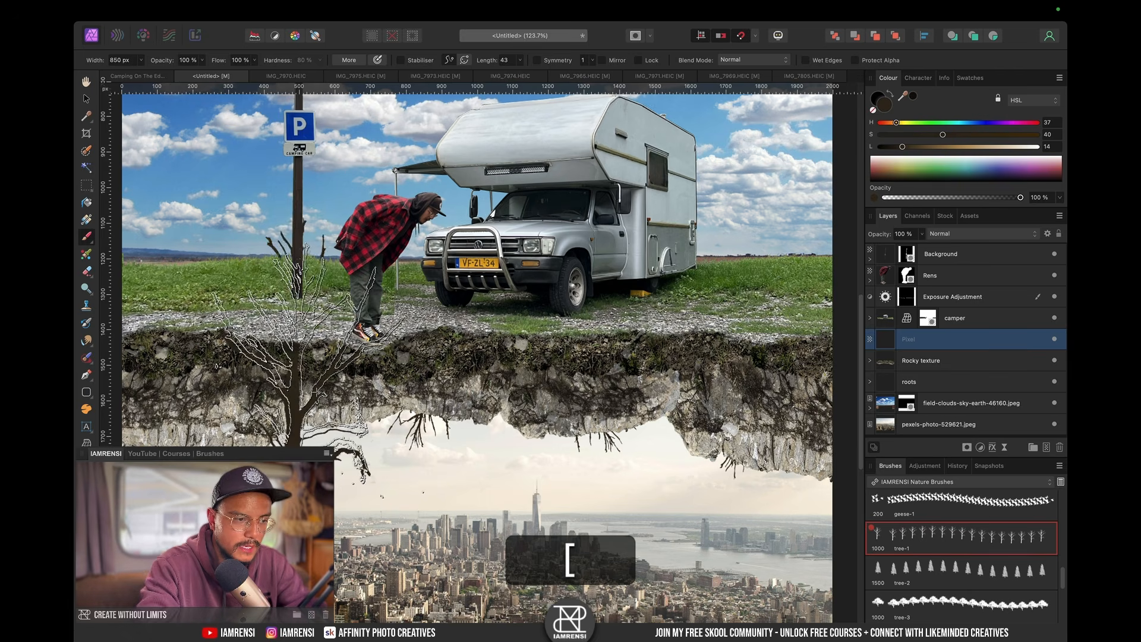
click(327, 425)
Step: Rotate the small tree by about -135° and lay it and a copy over the rock face as embedded roots
key(v)
click(380, 455)
key(super+shift+z)
drag(329, 371, 398, 508)
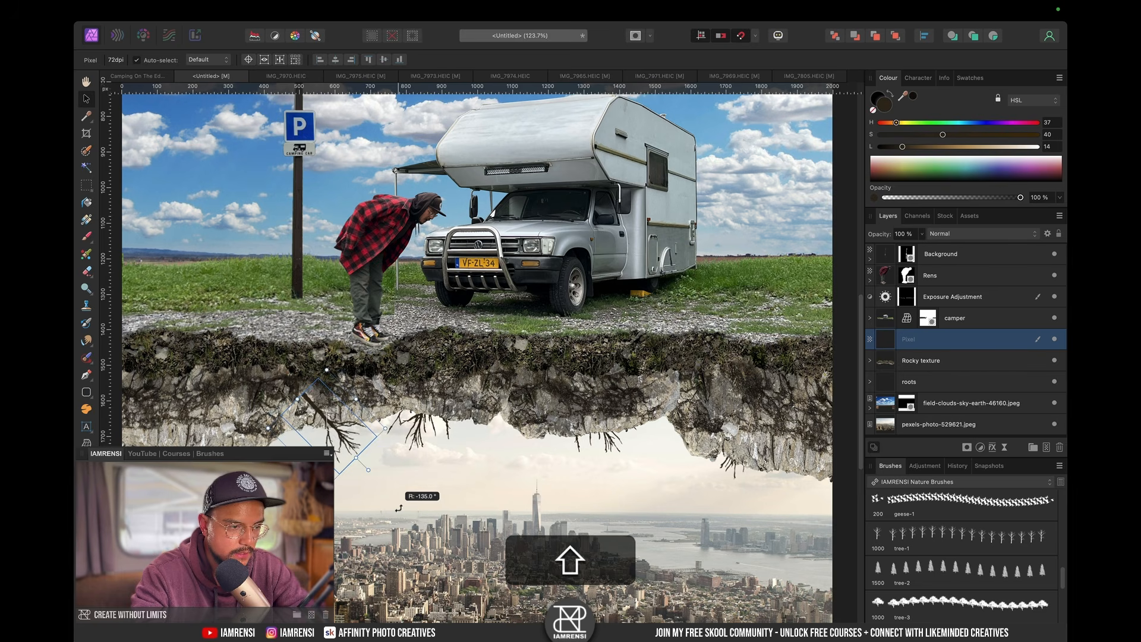
drag(330, 415, 464, 428)
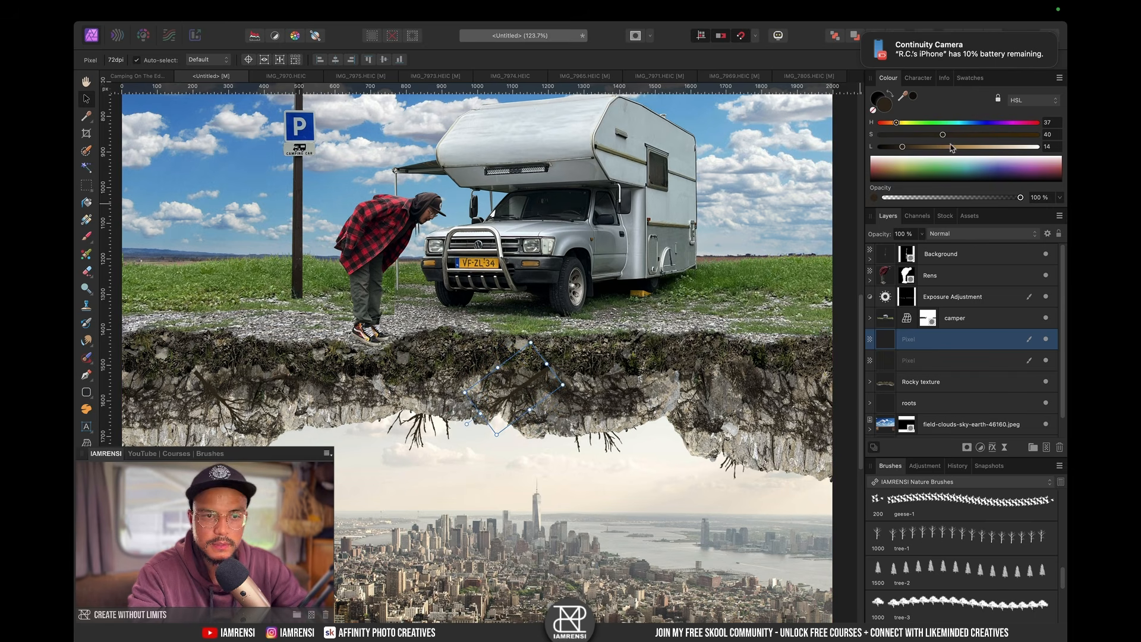
Step: Replace the middle root copy with a new pixel layer and try stamping a lighter tree with the colour's lightness at 62
click(924, 148)
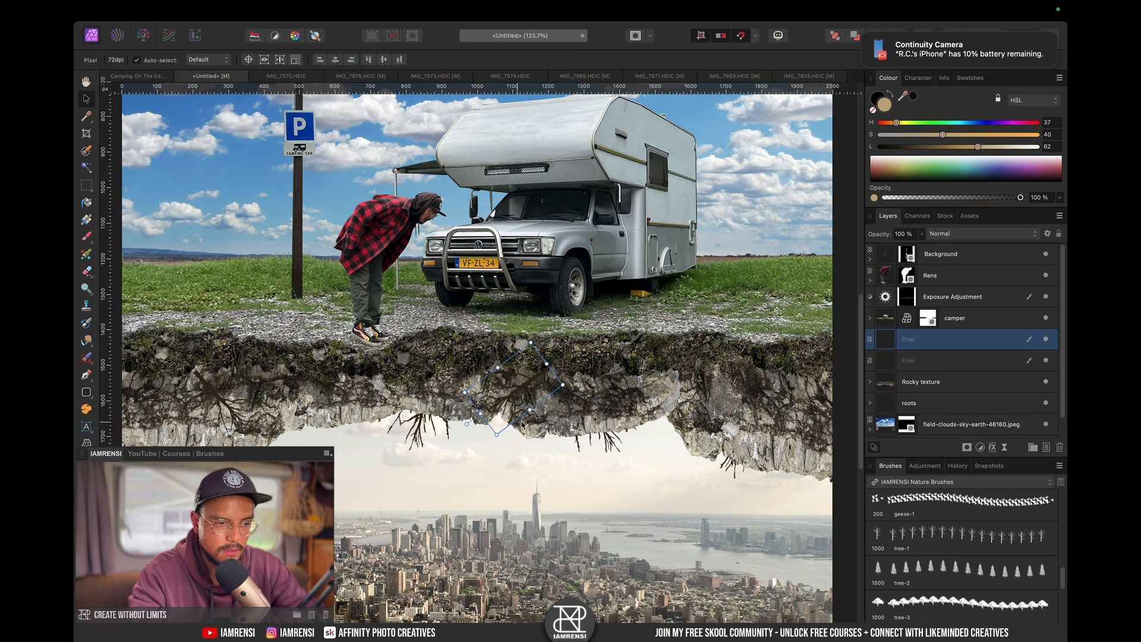
key(BackSpace)
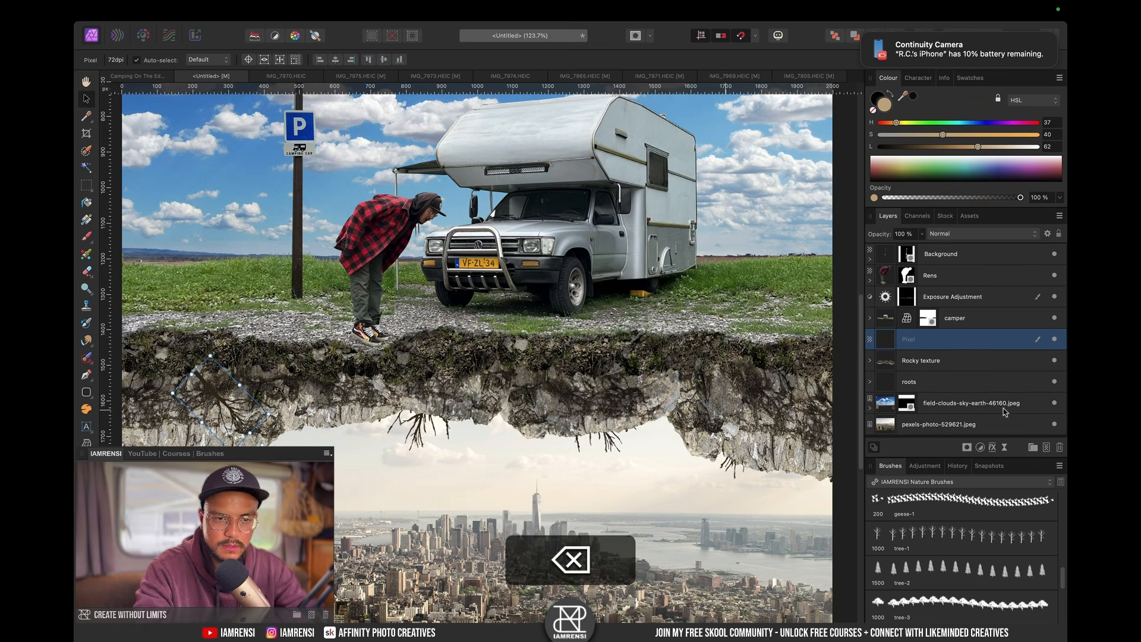
click(1047, 451)
key(b)
click(538, 380)
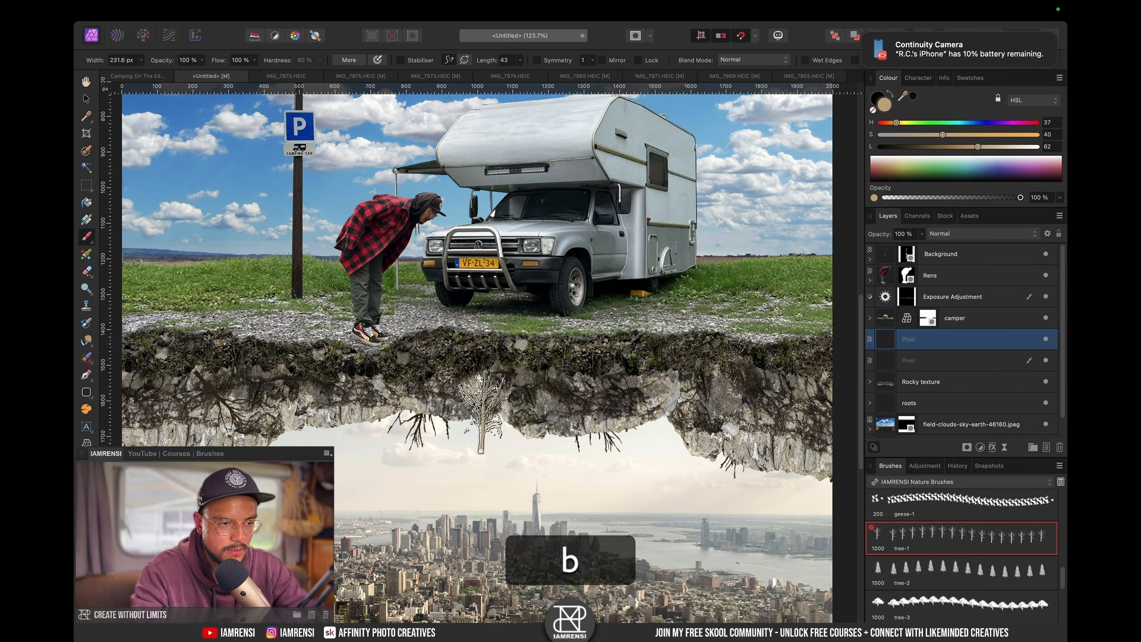
key(super+z)
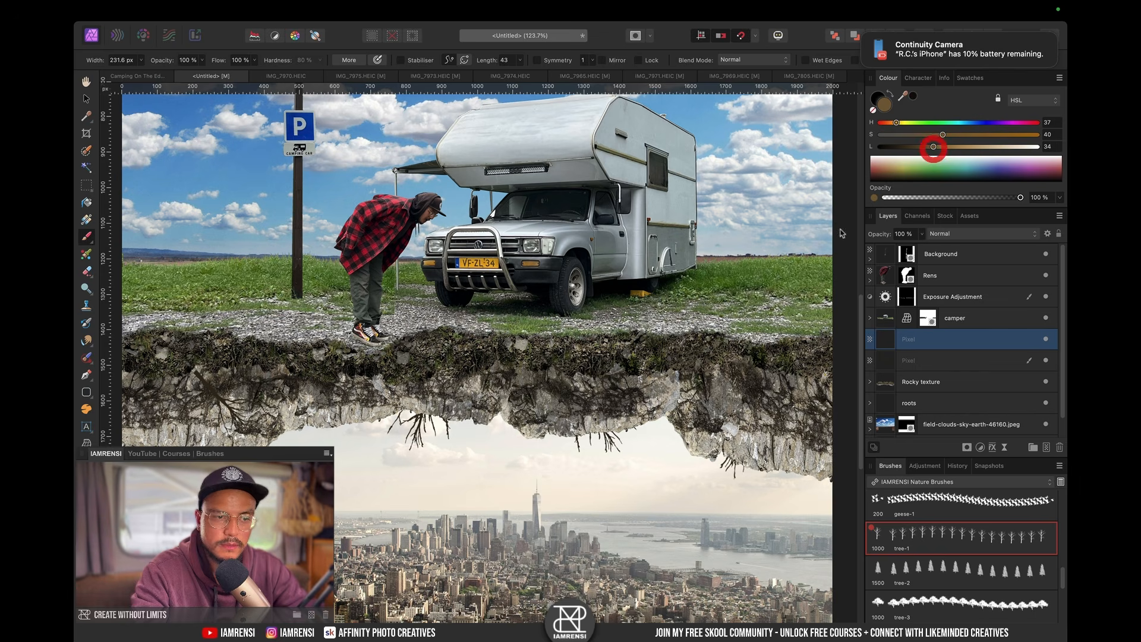
Step: Stamp brown tree roots at lightness 34 on the new layer and rotate them diagonally for the middle of the rock face
click(481, 452)
click(561, 452)
key(v)
key(super+z)
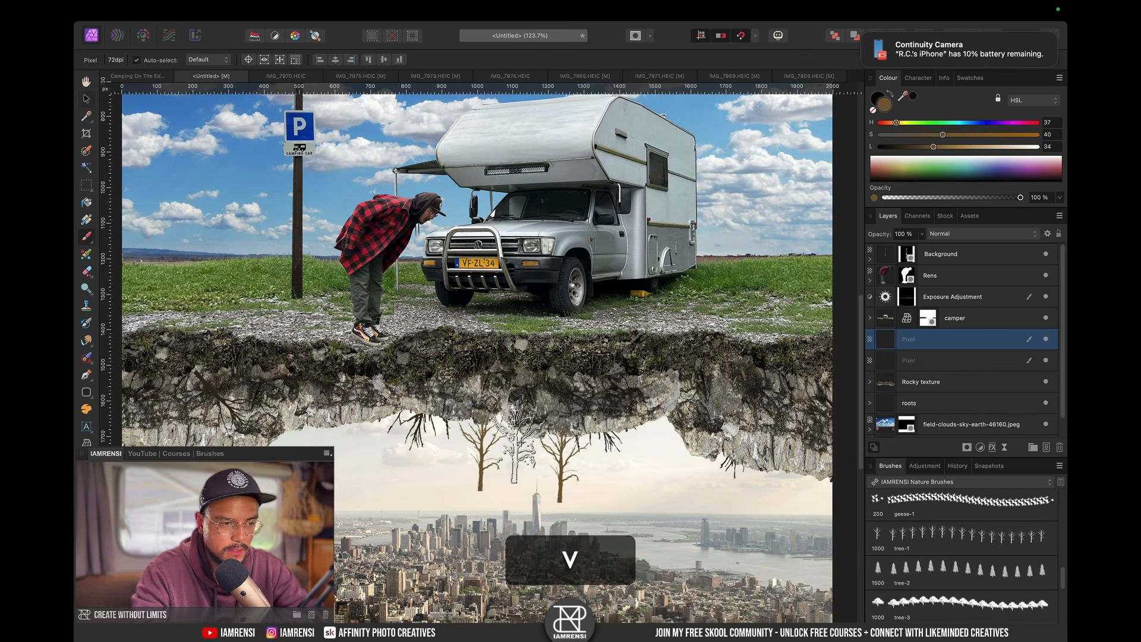
drag(433, 468, 421, 518)
Step: Duplicate the brown root and place the copy over the rock towards the right end of the cliff
drag(496, 440, 767, 410)
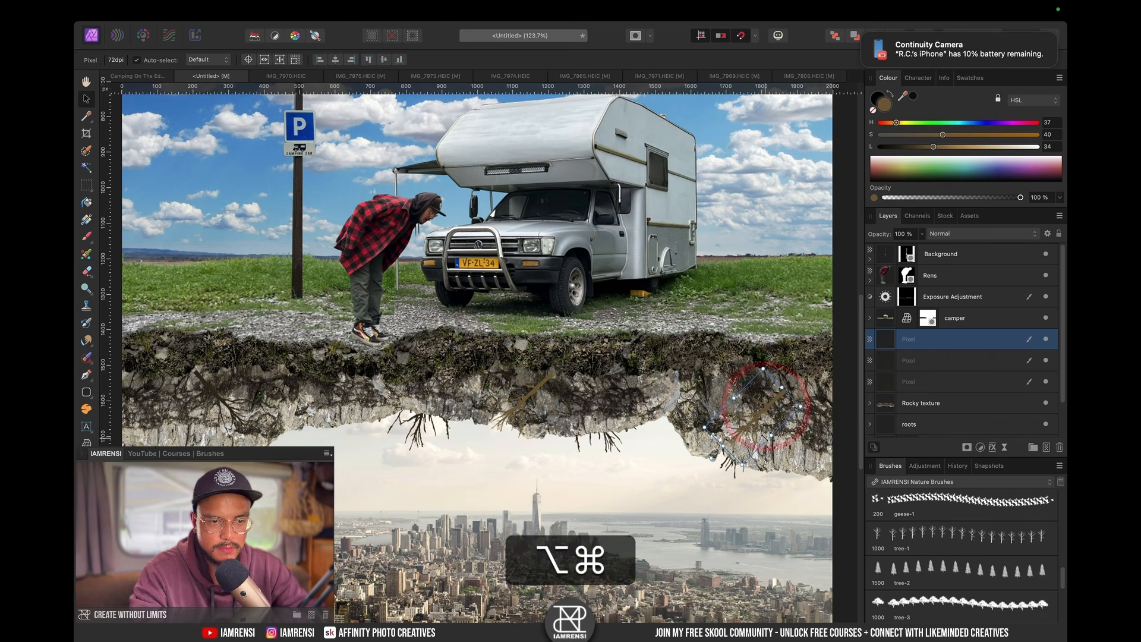
key(super+BackSpace)
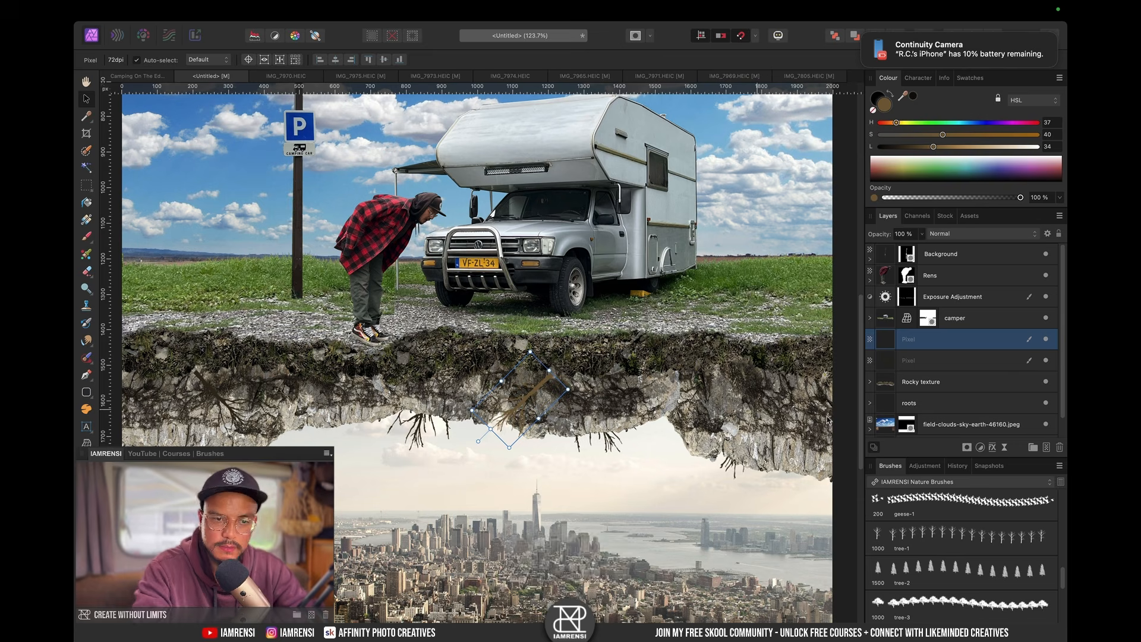
key(super+j)
drag(523, 398, 702, 408)
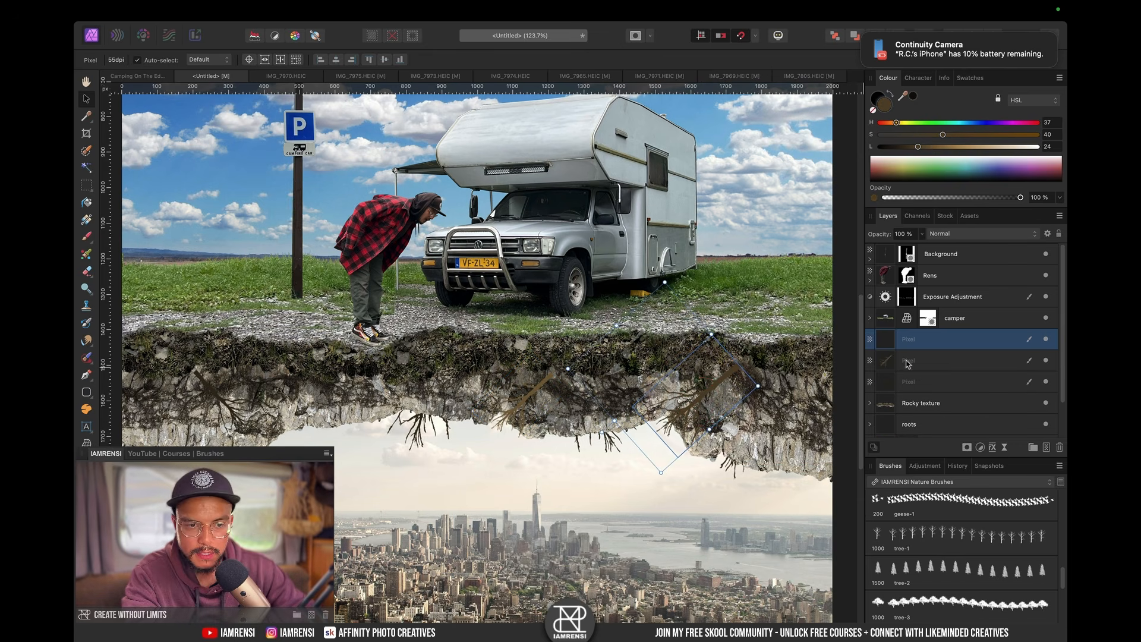
Step: Group the three embedded root layers and add a mask to the group
shift+click(923, 381)
key(super+g)
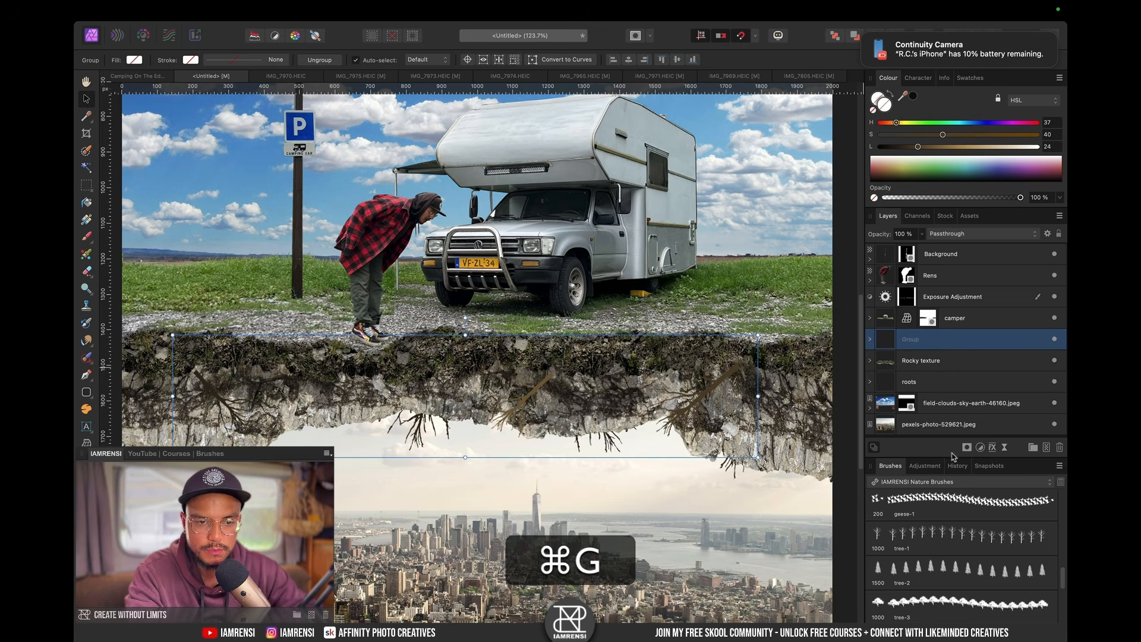
click(967, 449)
Step: Paint black on the group's mask with the Basic Round Light Brush at 139.5 px to blend the roots into the rock face
click(958, 482)
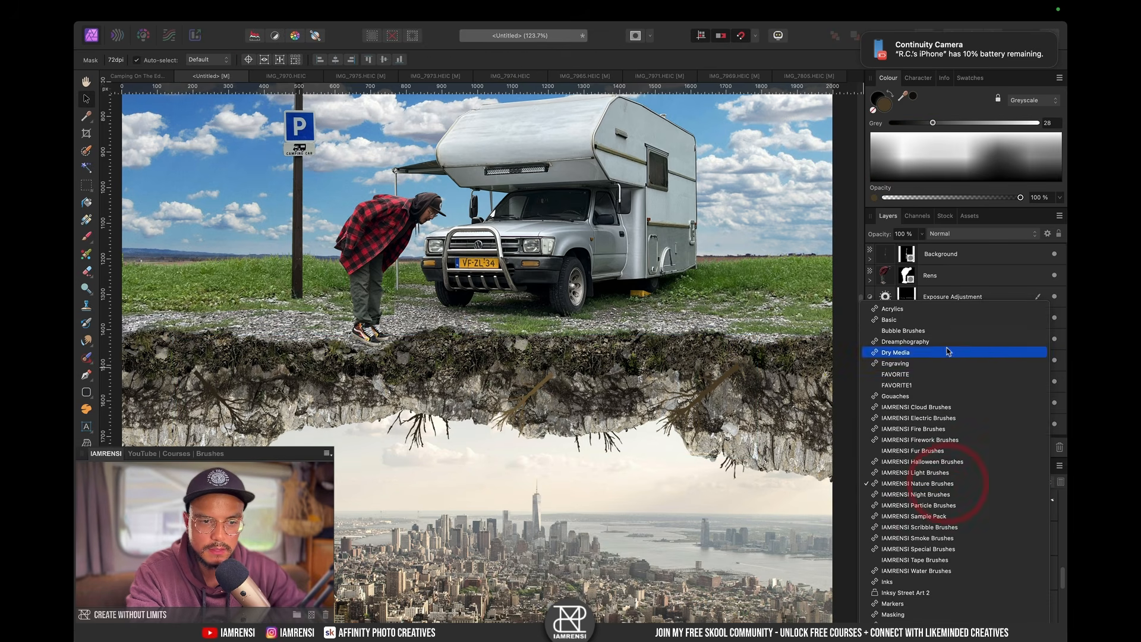
click(957, 322)
scroll(909, 514, down, 10)
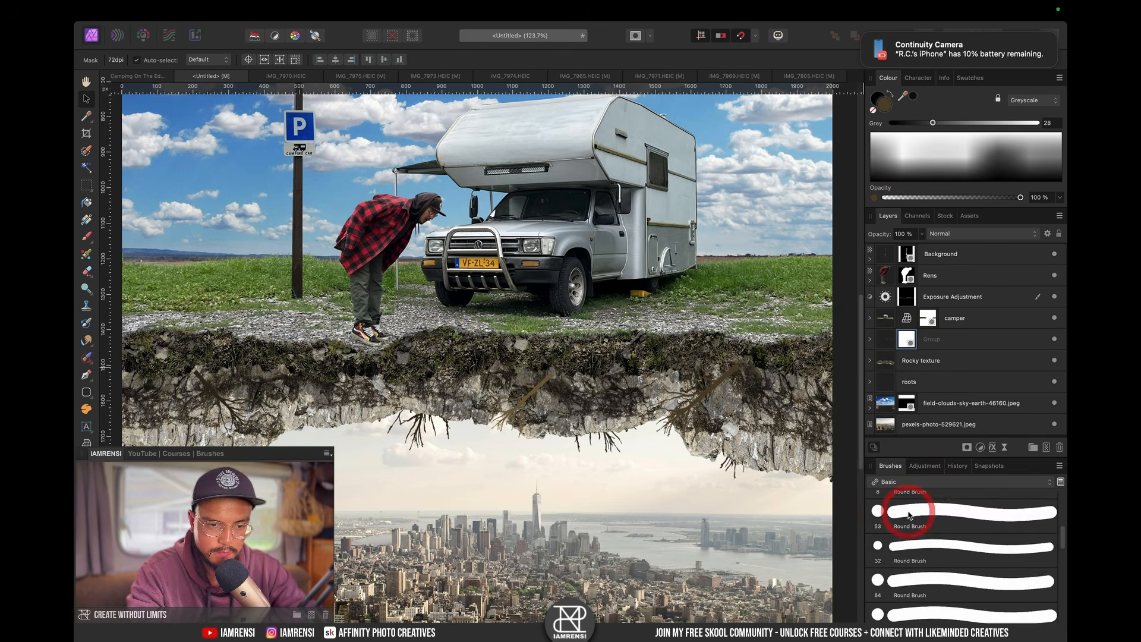
key(b)
key(bracketleft)
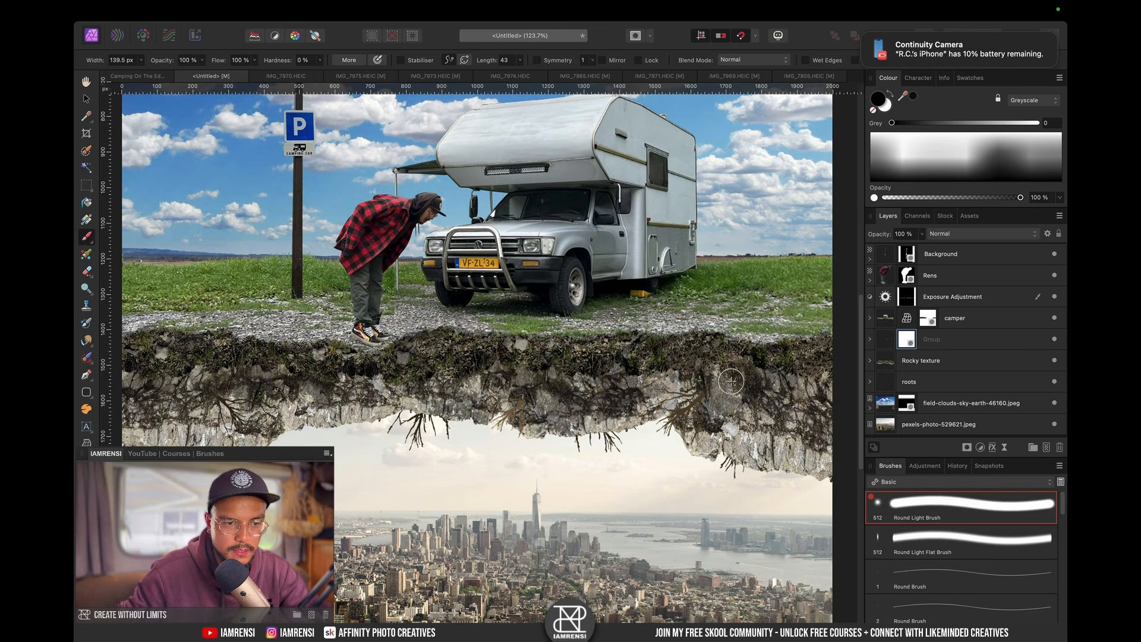
click(724, 404)
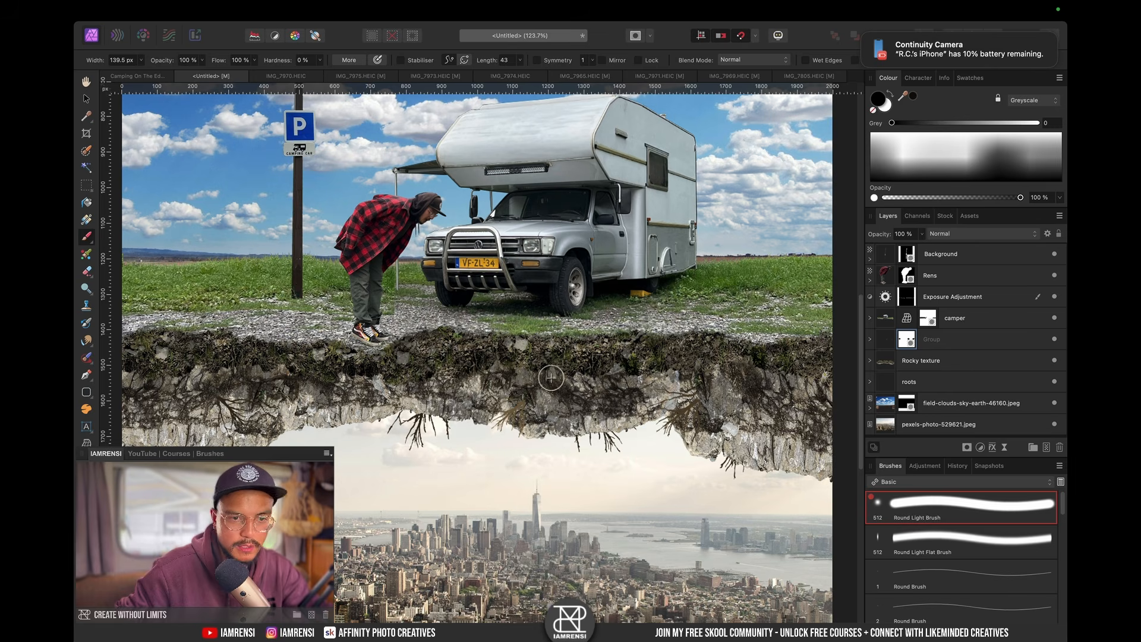
Step: Darken the middle root layer in the group with a nested Exposure adjustment of about -1.06
click(870, 339)
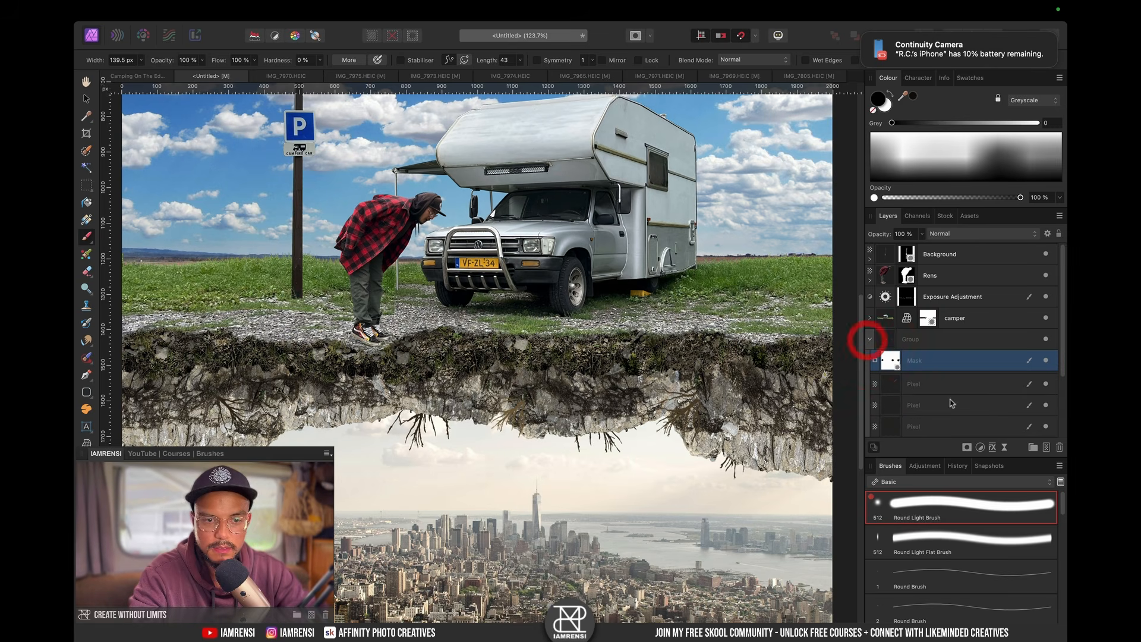
click(1047, 408)
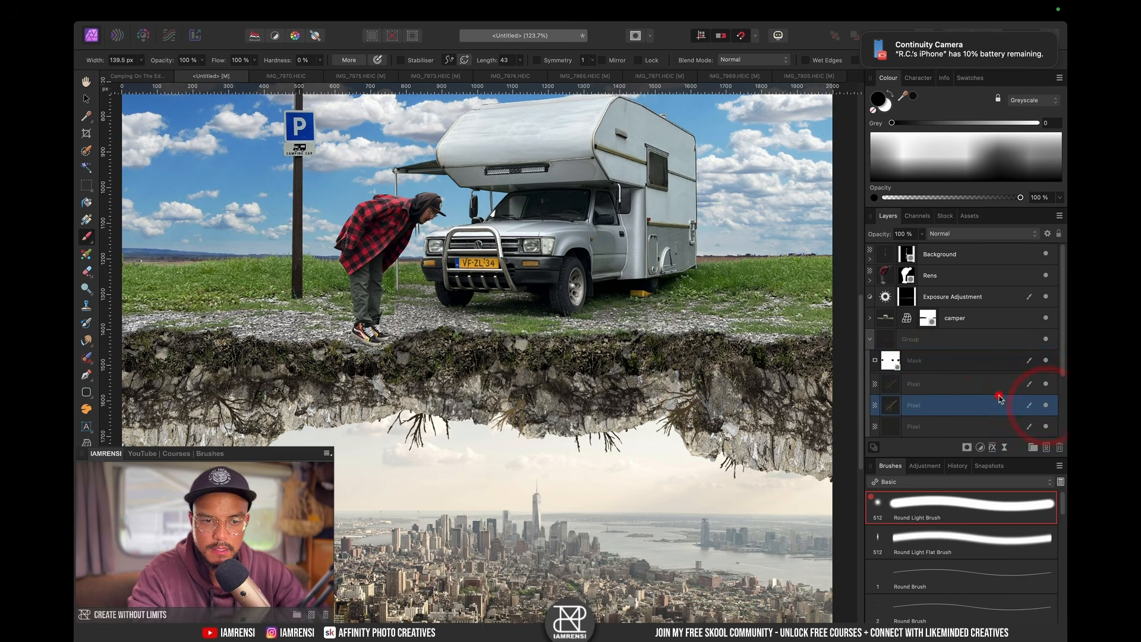
click(980, 447)
click(978, 558)
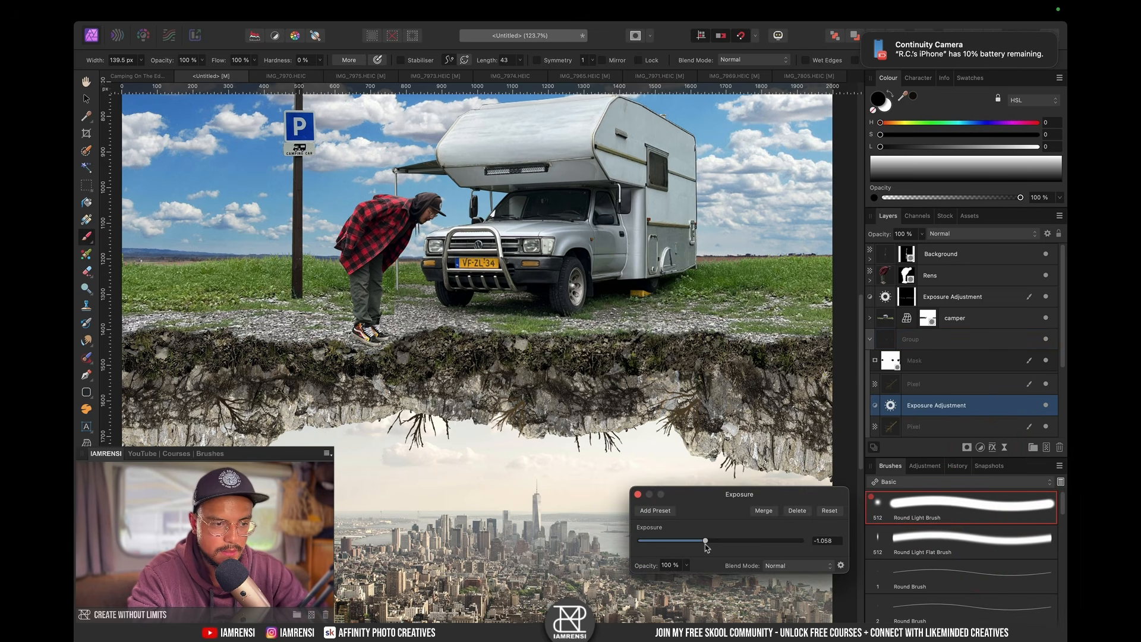
click(638, 493)
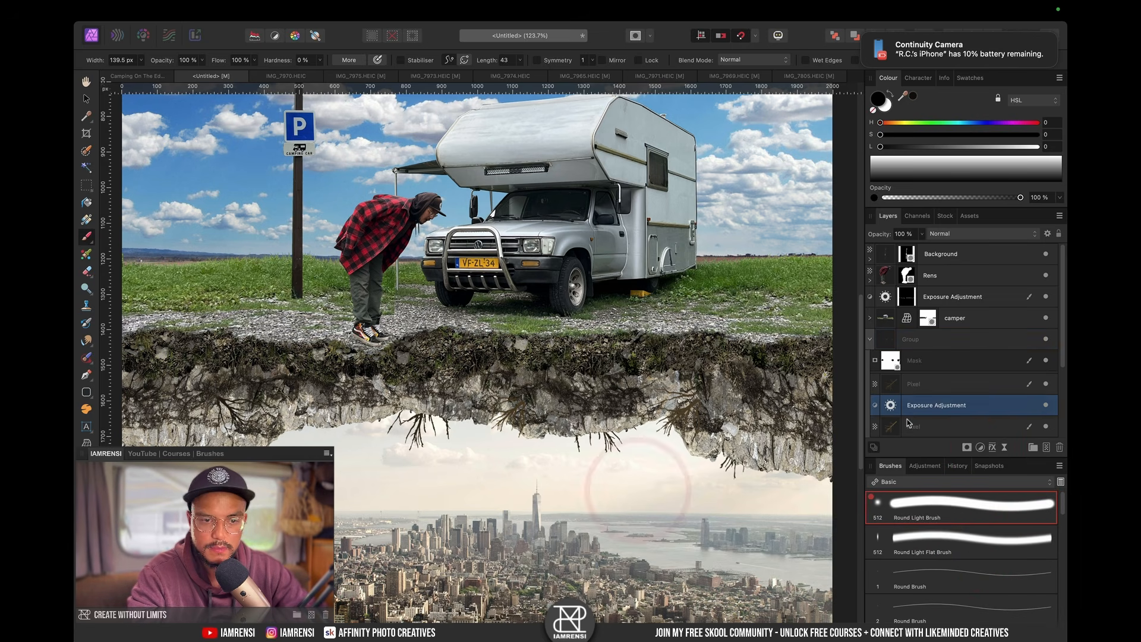
drag(893, 406, 914, 426)
Step: Move the cloudy sky image slightly down behind the camper, keeping it vertically aligned, and deselect it
key(super+0)
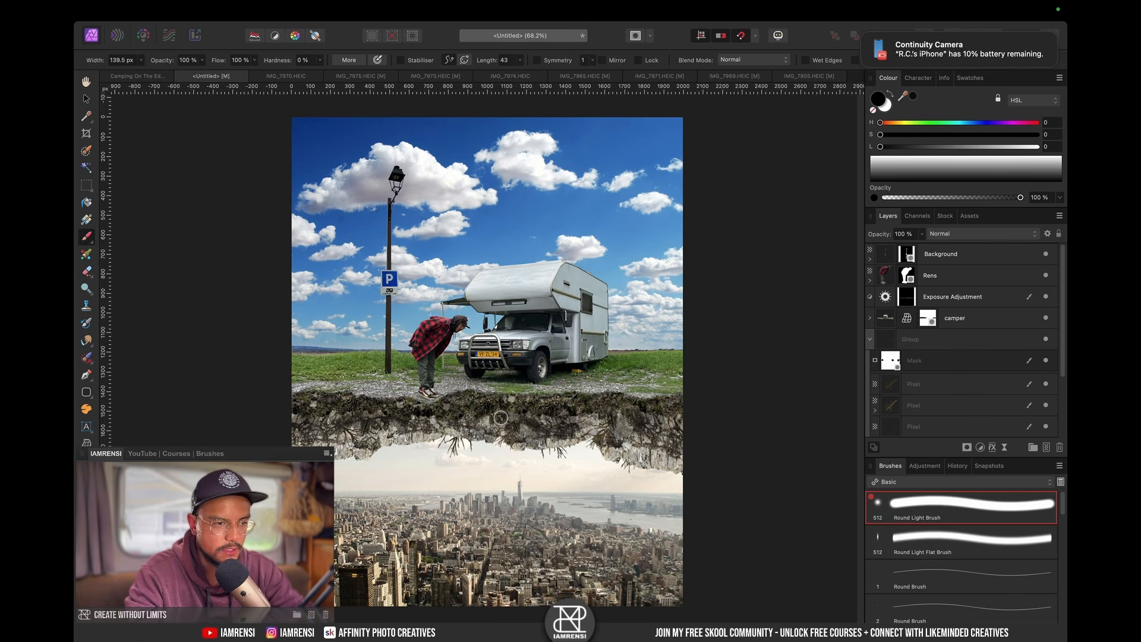
key(v)
drag(626, 218, 626, 227)
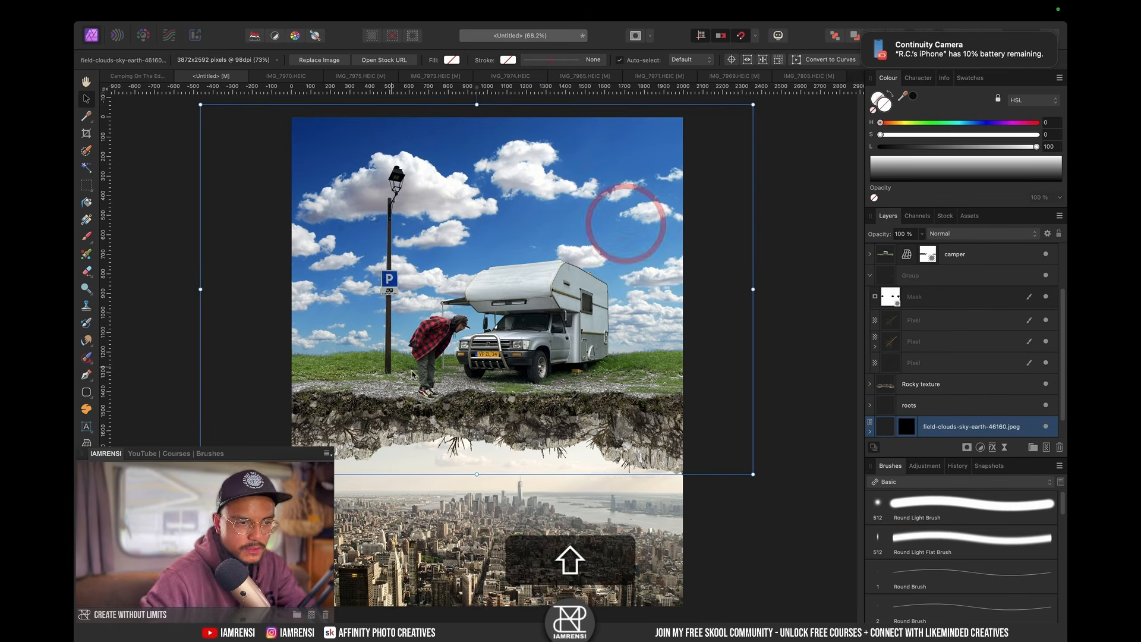
click(784, 364)
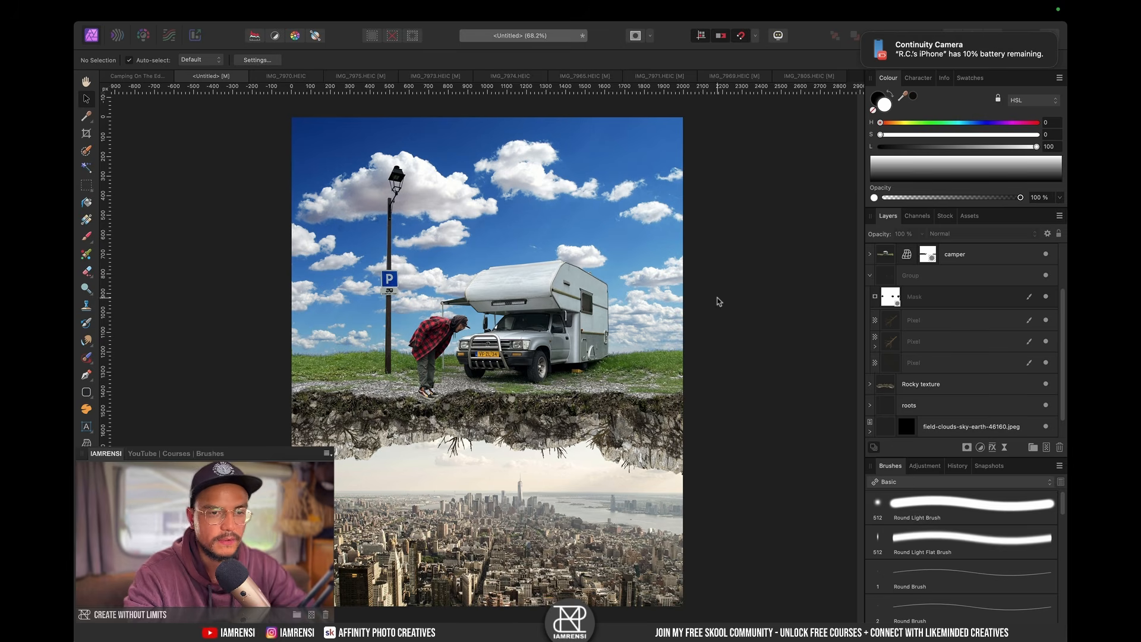
Step: Search the Pexels stock photos for "mountain" and place the mountain range photo with the deep blue sky in the document
click(946, 216)
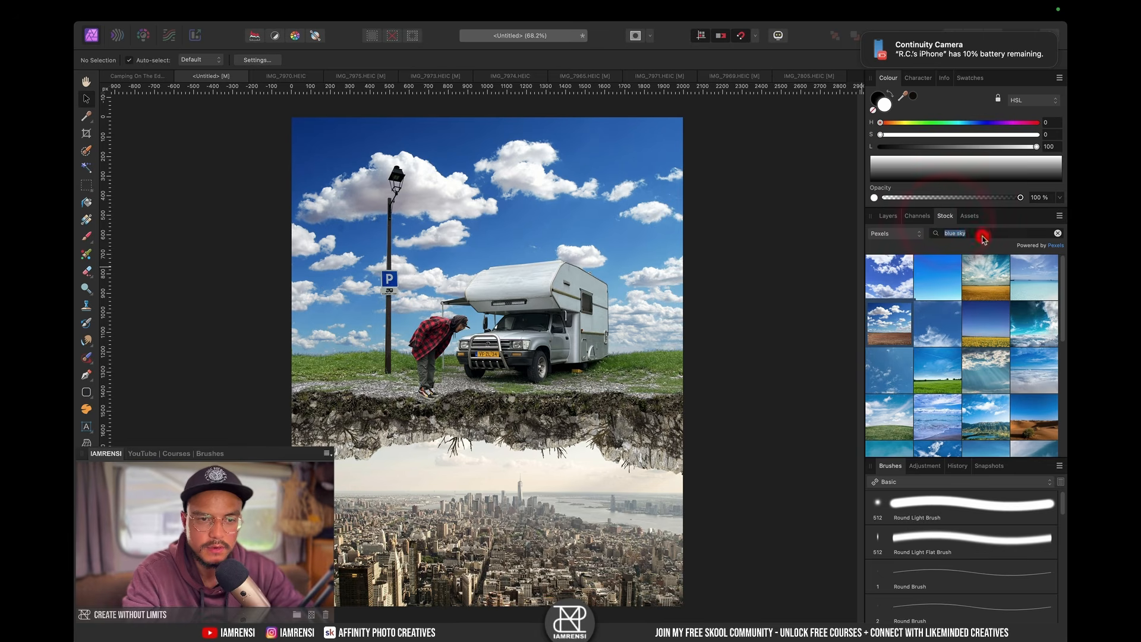
text(mountain)
key(Return)
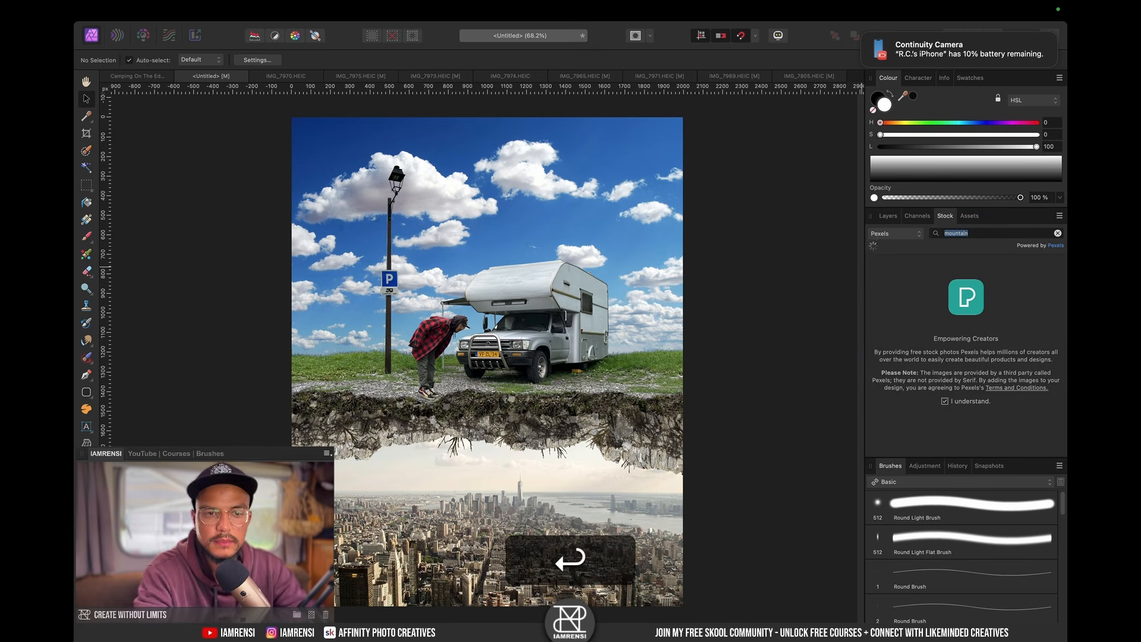
scroll(991, 338, down, 1)
scroll(992, 338, down, 5)
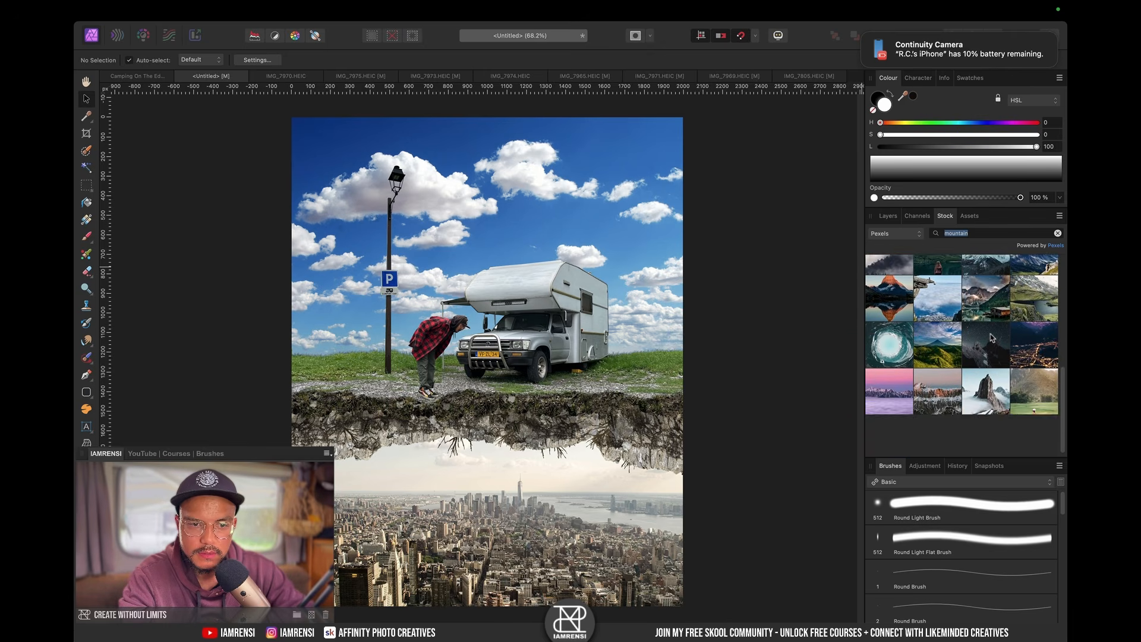
scroll(992, 338, down, 2)
scroll(990, 338, down, 10)
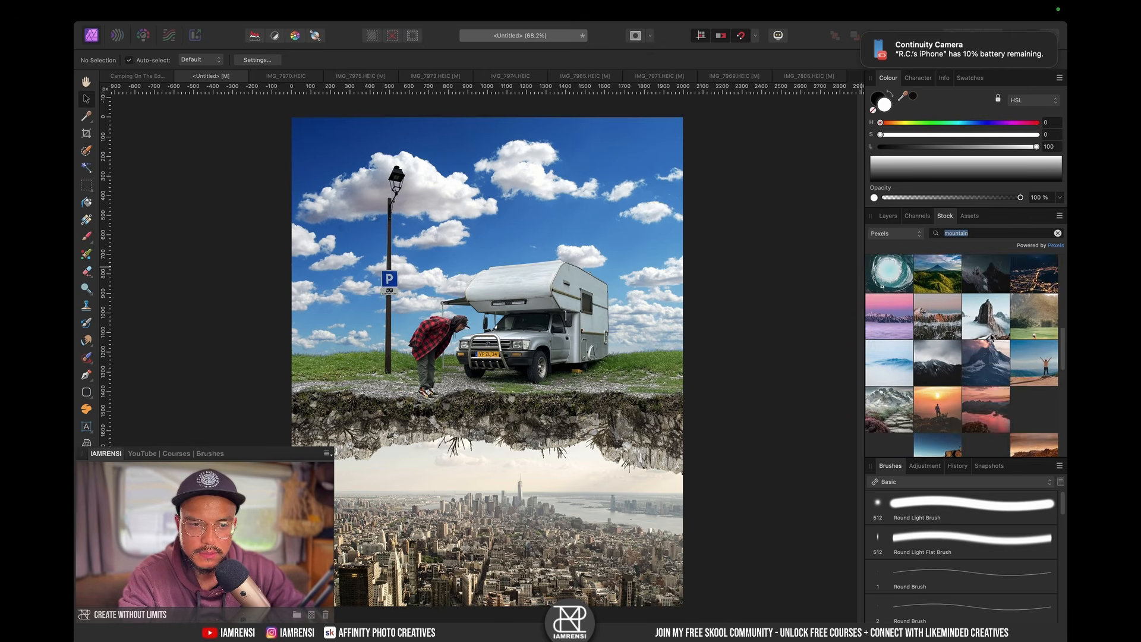
scroll(990, 337, down, 5)
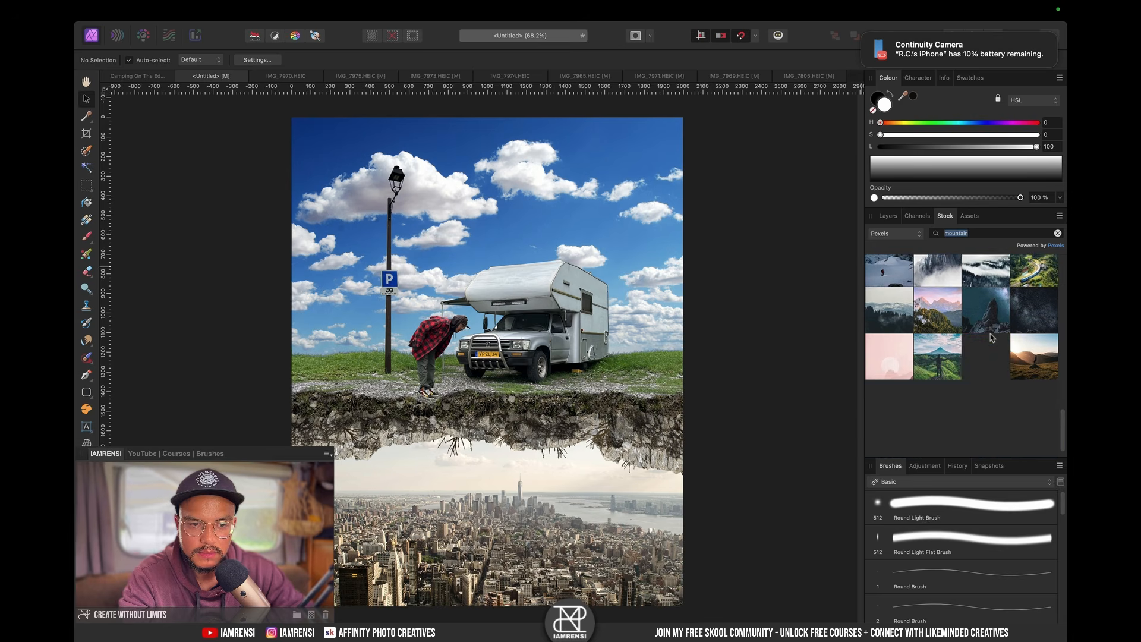
mouse_move(990, 337)
mouse_down()
mouse_move(992, 349)
mouse_move(795, 366)
mouse_move(480, 325)
mouse_up()
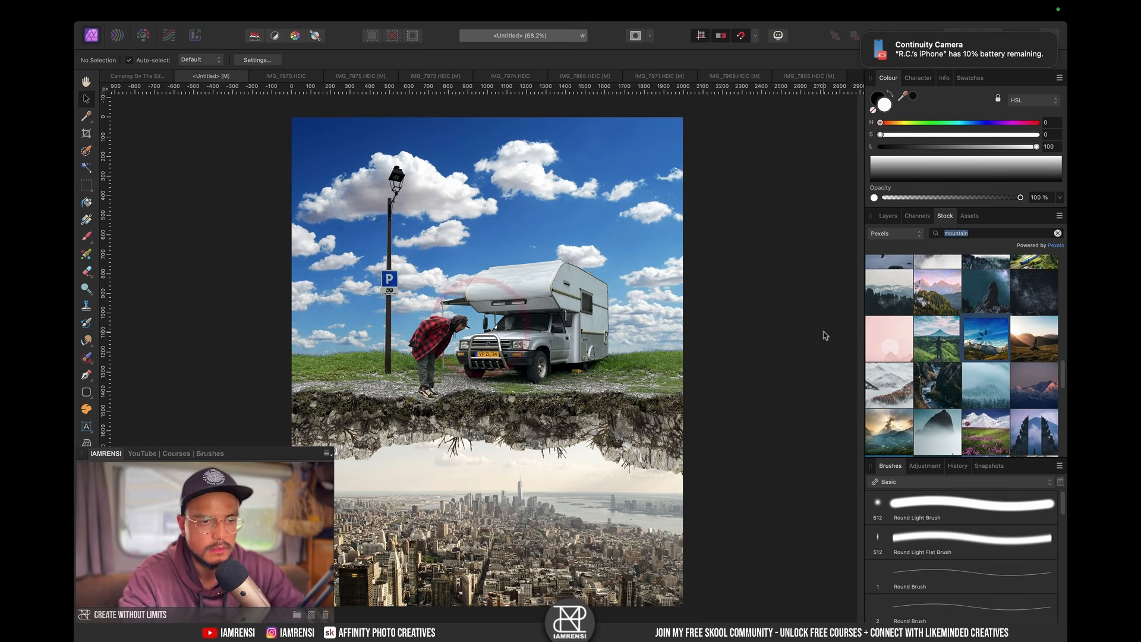
Step: Scale the new mountain photo down to about 32% so it fits within the canvas over the camper
click(885, 216)
scroll(882, 355, up, 4)
double_click(883, 255)
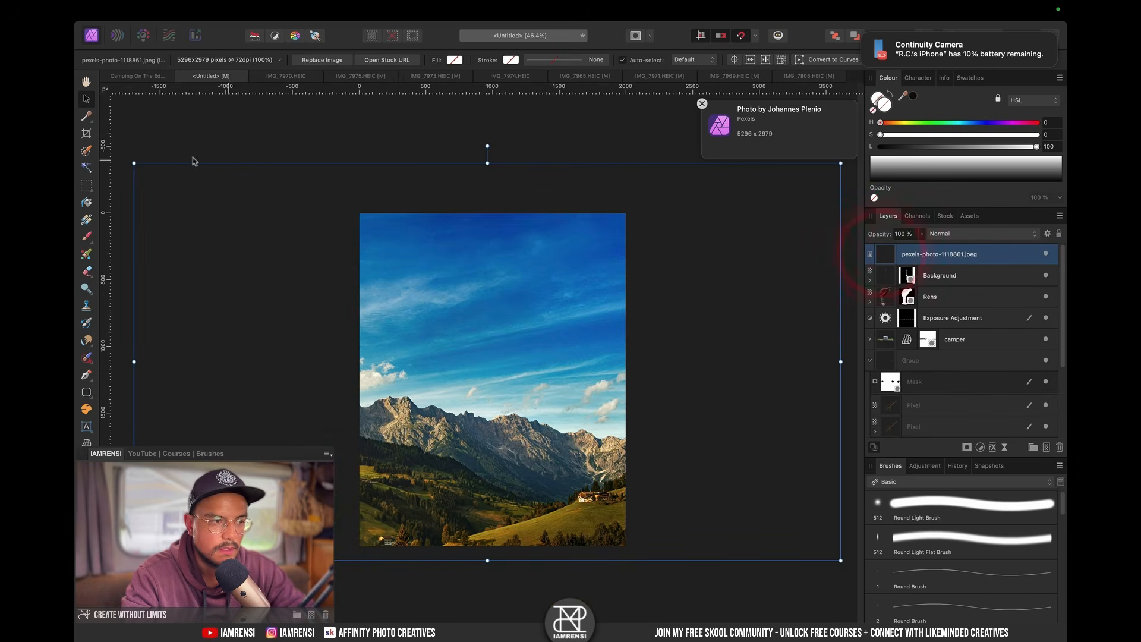
drag(134, 163, 289, 324)
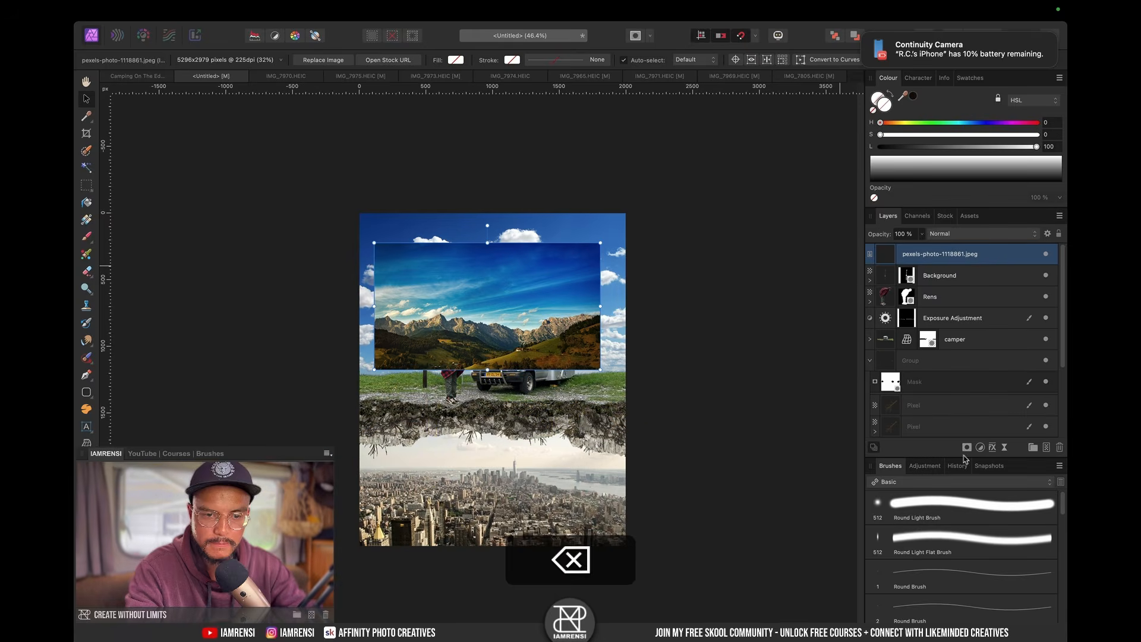
Step: Select the mountain photo's sky with the Selection Brush, hide it with a layer mask and clear the selection
key(w)
mouse_move(377, 260)
mouse_down()
mouse_move(497, 265)
mouse_move(561, 281)
mouse_move(516, 296)
mouse_move(404, 293)
mouse_up()
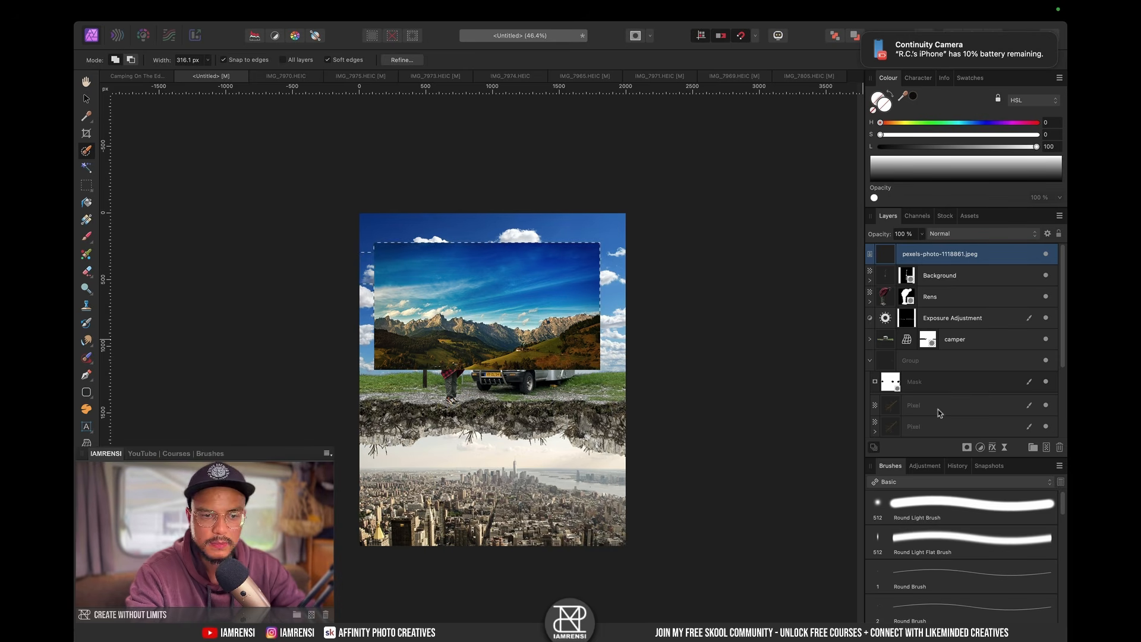
key(shift+super+i)
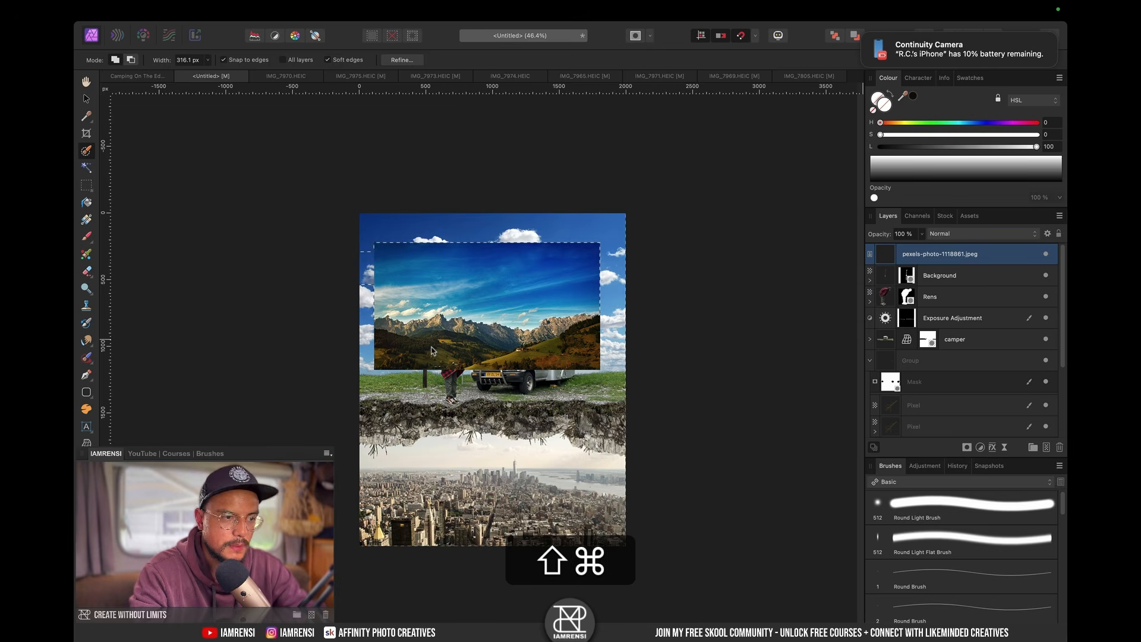
key(alt)
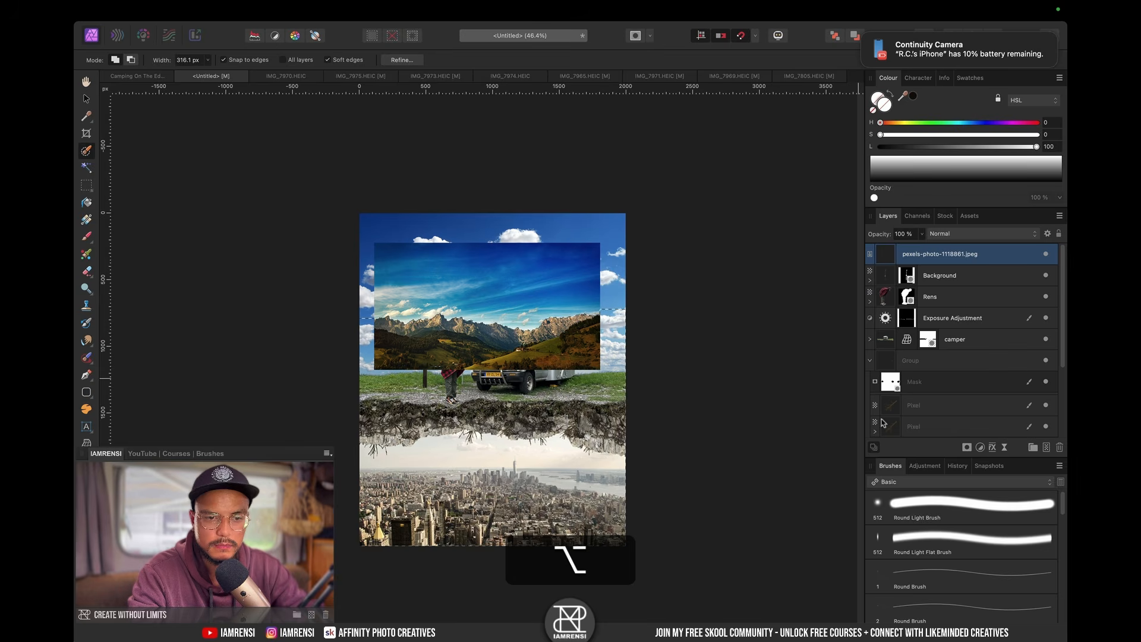
alt+click(966, 447)
key(super+d)
Step: Enlarge the masked mountain photo to about 43% and position it across the full canvas width at camper height
key(v)
click(585, 360)
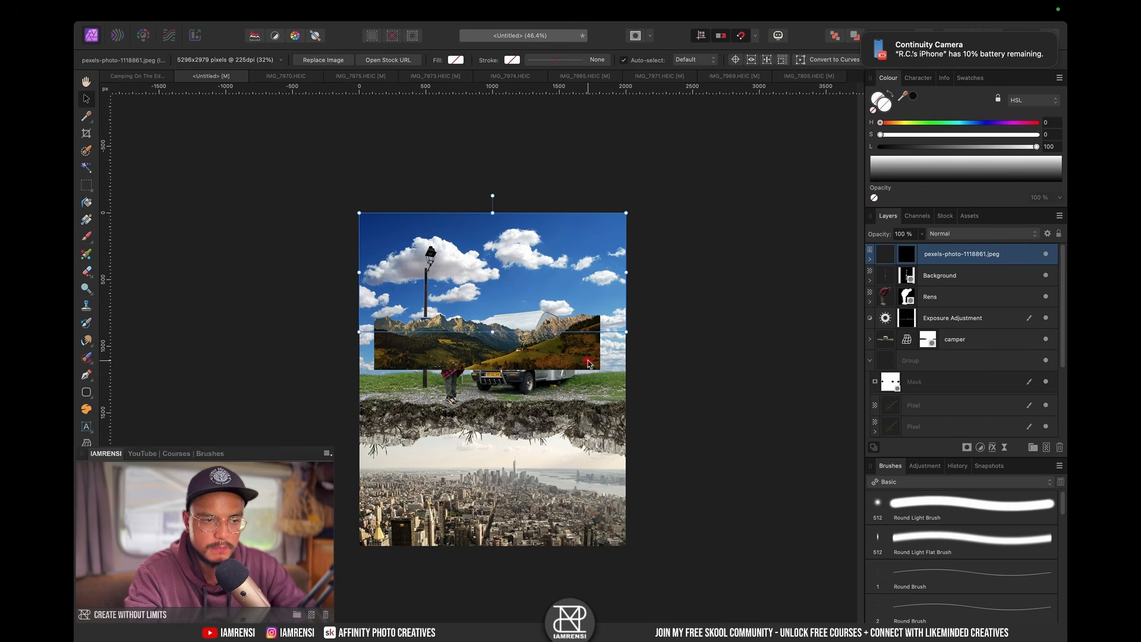
drag(602, 371, 661, 414)
drag(598, 390, 580, 401)
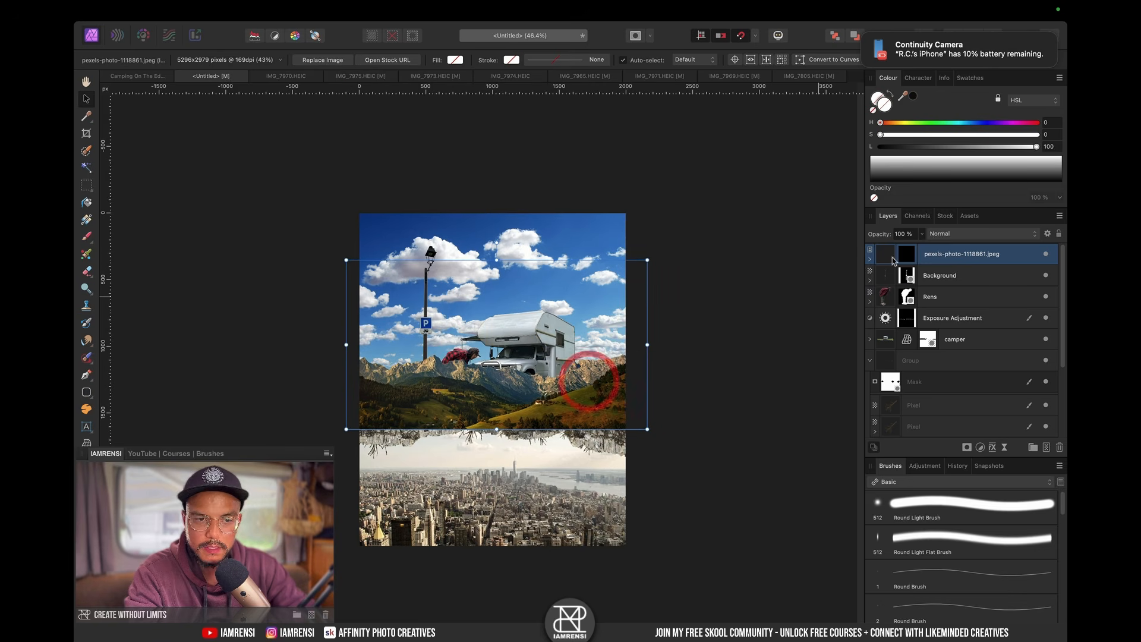
Step: Move the mountain layer between the roots and sky layers, and stretch it so the peaks rise behind the camper
scroll(899, 340, down, 5)
drag(899, 339, 917, 394)
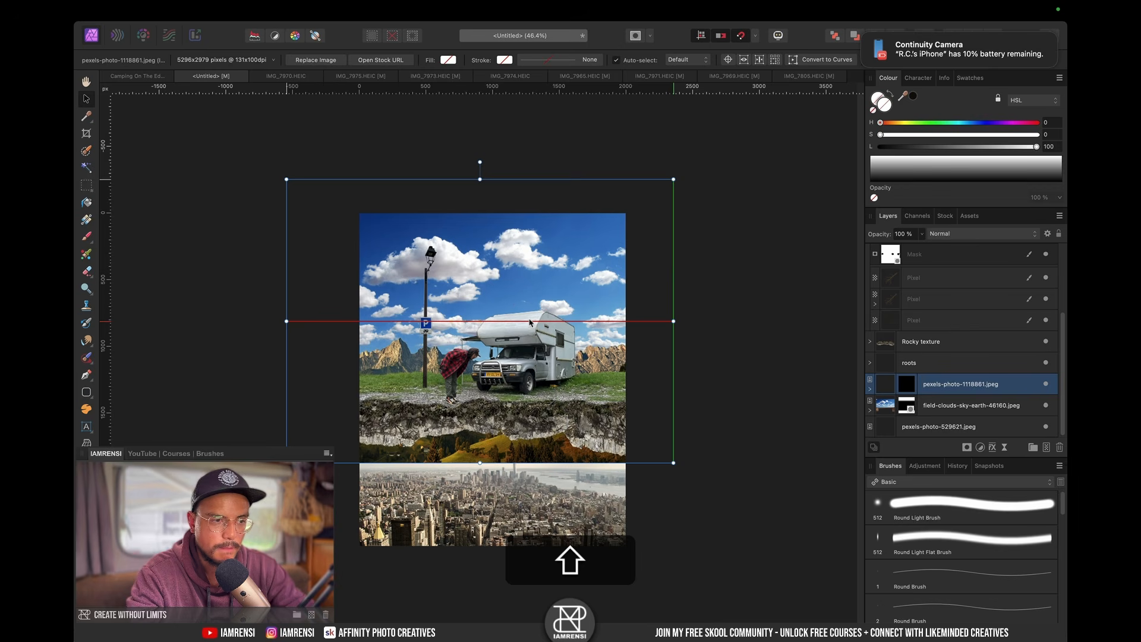
drag(529, 319, 529, 319)
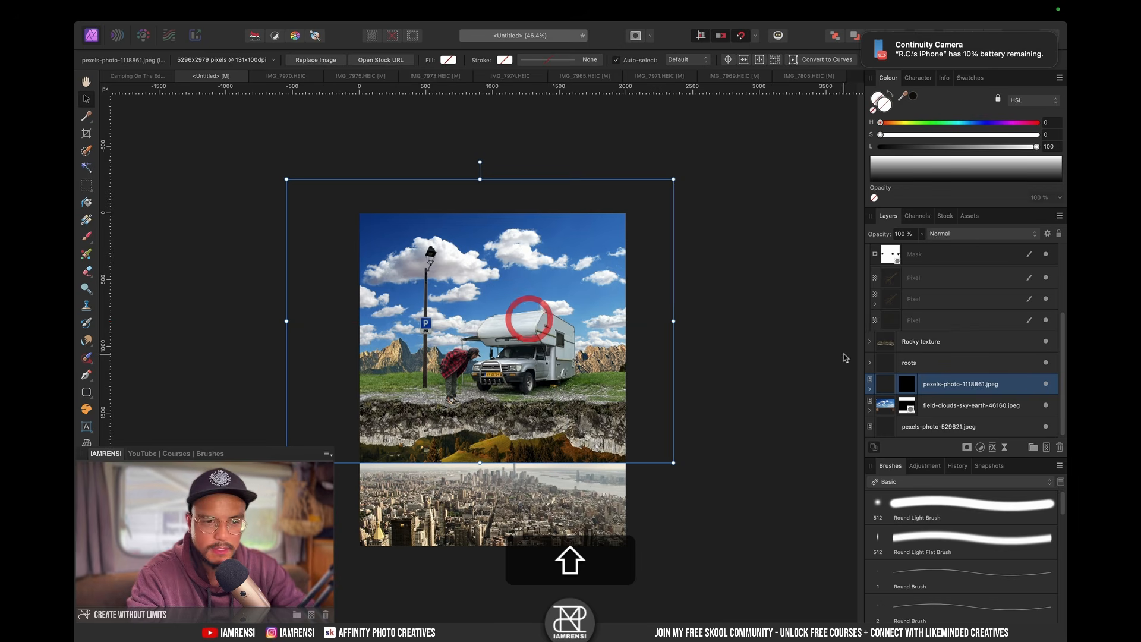
Step: Hide the part of the mountain photo below the cliff by clearing a rectangular selection on its mask, then deselect
click(909, 388)
scroll(541, 361, down, 2)
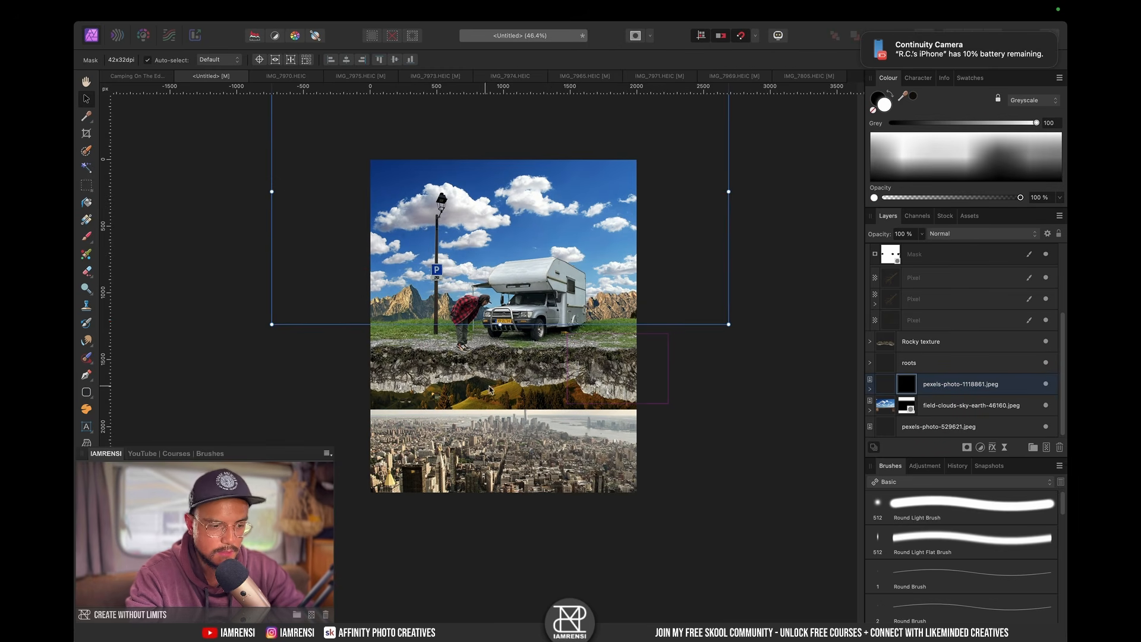
key(m)
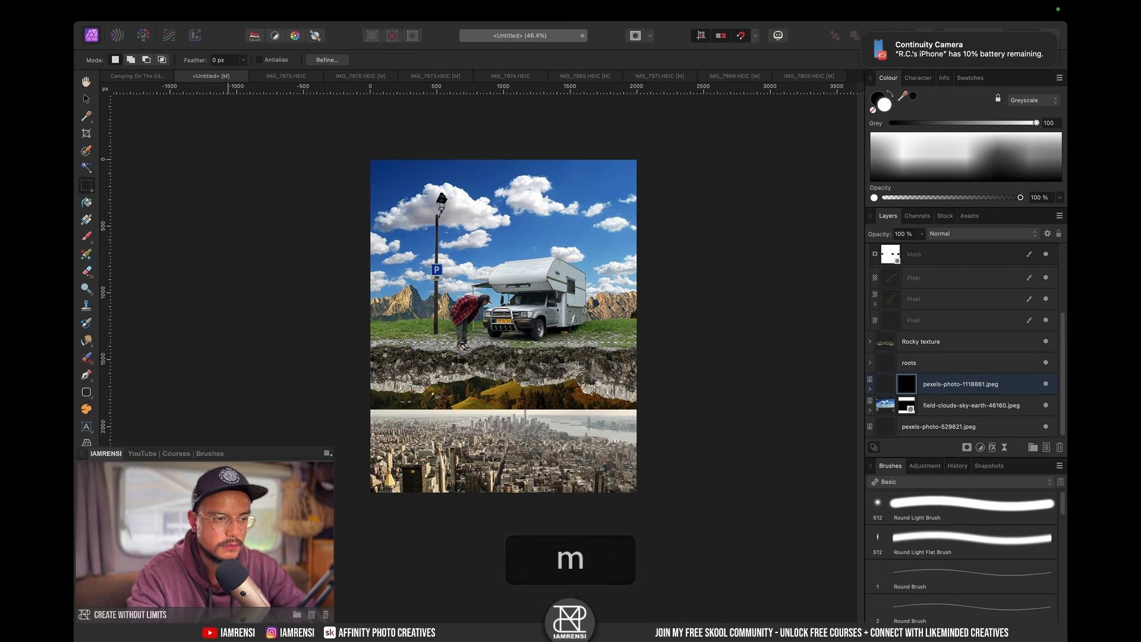
key(super+BackSpace)
key(super+d)
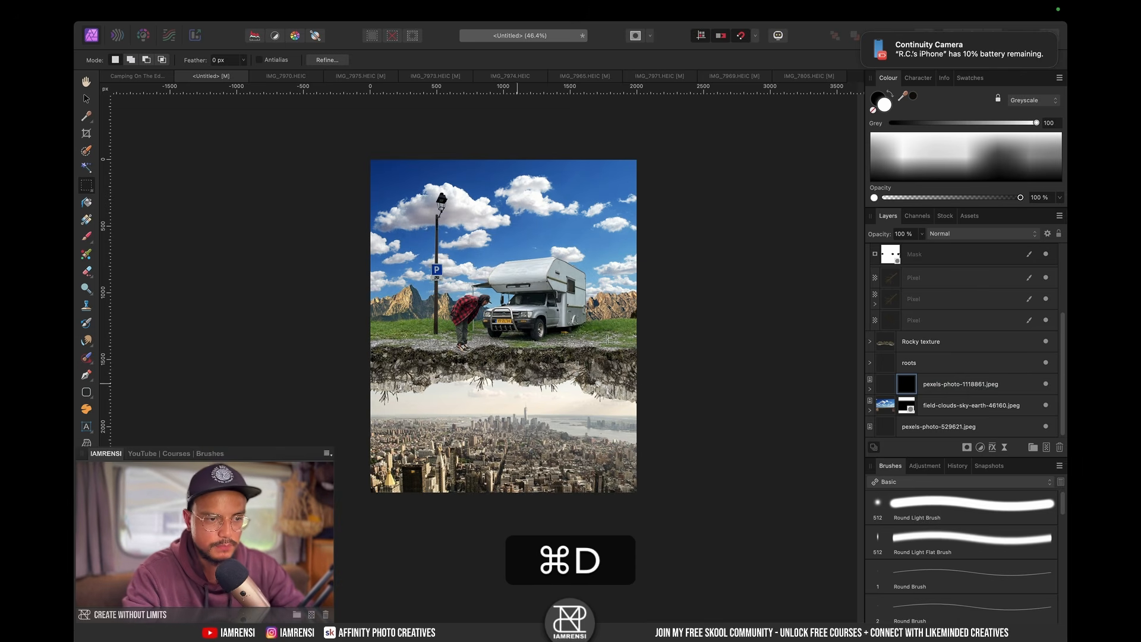
Step: Nest a Levels adjustment in the mountain photo and soften its tones so the peaks look hazy and distant
click(949, 382)
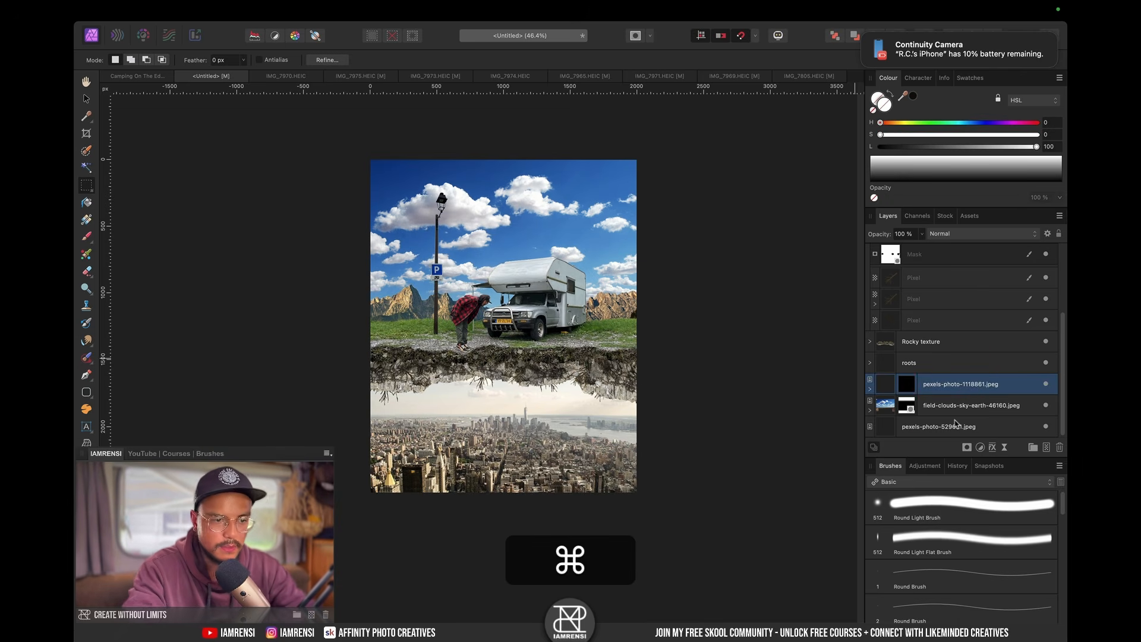
key(super+l)
drag(960, 384, 967, 406)
drag(642, 523, 704, 522)
drag(836, 546, 804, 546)
click(638, 320)
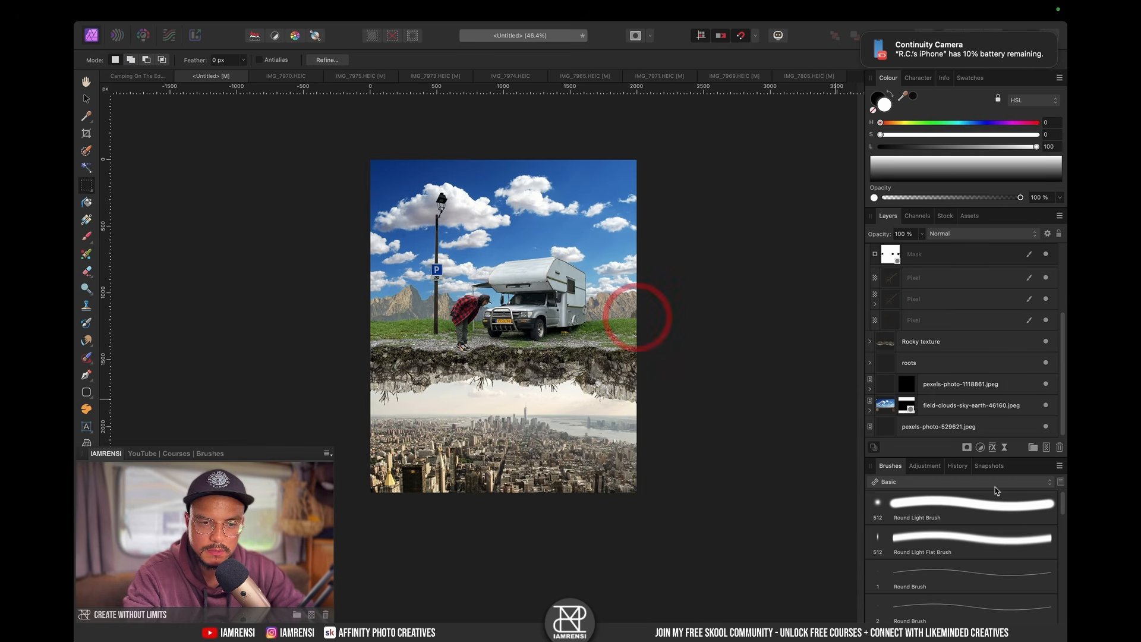
Step: Add a Vibrance adjustment to the mountain photo with saturation at about -44%
click(980, 447)
click(981, 545)
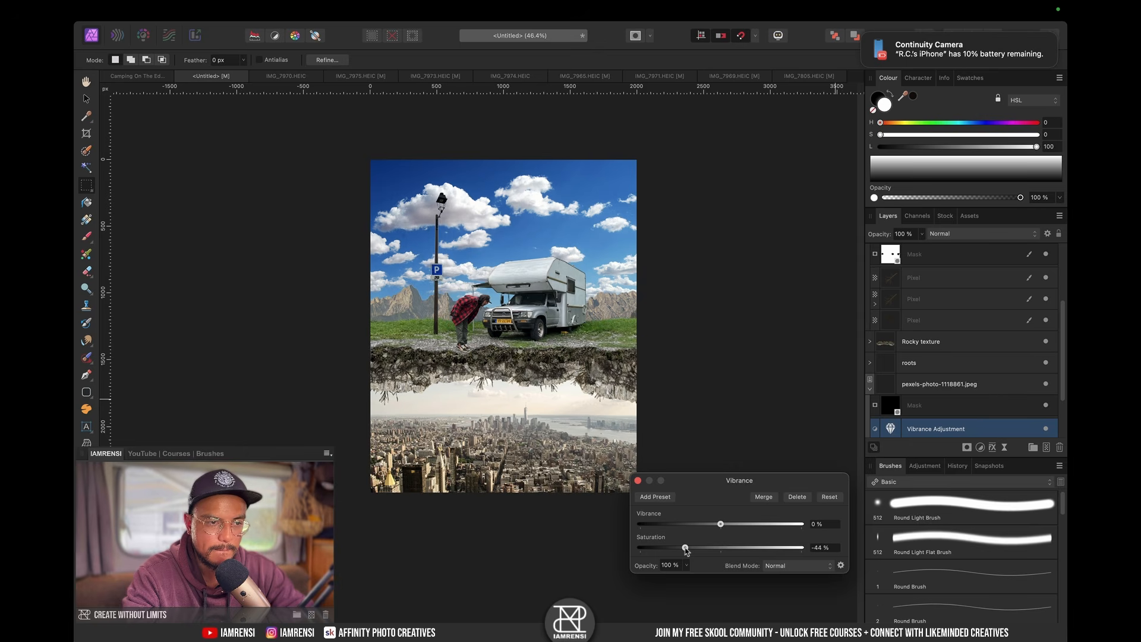
click(638, 480)
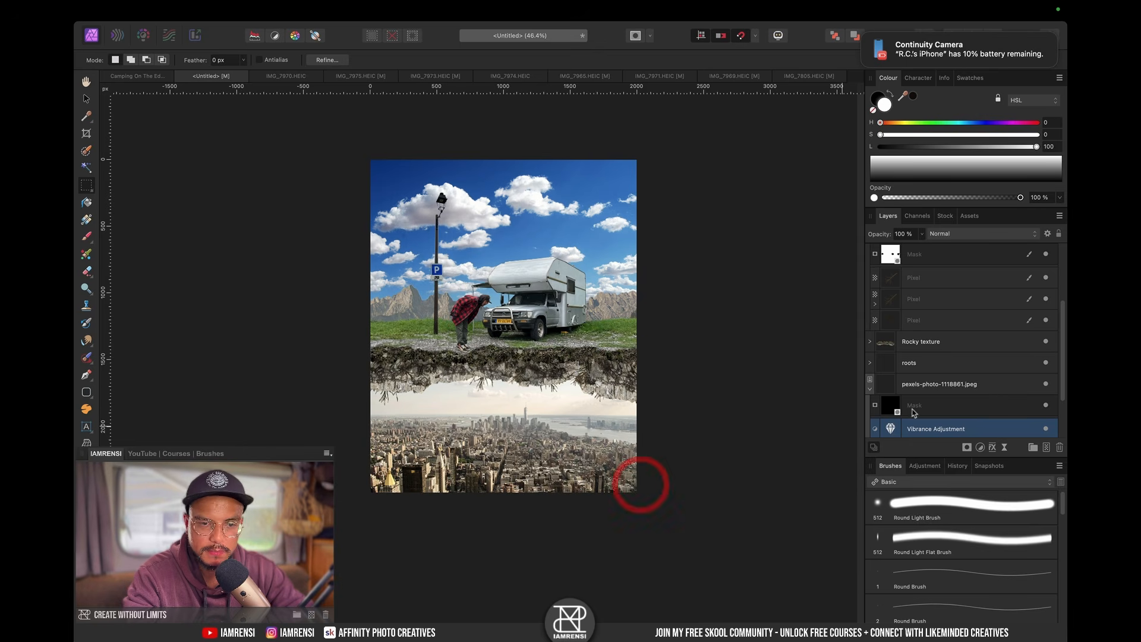
key(super+0)
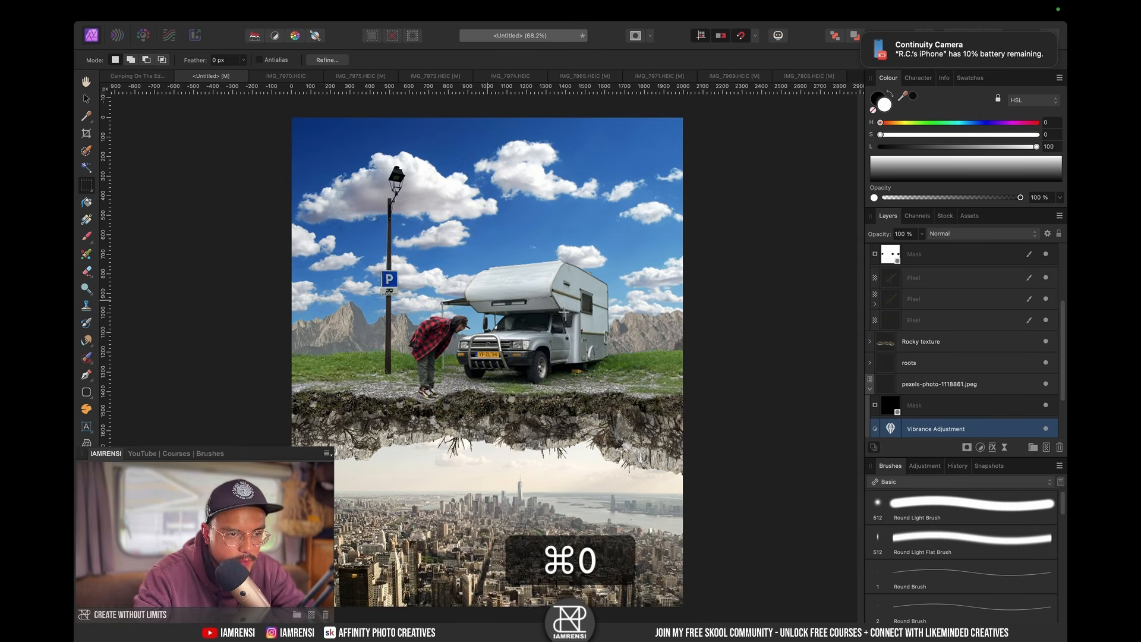
Step: Reposition the mountain photo and reduce its height so the peaks sit lower behind the camper
click(962, 380)
key(b)
key(v)
key(shift+v)
drag(642, 336, 641, 328)
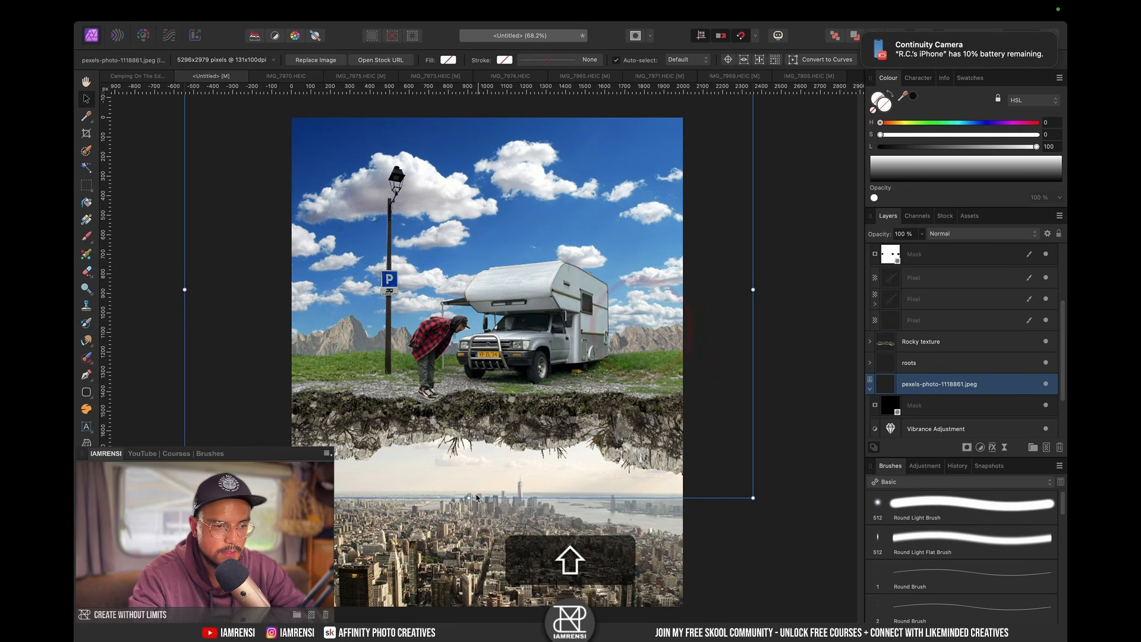
drag(469, 498, 474, 474)
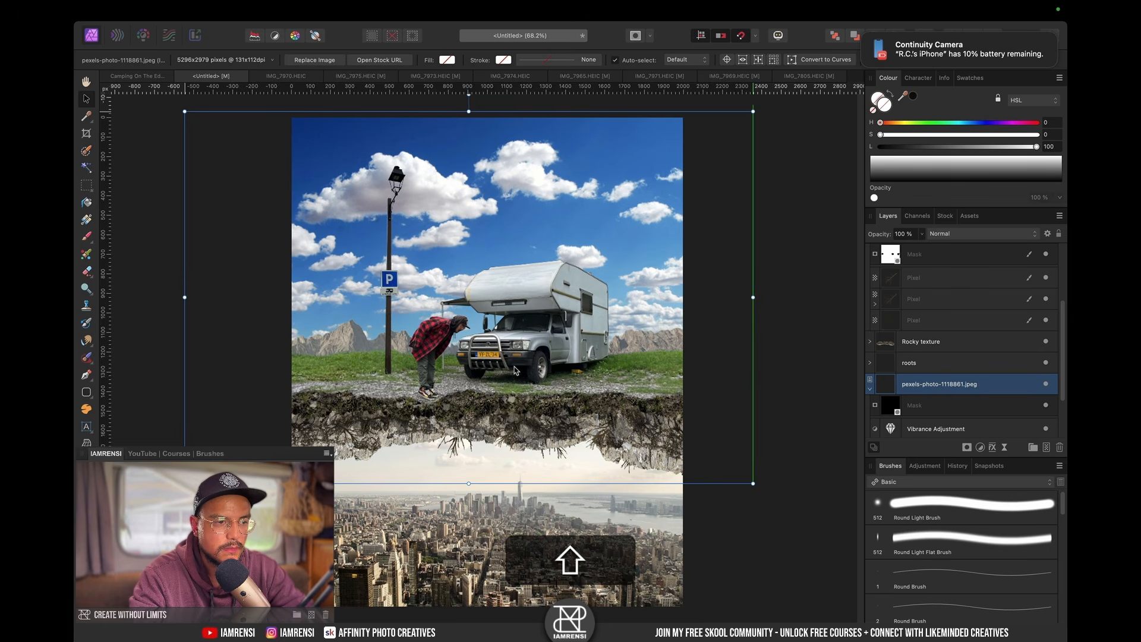
drag(515, 366, 515, 367)
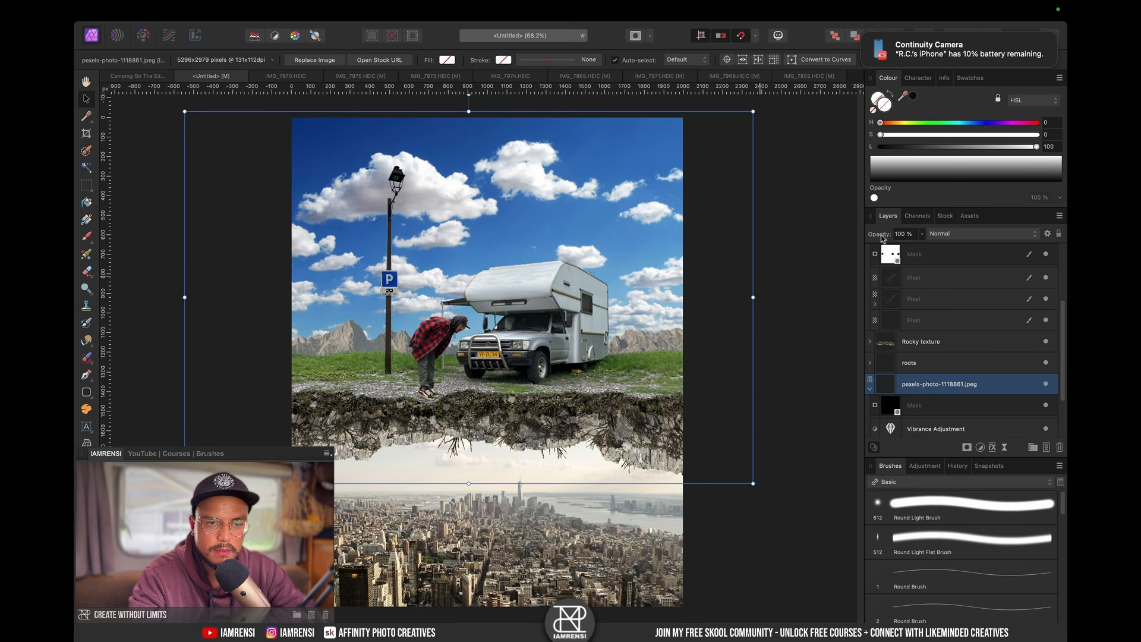
Step: Set the output black level of the mountain photo's Levels adjustment to 40%
click(992, 232)
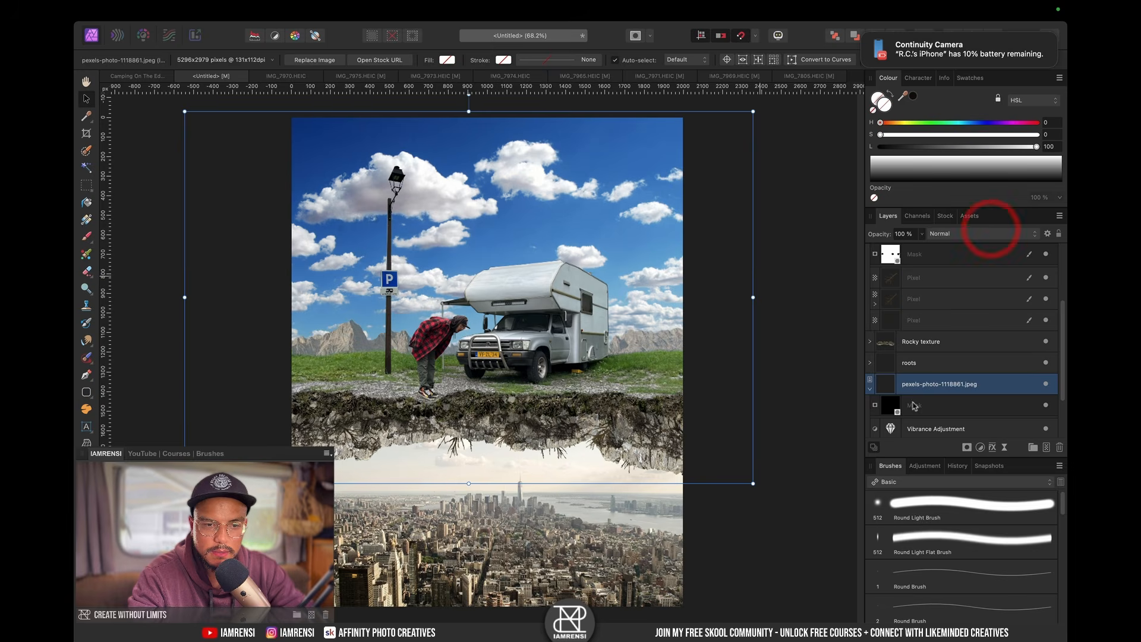
scroll(917, 404, down, 3)
click(889, 404)
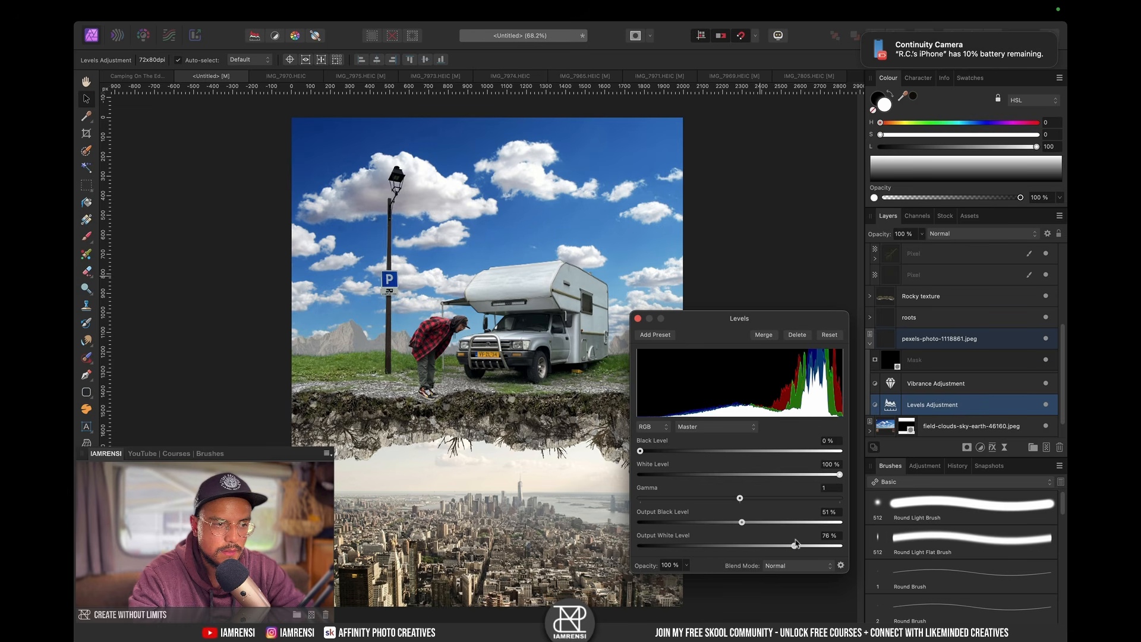
drag(720, 523, 719, 522)
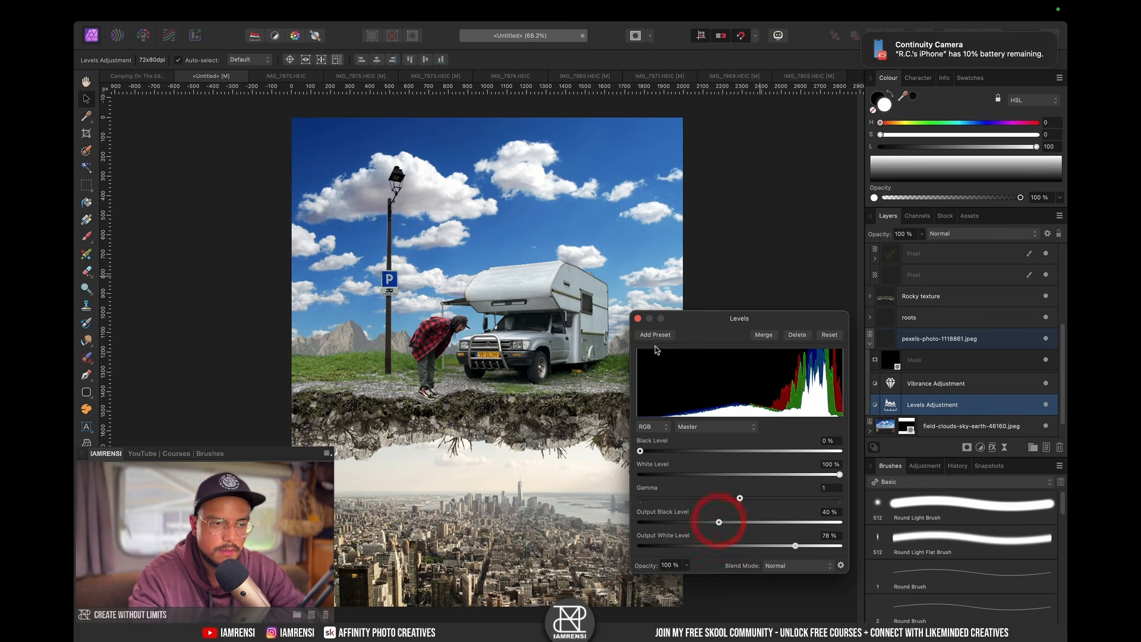
click(638, 320)
Step: Add a White Balance adjustment to the mountain photo and cool it to -50%
click(980, 447)
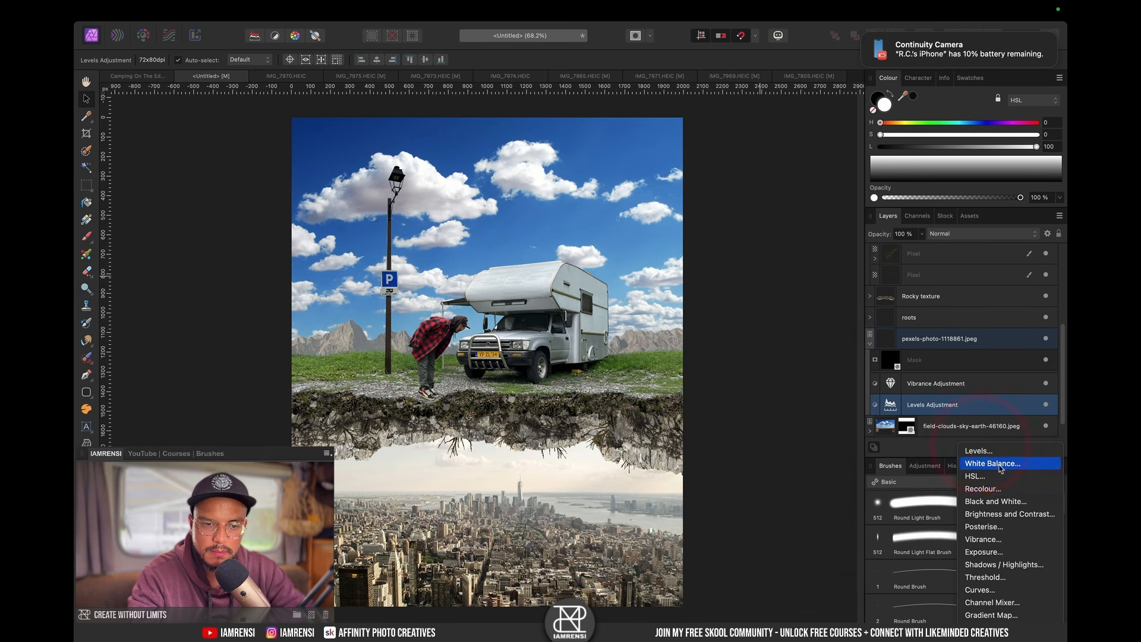
click(1000, 466)
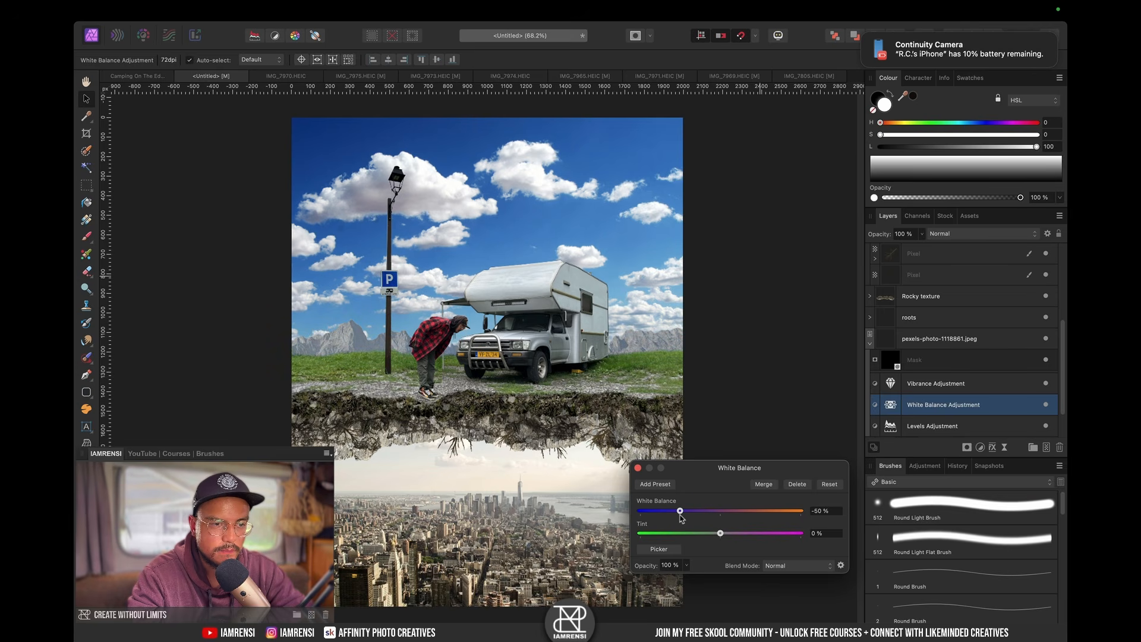
click(637, 468)
key(super+0)
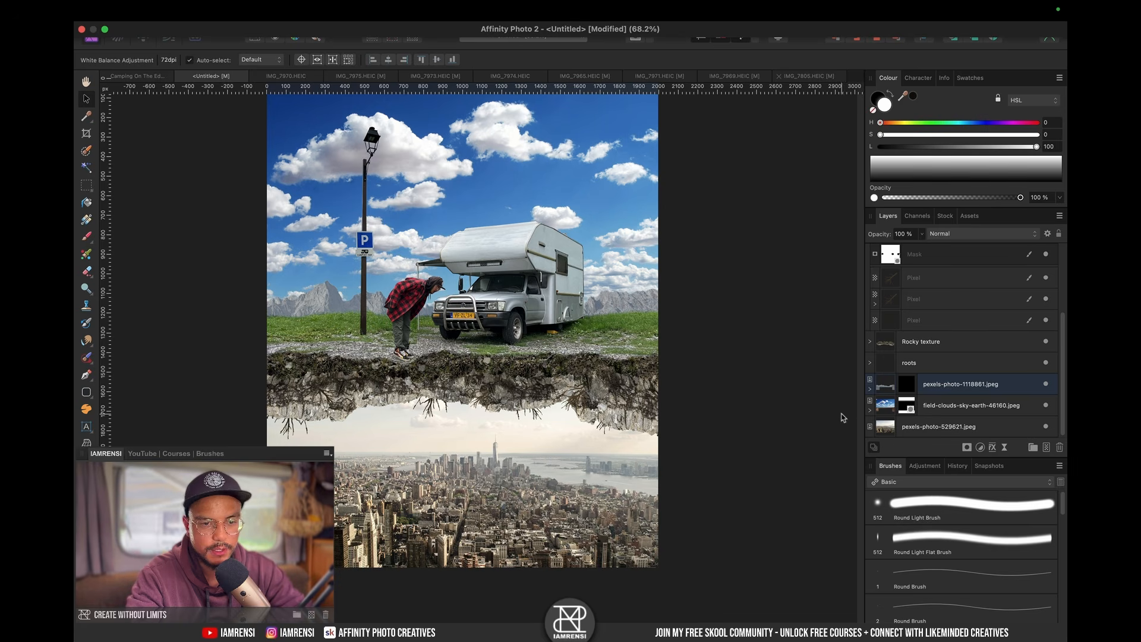
Step: Add a White Balance adjustment directly above the city photo and warm it to 10%
click(926, 426)
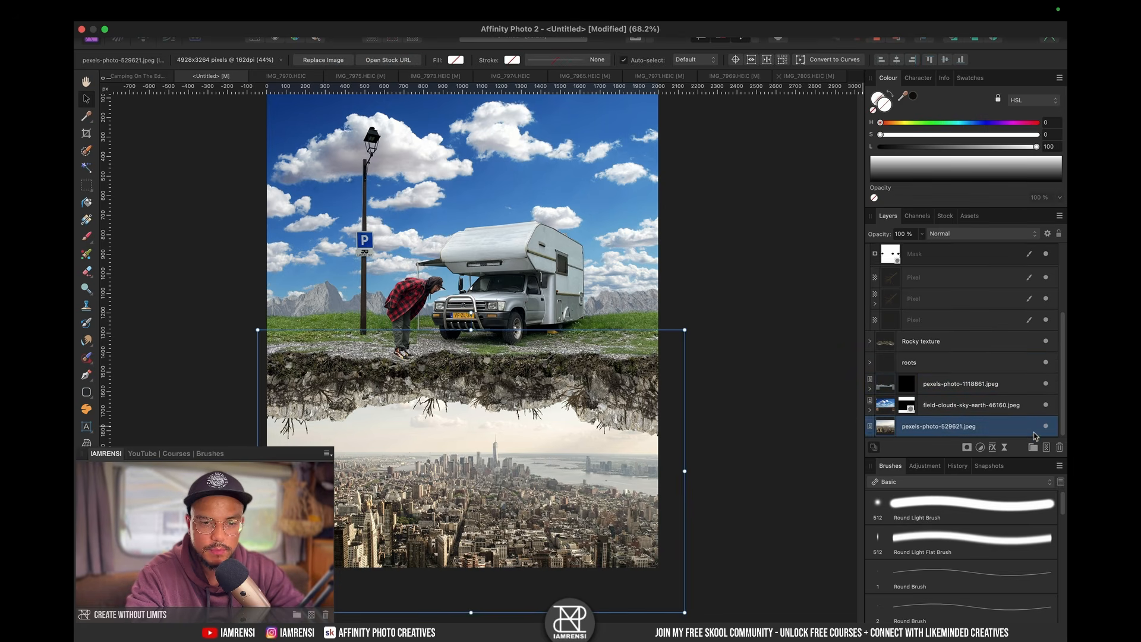
click(1046, 426)
click(1047, 426)
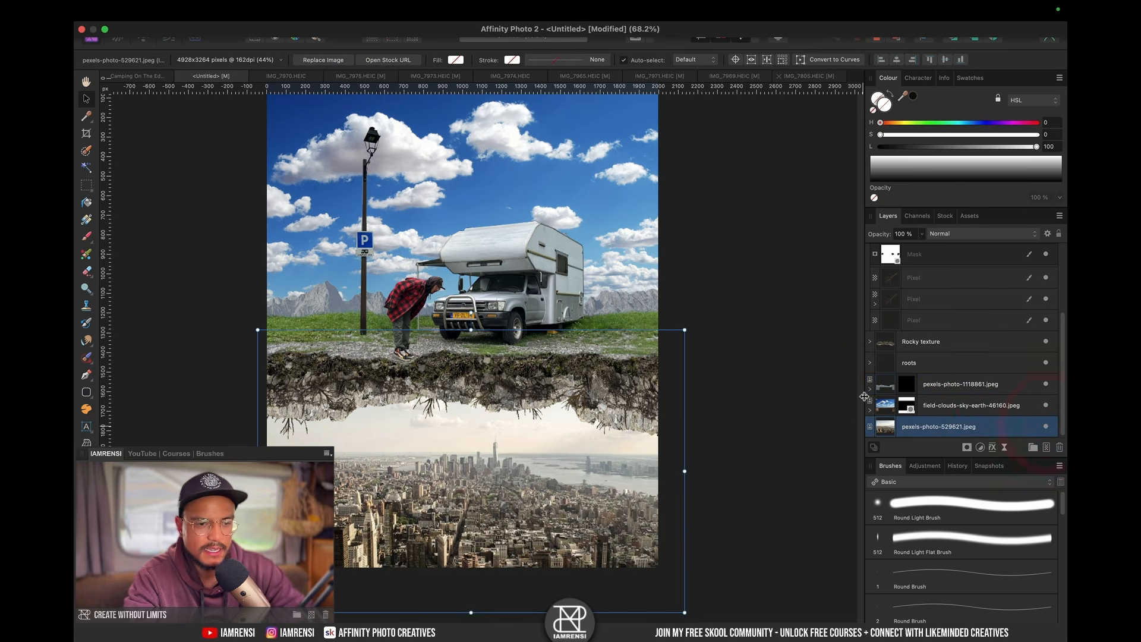
click(981, 448)
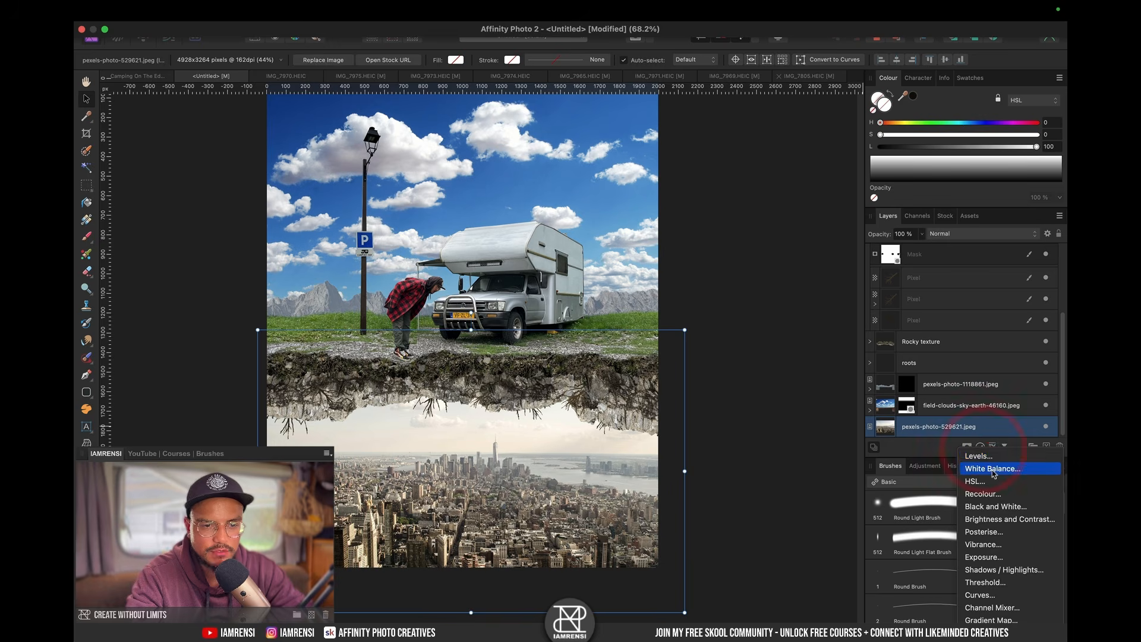
click(991, 469)
scroll(925, 403, down, 1)
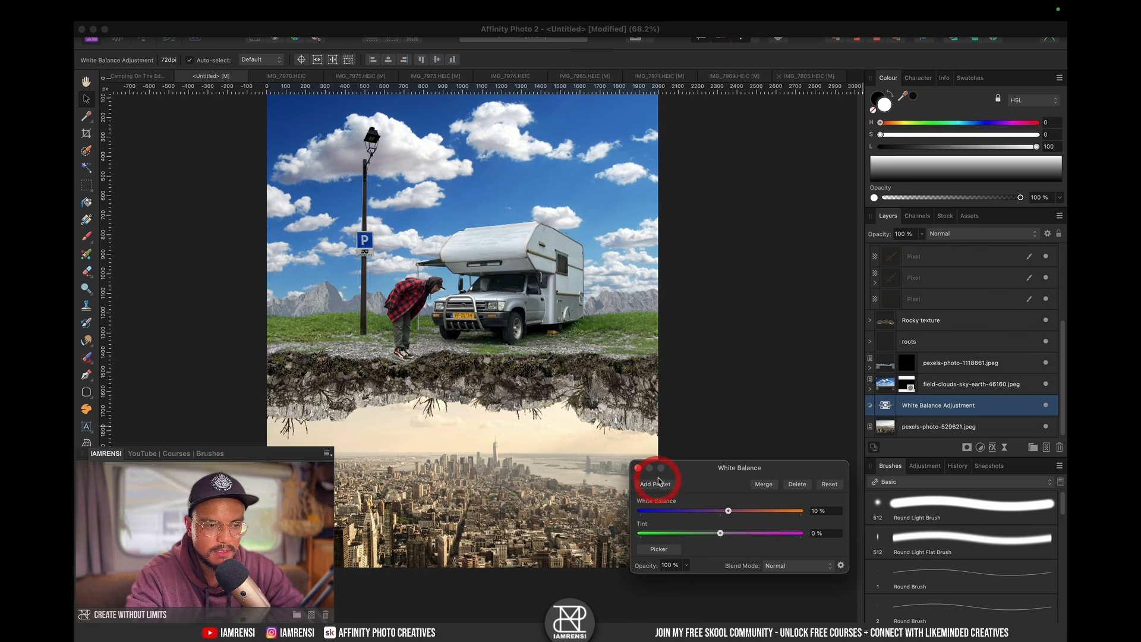
click(638, 468)
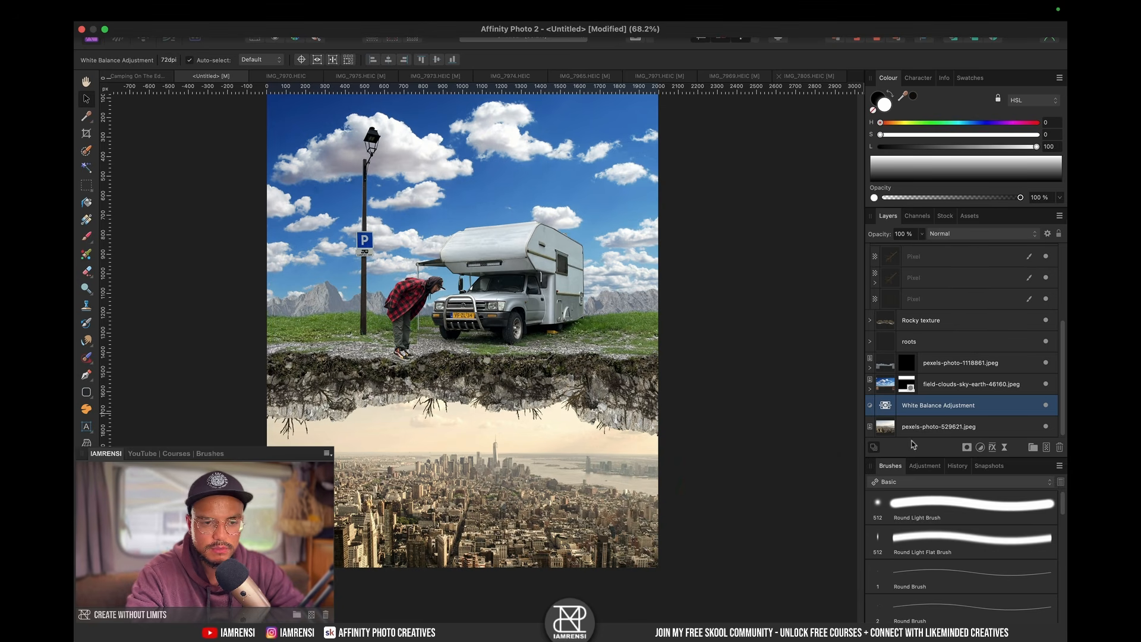
Step: Add a Levels adjustment above the city's White Balance with the output black level at 46% to haze the city
key(super+l)
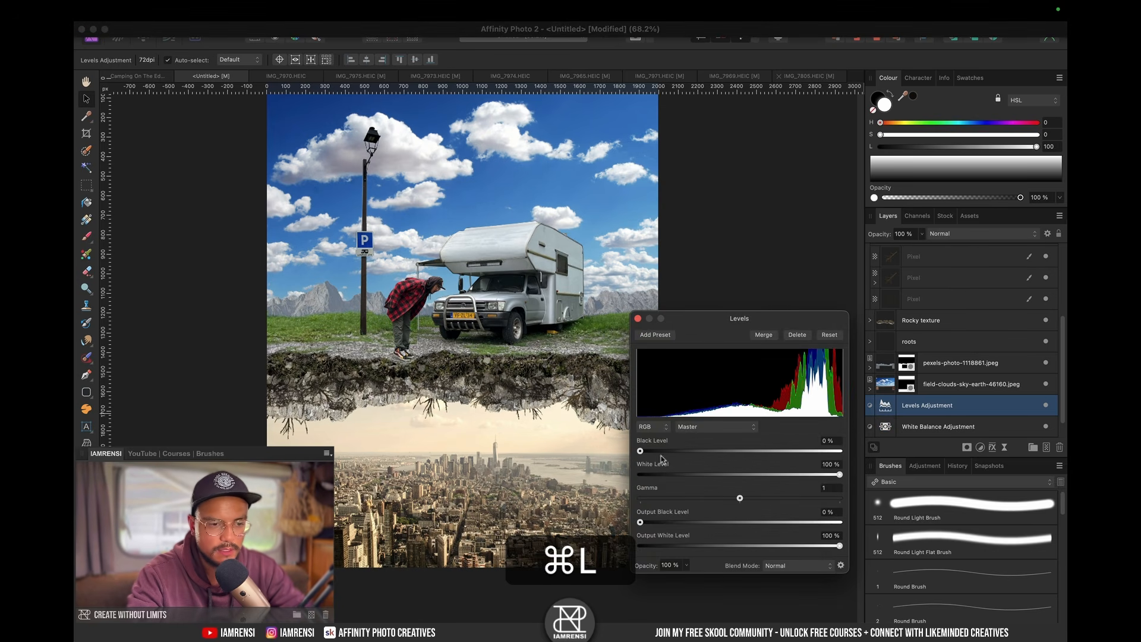
drag(640, 522, 715, 523)
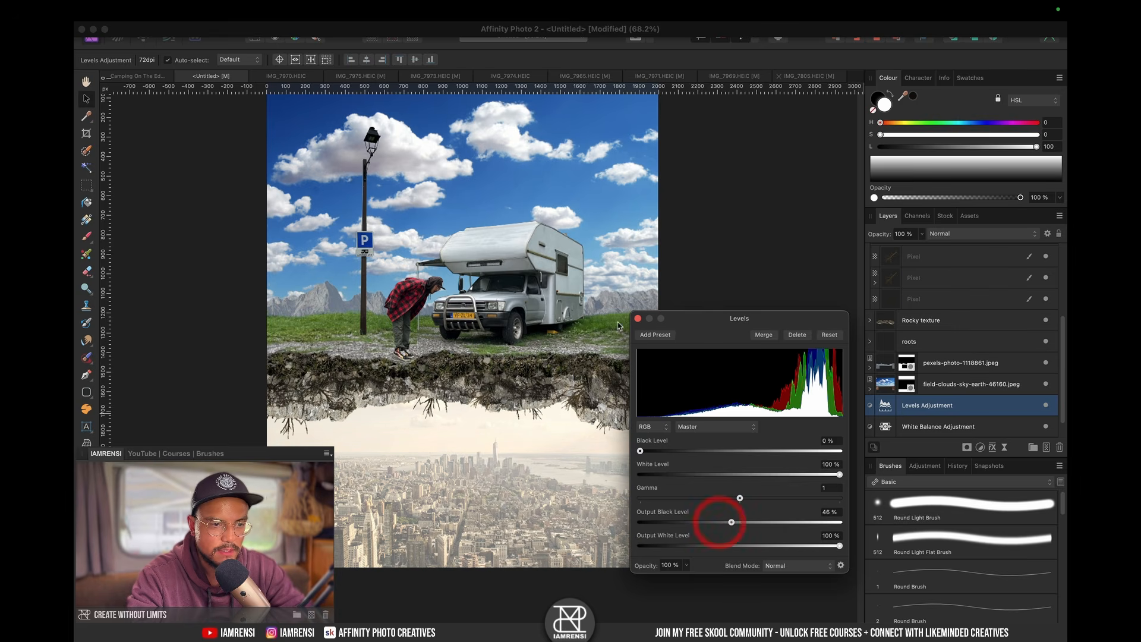
click(637, 319)
Step: Mask the city's Levels adjustment with a vertical linear gradient from the skyline to below the canvas, fading the haze towards the foreground
key(g)
drag(462, 490, 485, 560)
drag(485, 445, 483, 467)
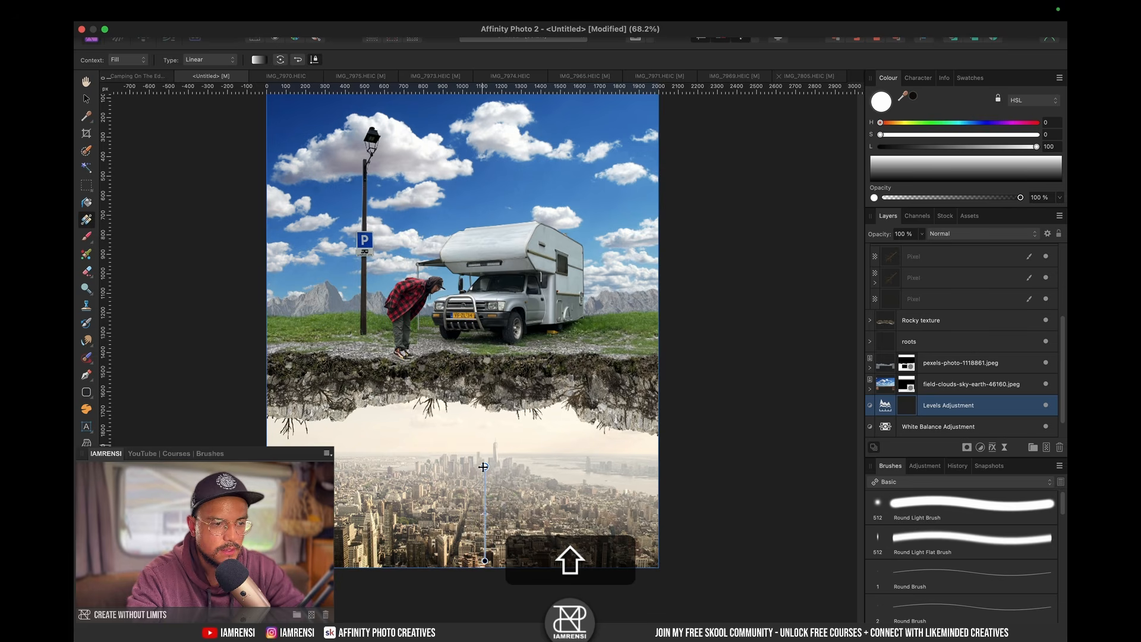
click(485, 514)
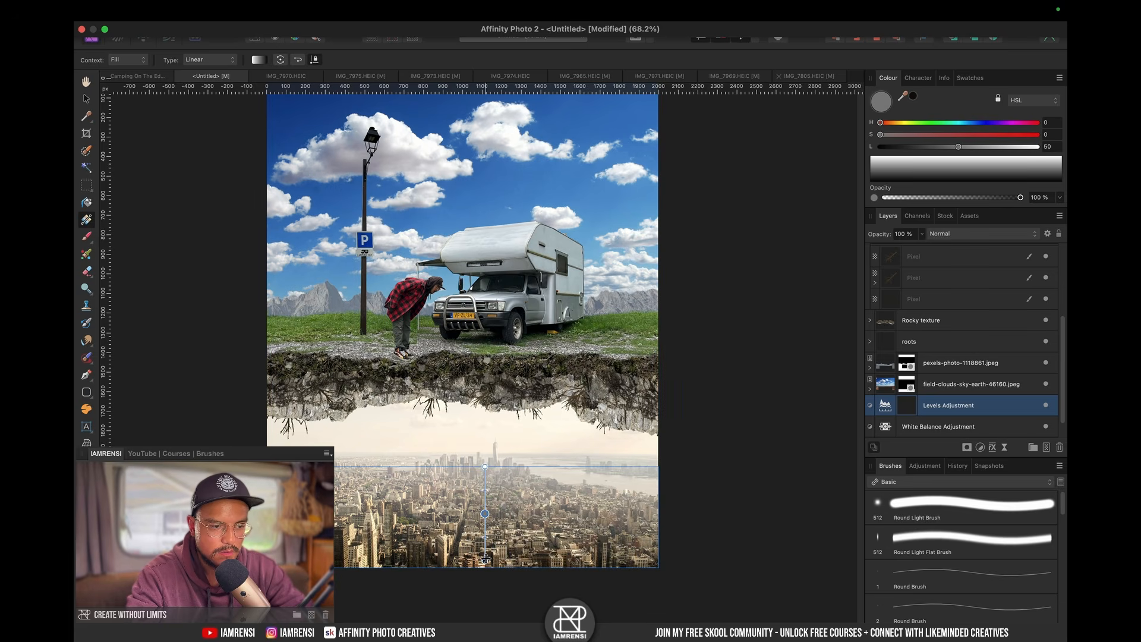
drag(485, 558, 485, 598)
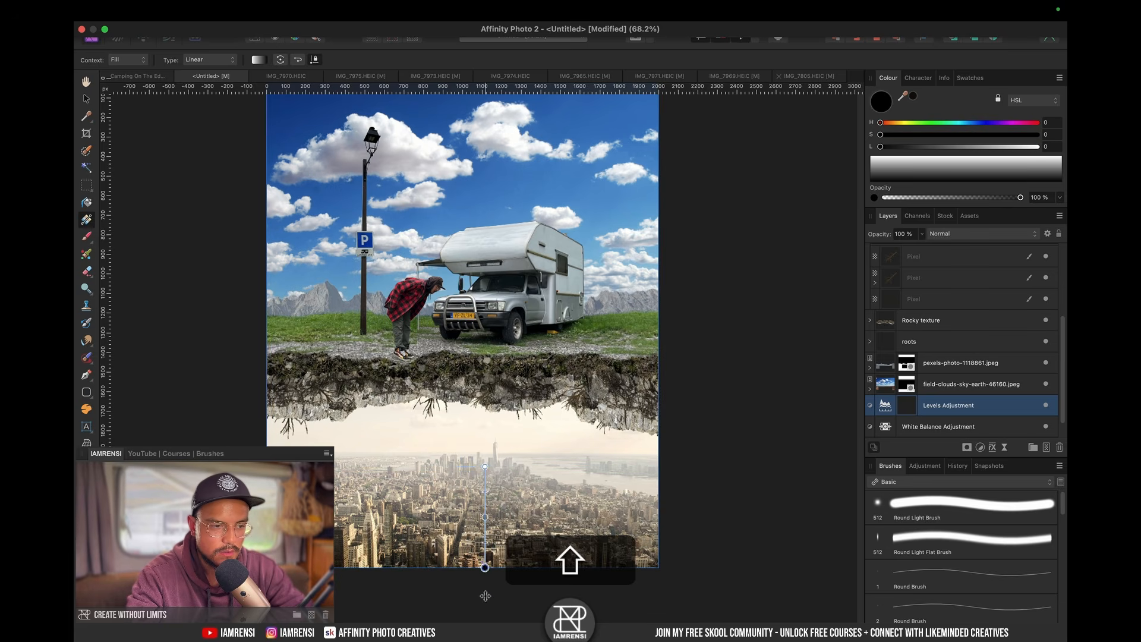
Step: Add a pixel layer above the city's Levels adjustment and choose the mist-3 brush from IAMRENSI Cloud Brushes
click(975, 406)
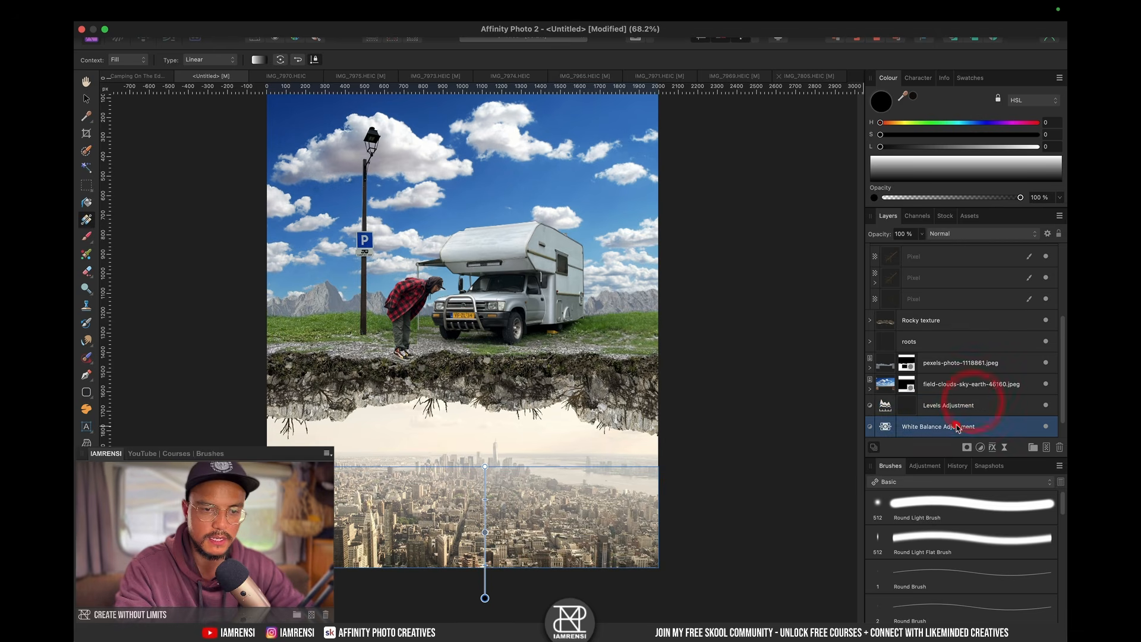
click(1046, 447)
click(909, 485)
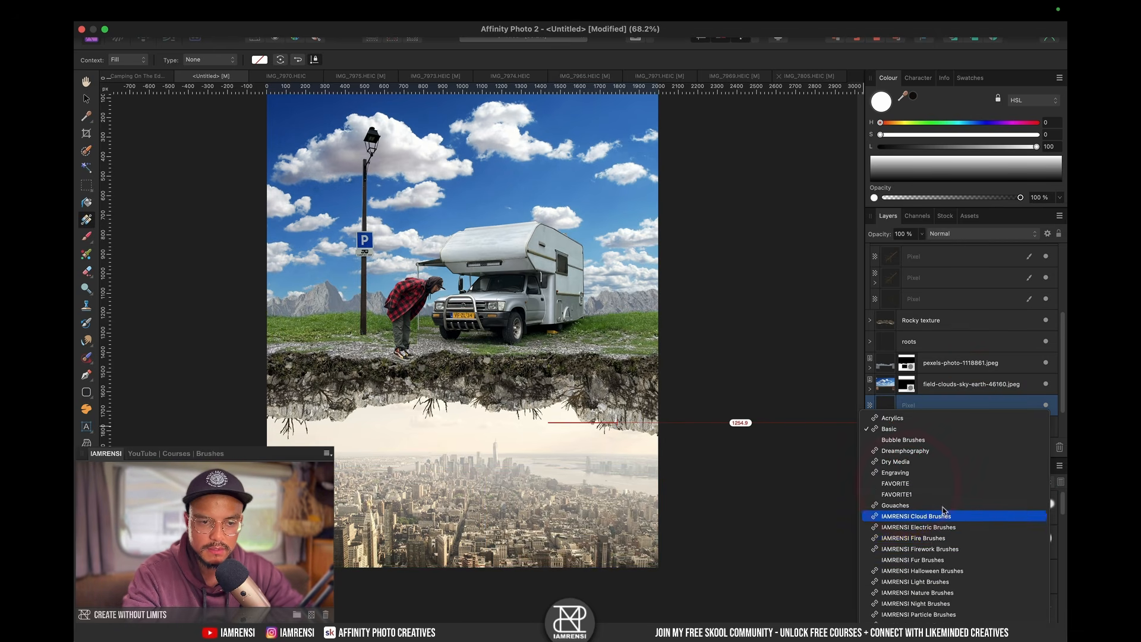
click(942, 517)
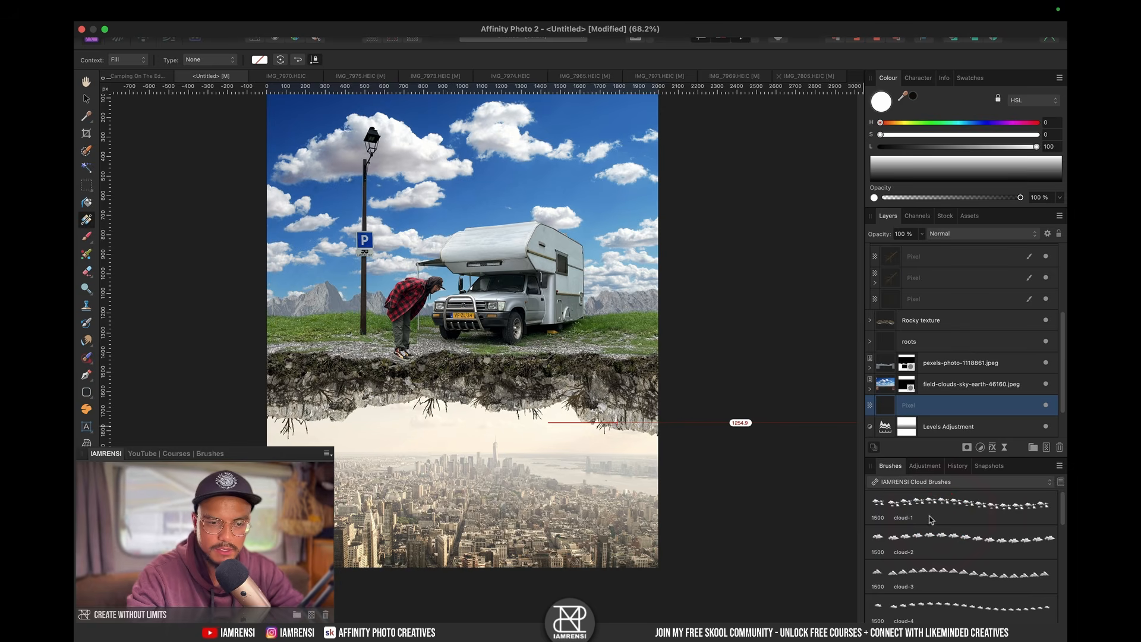
scroll(937, 537, down, 10)
key(super+0)
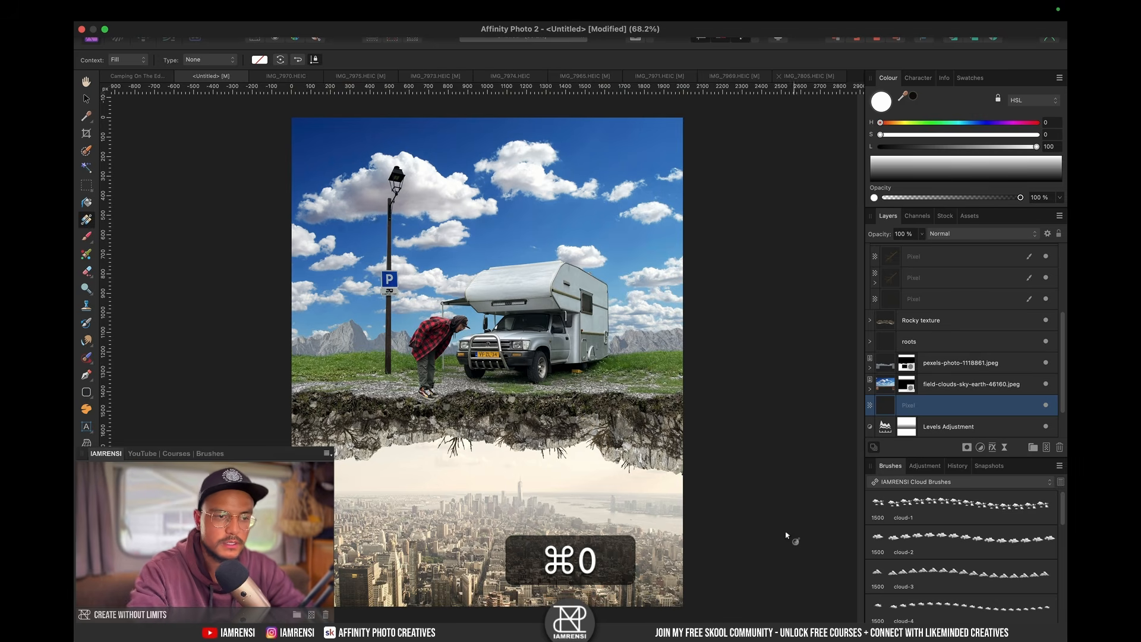
scroll(984, 542, down, 5)
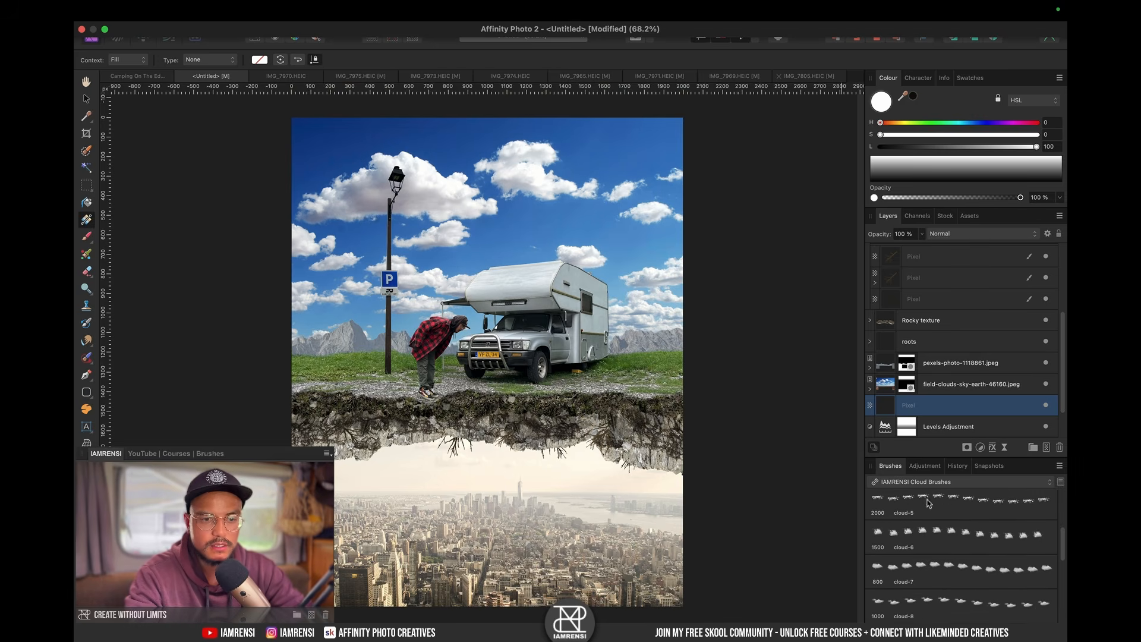
scroll(937, 538, down, 8)
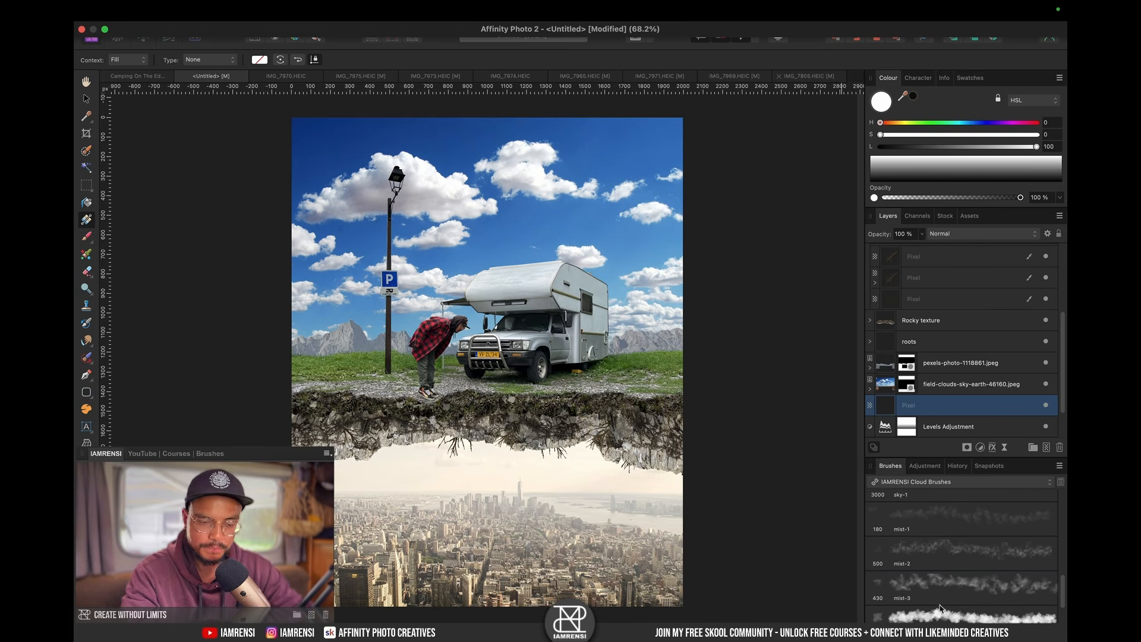
click(931, 585)
Step: Paint white mist over the city on the new pixel layer with the brush about 531 px wide
key(b)
key(x)
key(bracketright)
key(bracketleft)
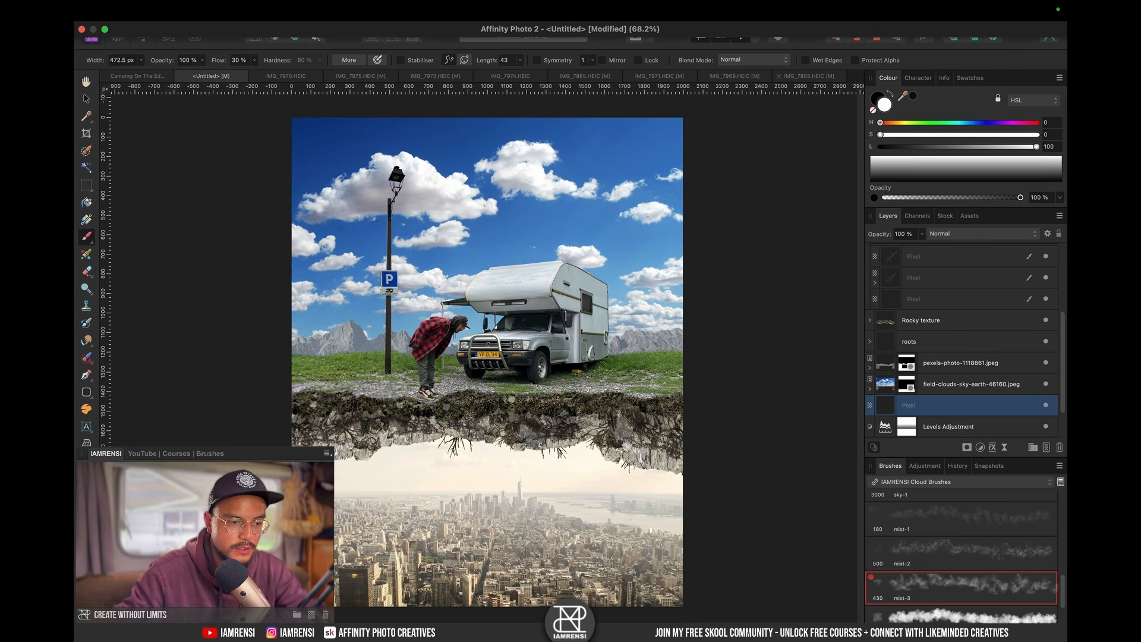
key(bracketright)
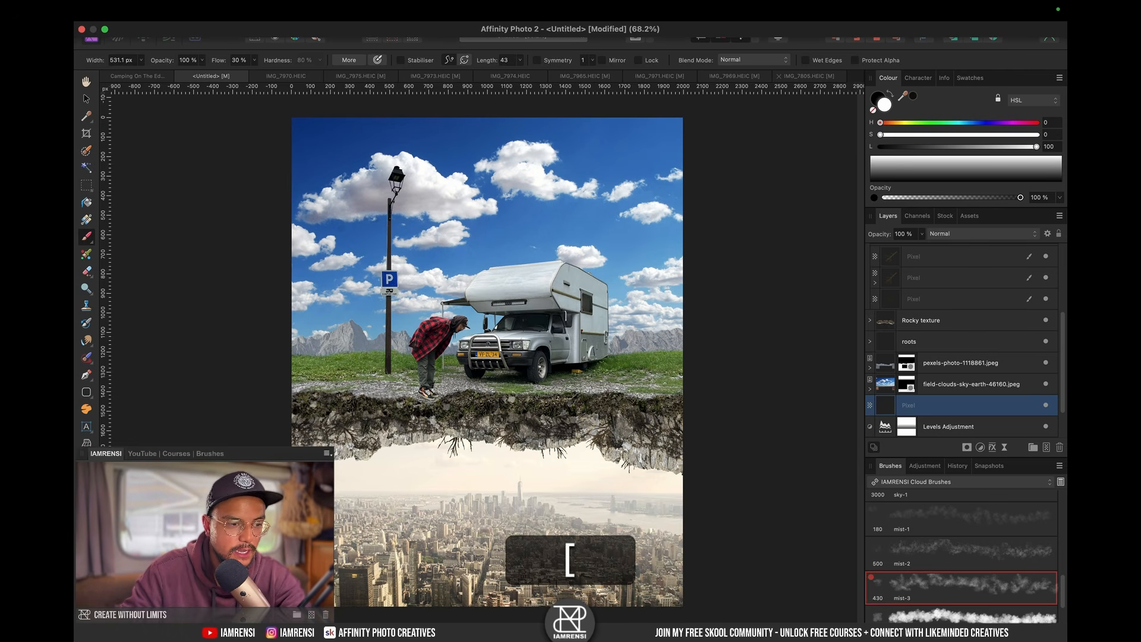
mouse_move(316, 541)
mouse_down()
mouse_move(413, 558)
mouse_move(676, 563)
mouse_move(435, 540)
mouse_move(412, 559)
mouse_move(482, 595)
mouse_up()
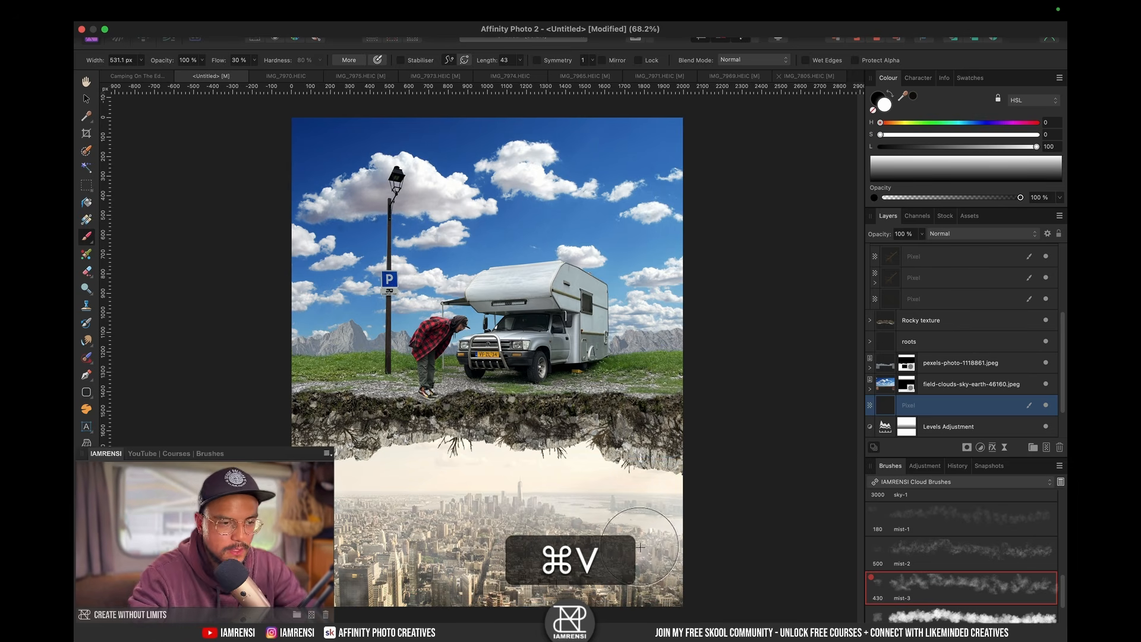
key(v)
Step: Collapse the masked group above the Rocky texture group and rename it "Roots"
scroll(550, 447, up, 4)
scroll(550, 447, left, 3)
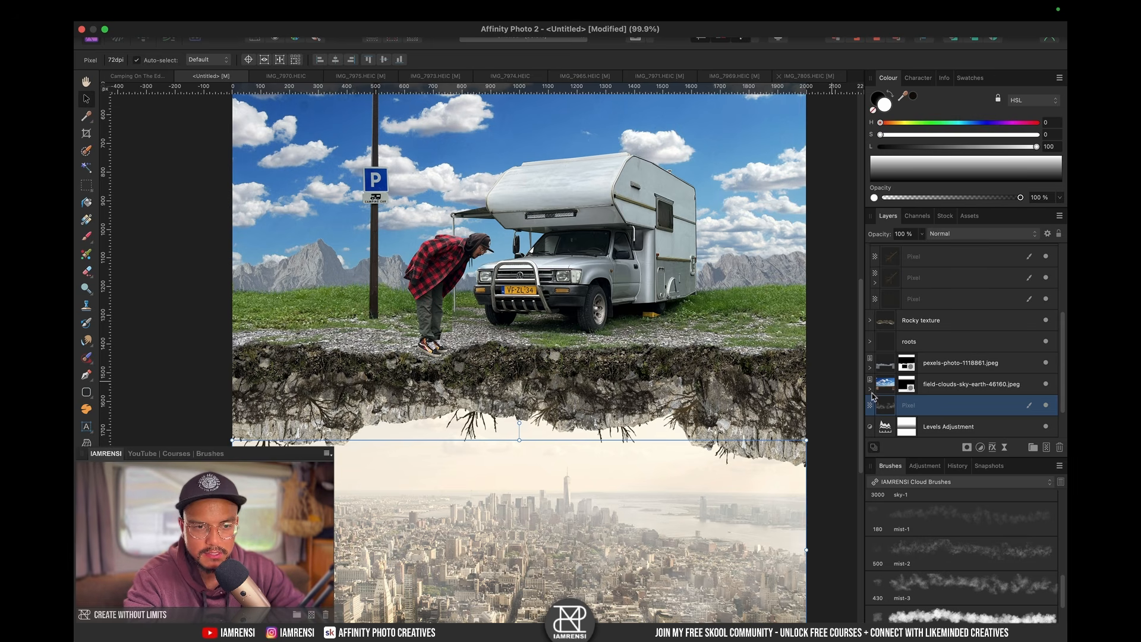
scroll(886, 328, up, 3)
click(872, 293)
double_click(934, 292)
text(Roots)
key(Return)
Step: Add a White Balance adjustment, nest it in the Rocky texture group, and warm the rock to 16%
click(920, 313)
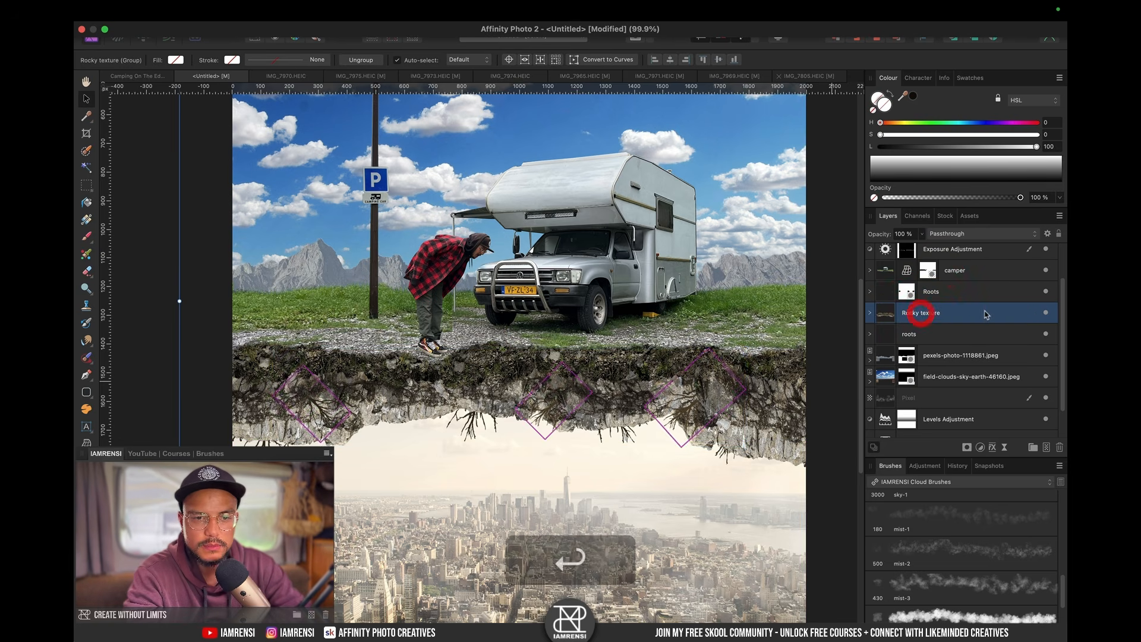
click(1049, 317)
click(1050, 317)
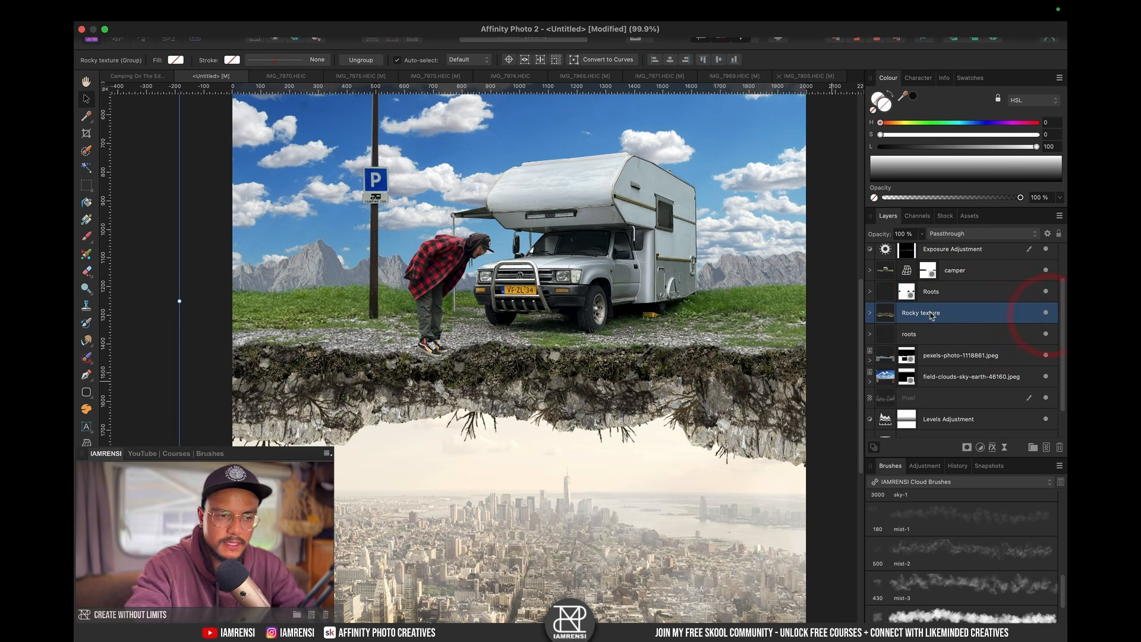
click(979, 448)
click(981, 467)
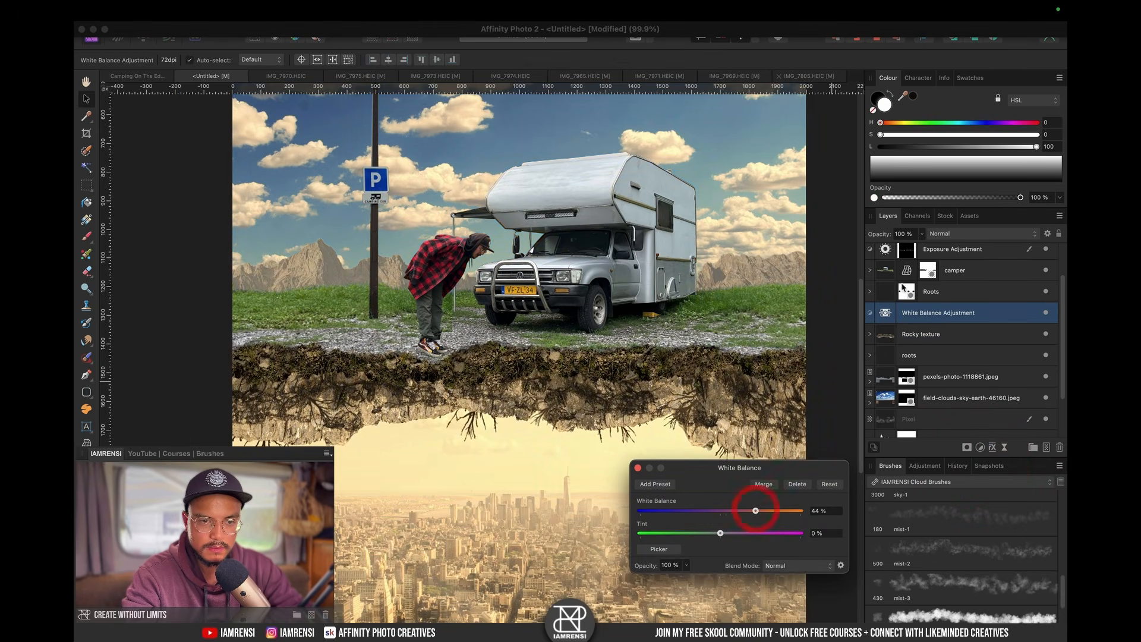
drag(888, 314, 925, 331)
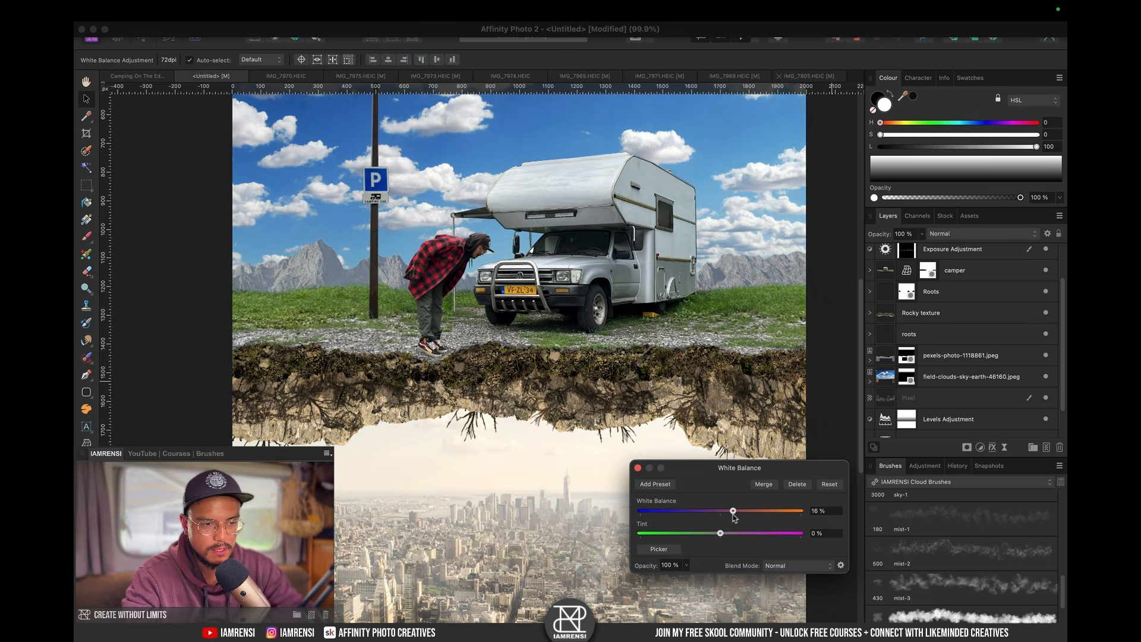
click(637, 468)
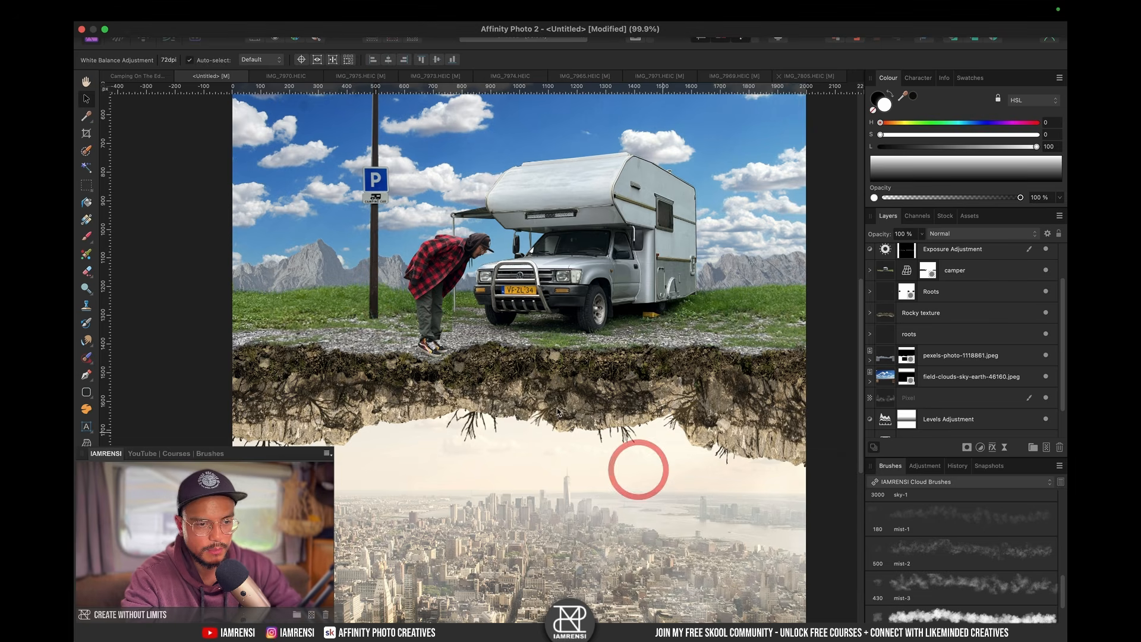
Step: Mask the rock's White Balance adjustment with a short vertical linear gradient running down through the lower part of the cliff
key(g)
drag(548, 386, 547, 413)
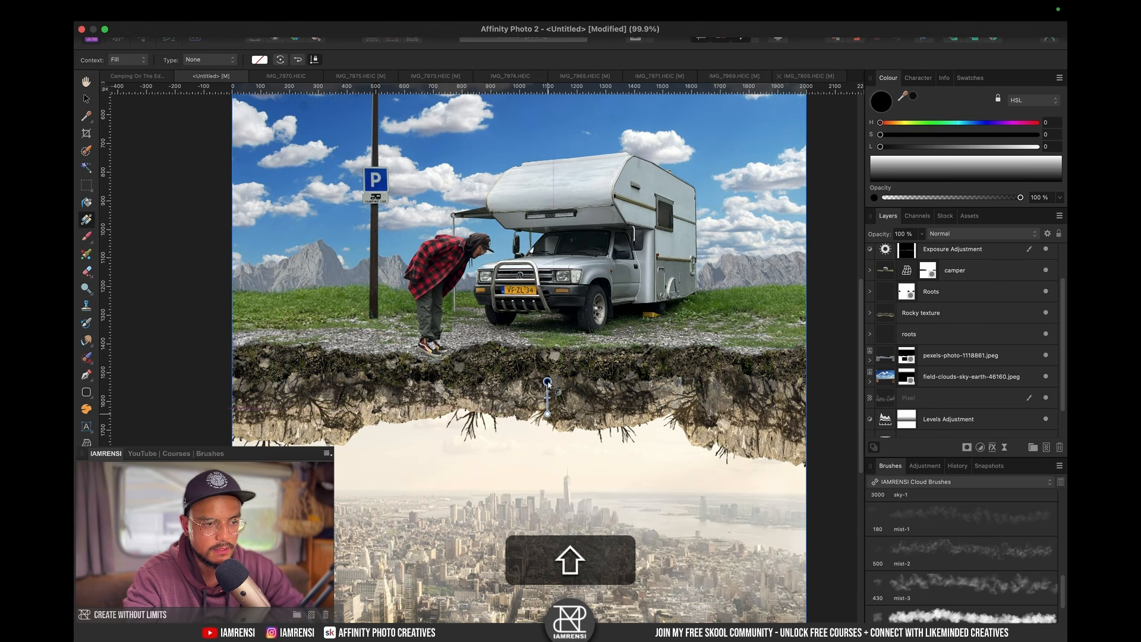
click(547, 377)
click(548, 395)
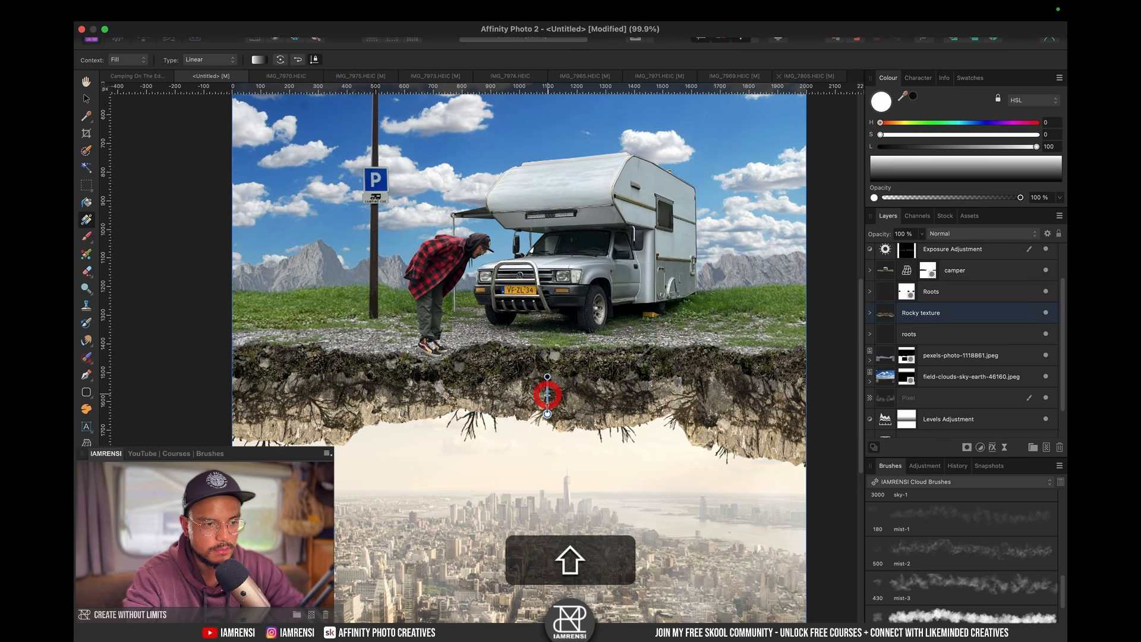
drag(547, 413, 551, 438)
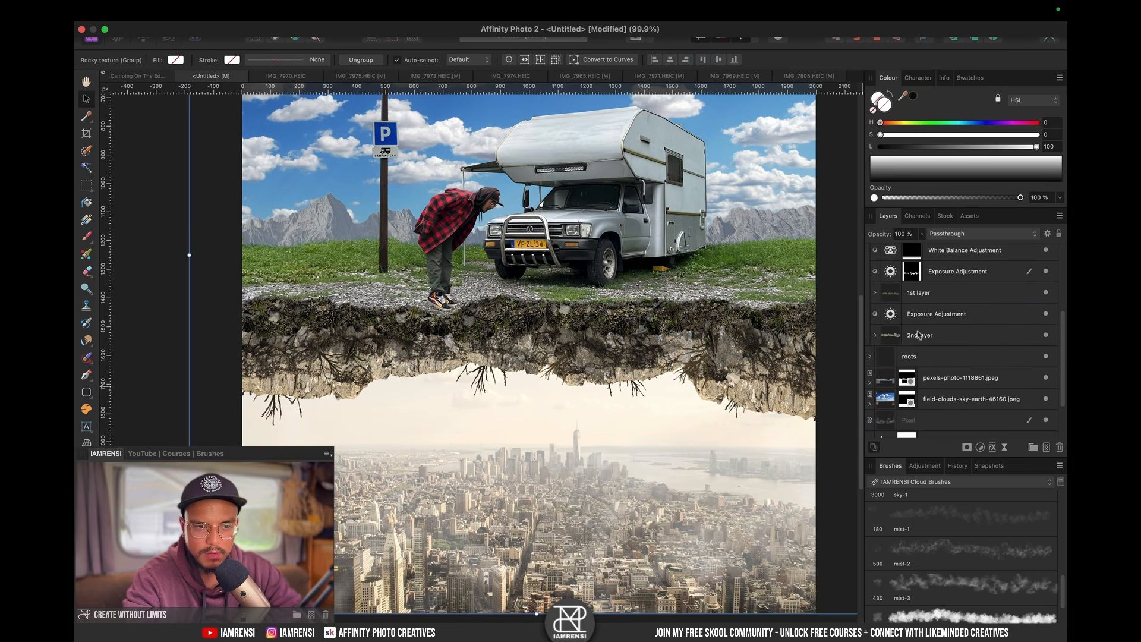
Step: Add an Exposure adjustment above the 2nd layer group, increase the exposure to brighten the rock, and invert the adjustment's mask
click(919, 335)
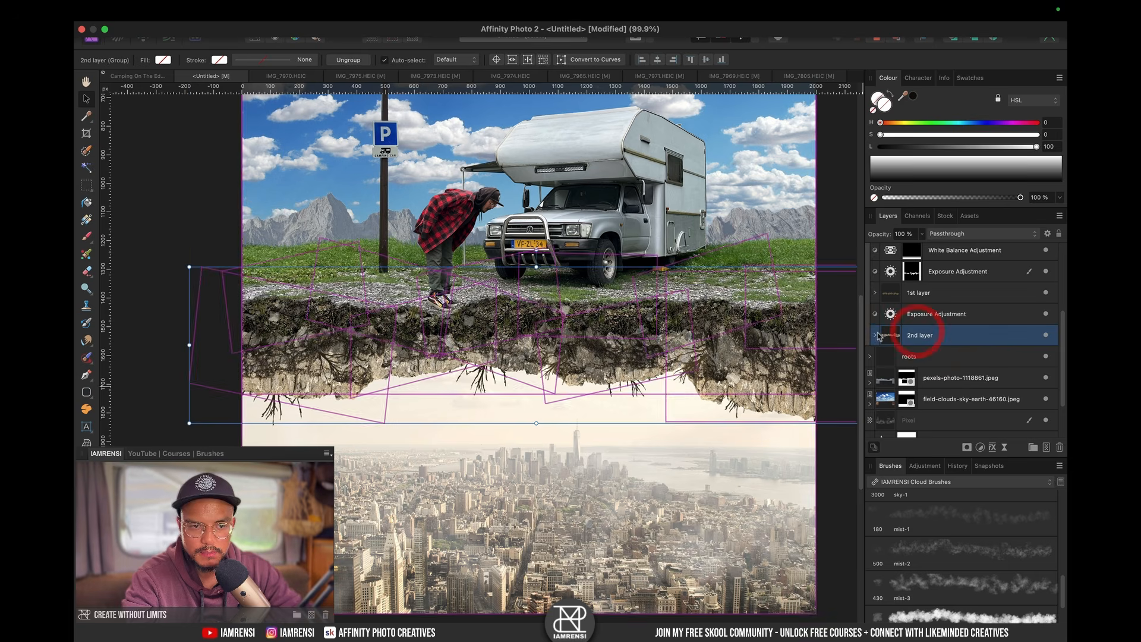
click(980, 447)
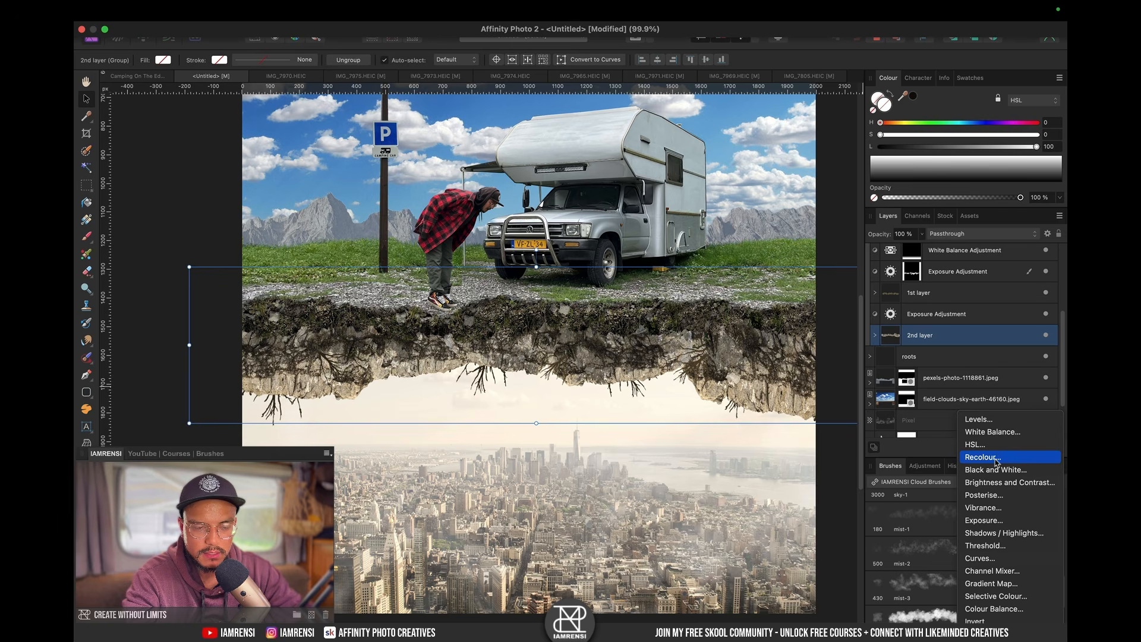
click(991, 521)
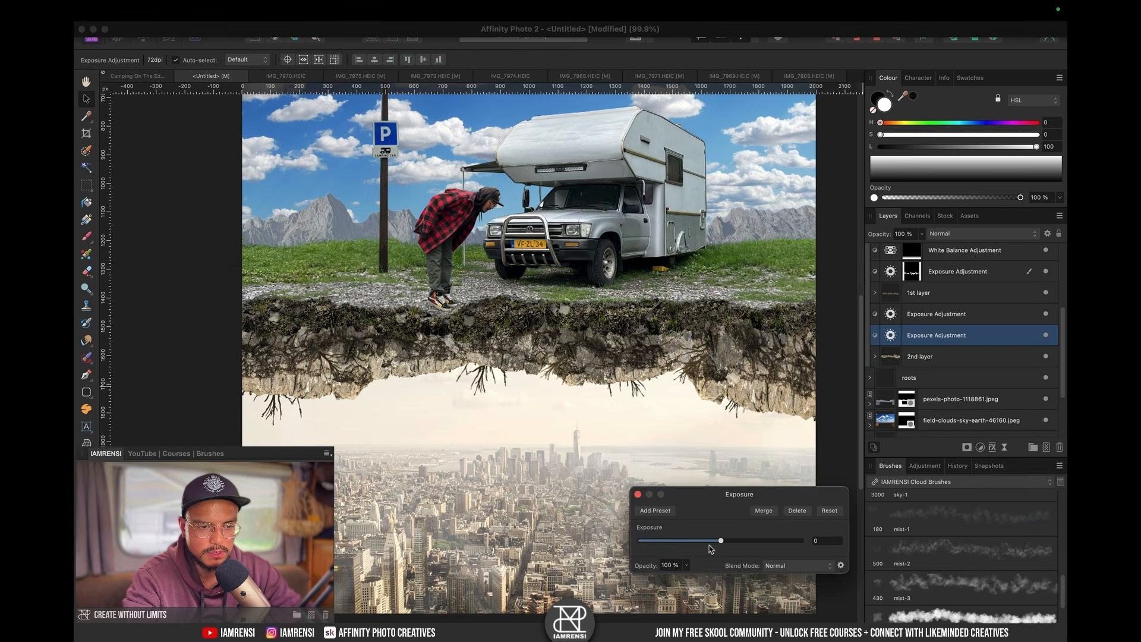
click(747, 542)
drag(731, 547, 729, 548)
click(638, 494)
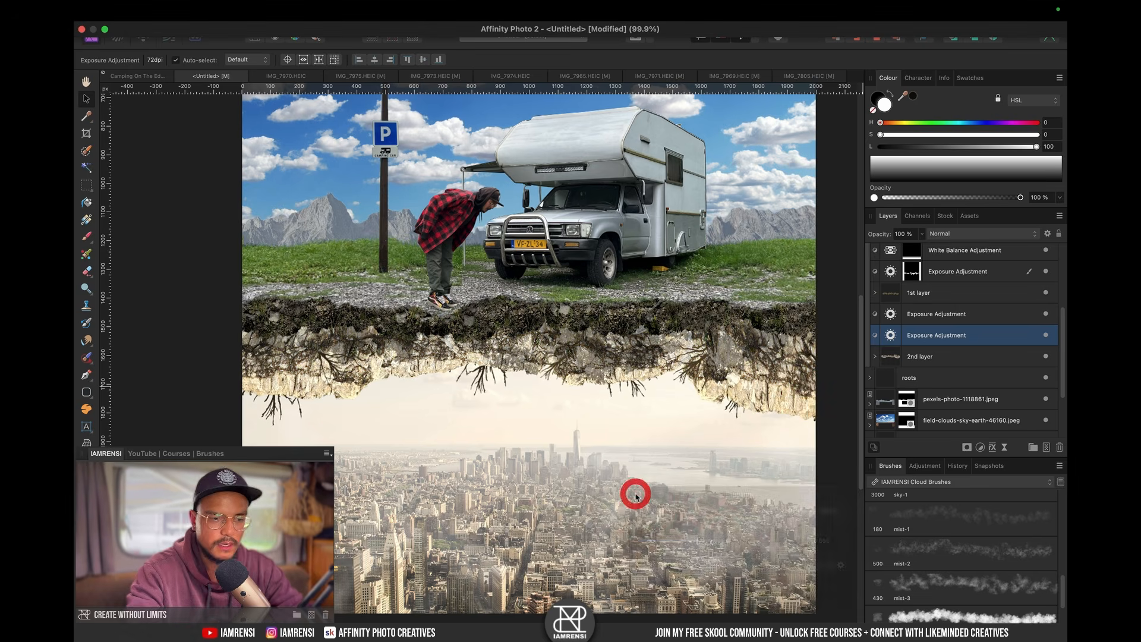
key(super+i)
Step: Paint the brighter exposure back onto the cliff's lower edge in white with the cloud brush below mist-3, about 226 px wide
click(927, 482)
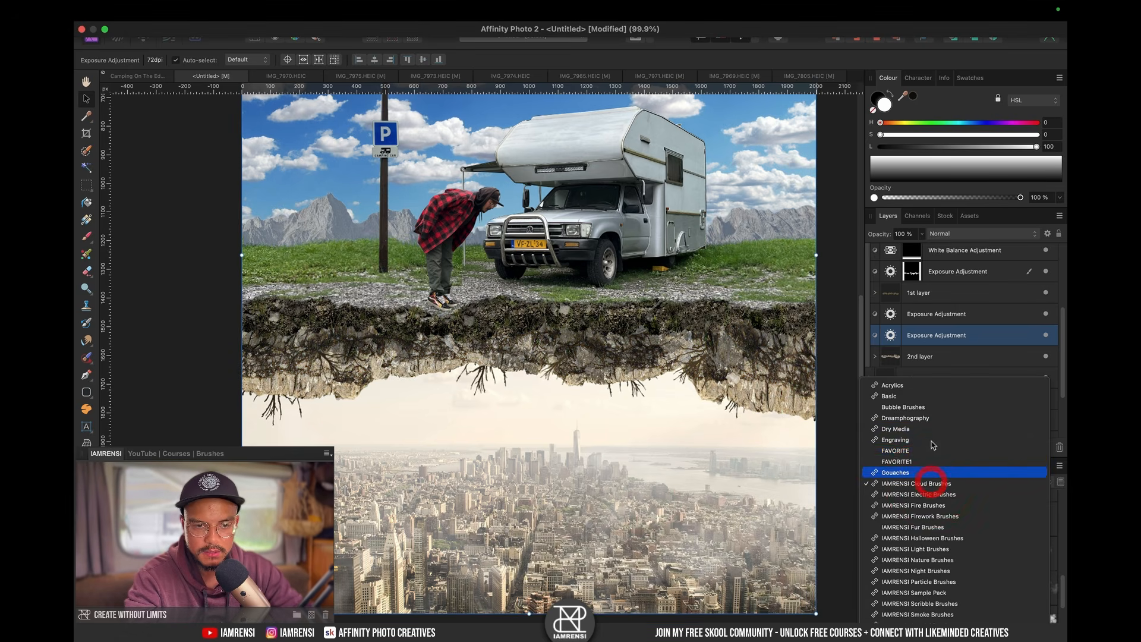
click(918, 483)
click(927, 603)
click(927, 618)
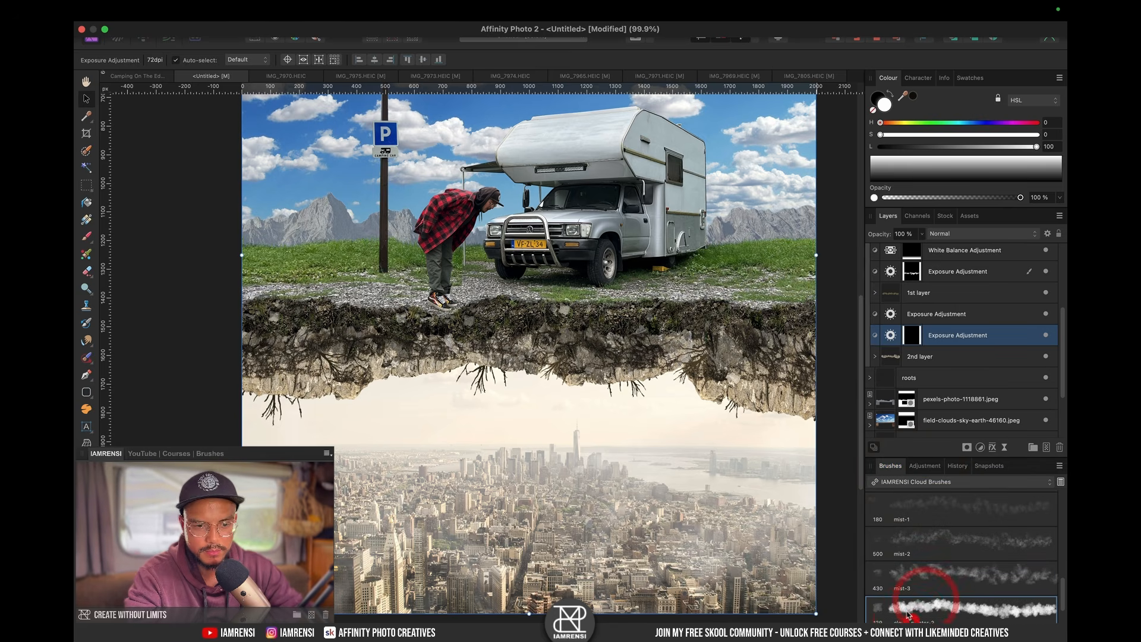
key(b)
key(x)
key(bracketright)
key(bracketright)
key(bracketright)
key(x)
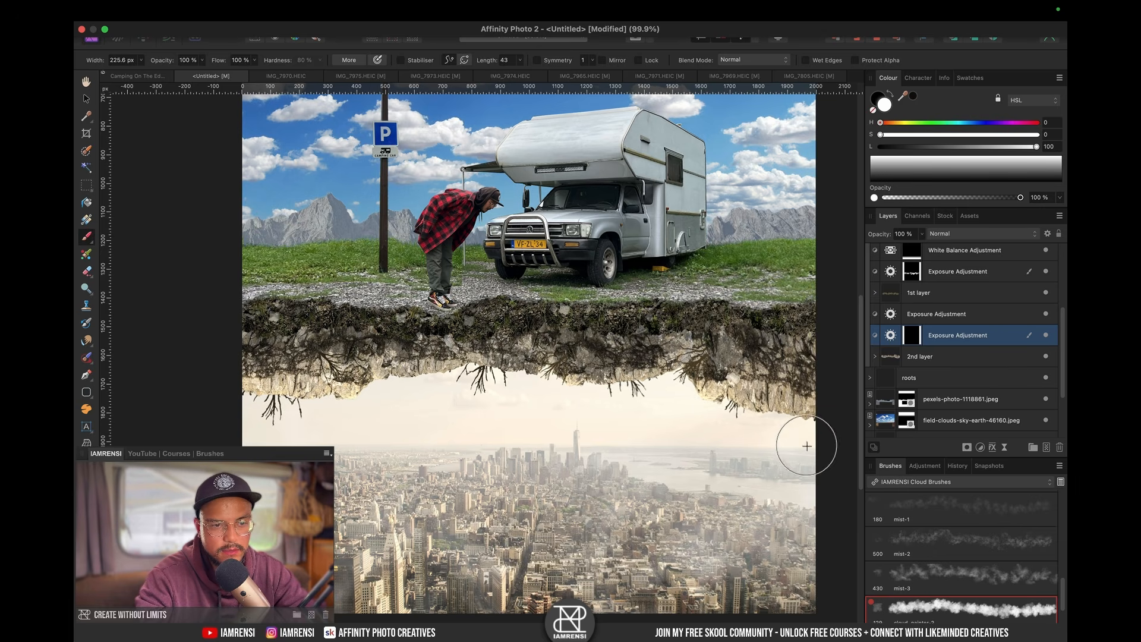
click(1046, 335)
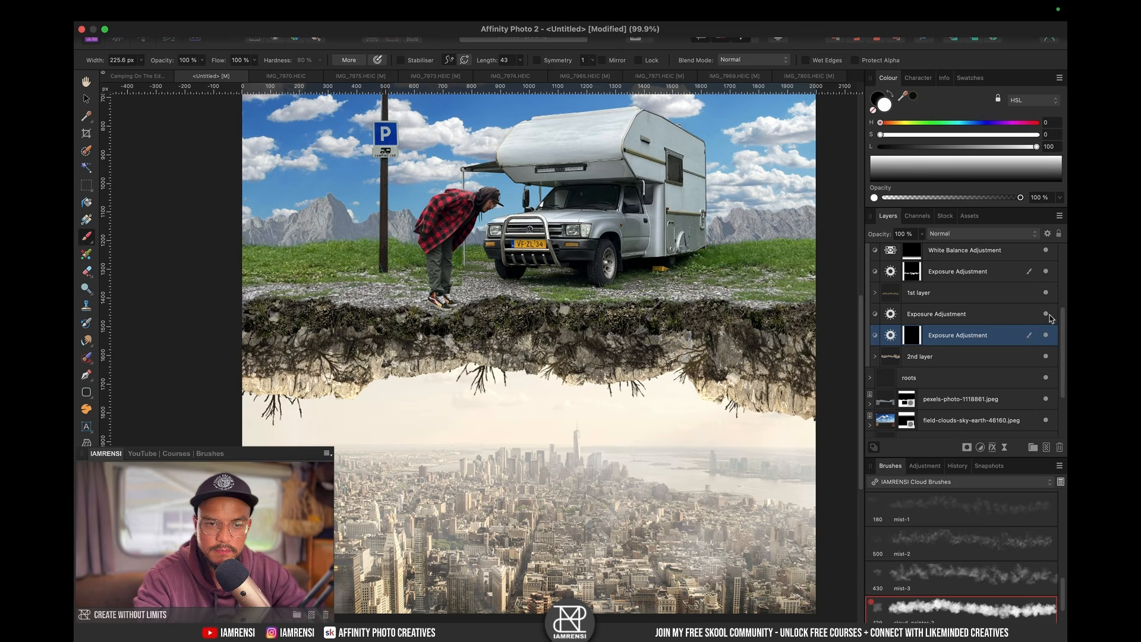
Step: Check the mountain layer pexels-photo-1118861.jpeg by toggling its visibility, and look through its nested adjustments
key(v)
key(super+0)
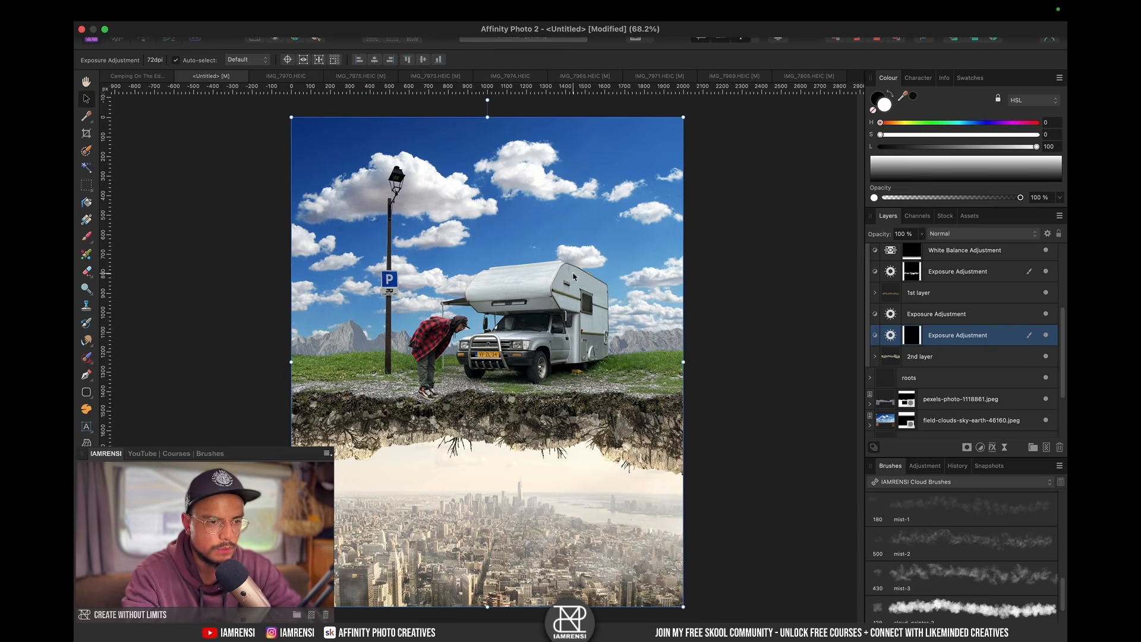
click(1046, 399)
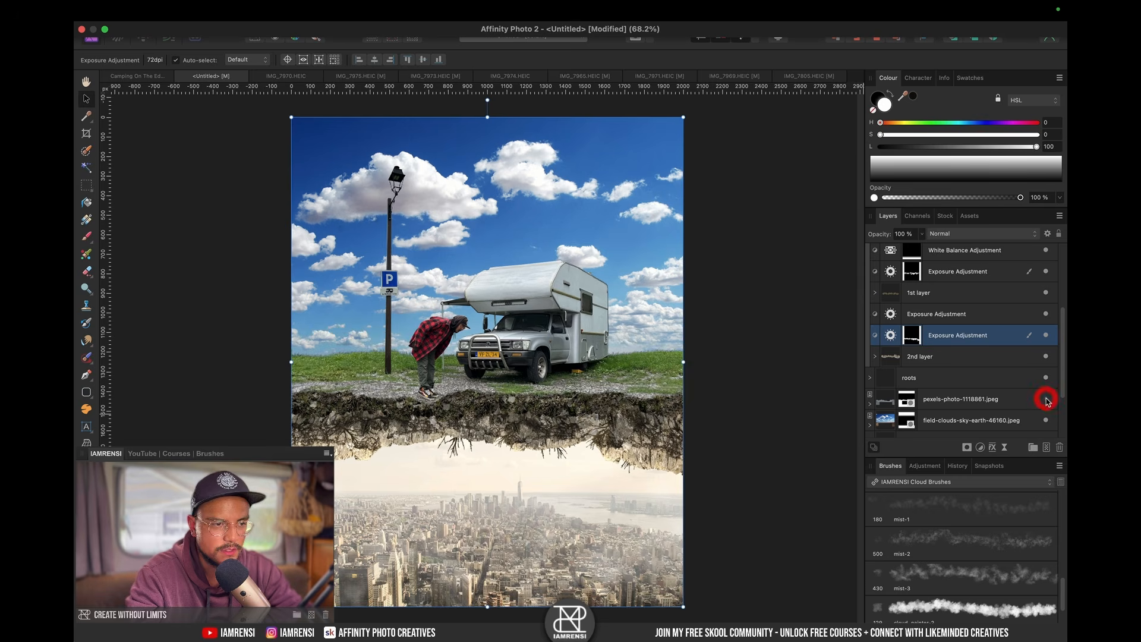
click(1046, 399)
click(1002, 400)
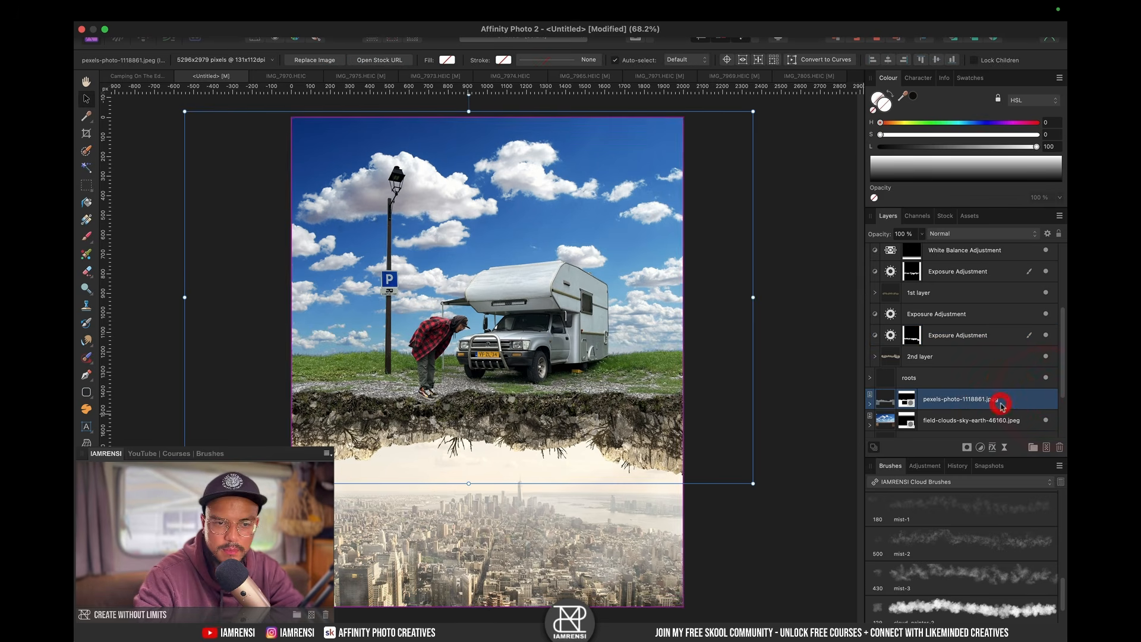
click(1046, 398)
click(869, 403)
scroll(891, 393, down, 5)
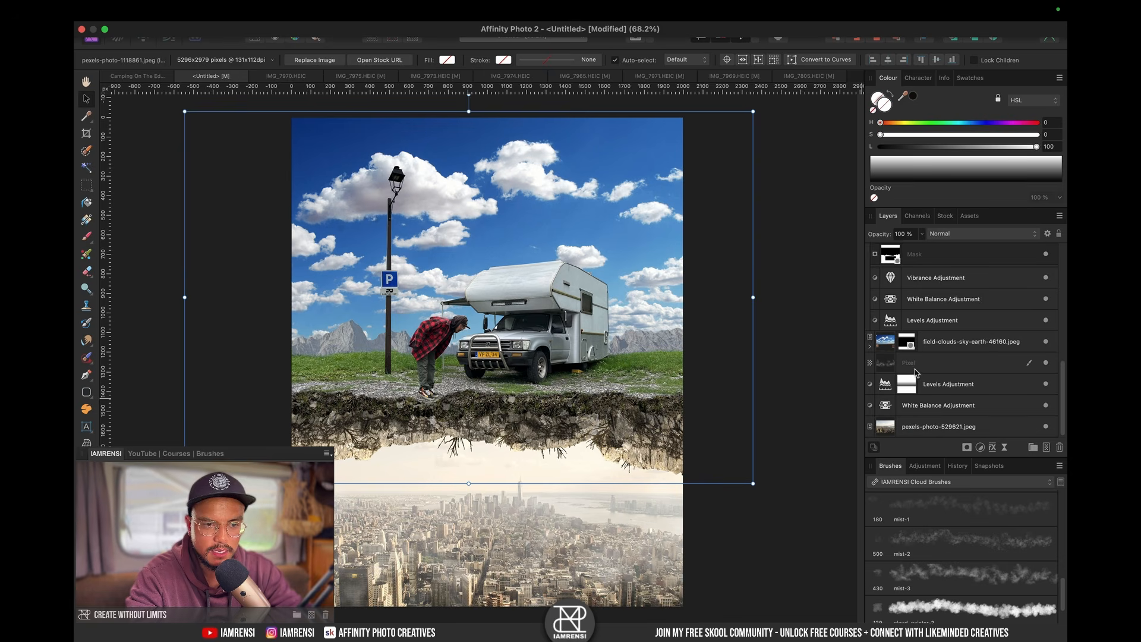
scroll(919, 357, up, 2)
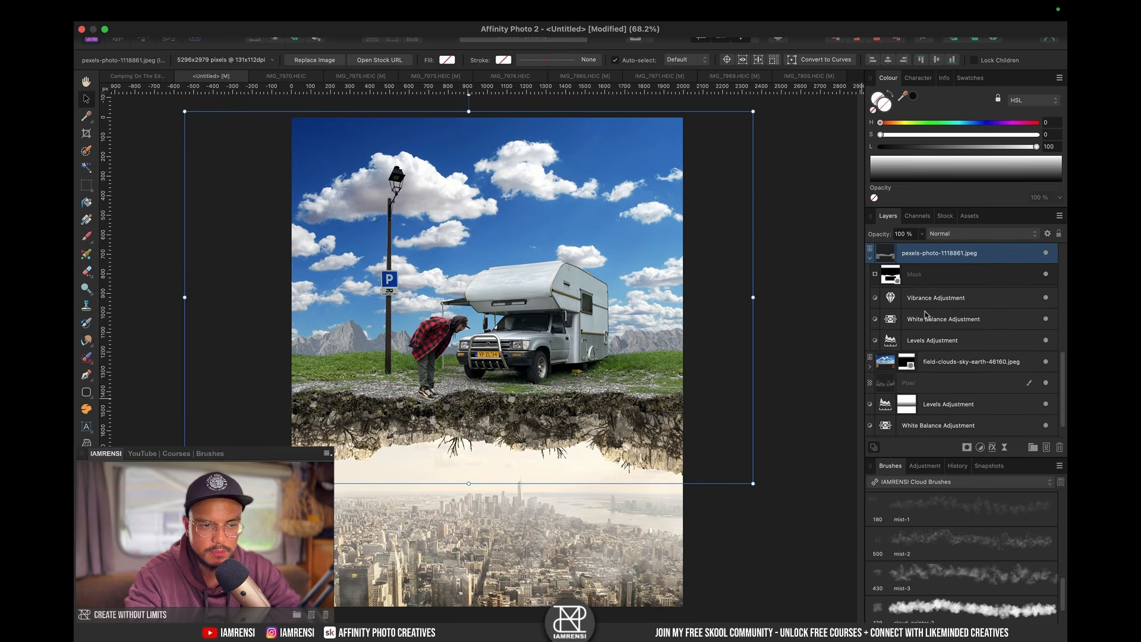
Step: Nest a Levels adjustment in the field-clouds-sky-earth-46160.jpeg layer and set its output black level to 57%
click(941, 365)
click(869, 366)
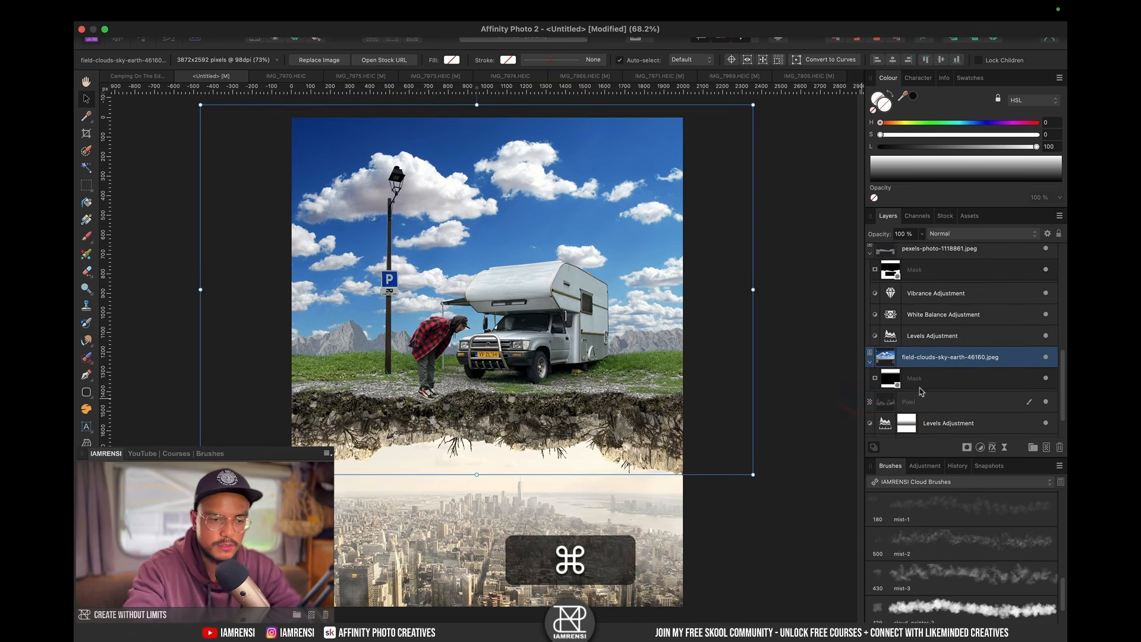
key(super+l)
drag(885, 360, 942, 380)
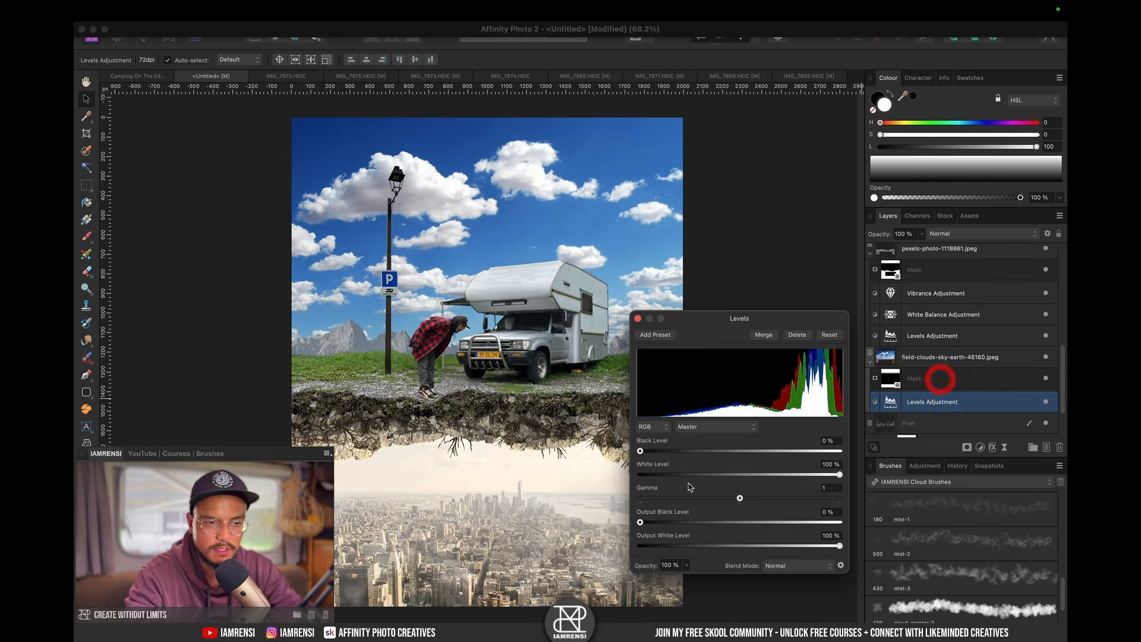
drag(698, 522, 739, 523)
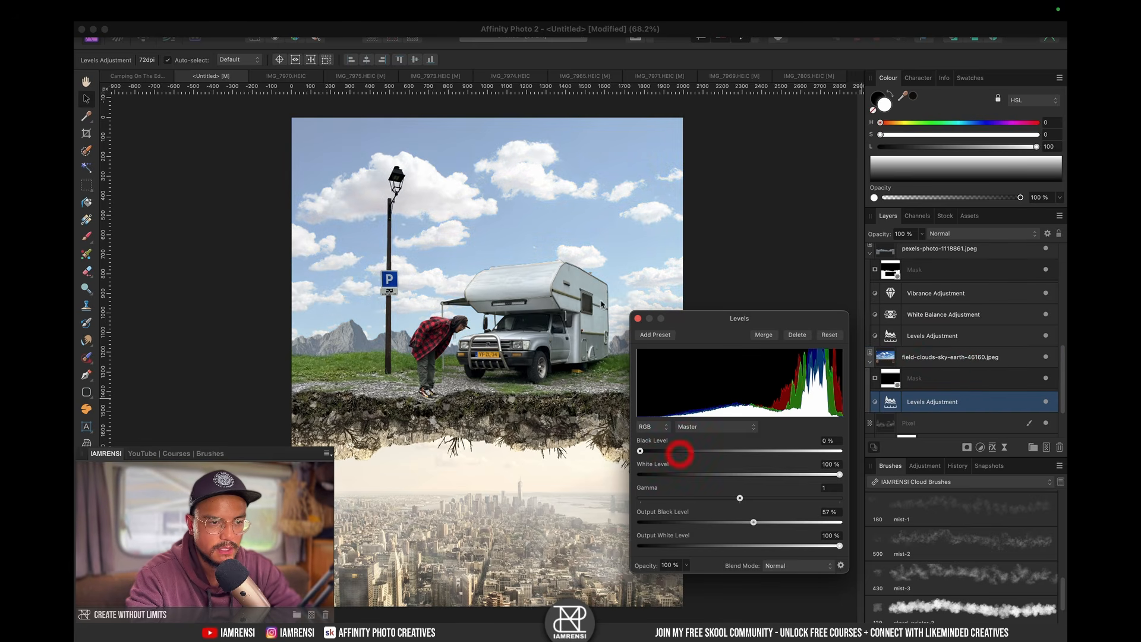
click(638, 319)
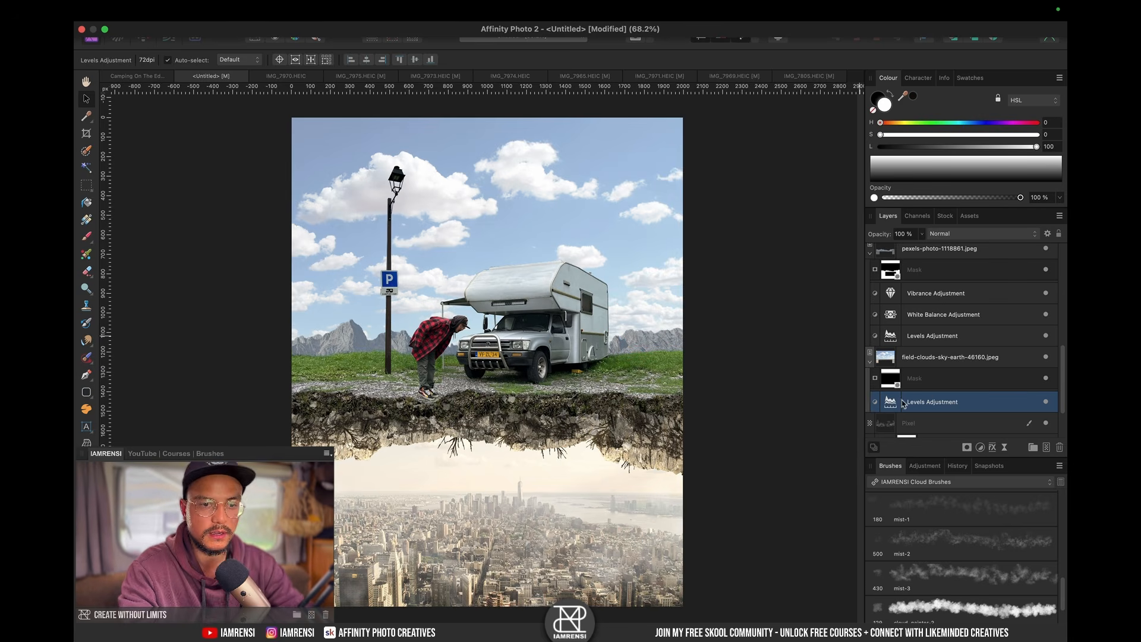
Step: Mask the sky's Levels adjustment with a linear gradient from the camper's height to the canvas top, keeping the haze near the horizon
key(g)
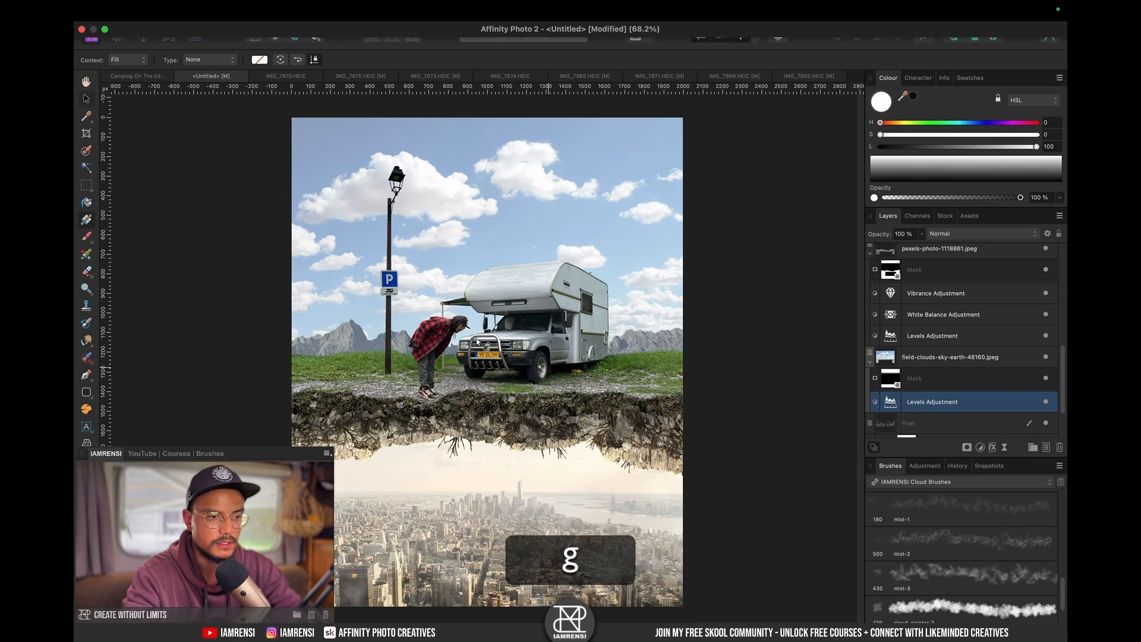
drag(488, 287, 458, 117)
click(974, 378)
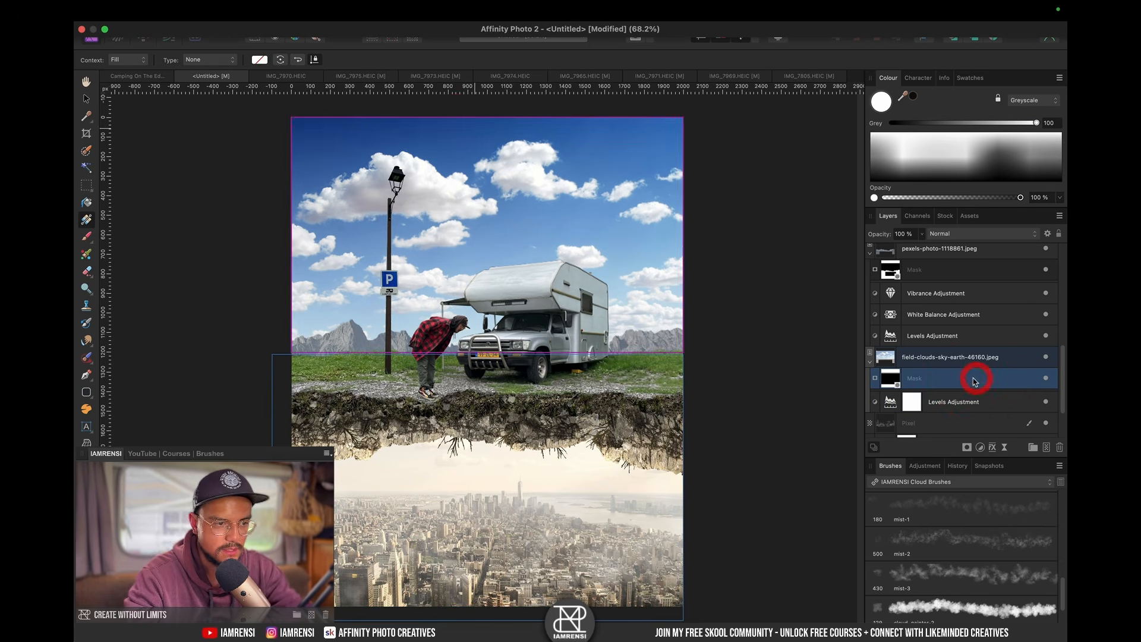
key(h)
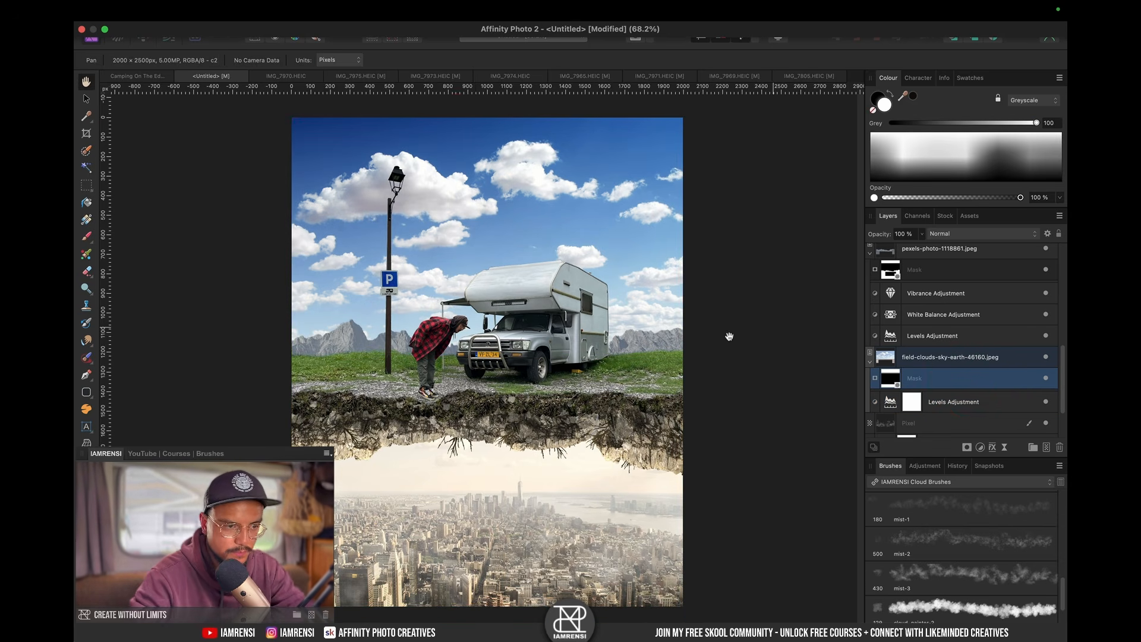
scroll(732, 359, down, 2)
key(super+0)
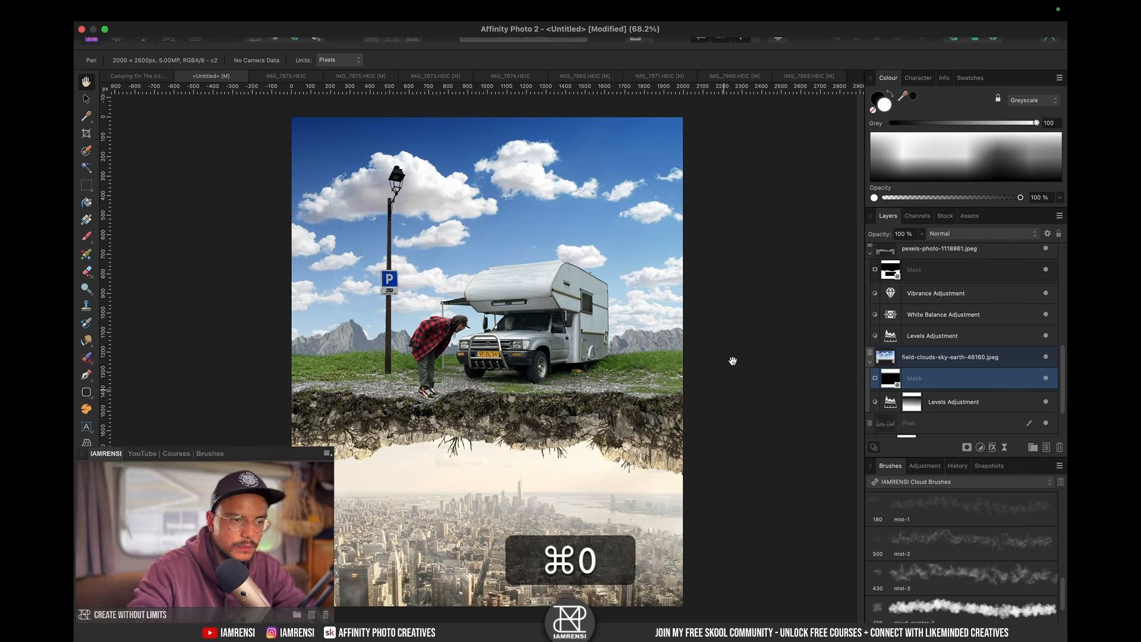
Step: Collapse the mountain, sky and Rocky texture layers, and select the topmost layer, Background
click(869, 253)
click(870, 316)
scroll(871, 363, up, 5)
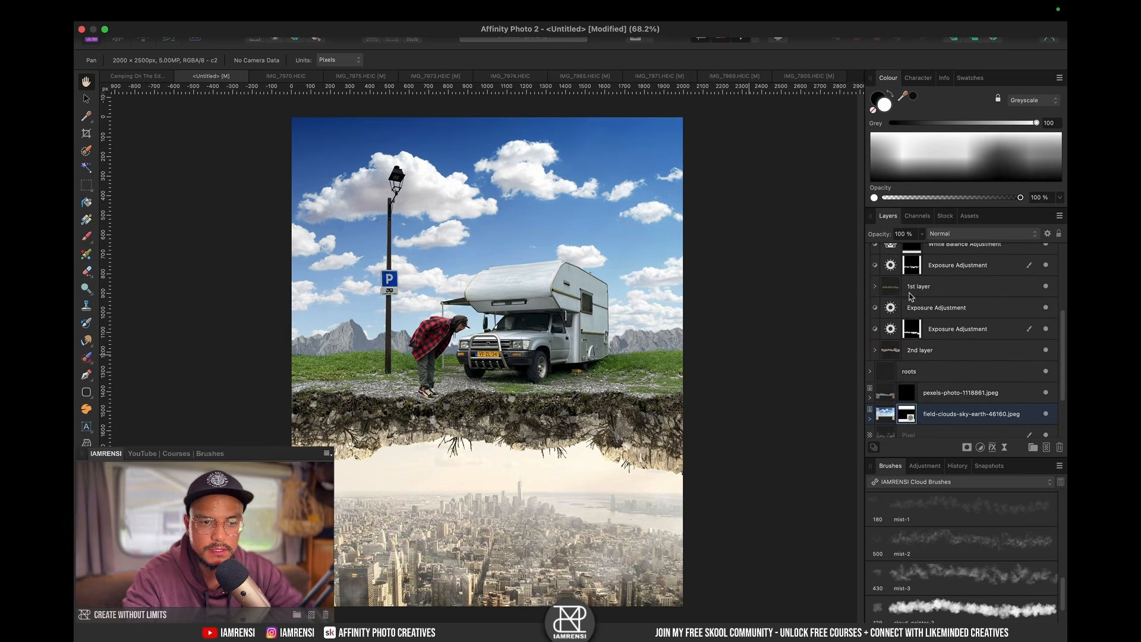
click(869, 362)
scroll(939, 285, down, 3)
scroll(958, 249, up, 3)
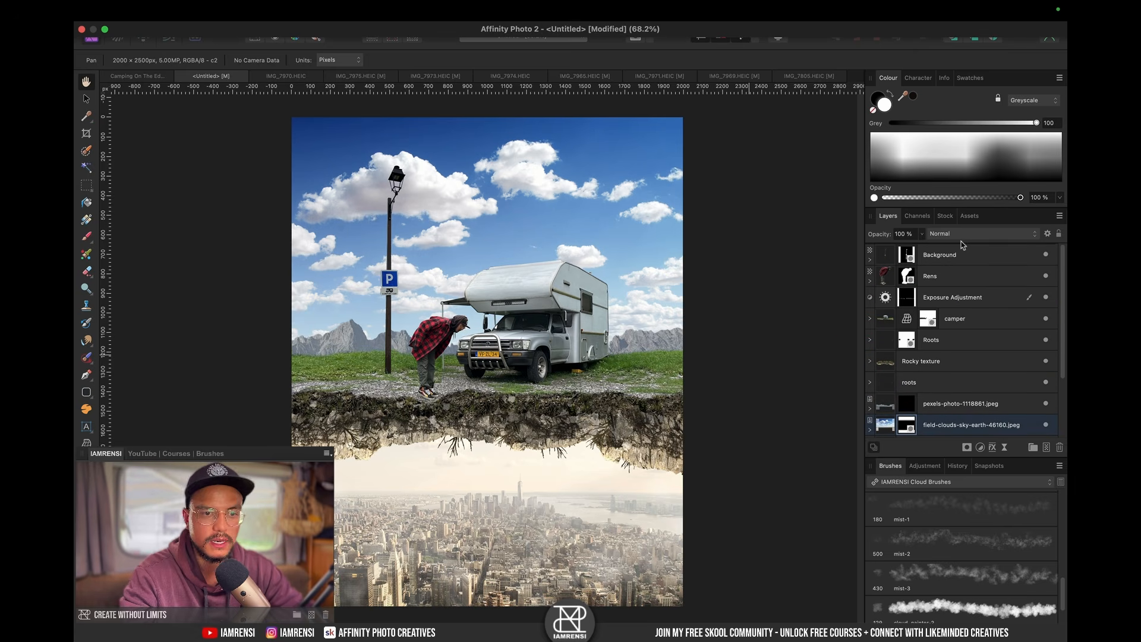
click(957, 258)
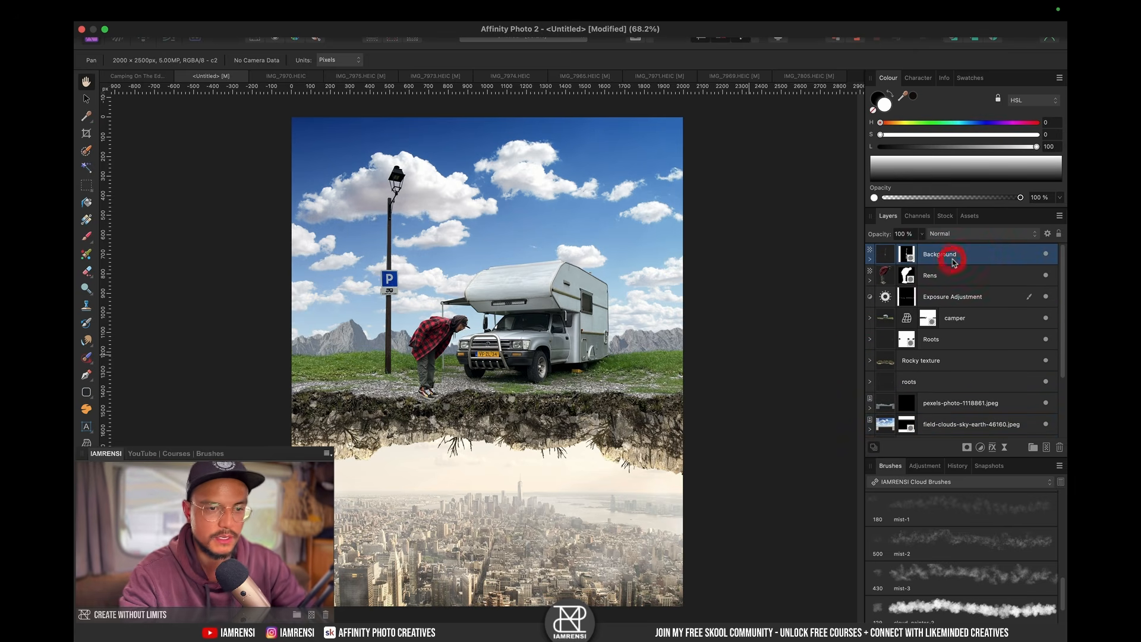
click(980, 448)
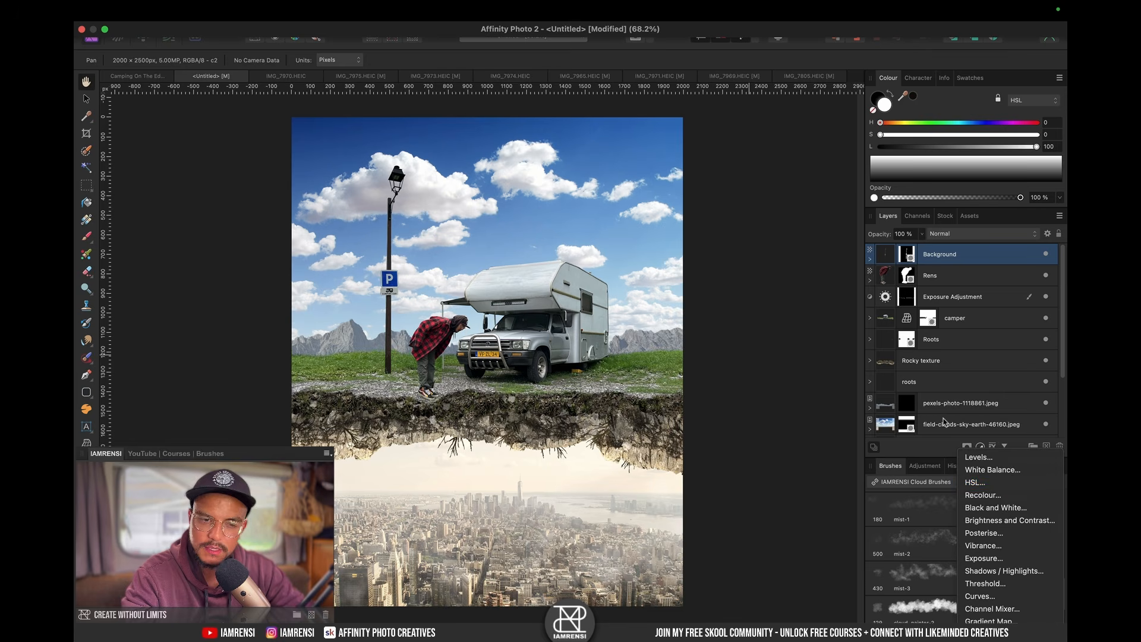
click(947, 384)
scroll(948, 382, down, 2)
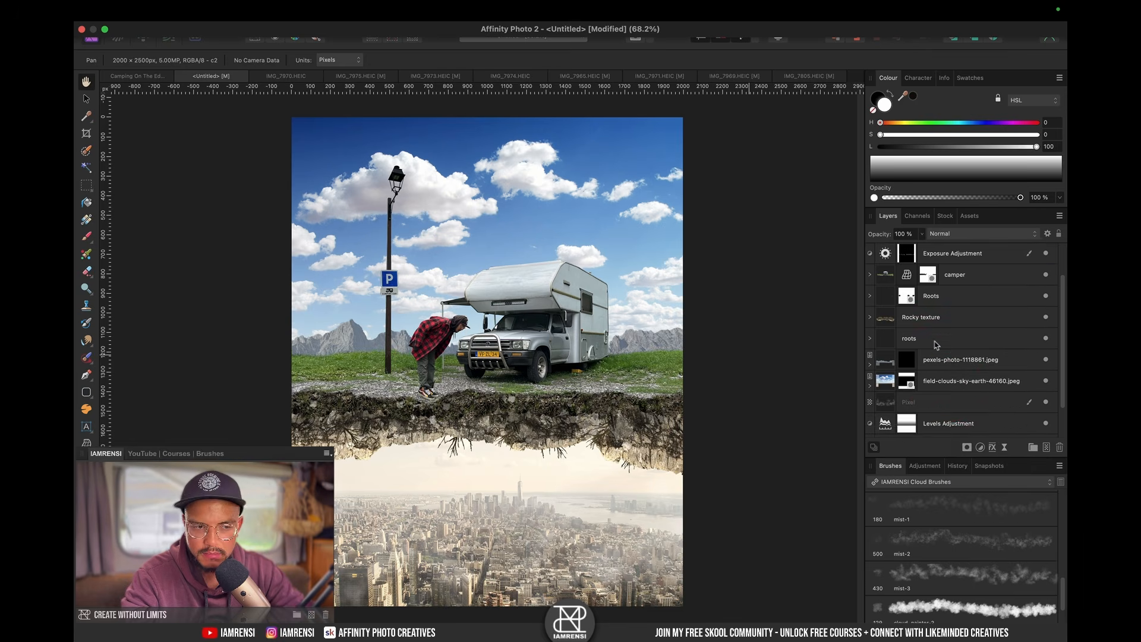
scroll(936, 346, down, 2)
scroll(902, 352, up, 3)
Step: Add an HSL adjustment above all layers and shift the blues by 32.4° hue, -17% saturation and 22% luminosity
click(980, 447)
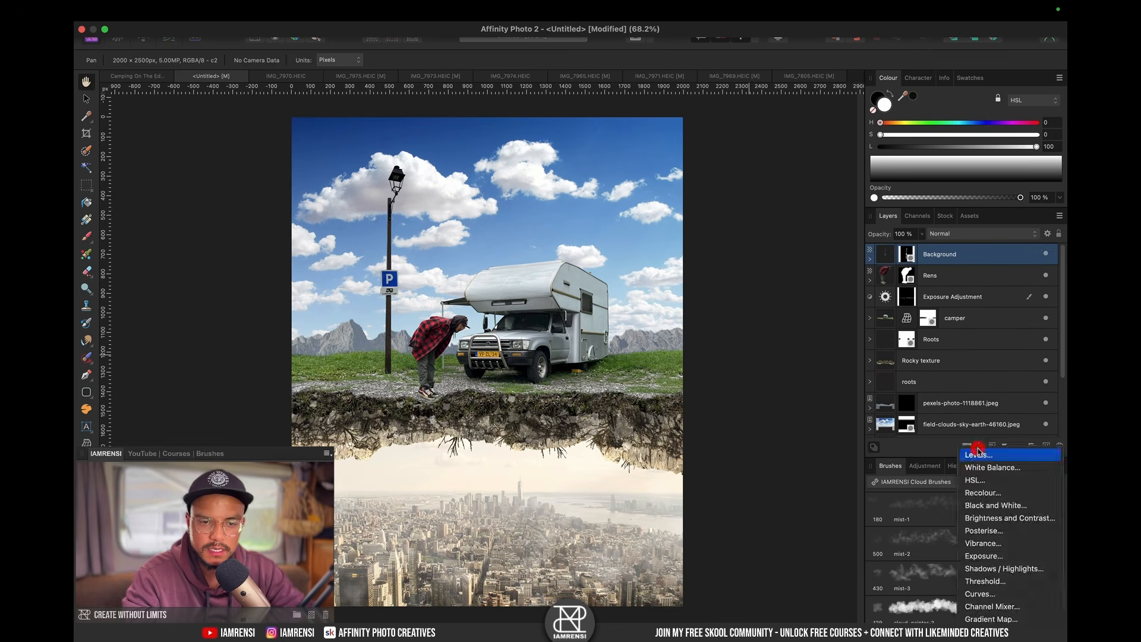
click(989, 481)
click(772, 467)
drag(731, 503, 740, 502)
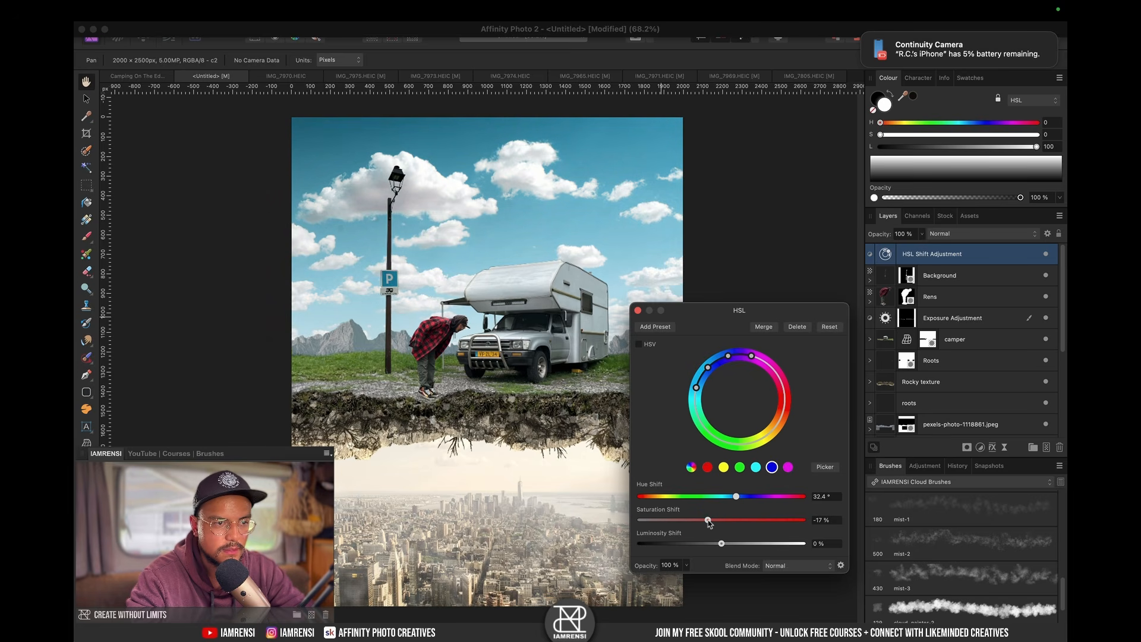
drag(756, 546, 745, 549)
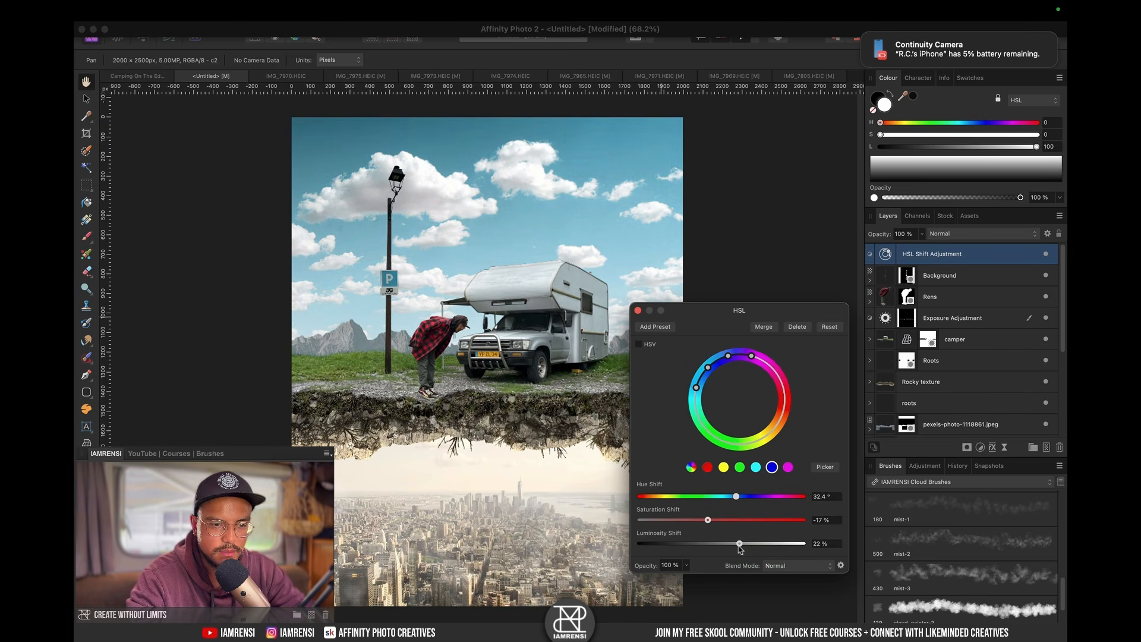
Step: Set the reds' saturation shift to 15%, and the yellows' hue shift to 8.4° and saturation shift to 15%
click(707, 467)
scroll(387, 347, up, 3)
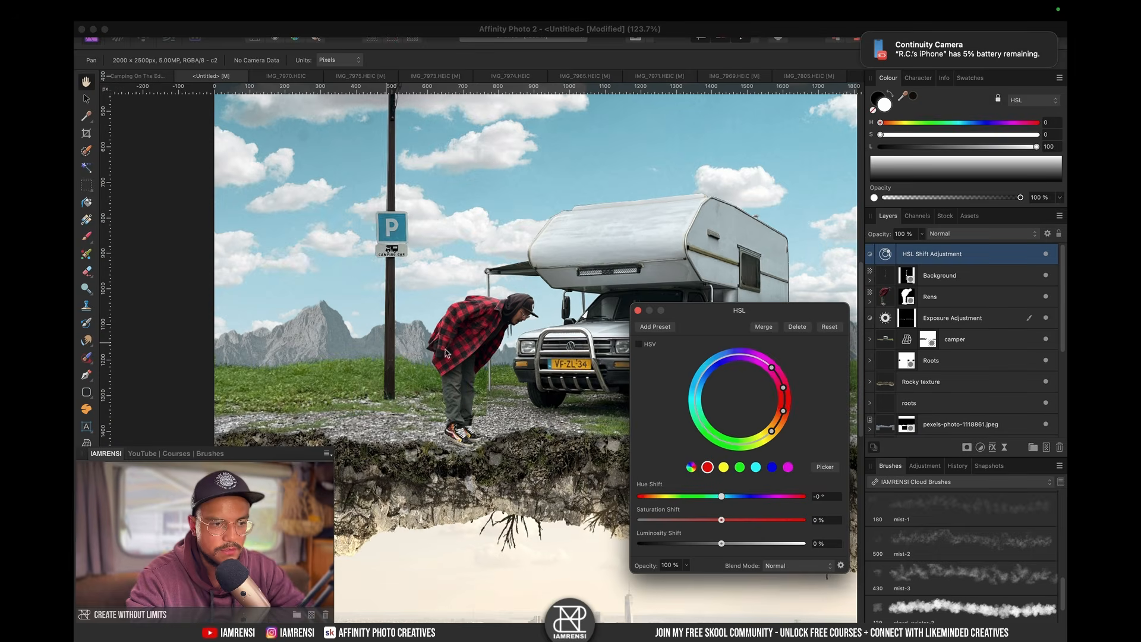
drag(809, 525, 747, 533)
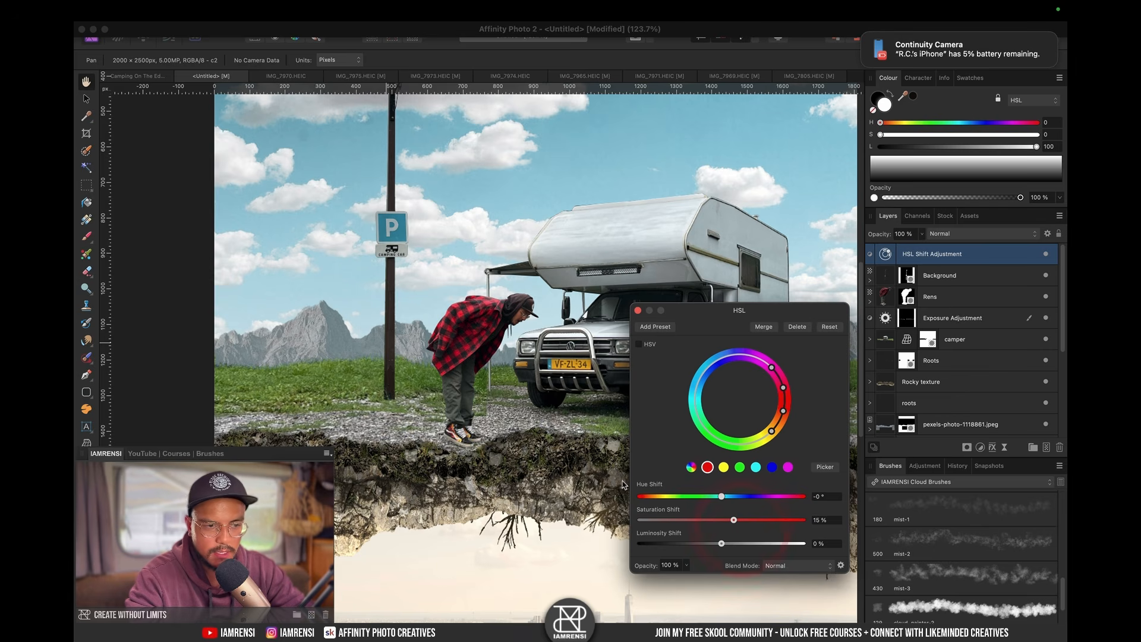
scroll(455, 502, right, 5)
click(723, 467)
mouse_move(721, 496)
mouse_down()
mouse_move(710, 497)
mouse_move(743, 499)
mouse_move(726, 501)
mouse_up()
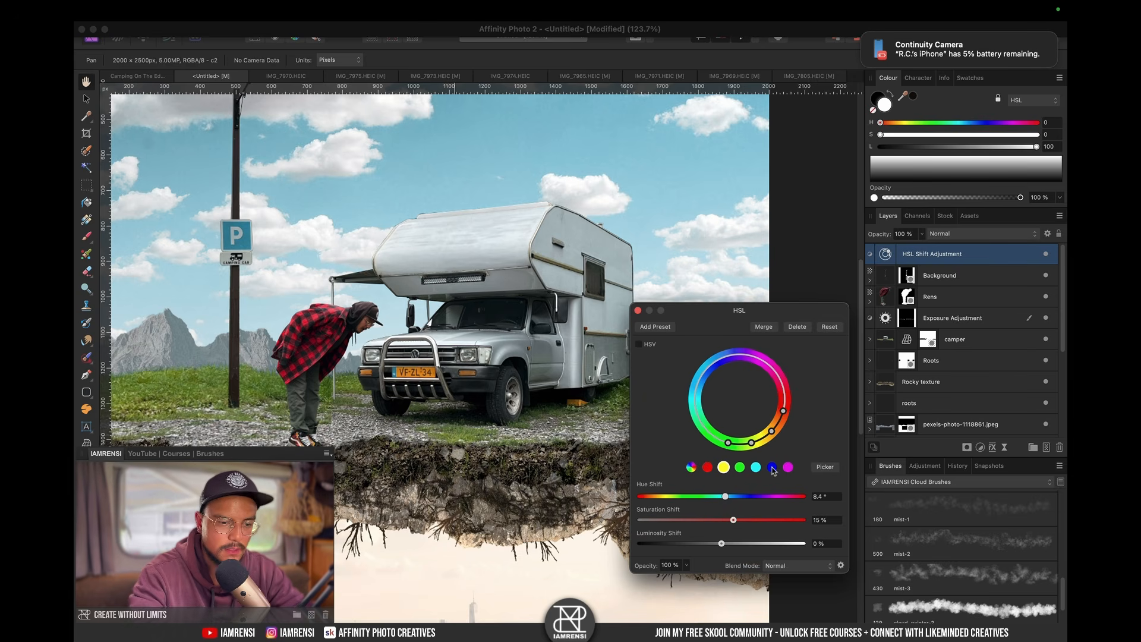
Step: Close the HSL settings, add a live Vignette filter above all layers and set its hardness to 26%
key(super+0)
click(638, 310)
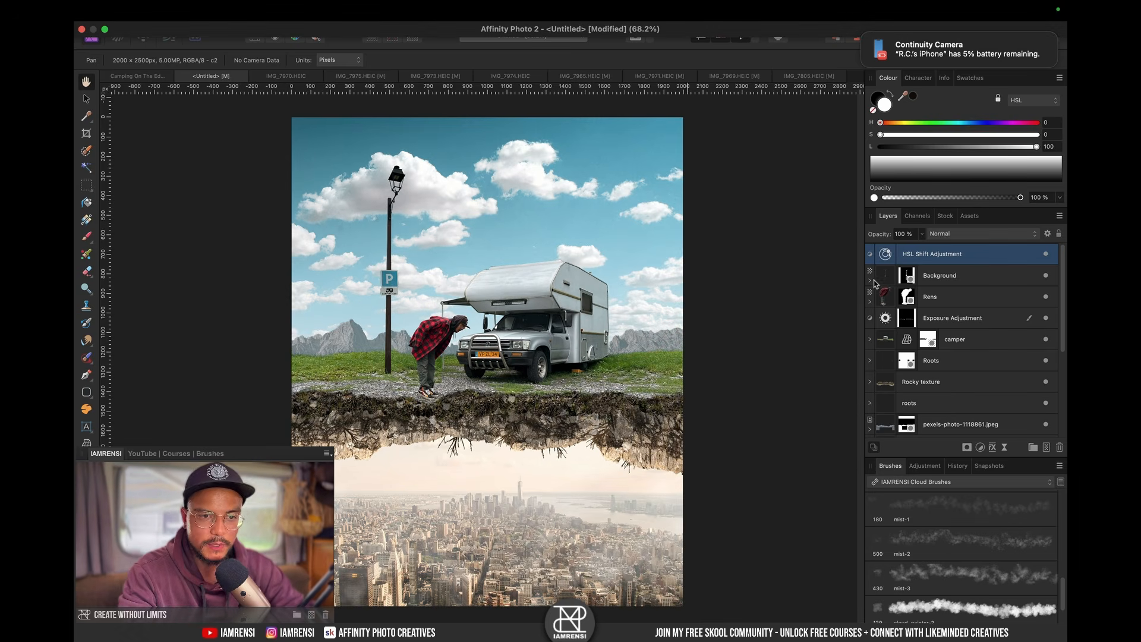
click(1005, 447)
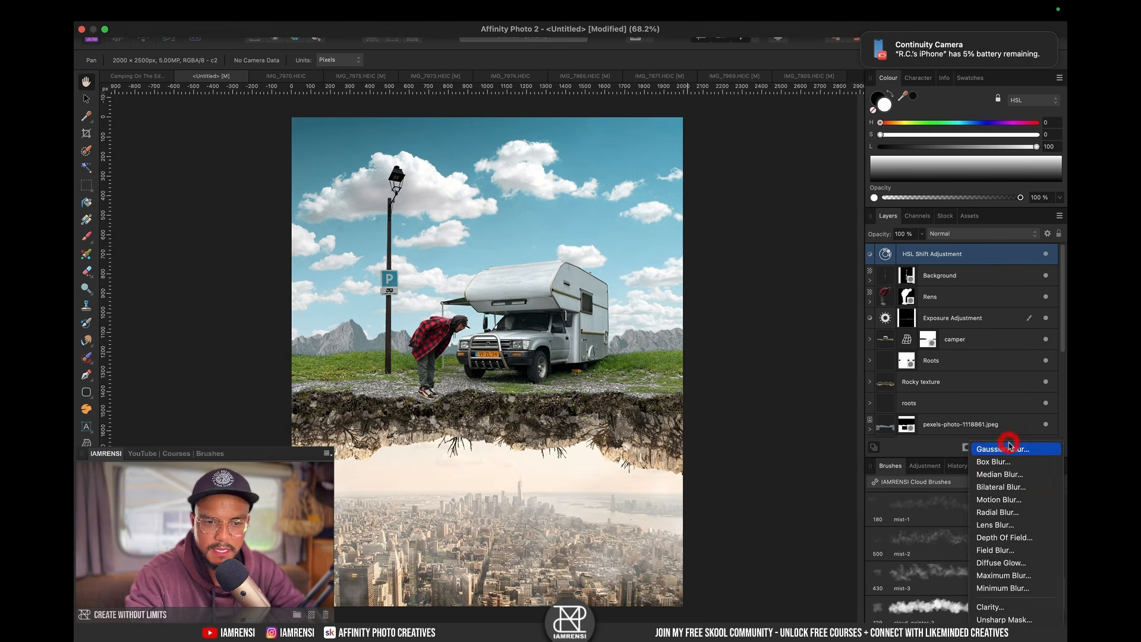
scroll(1005, 558, down, 8)
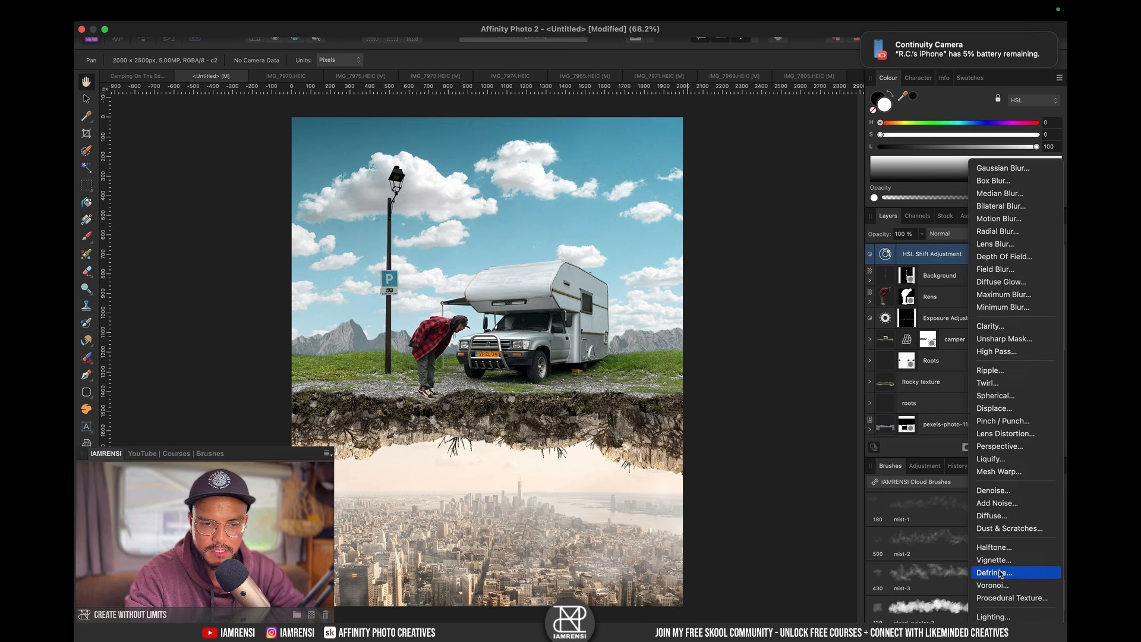
click(1004, 561)
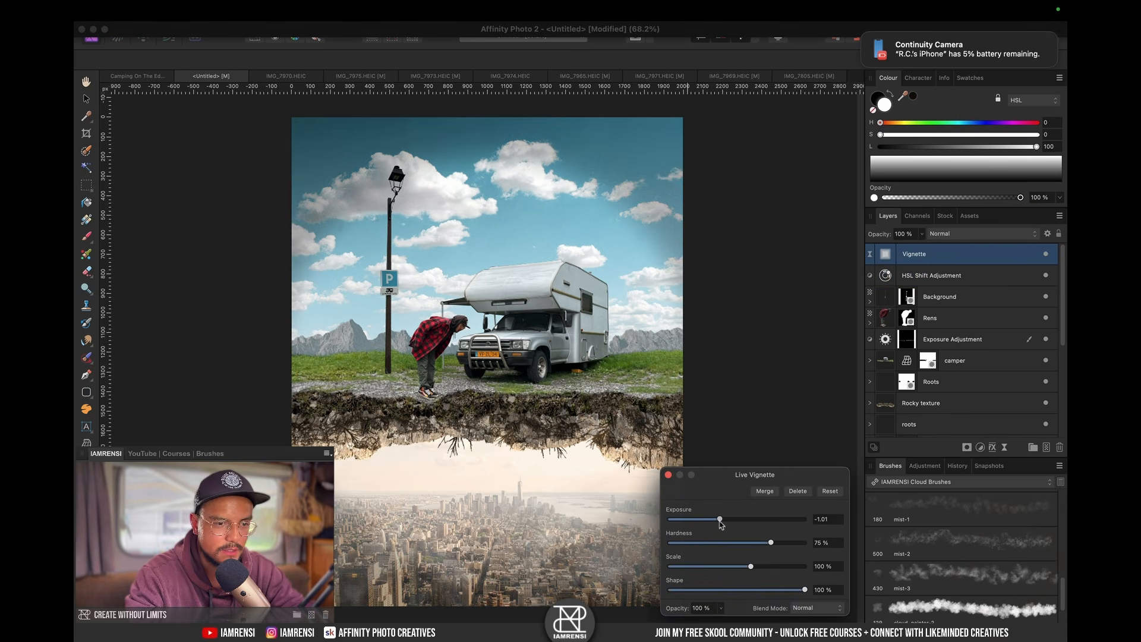
drag(731, 546, 706, 556)
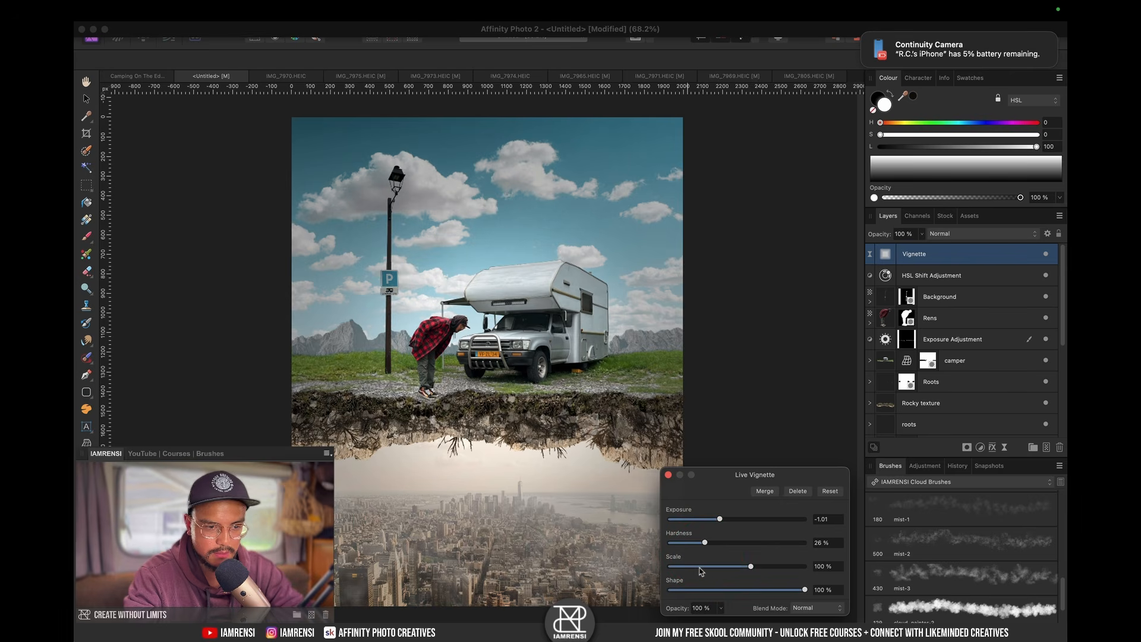
Step: Set the vignette's scale to 208%, exposure to -0.694 and shape to 91%, and compare the image with and without it
click(701, 566)
drag(718, 572, 767, 569)
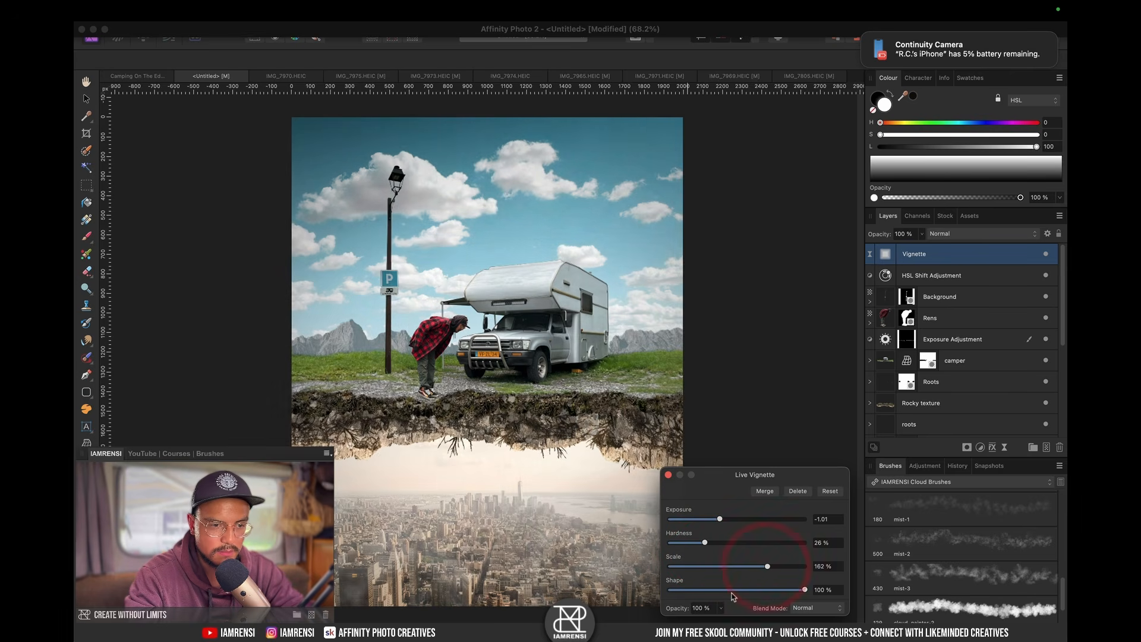
drag(733, 590, 779, 567)
mouse_move(720, 519)
mouse_down()
mouse_move(694, 520)
mouse_move(725, 520)
mouse_up()
drag(765, 591, 798, 593)
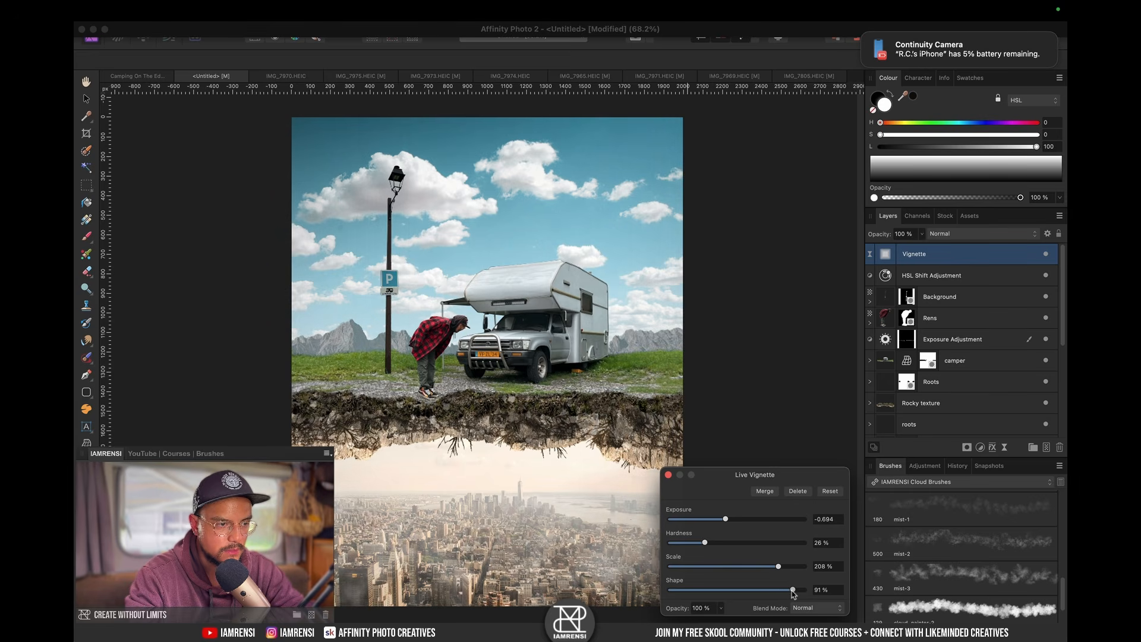
click(668, 475)
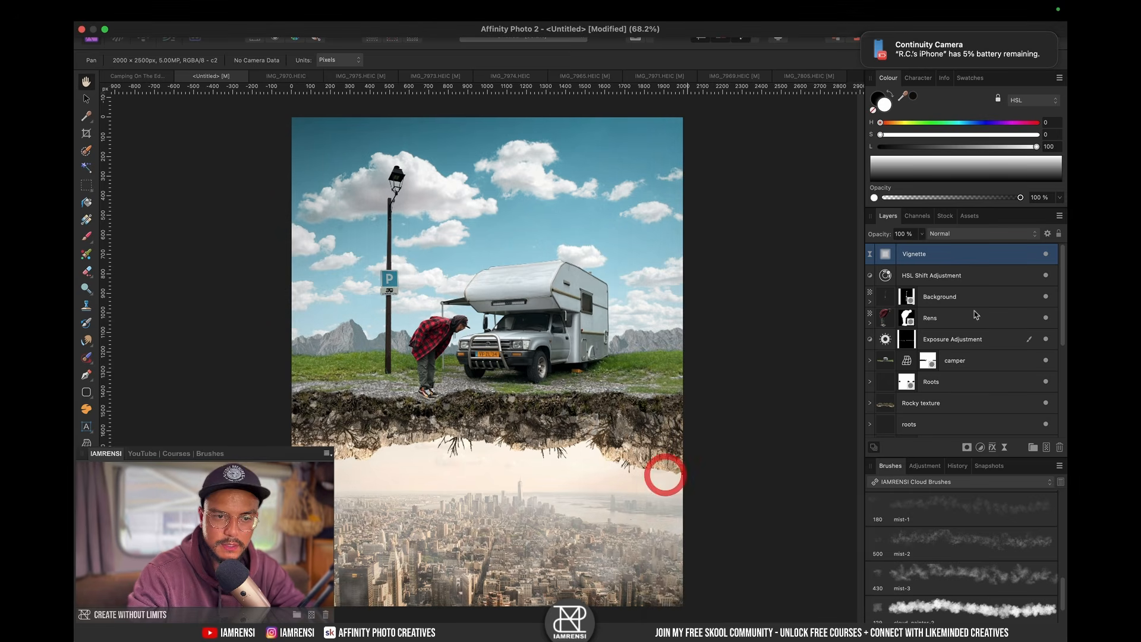
click(1046, 254)
click(1046, 254)
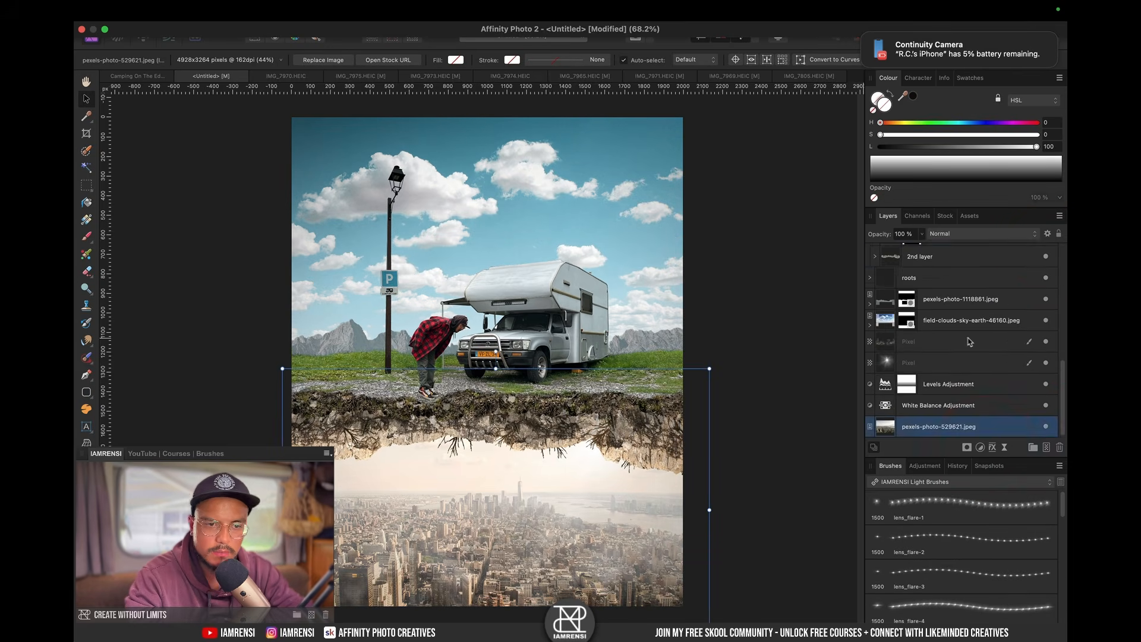
Step: Add a Colour Balance adjustment directly above the HSL adjustment and set the shadows to 12% cyan/red and 12% yellow/blue
scroll(968, 341, up, 10)
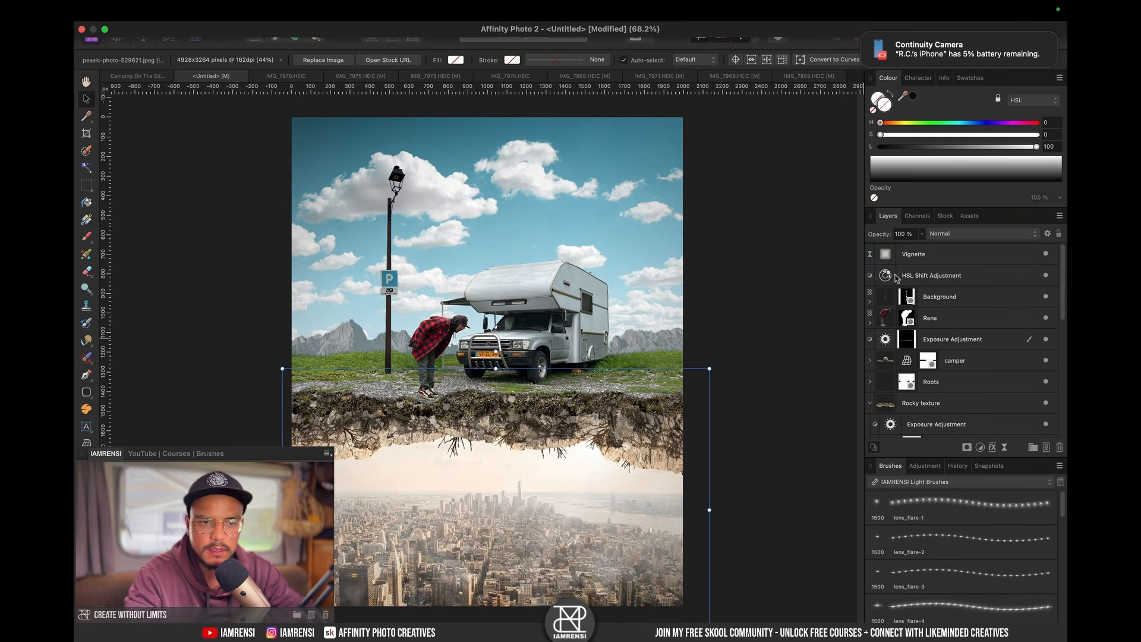
click(945, 270)
click(980, 447)
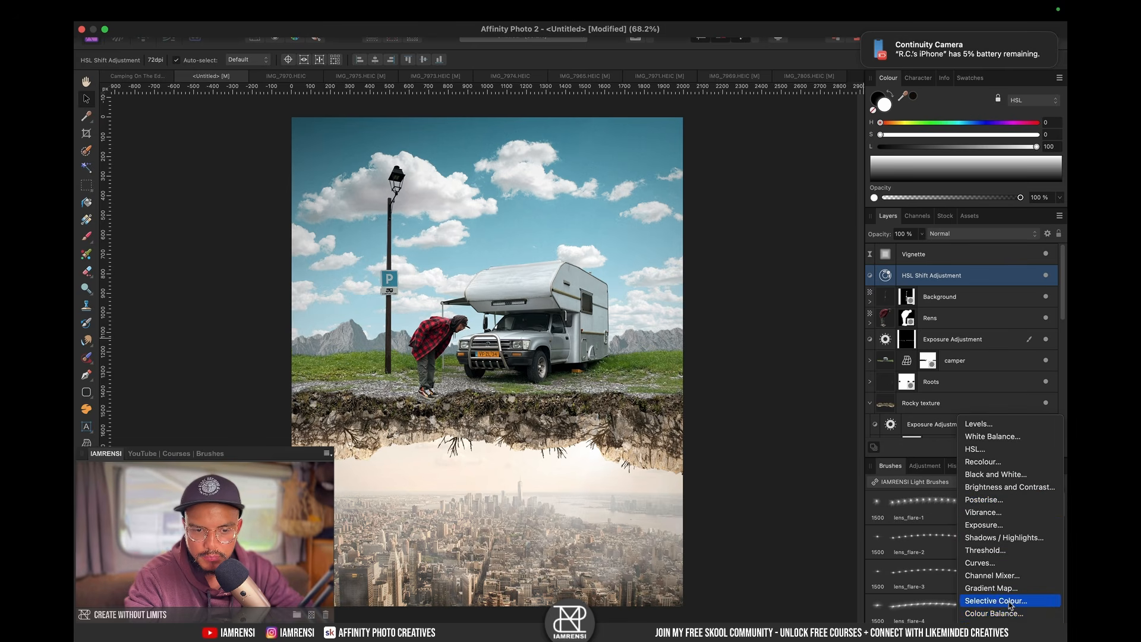
click(1011, 617)
click(703, 466)
click(704, 445)
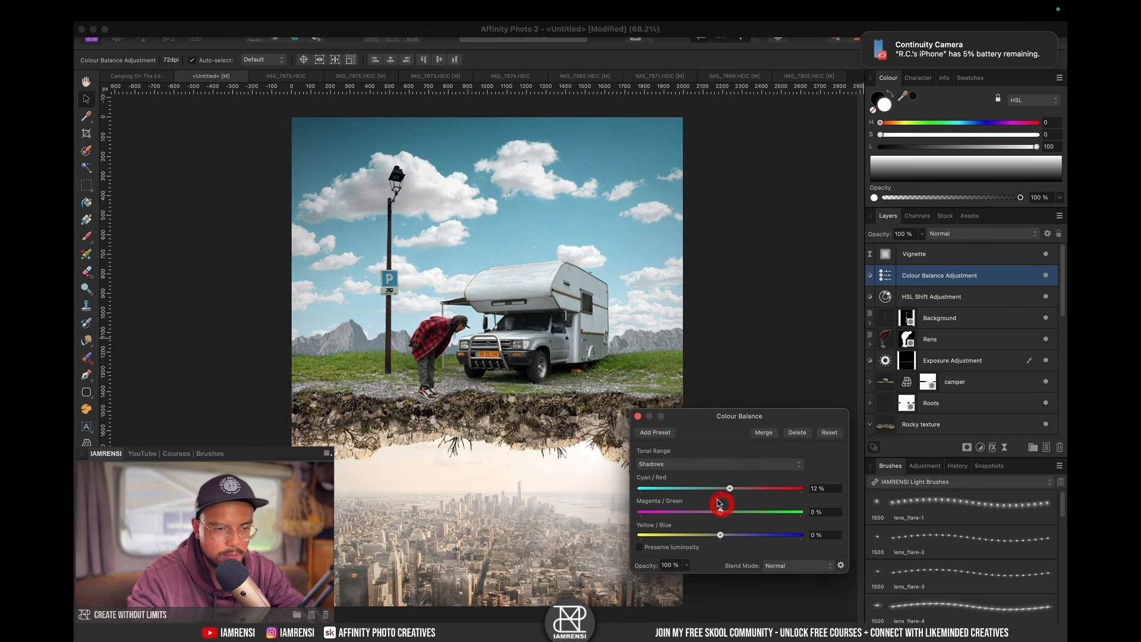
drag(718, 515, 720, 515)
drag(730, 515, 729, 542)
Step: Set the Colour Balance midtones to 36% cyan/red and 4% magenta/green, leaving yellow/blue at 0%
click(693, 466)
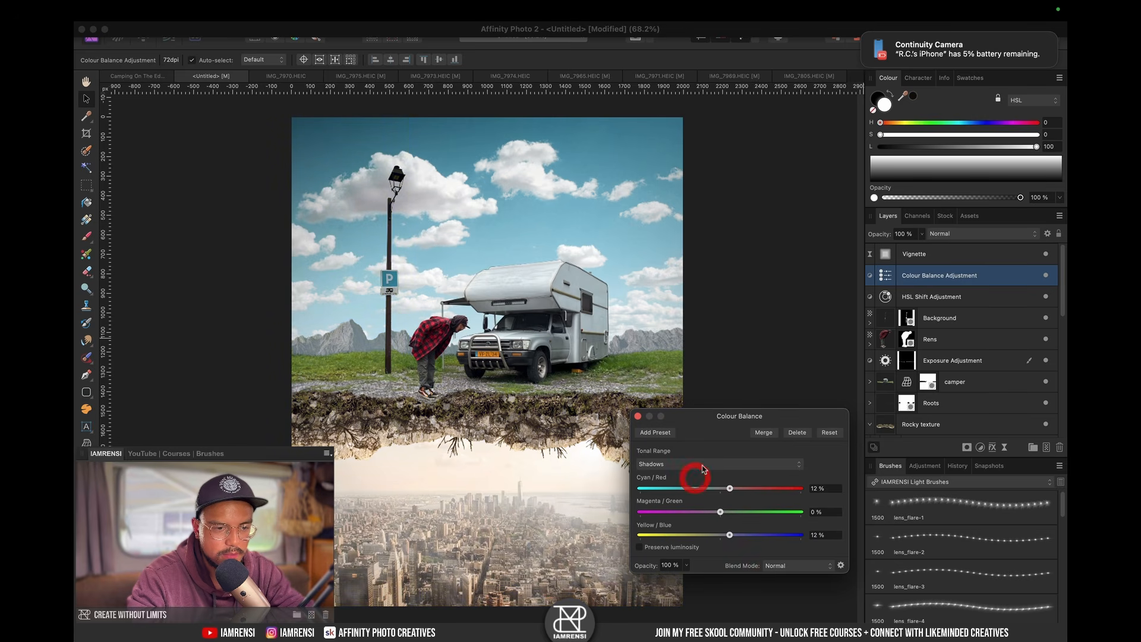
click(697, 466)
drag(721, 491, 749, 488)
drag(700, 516, 729, 520)
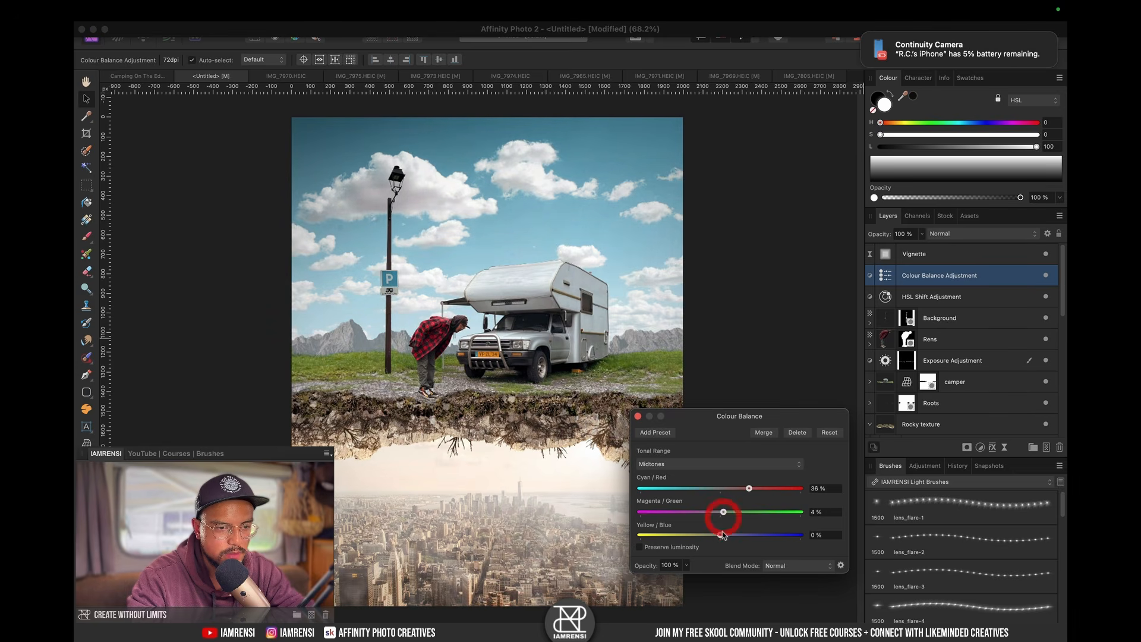
mouse_move(721, 535)
mouse_down()
mouse_move(775, 538)
mouse_move(684, 550)
mouse_move(740, 549)
mouse_move(724, 543)
mouse_up()
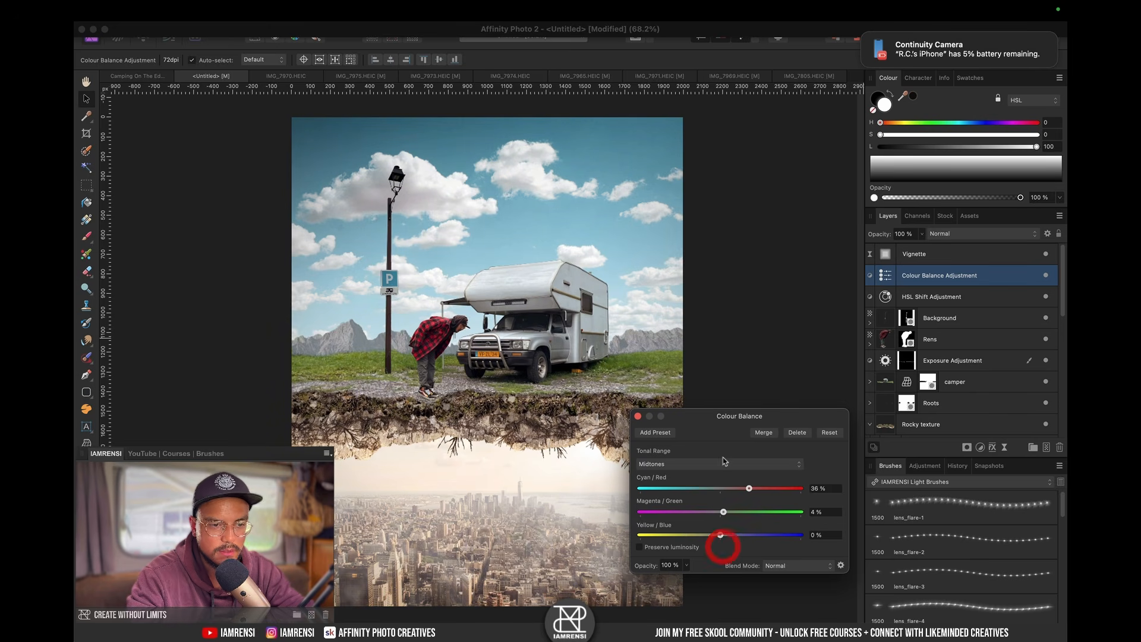
Step: Set the Colour Balance highlights to -8% cyan/red, -5% magenta/green and -3% yellow/blue, and close the adjustment's settings
click(721, 464)
click(718, 478)
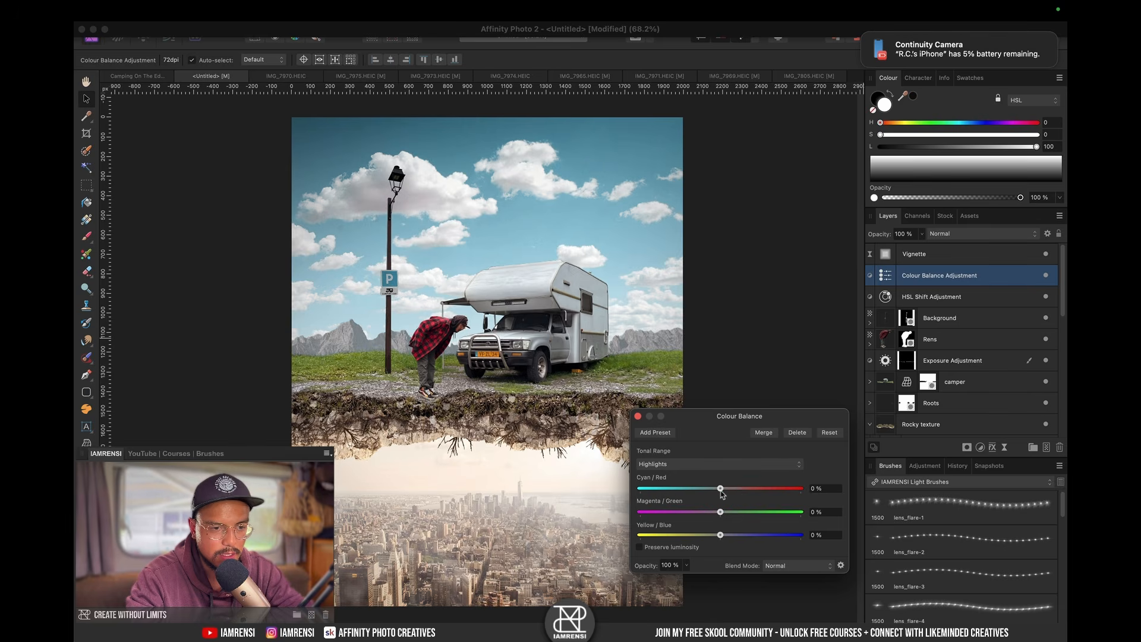
drag(742, 491, 718, 542)
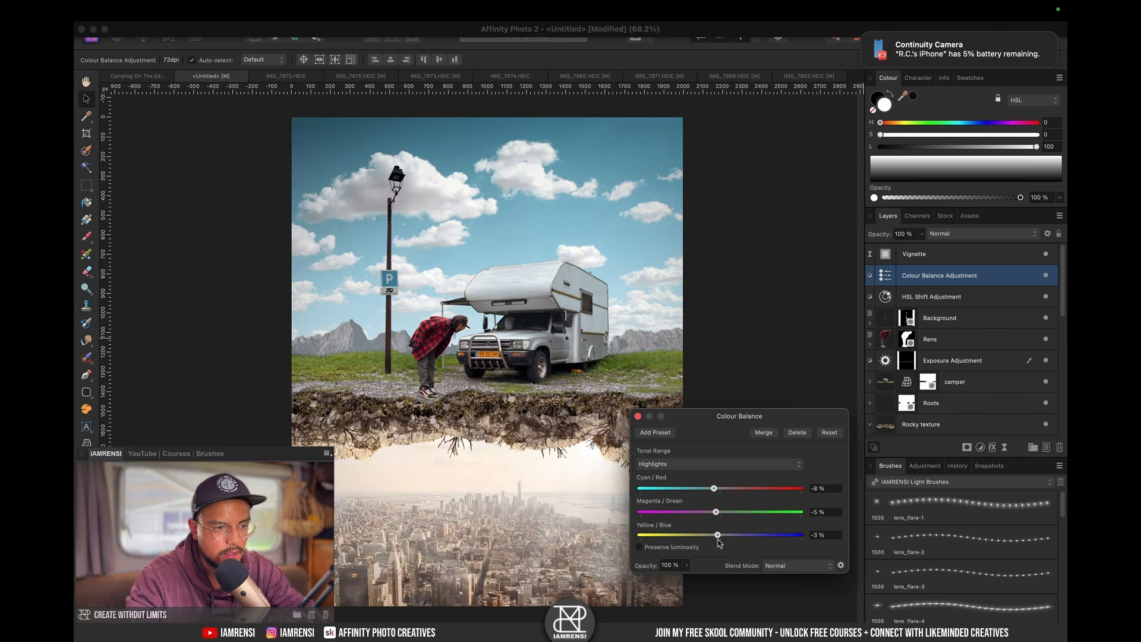
double_click(717, 536)
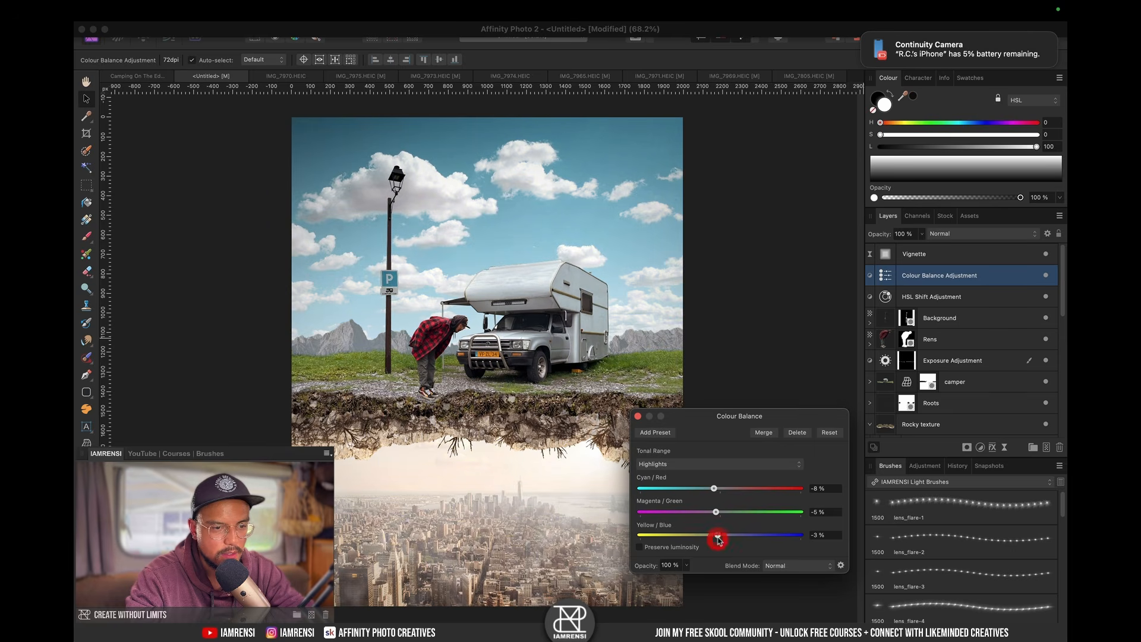
click(637, 416)
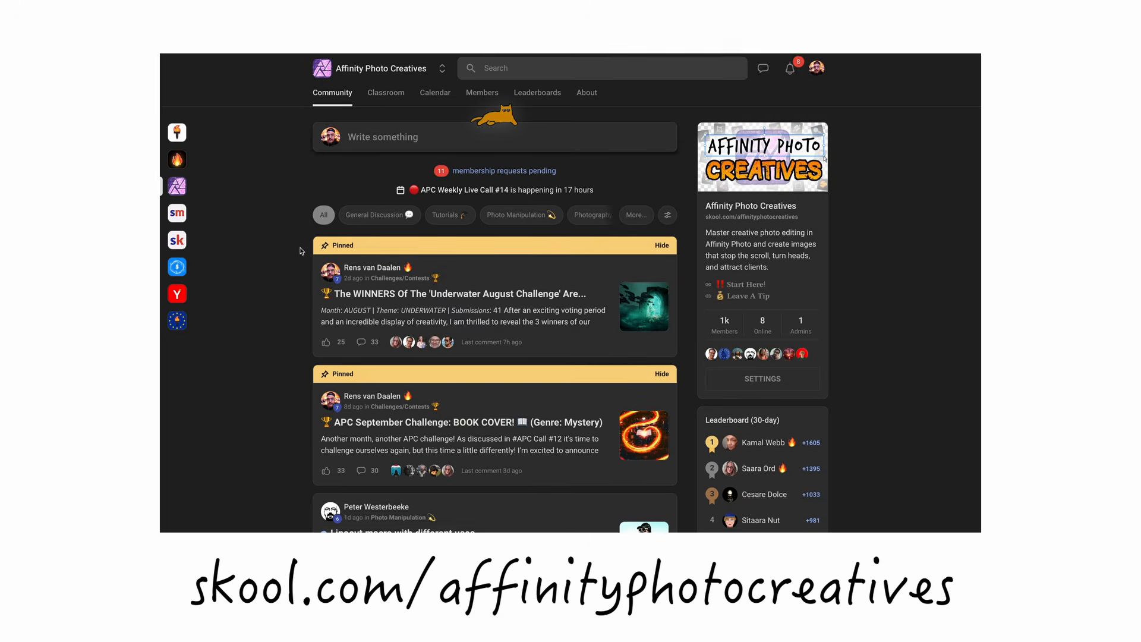
scroll(301, 250, down, 4)
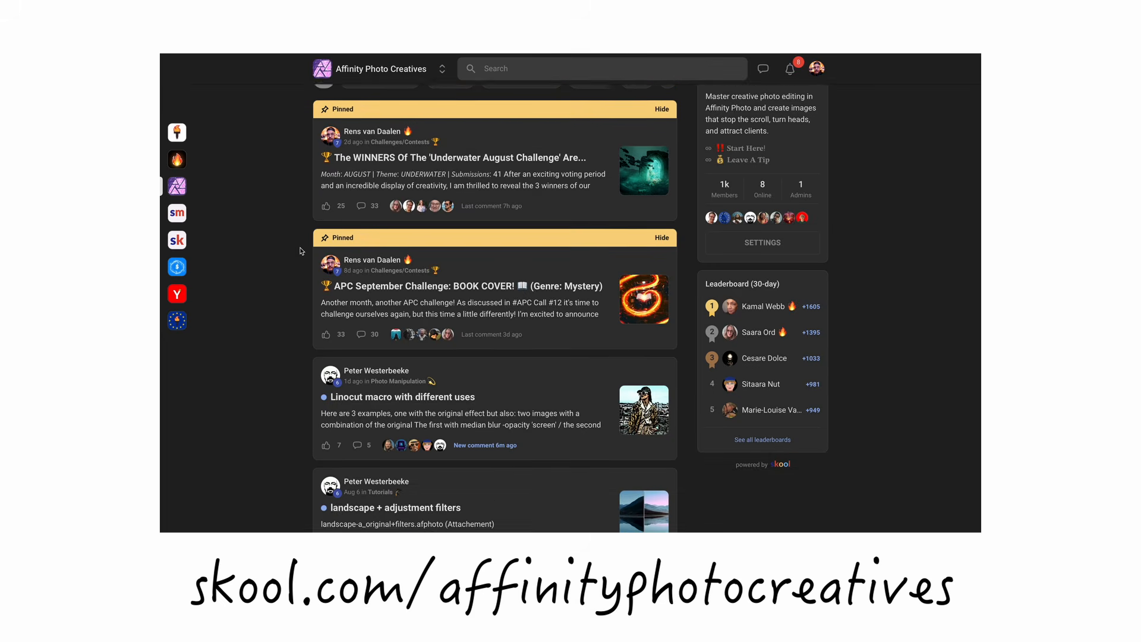